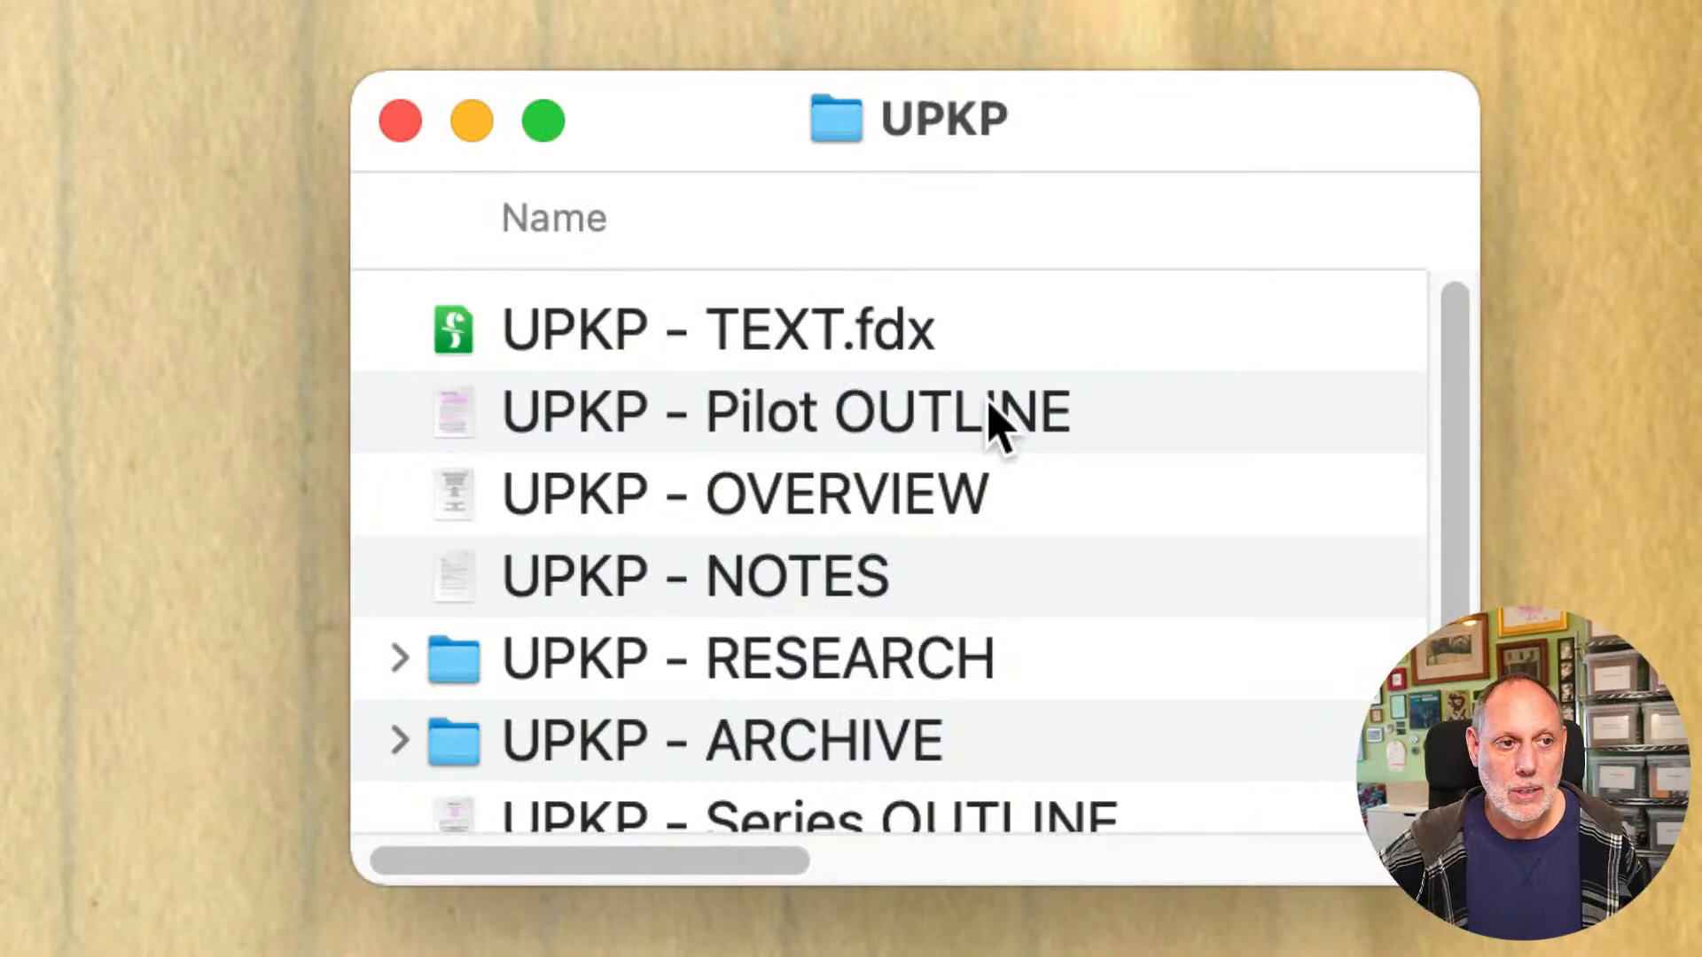
Step: Open the UPKP - Pilot OUTLINE document and go to the "Zena heads out to George's home" section
{"action": "left_click", "coordinate": [837, 403]}
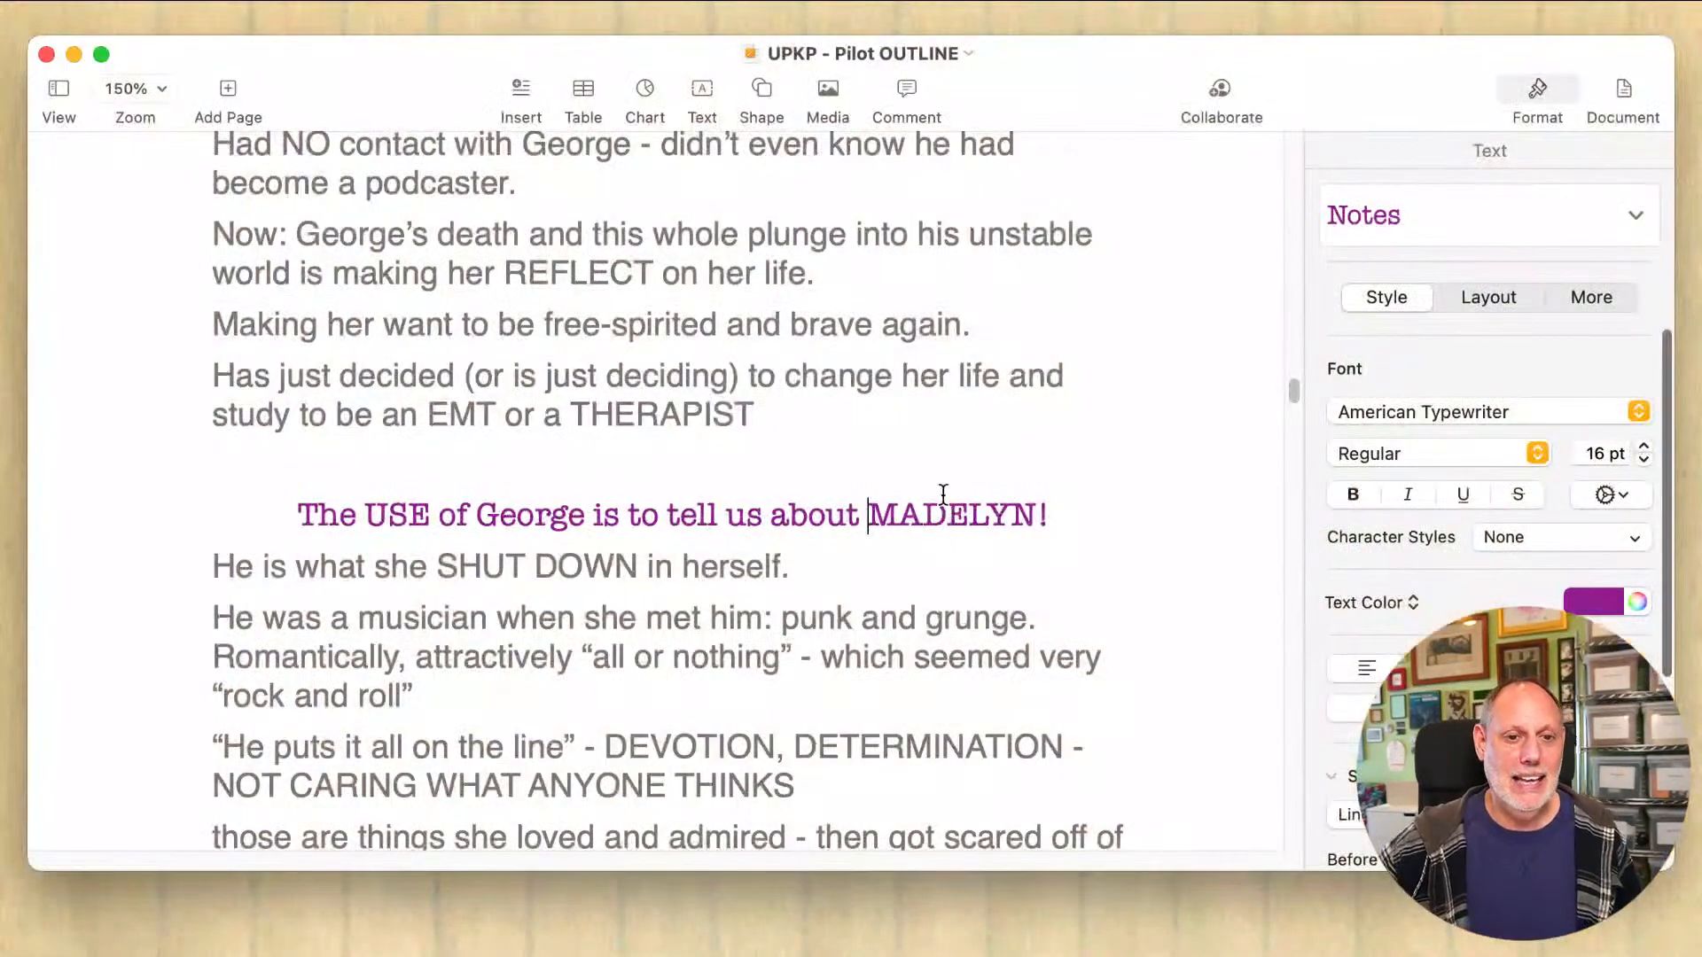
{"action": "left_click", "coordinate": [944, 496]}
{"action": "scroll", "coordinate": [944, 493], "scroll_direction": "up", "scroll_amount": 10}
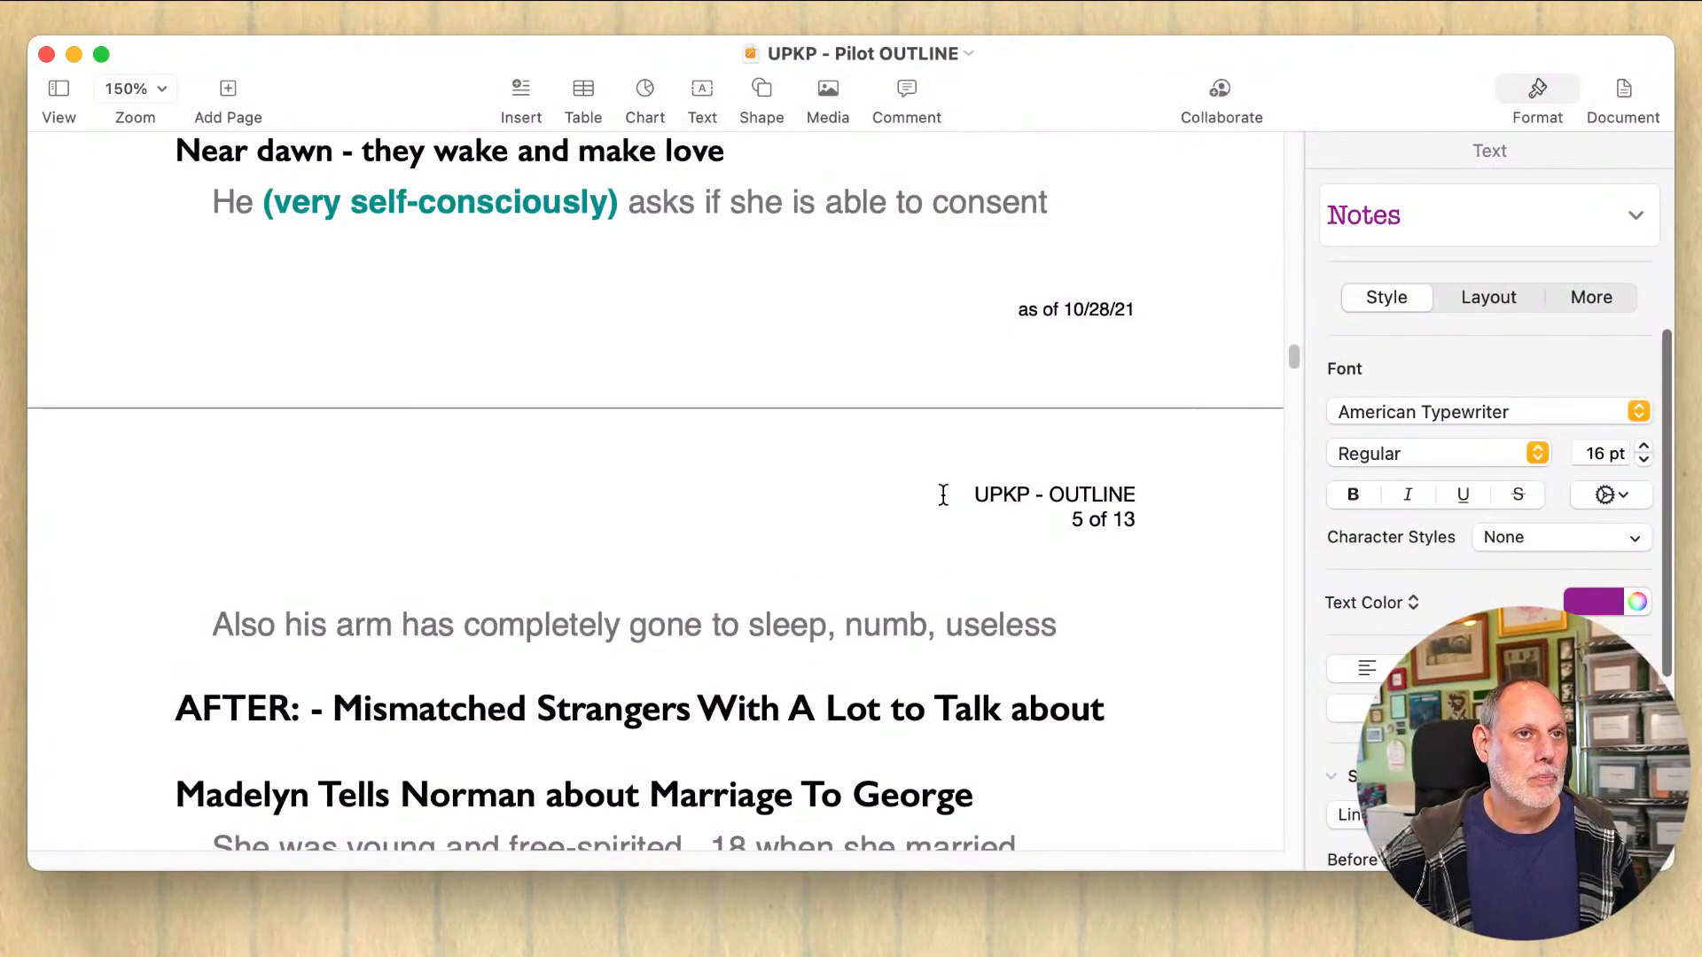
{"action": "scroll", "coordinate": [944, 495], "scroll_direction": "up", "scroll_amount": 10}
{"action": "scroll", "coordinate": [944, 494], "scroll_direction": "down", "scroll_amount": 5}
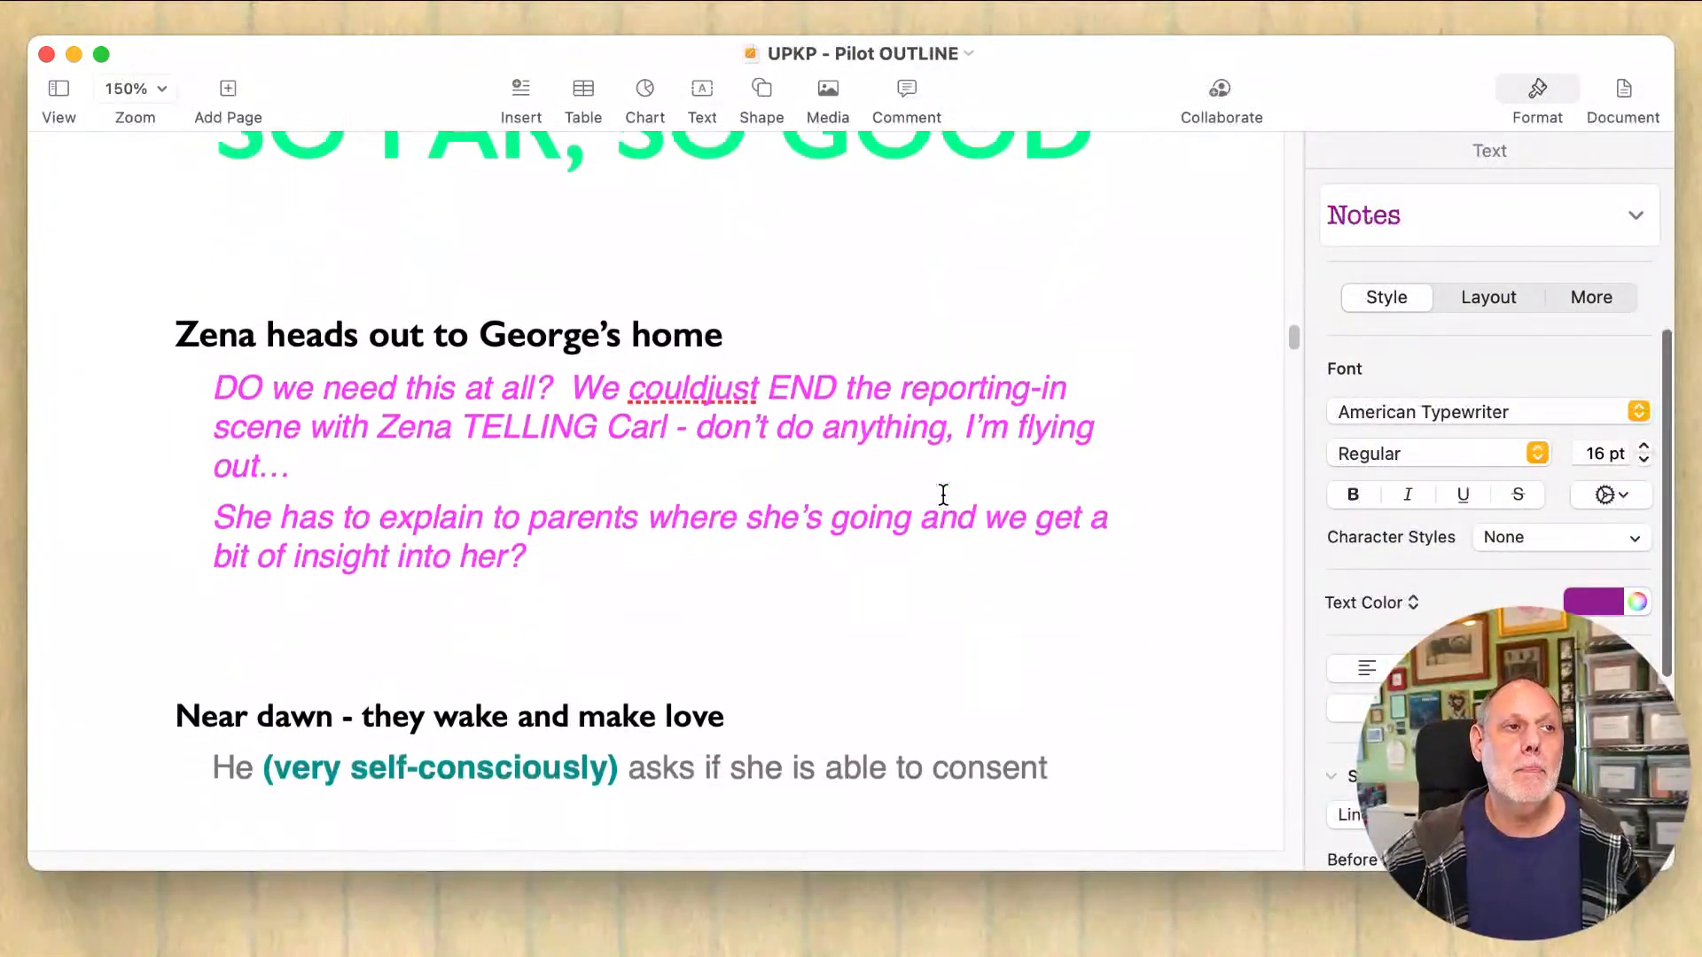
{"action": "scroll", "coordinate": [944, 493], "scroll_direction": "down", "scroll_amount": 3}
Step: Insert the missing space in "couldjust" in Zena's first question and remove the blank line above the "Near dawn" heading
{"action": "left_click", "coordinate": [893, 436]}
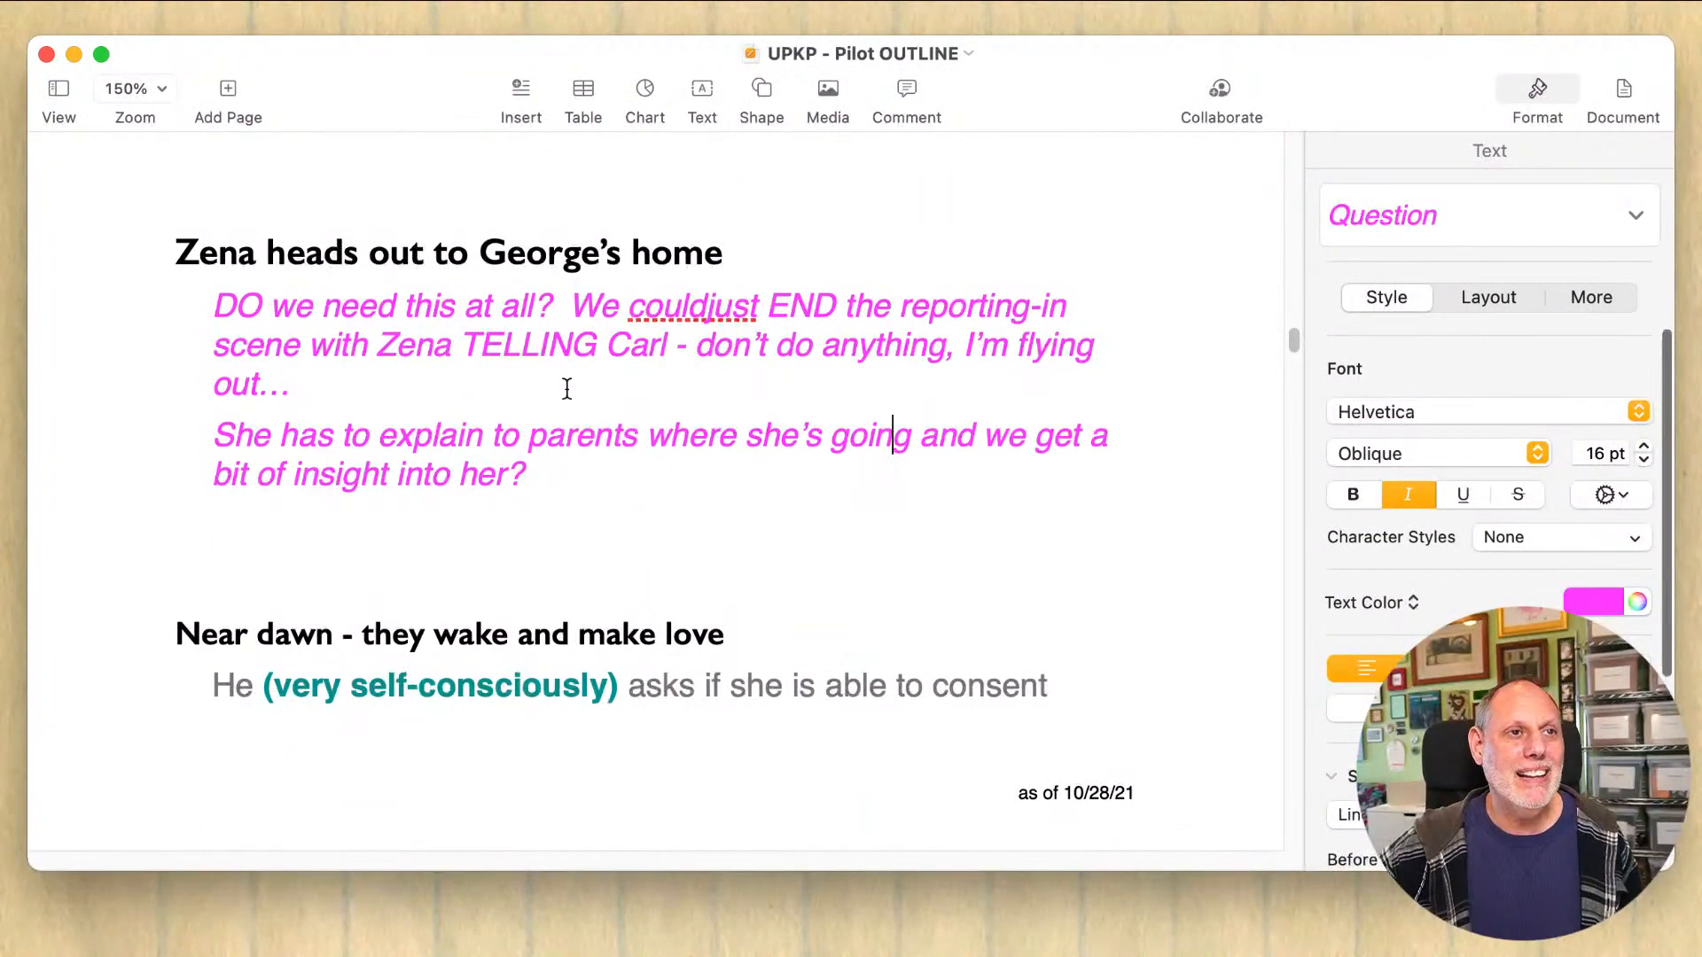
{"action": "left_click", "coordinate": [568, 388]}
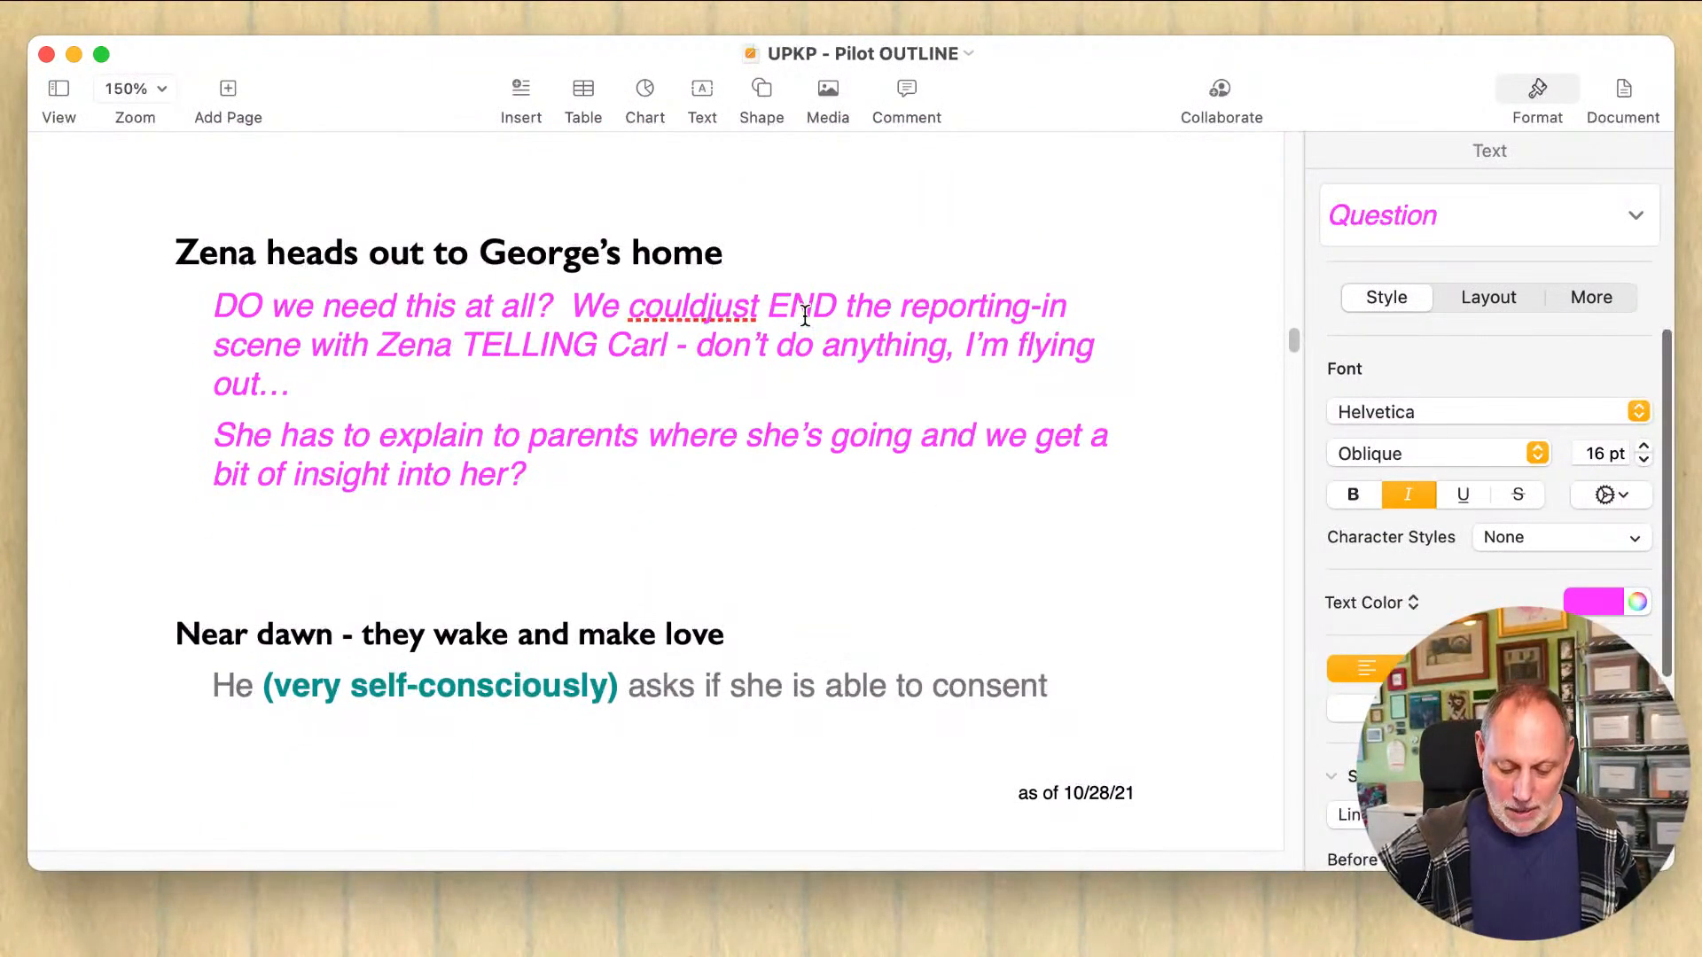
{"action": "left_click", "coordinate": [712, 306]}
{"action": "key", "text": "Left"}
{"action": "key", "text": "Return"}
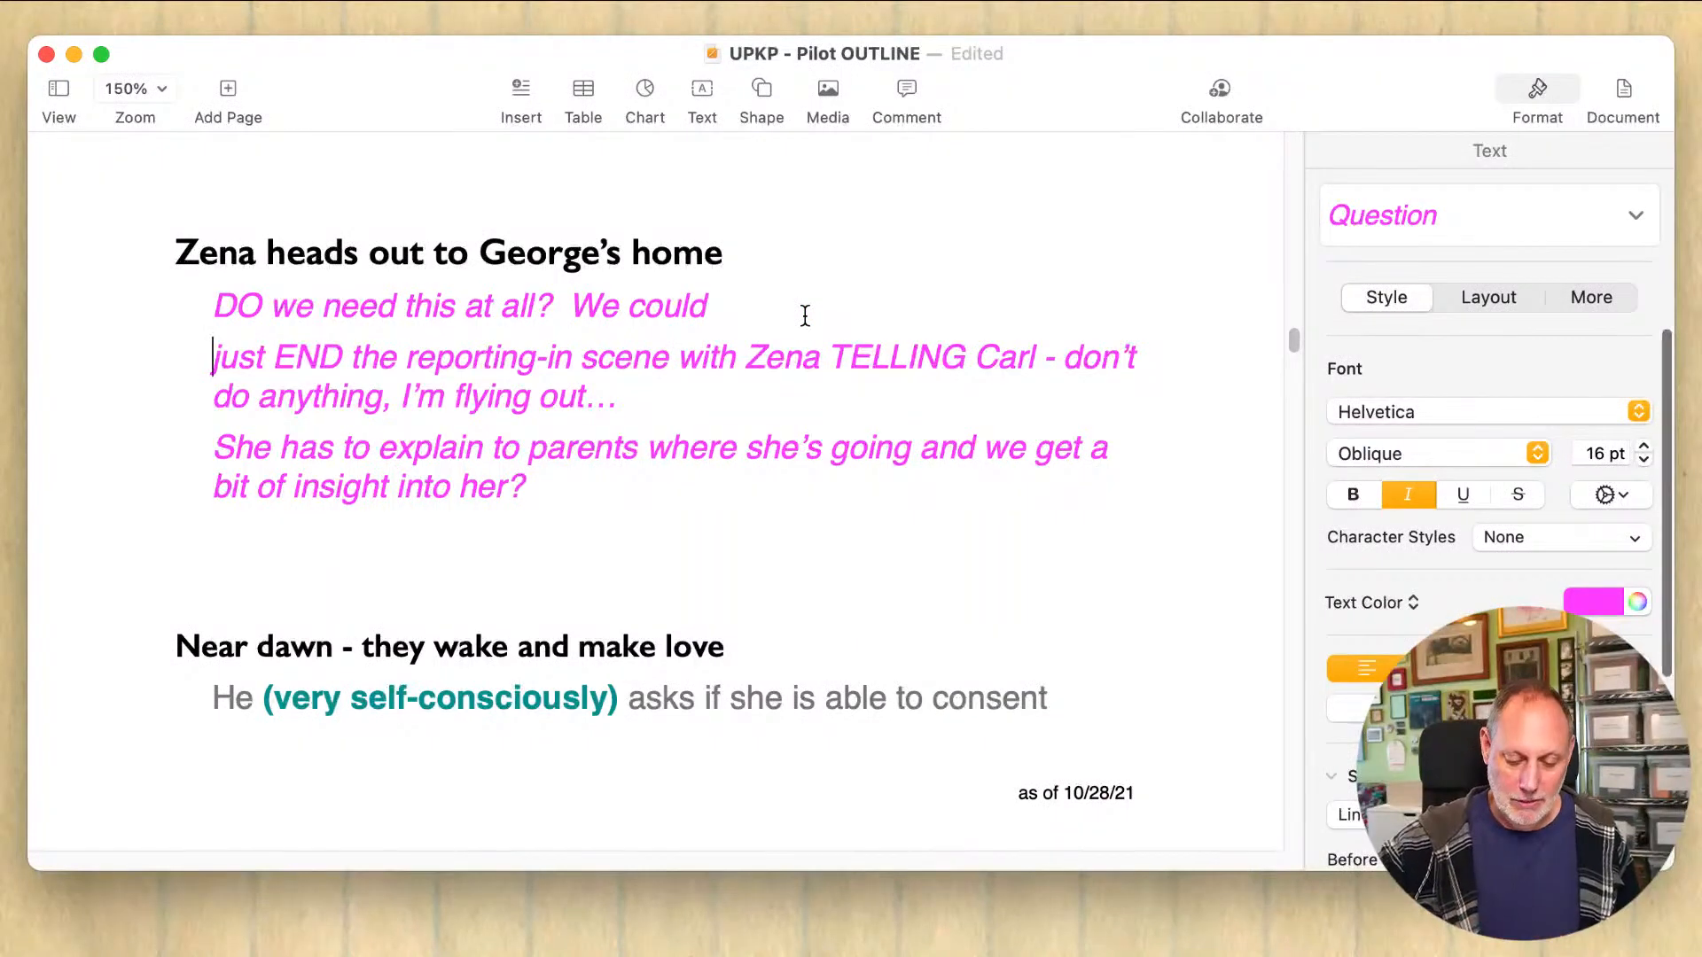
{"action": "key", "text": "BackSpace"}
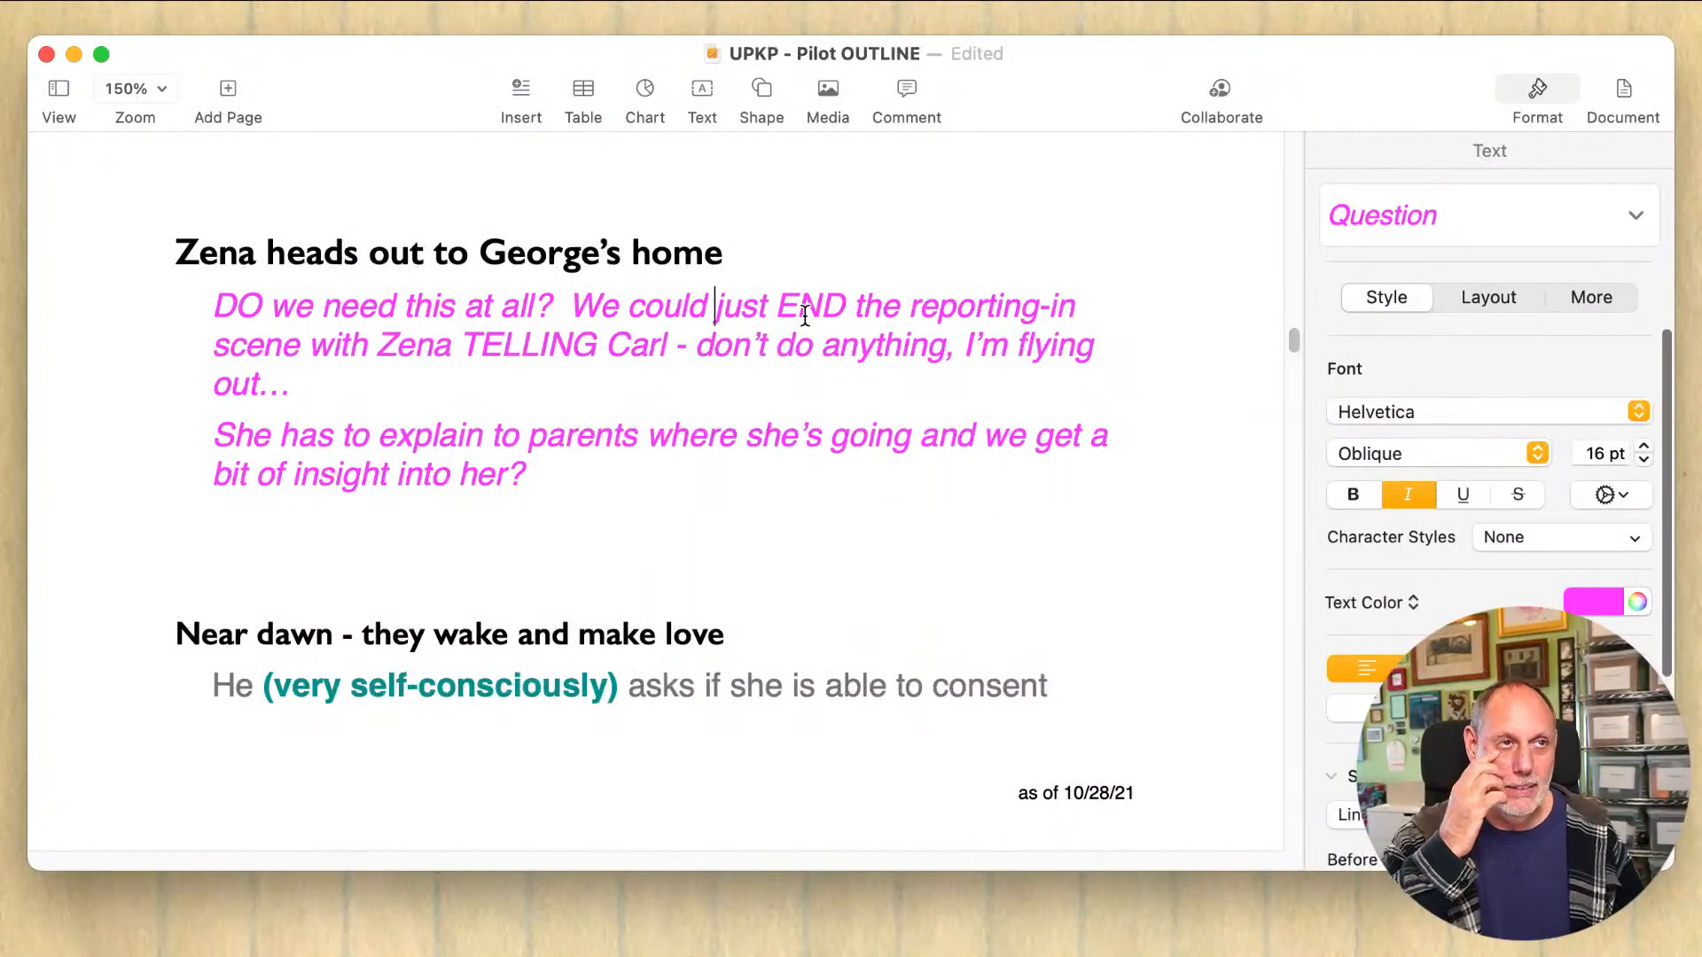
{"action": "left_click", "coordinate": [494, 550]}
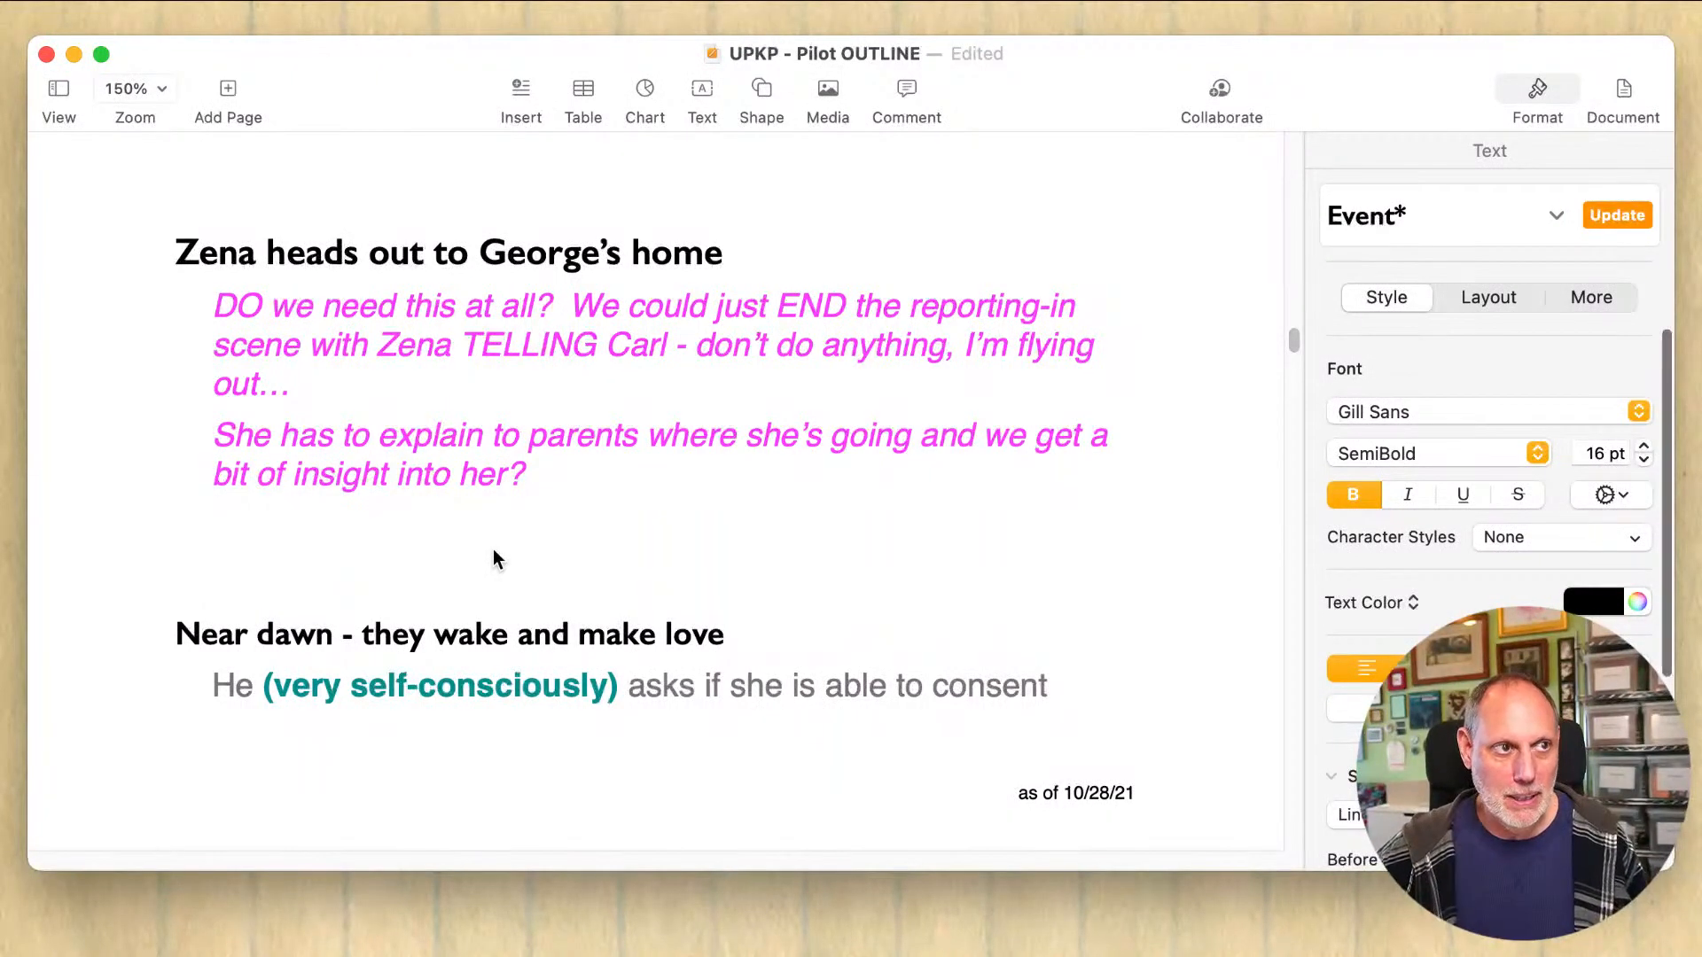
{"action": "key", "text": "BackSpace"}
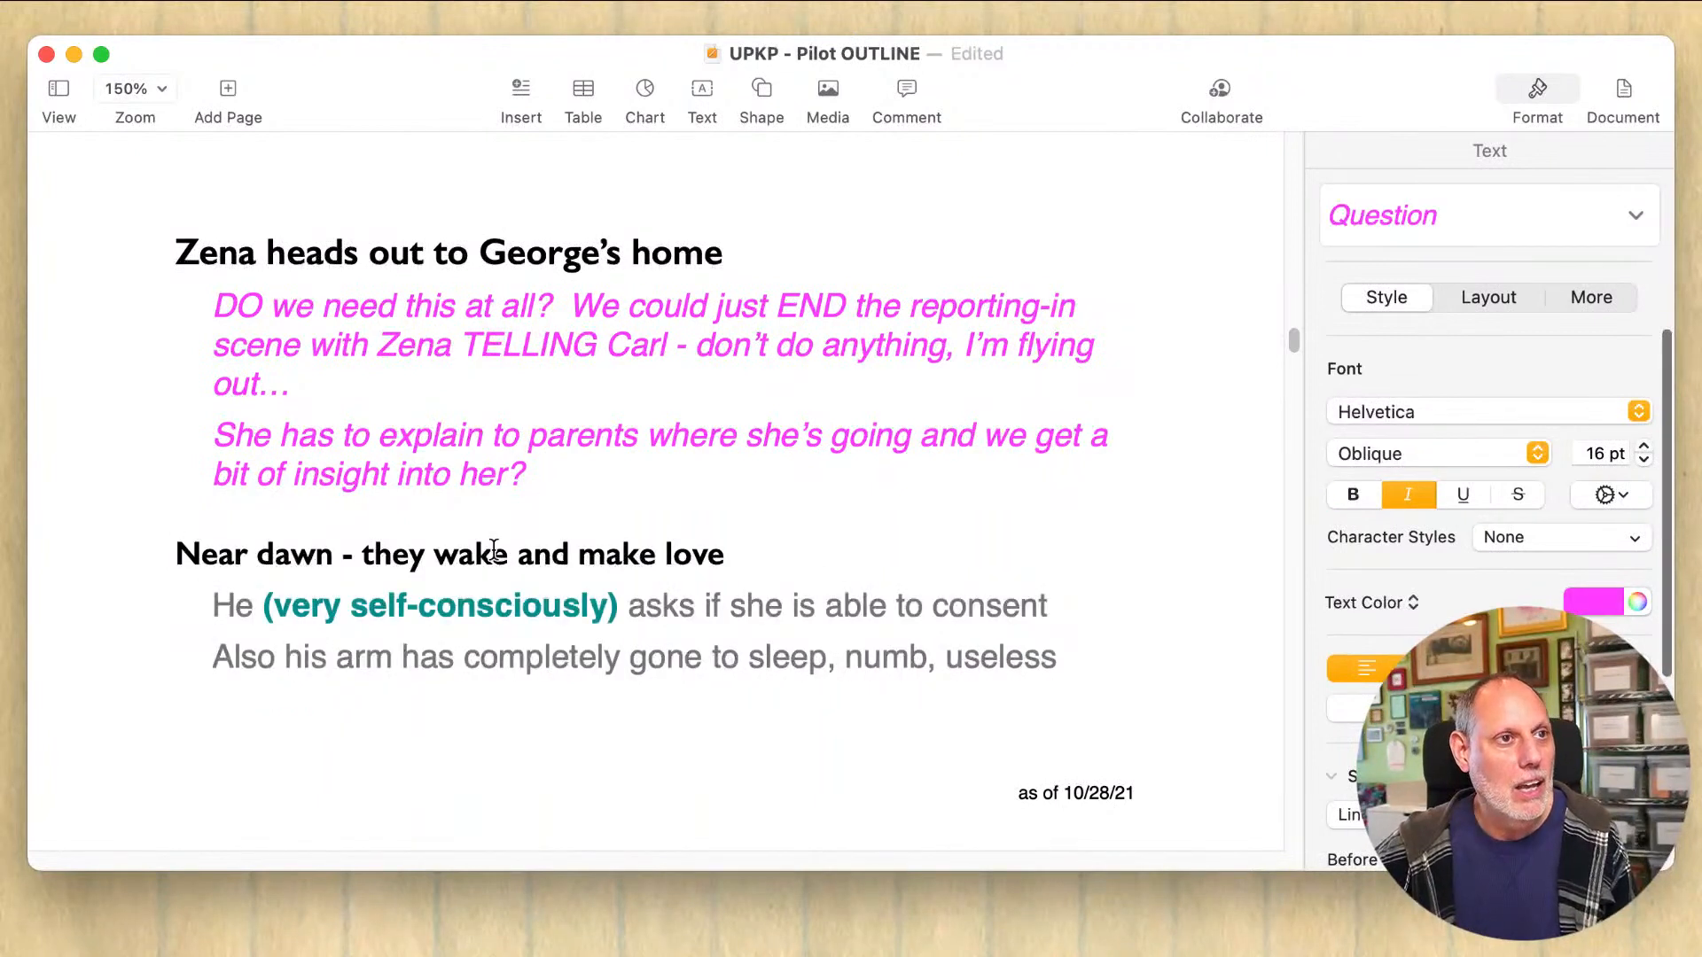
{"action": "left_click", "coordinate": [720, 555]}
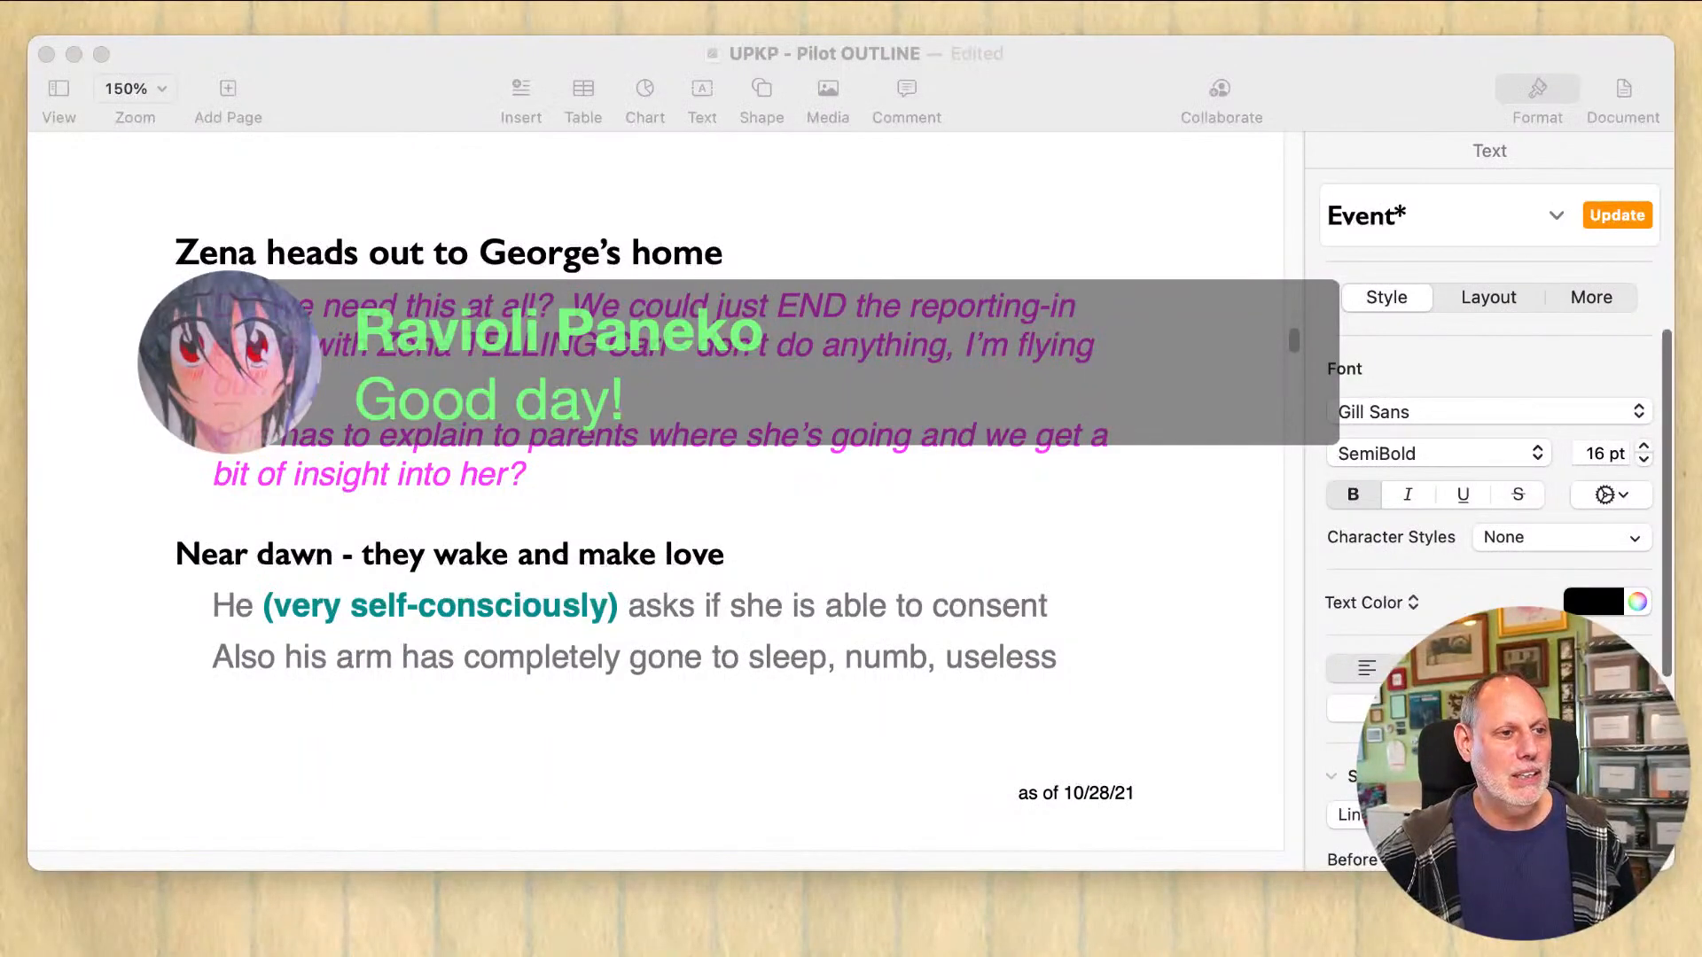
{"action": "left_click", "coordinate": [742, 568]}
{"action": "left_click", "coordinate": [826, 603]}
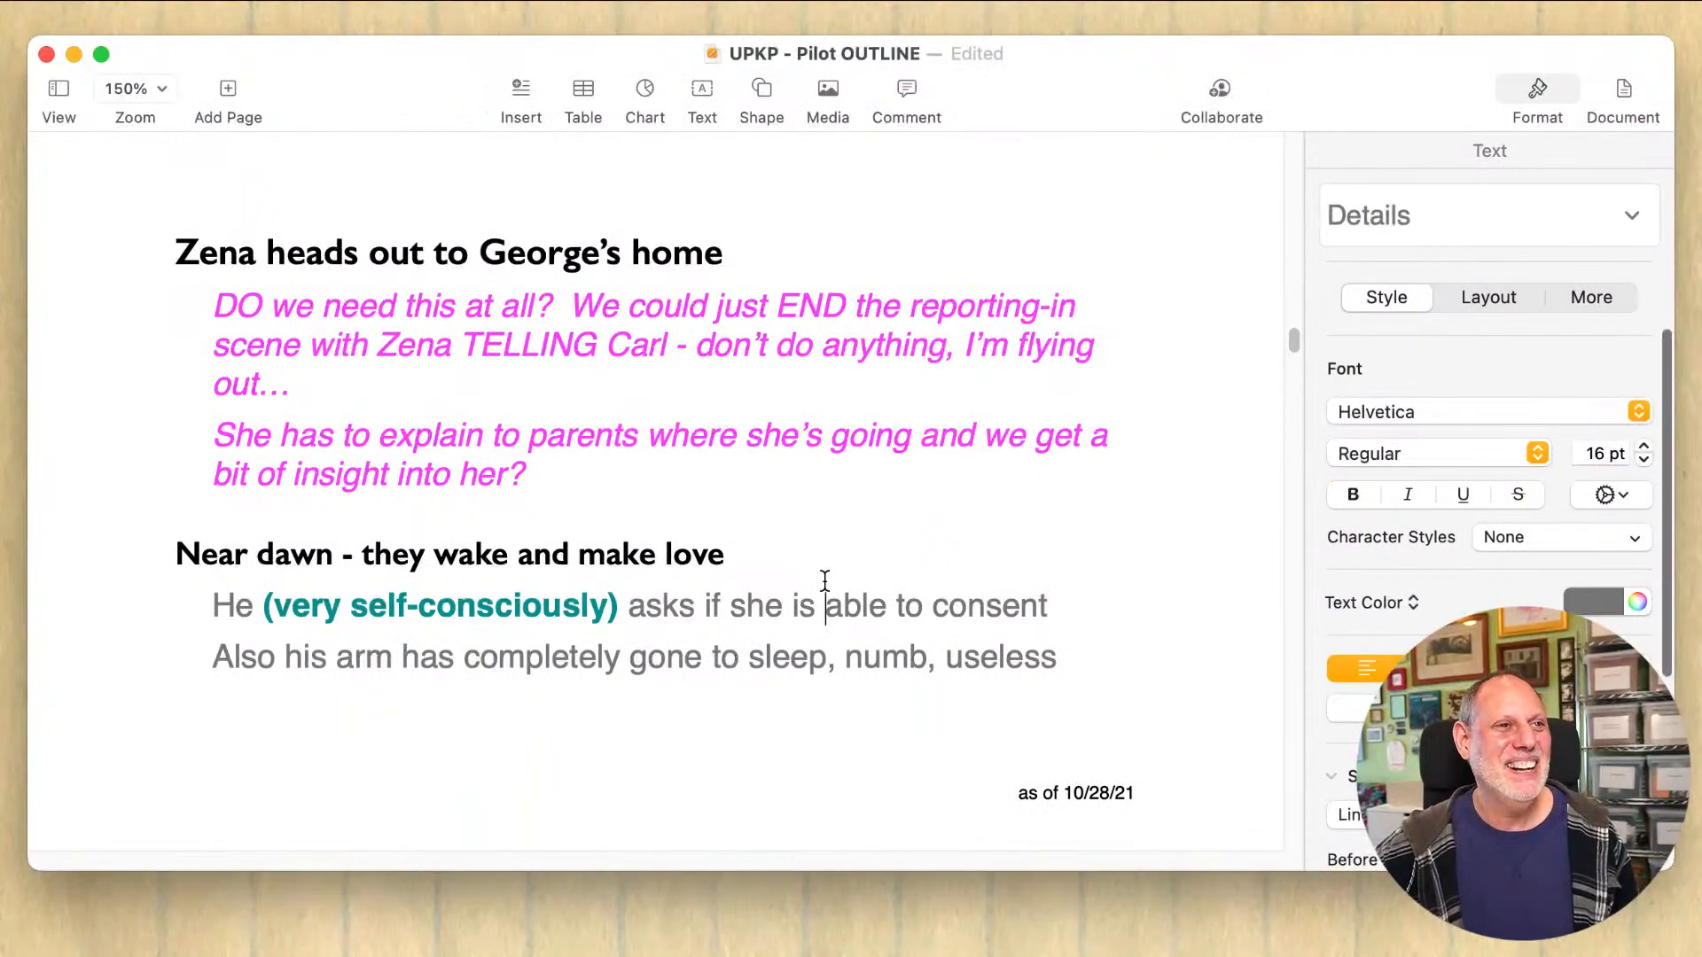
{"action": "scroll", "coordinate": [824, 576], "scroll_direction": "up", "scroll_amount": 1}
{"action": "key", "text": "Up"}
{"action": "key", "text": "Up"}
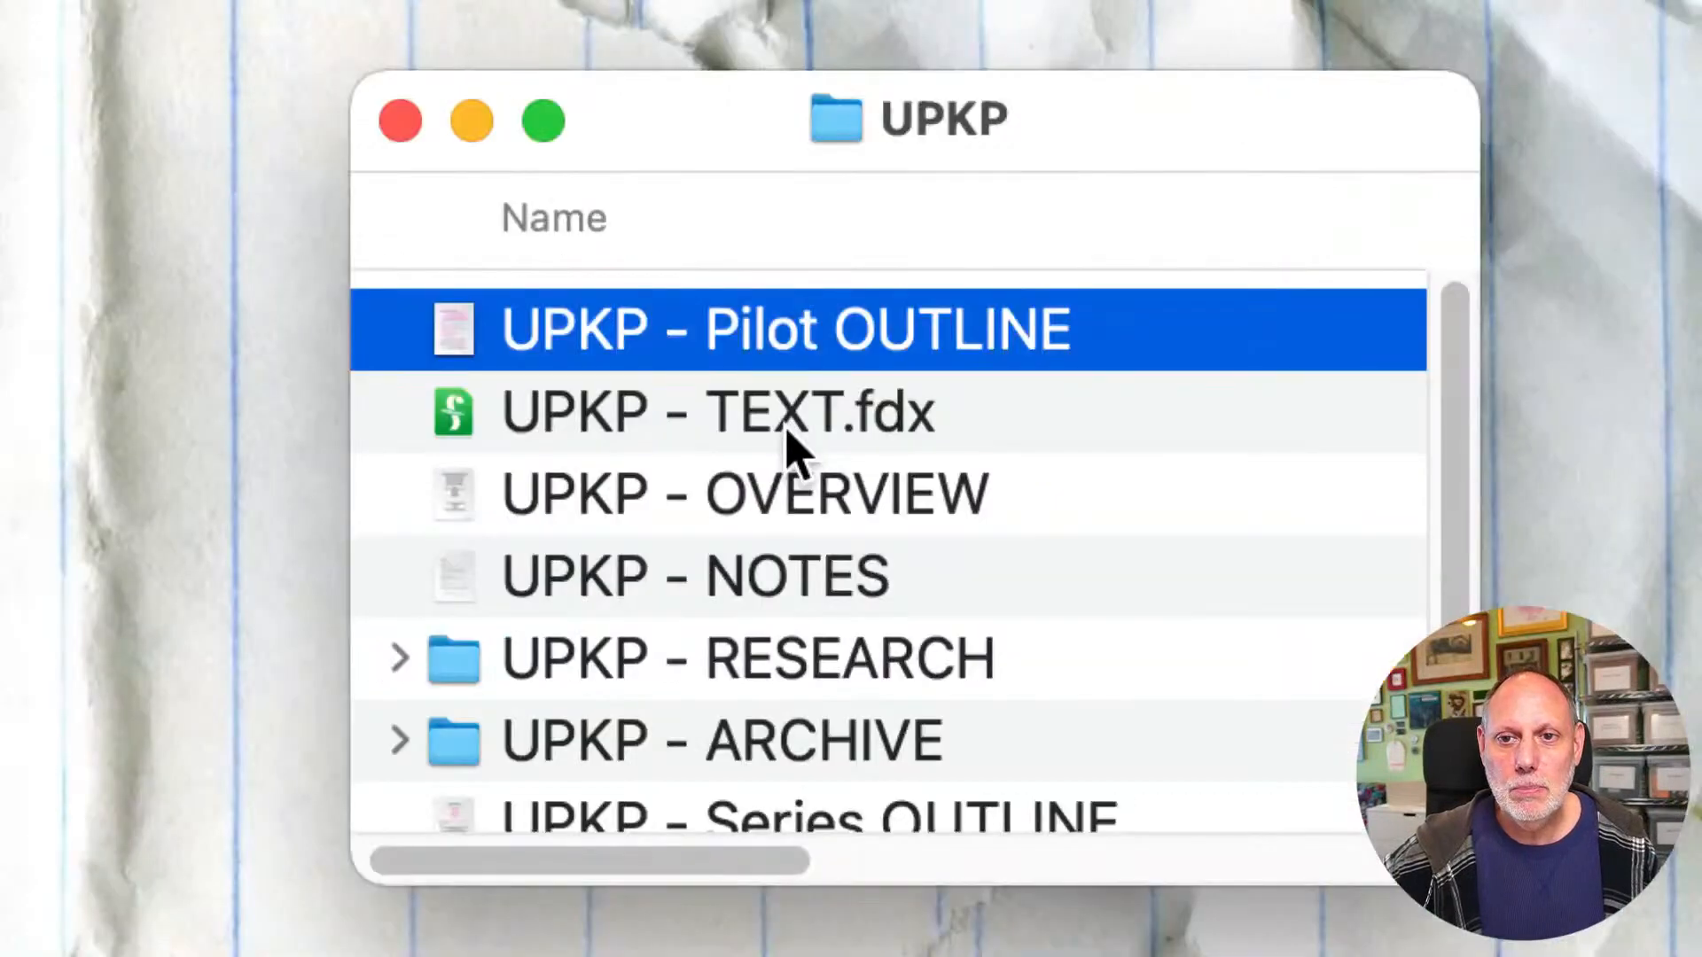
Step: Switch to the UPKP - TEXT.fdx script in Final Draft and read the George's house bedroom scene through to the closing FADE OUT
{"action": "left_click", "coordinate": [792, 448]}
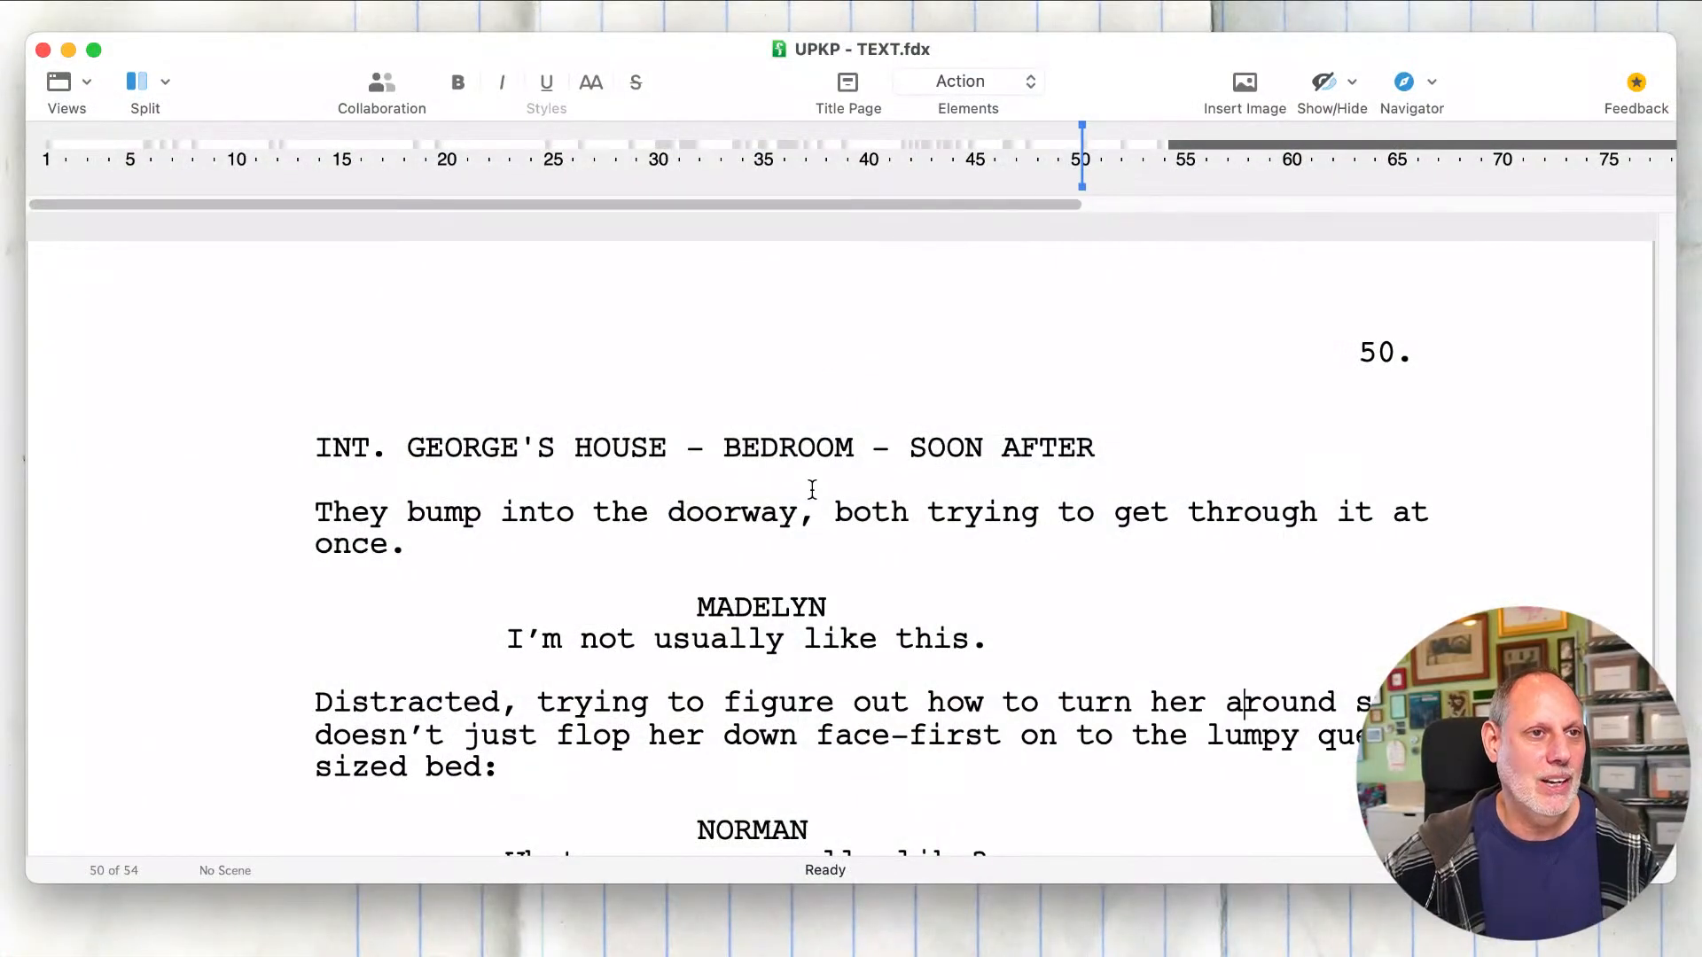
{"action": "scroll", "coordinate": [811, 486], "scroll_direction": "down", "scroll_amount": 5}
{"action": "scroll", "coordinate": [812, 487], "scroll_direction": "down", "scroll_amount": 20}
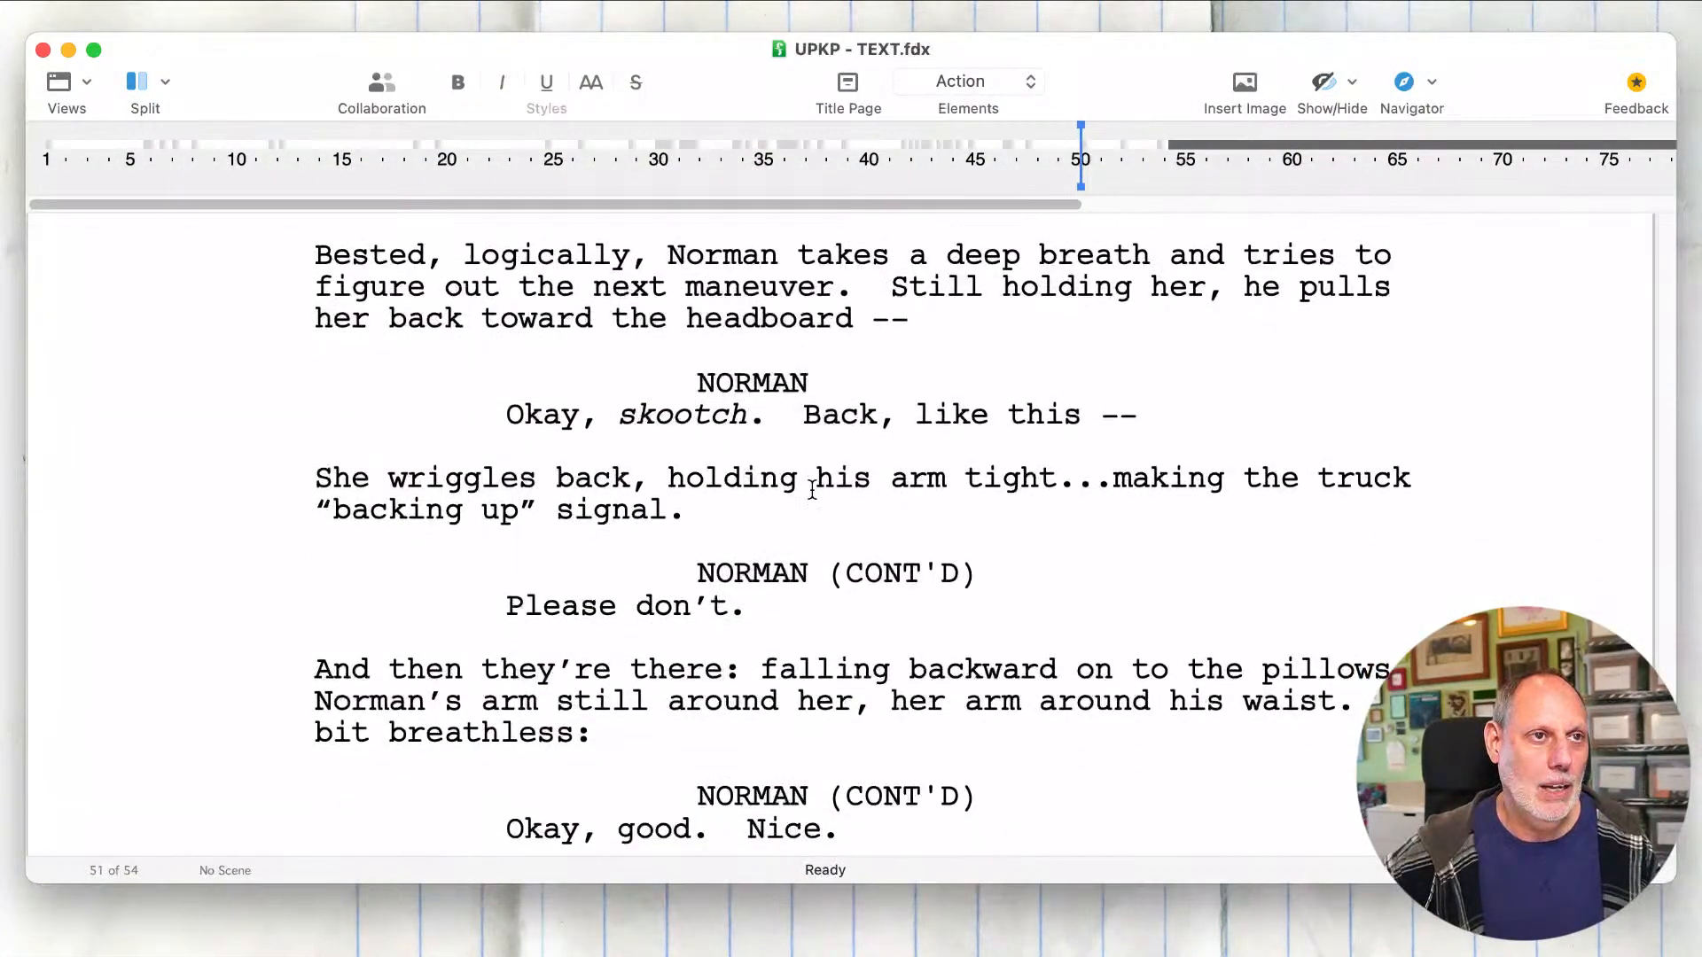
{"action": "scroll", "coordinate": [812, 487], "scroll_direction": "down", "scroll_amount": 5}
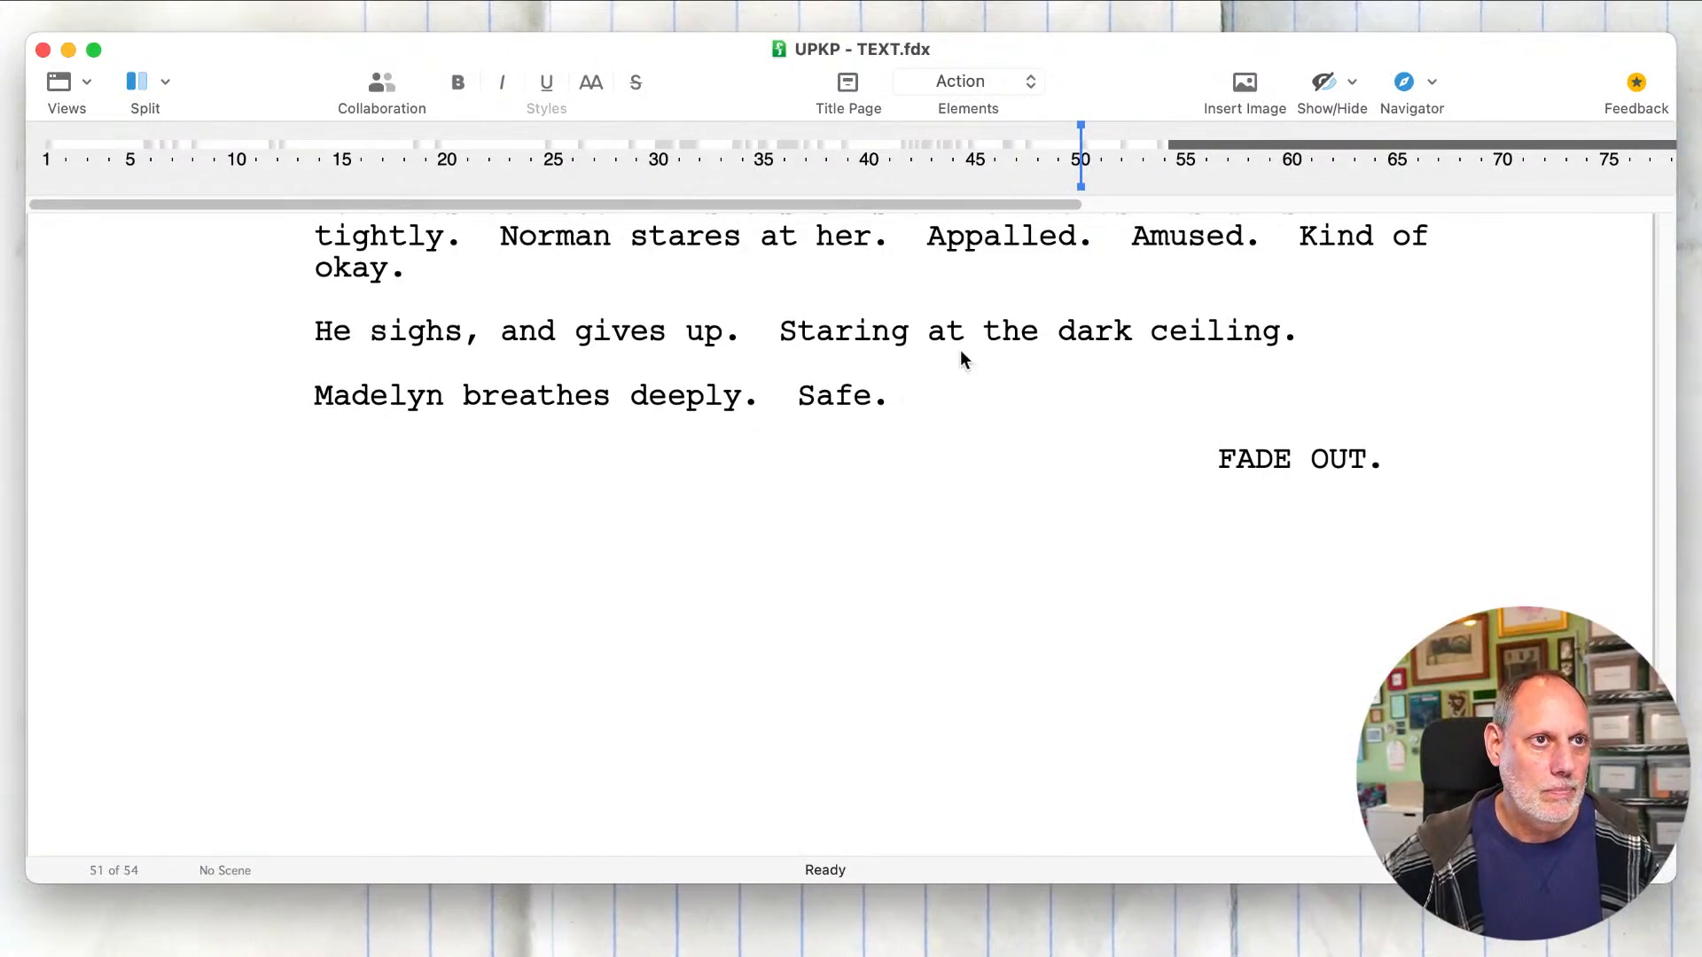
{"action": "left_click", "coordinate": [946, 423]}
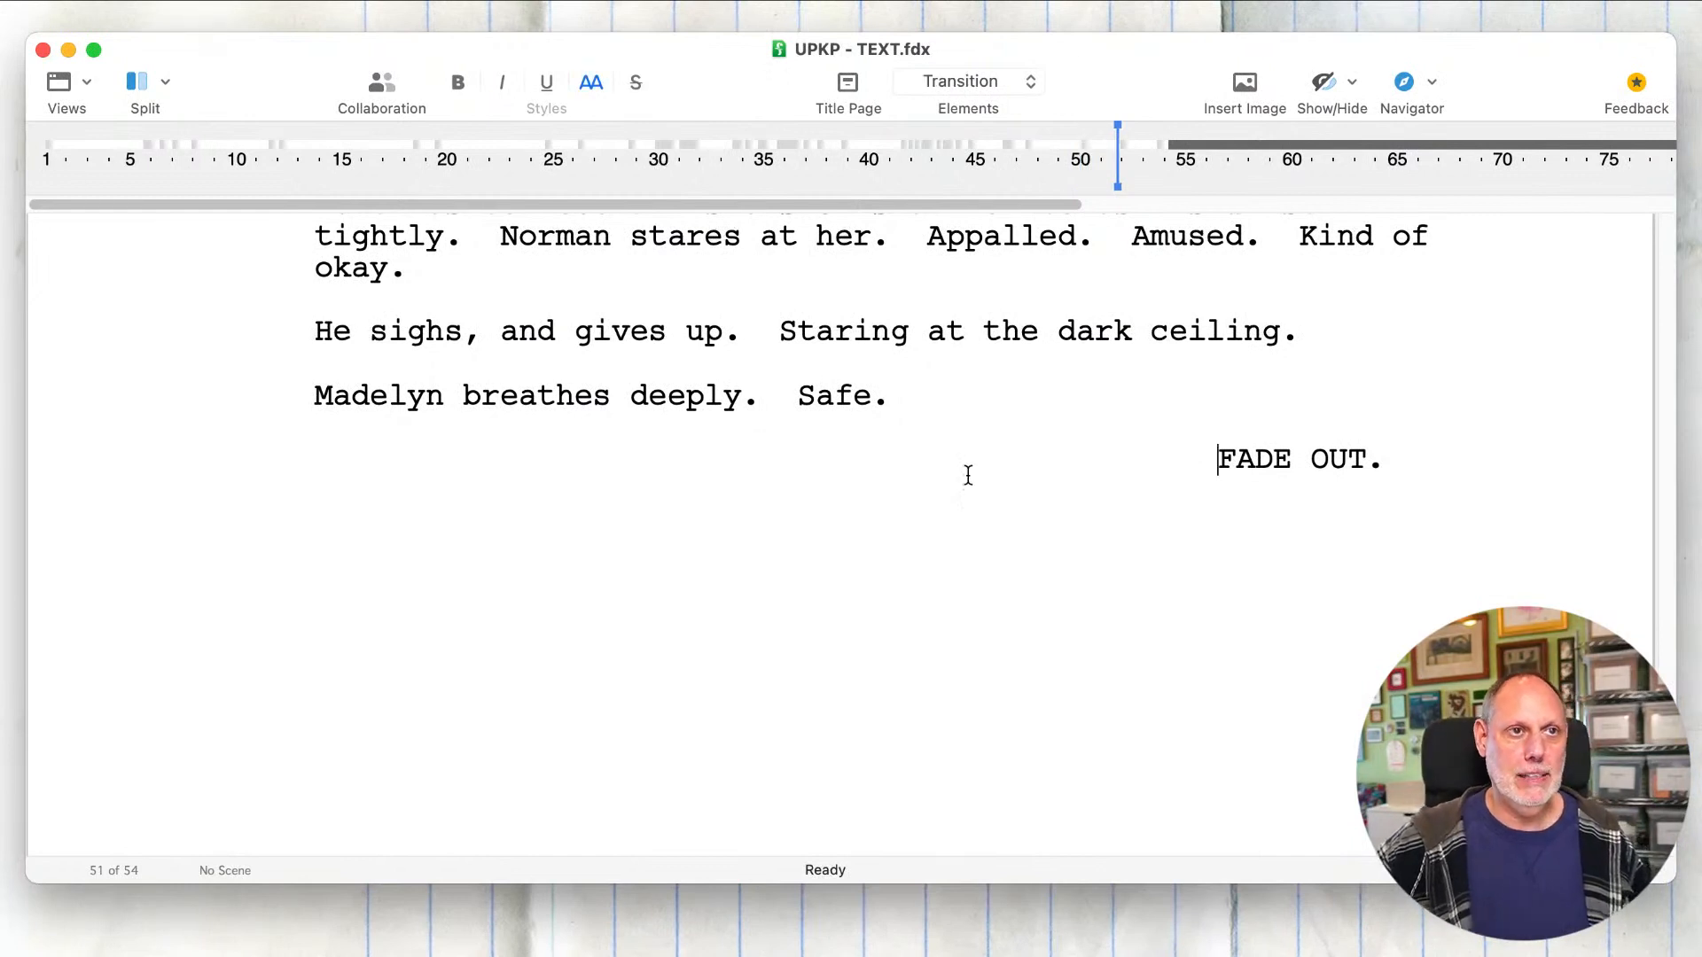
{"action": "left_click", "coordinate": [971, 482]}
{"action": "double_click", "coordinate": [971, 481]}
{"action": "left_click", "coordinate": [971, 481]}
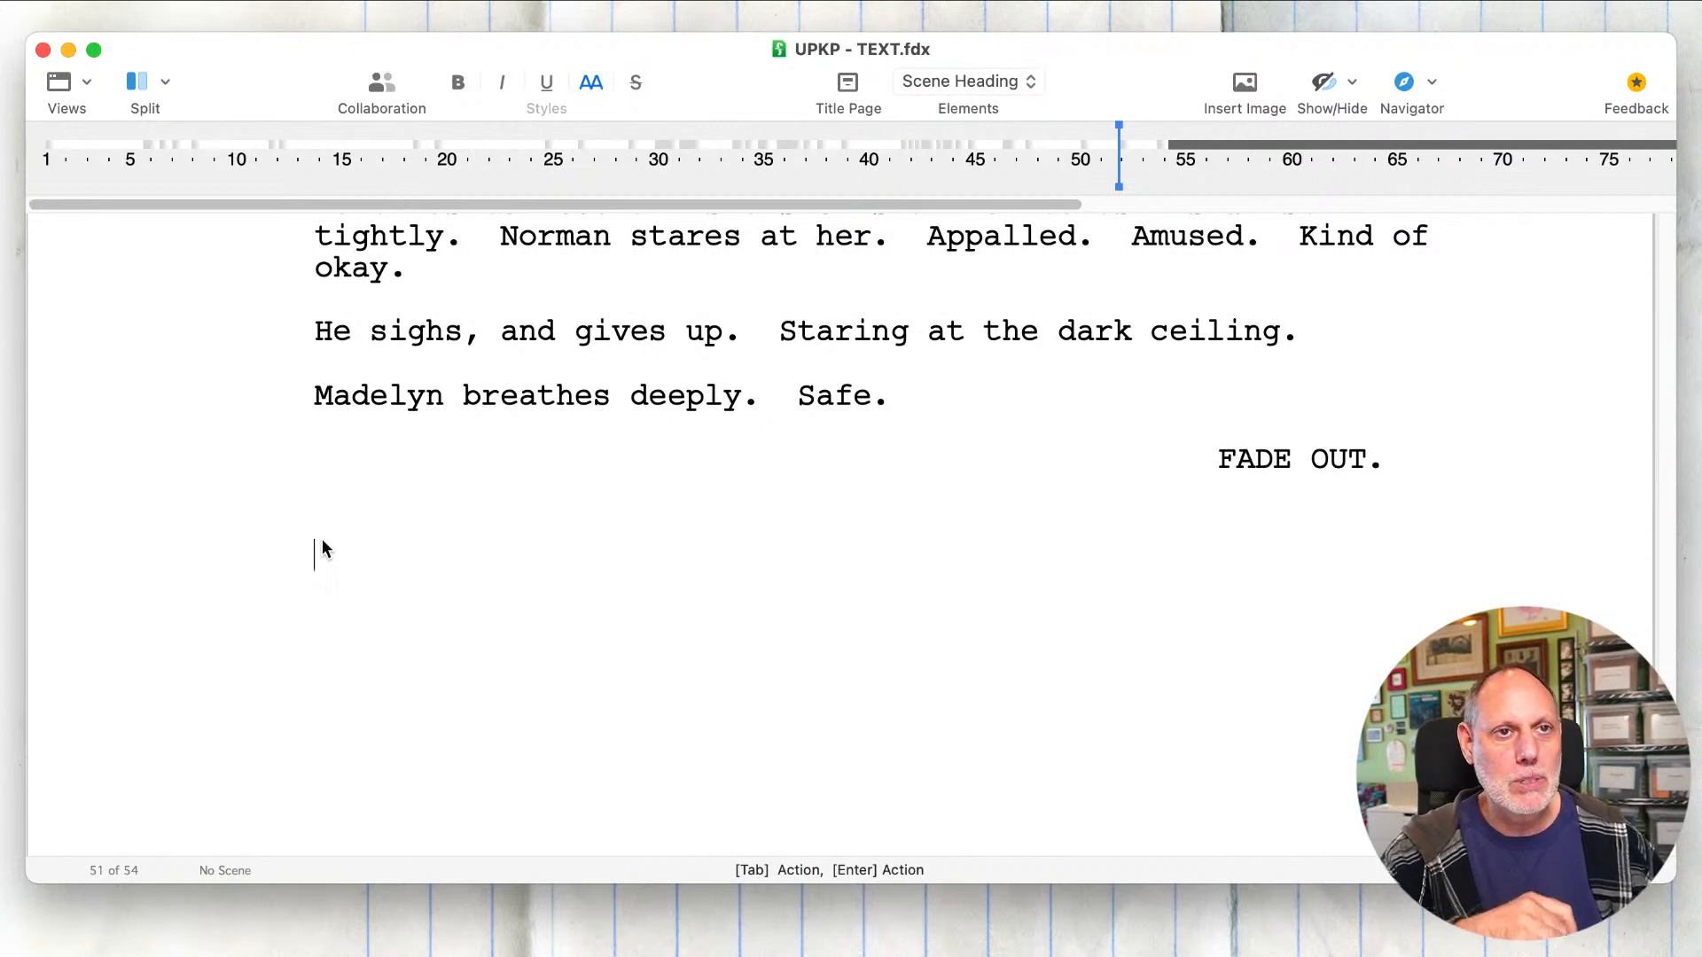
{"action": "key", "text": "Up"}
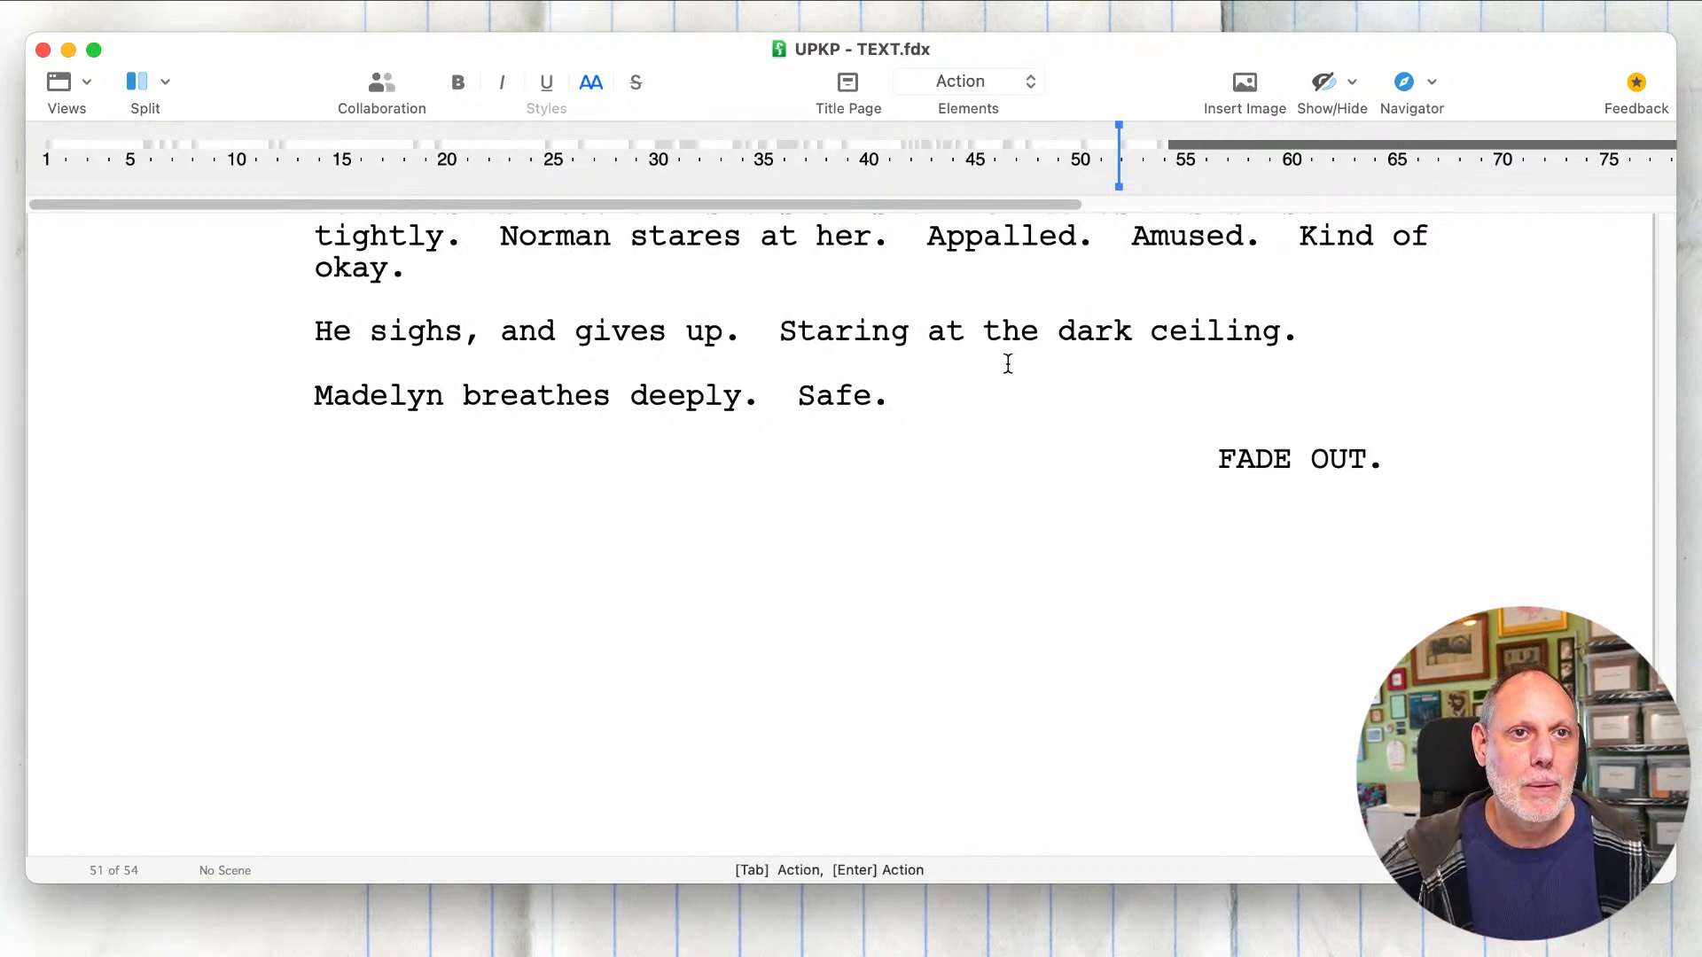
Step: Replace the closing FADE OUT transition with the scene heading "INT. ZENA'S HOUSE - THE SAME TIME"
{"action": "left_click_drag", "start_coordinate": [1037, 449], "coordinate": [1436, 425]}
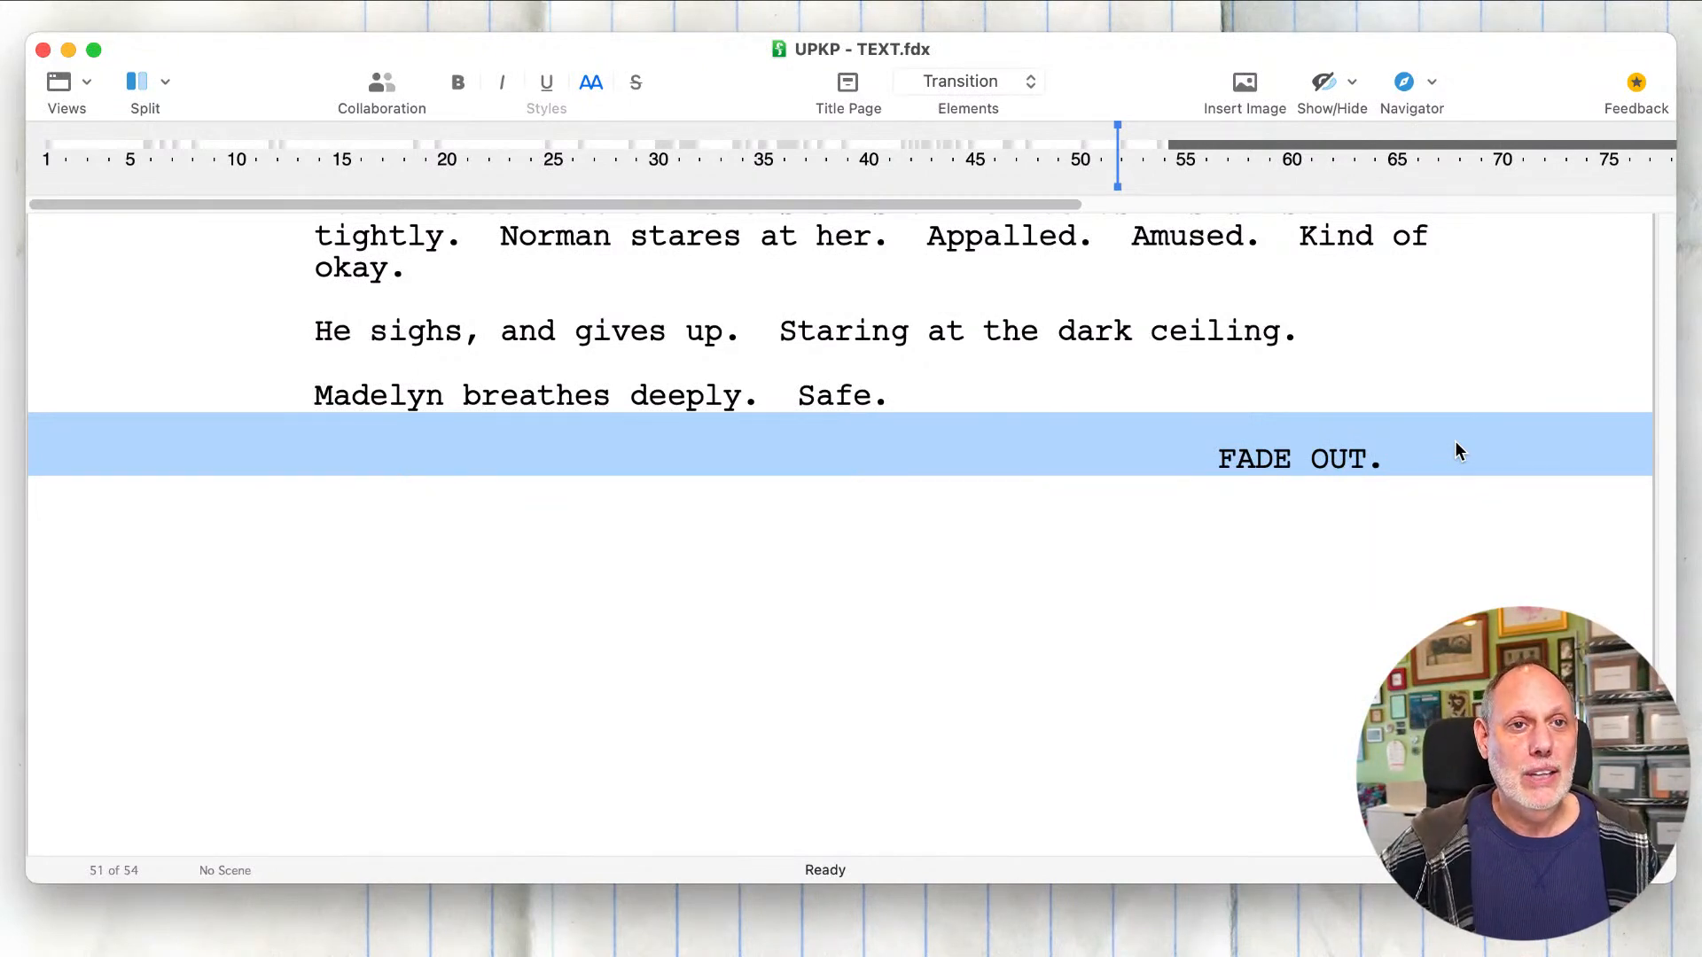
{"action": "key", "text": "BackSpace"}
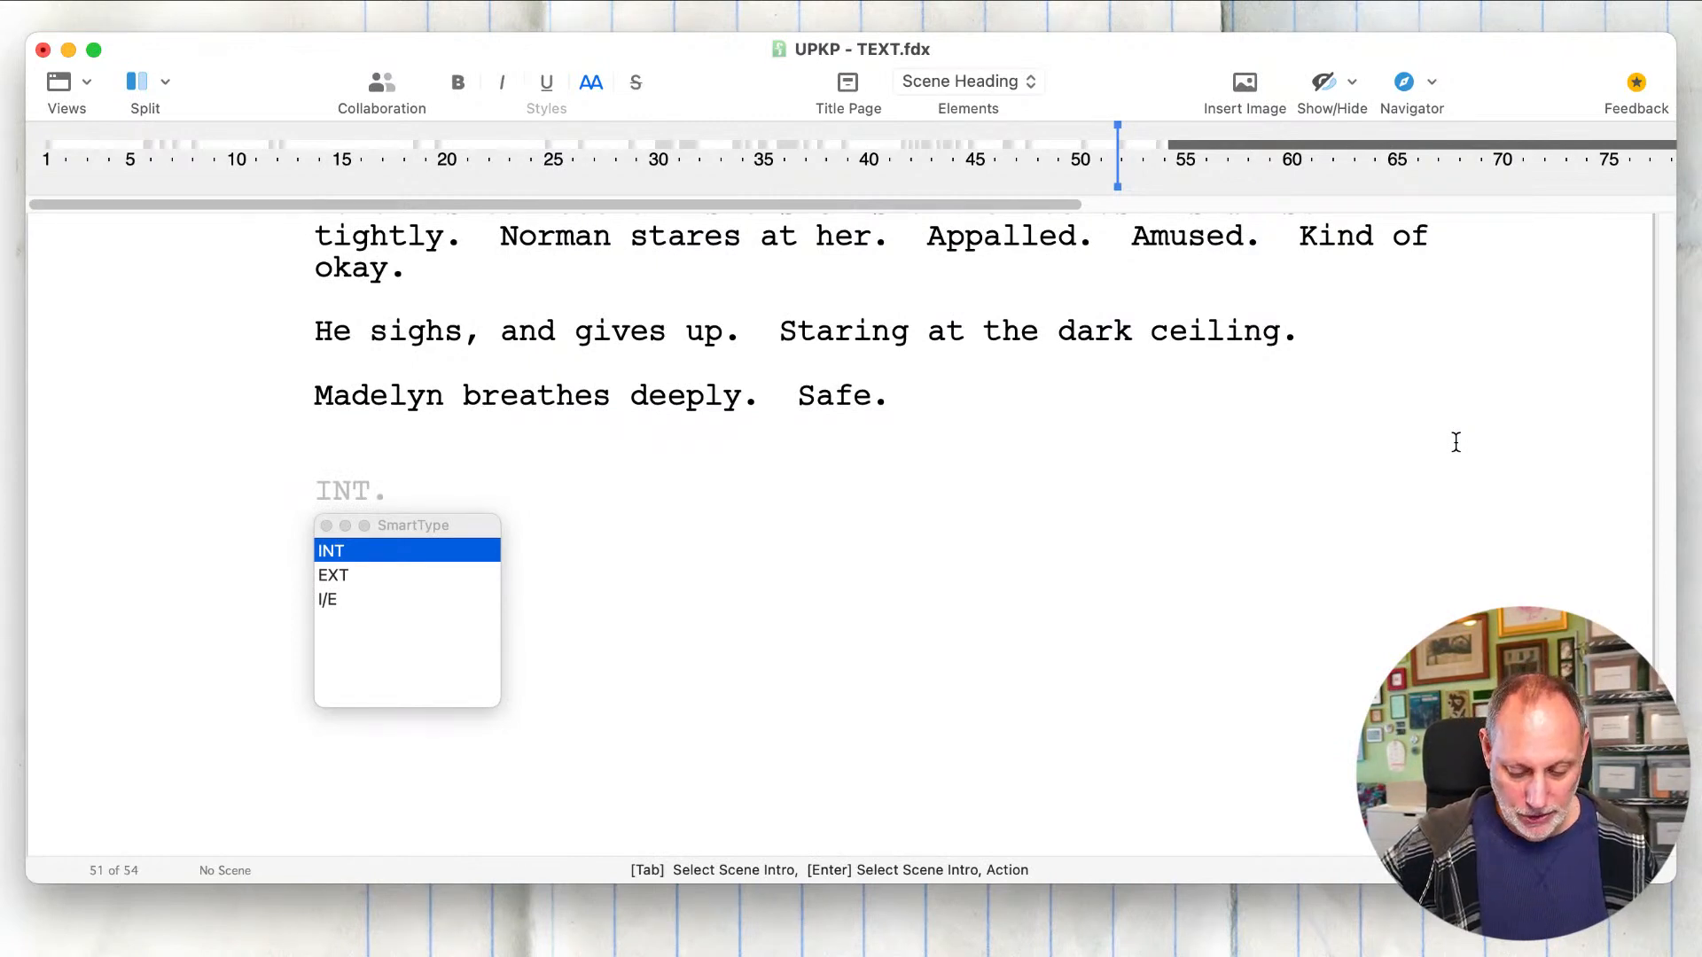
{"action": "key", "text": "Tab"}
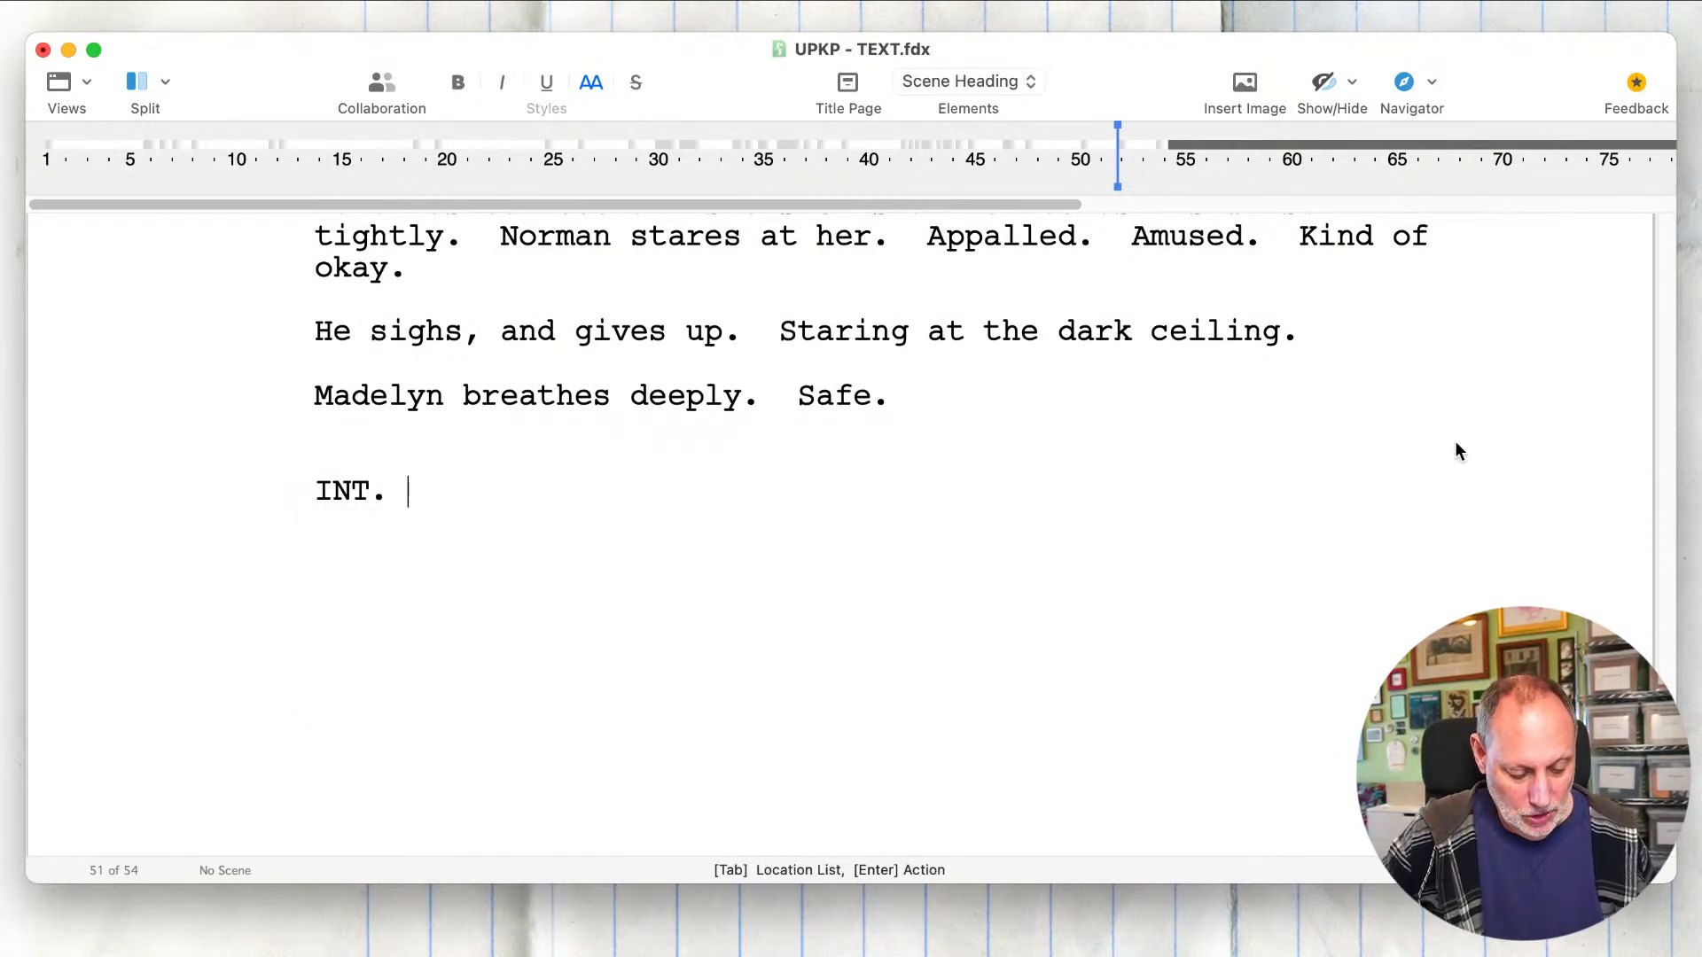
{"action": "type", "text": "Z"}
{"action": "key", "text": "Tab"}
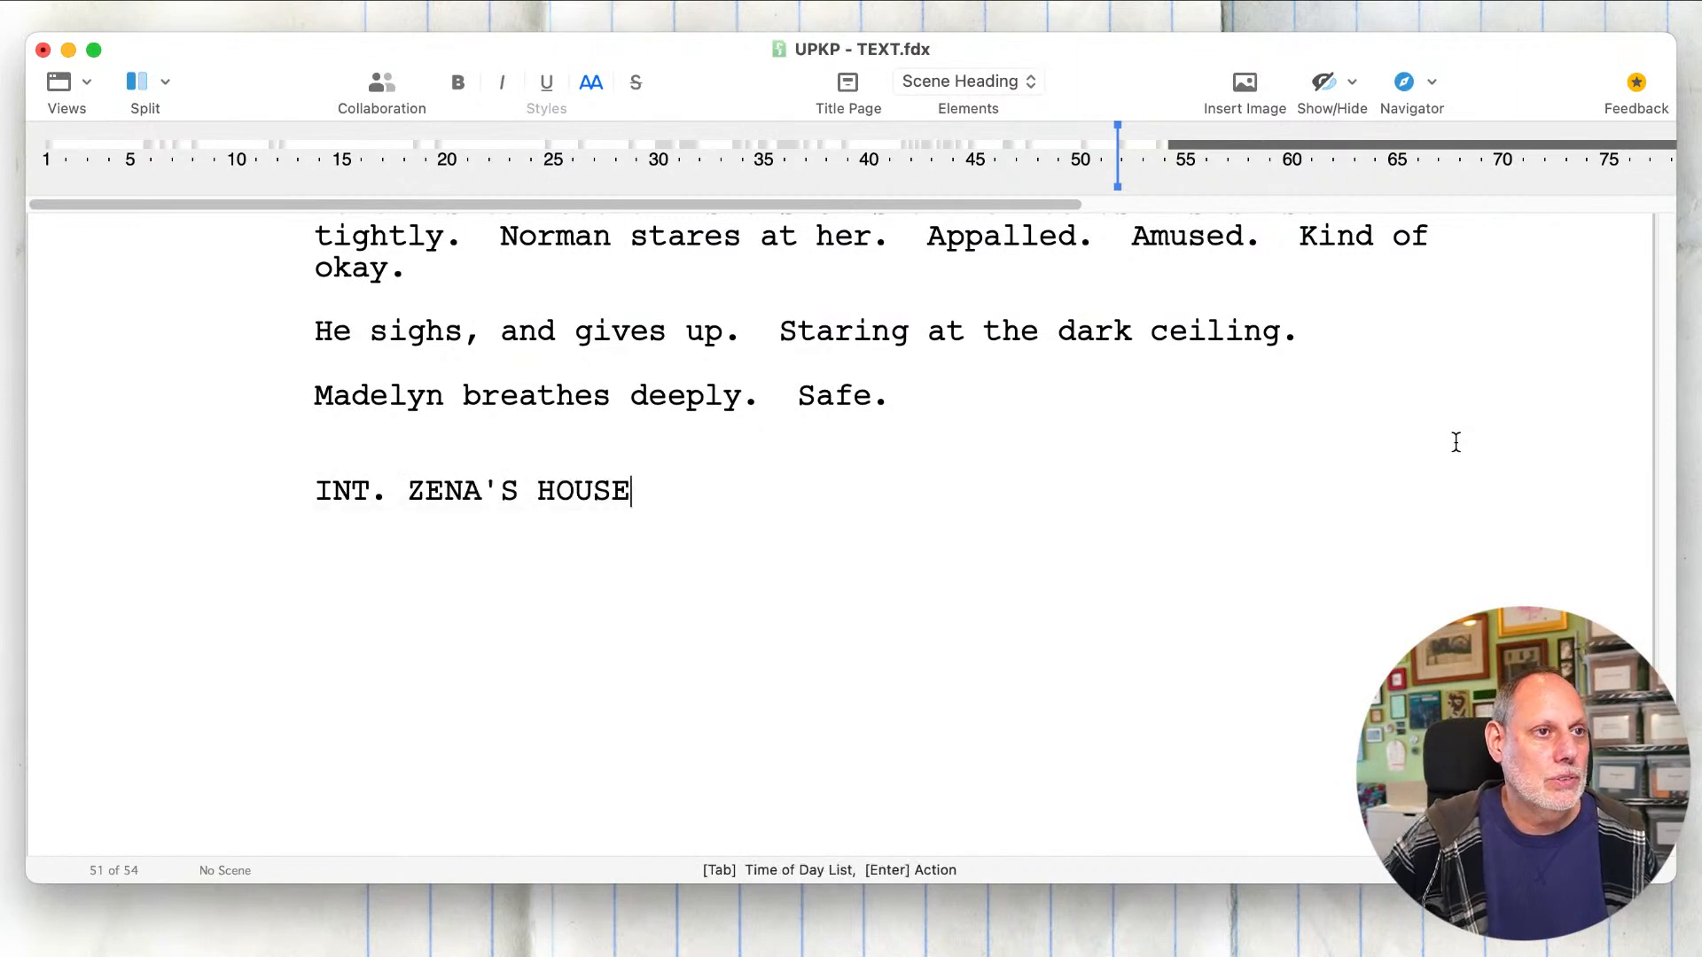
{"action": "type", "text": "- TH"}
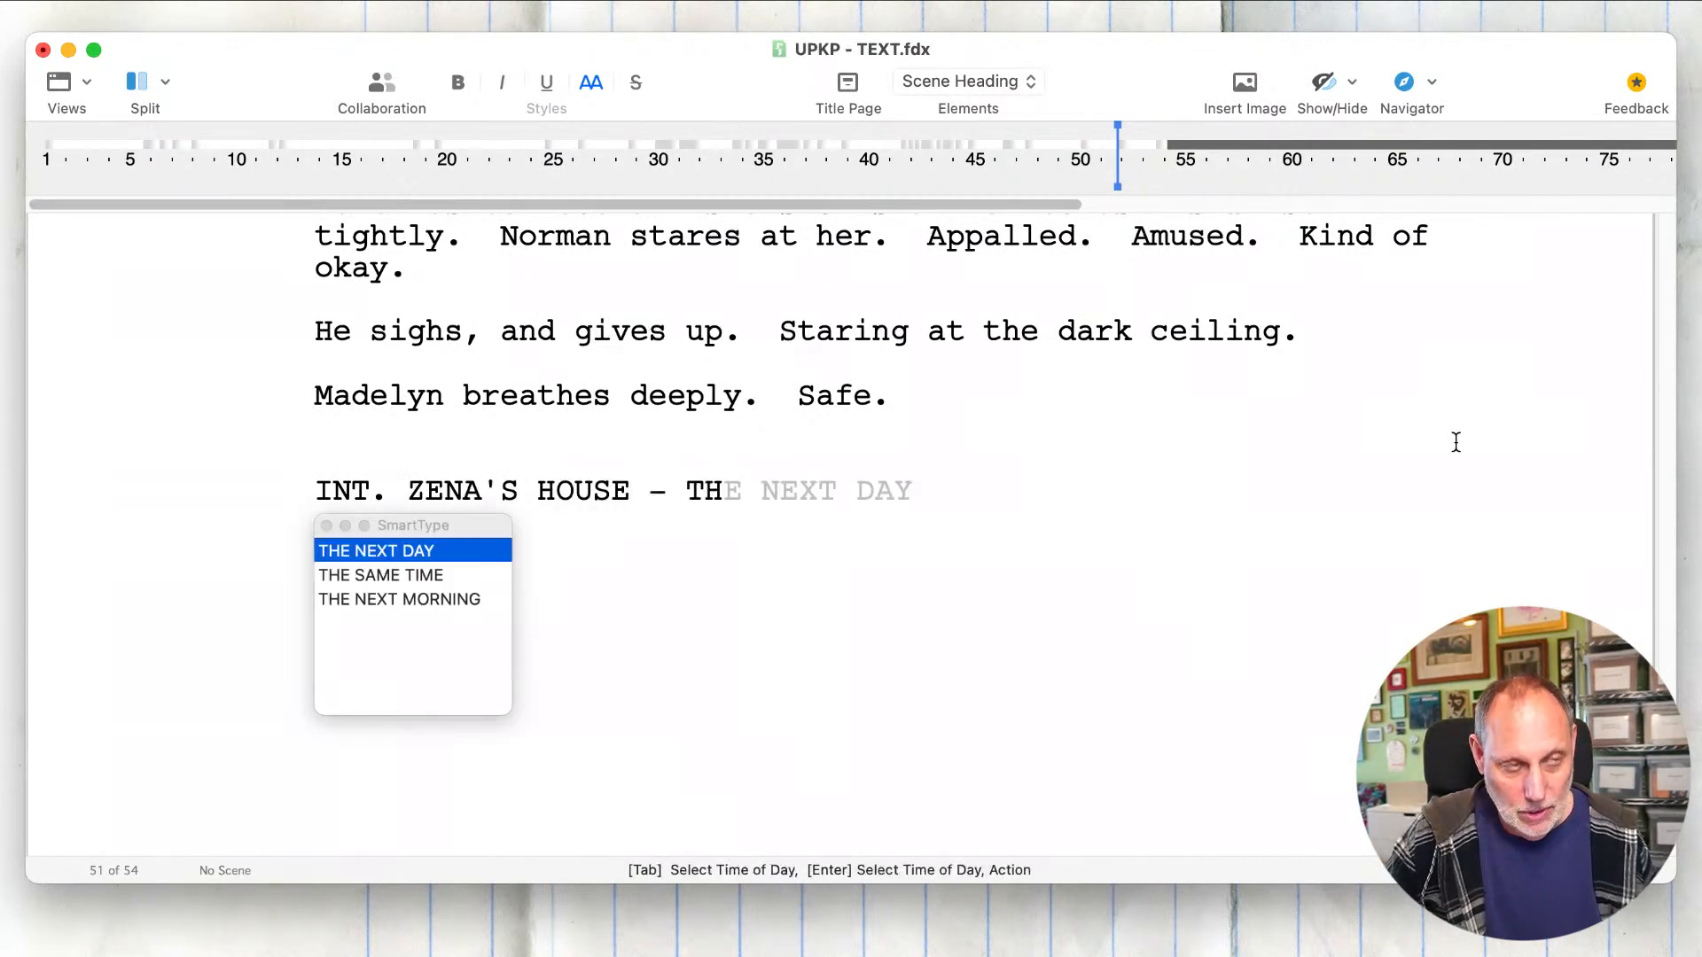
{"action": "key", "text": "Down"}
{"action": "key", "text": "Return"}
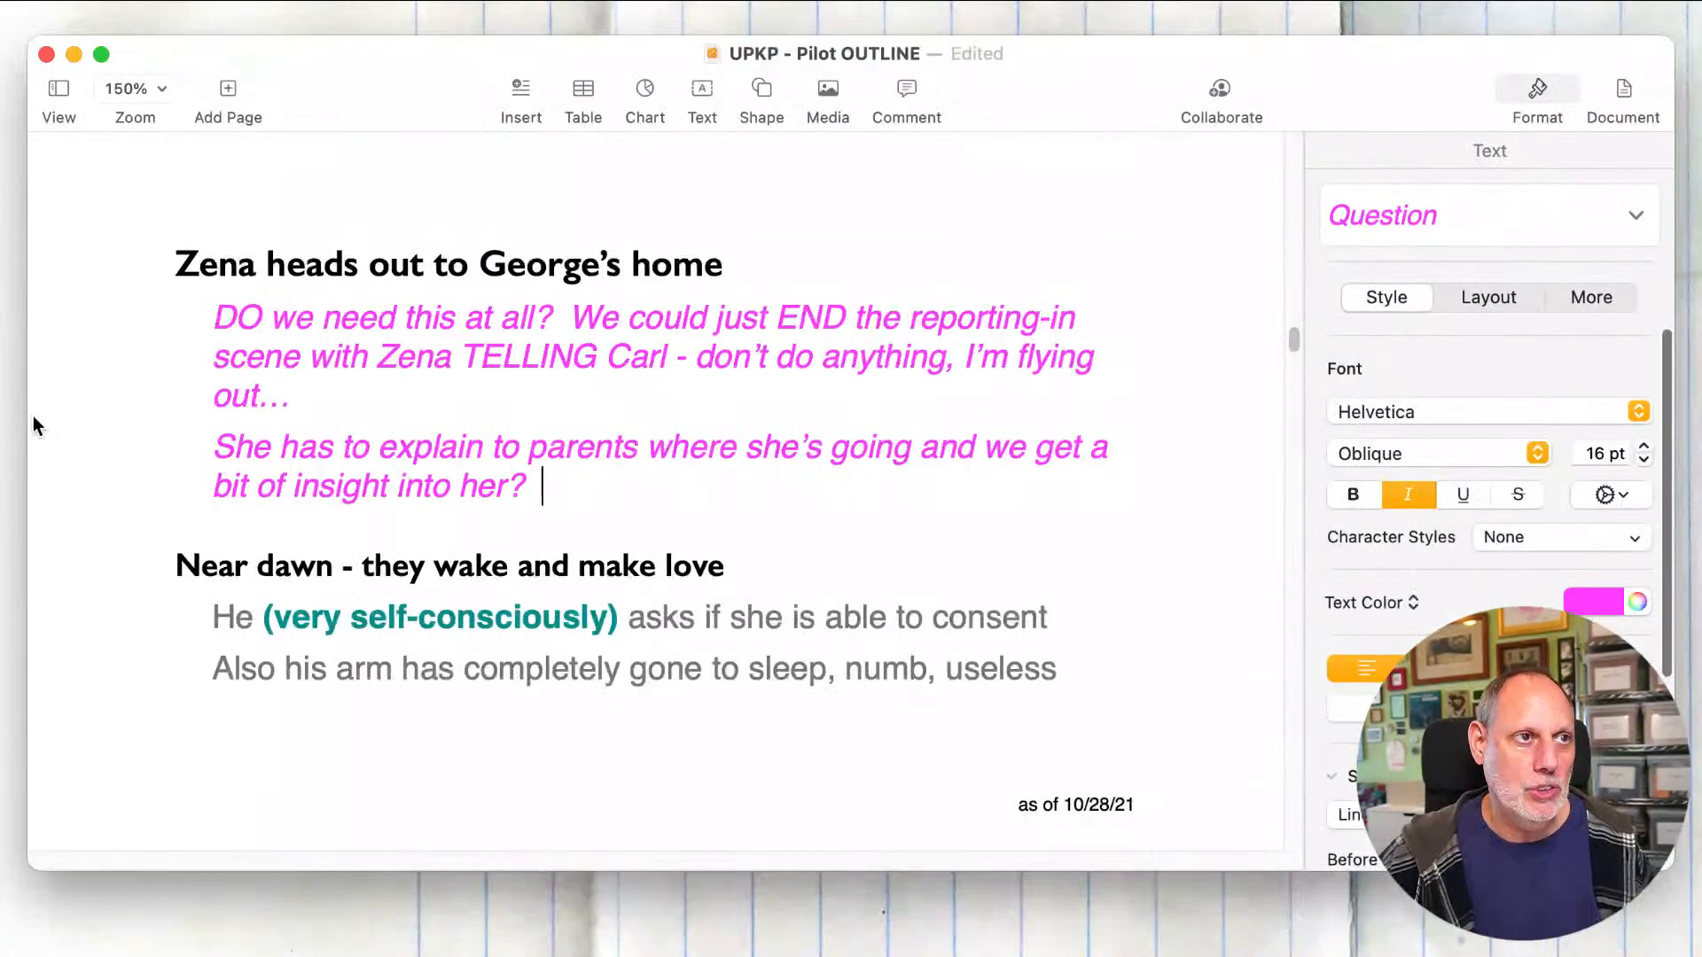
Step: Switch back to the outline in Pages and review the questions under "Zena heads out to George's home"
{"action": "left_click", "coordinate": [272, 420]}
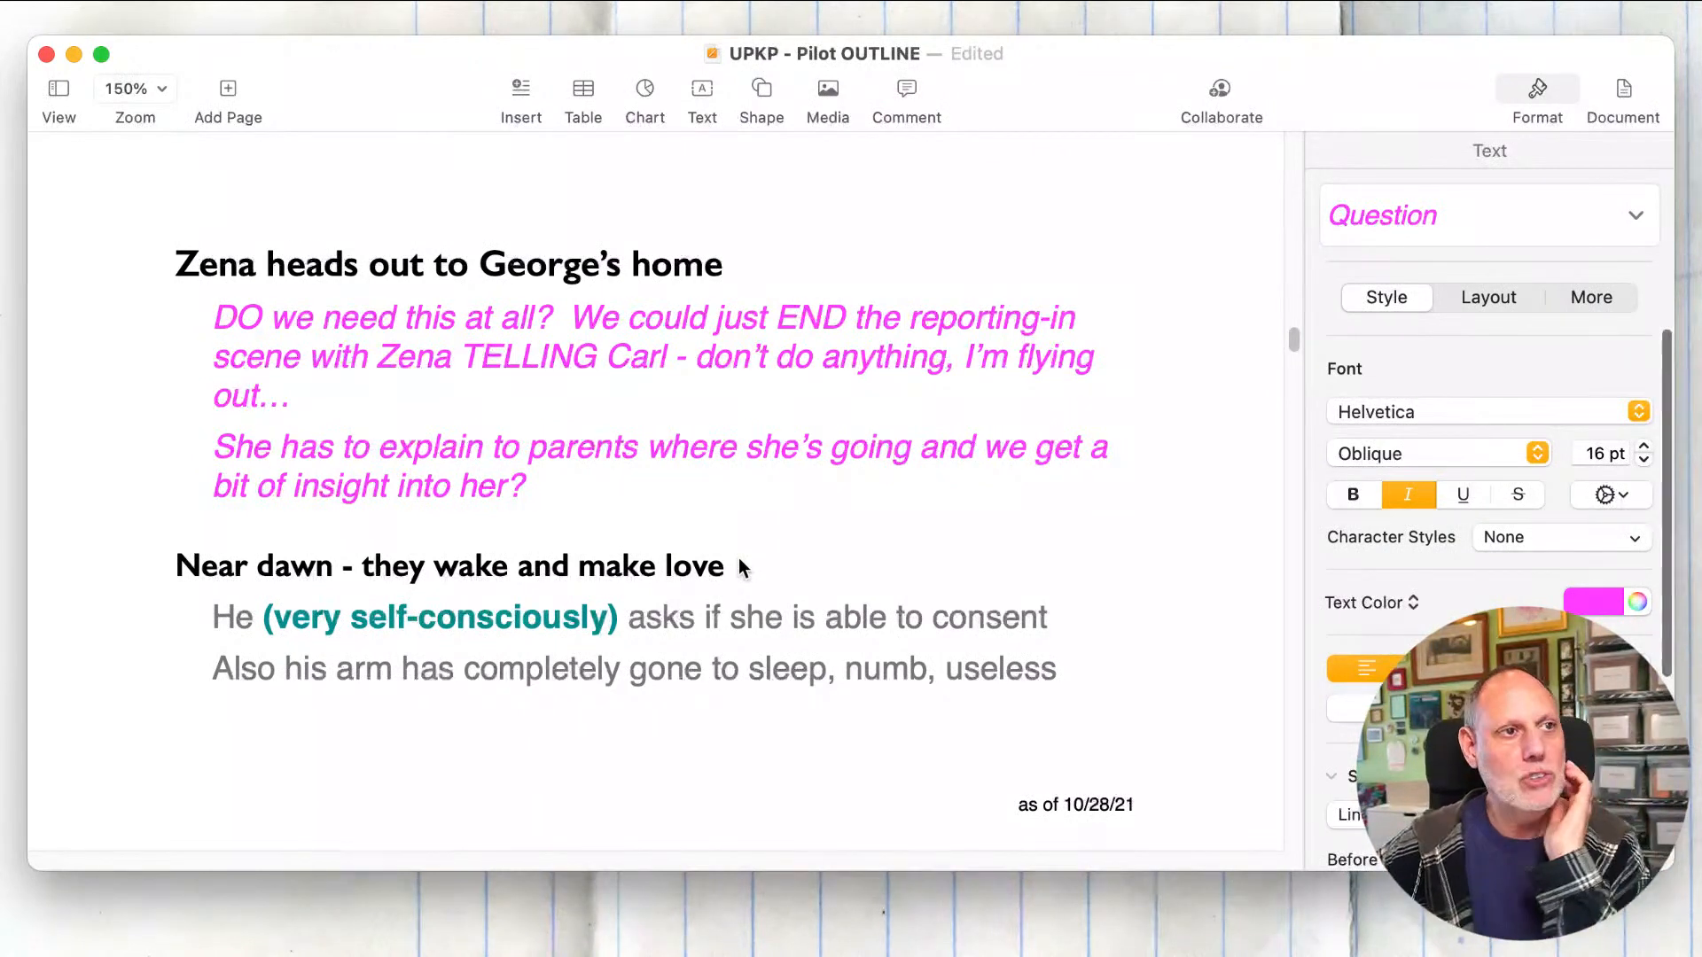
{"action": "left_click", "coordinate": [740, 567]}
{"action": "left_click", "coordinate": [657, 483]}
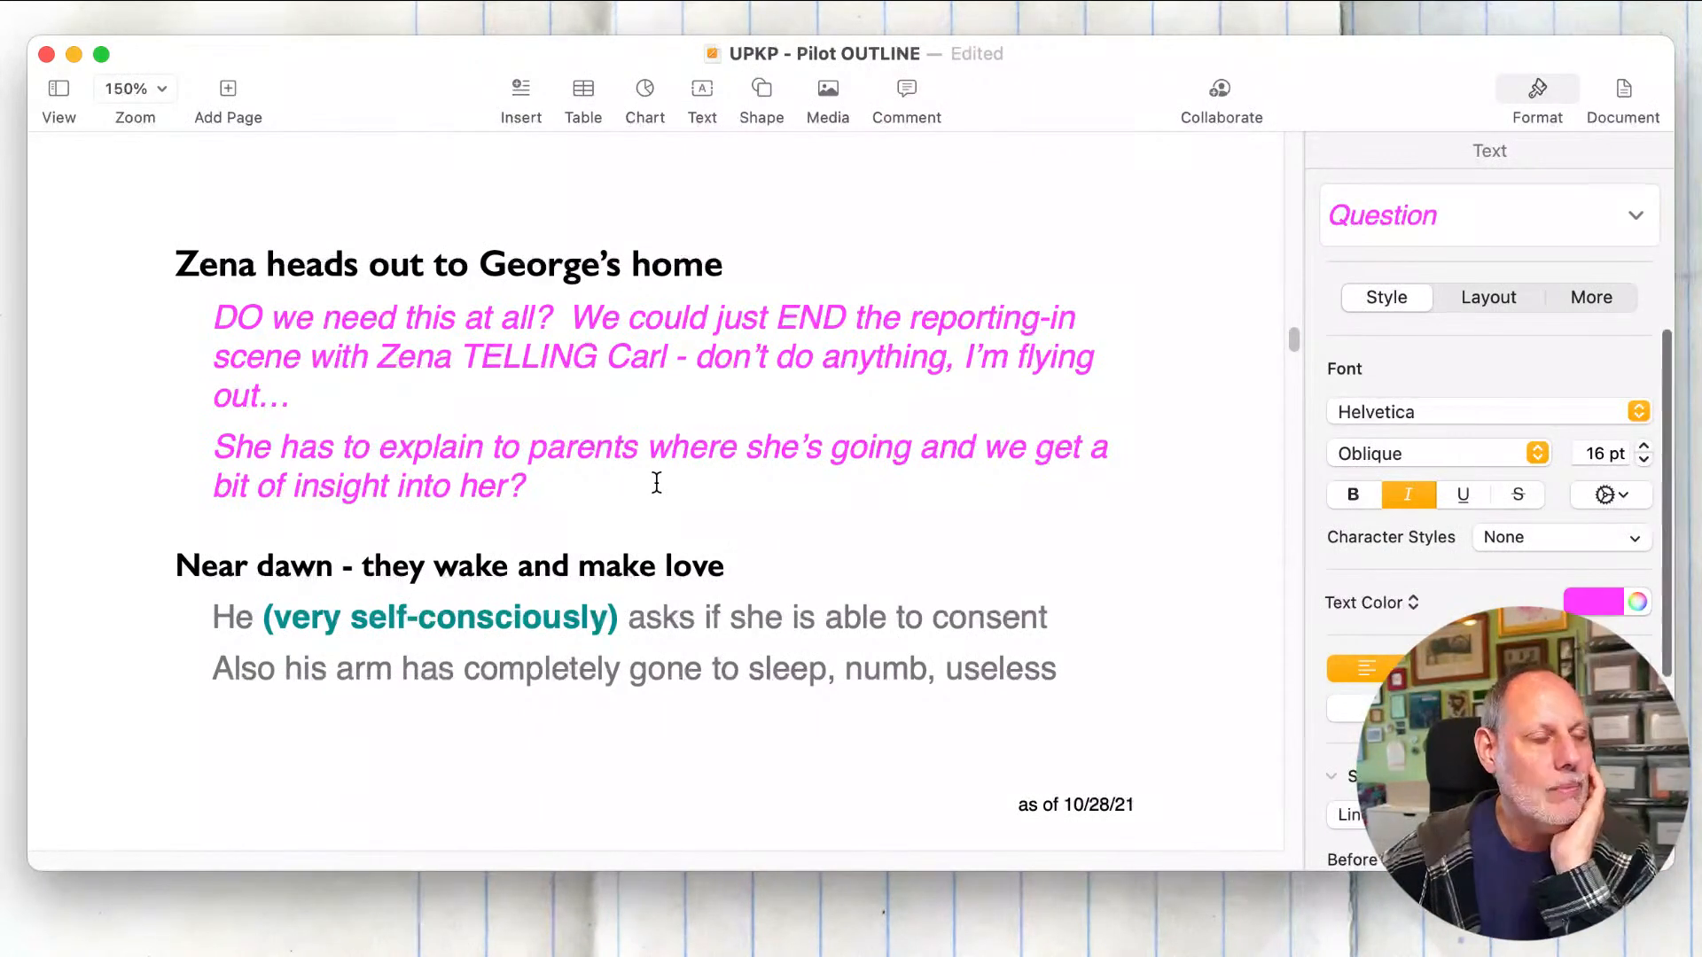
{"action": "left_click", "coordinate": [560, 318]}
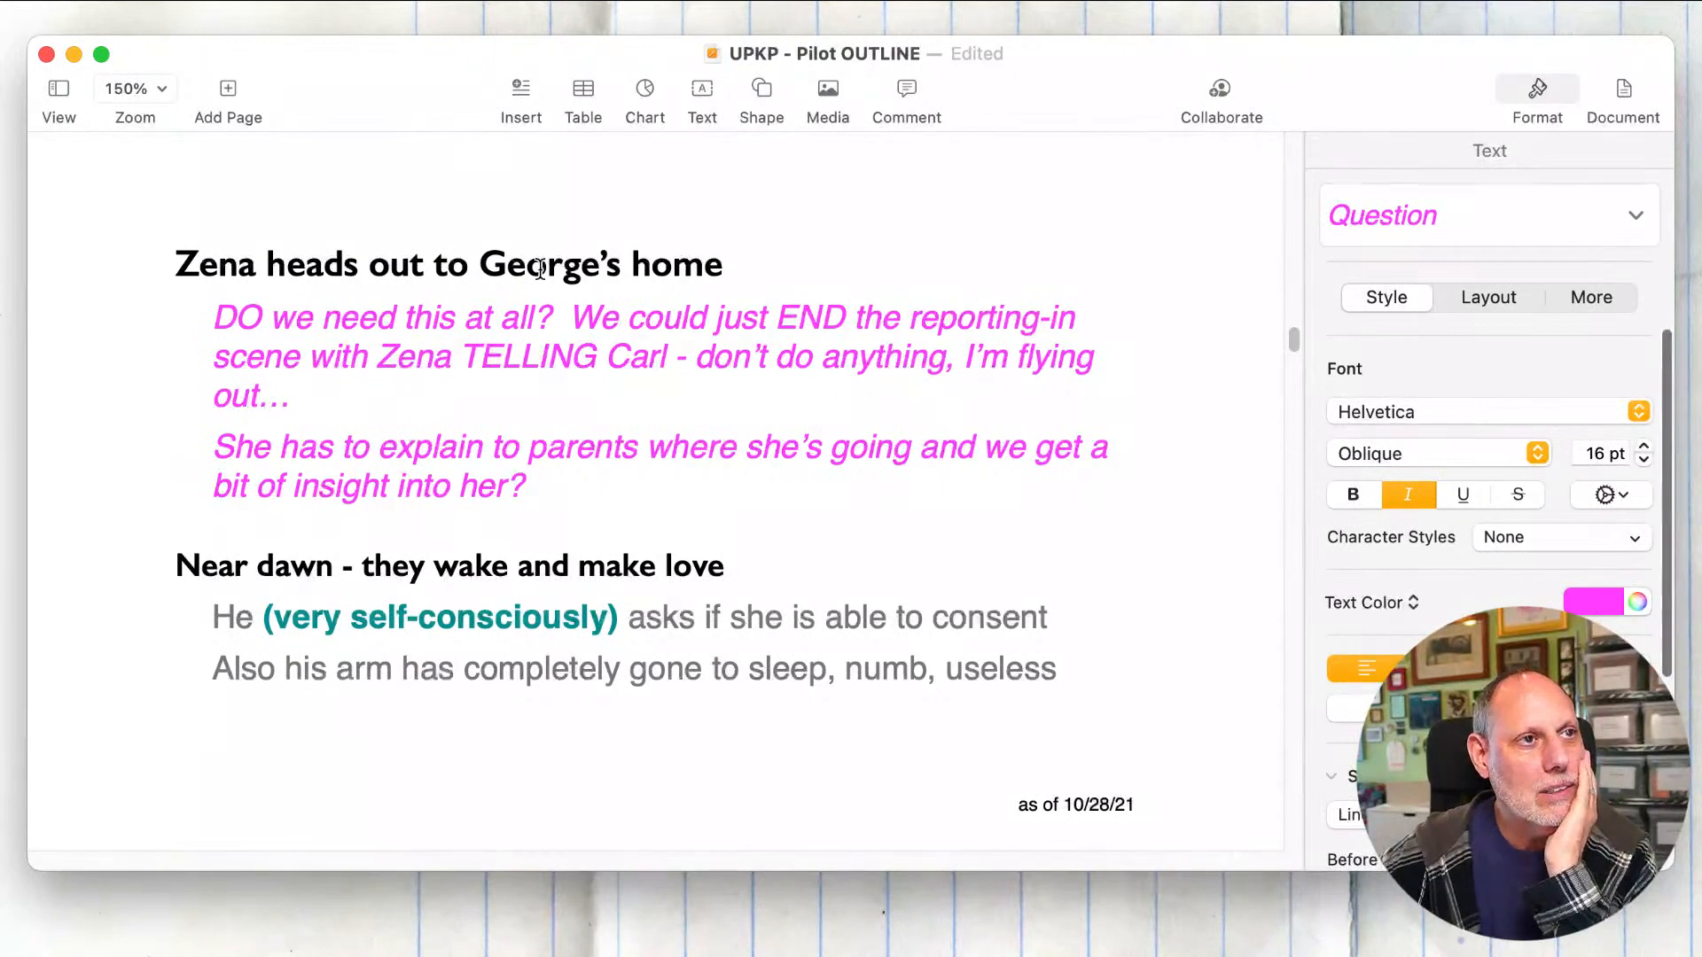
{"action": "left_click_drag", "start_coordinate": [560, 317], "coordinate": [415, 330]}
{"action": "left_click", "coordinate": [413, 328]}
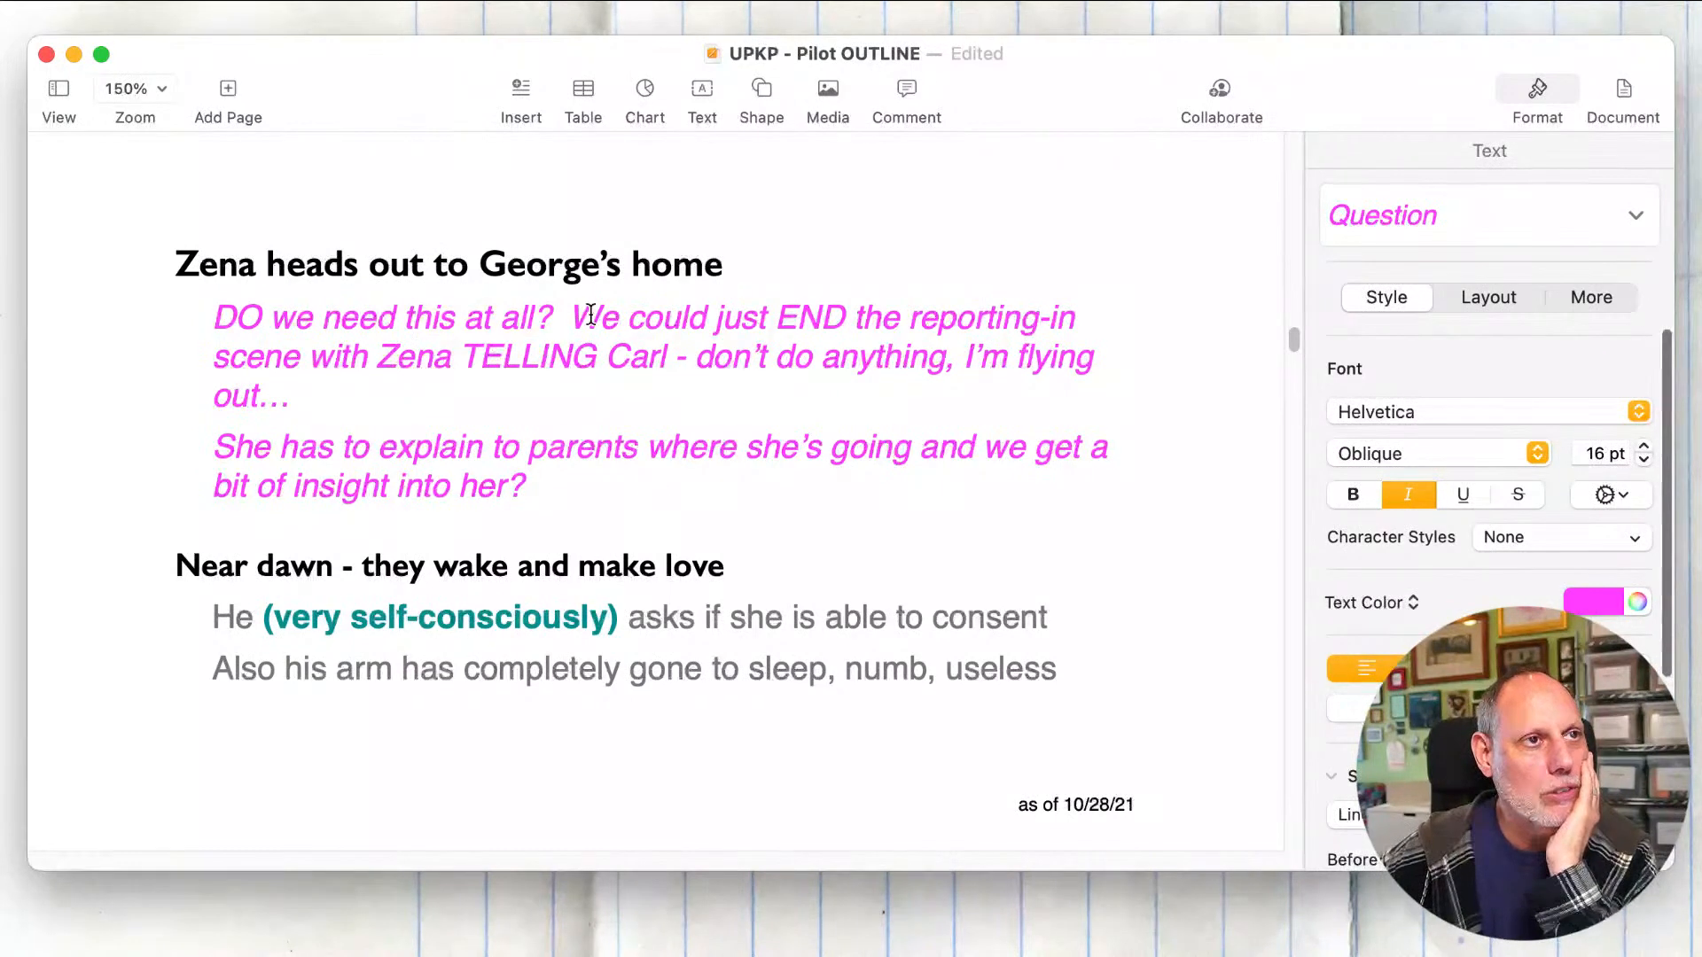
{"action": "left_click", "coordinate": [568, 321]}
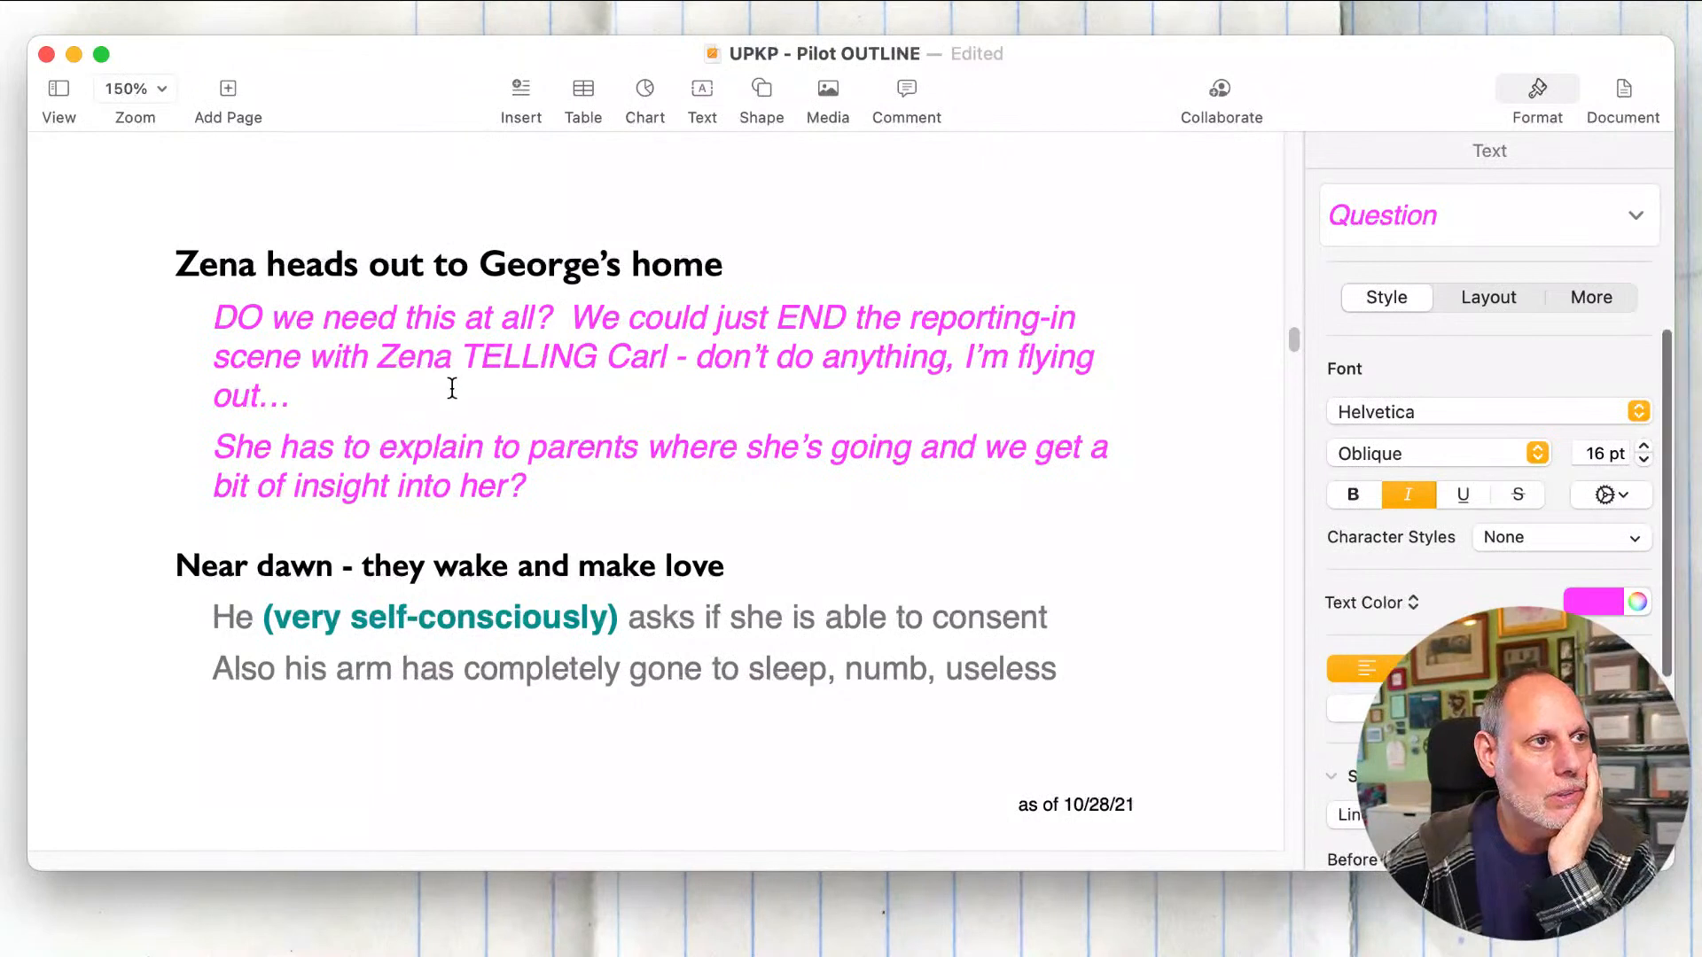
{"action": "left_click", "coordinate": [451, 392]}
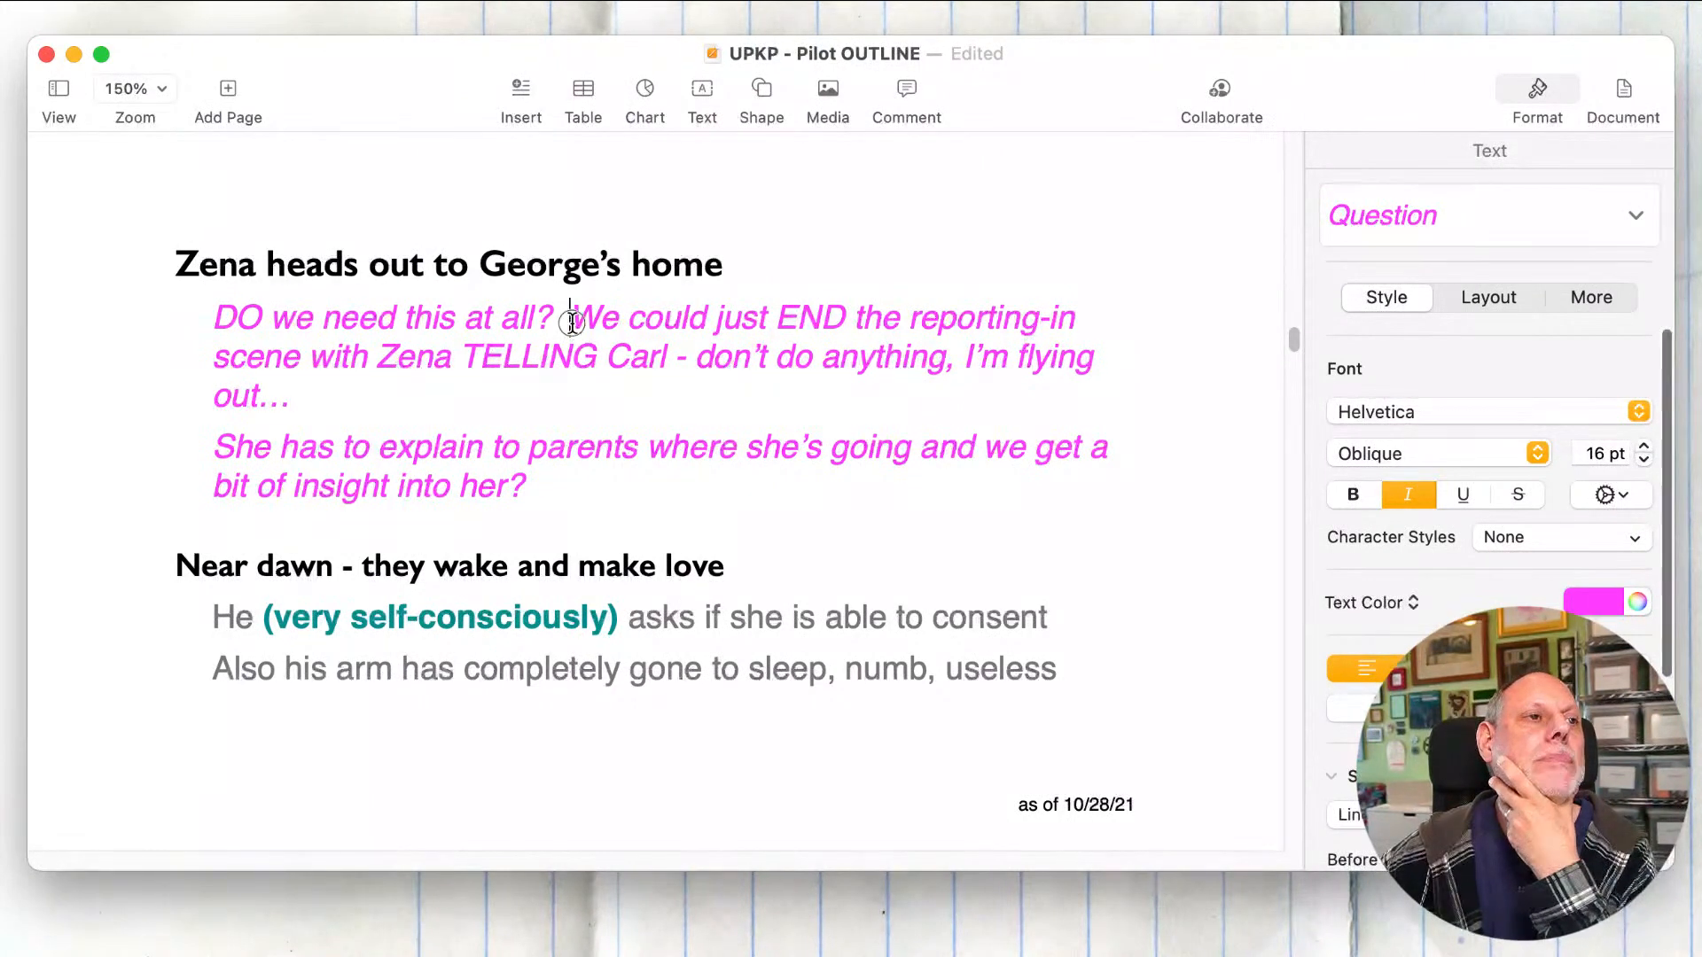
Step: Delete "DO we need this at all?" and the note about ending the reporting-in scene with Zena TELLING Carl from Zena's section
{"action": "left_click_drag", "start_coordinate": [570, 318], "coordinate": [89, 319]}
{"action": "key", "text": "BackSpace"}
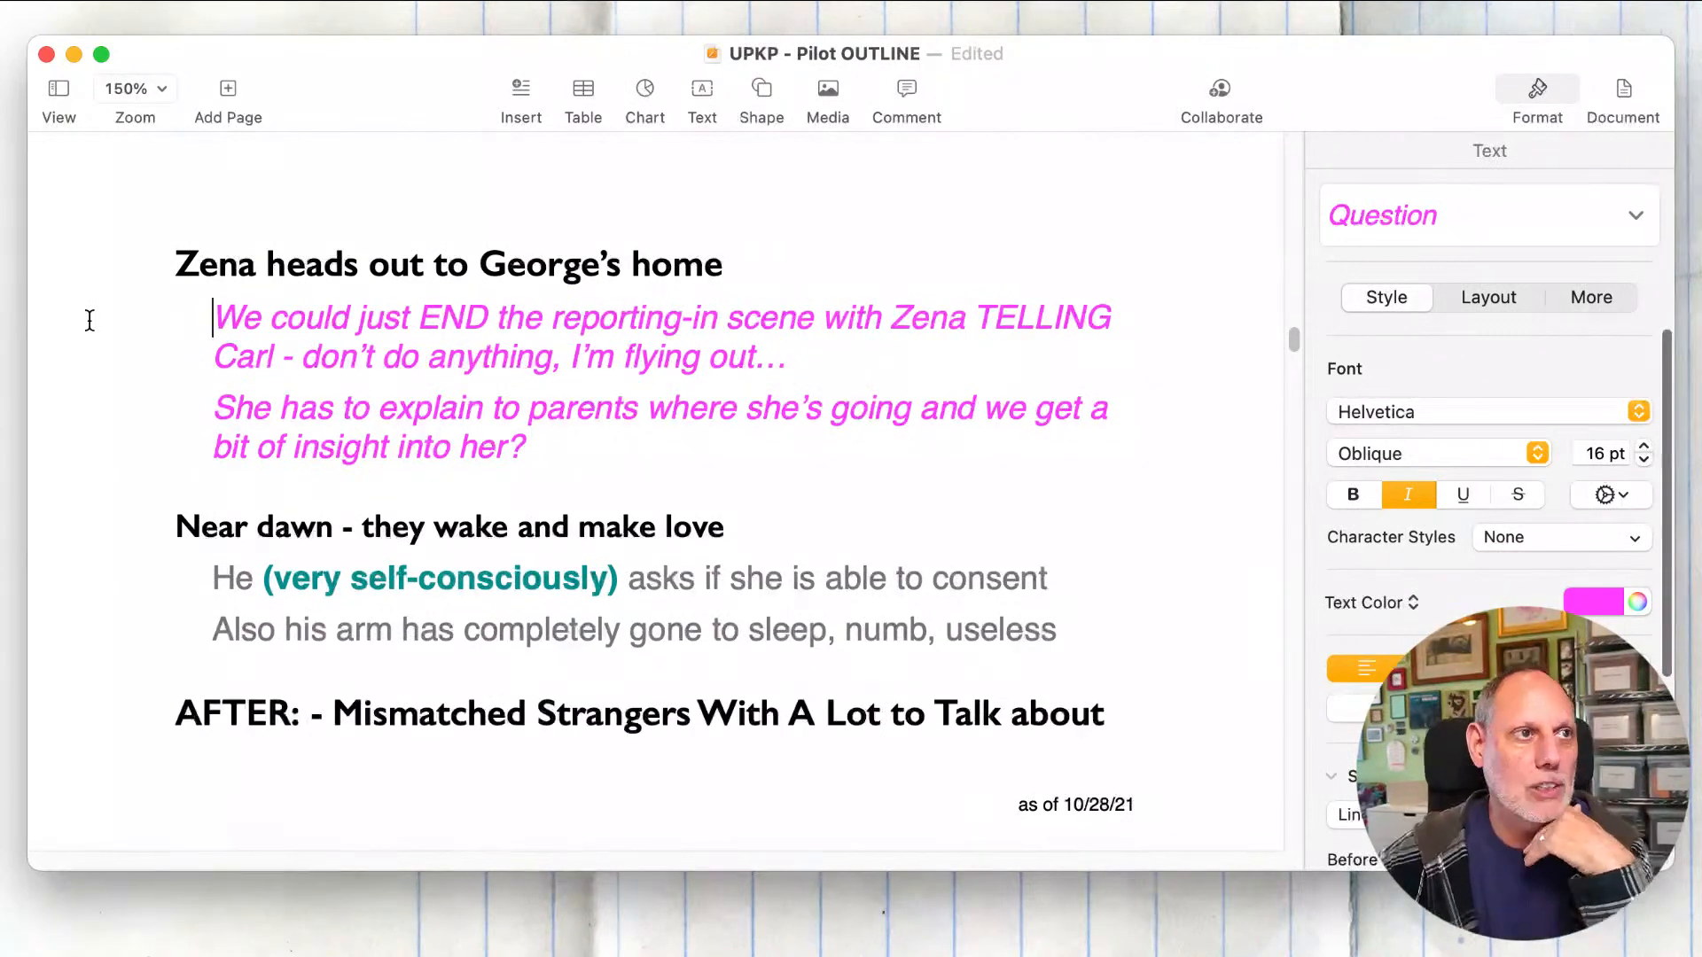
{"action": "left_click_drag", "start_coordinate": [884, 353], "coordinate": [148, 321]}
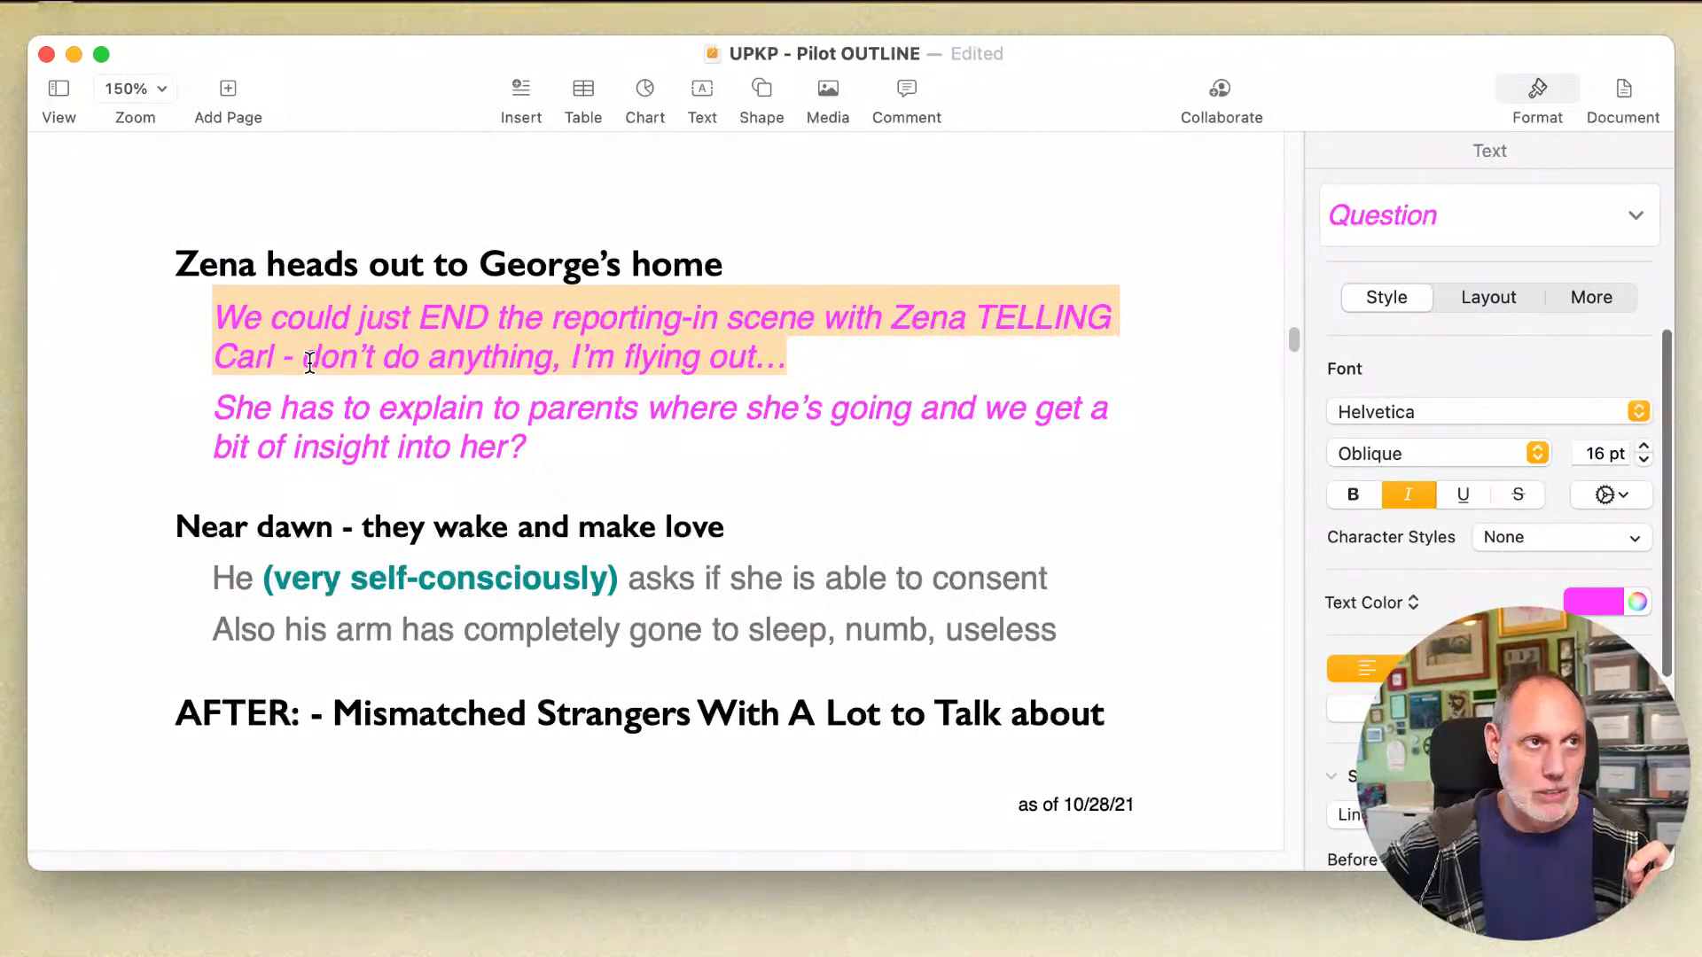
{"action": "key", "text": "BackSpace"}
{"action": "key", "text": "Delete"}
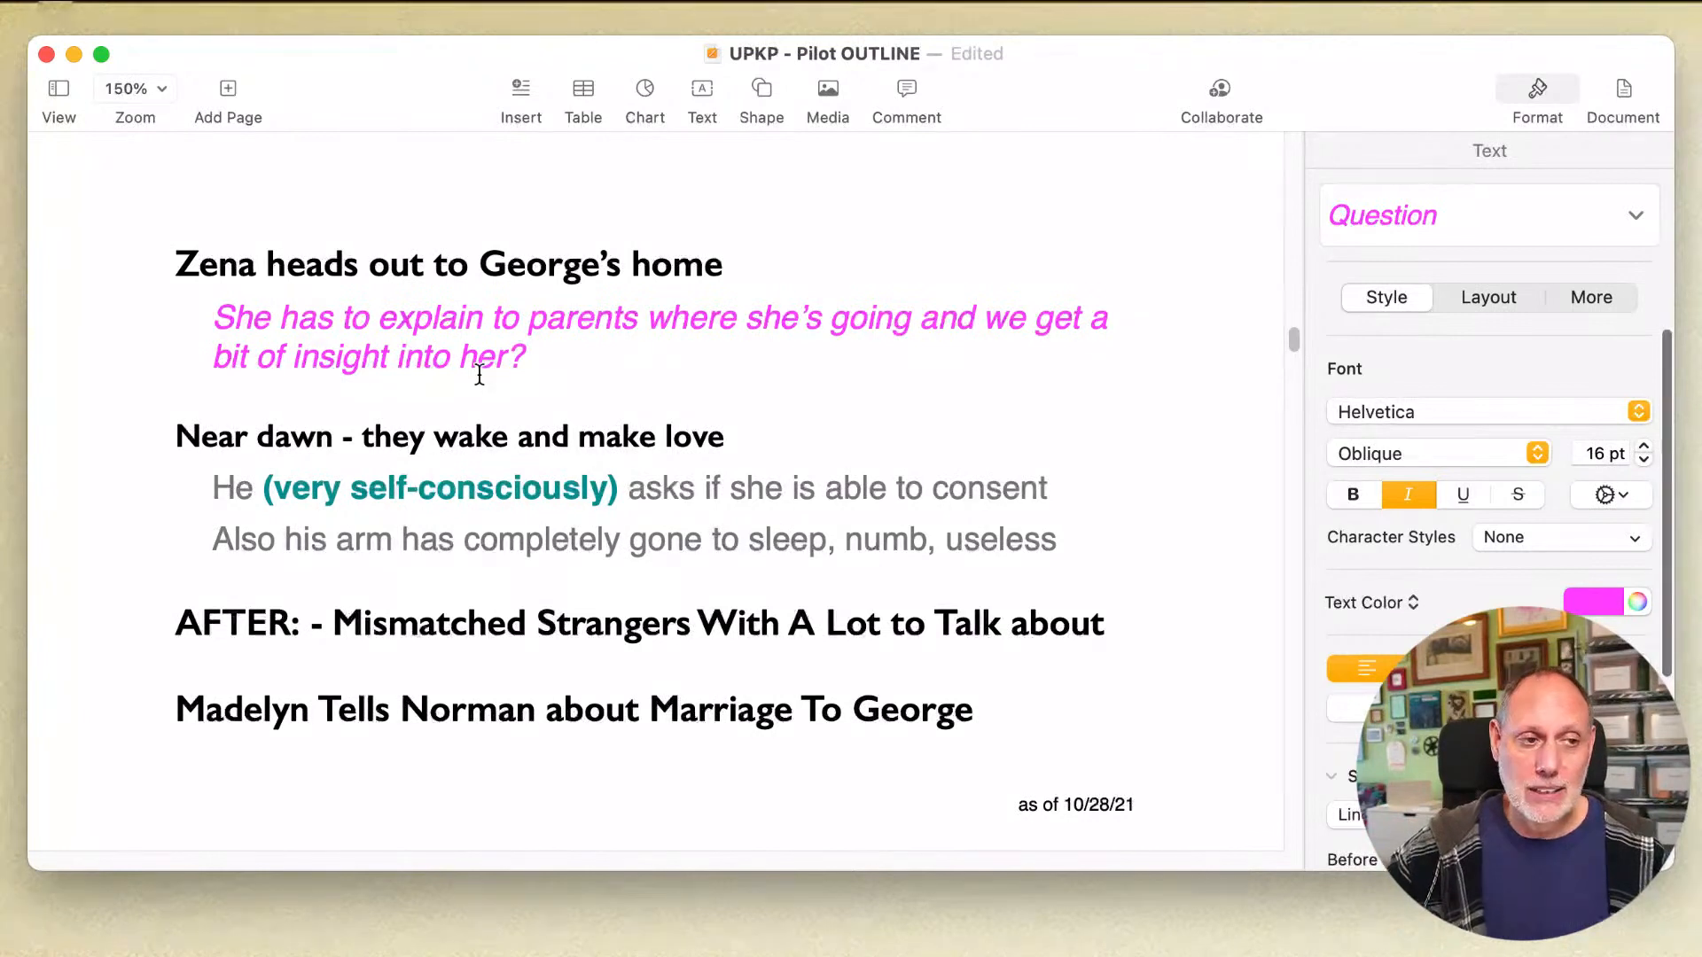
Step: Switch to the UPKP script in Final Draft and start an action line under the ZENA'S HOUSE heading: "Zena is throwing clothes and accessories"
{"action": "left_click", "coordinate": [592, 368]}
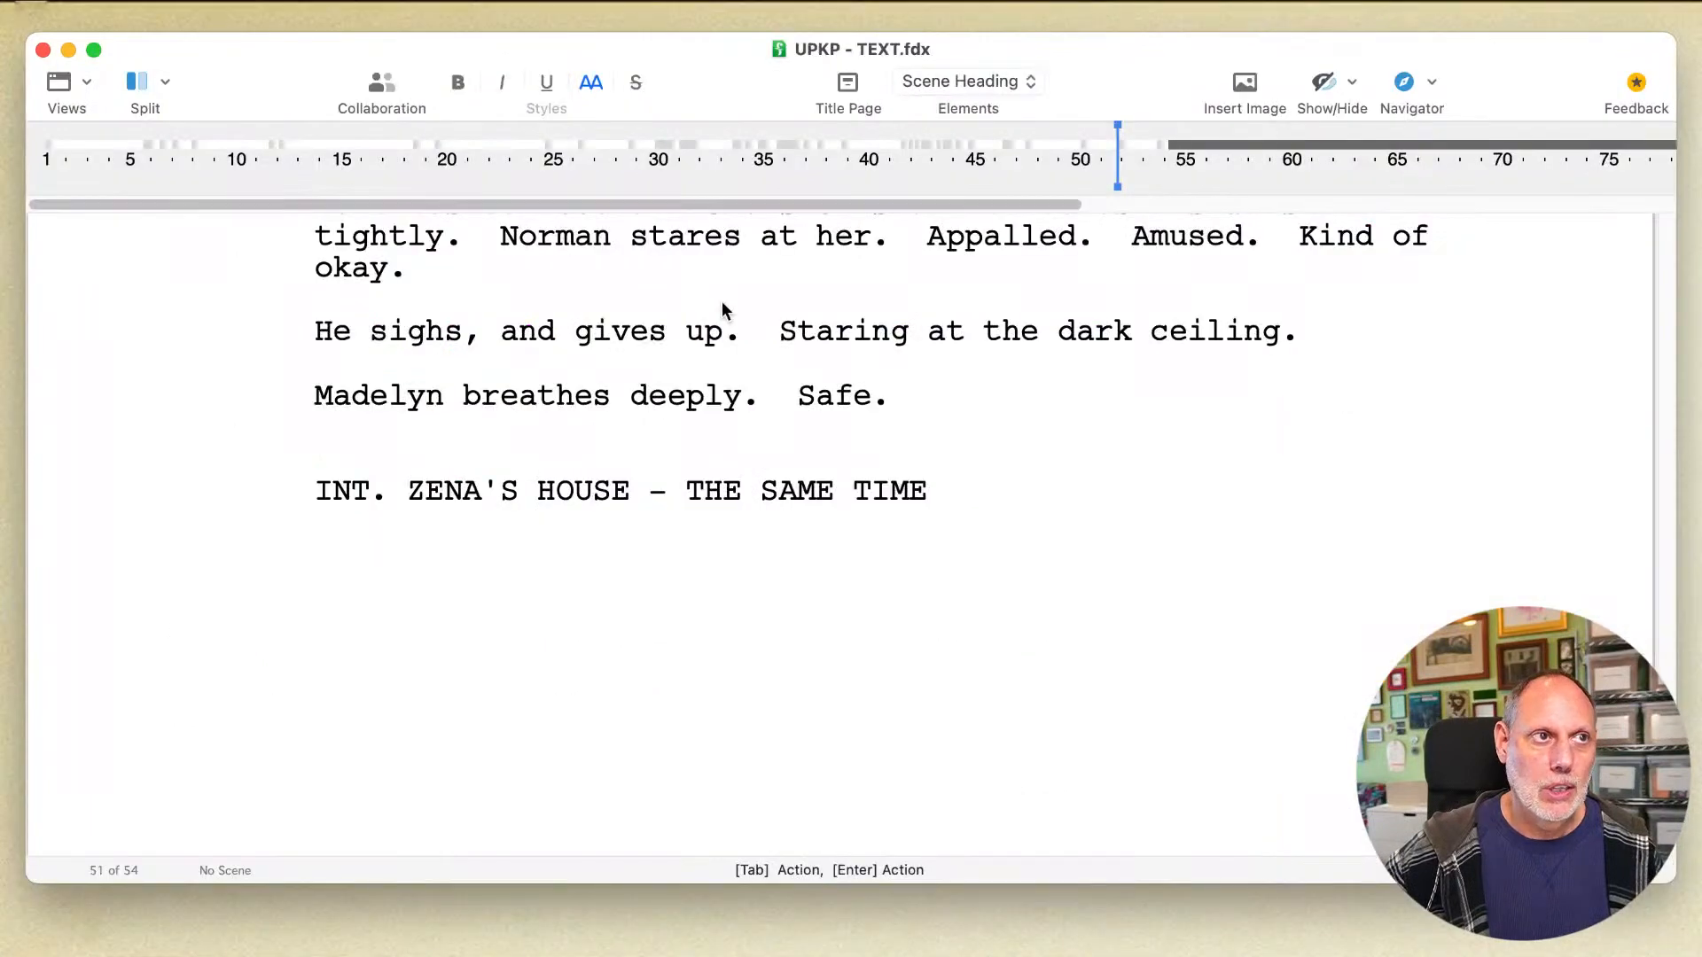
{"action": "key", "text": "Return"}
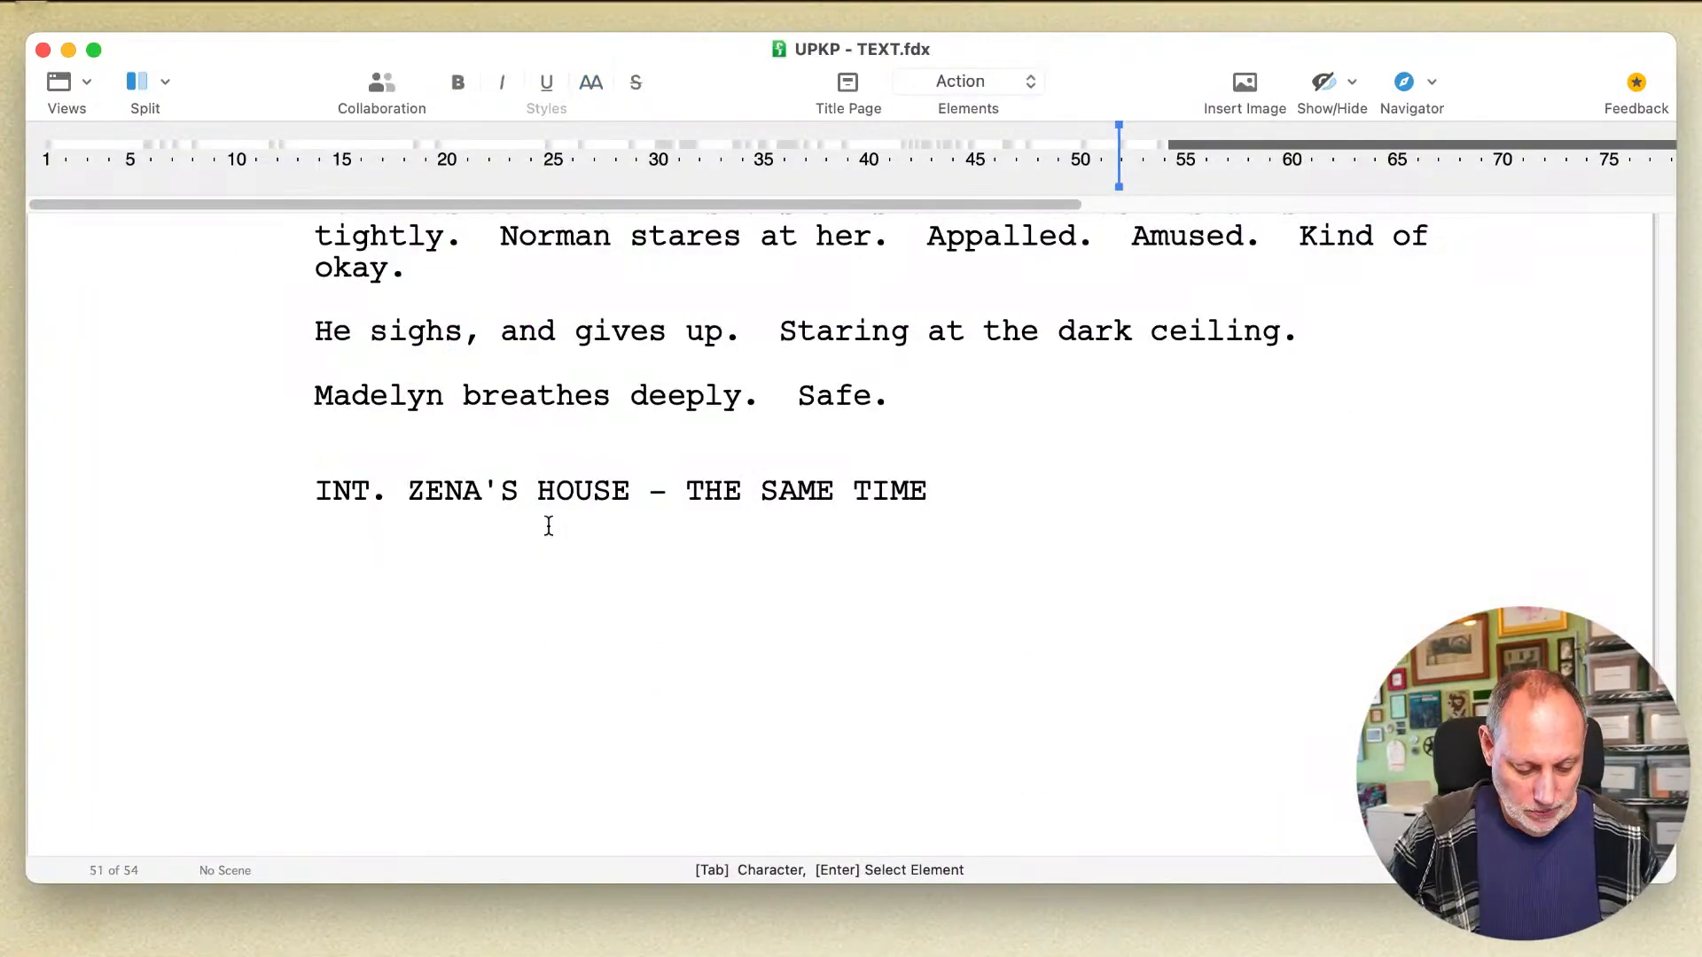
{"action": "type", "text": "Zena is"}
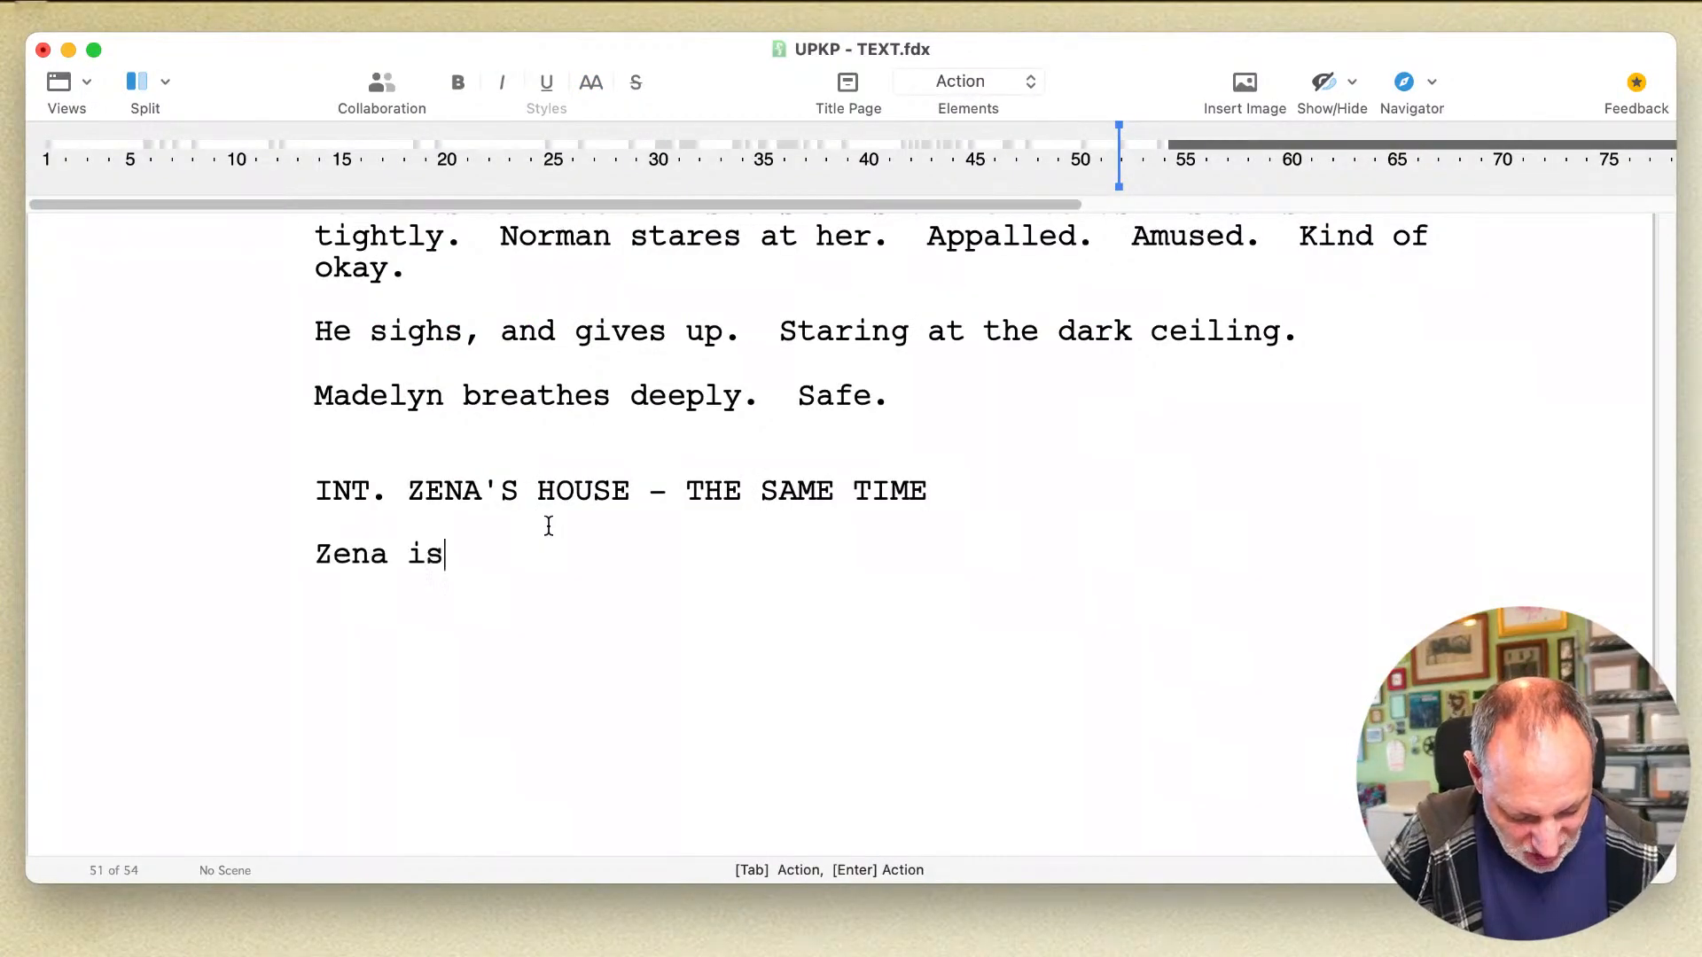
{"action": "type", "text": " throwing"}
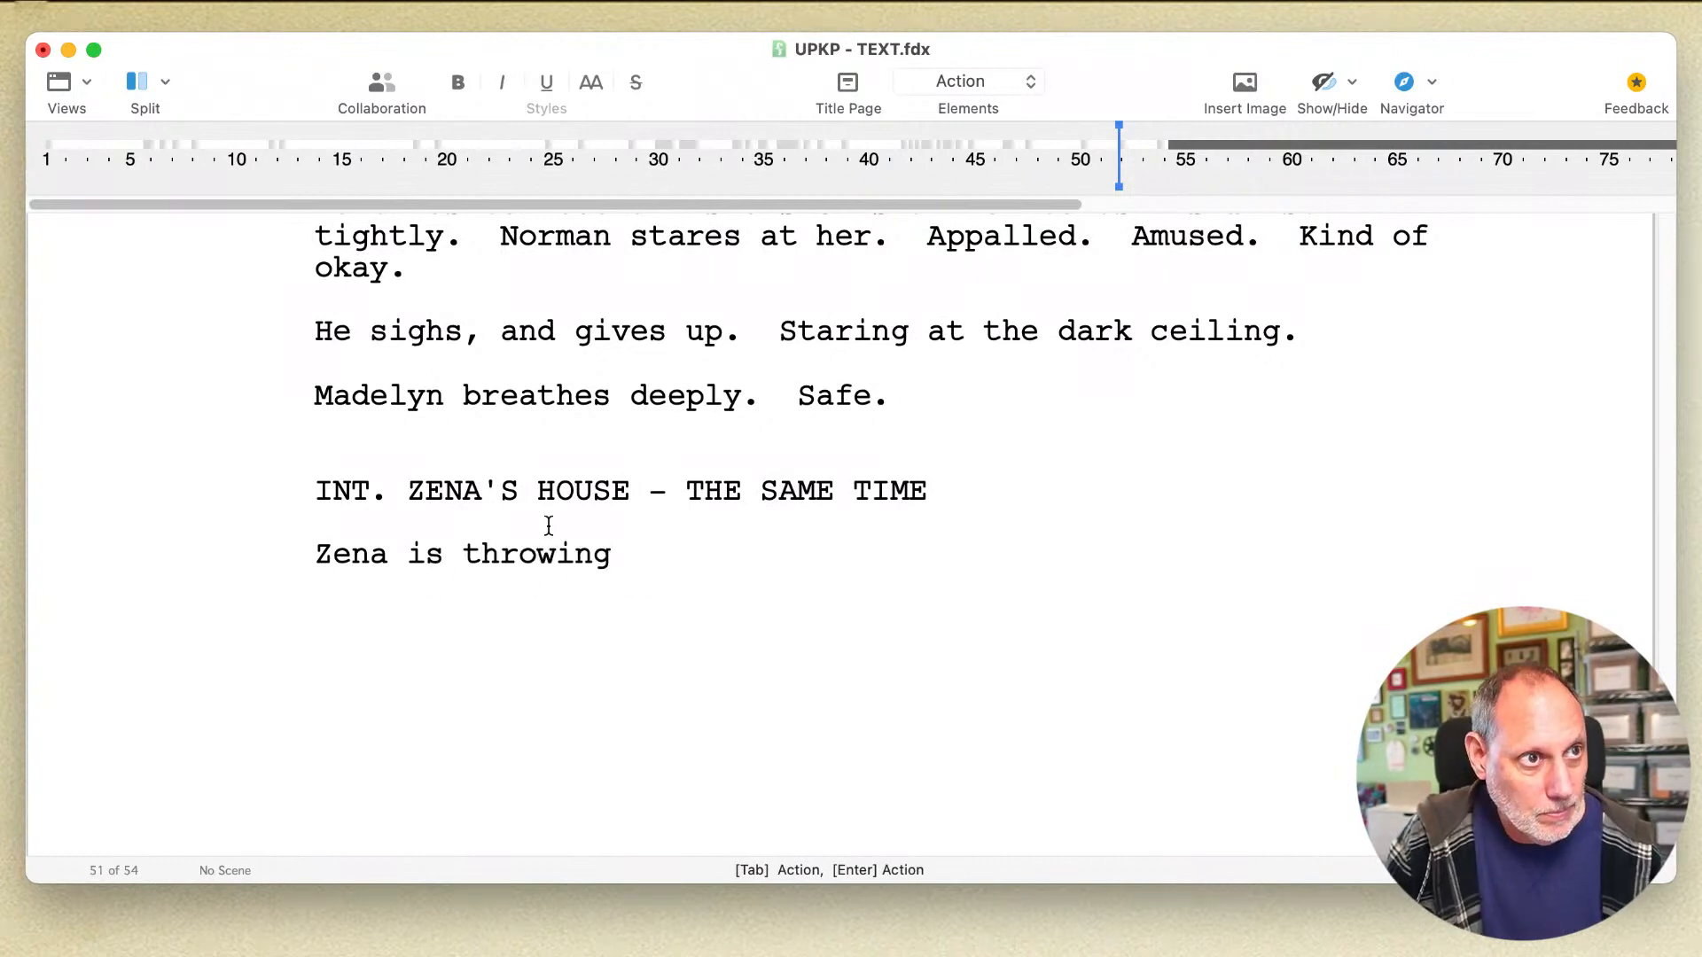
{"action": "type", "text": " cloth"}
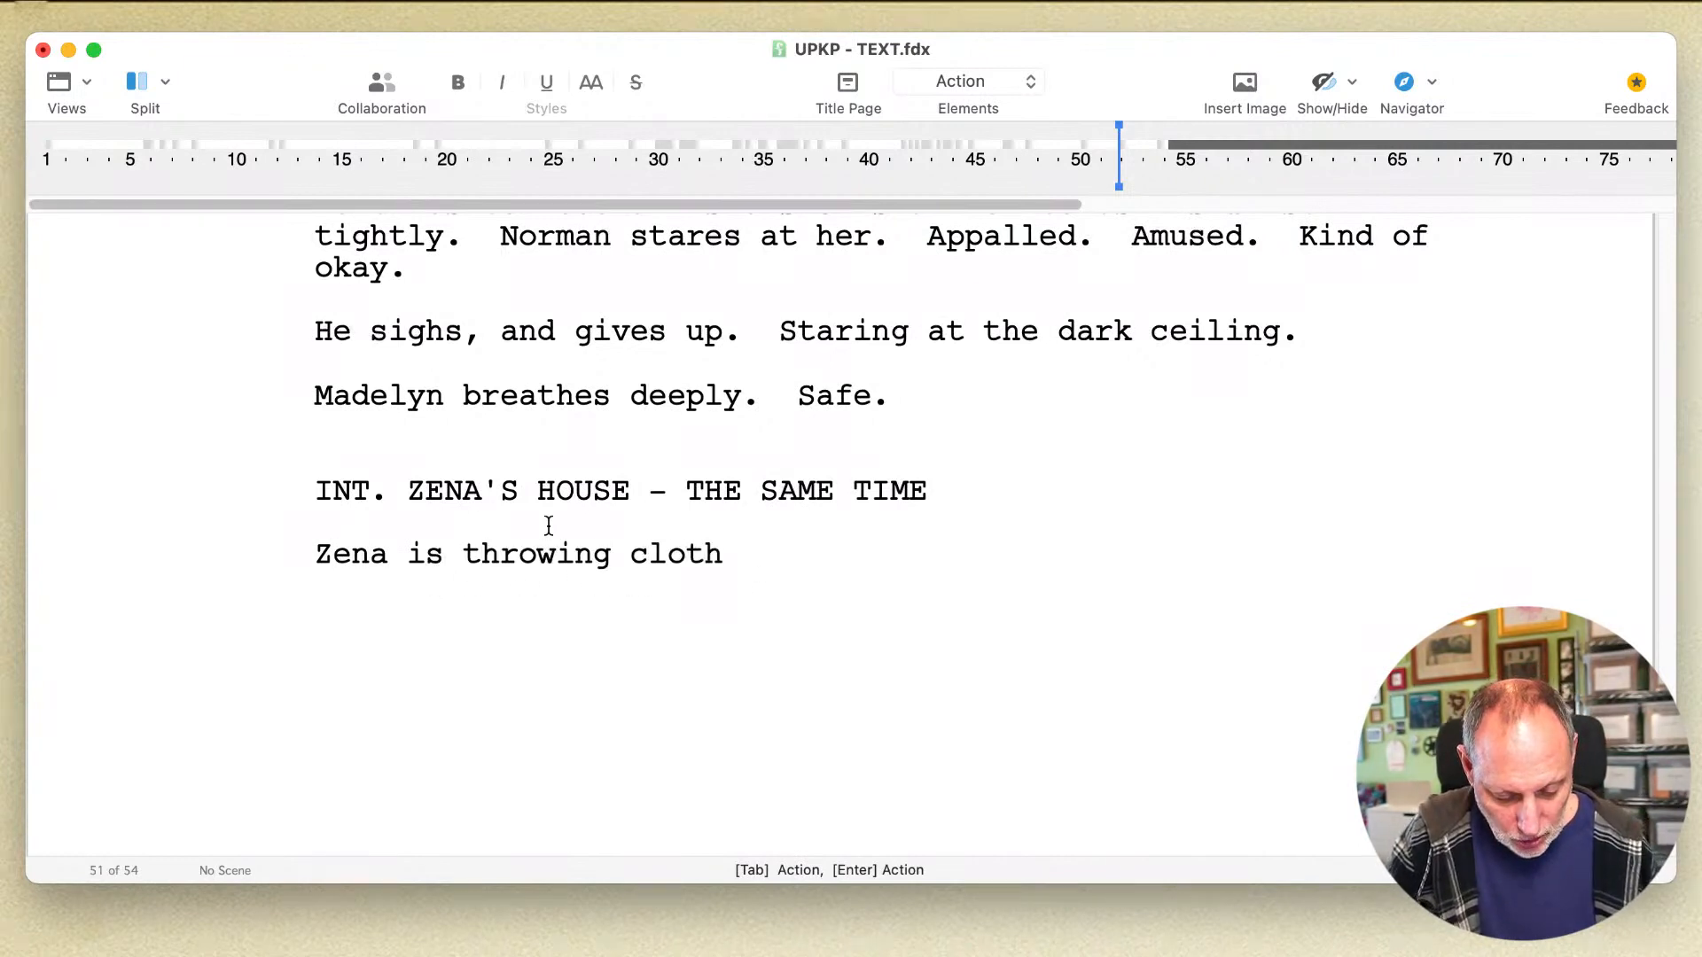
{"action": "type", "text": "es and acesso"}
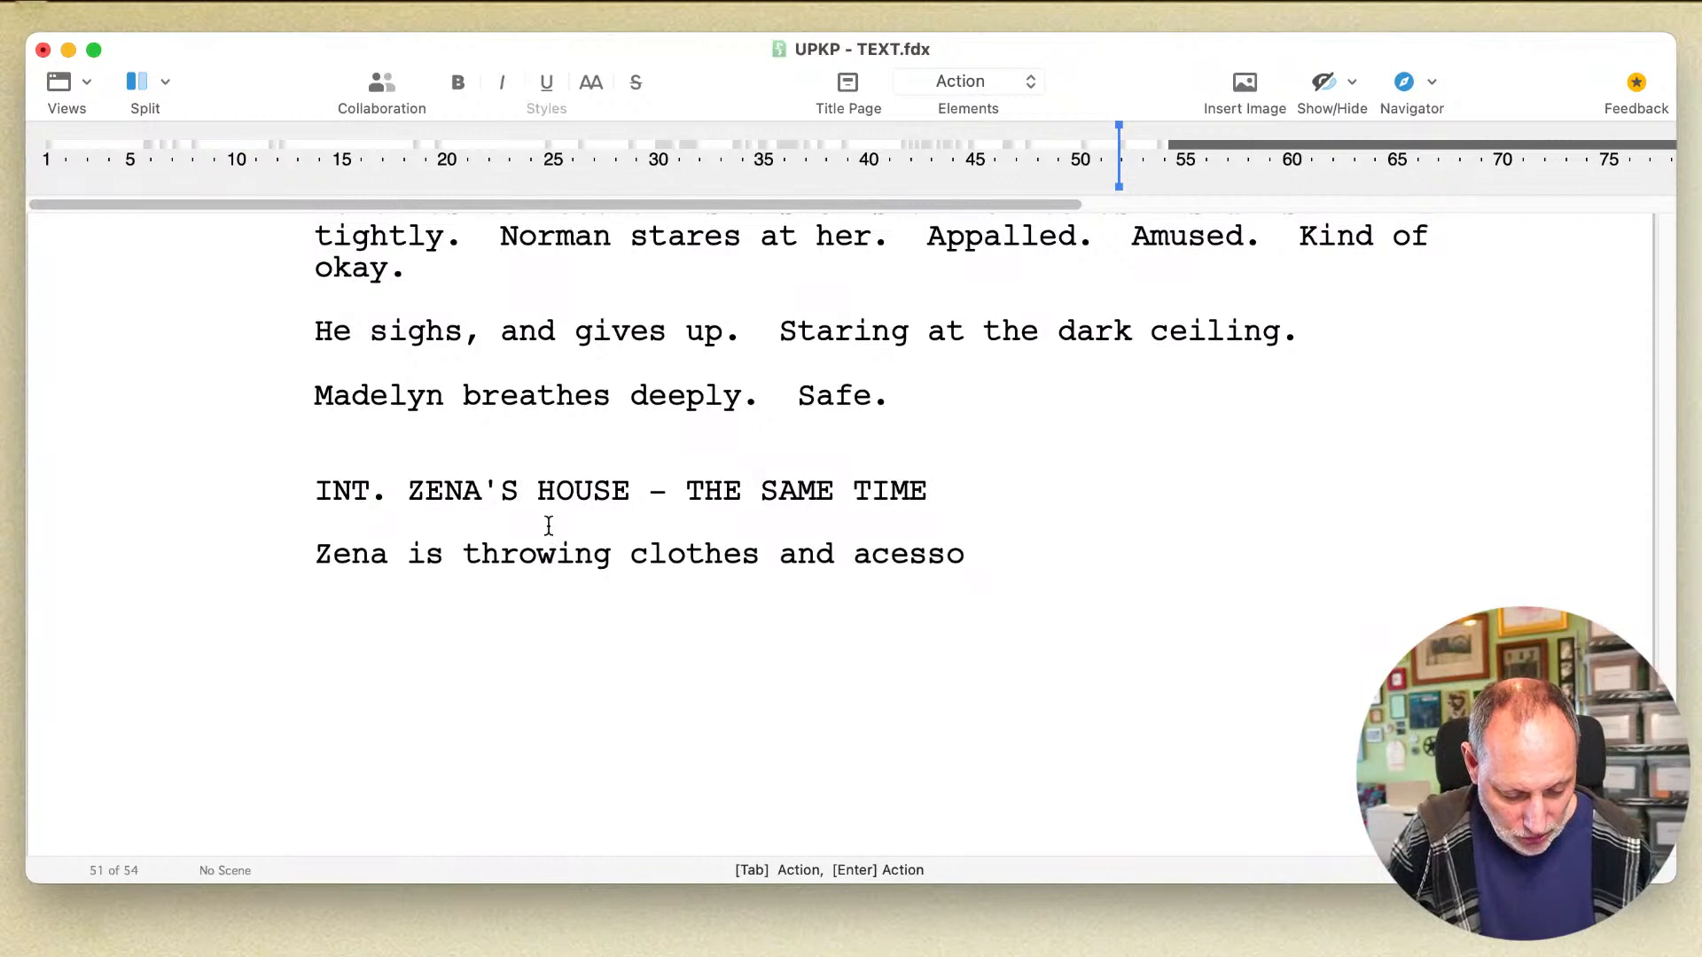
{"action": "type", "text": "ries"}
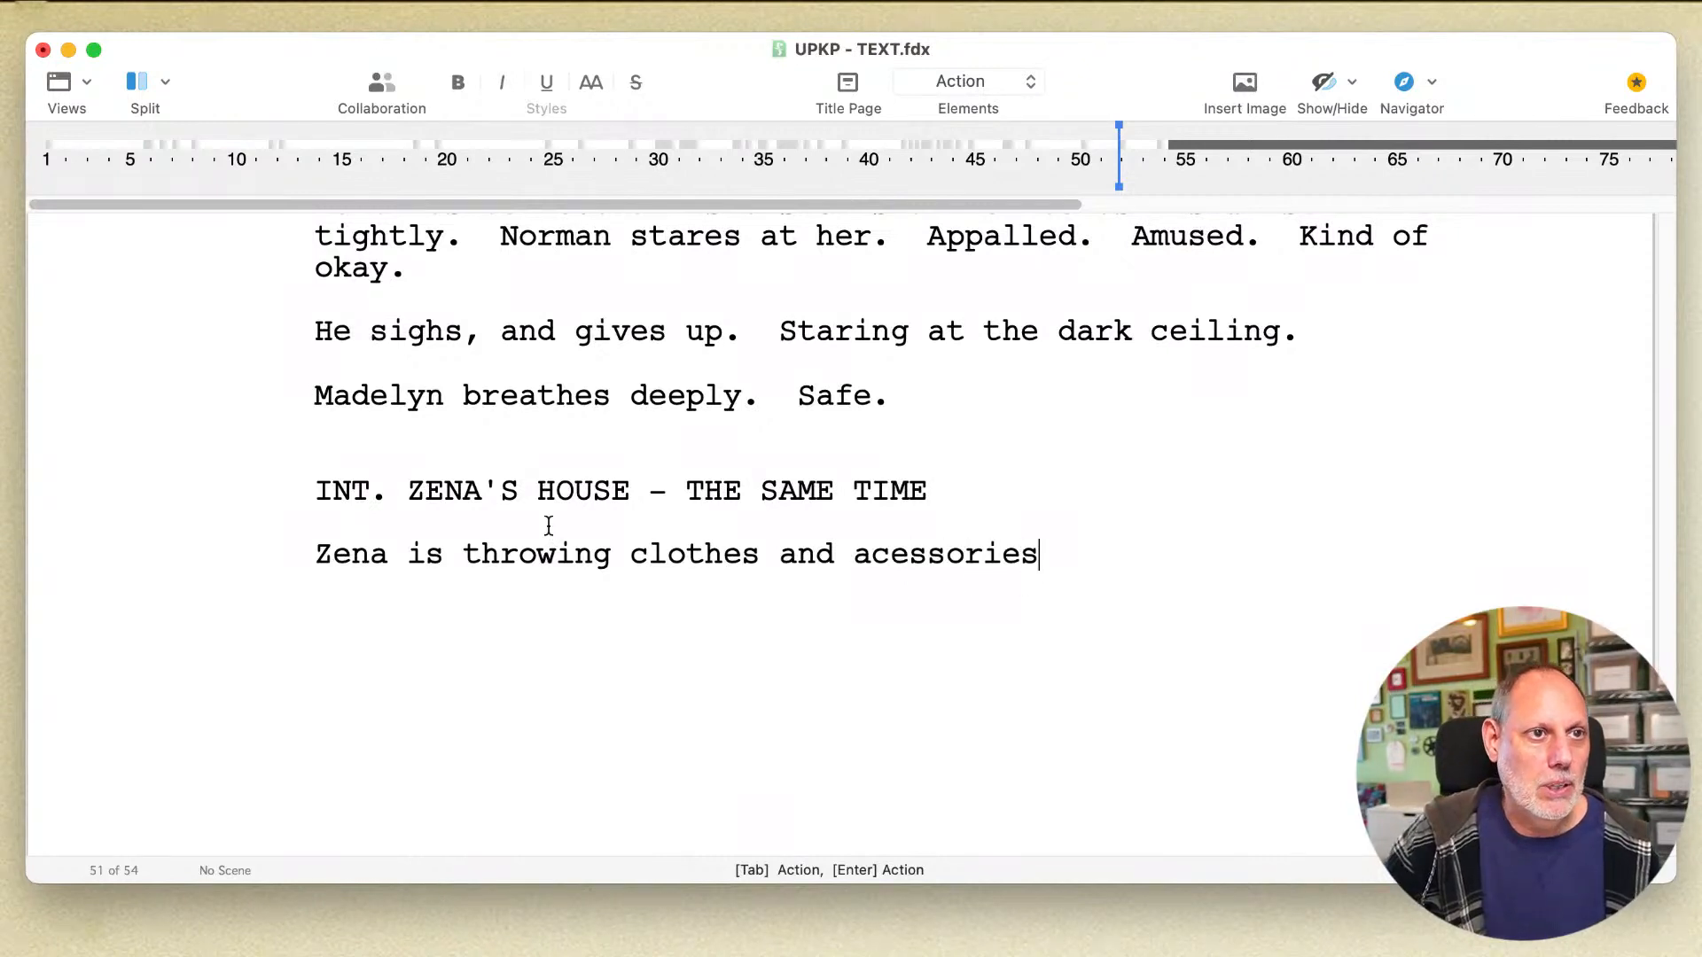
{"action": "left_click", "coordinate": [873, 554]}
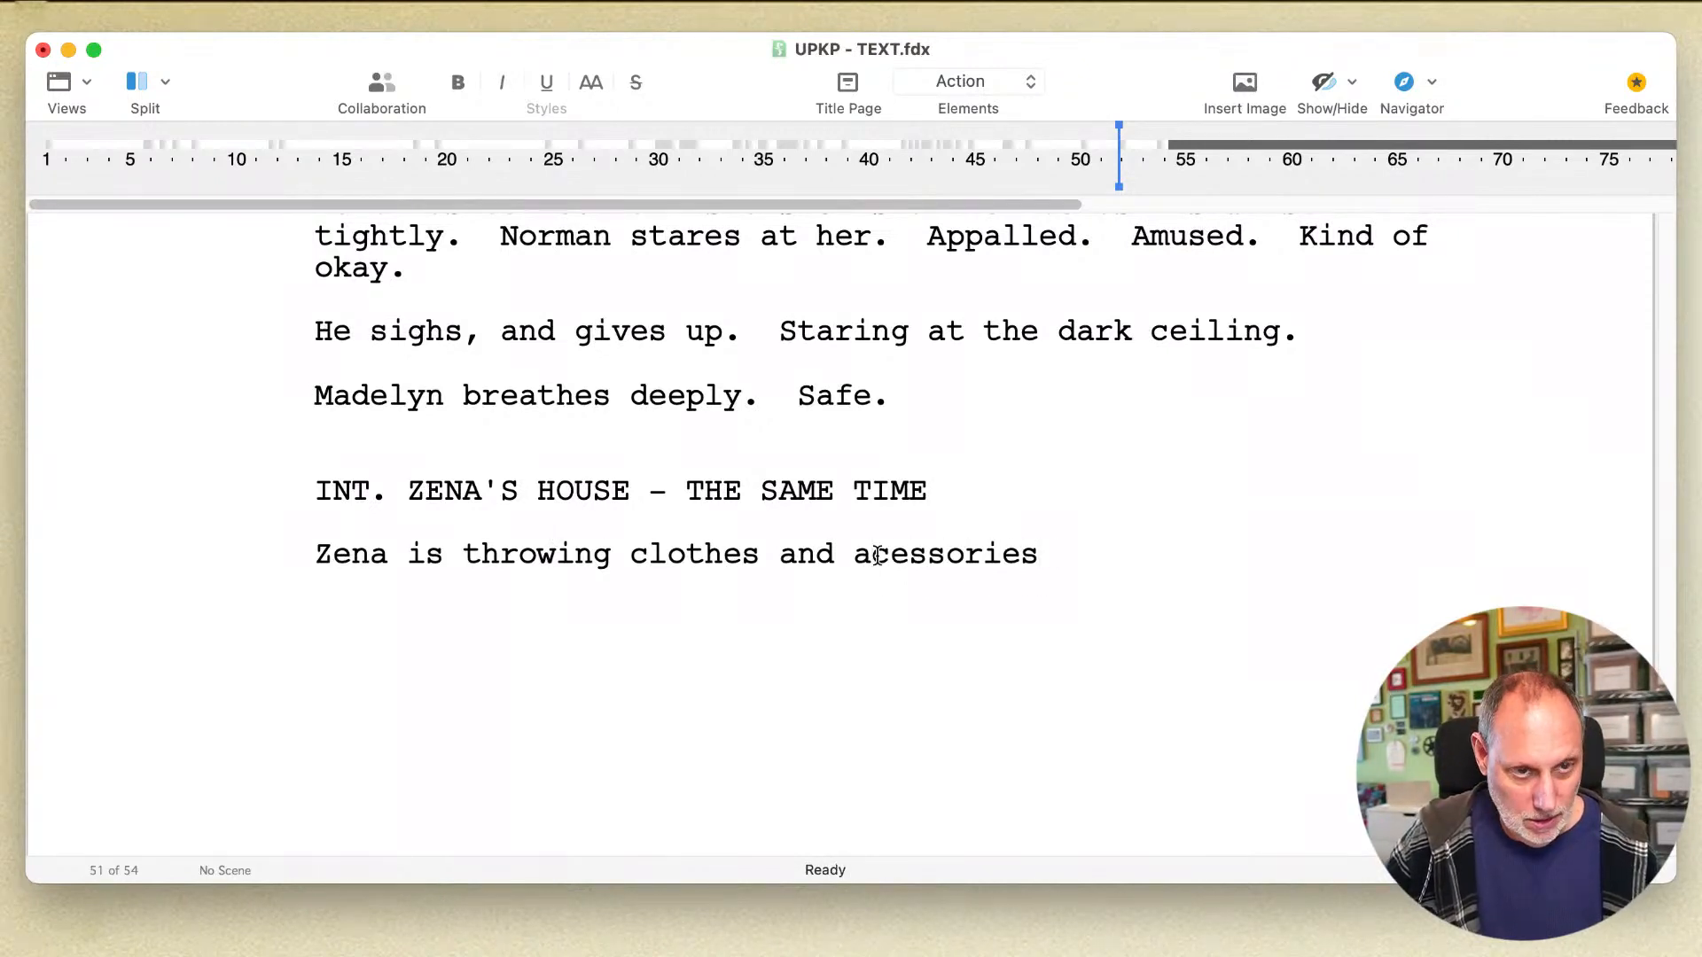
{"action": "type", "text": "c"}
Step: Complete the action sentence about Zena packing with "into a carry-on bag with a furious precision."
{"action": "left_click", "coordinate": [1061, 554]}
{"action": "type", "text": "into"}
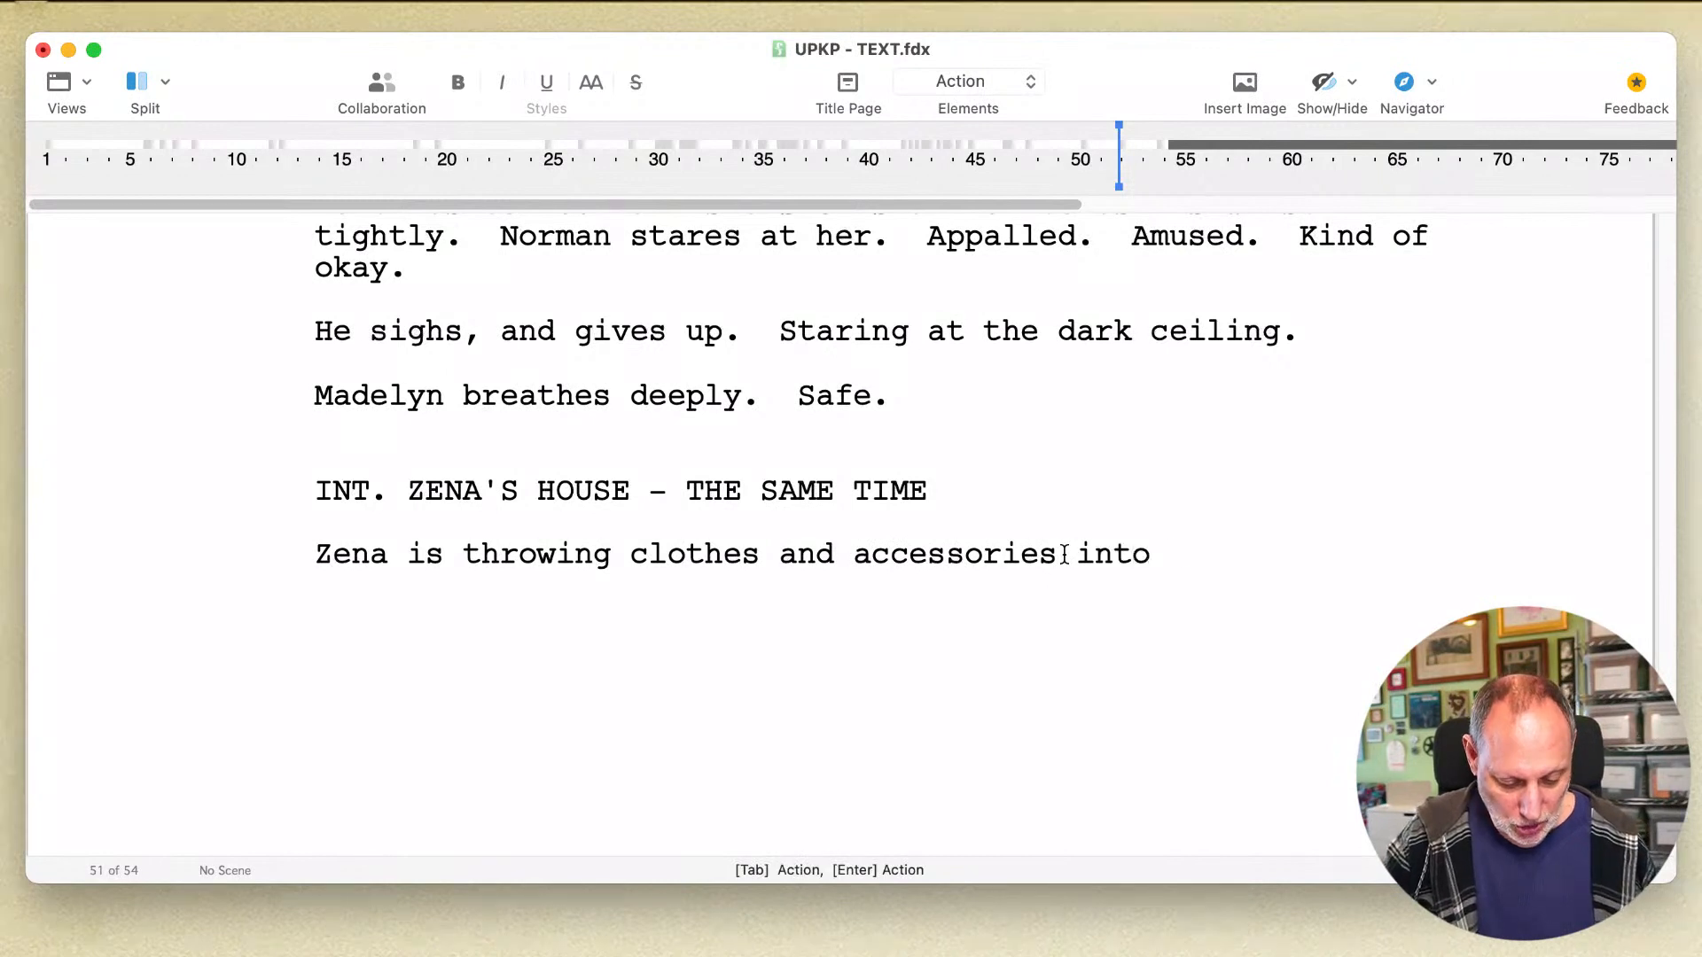
{"action": "type", "text": " a "}
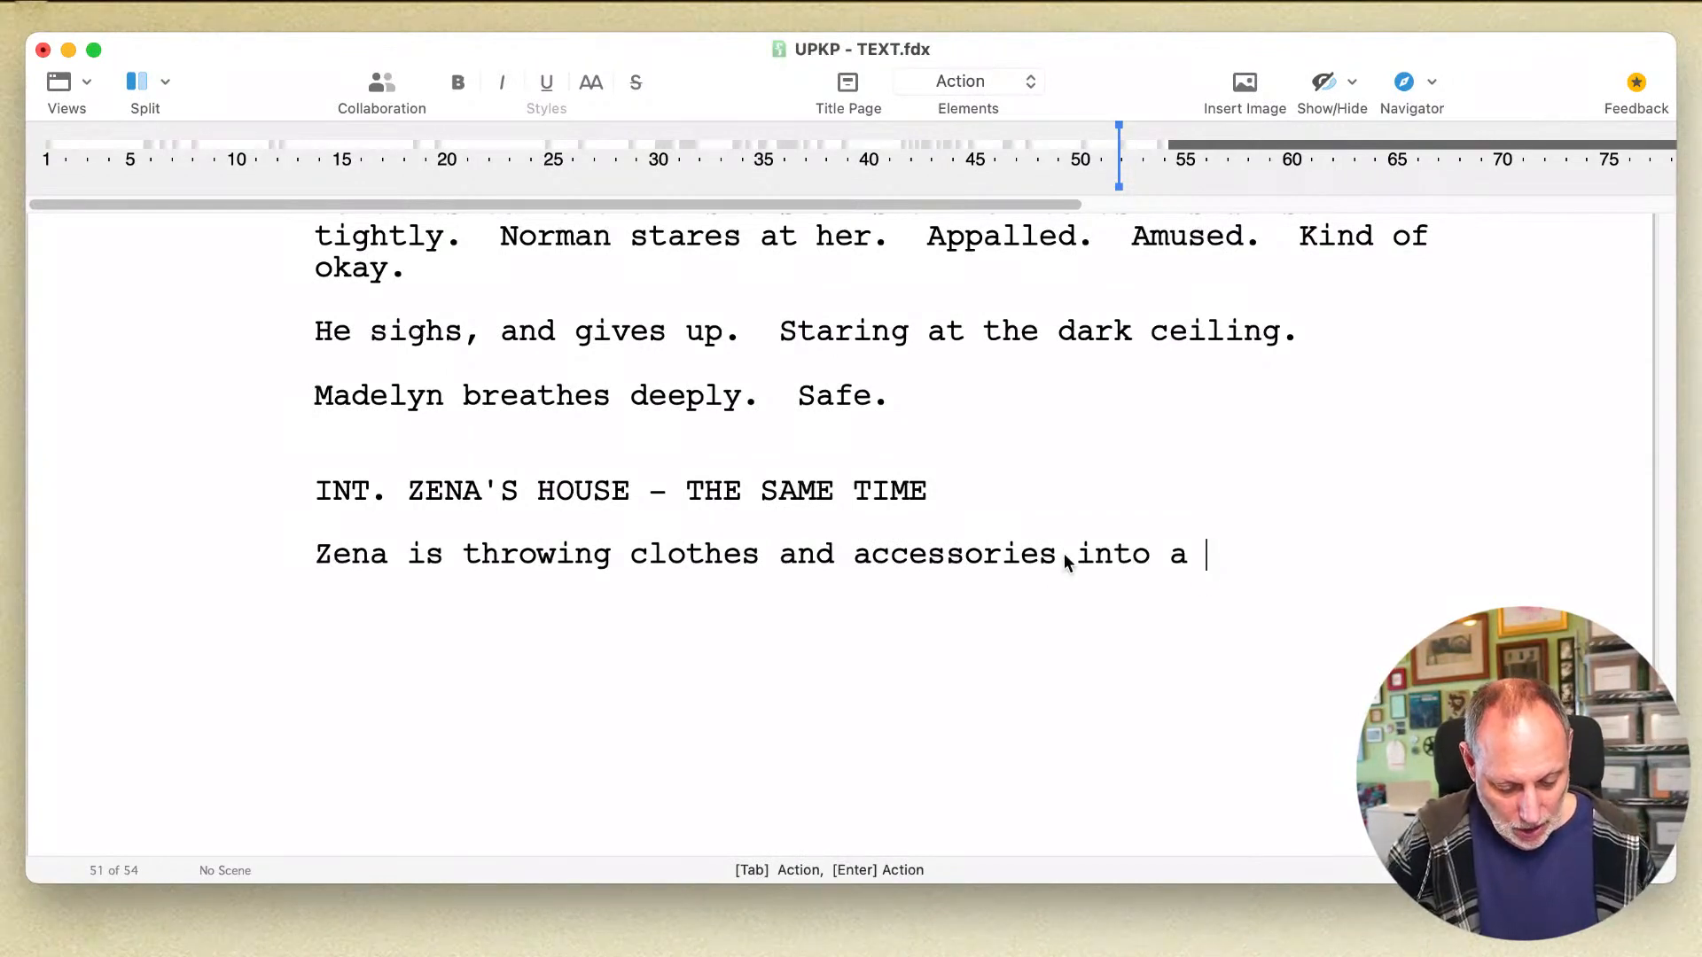
{"action": "type", "text": "carry-o"}
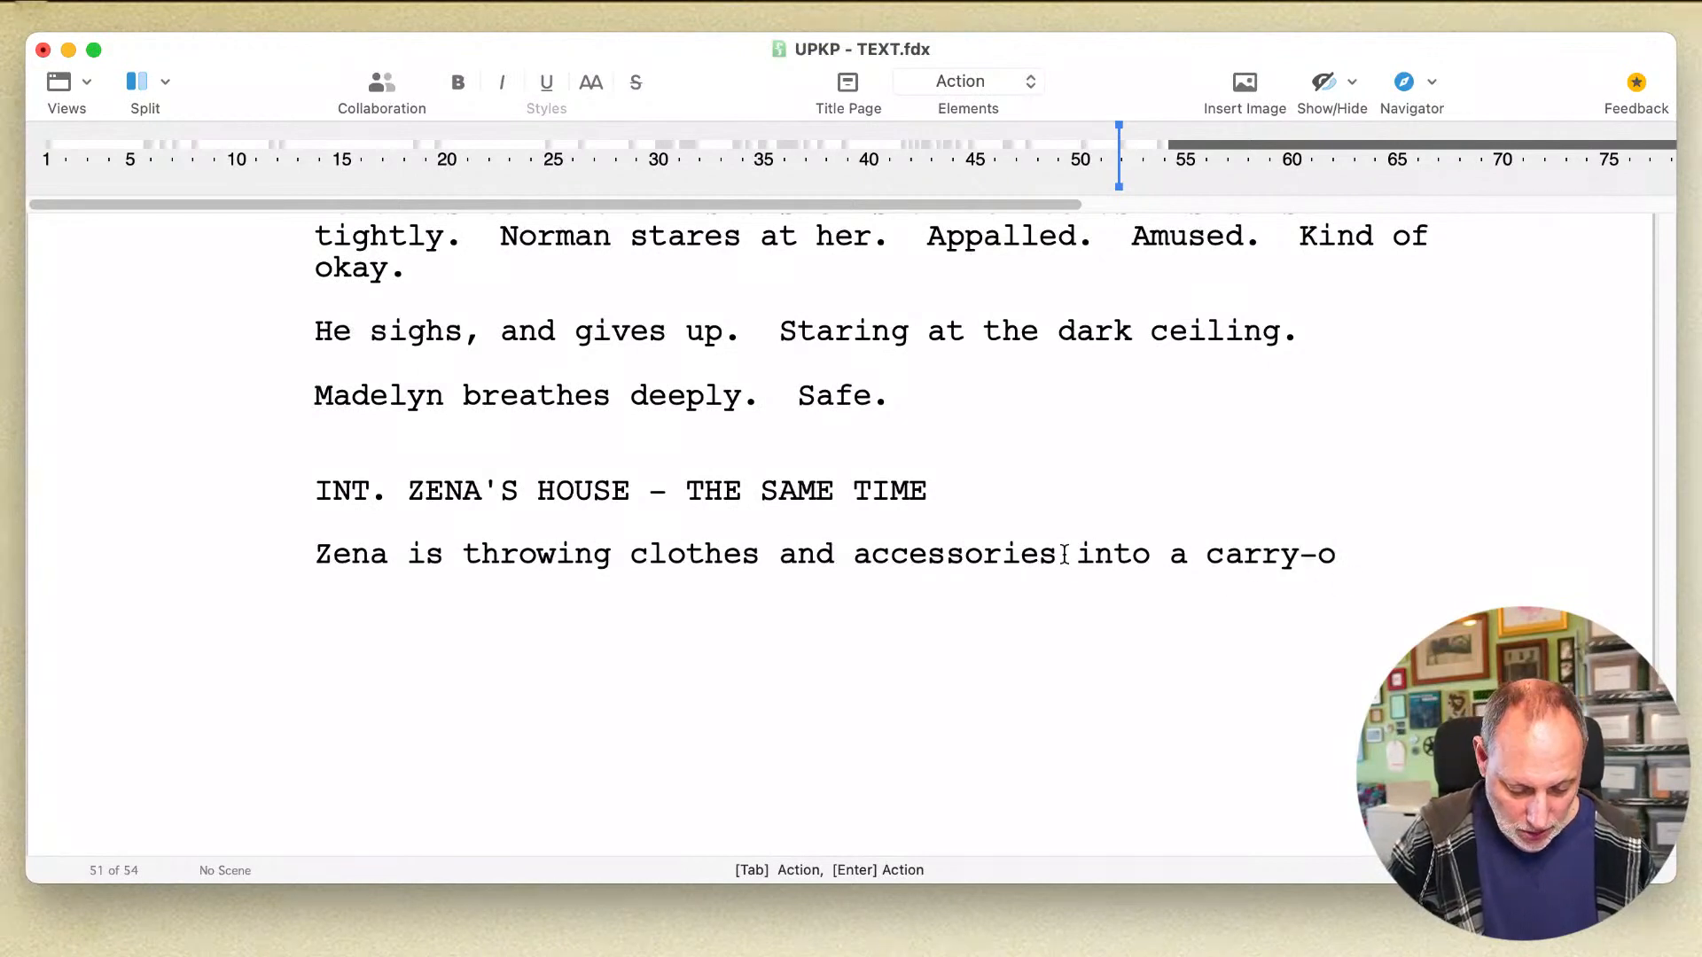
{"action": "type", "text": "n bag with a "}
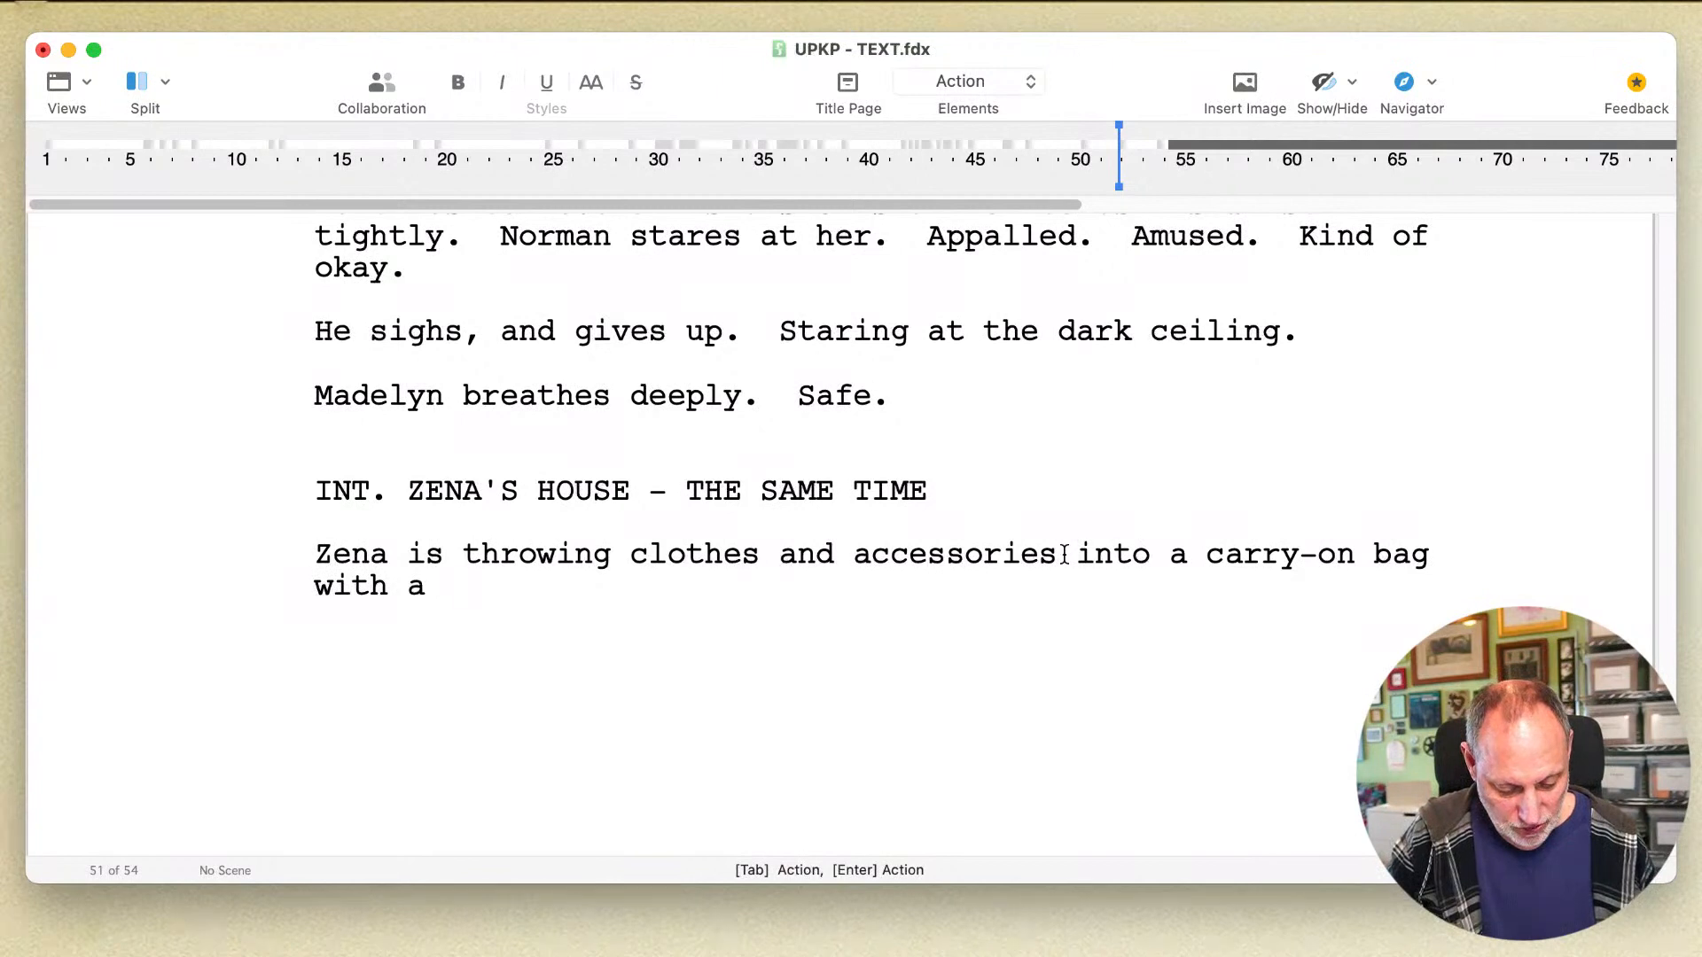
{"action": "type", "text": "furious,"}
{"action": "key", "text": "BackSpace"}
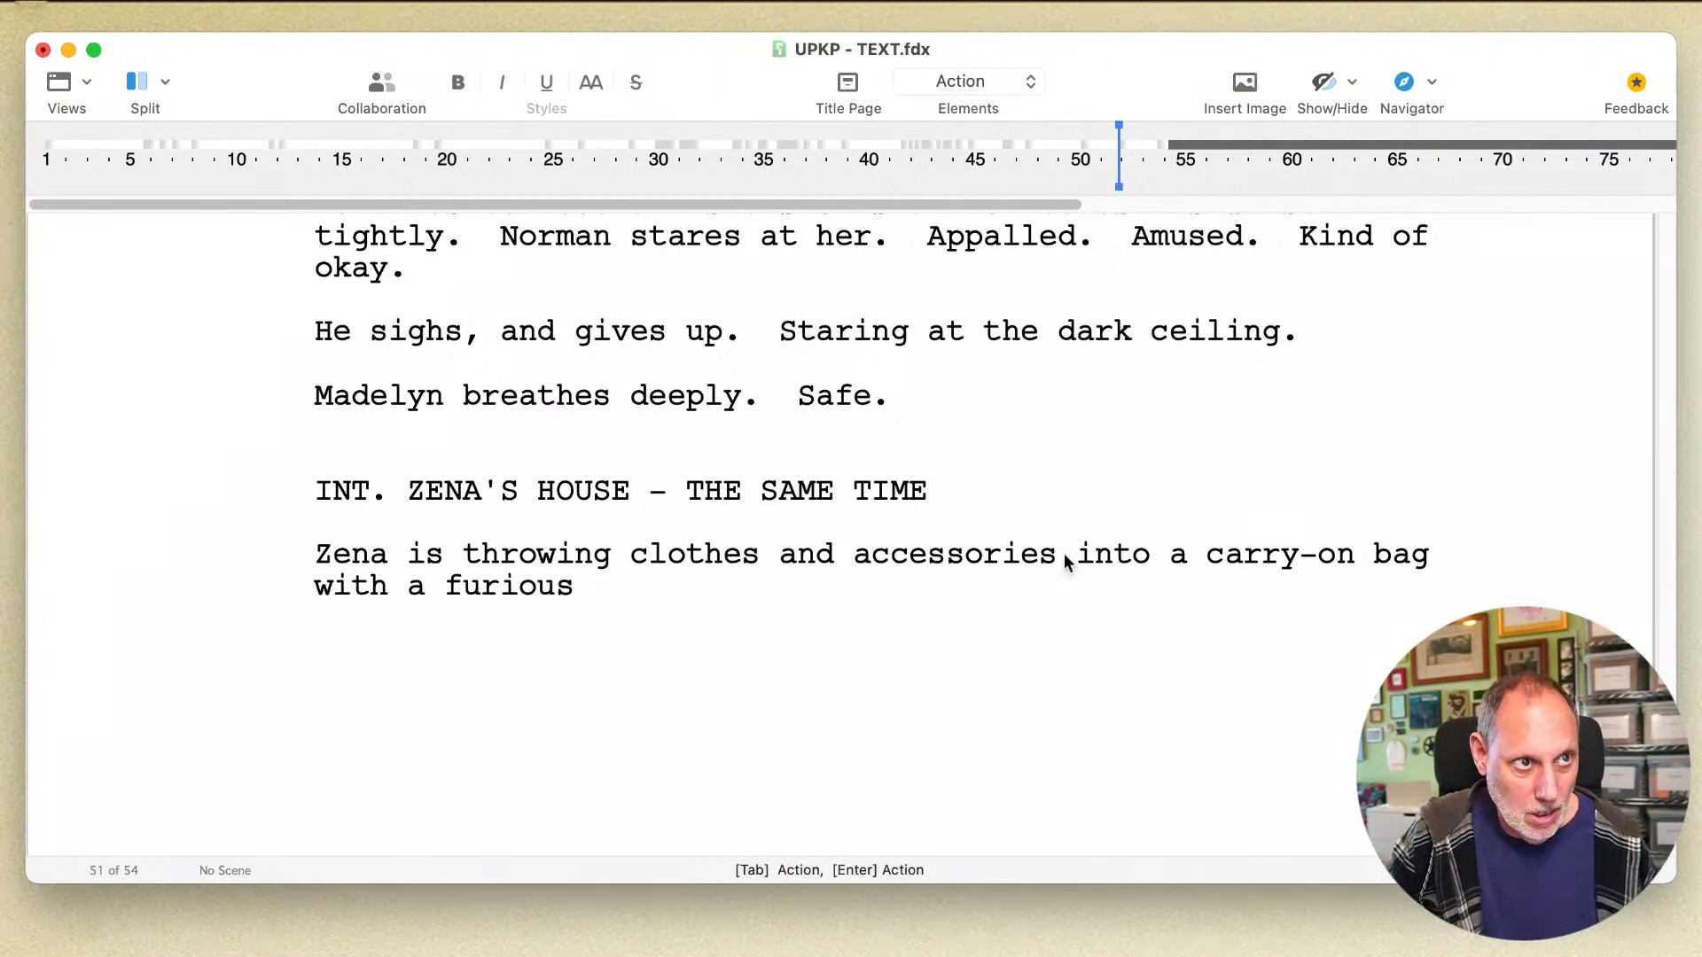
{"action": "type", "text": "precision."}
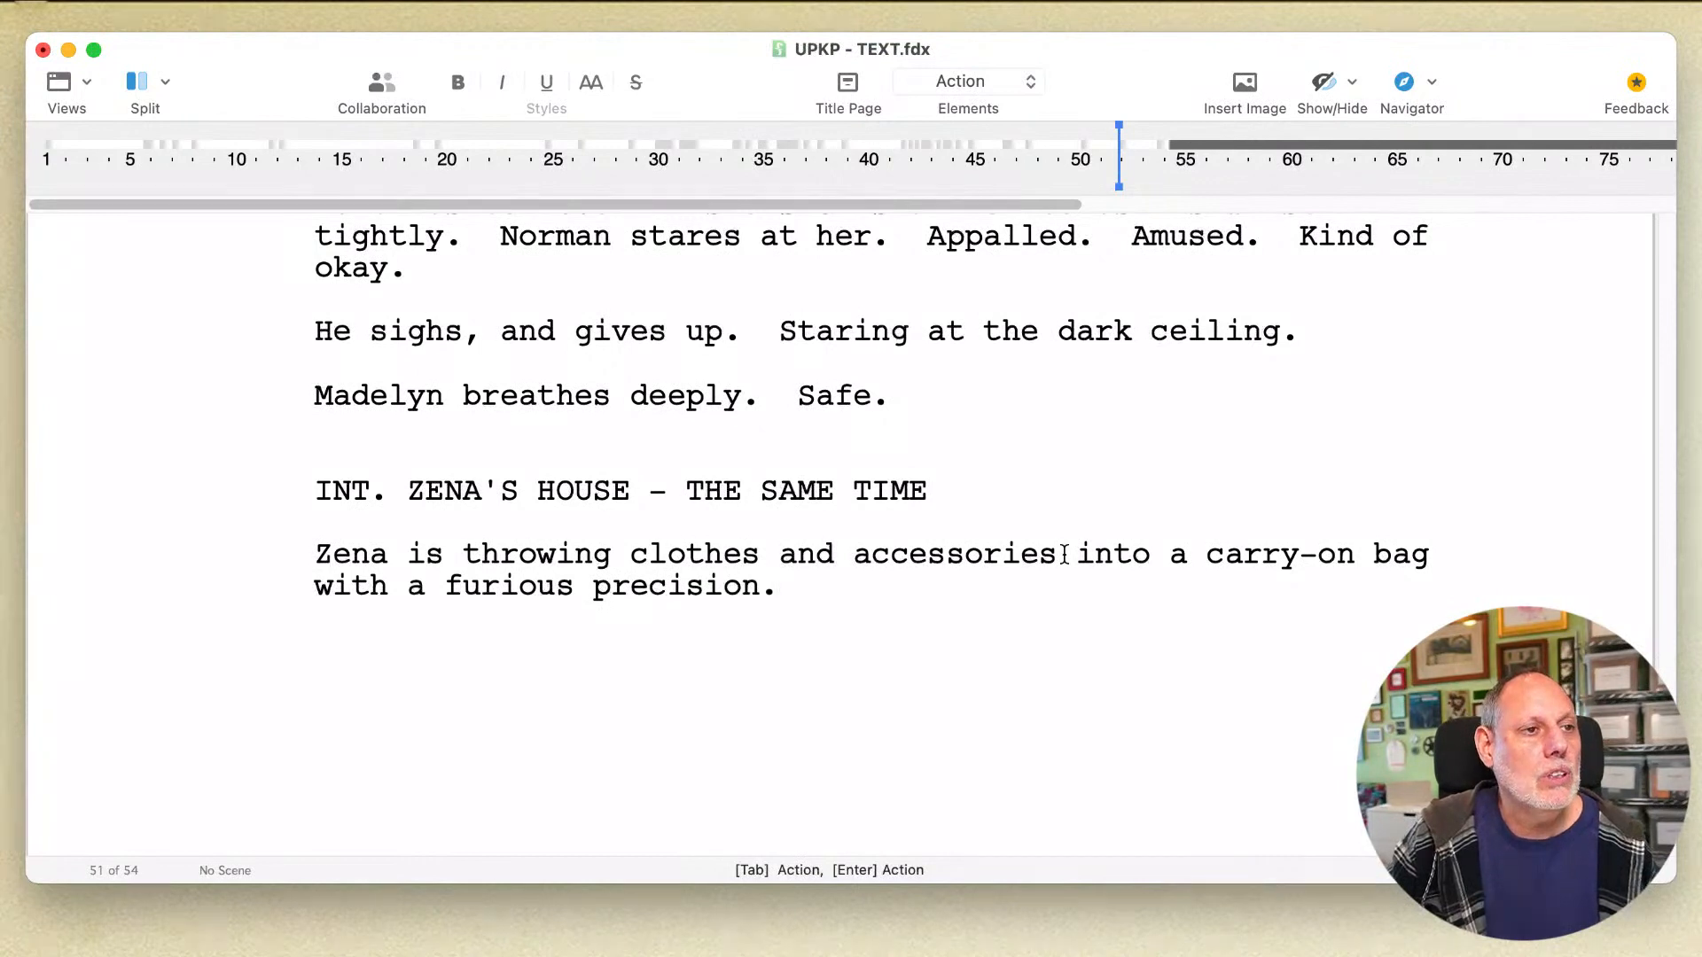
Step: Change "is throwing" to "throws" in the action line under the ZENA'S HOUSE heading
{"action": "key", "text": "super"}
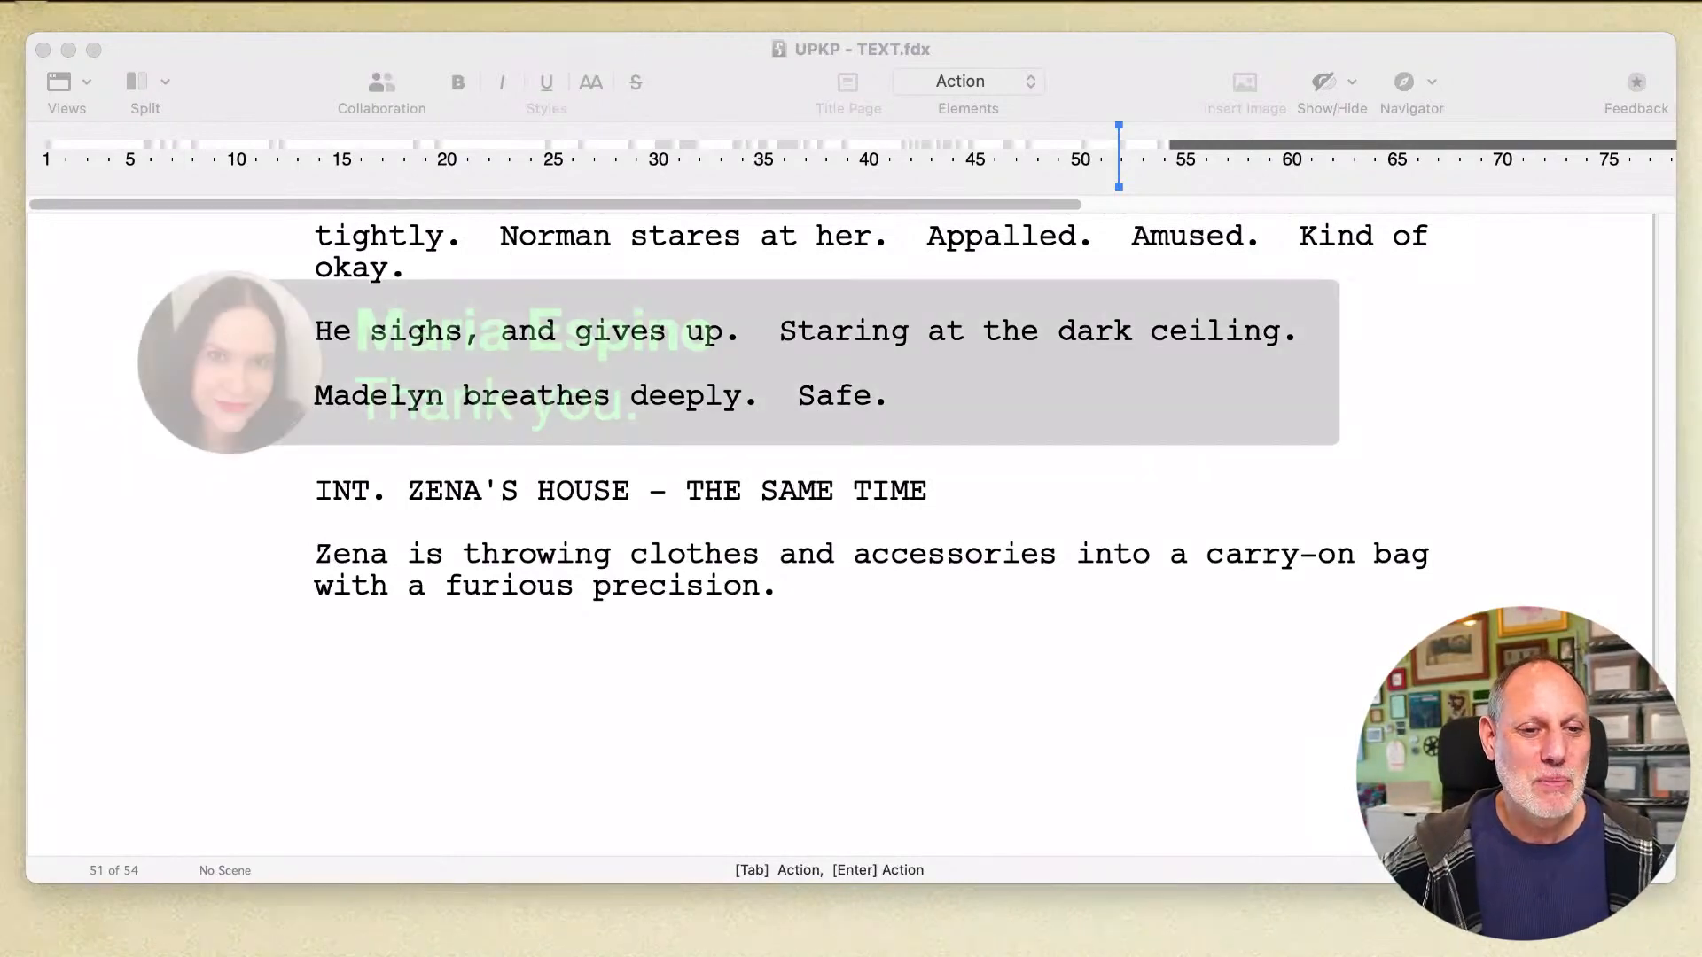
{"action": "left_click", "coordinate": [843, 627]}
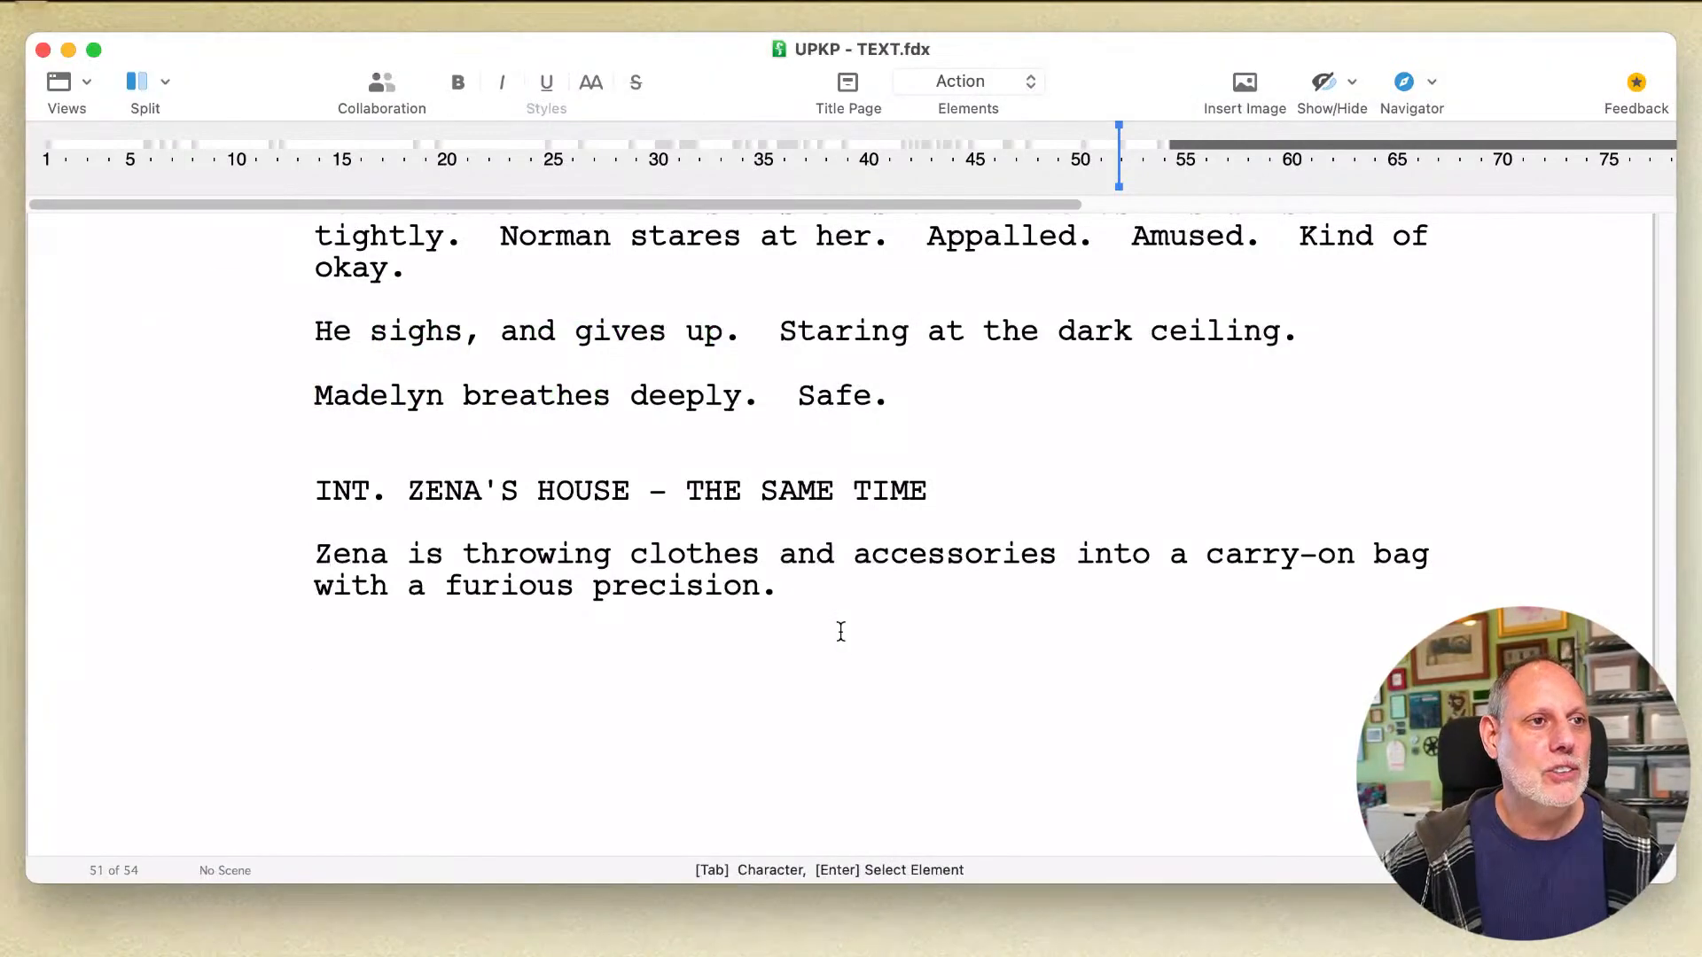
{"action": "left_click", "coordinate": [851, 596]}
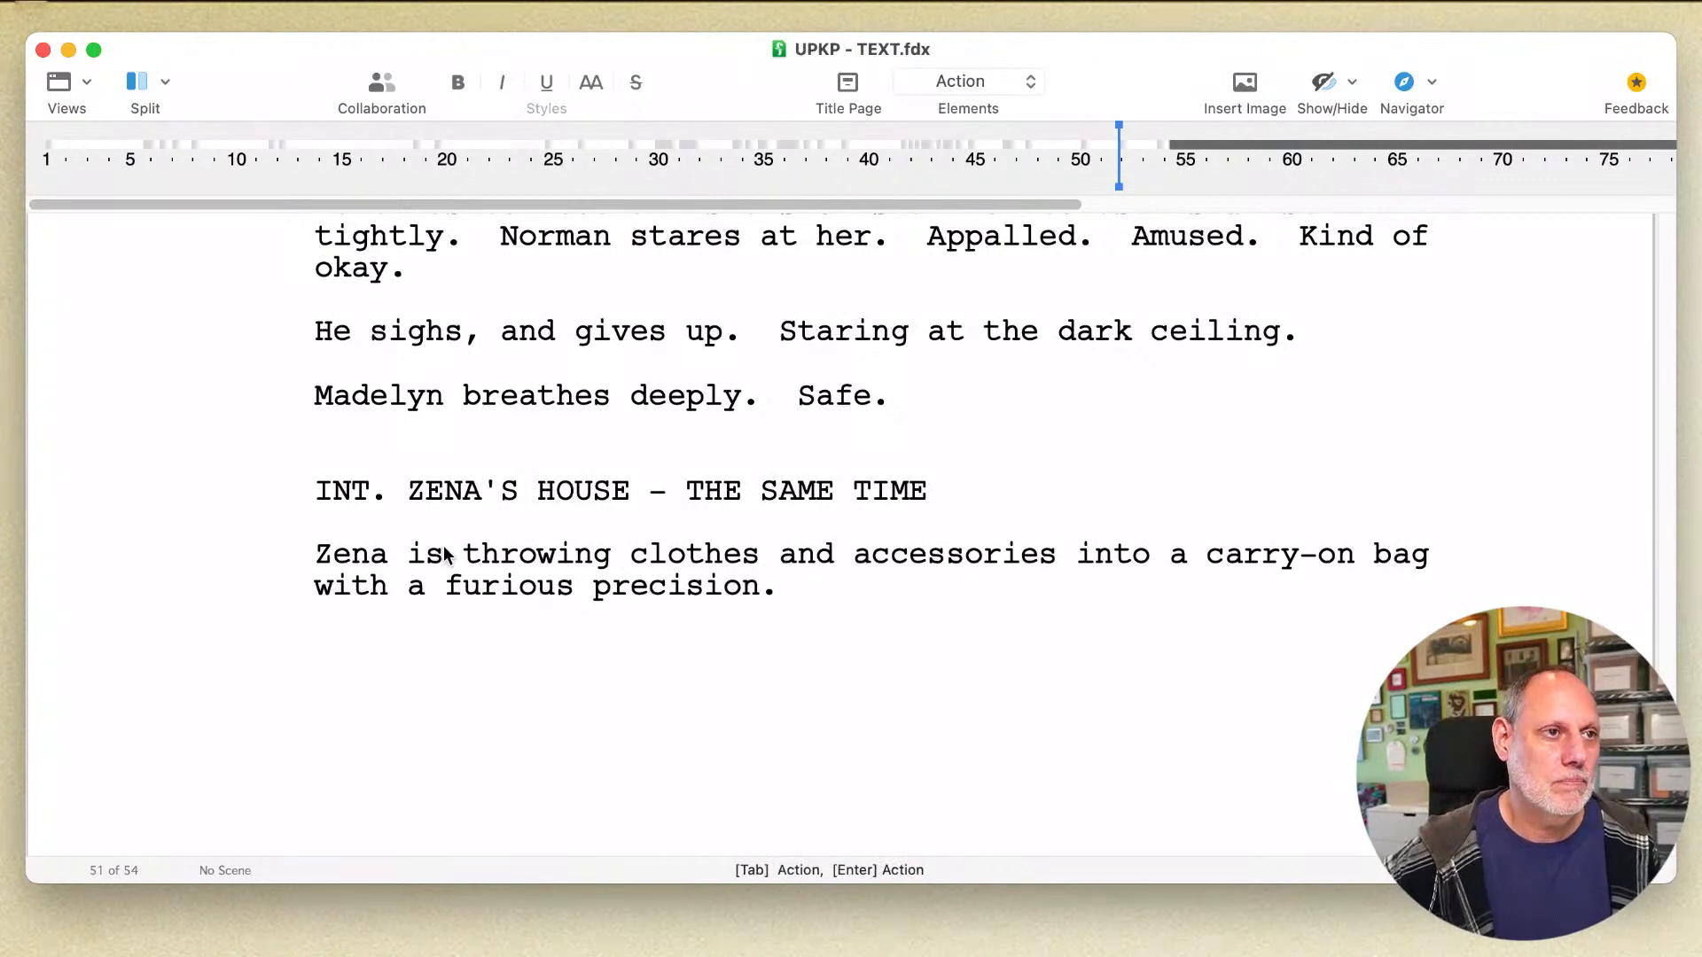
{"action": "double_click", "coordinate": [421, 555]}
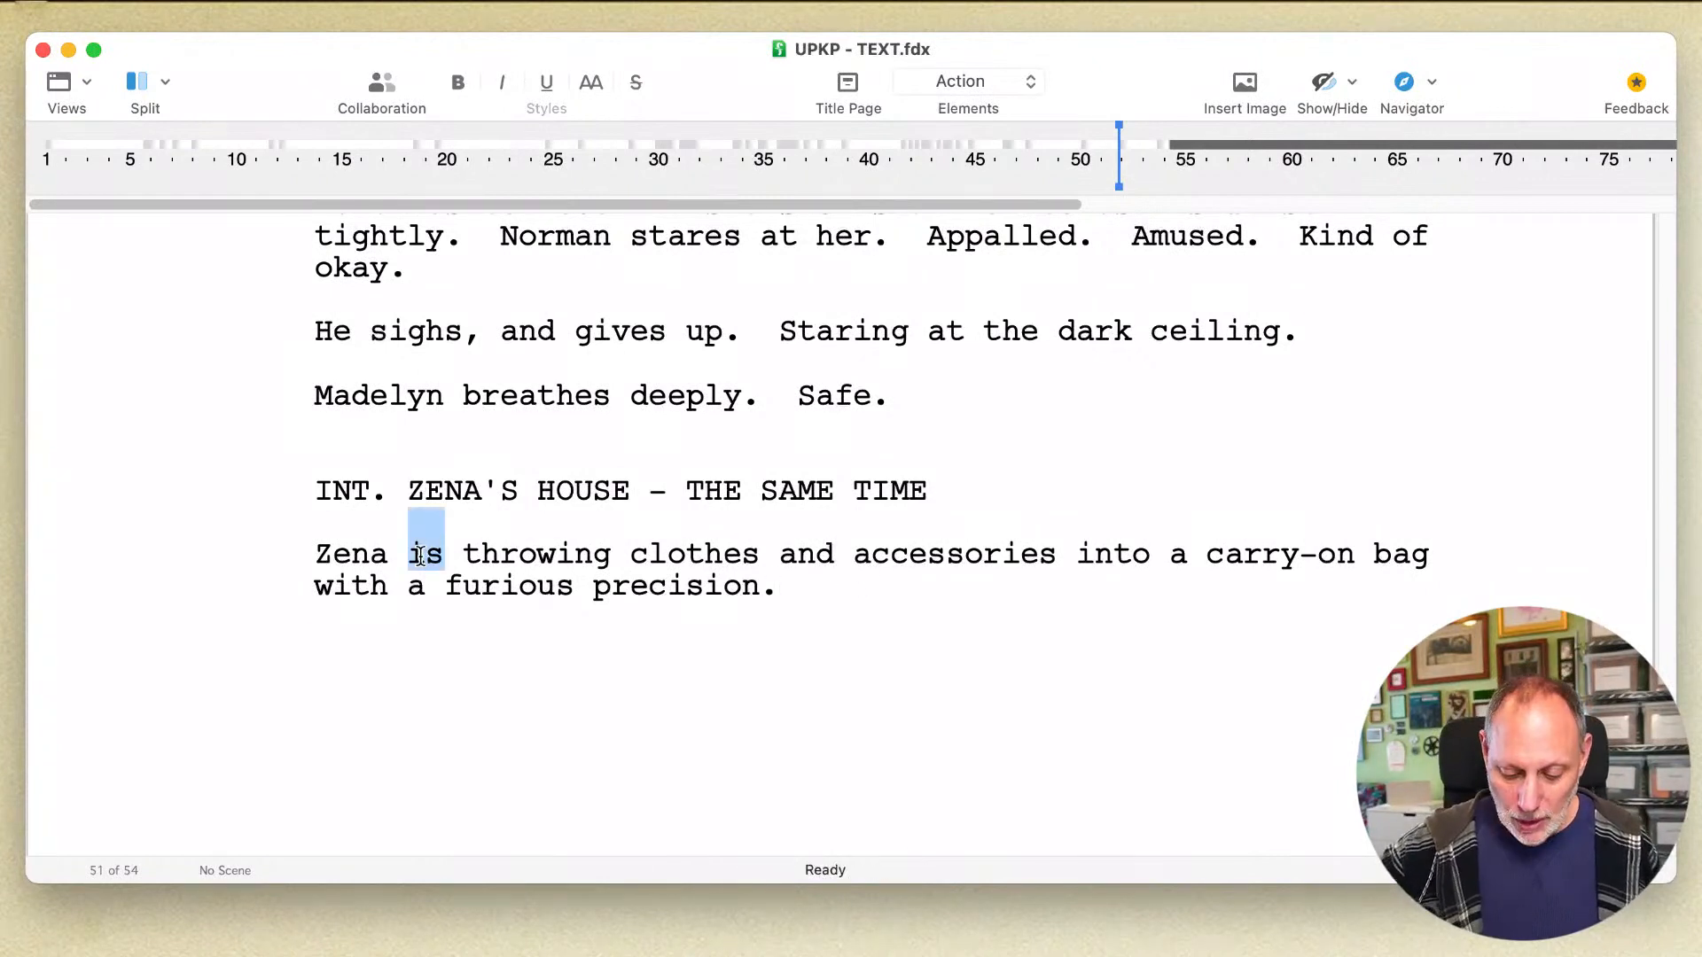
{"action": "key", "text": "BackSpace"}
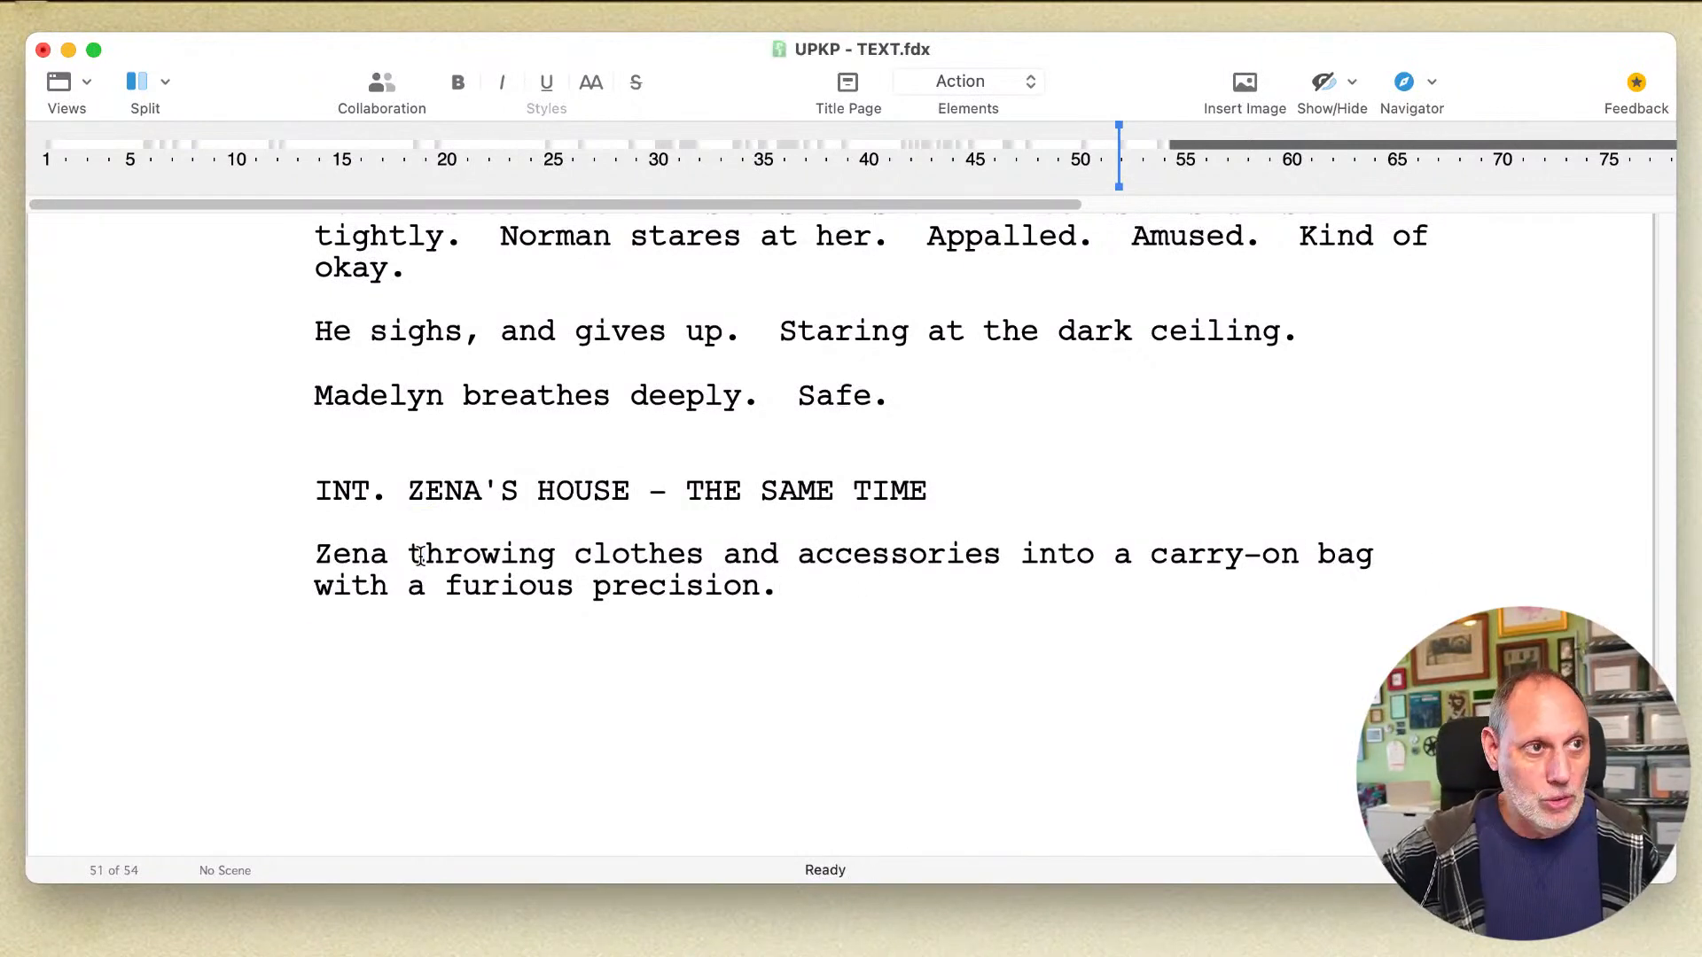
{"action": "left_click", "coordinate": [556, 557]}
{"action": "key", "text": "BackSpace"}
{"action": "key", "text": "BackSpace"}
{"action": "key", "text": "BackSpace"}
{"action": "type", "text": "s"}
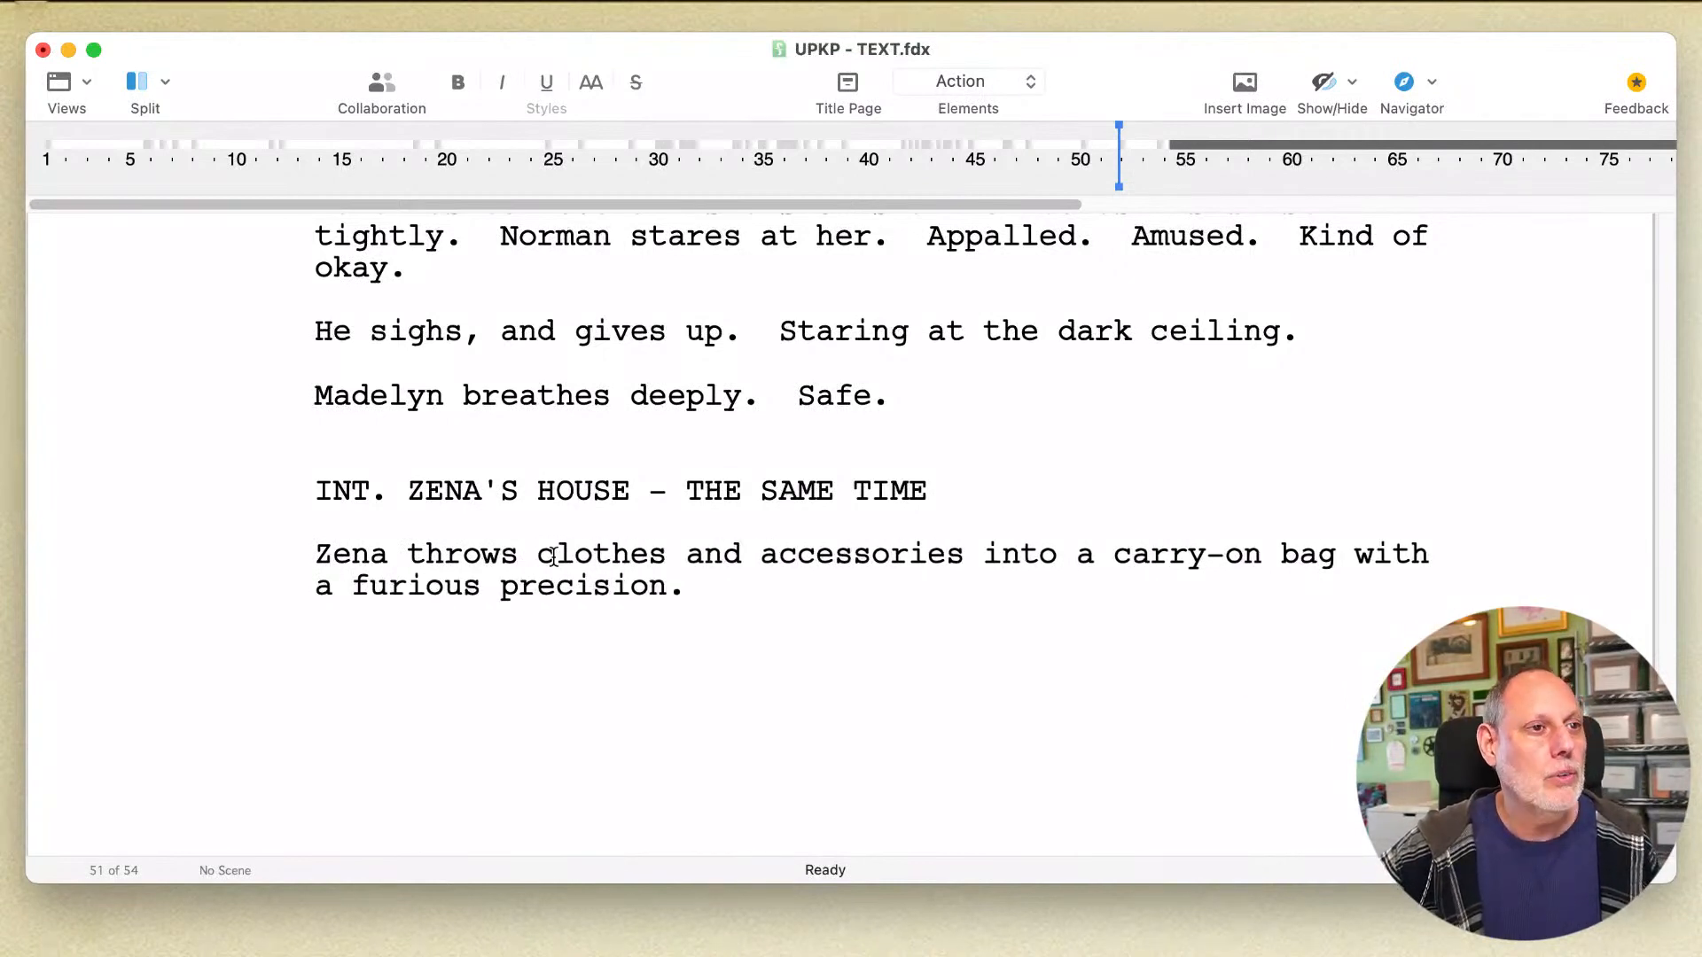
Step: Replace the word "precision" with "efficiency" in the action line about Zena's packing
{"action": "left_click", "coordinate": [775, 563]}
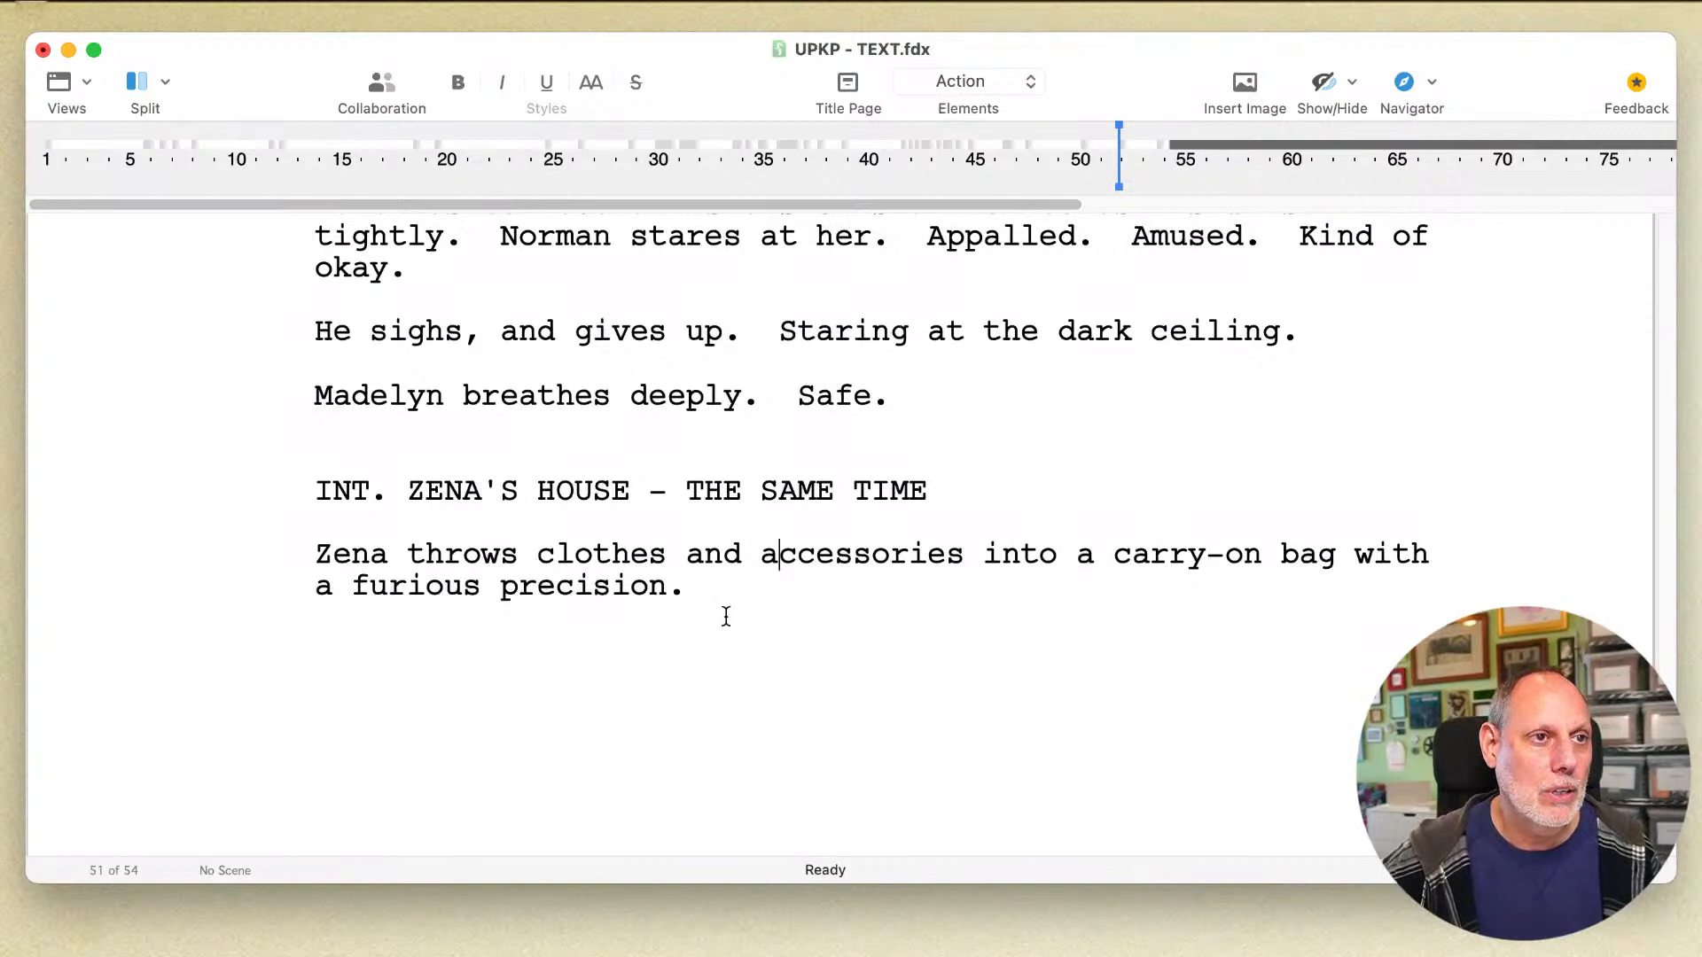
{"action": "left_click", "coordinate": [704, 587]}
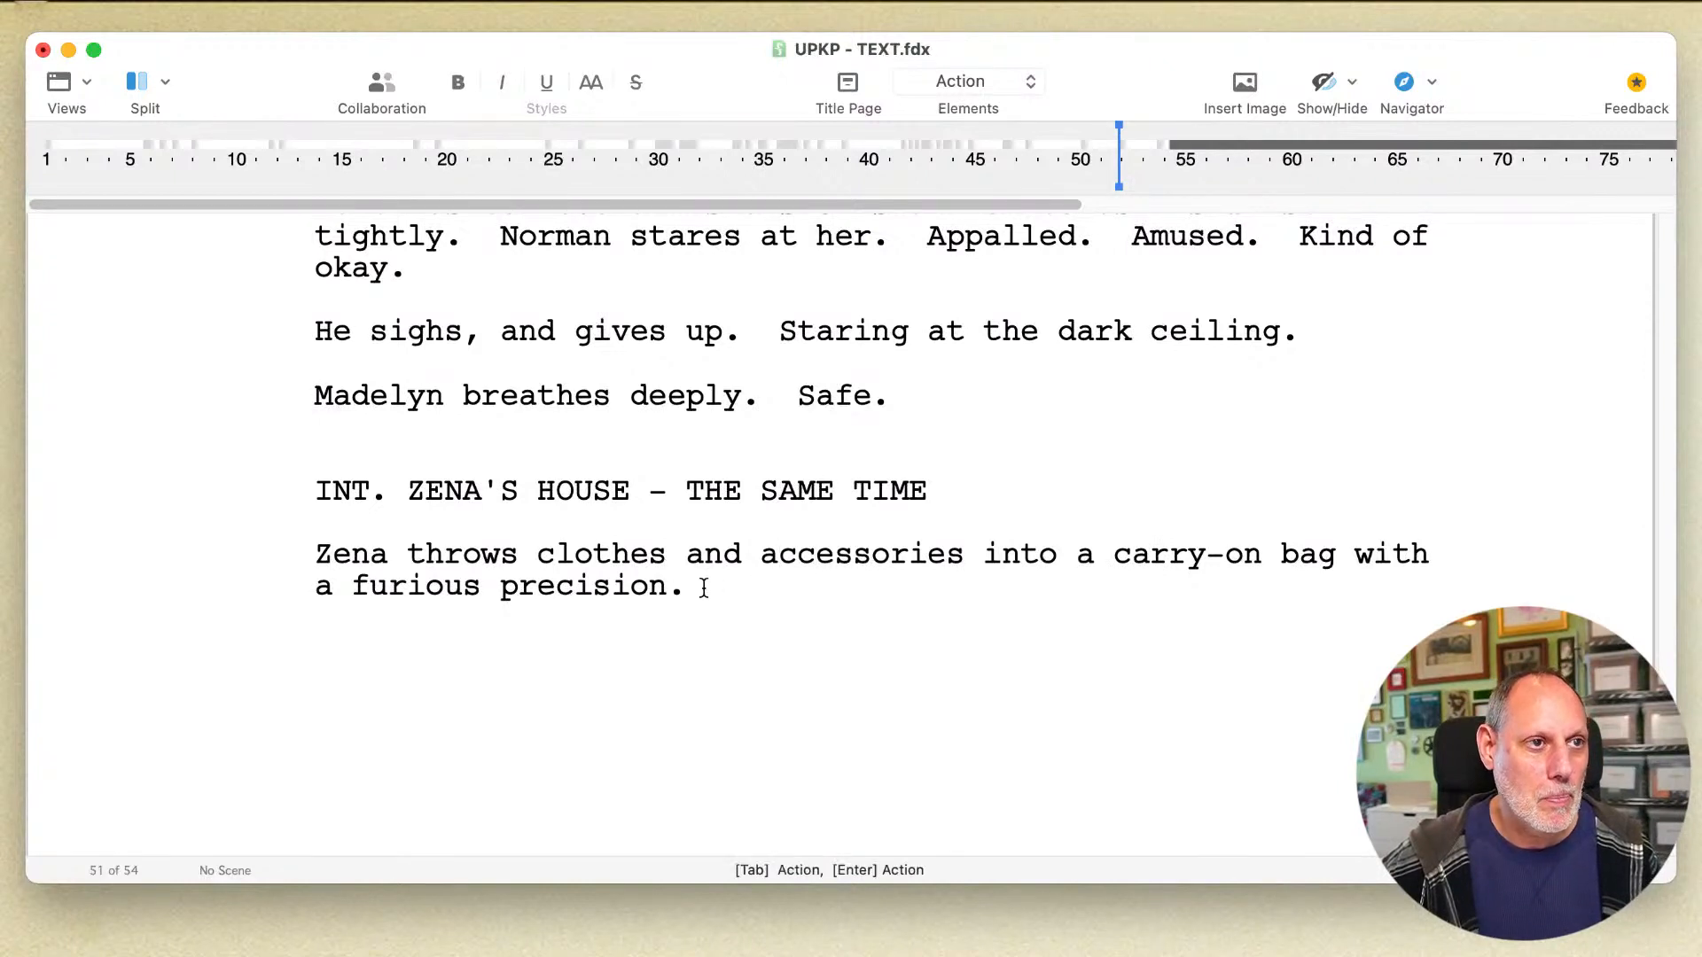
{"action": "left_click", "coordinate": [445, 597]}
{"action": "double_click", "coordinate": [445, 598]}
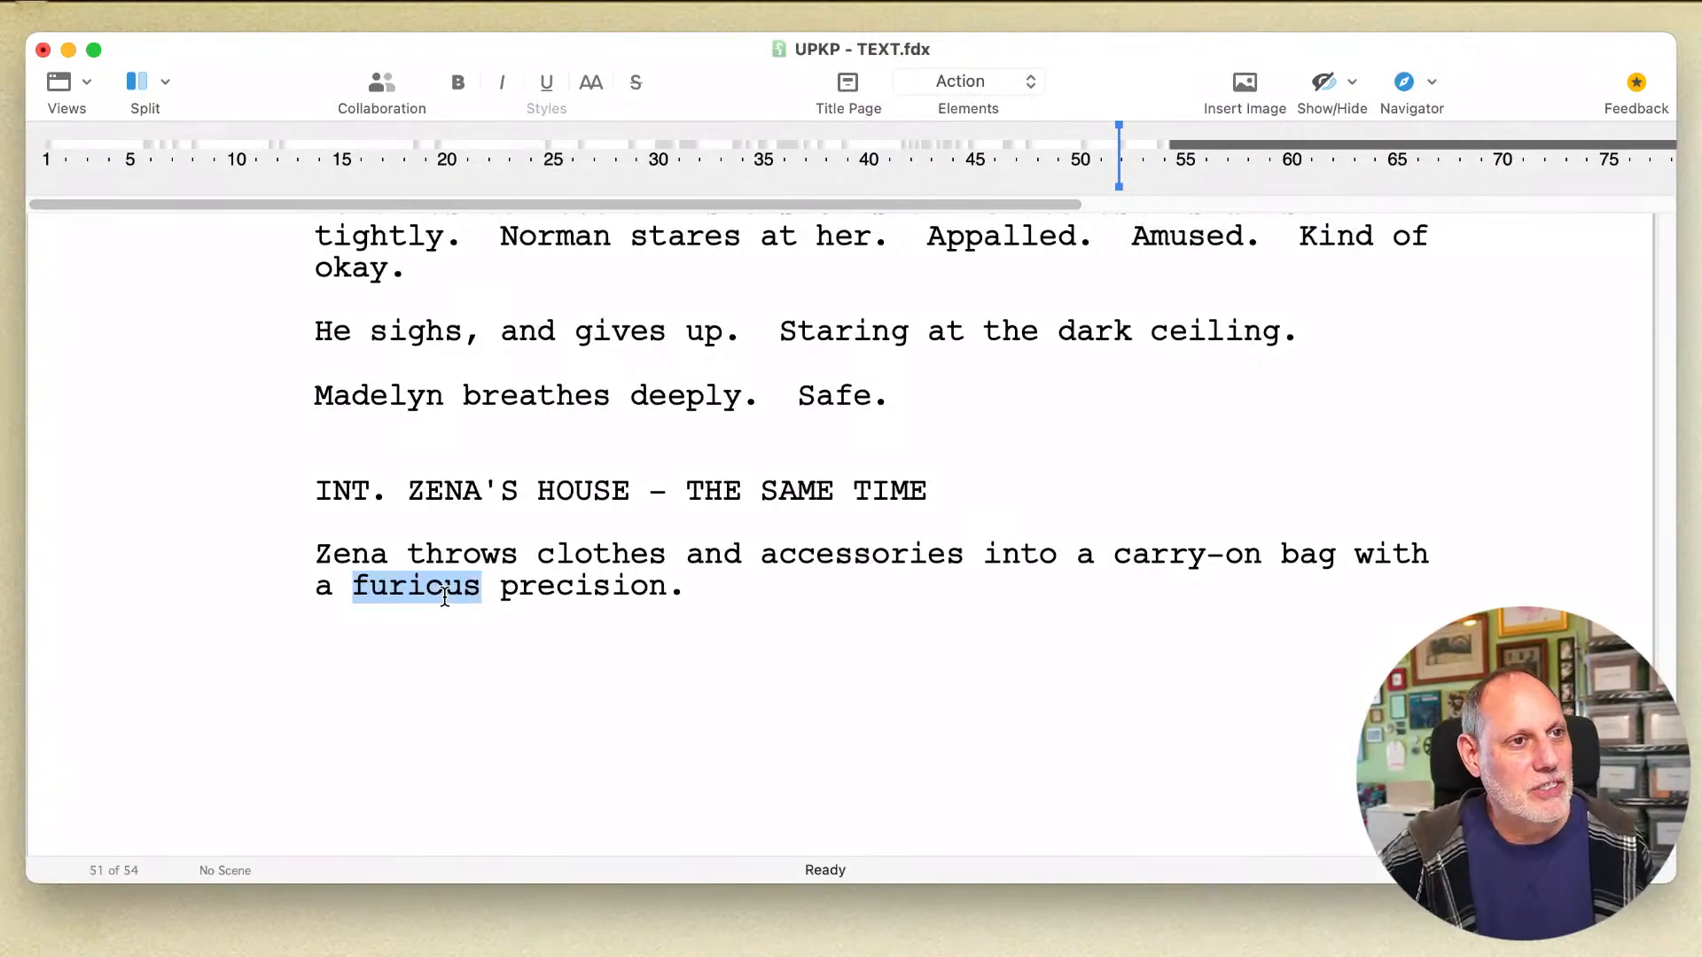
{"action": "left_click", "coordinate": [790, 589]}
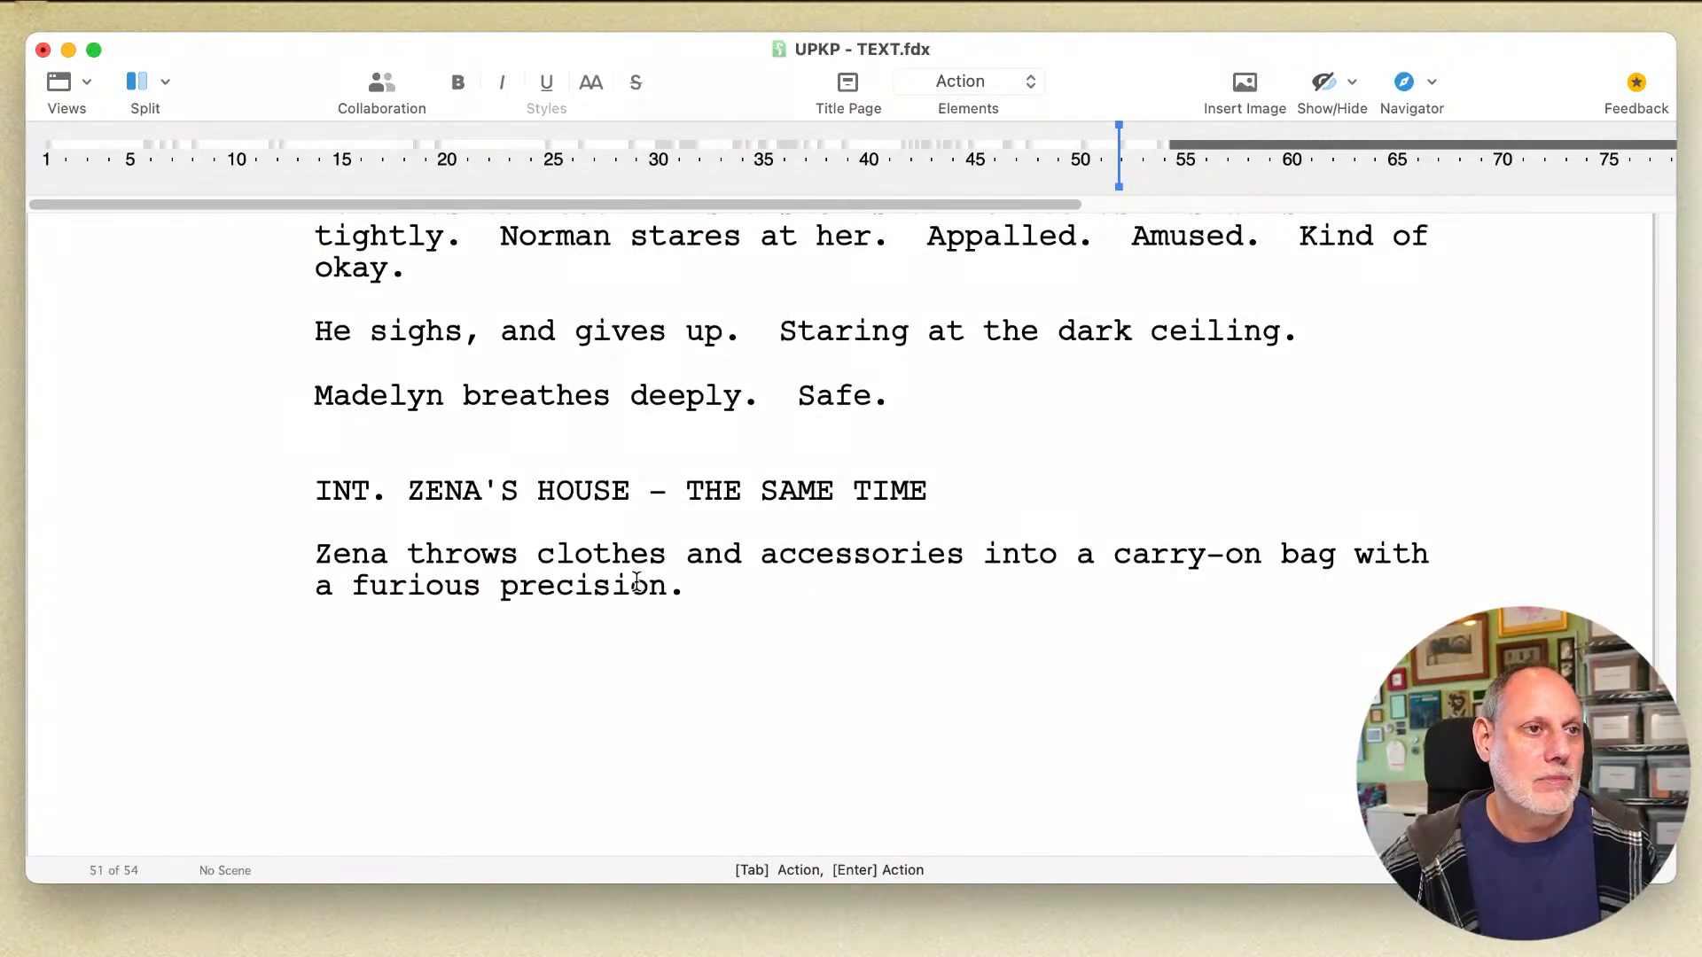
{"action": "double_click", "coordinate": [599, 584]}
{"action": "type", "text": "effic"}
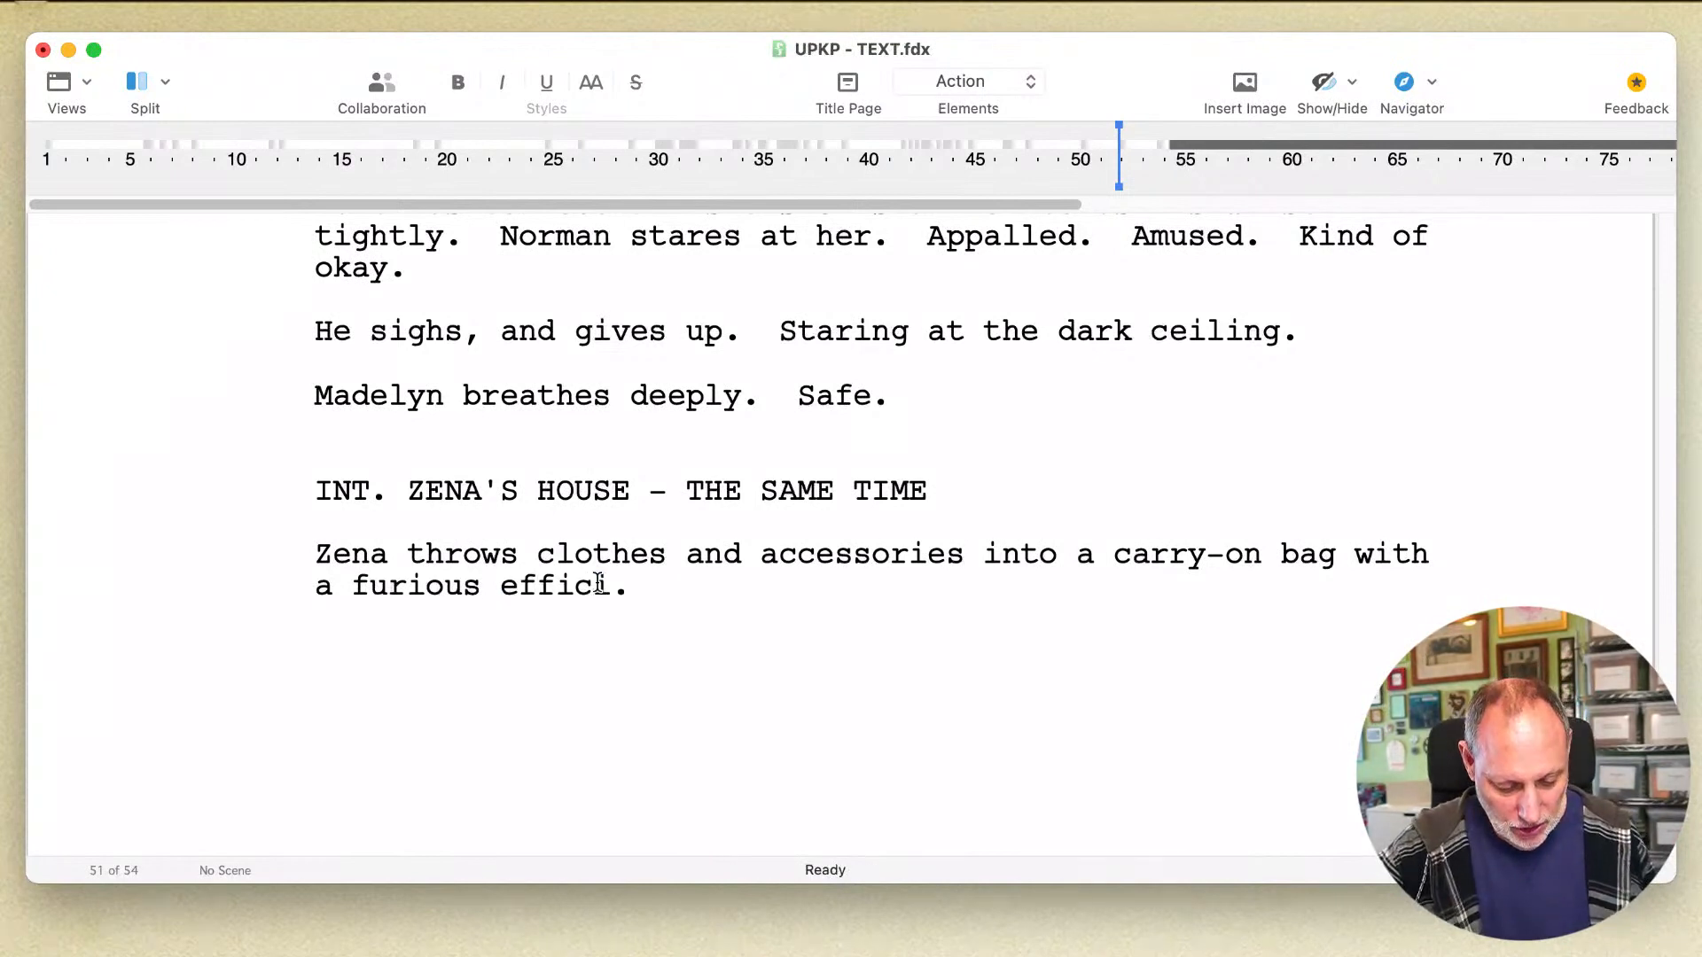
{"action": "type", "text": "iency"}
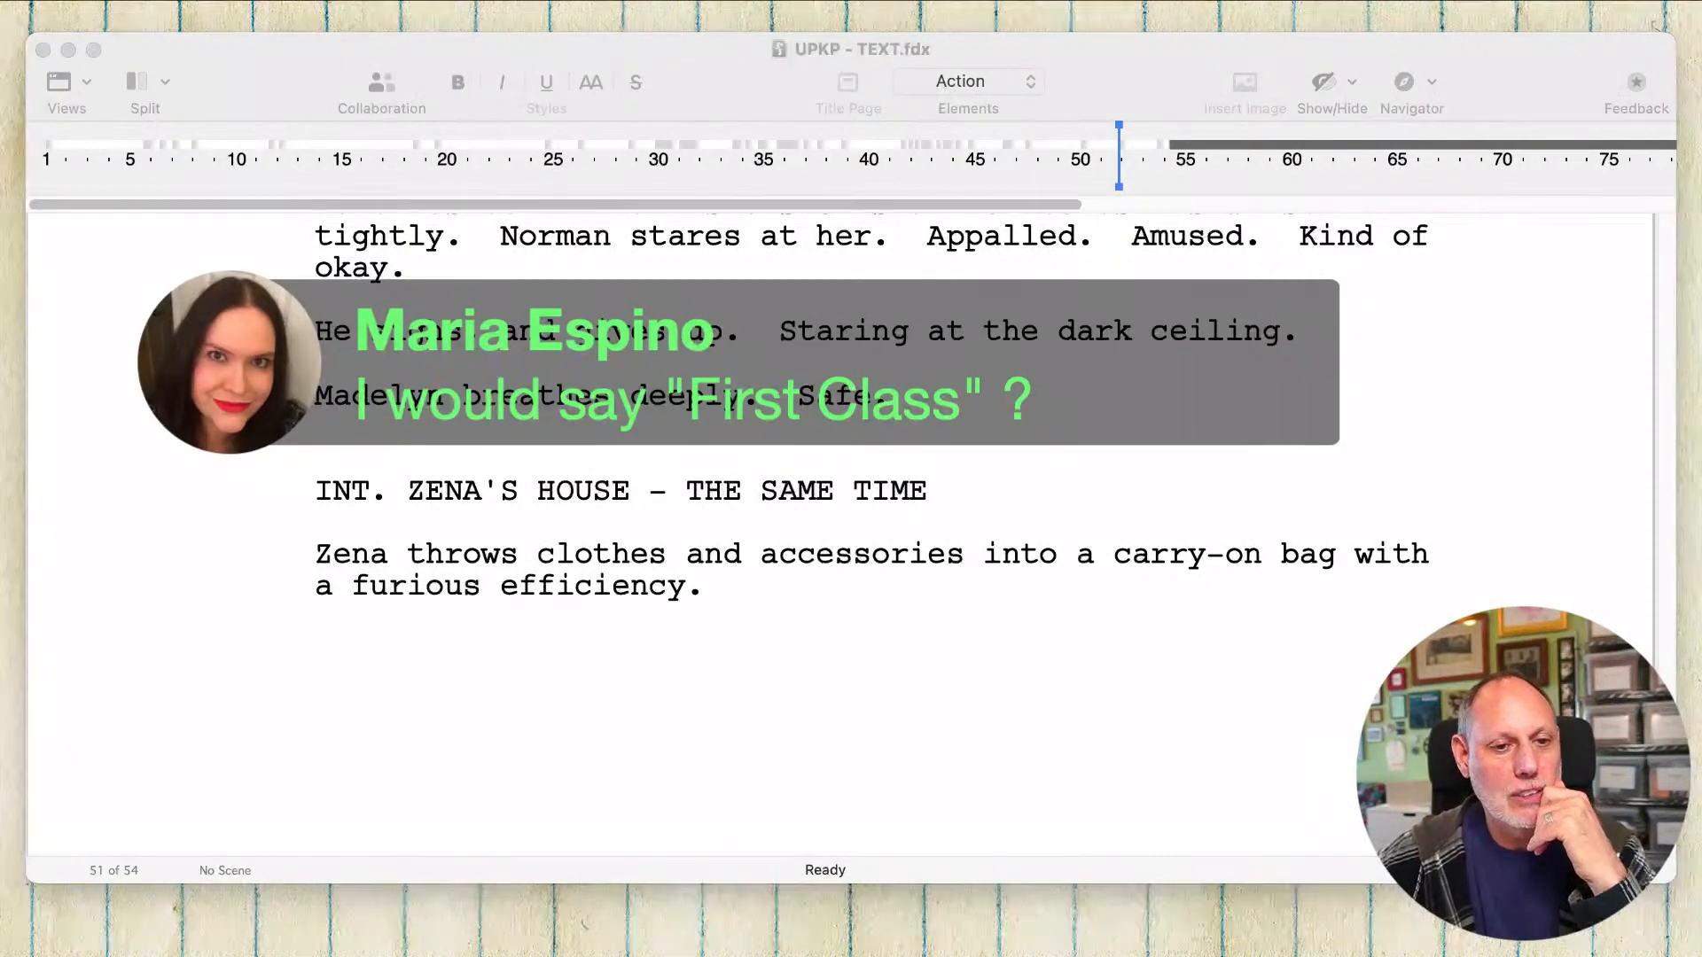
{"action": "left_click", "coordinate": [829, 726]}
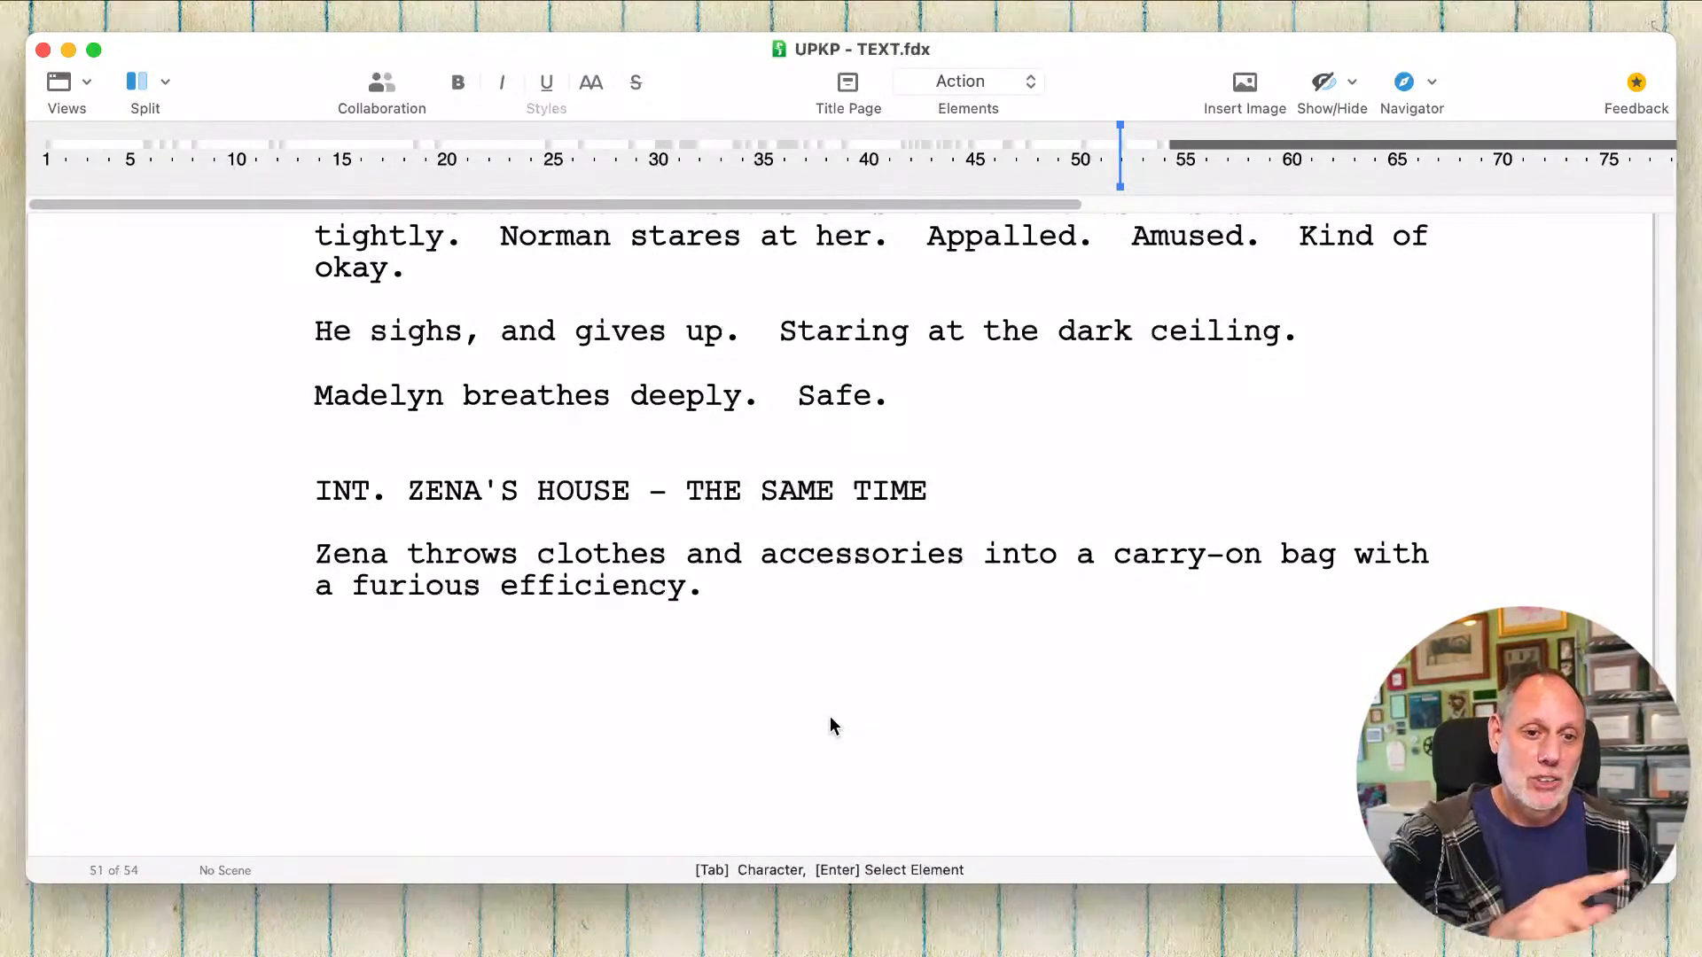
{"action": "left_click", "coordinate": [786, 596]}
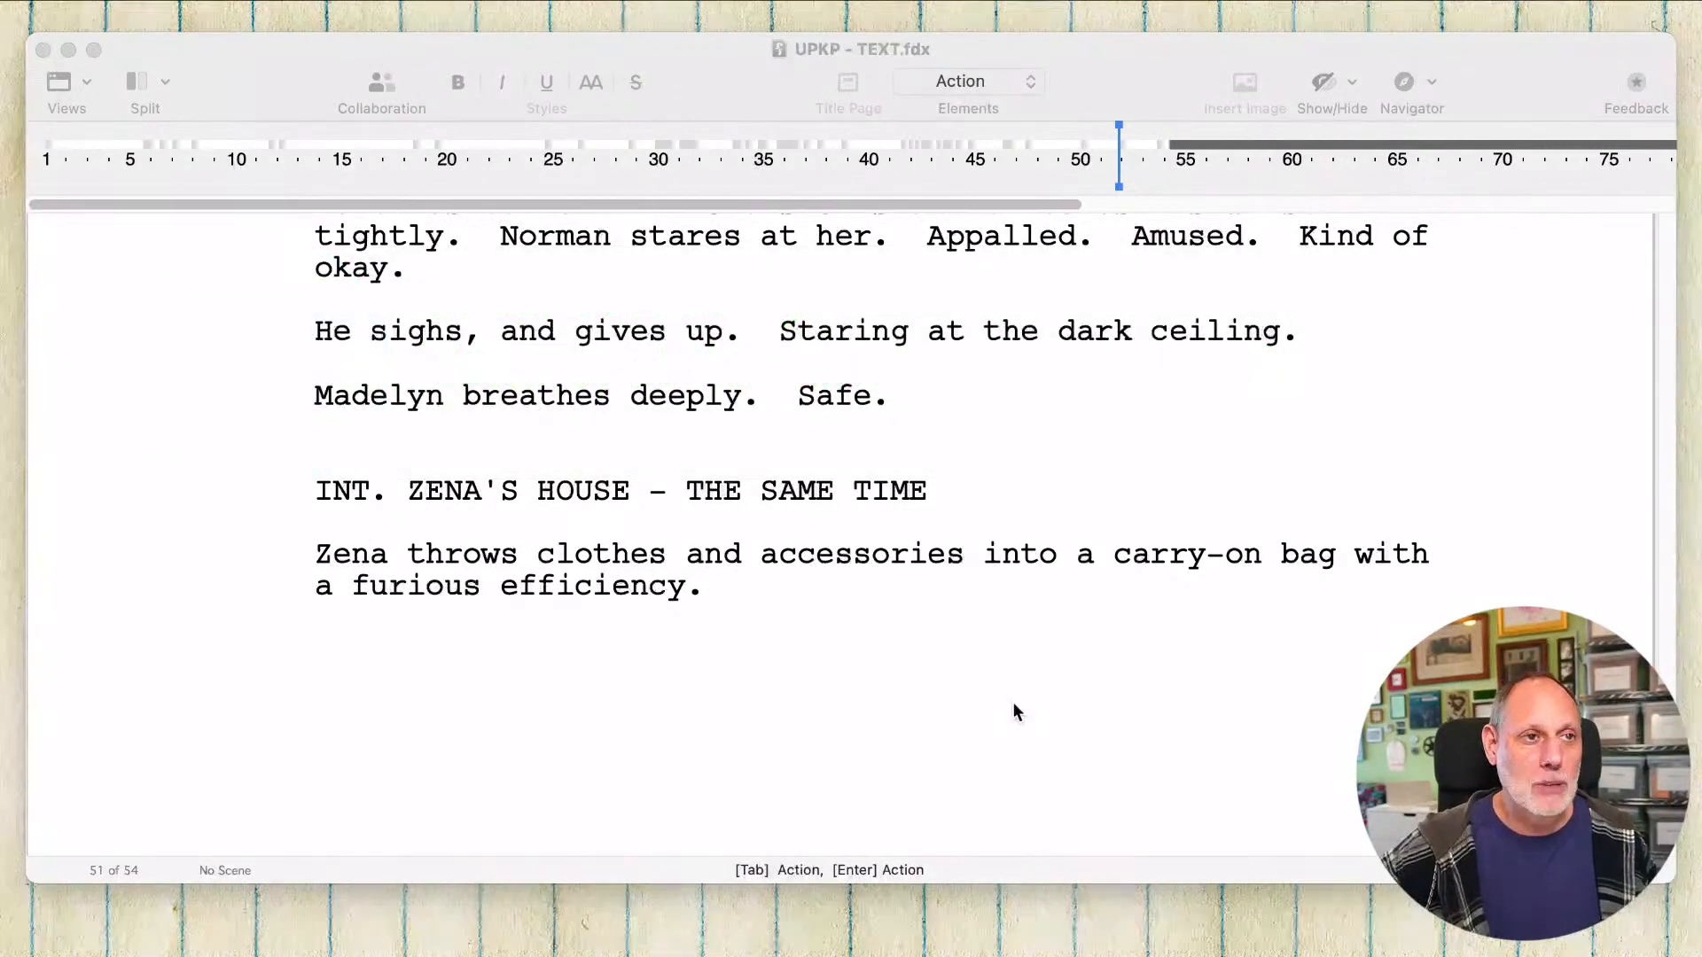
{"action": "left_click", "coordinate": [1014, 709]}
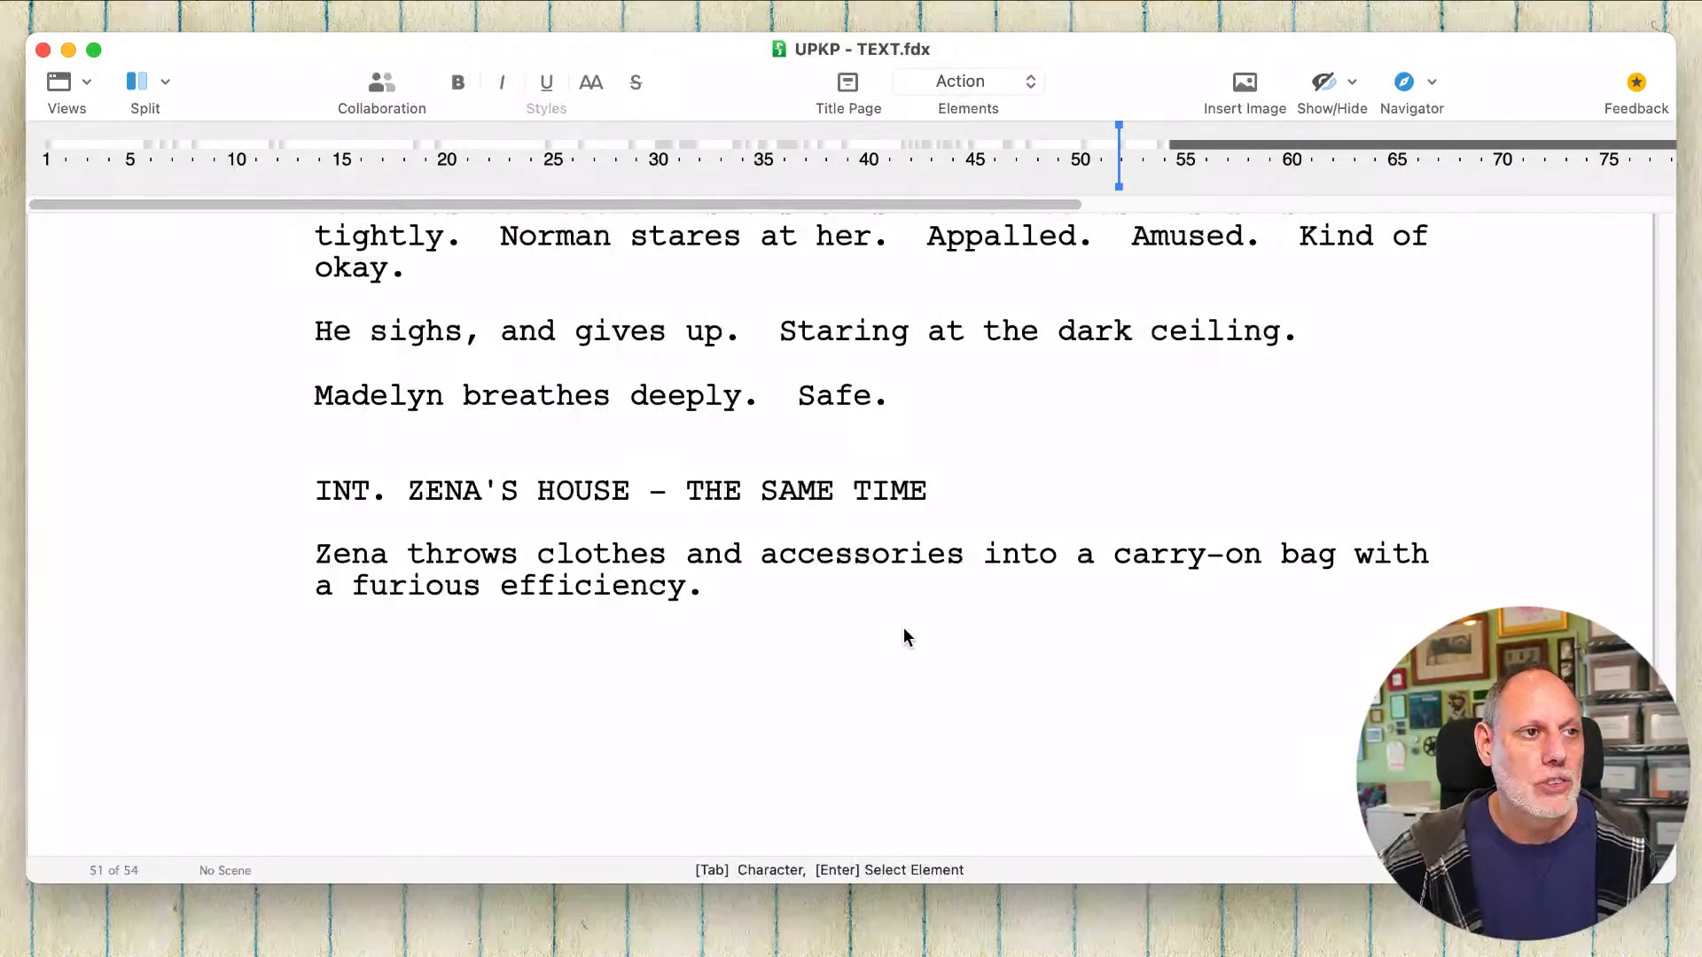
Step: Delete everything after "Zena" in the action line under the ZENA'S HOUSE heading
{"action": "left_click", "coordinate": [780, 590]}
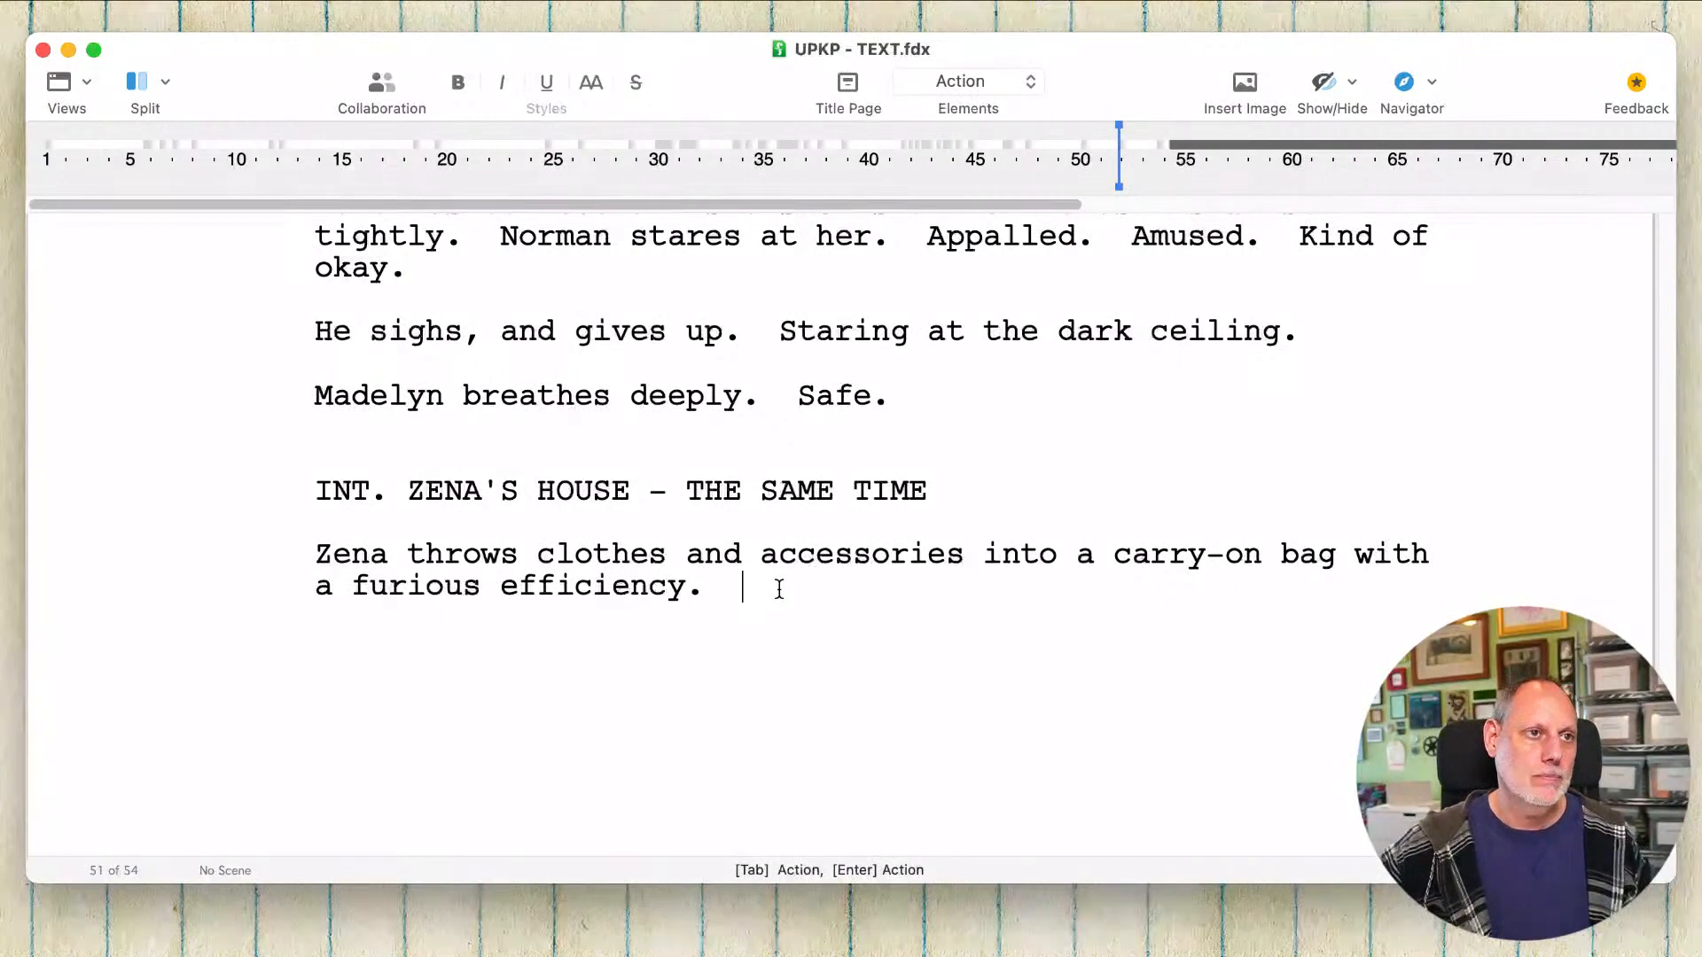
{"action": "left_click_drag", "start_coordinate": [779, 590], "coordinate": [411, 534]}
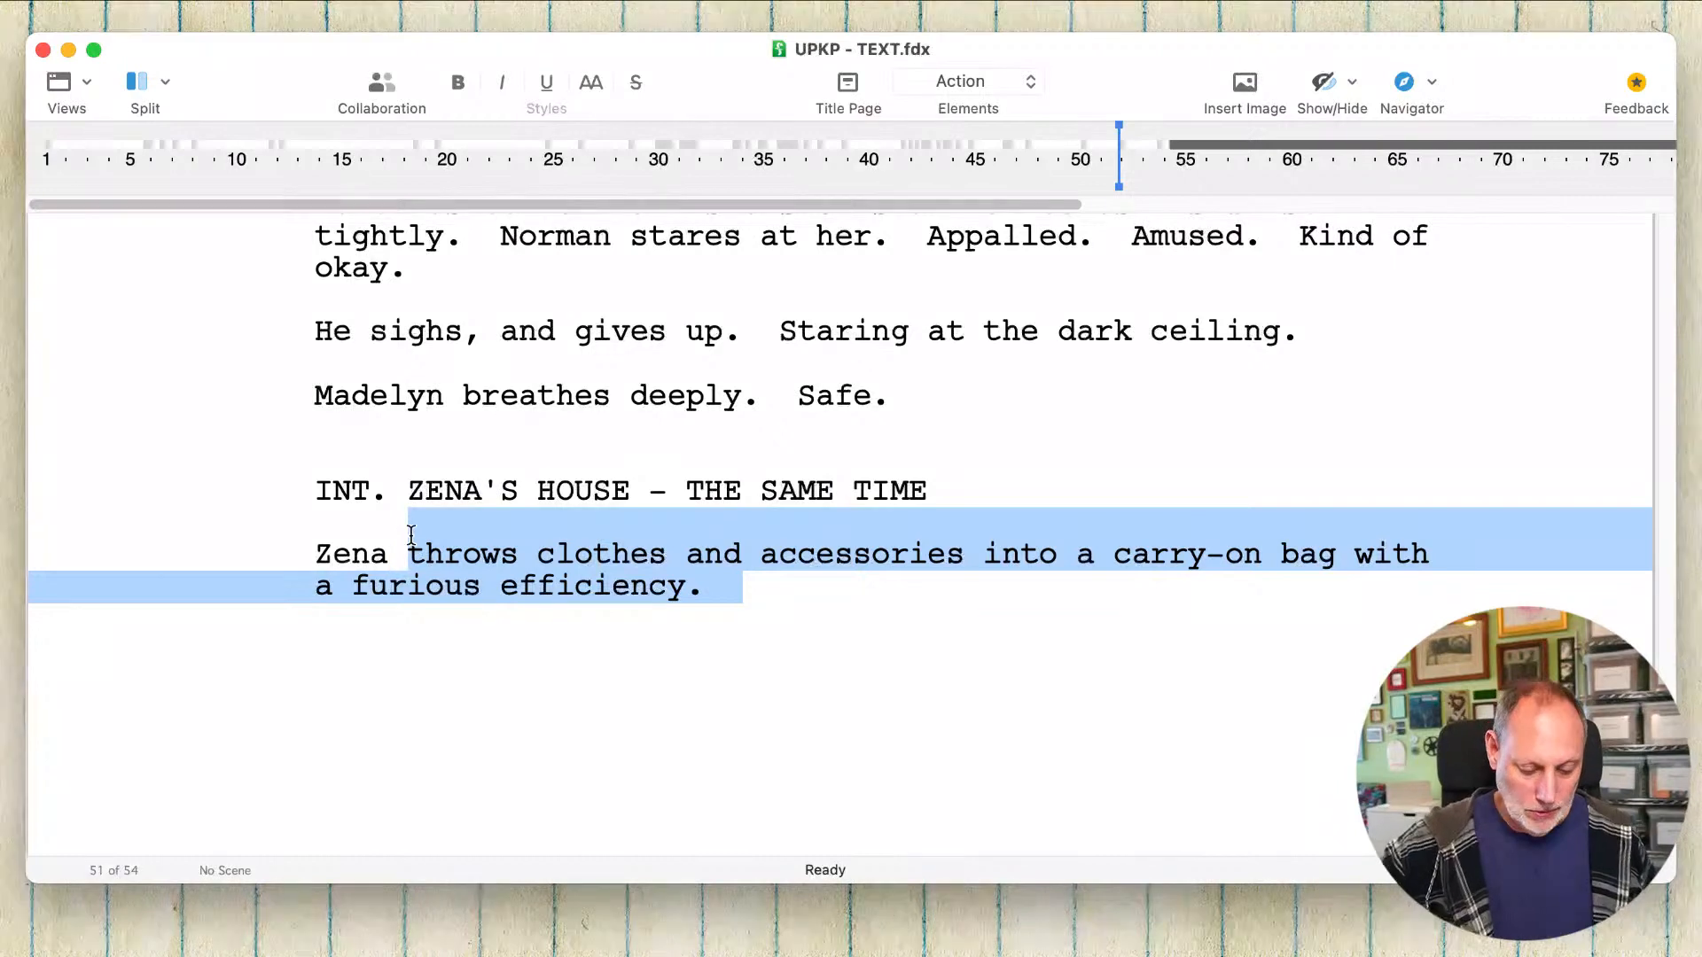
{"action": "type", "text": "i"}
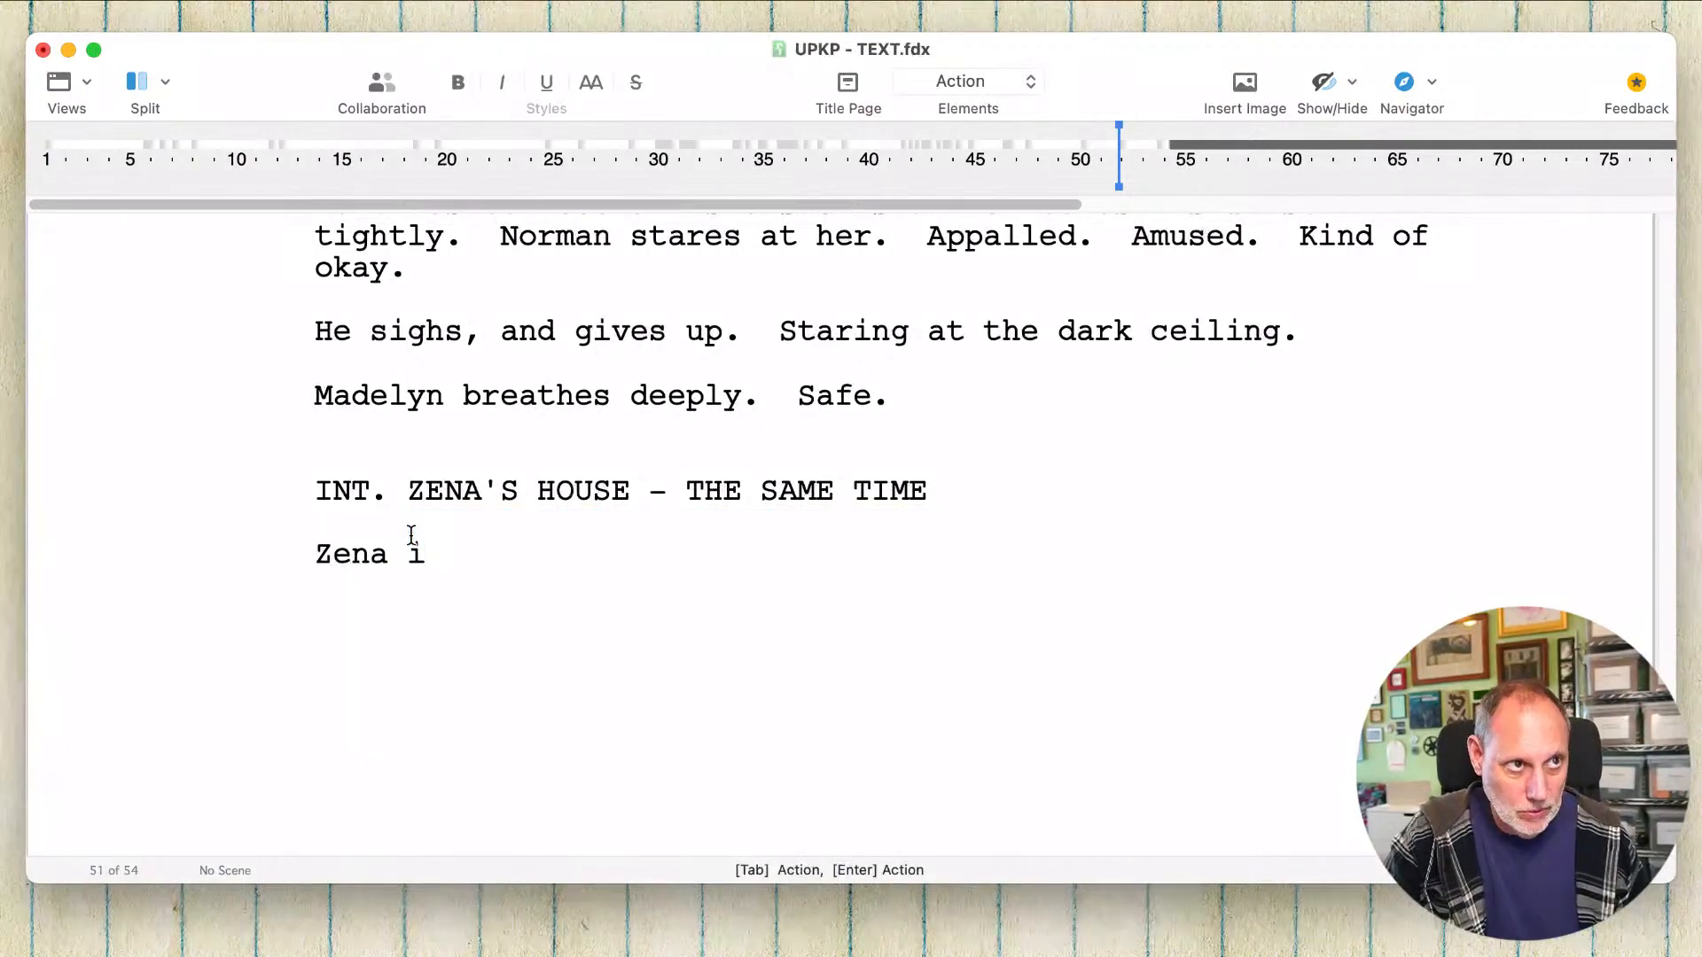
{"action": "key", "text": "BackSpace"}
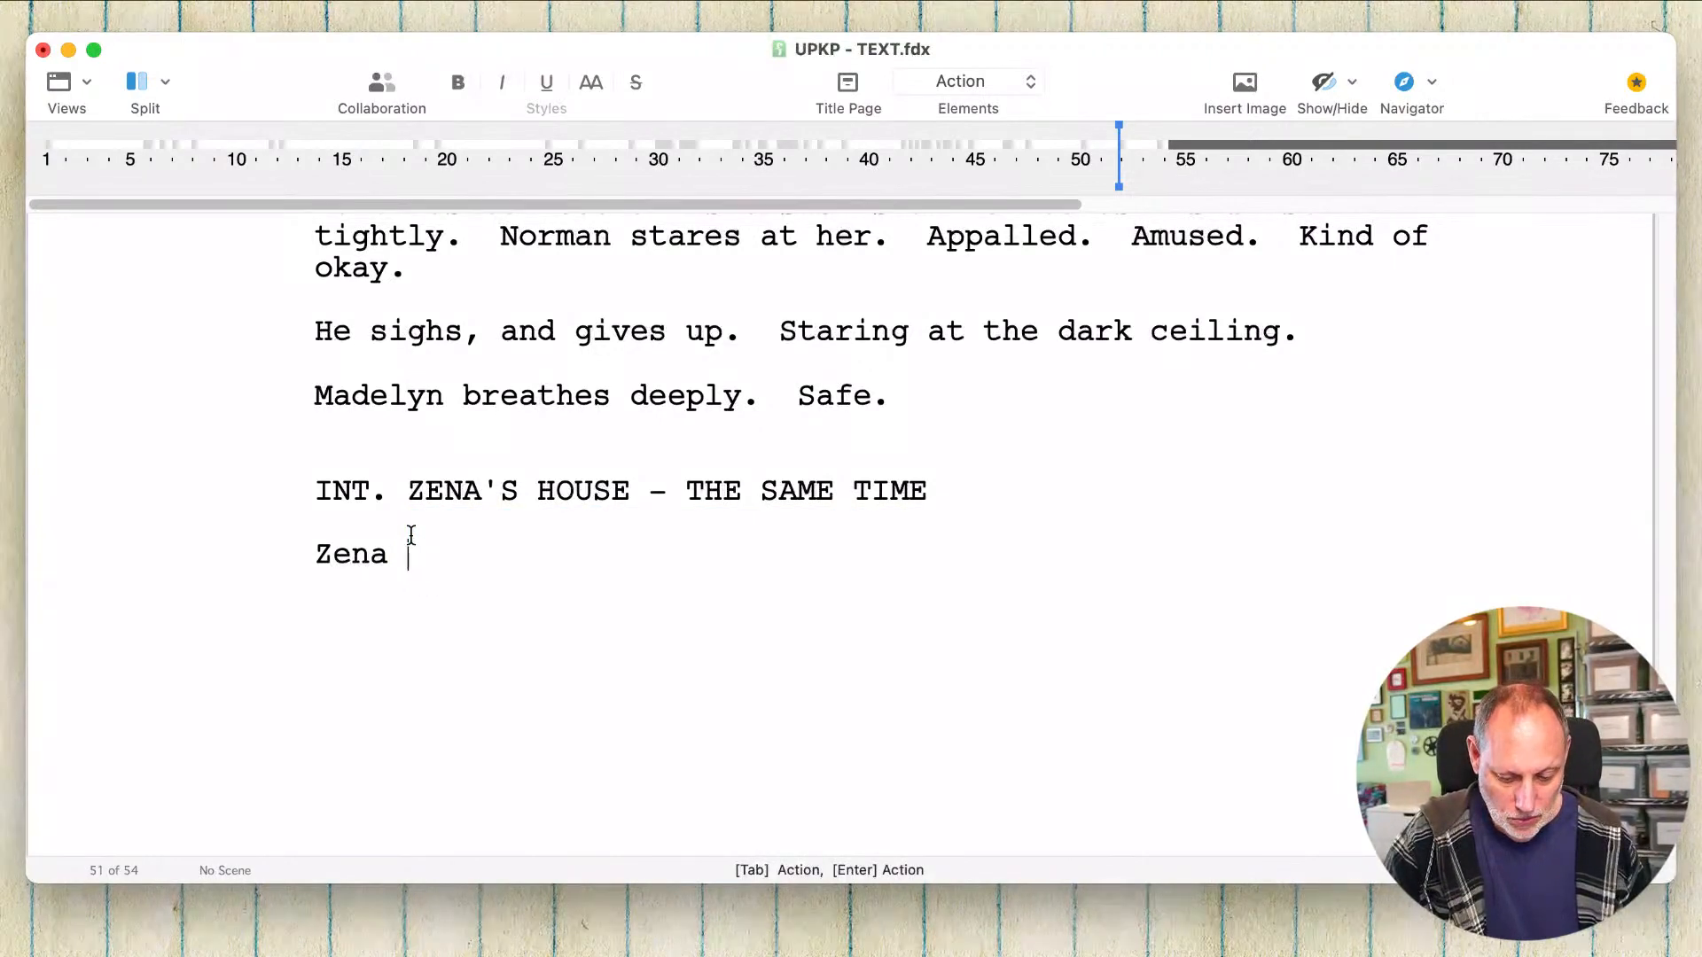
{"action": "type", "text": "roll"}
{"action": "key", "text": "BackSpace"}
{"action": "key", "text": "BackSpace"}
{"action": "key", "text": "BackSpace"}
{"action": "key", "text": "BackSpace"}
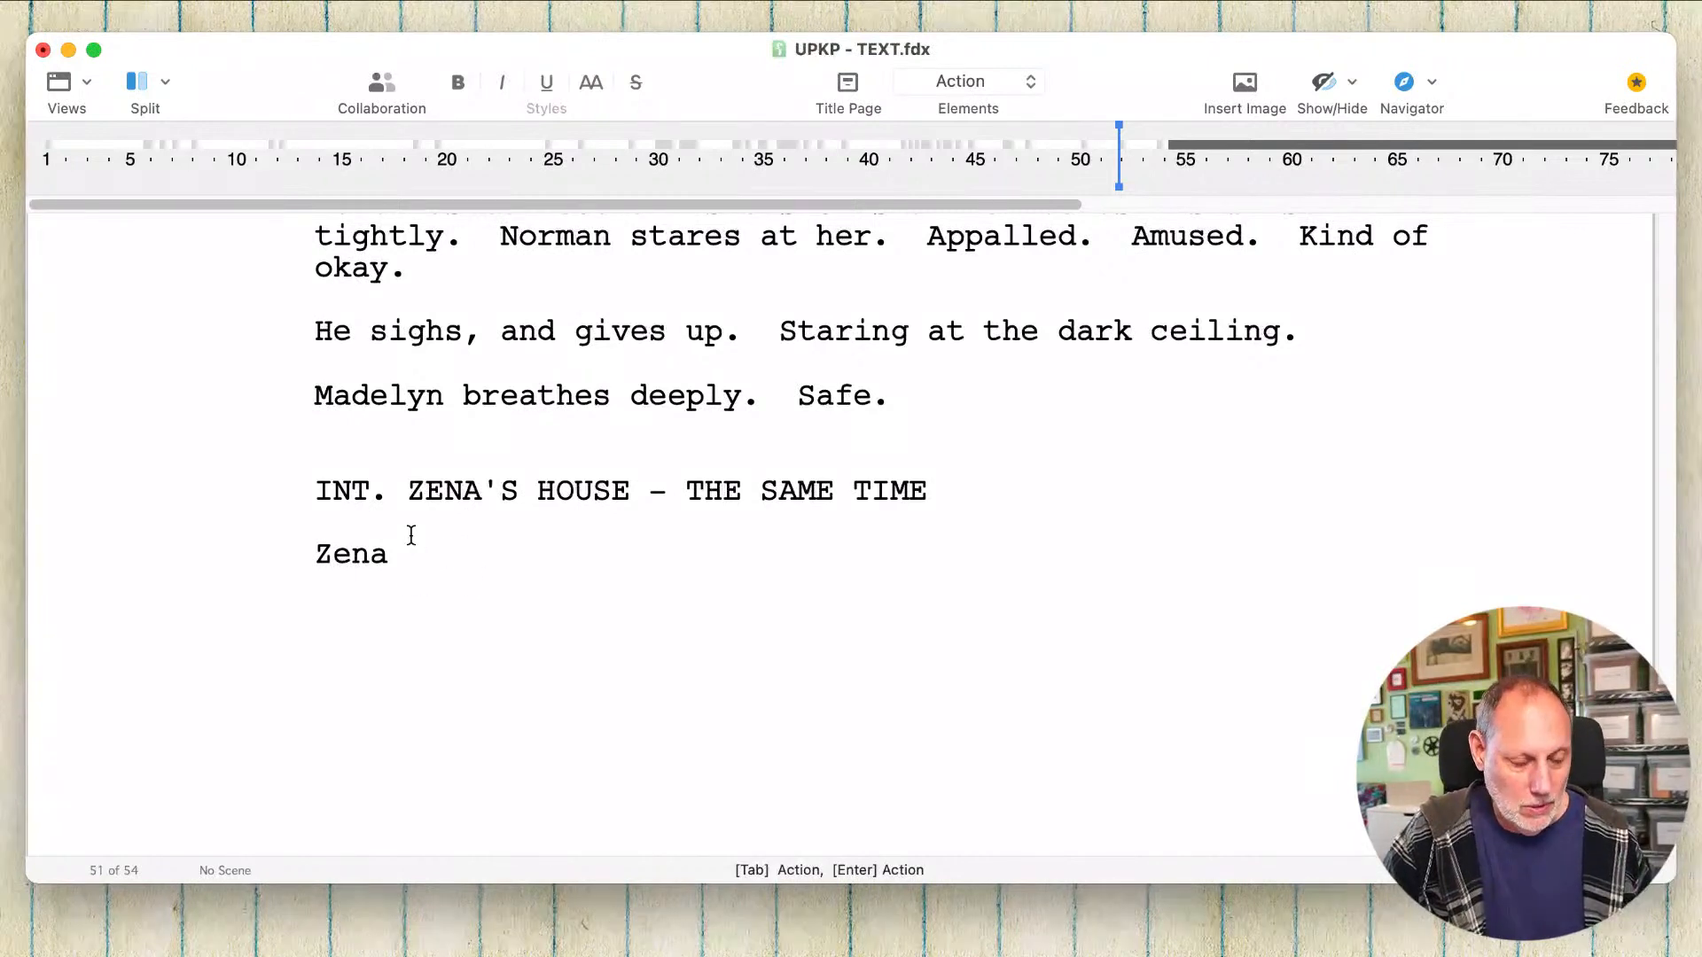
Step: Continue the action line after "Zena" with "is hurrying down the stairs and across the living room"
{"action": "type", "text": "is hurryi"}
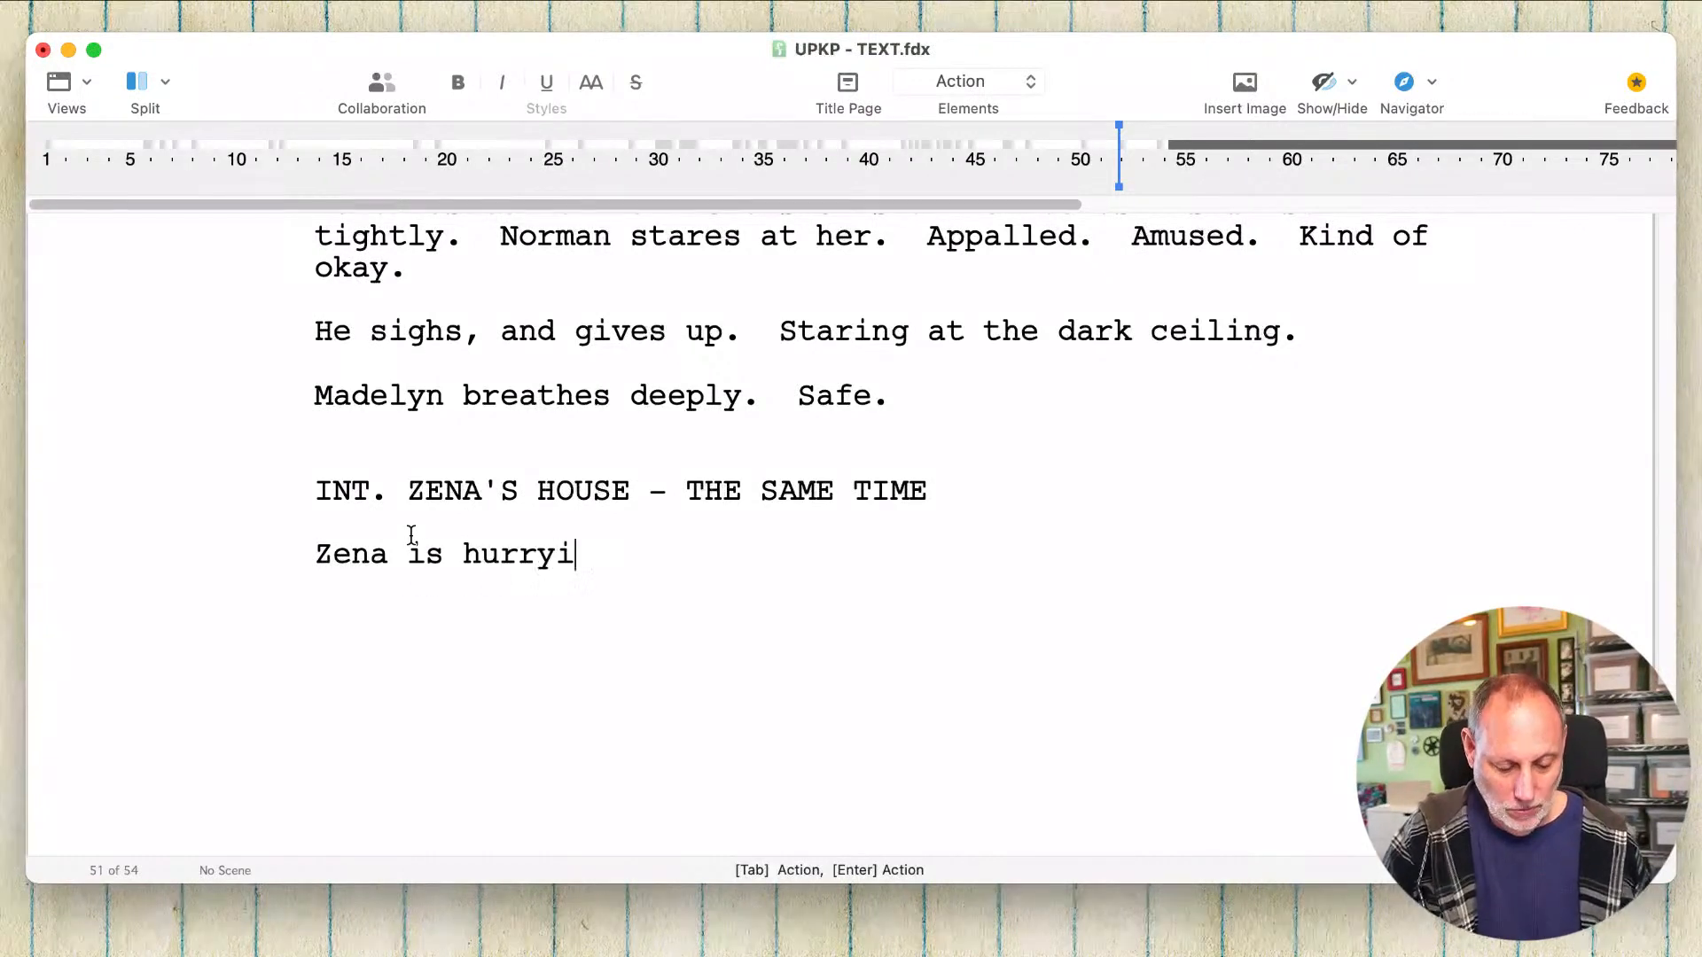
{"action": "type", "text": "ng d"}
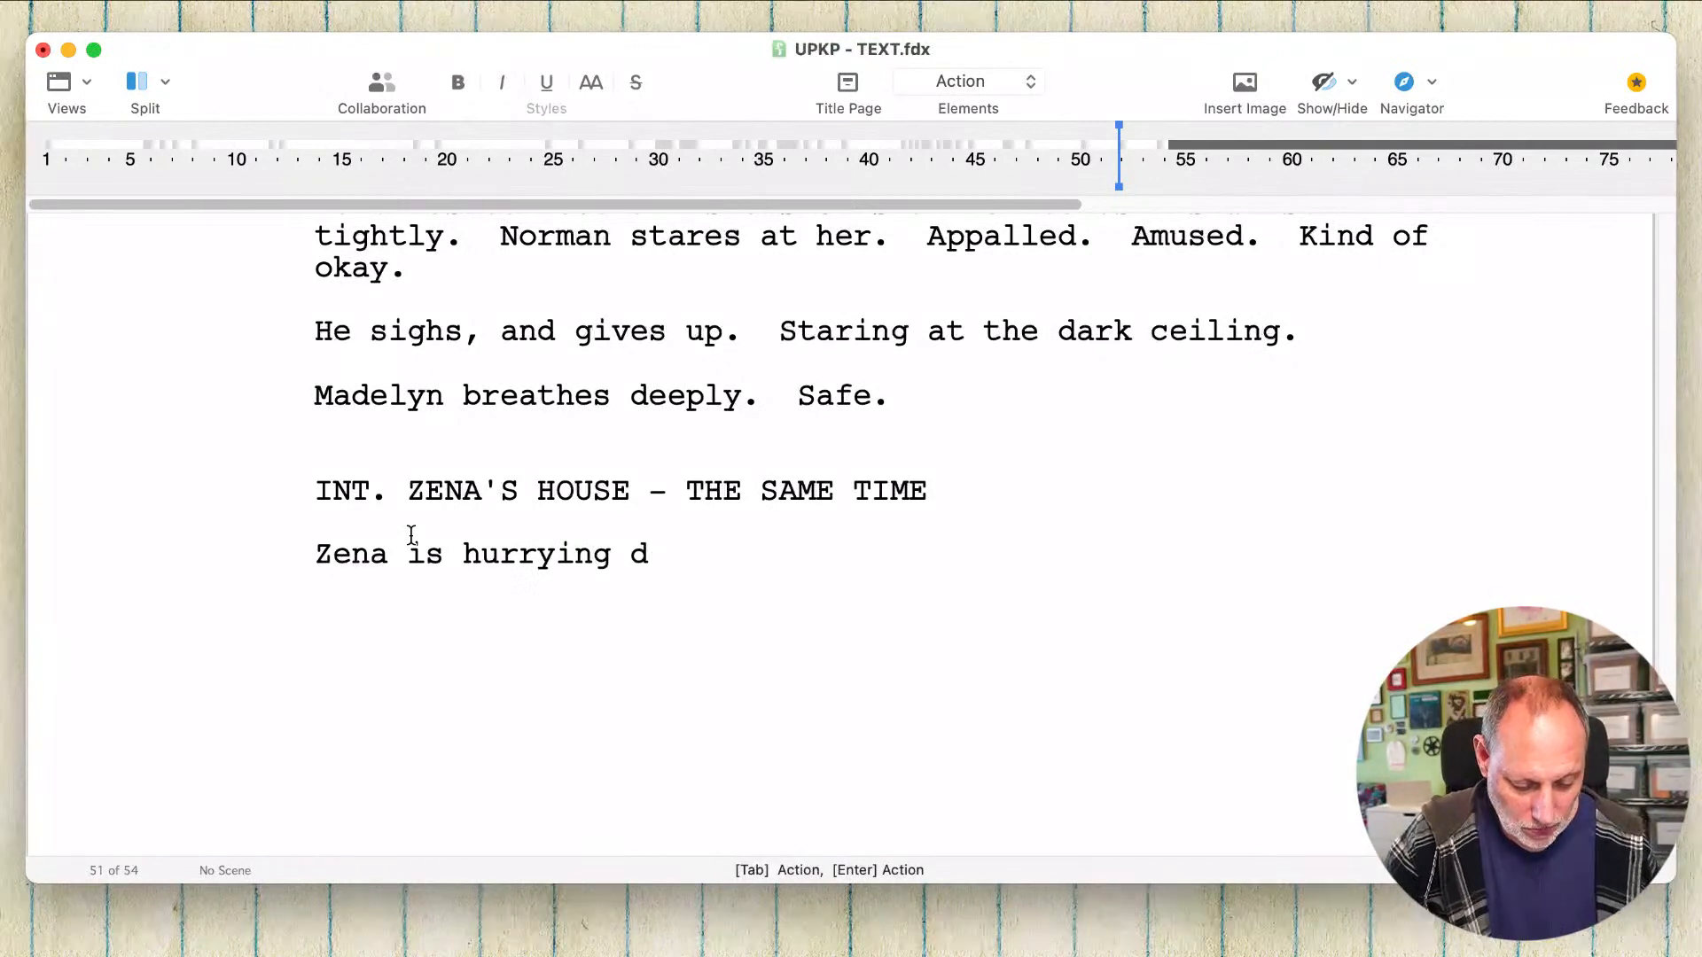
{"action": "type", "text": "own the stair"}
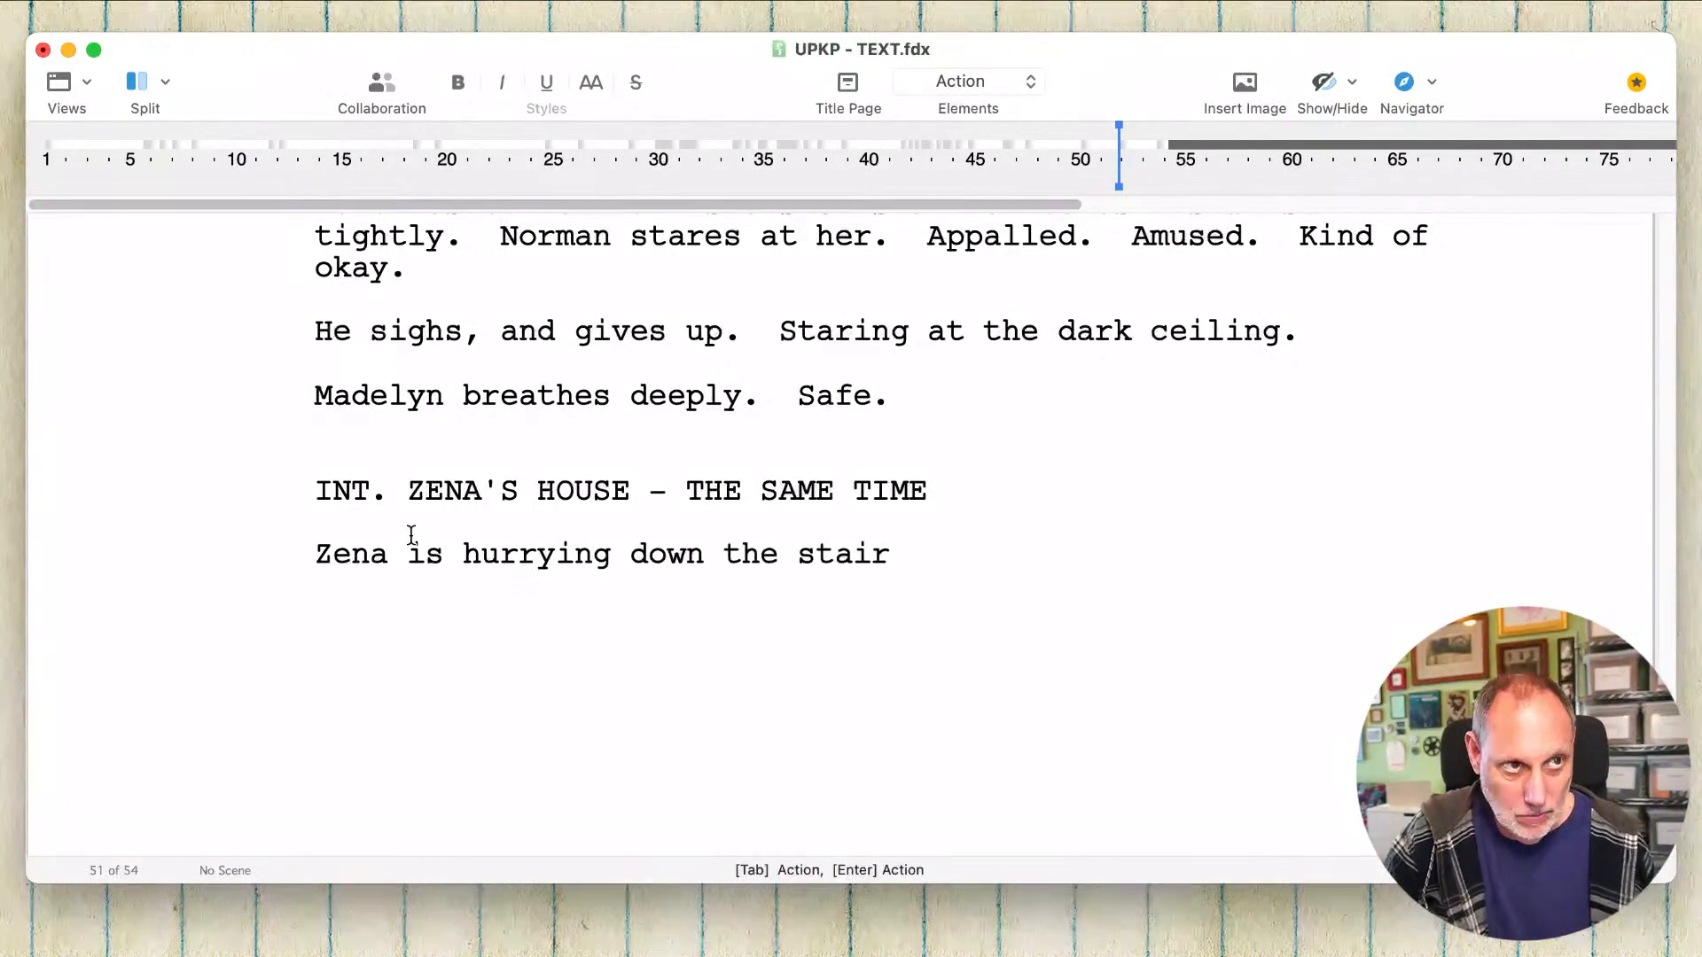
{"action": "type", "text": "s and"}
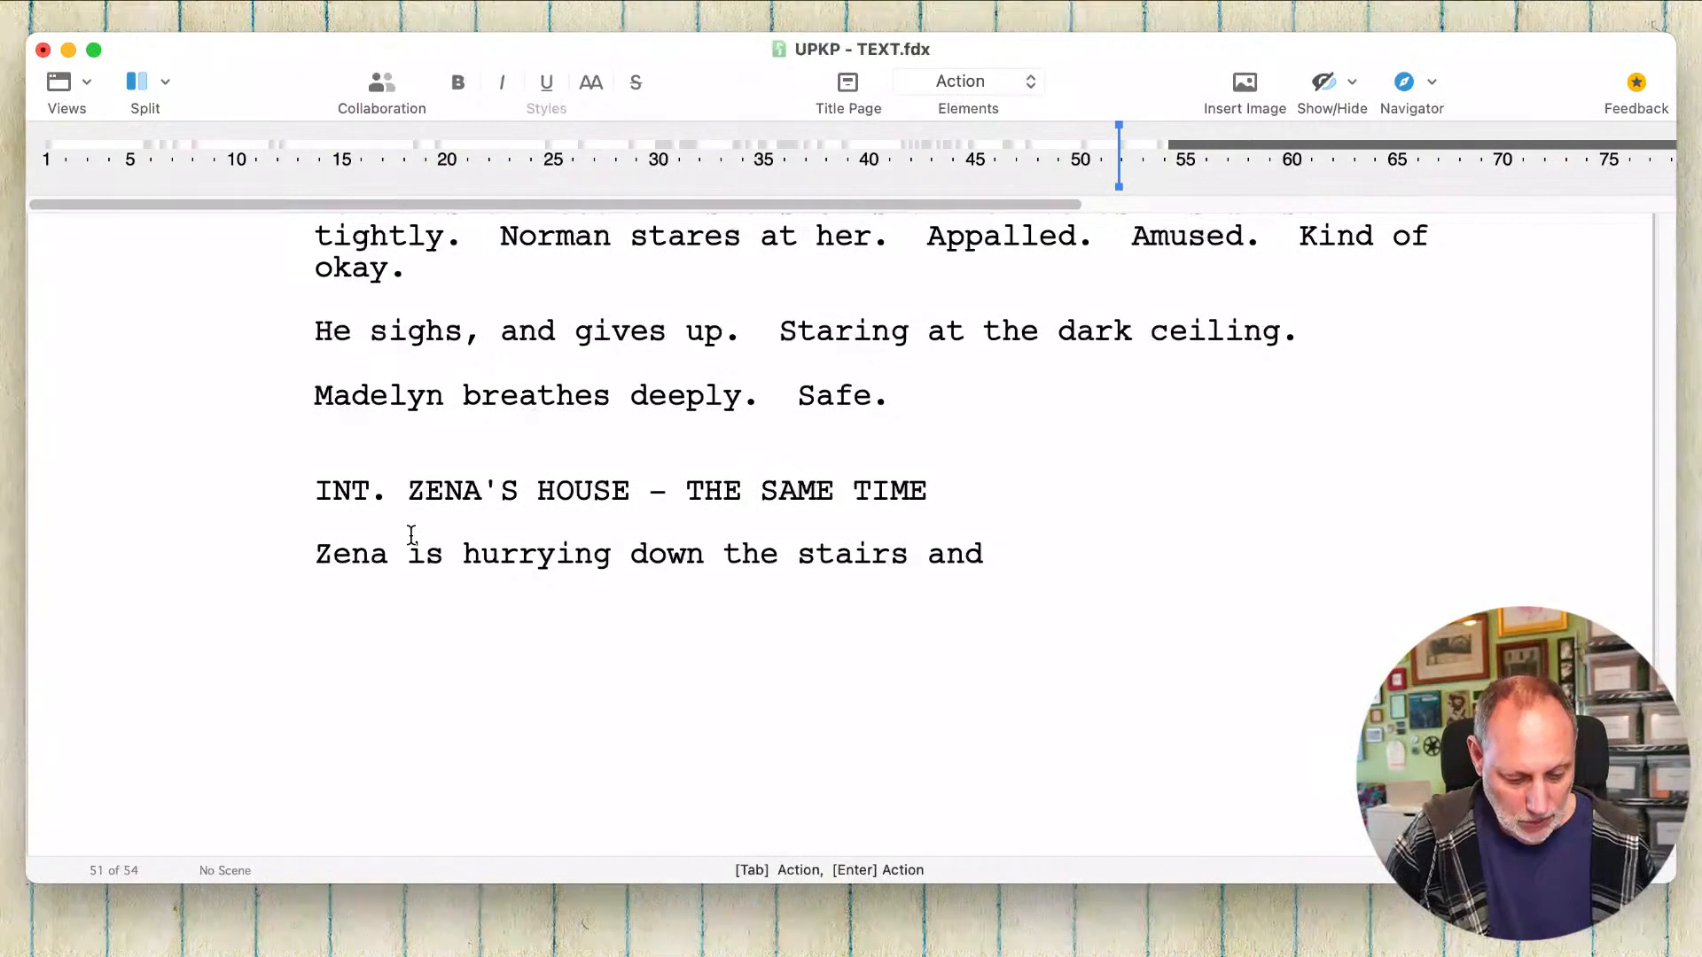
{"action": "type", "text": " across the"}
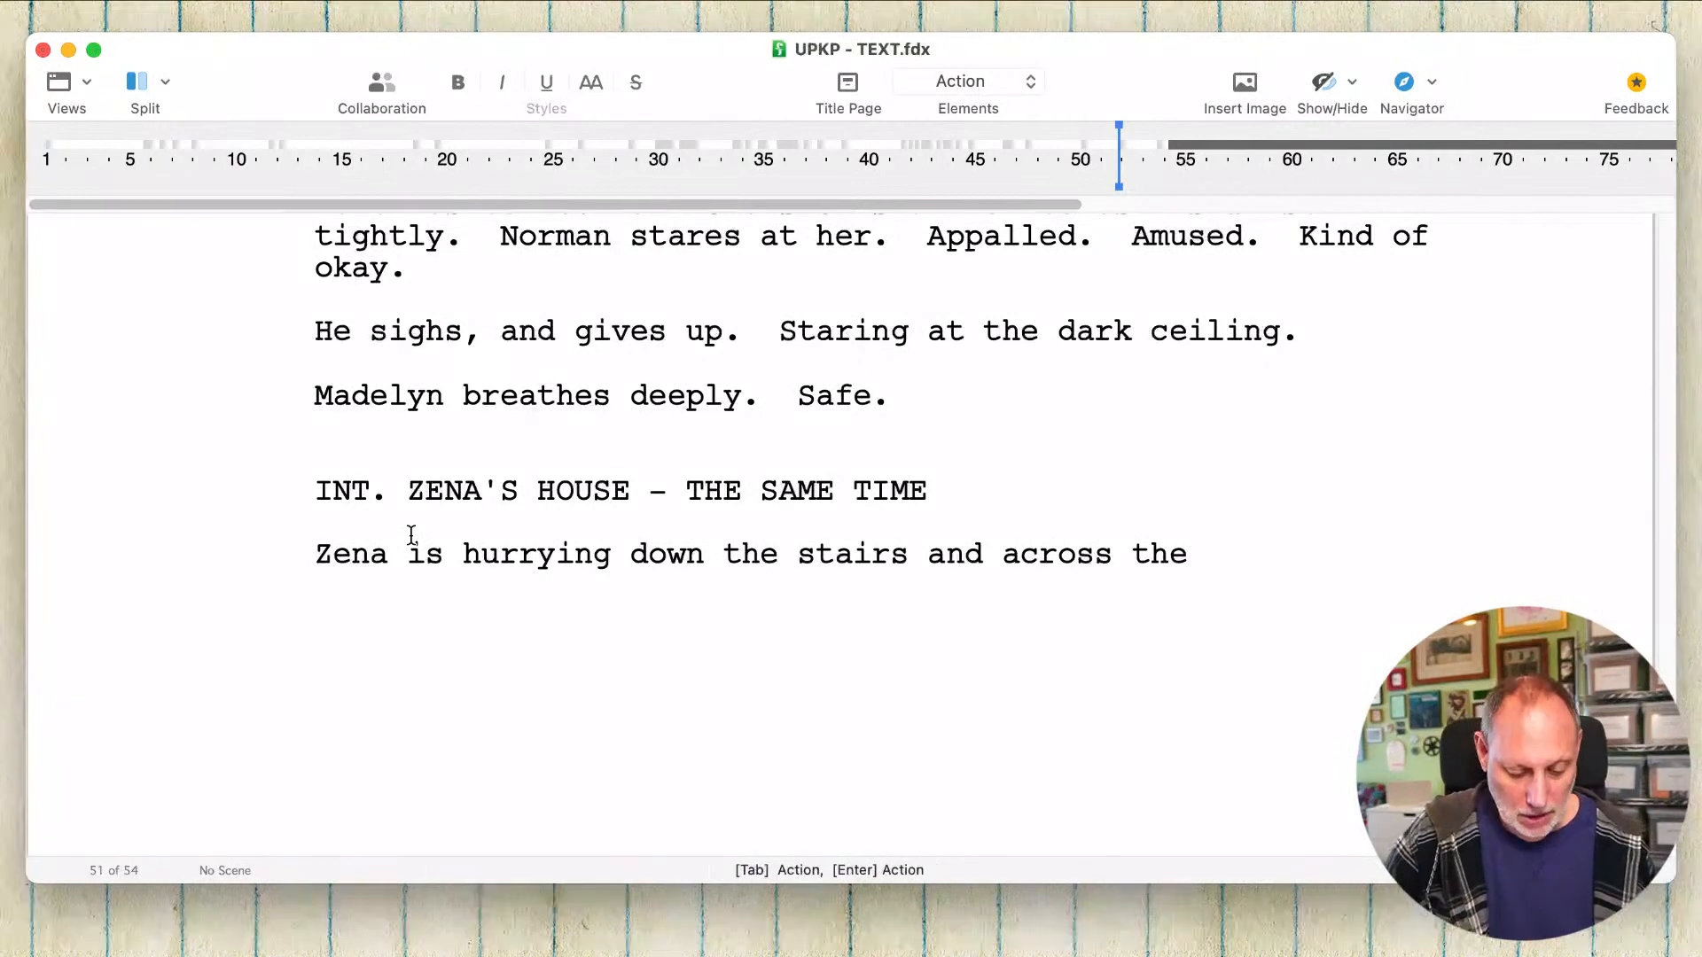
{"action": "type", "text": "living room"}
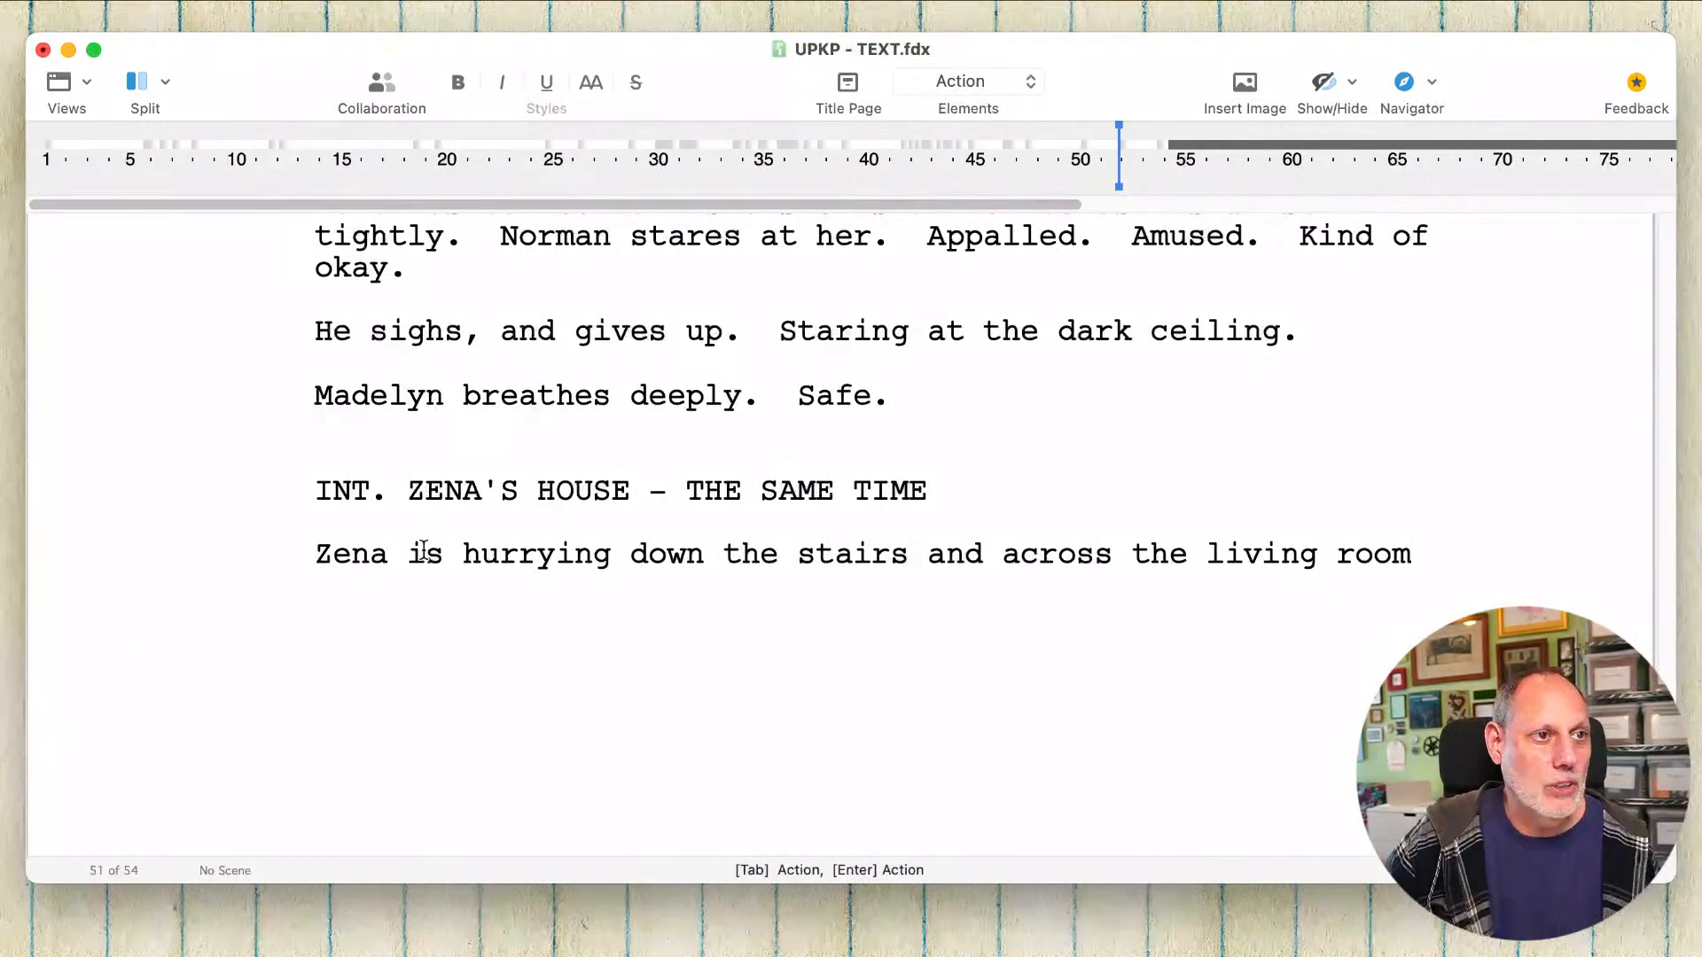
Step: Replace "Zena is hurrying" with "Zena's Mom and Dad follow her" at the start of the action line
{"action": "double_click", "coordinate": [423, 551]}
{"action": "left_click", "coordinate": [457, 555]}
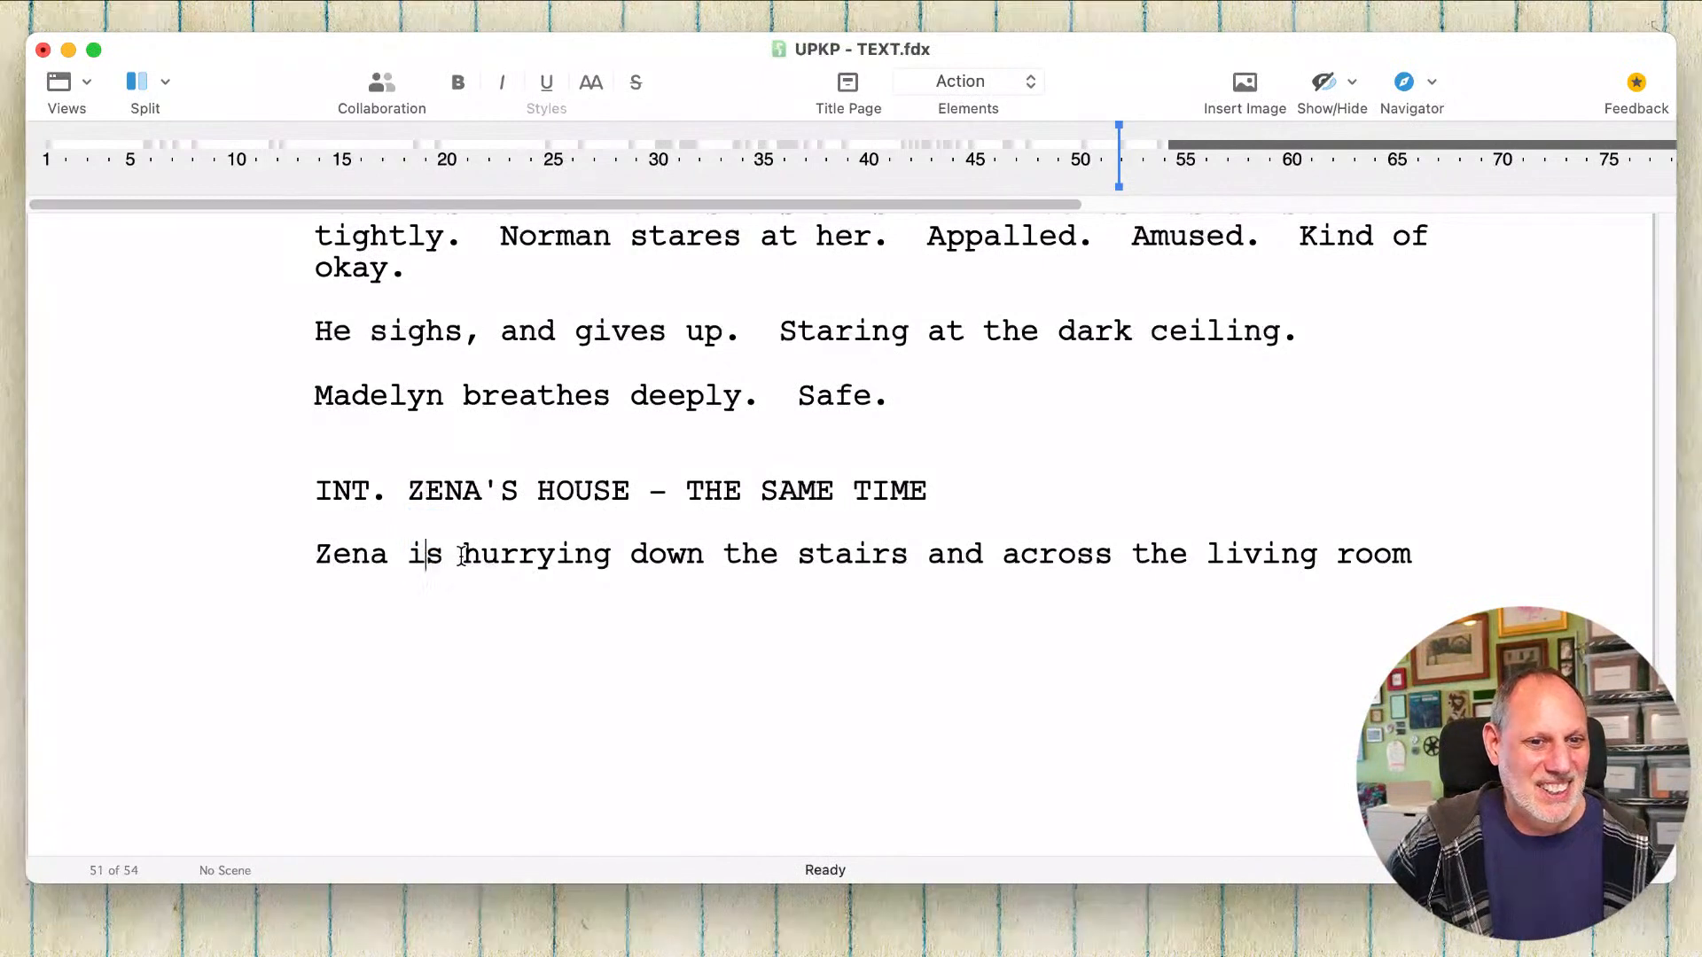
{"action": "left_click_drag", "start_coordinate": [455, 555], "coordinate": [260, 560]}
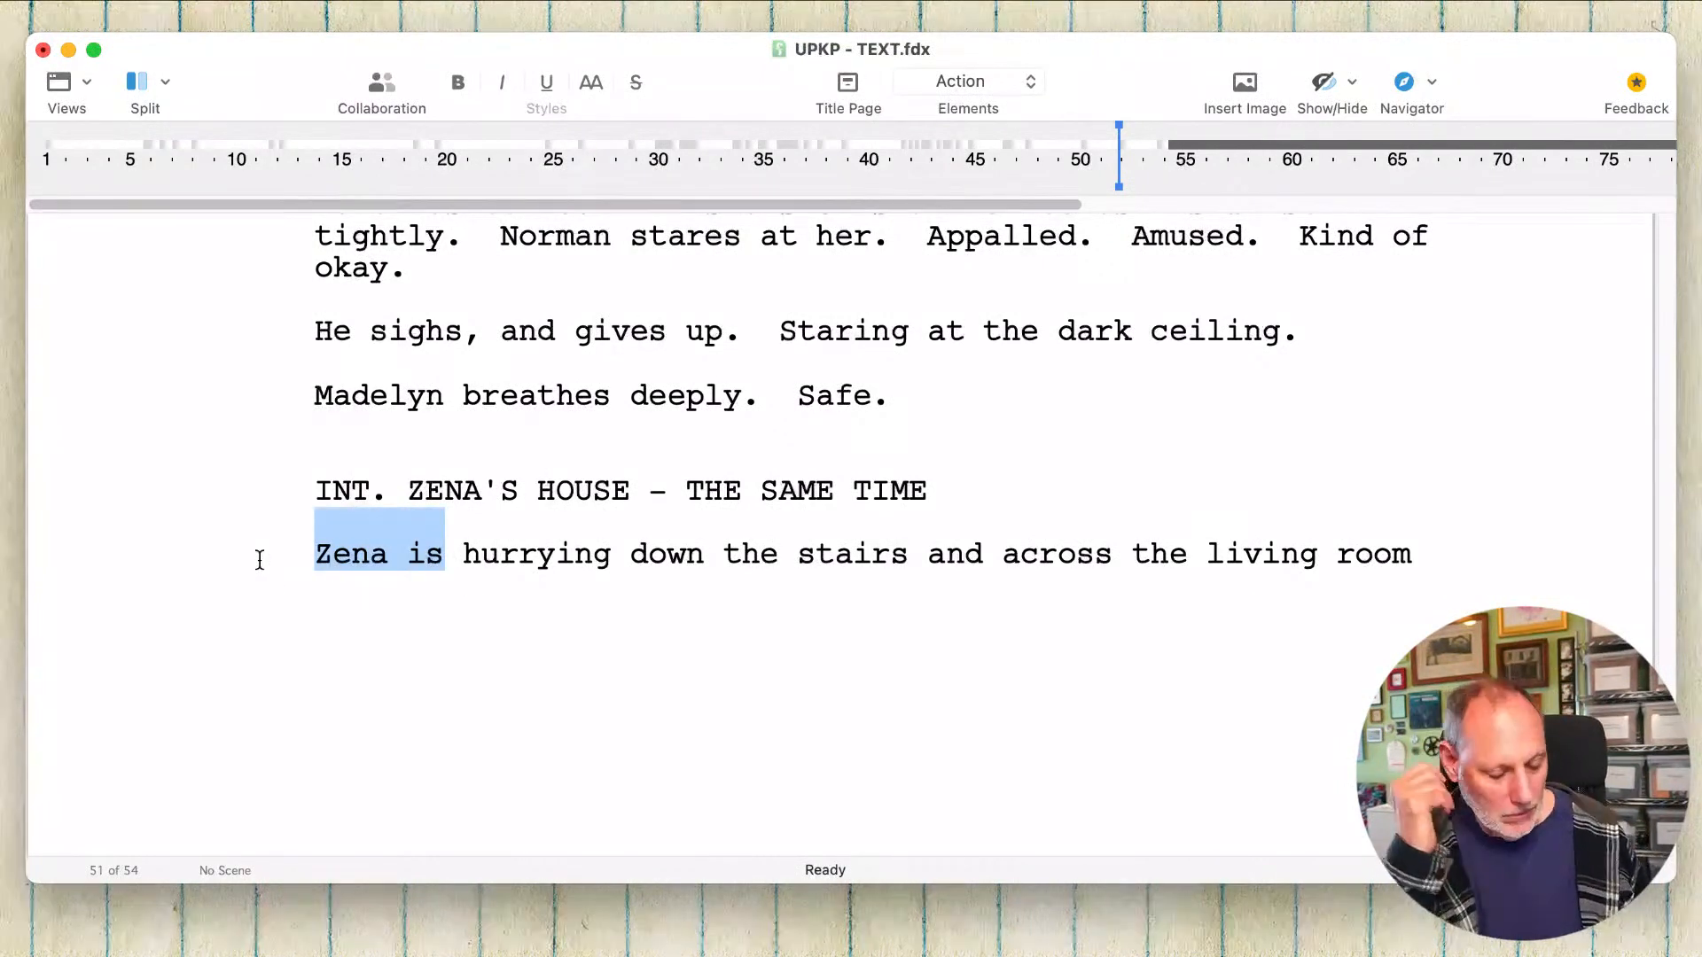
{"action": "type", "text": "Zena's Mom "}
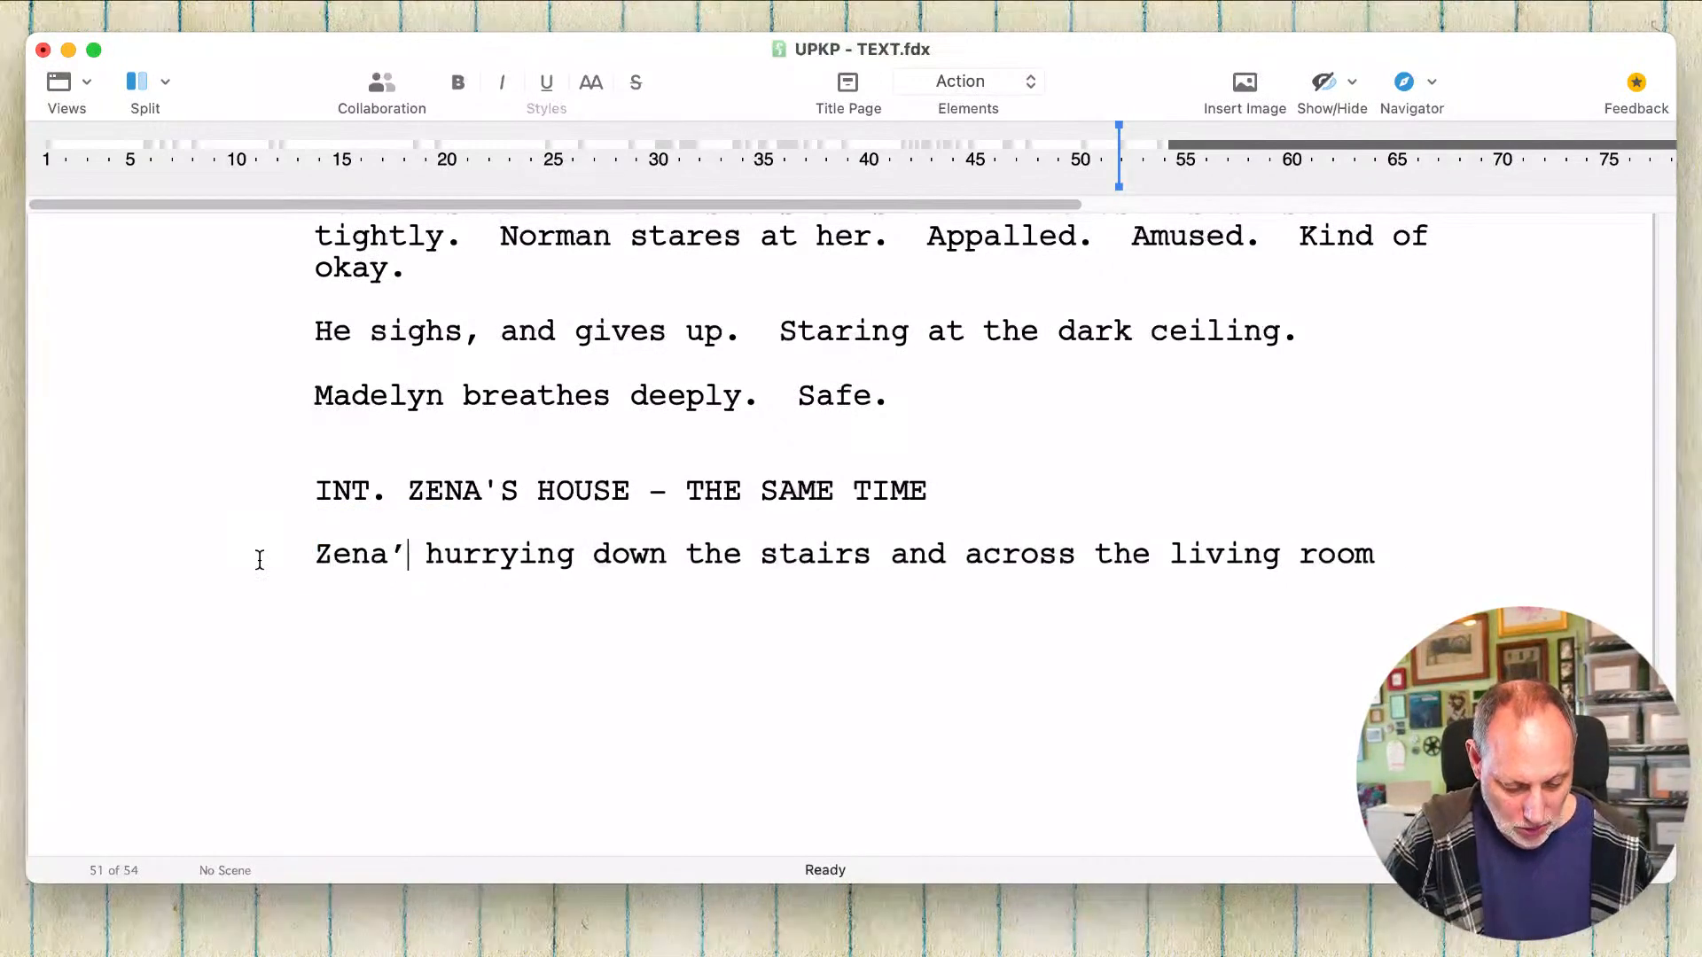
{"action": "type", "text": "and Dad f"}
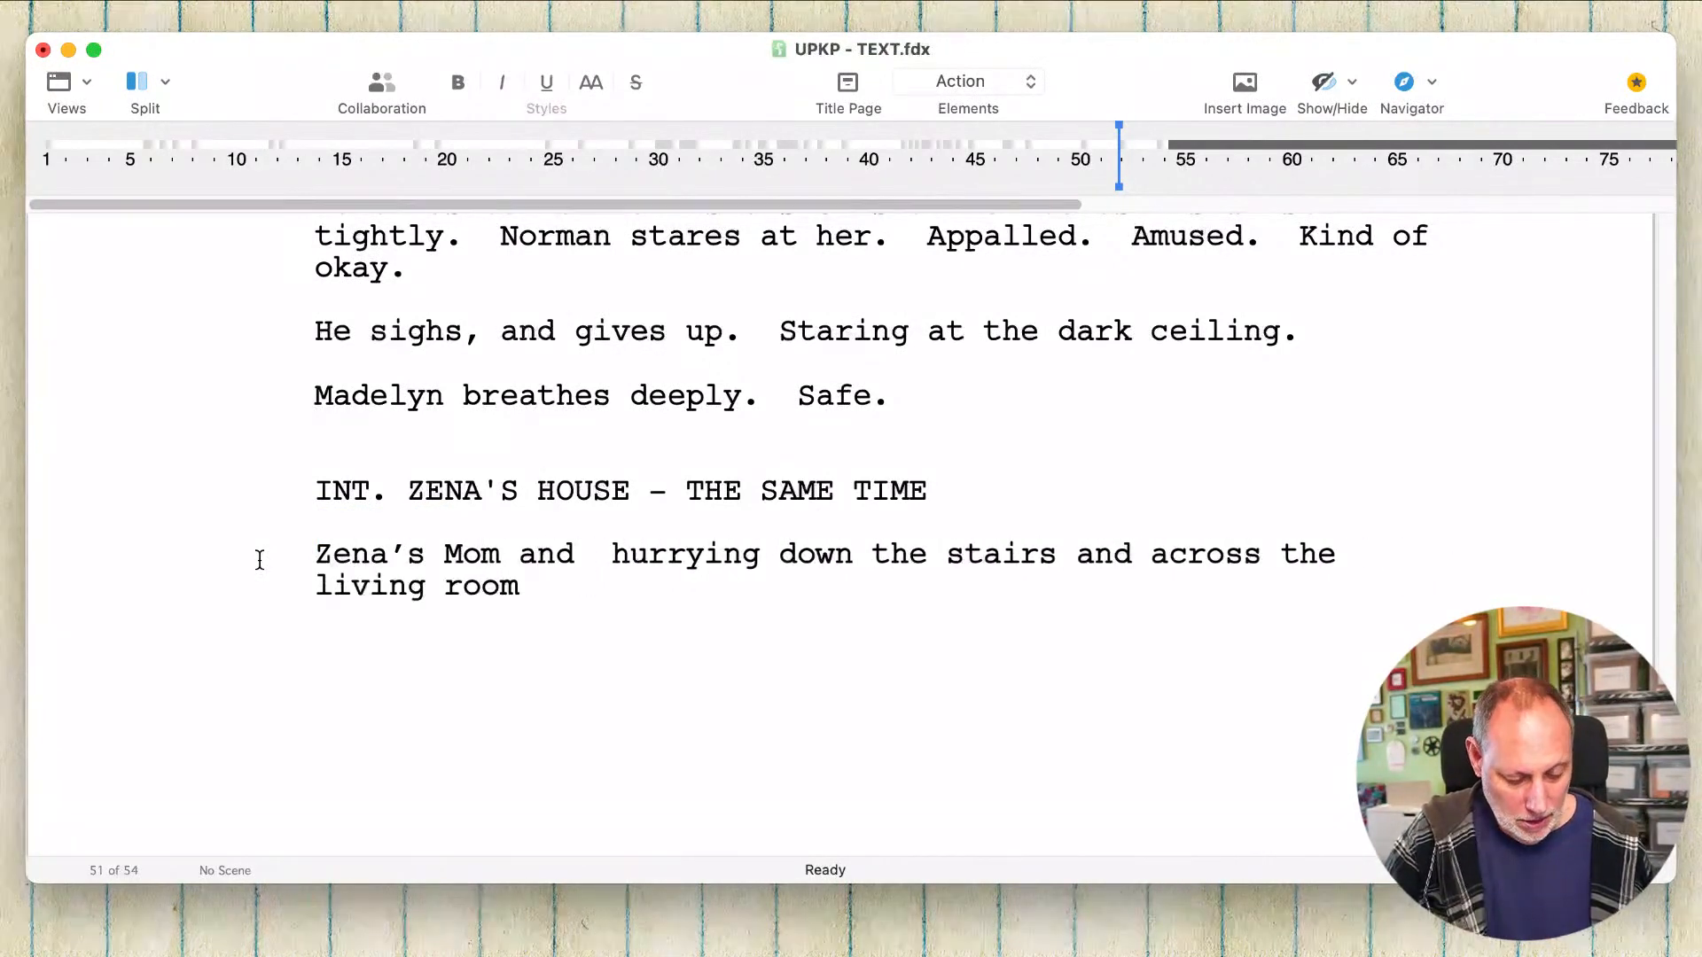
{"action": "type", "text": "ollow he"}
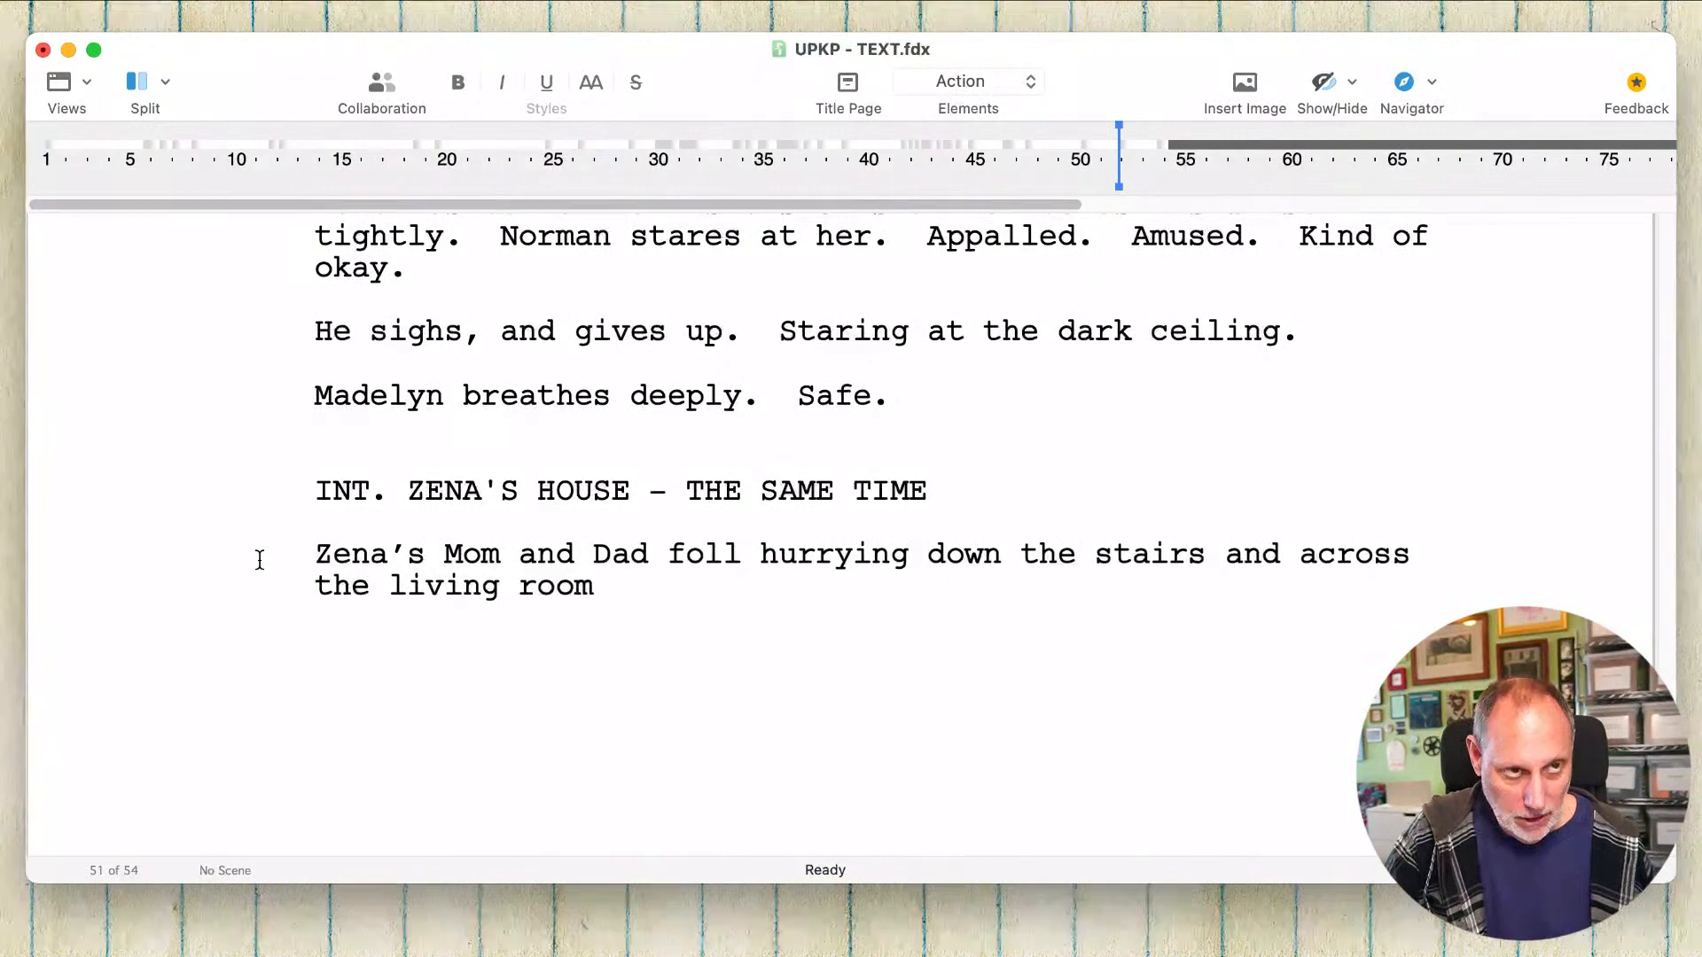
{"action": "type", "text": "r"}
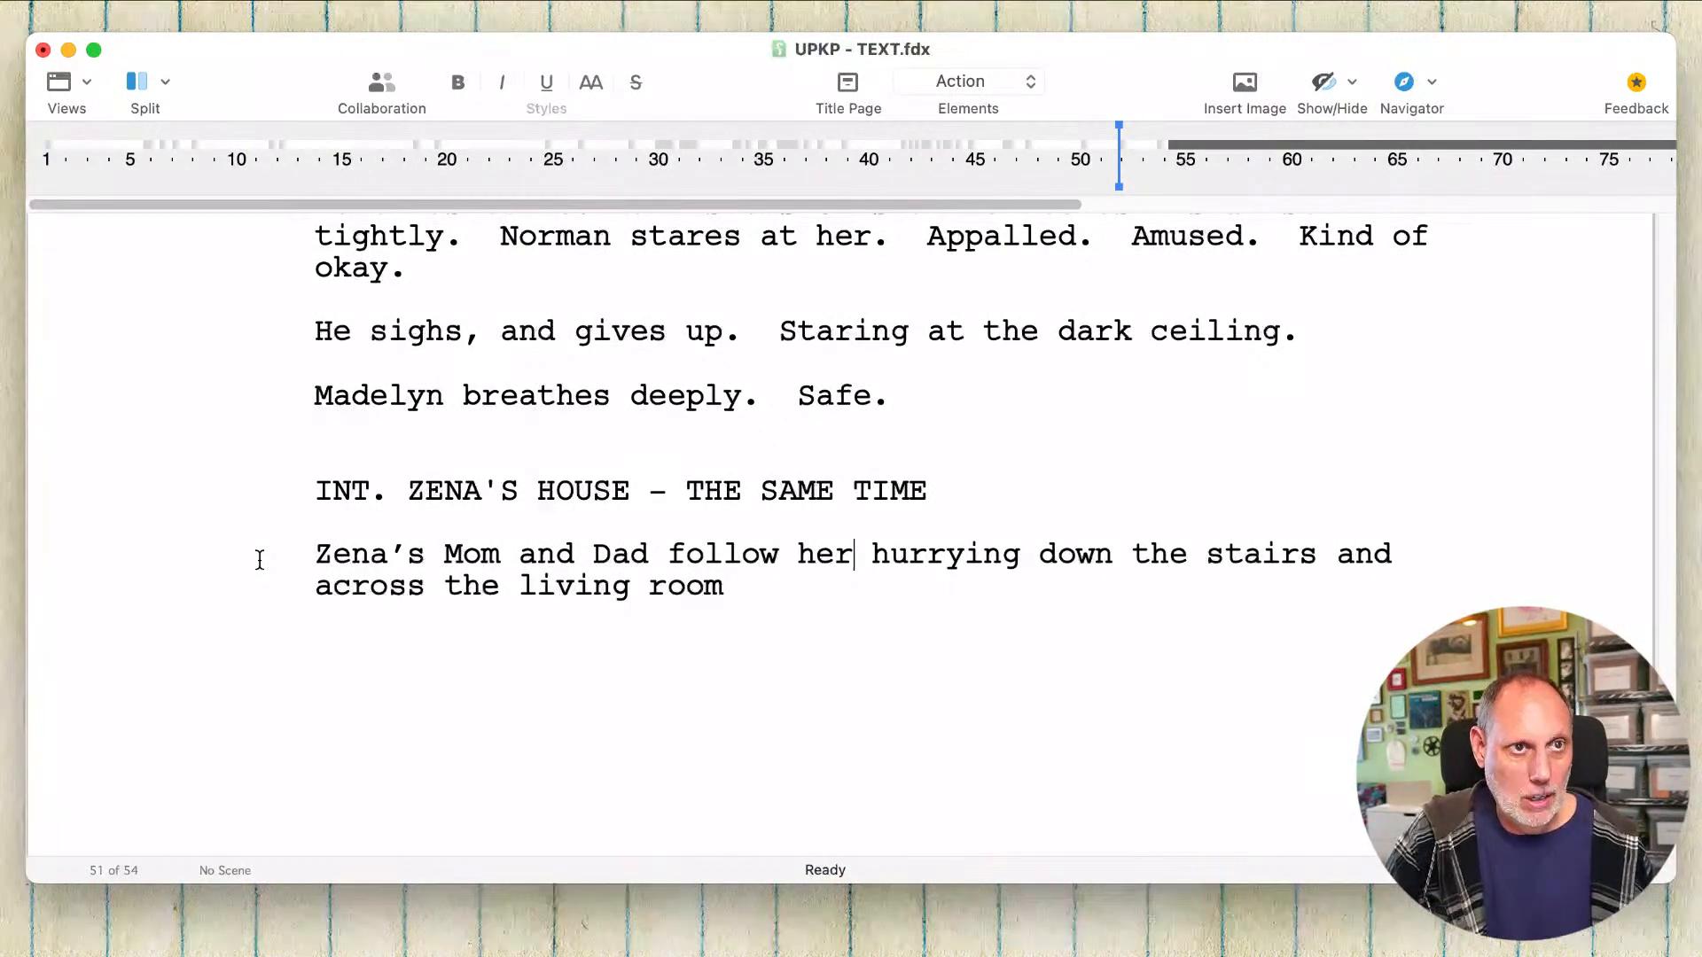
{"action": "double_click", "coordinate": [942, 552]}
{"action": "key", "text": "BackSpace"}
{"action": "key", "text": "BackSpace"}
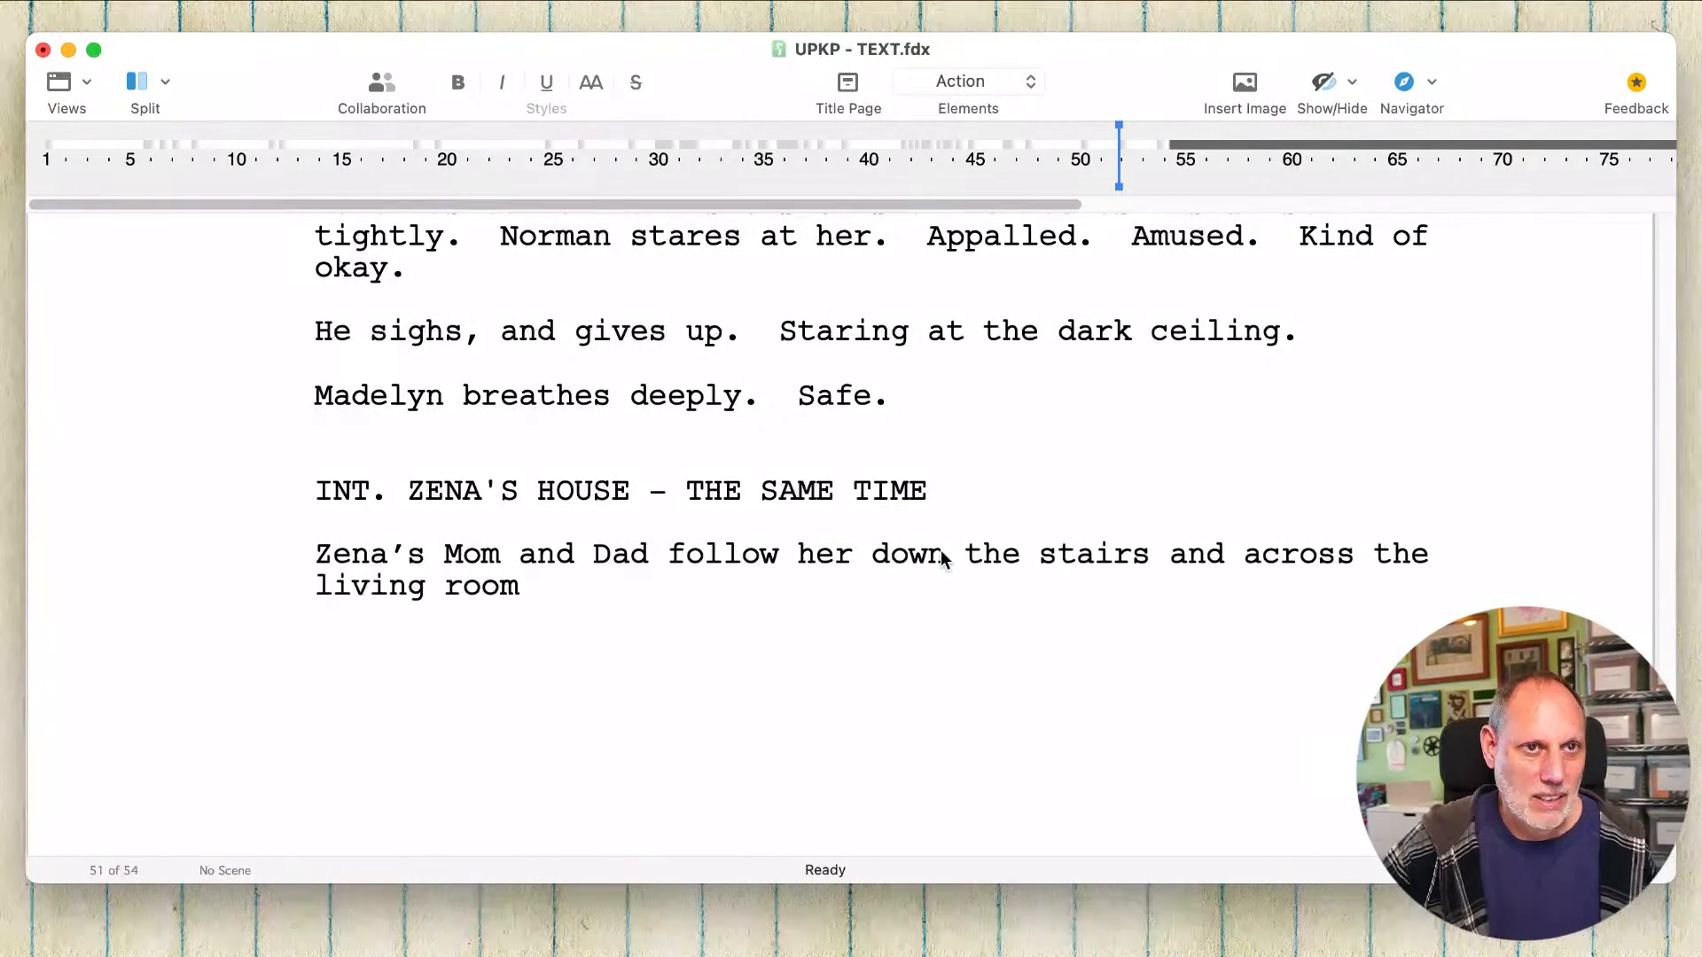
Step: Add "as she leaves," after "living room" at the end of the action line
{"action": "left_click", "coordinate": [933, 597]}
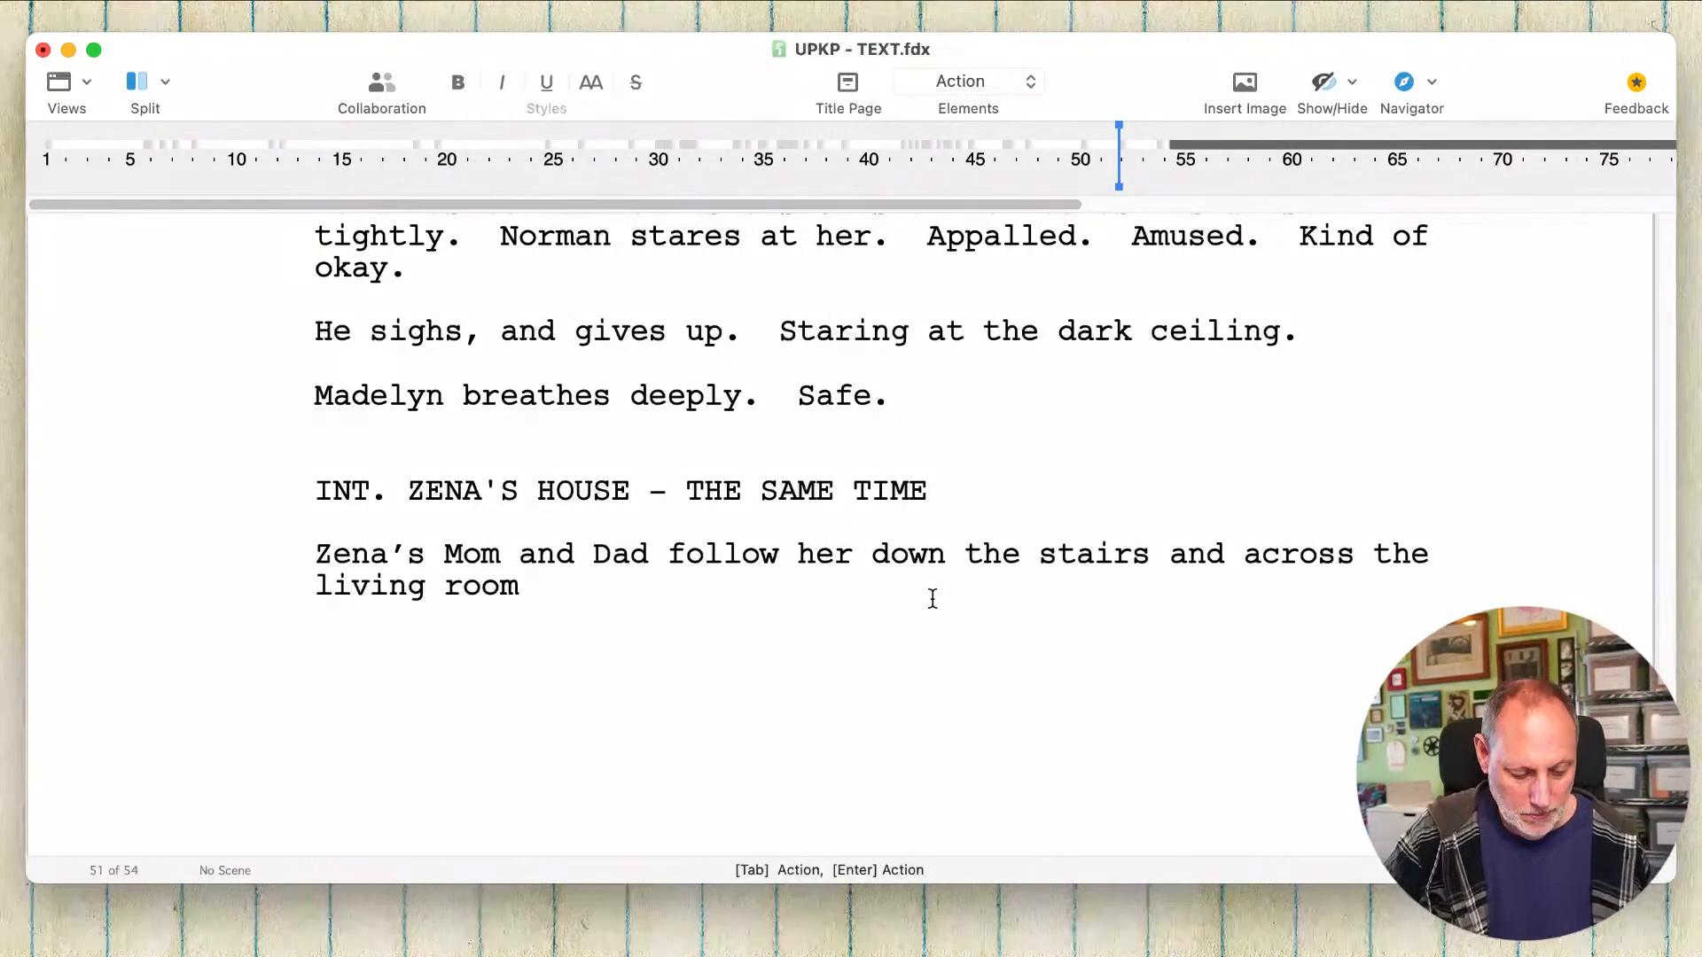
{"action": "type", "text": "as she"}
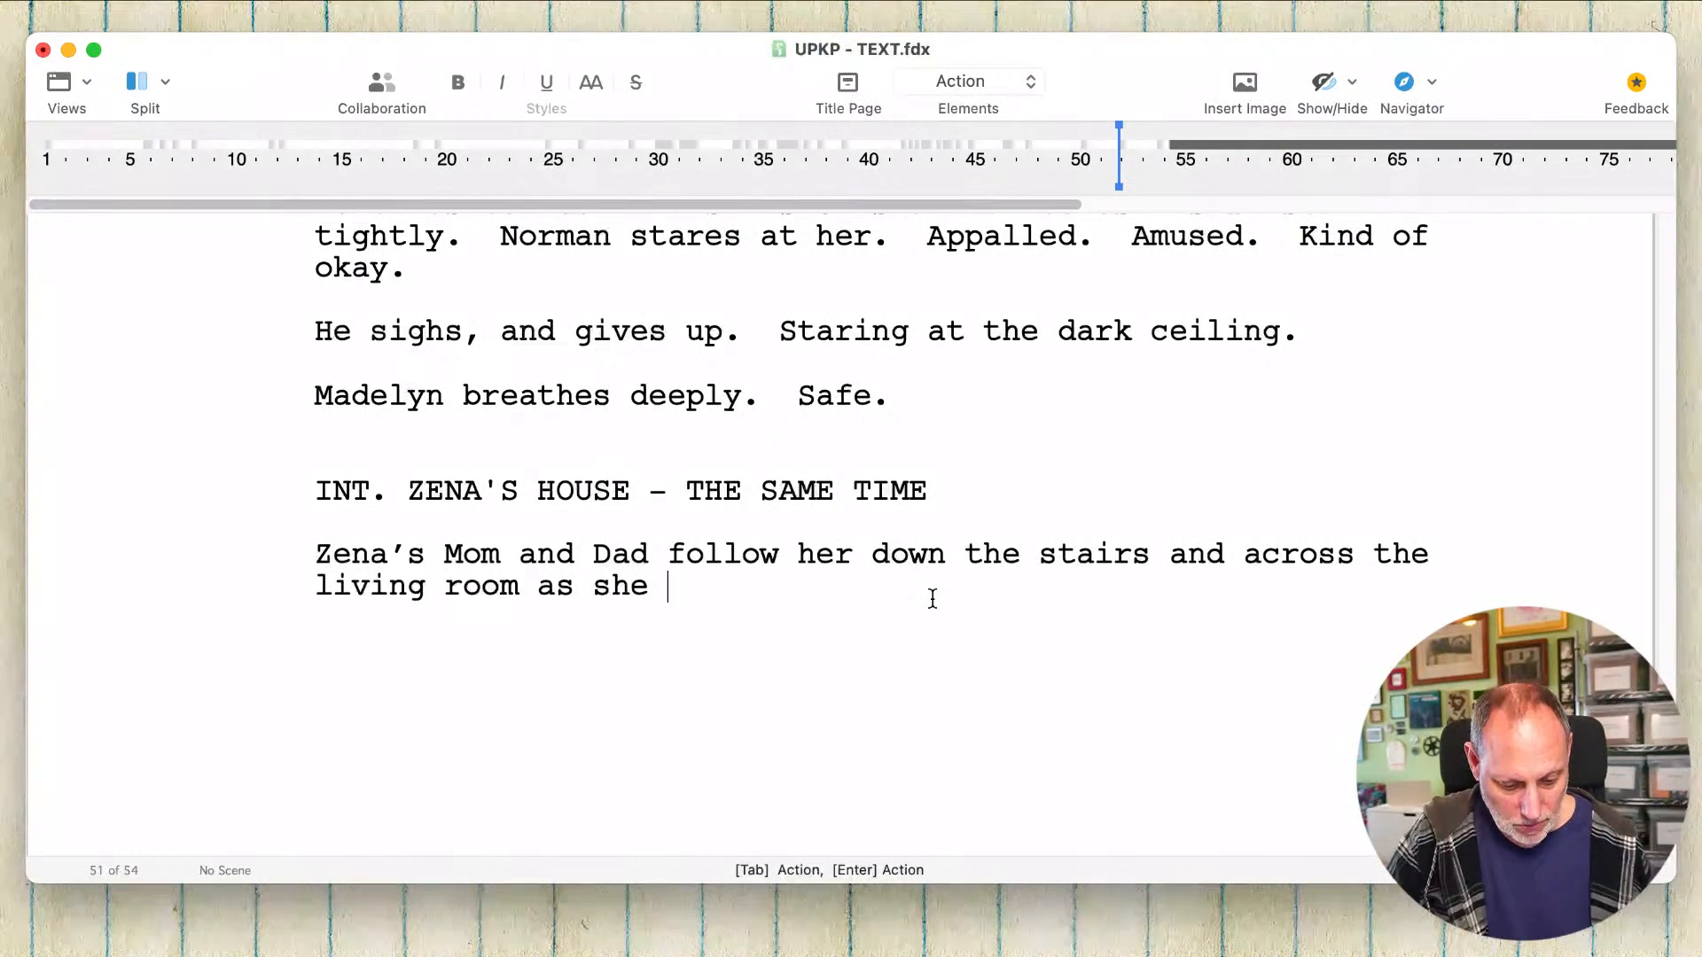
{"action": "type", "text": " leaves"}
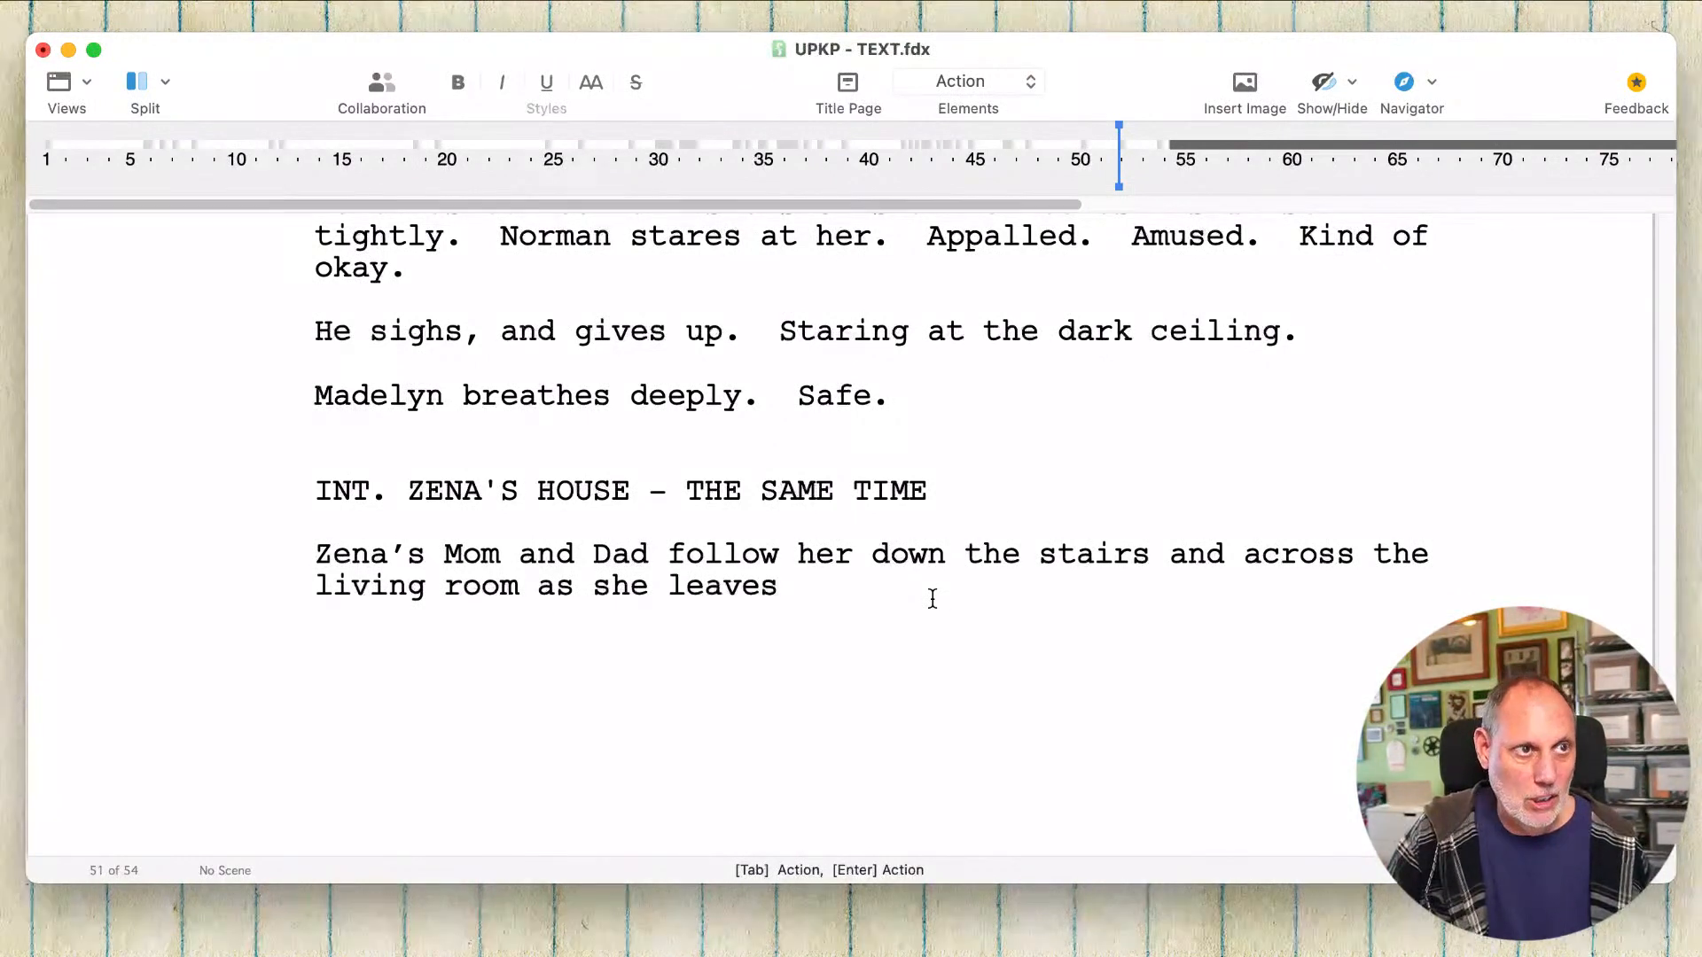
{"action": "type", "text": ","}
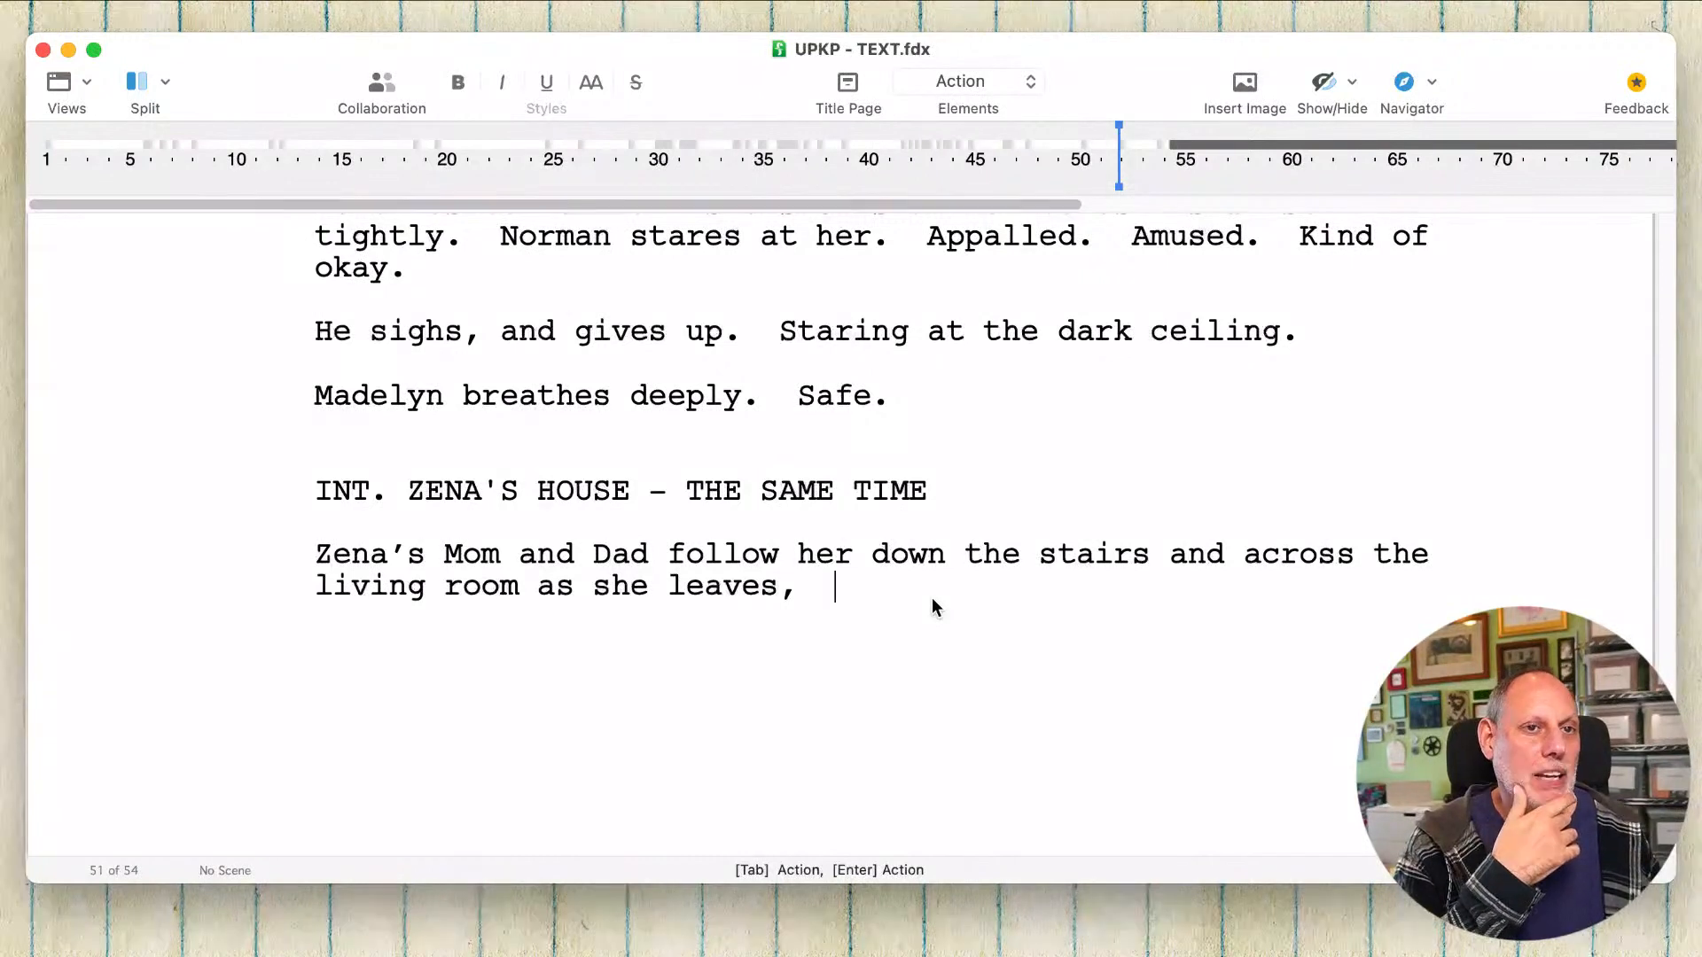
Step: Replace "as she leaves," after "living room" with ", confused." to close the sentence
{"action": "left_click", "coordinate": [891, 557]}
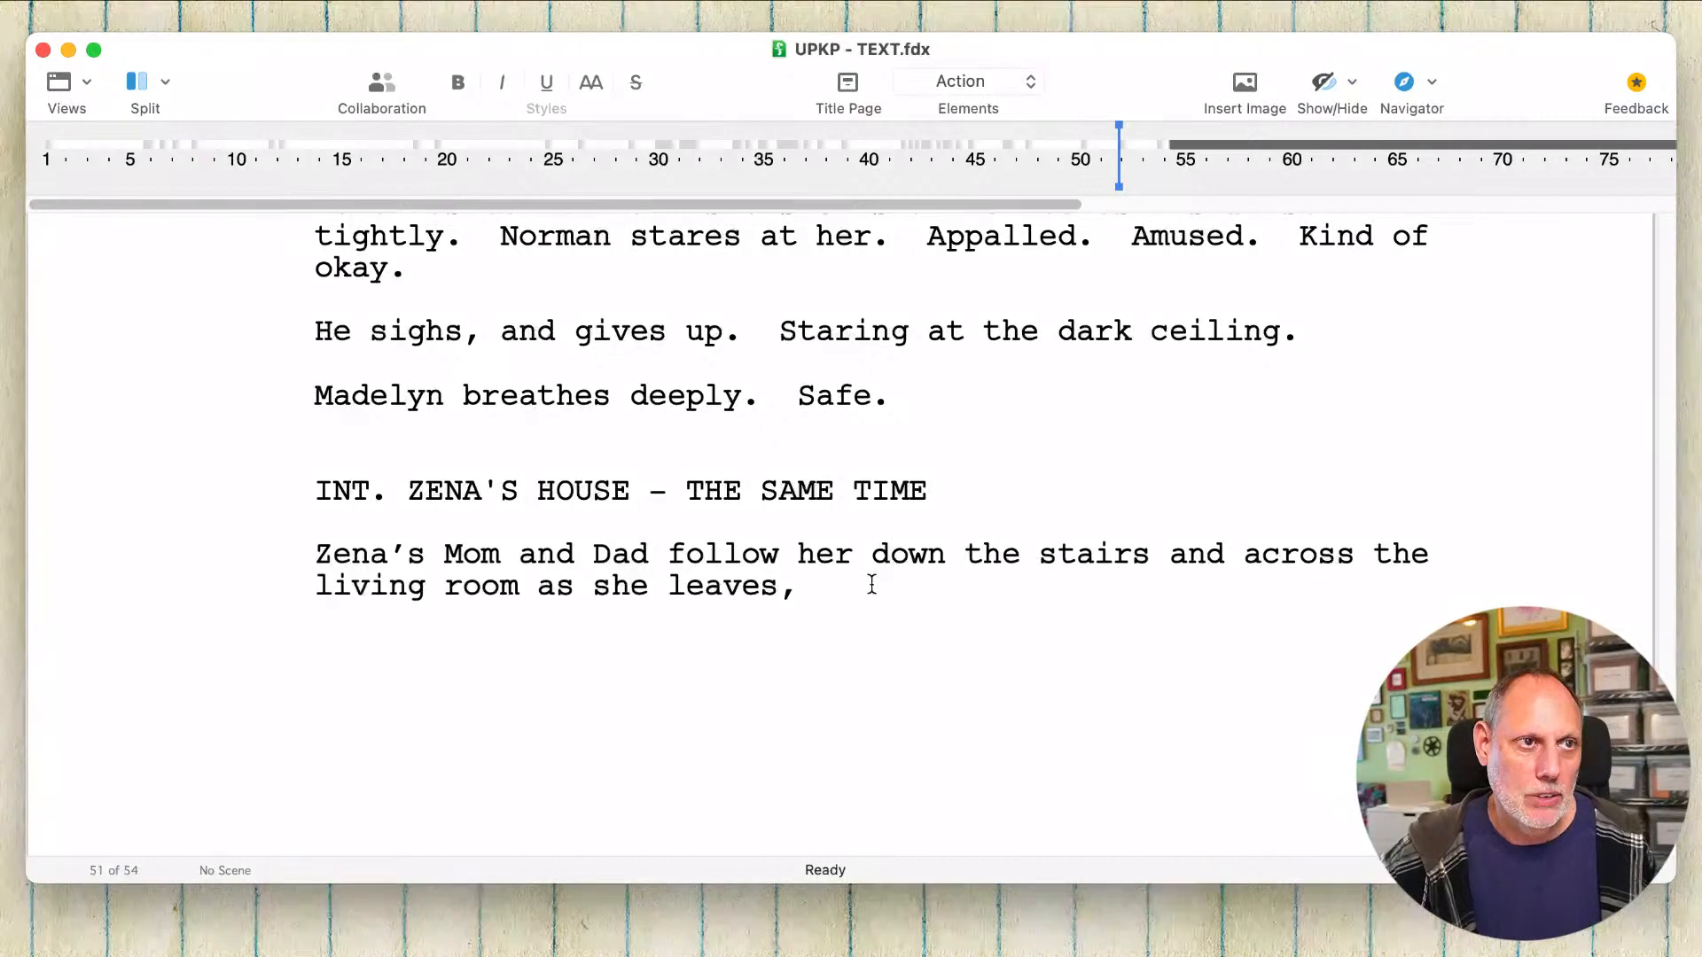
{"action": "left_click", "coordinate": [867, 584]}
{"action": "left_click_drag", "start_coordinate": [865, 584], "coordinate": [525, 585]}
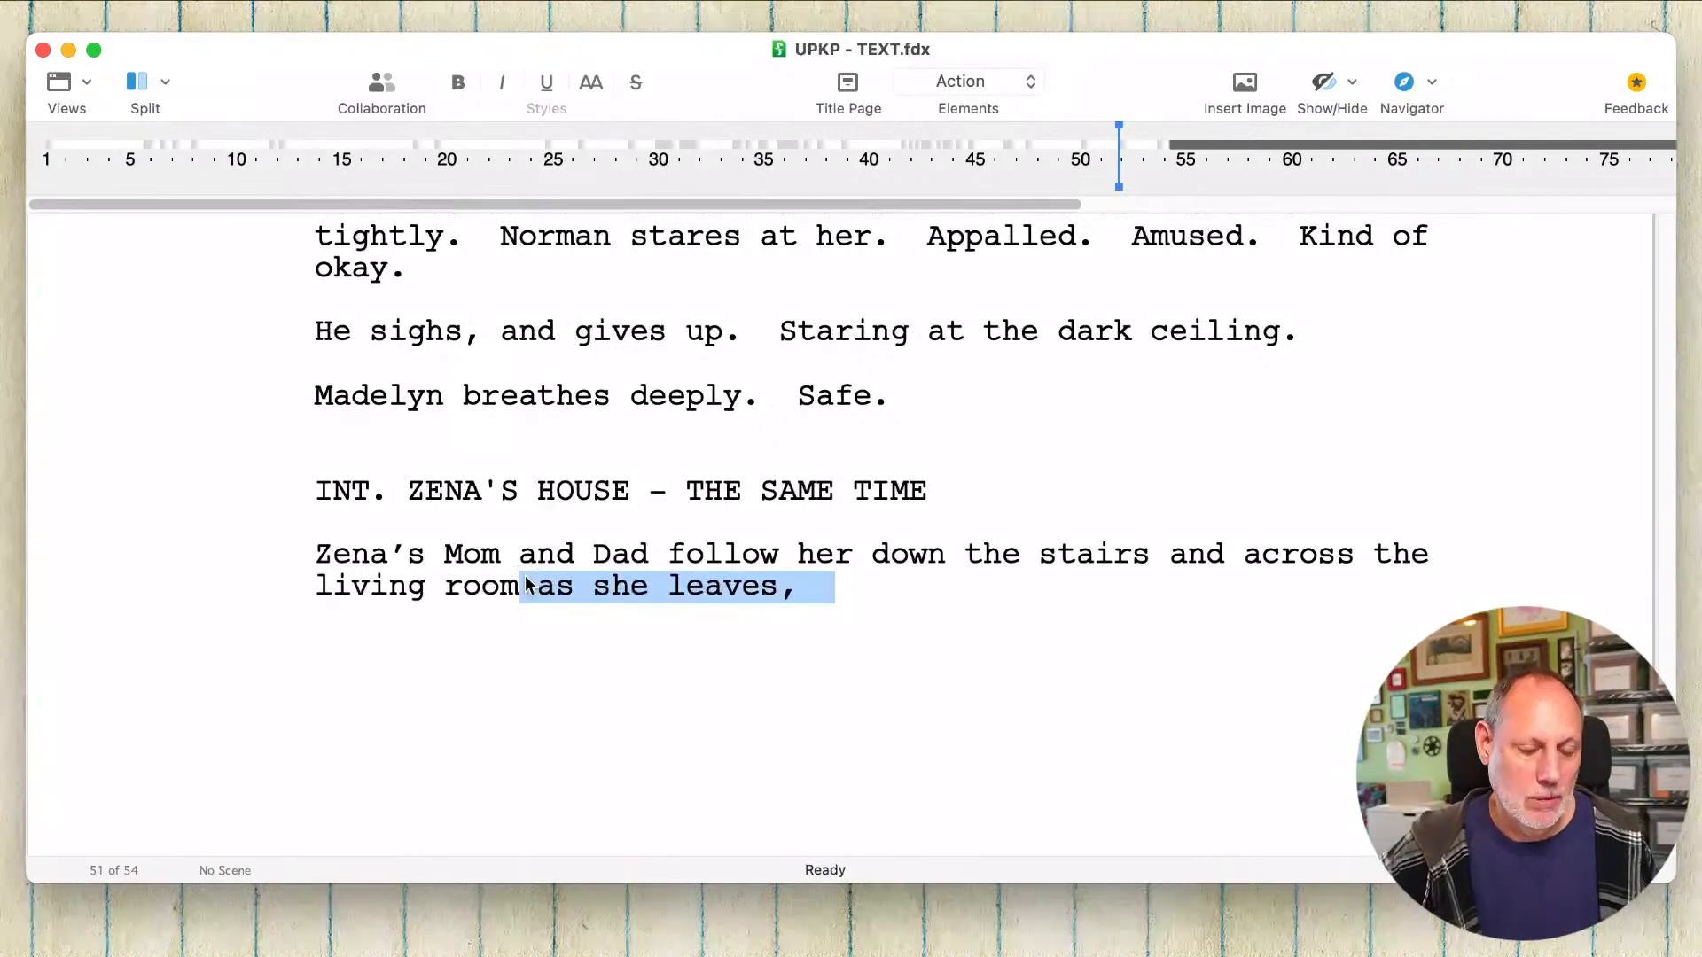
{"action": "type", "text": "; confused"}
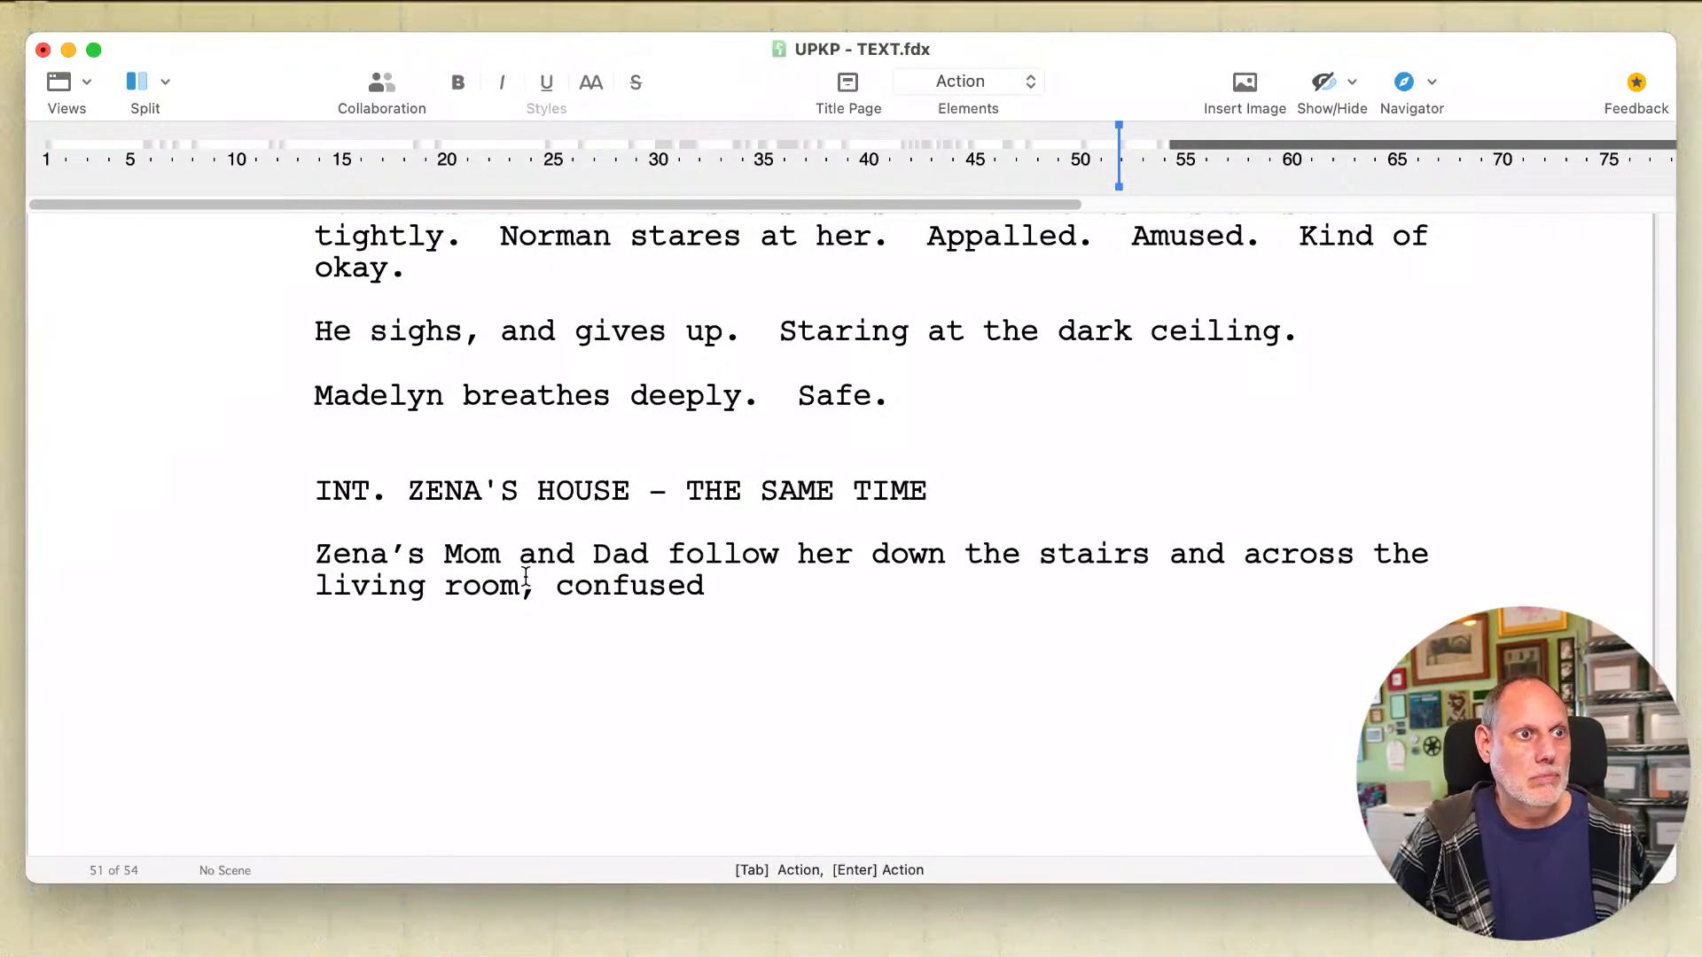
{"action": "type", "text": "."}
Step: Start a second sentence after "confused." with "The wheels of her expensive suitcase ar"
{"action": "type", "text": "Th"}
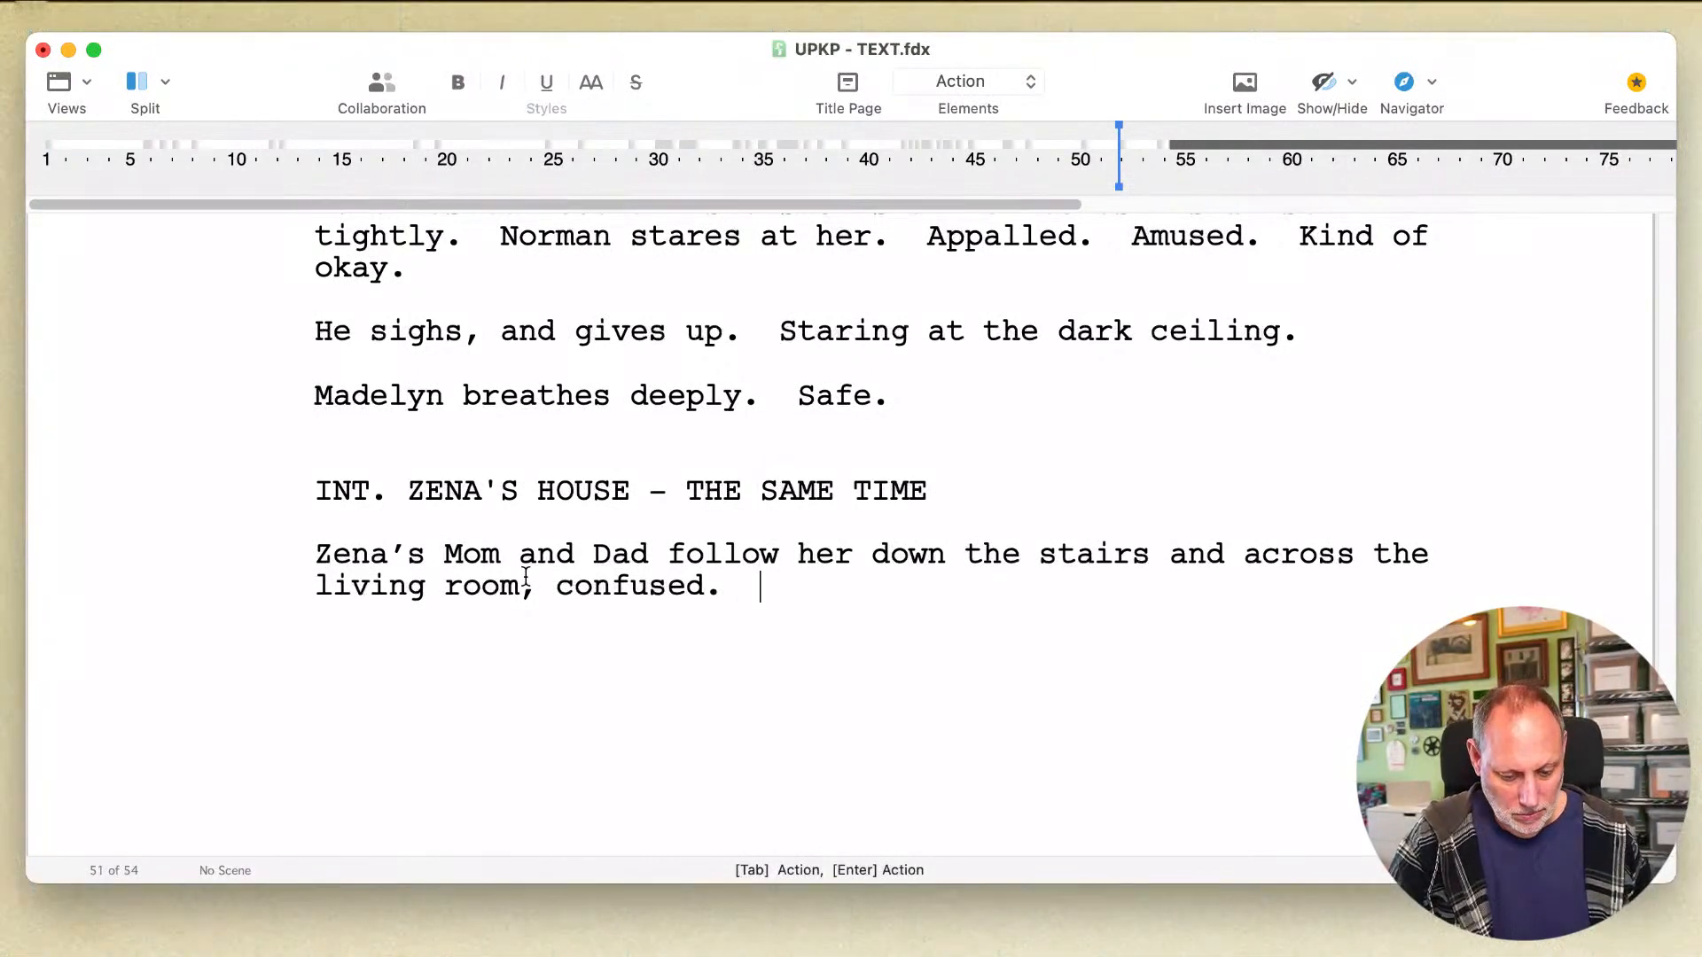
{"action": "type", "text": "e"}
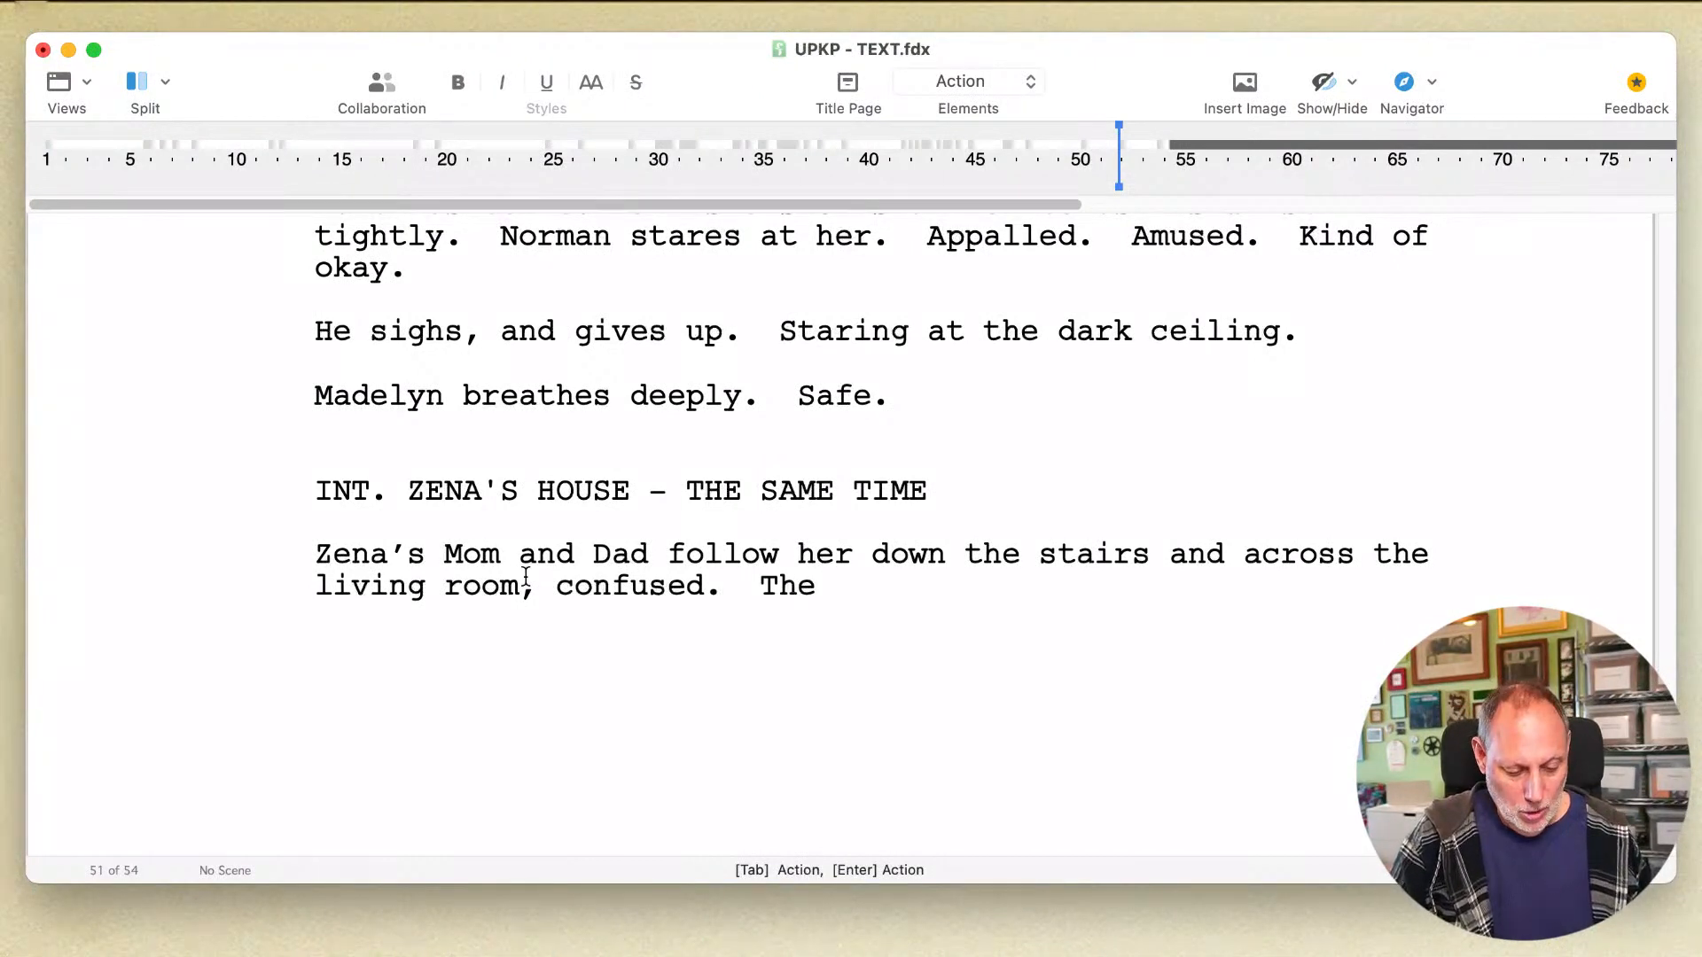
{"action": "type", "text": " wheels of her"}
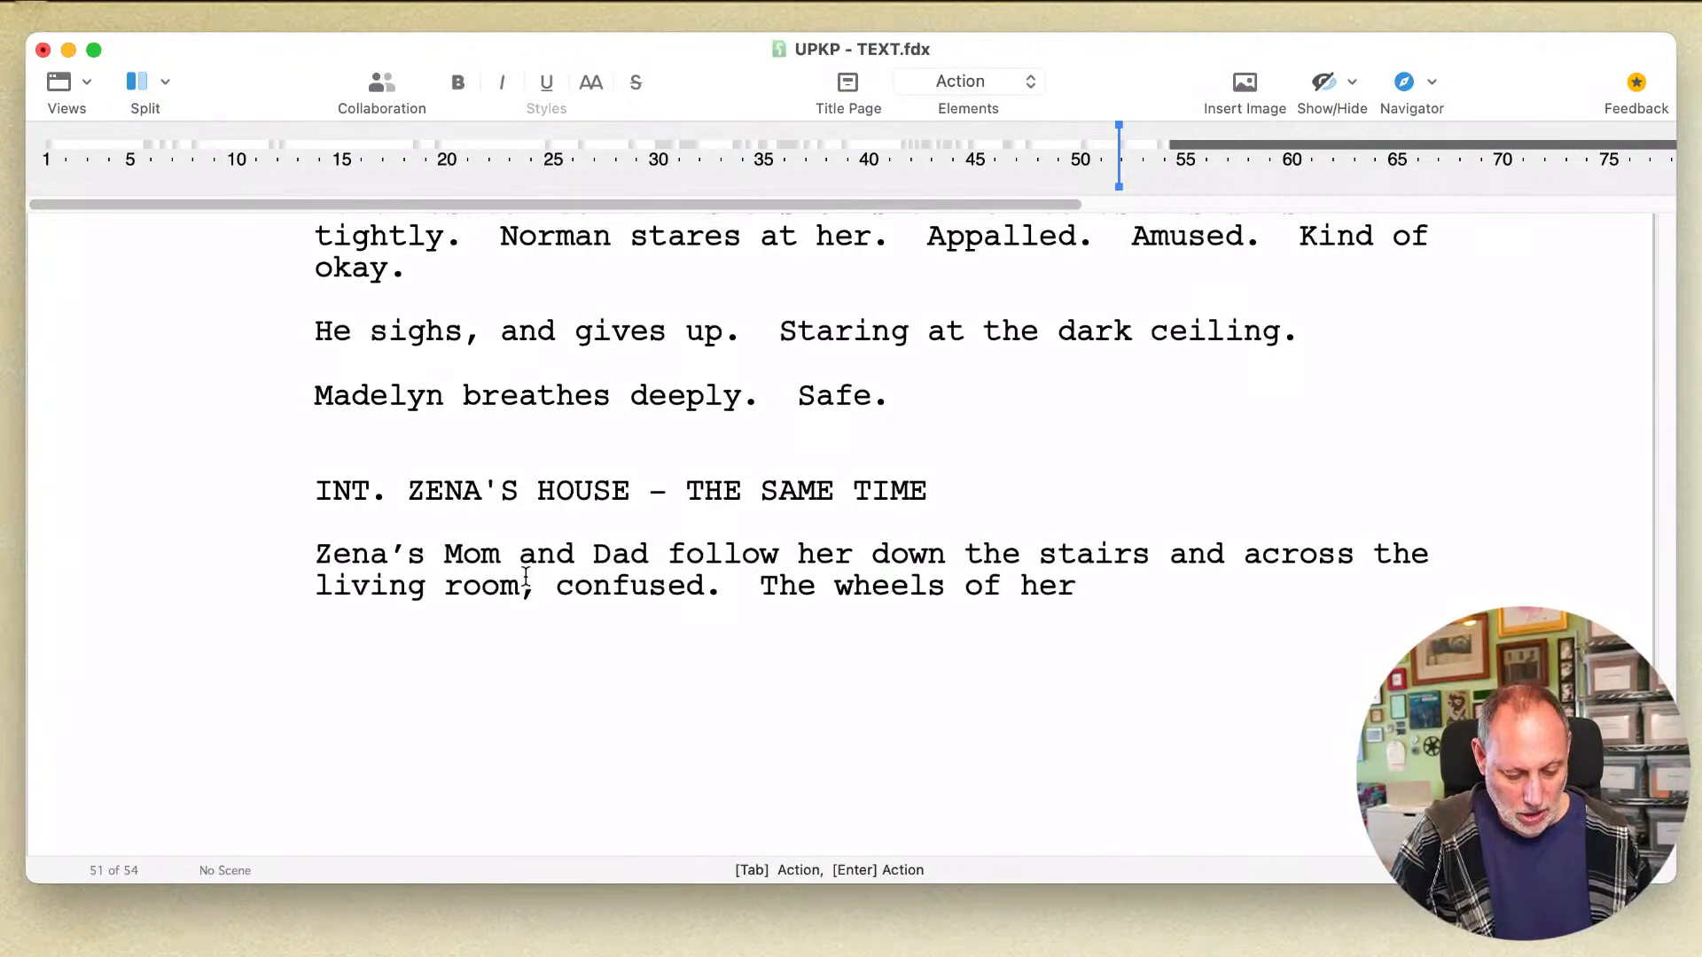
{"action": "type", "text": " expensive"}
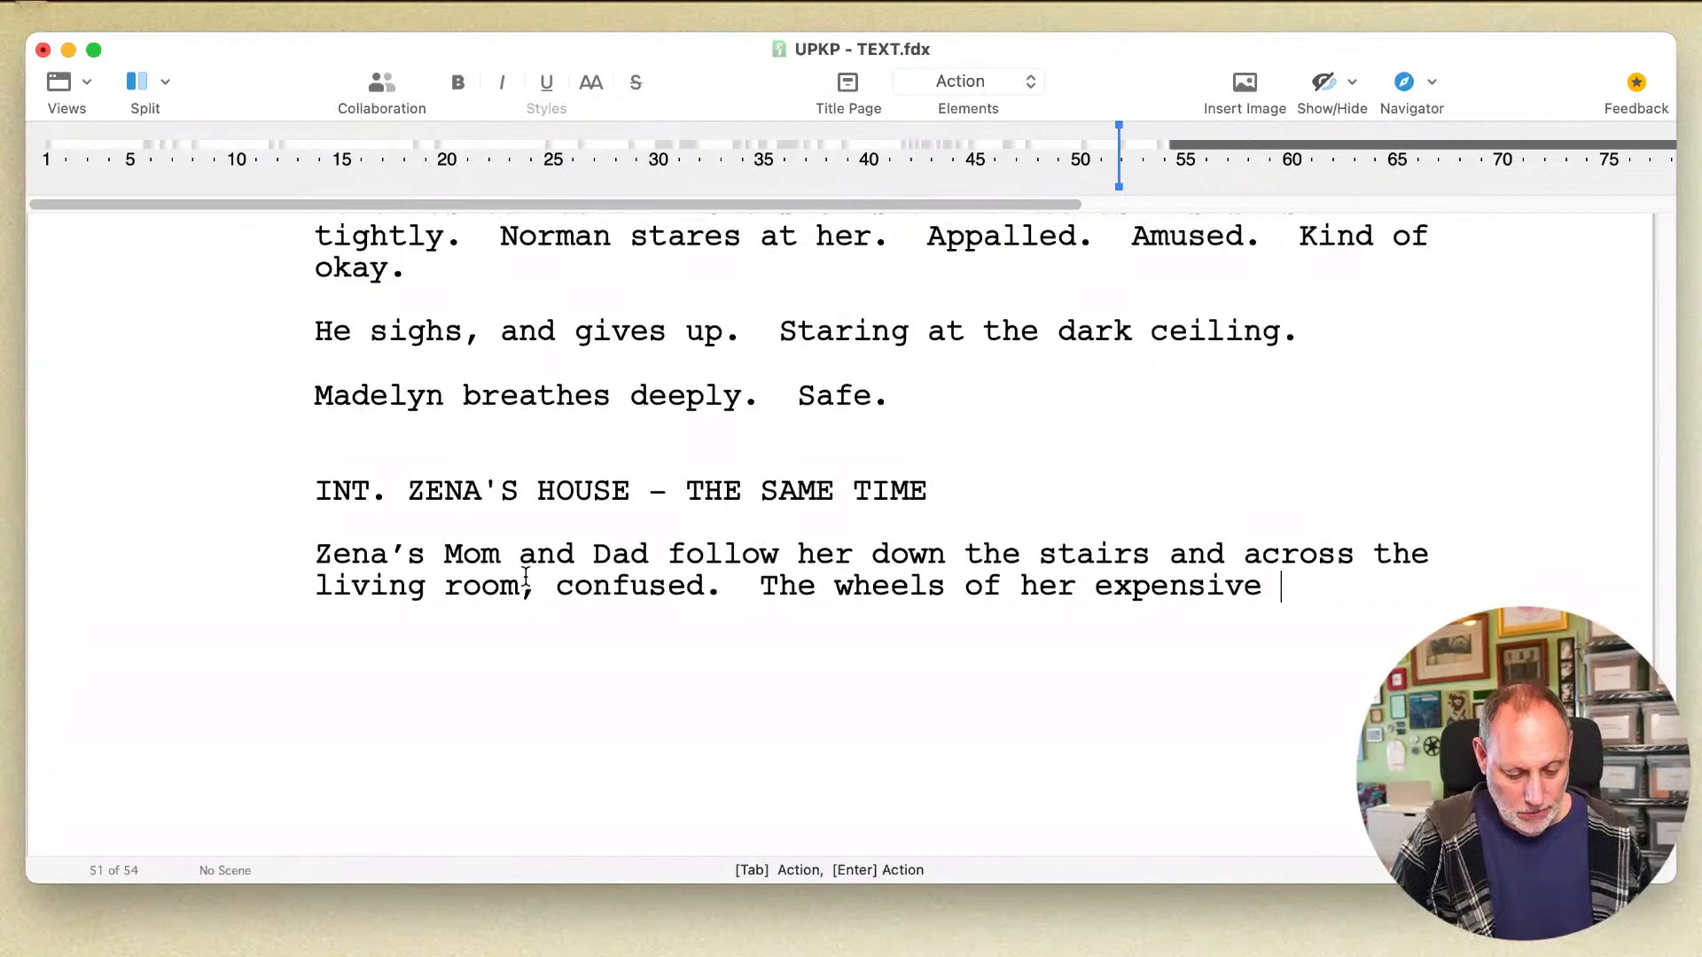
{"action": "type", "text": " suitcase"}
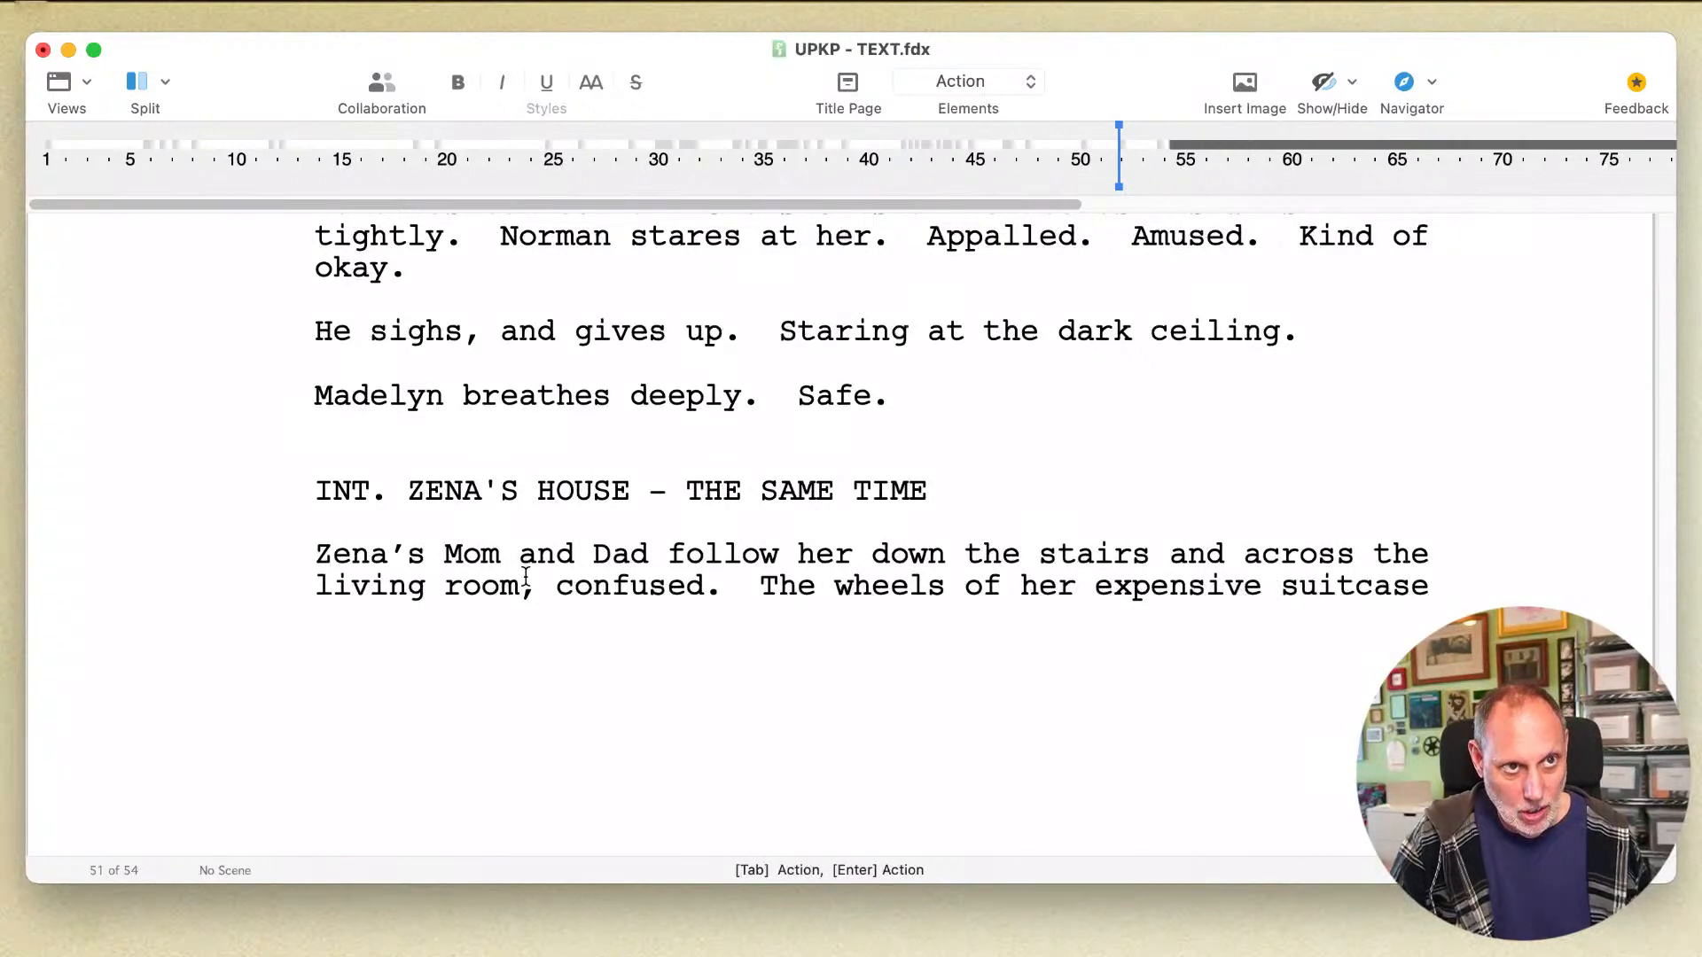
{"action": "type", "text": " ar"}
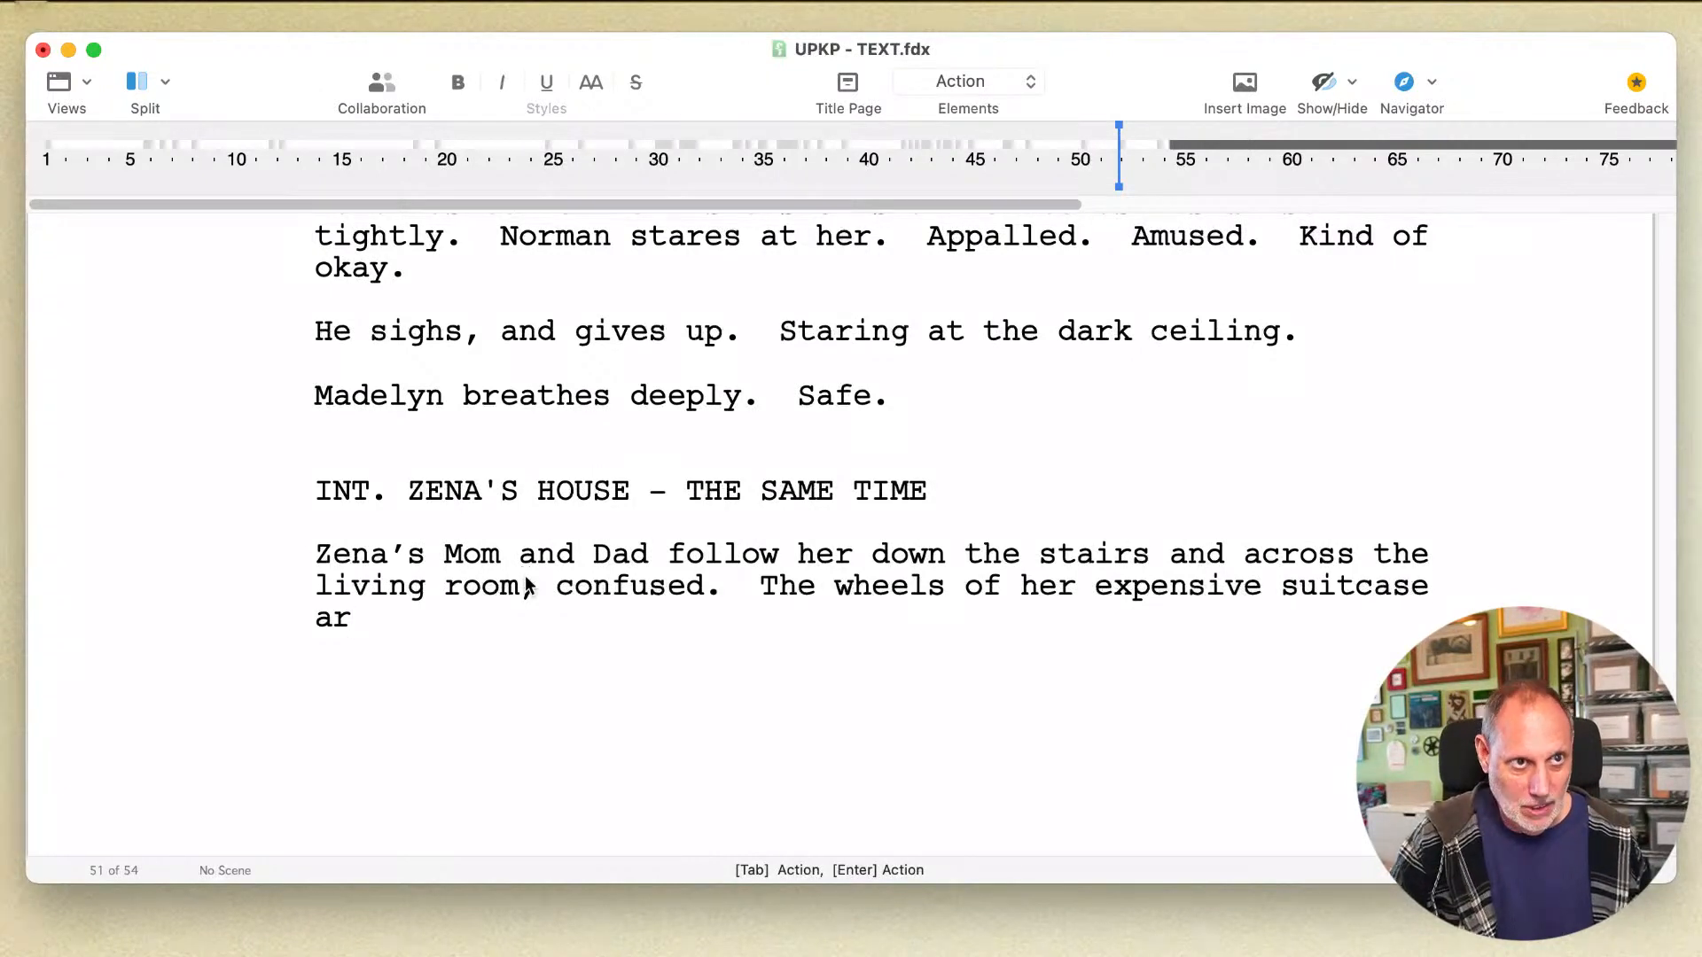
Step: Replace "The" before "wheels" with "They have to shout, partly because she's moving fast and partly because the"
{"action": "double_click", "coordinate": [780, 586]}
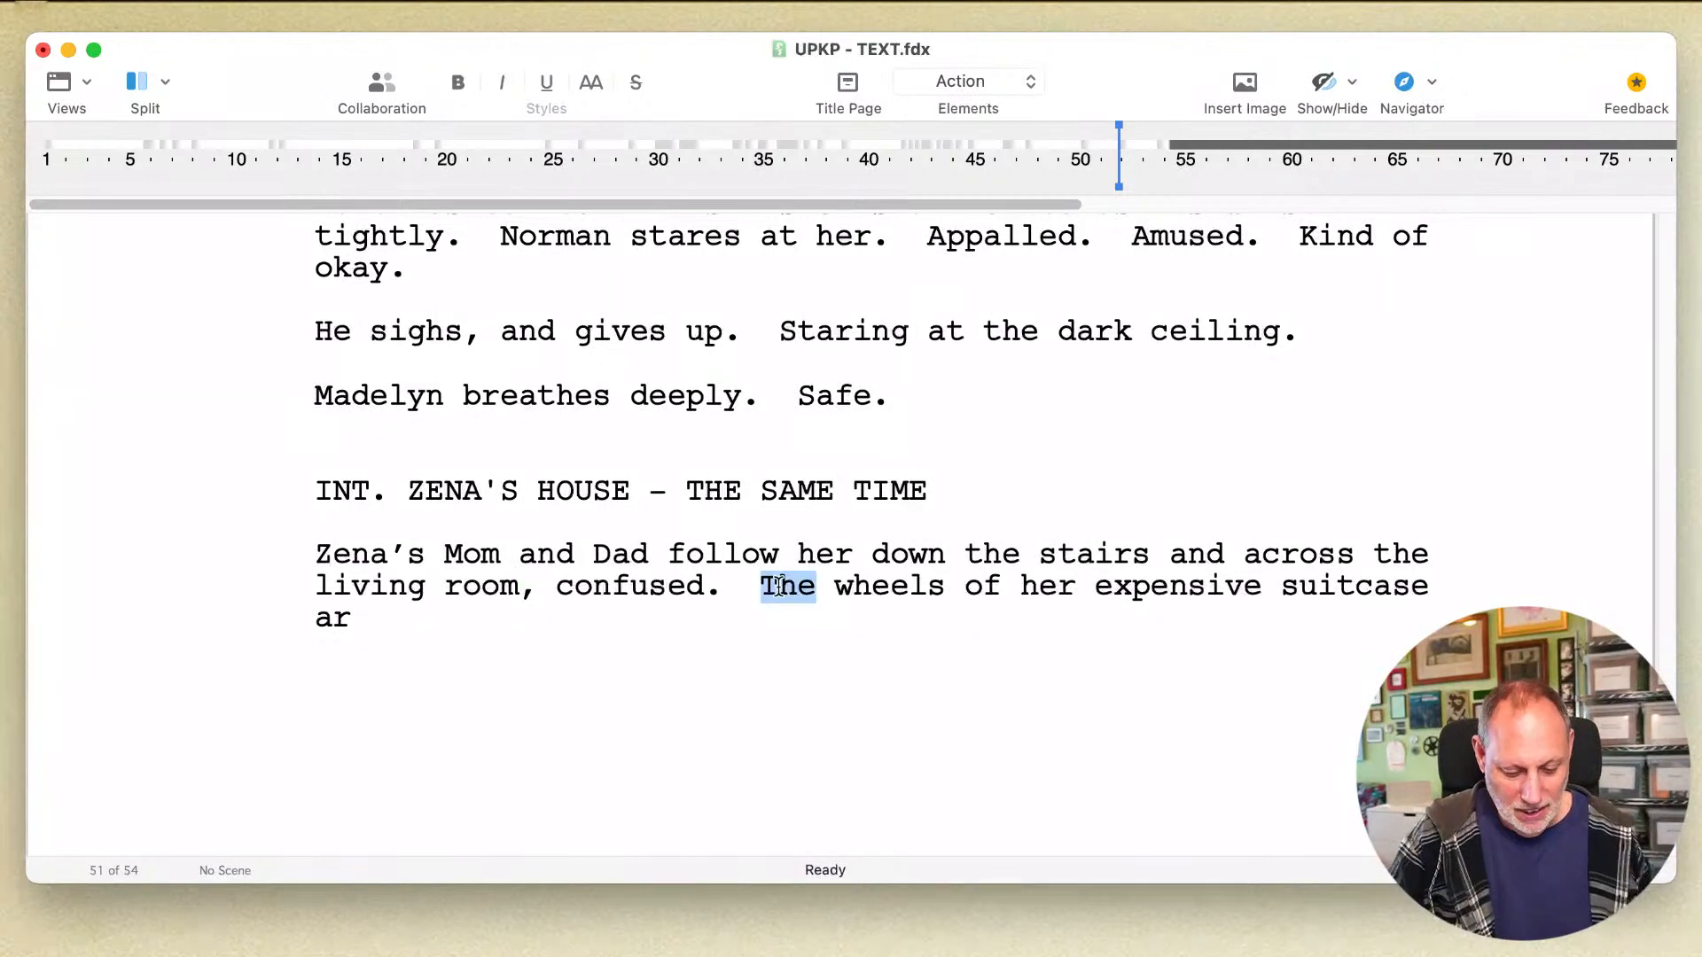
{"action": "type", "text": "They have to shout"}
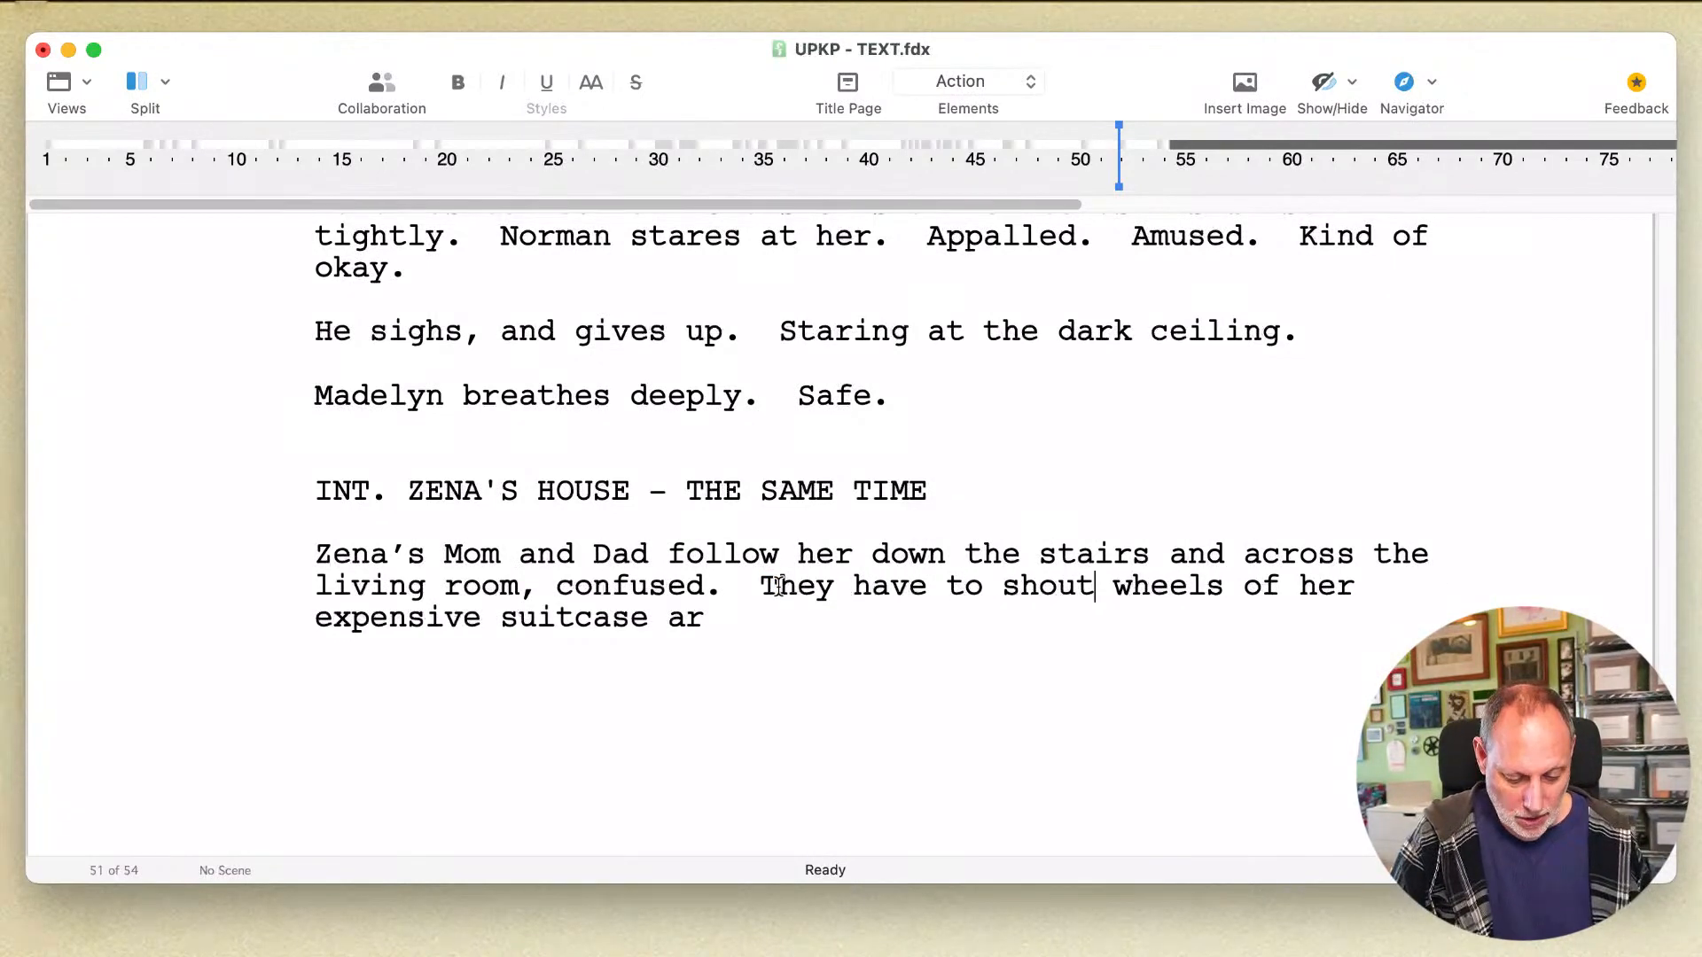
{"action": "type", "text": ", partly bec"}
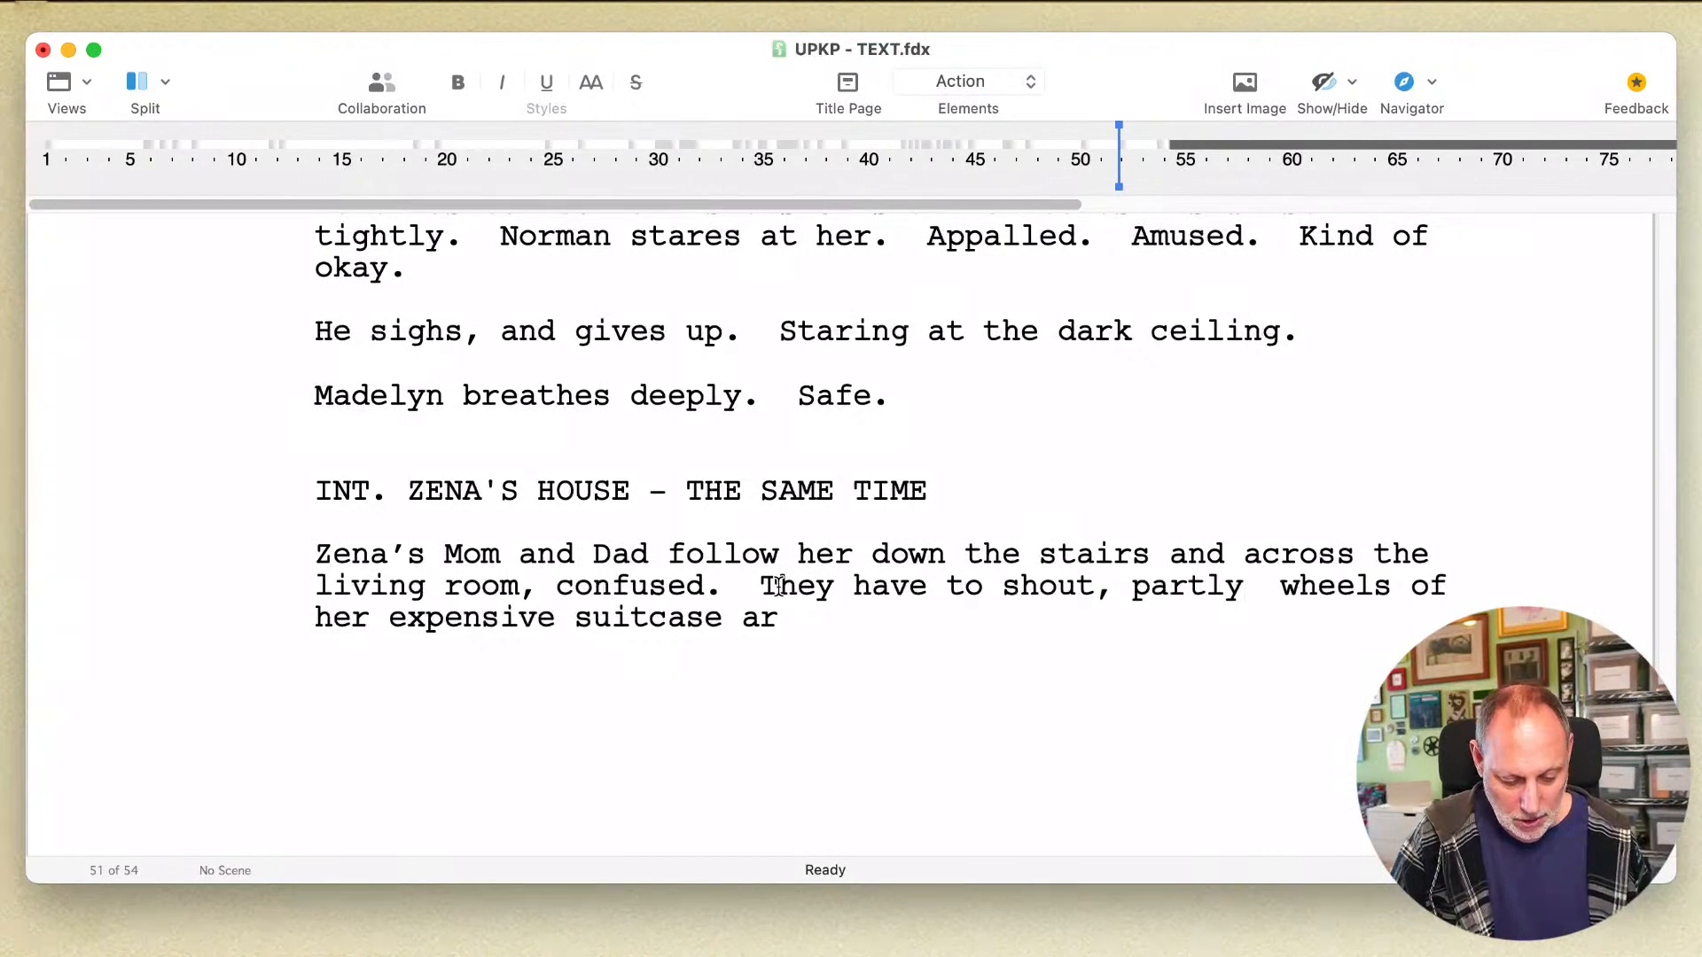
{"action": "type", "text": "ause she's moving"}
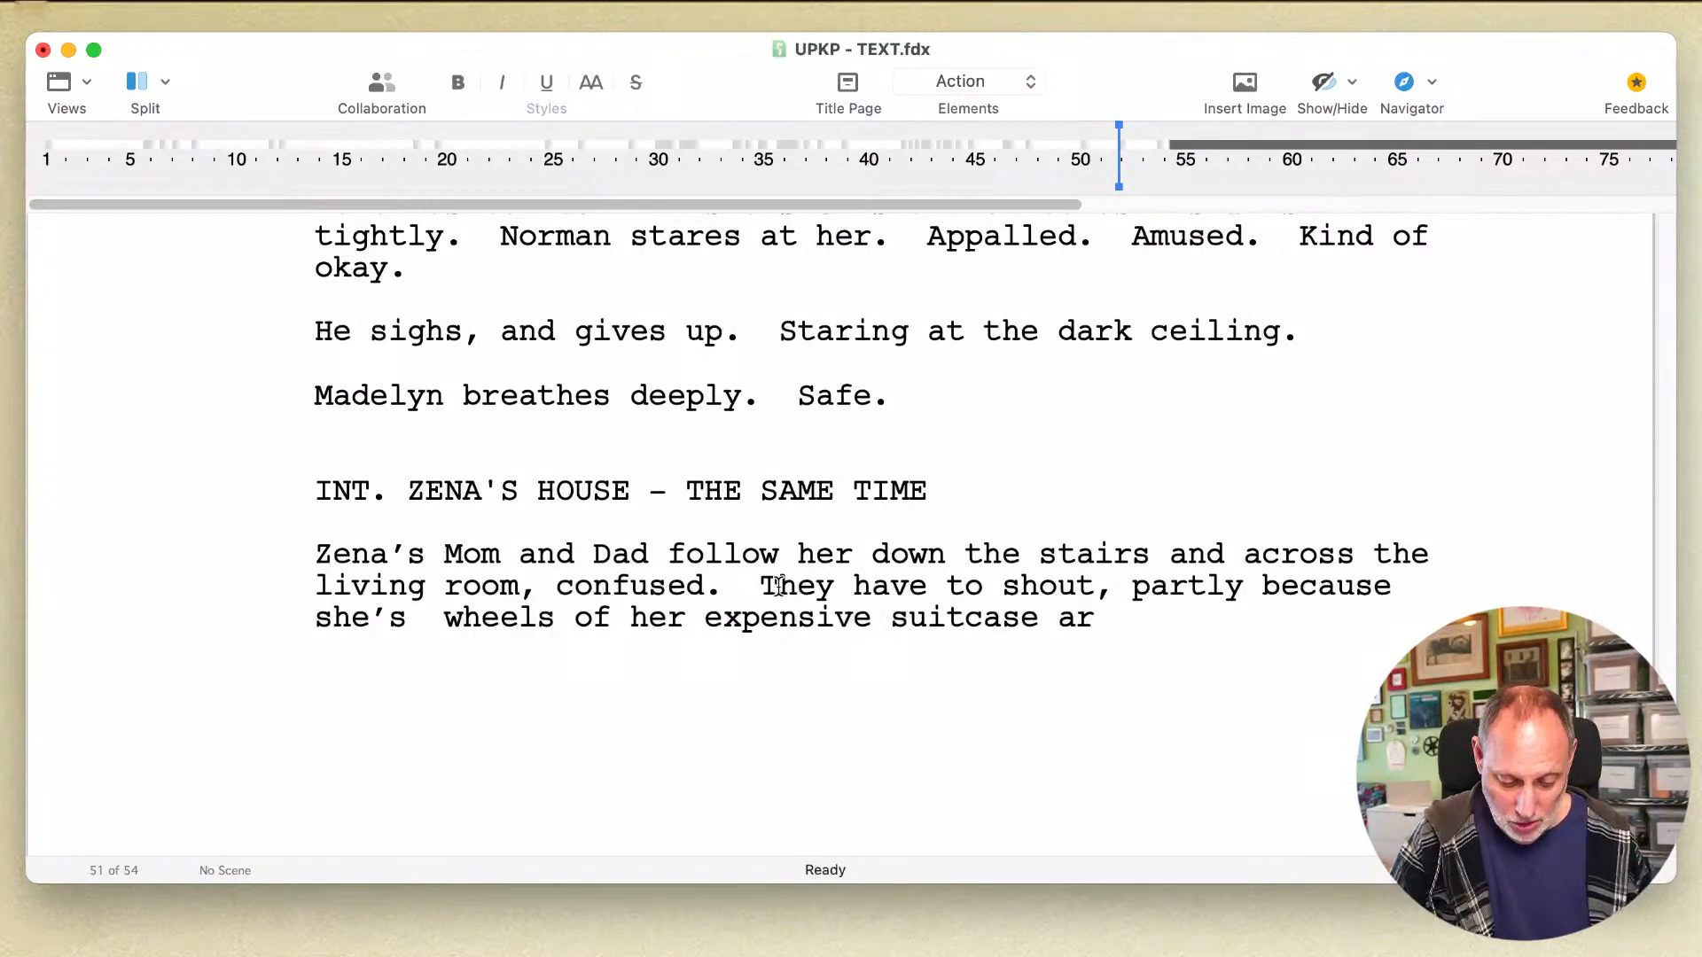
{"action": "type", "text": " fast and par"}
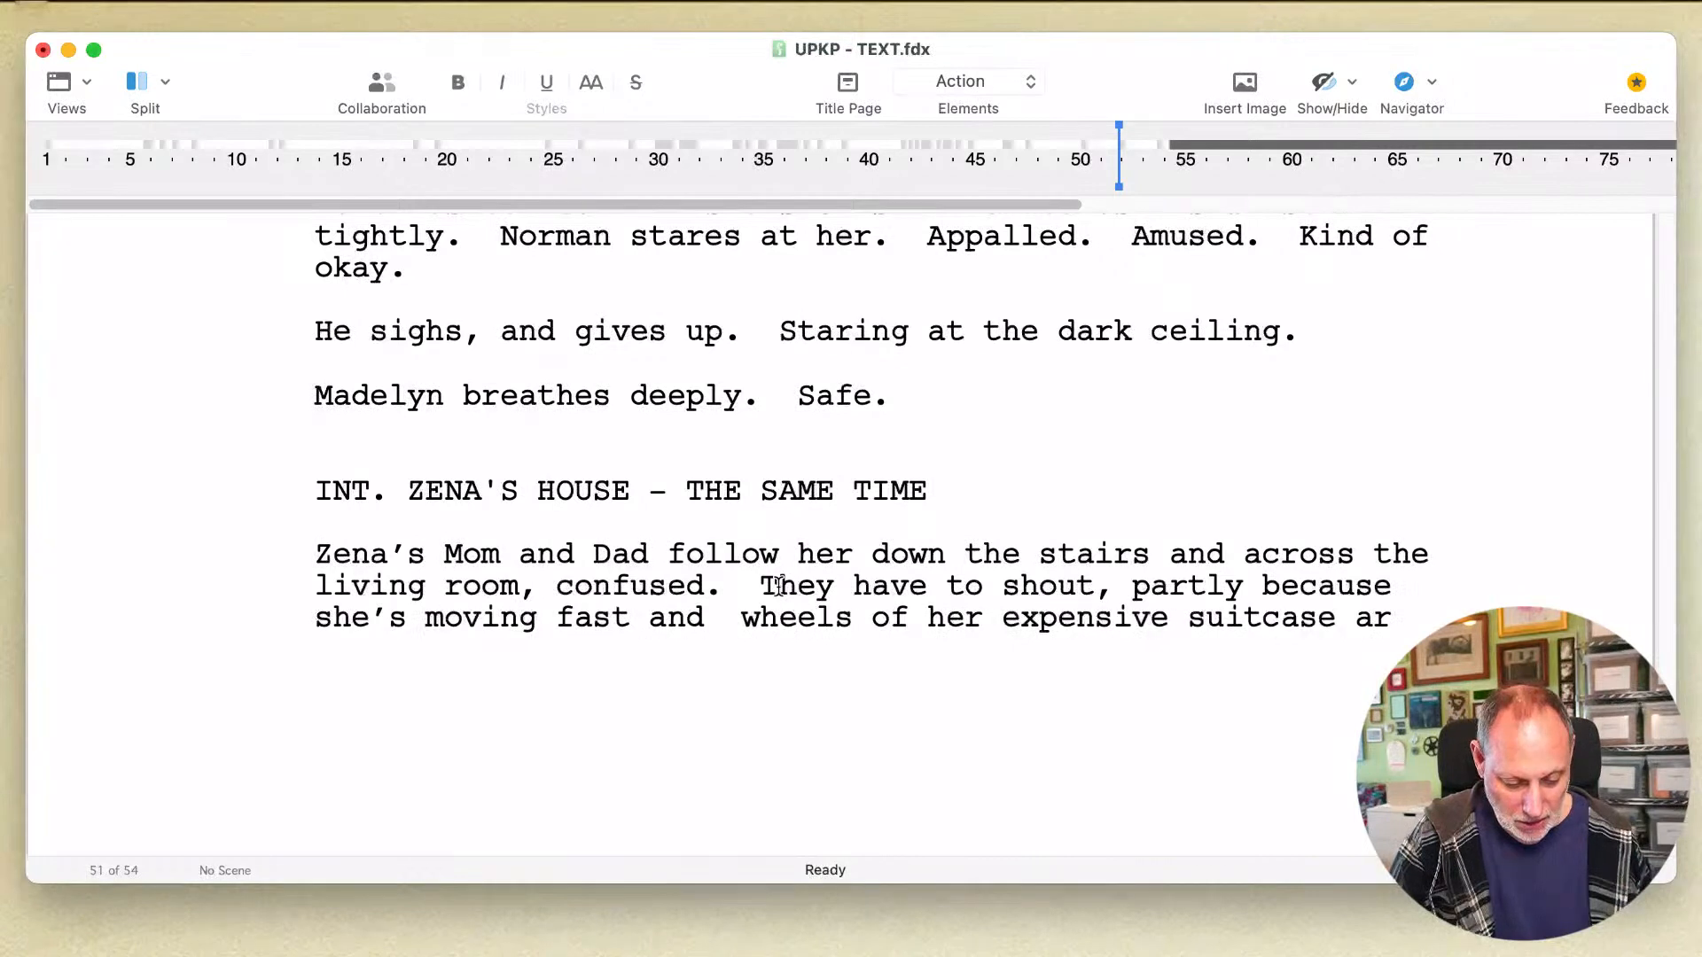
{"action": "type", "text": "tly because"}
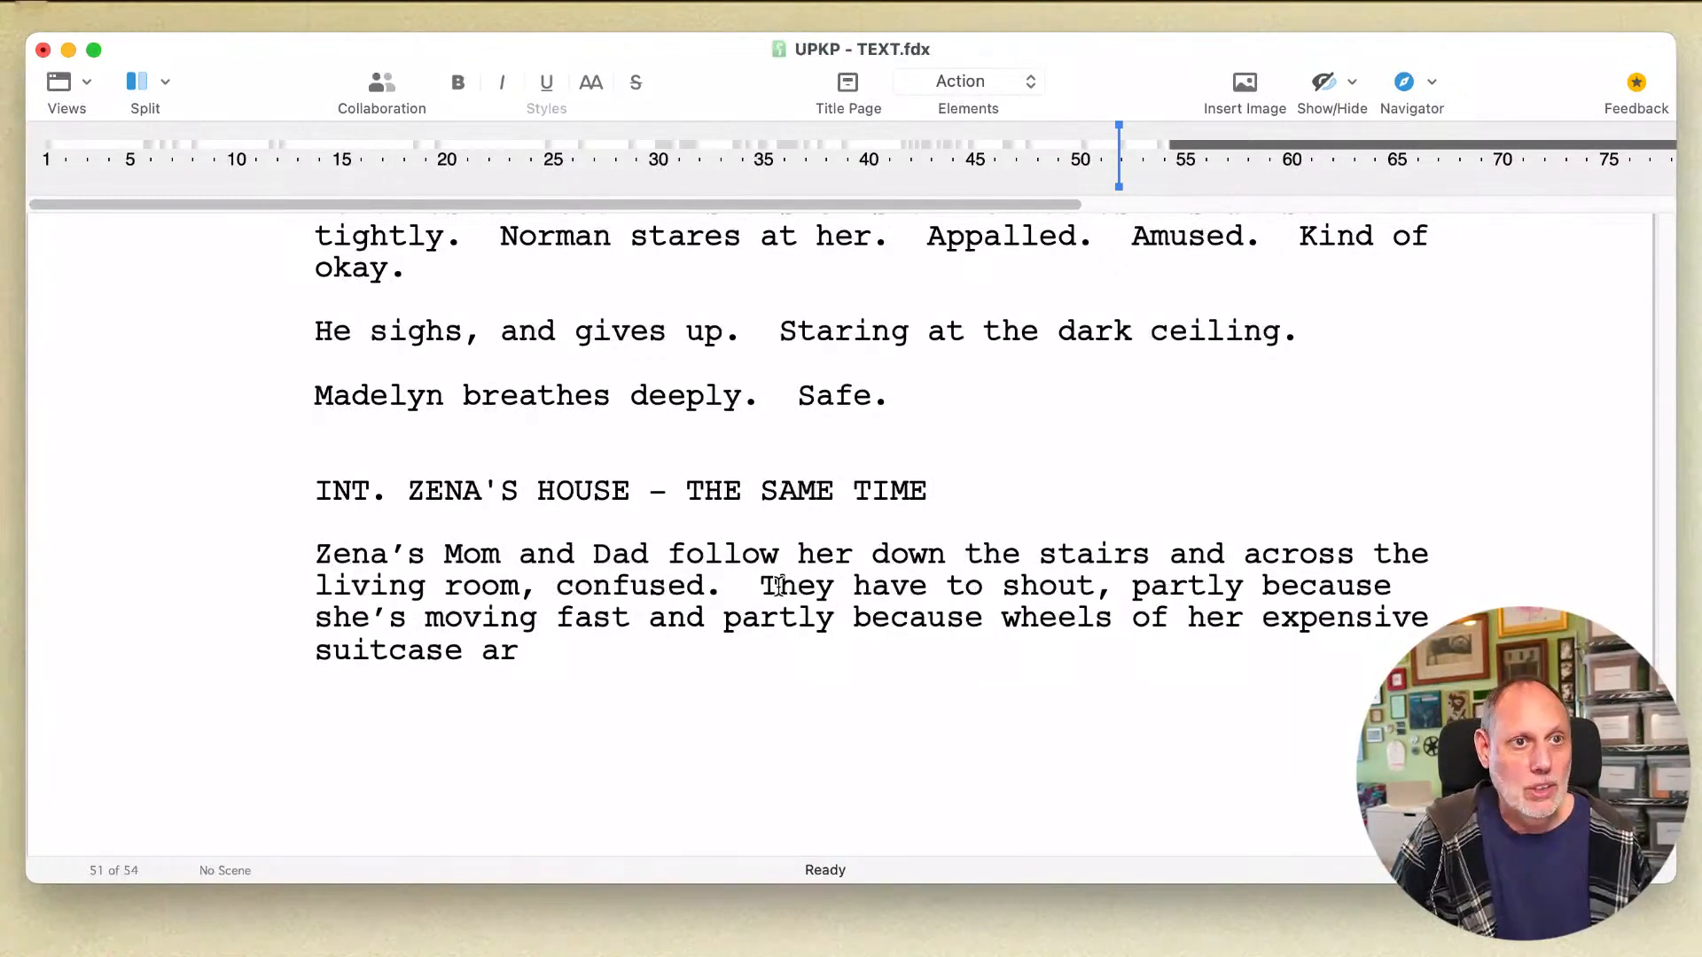
{"action": "type", "text": " the"}
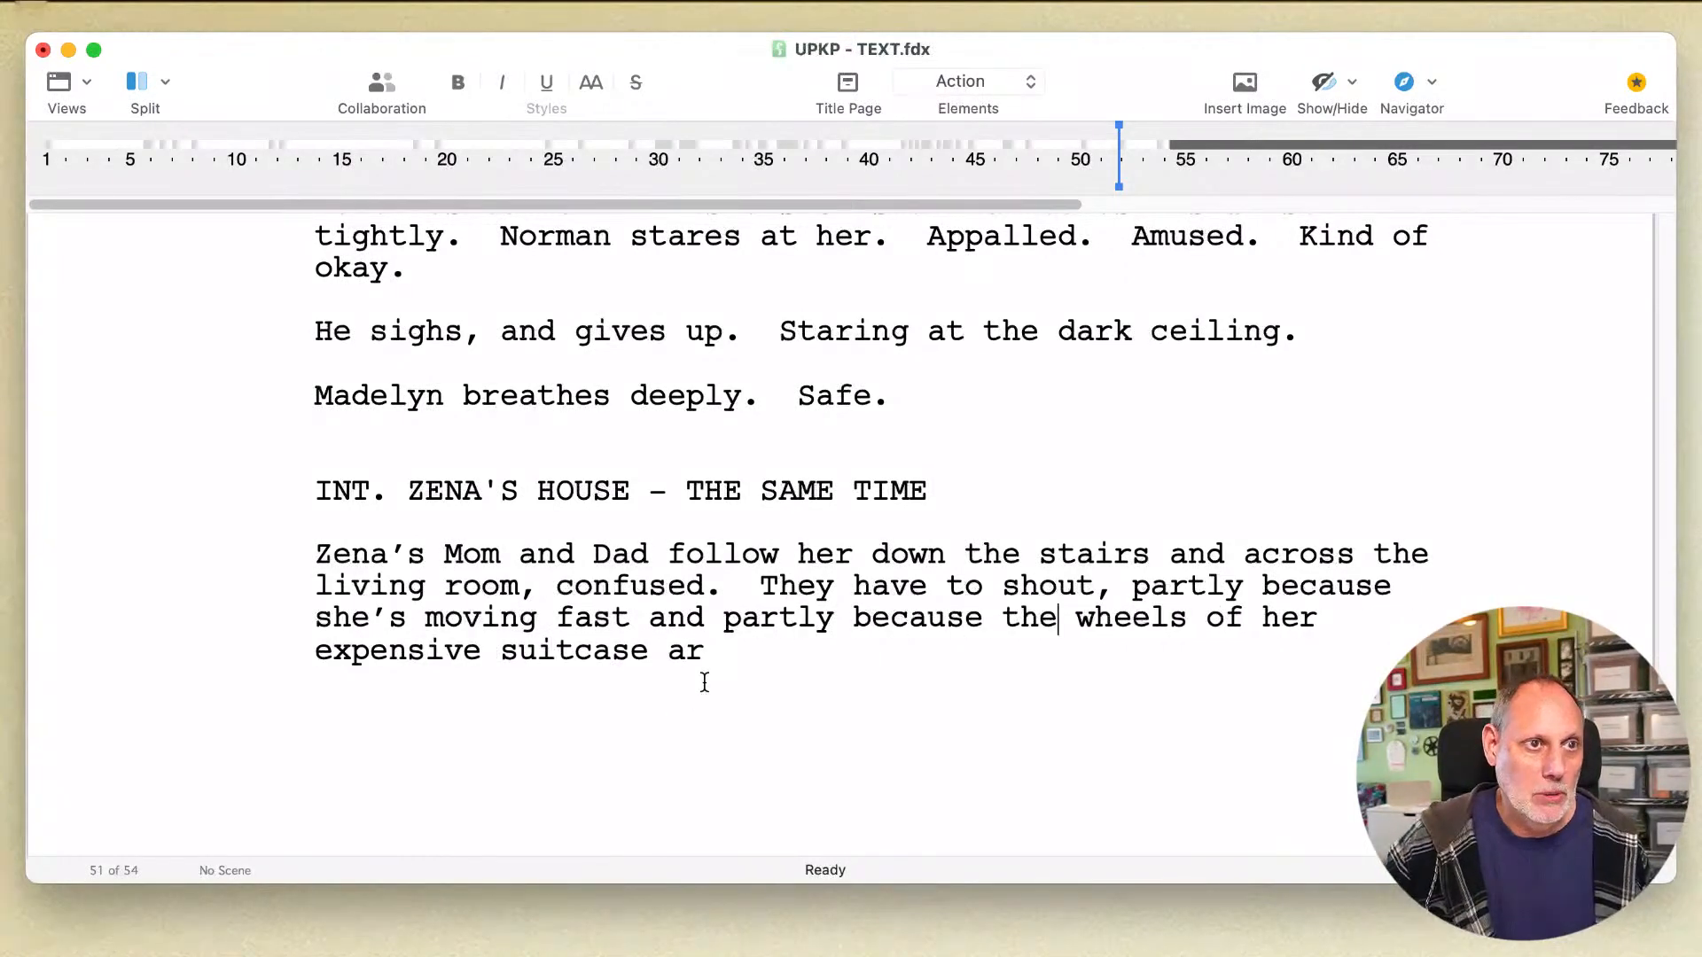
Step: Continue the sentence after "suitcase" so that it reads "are very loud on the til"
{"action": "left_click", "coordinate": [723, 665]}
{"action": "type", "text": "e"}
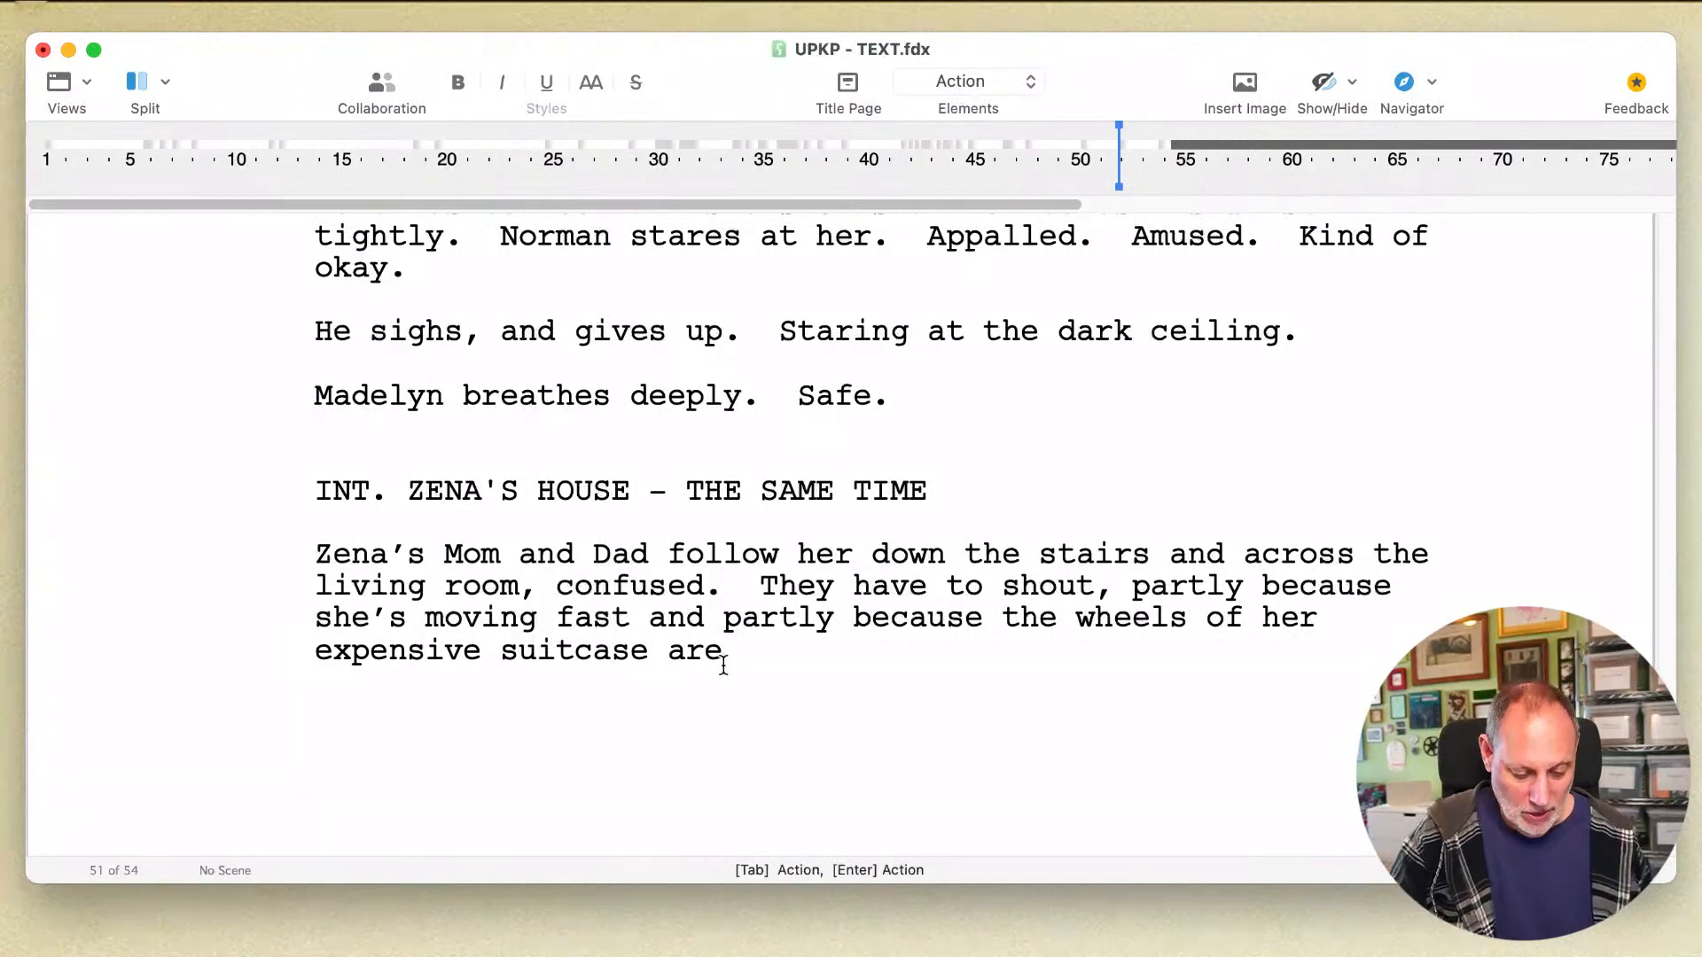
{"action": "type", "text": " very"}
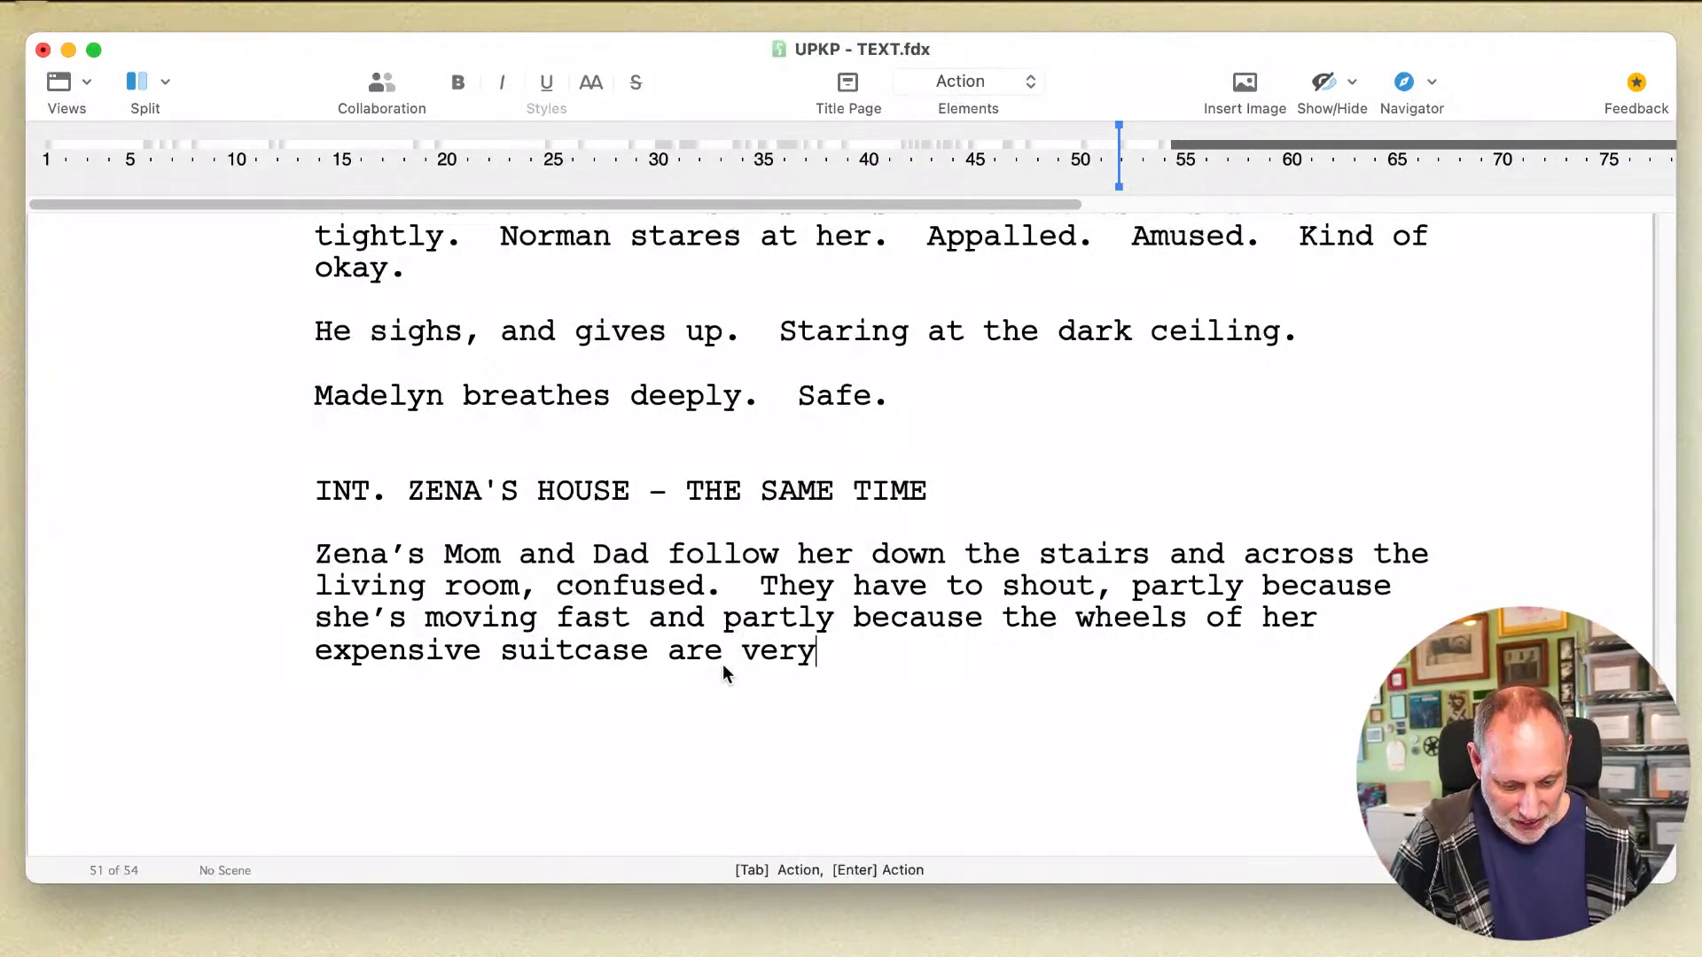
{"action": "type", "text": " loud on the "}
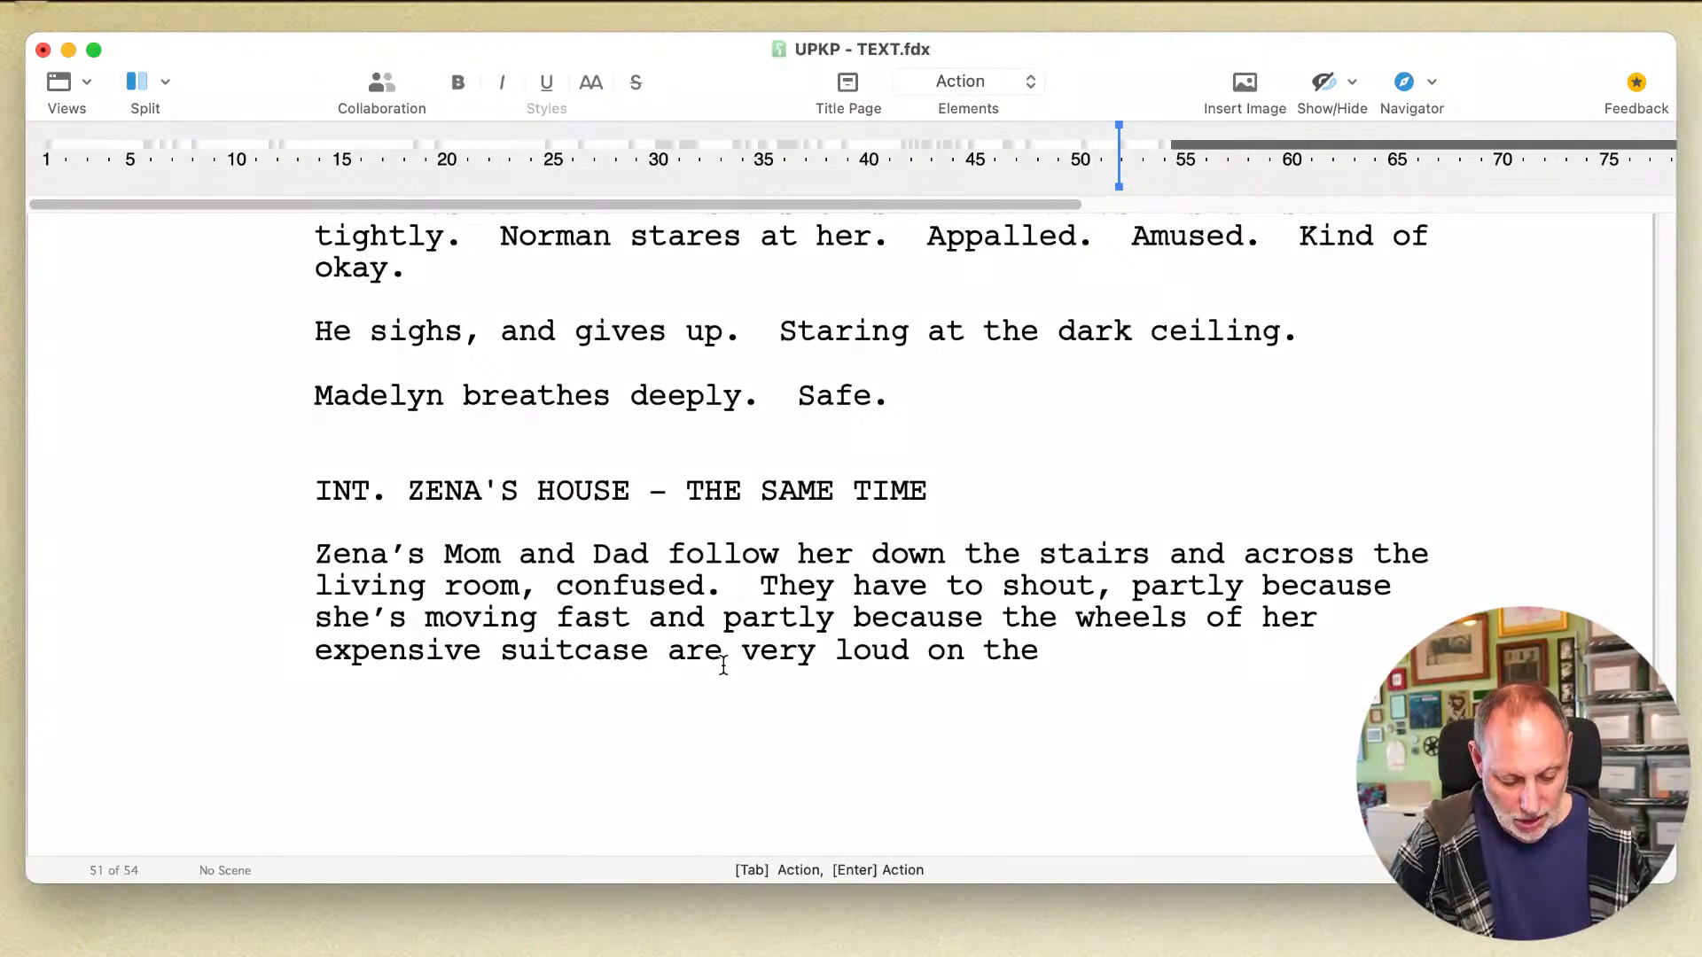
{"action": "type", "text": "til"}
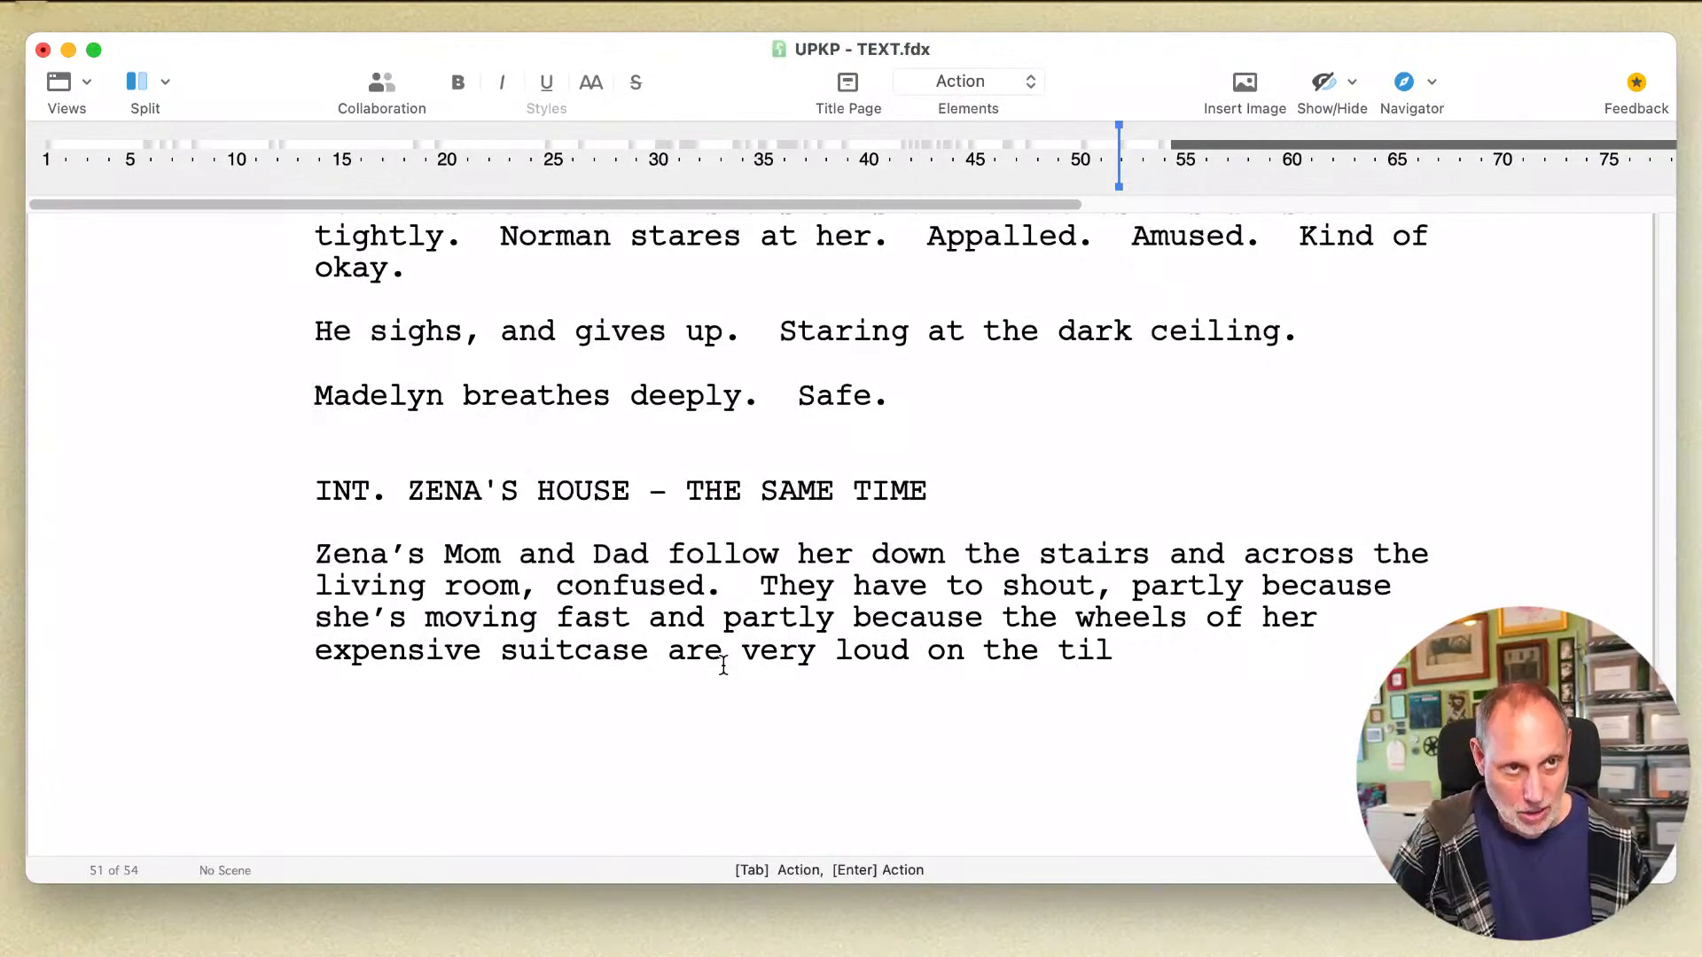
Step: Replace the unfinished "til" at the end of the action line with "imported terrazzo"
{"action": "key", "text": "BackSpace"}
{"action": "key", "text": "BackSpace"}
{"action": "key", "text": "BackSpace"}
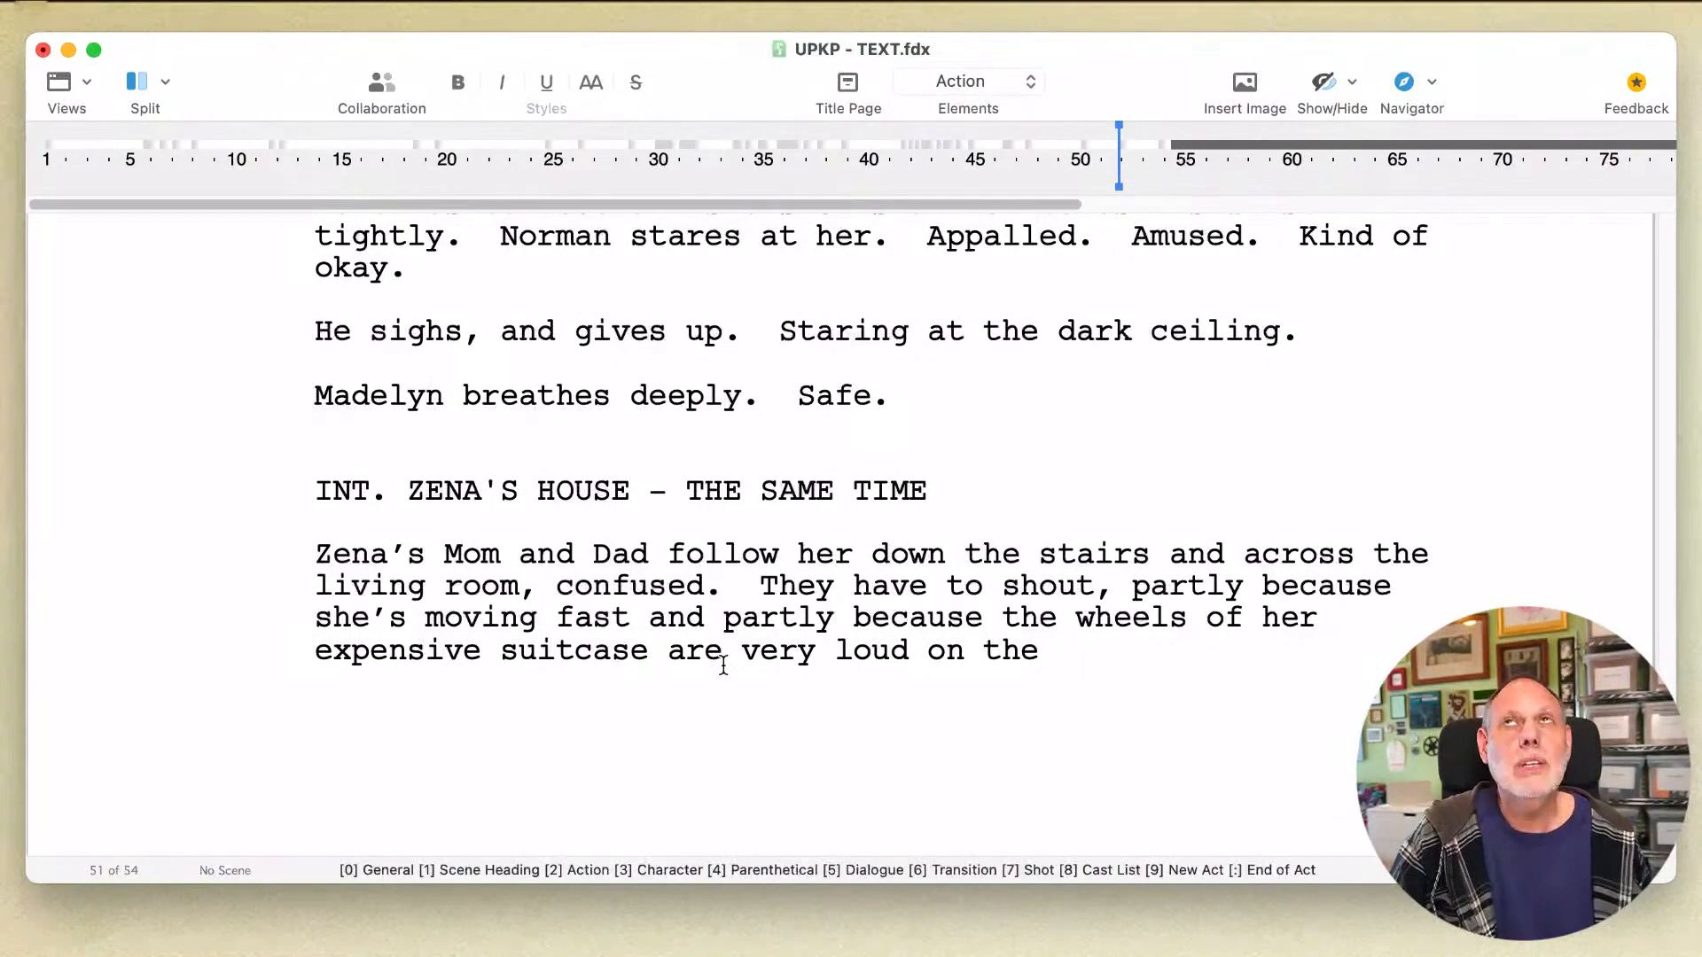
{"action": "type", "text": "im"}
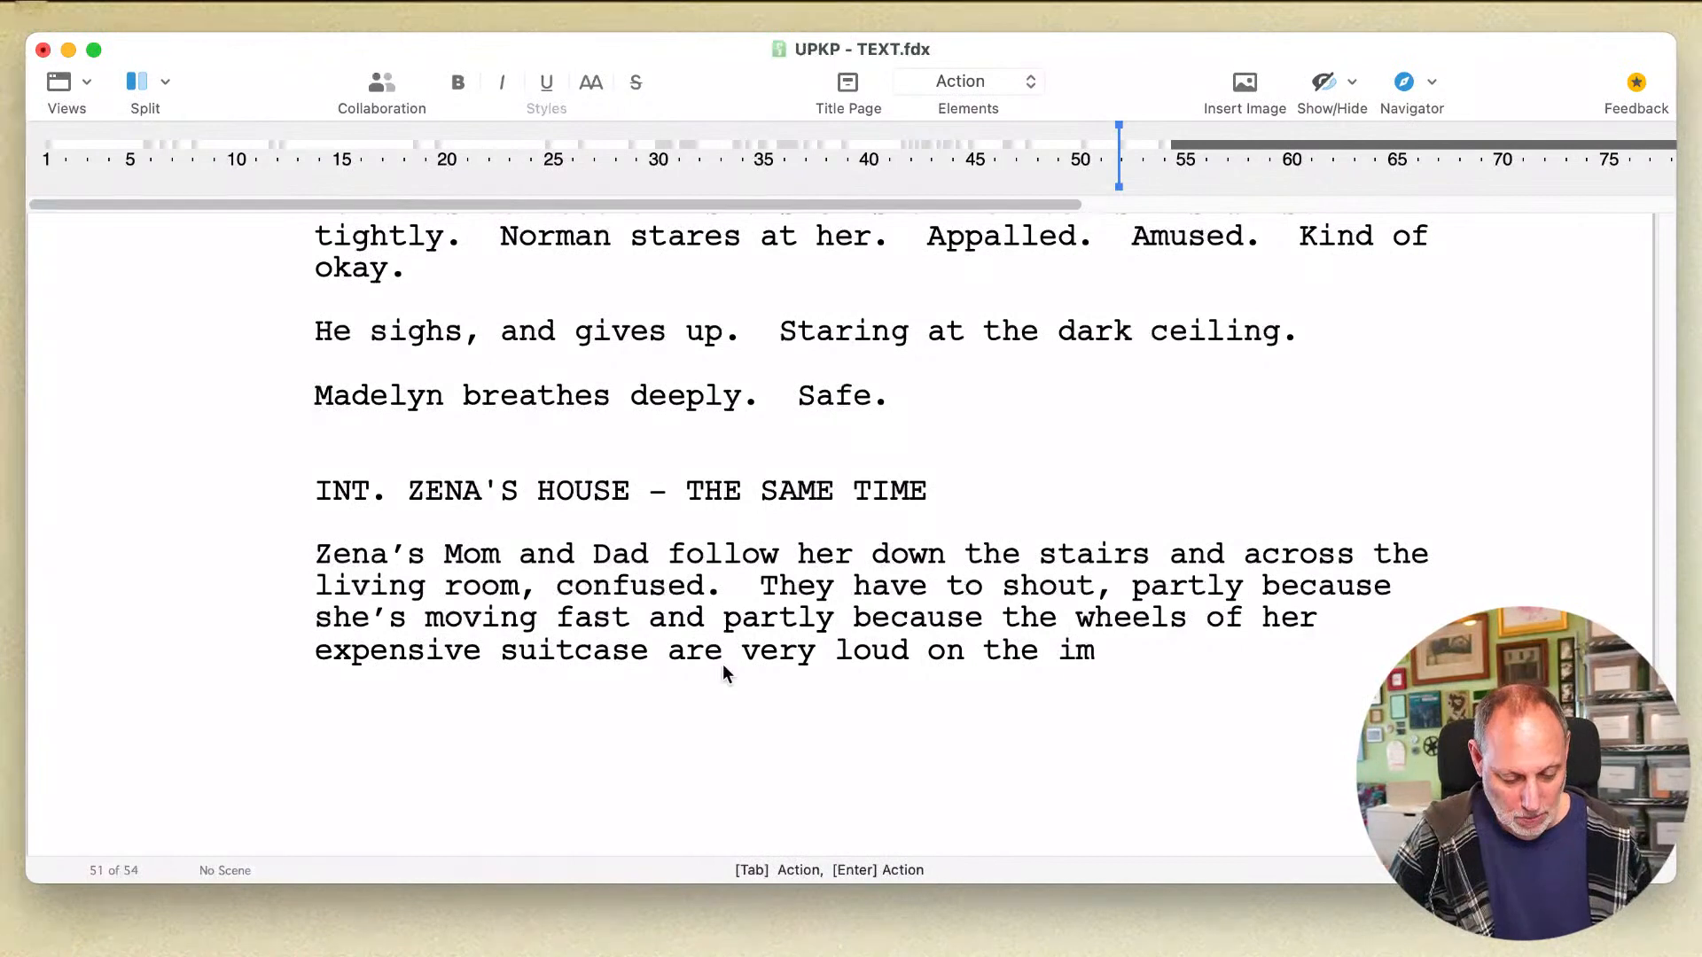
{"action": "type", "text": "ported ter"}
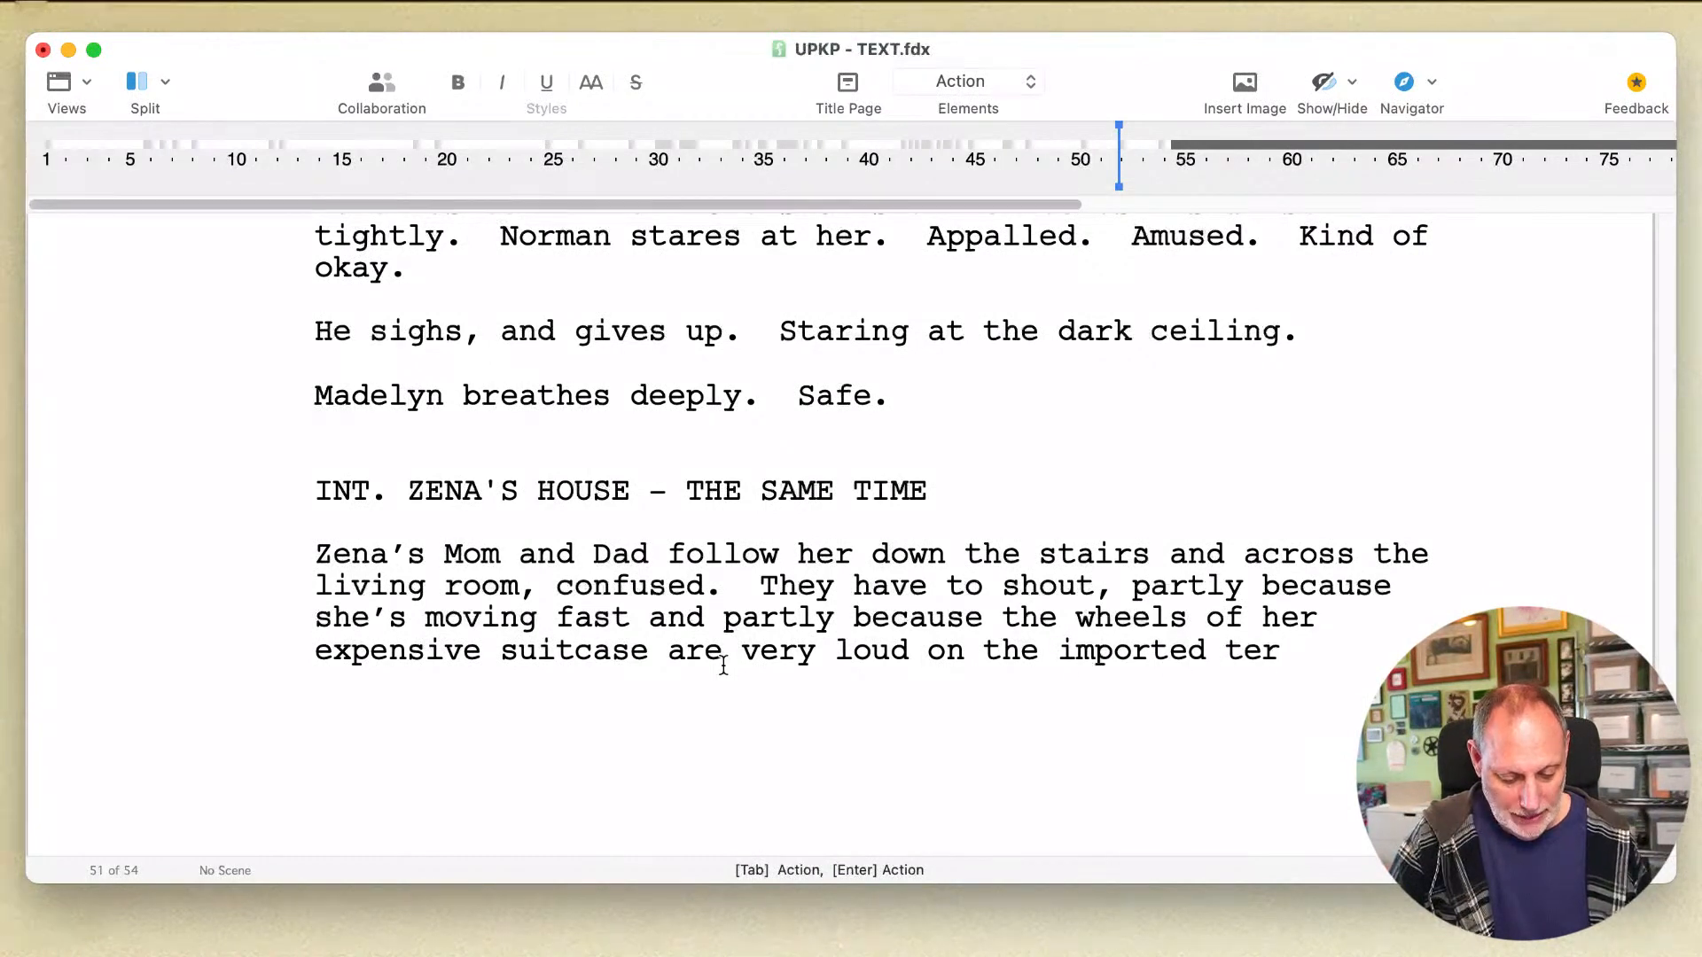
{"action": "type", "text": "razzoo"}
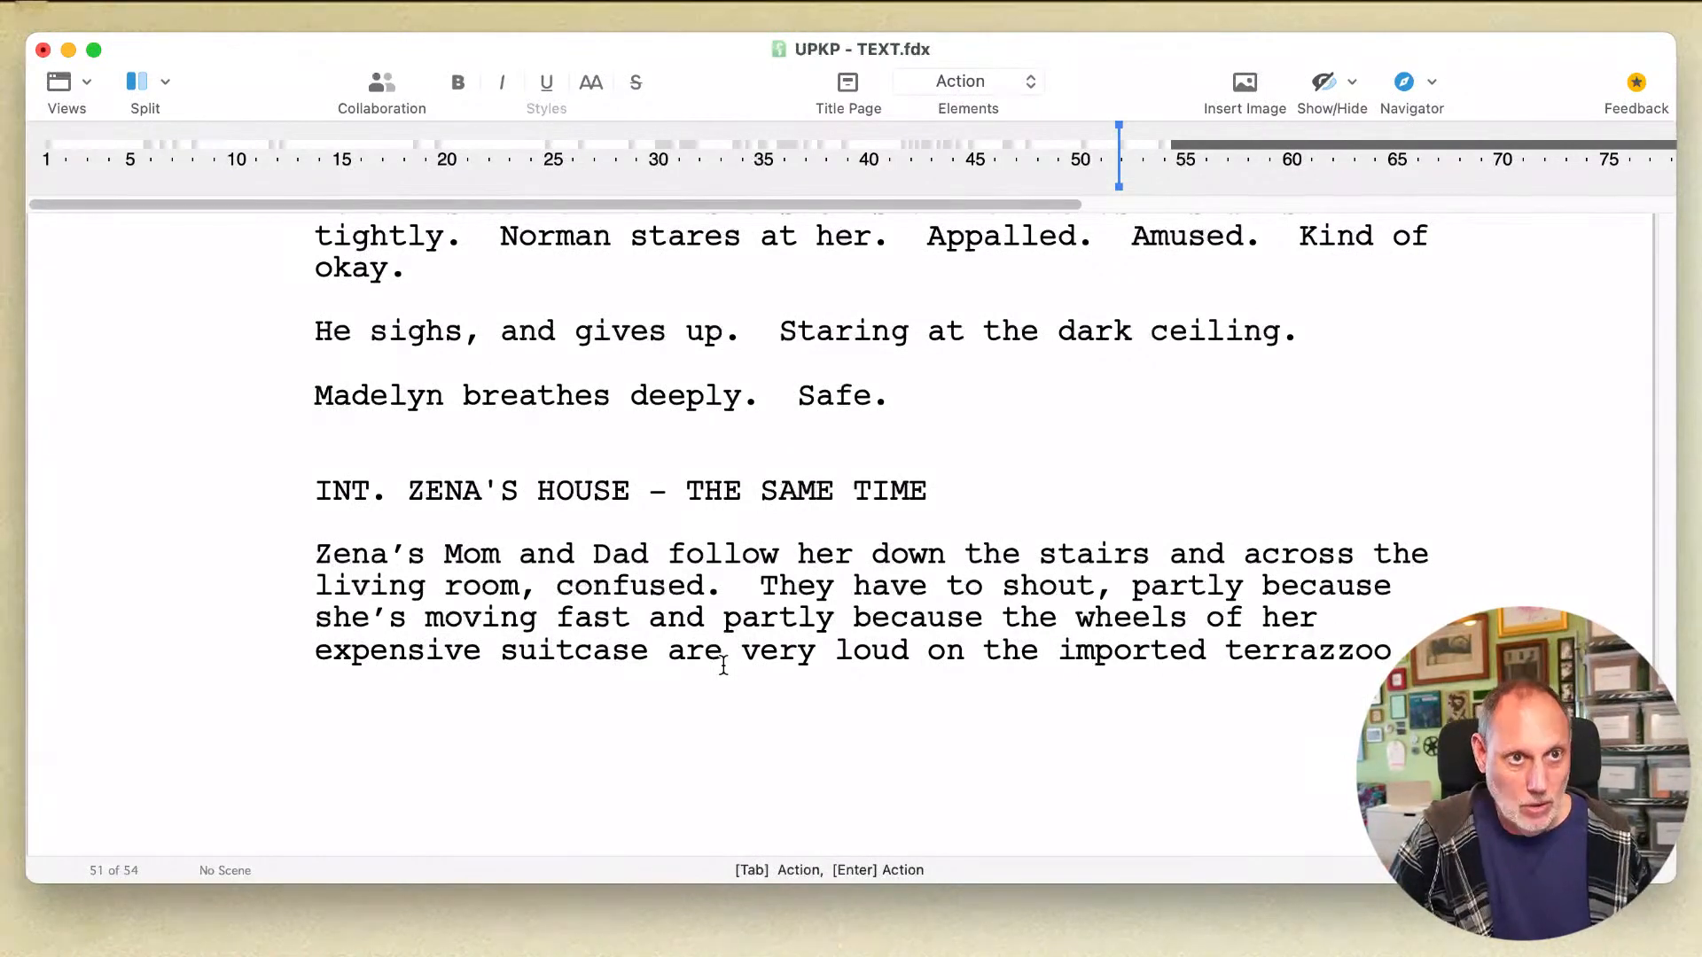
{"action": "key", "text": "BackSpace"}
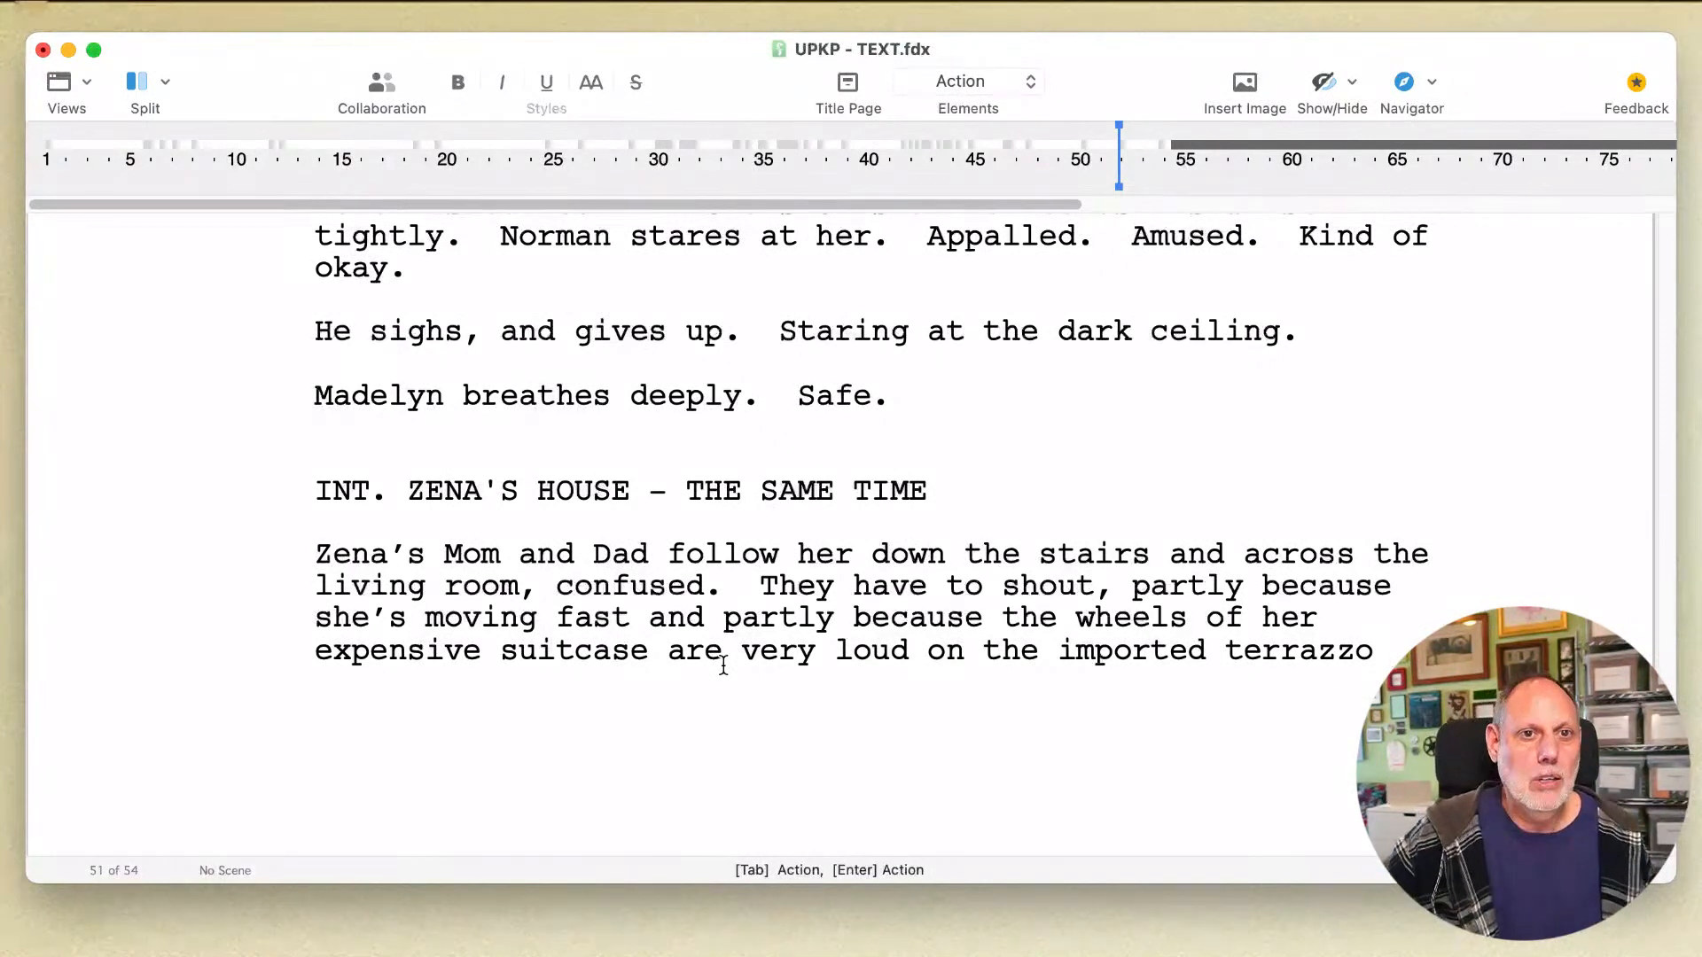
Step: Check the spelling of "terrazzo" in the action paragraph
{"action": "double_click", "coordinate": [1294, 653]}
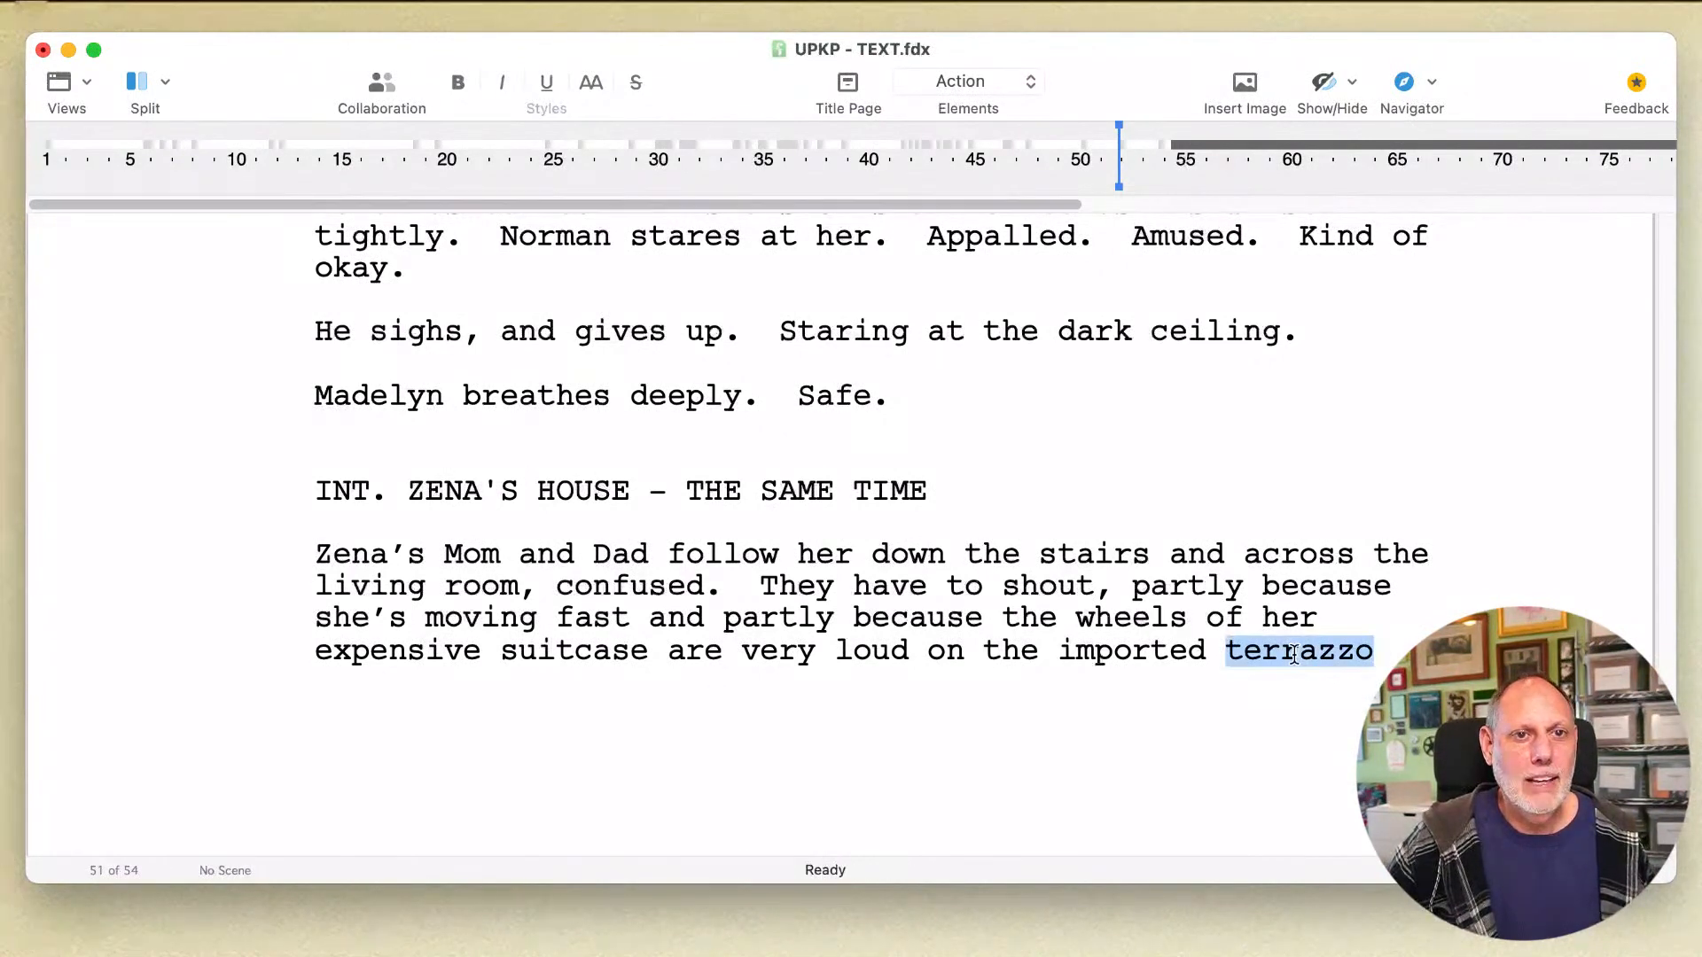
{"action": "right_click", "coordinate": [1295, 654]}
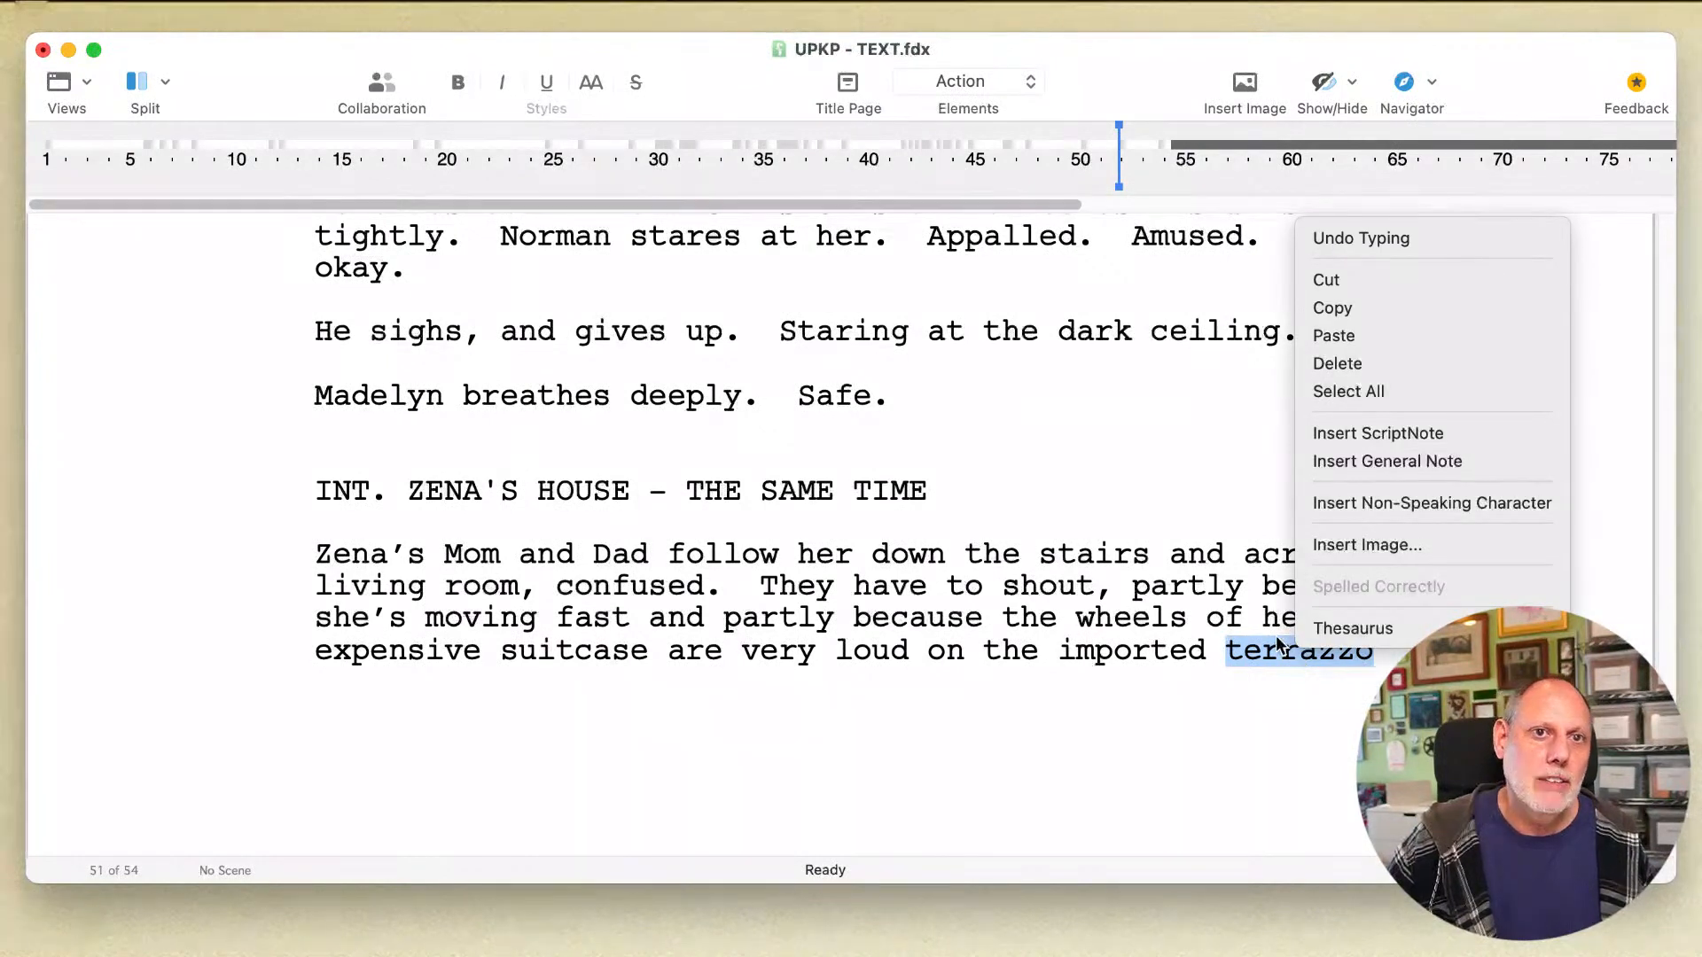
{"action": "left_click", "coordinate": [1320, 637]}
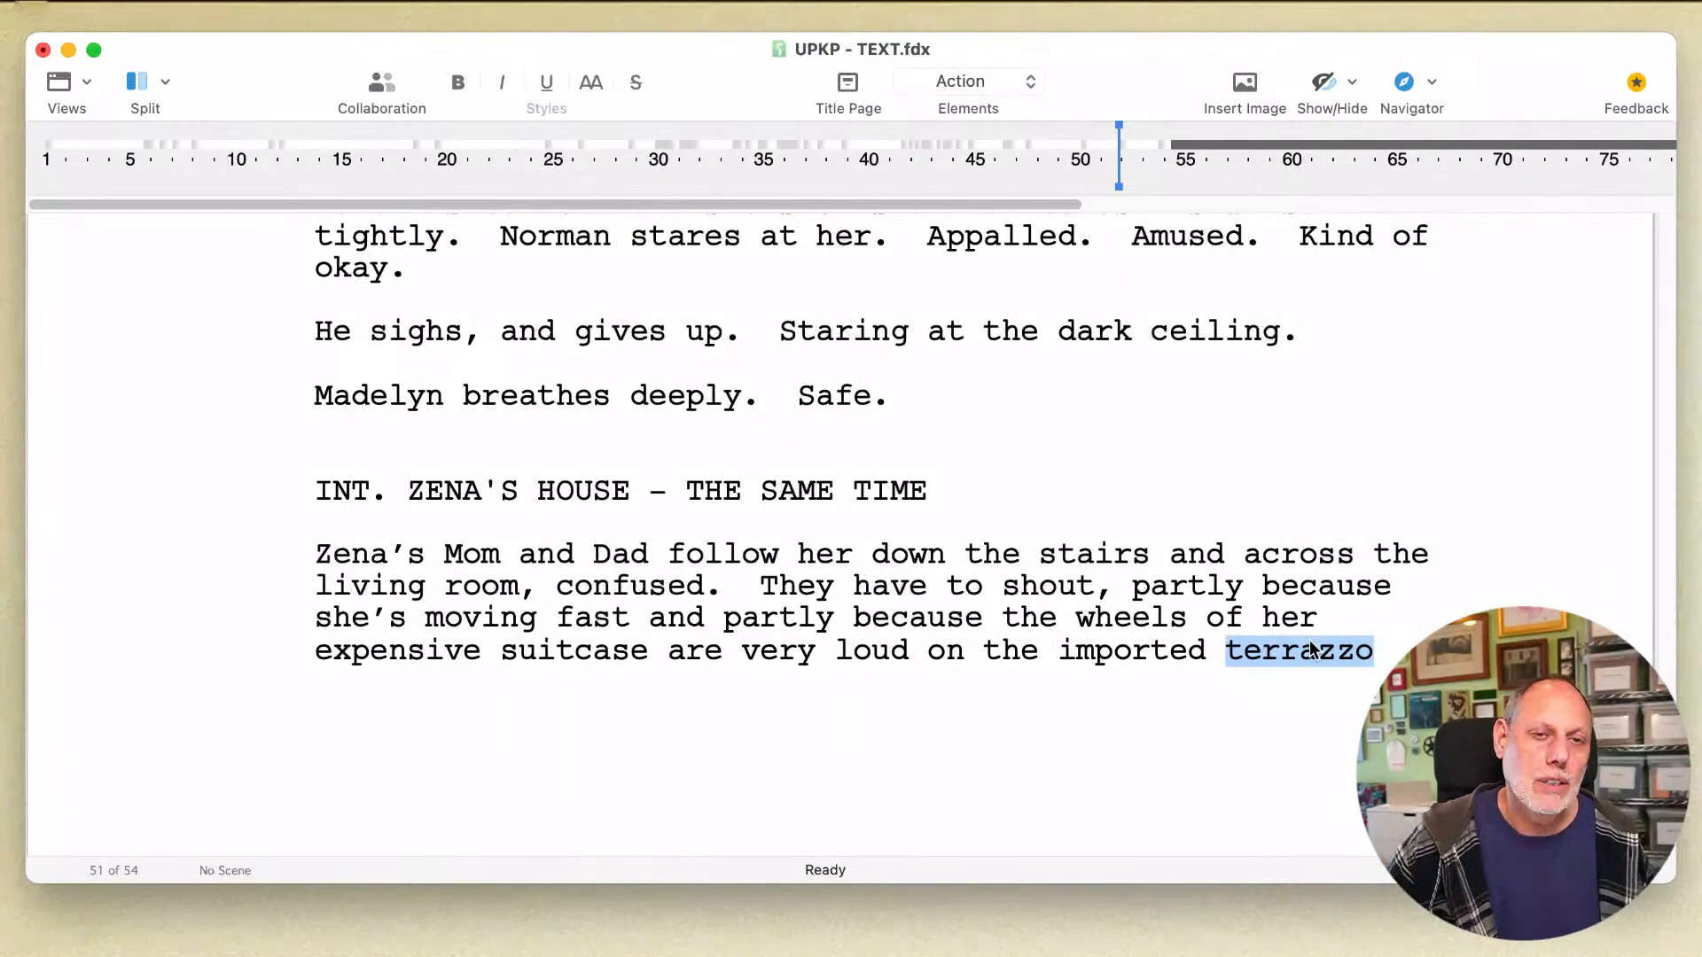
Step: Finish the sentence after "terrazzo" with "floors." and save the script
{"action": "left_click", "coordinate": [1310, 642]}
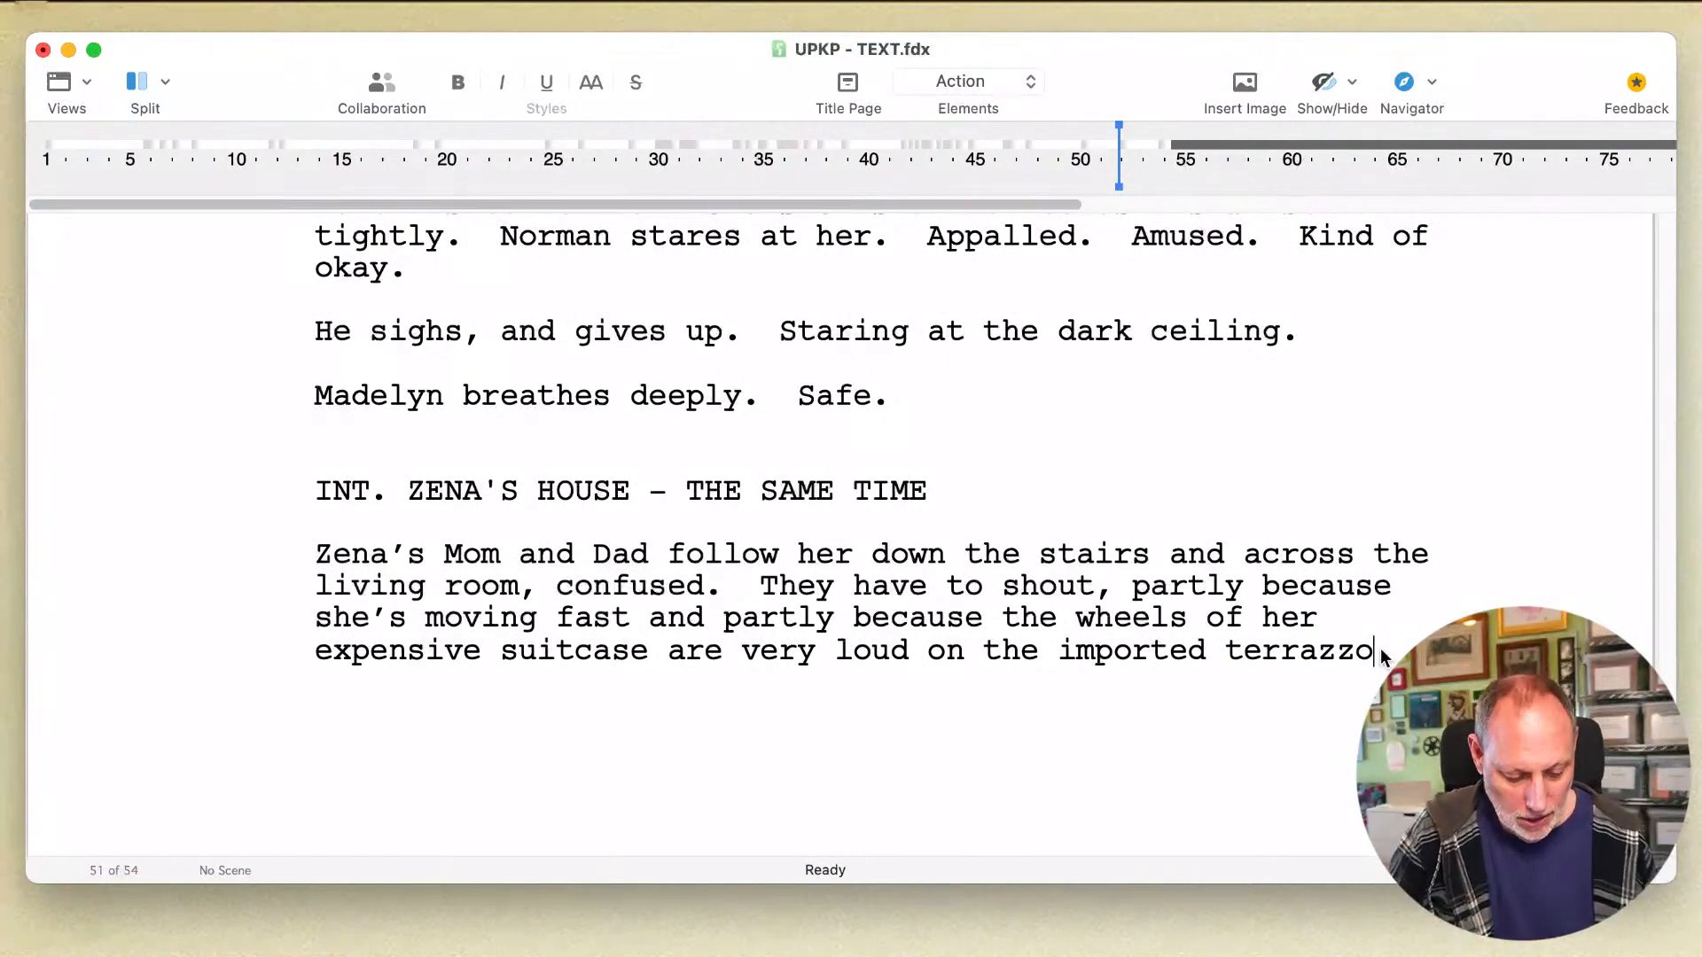
{"action": "type", "text": "floor"}
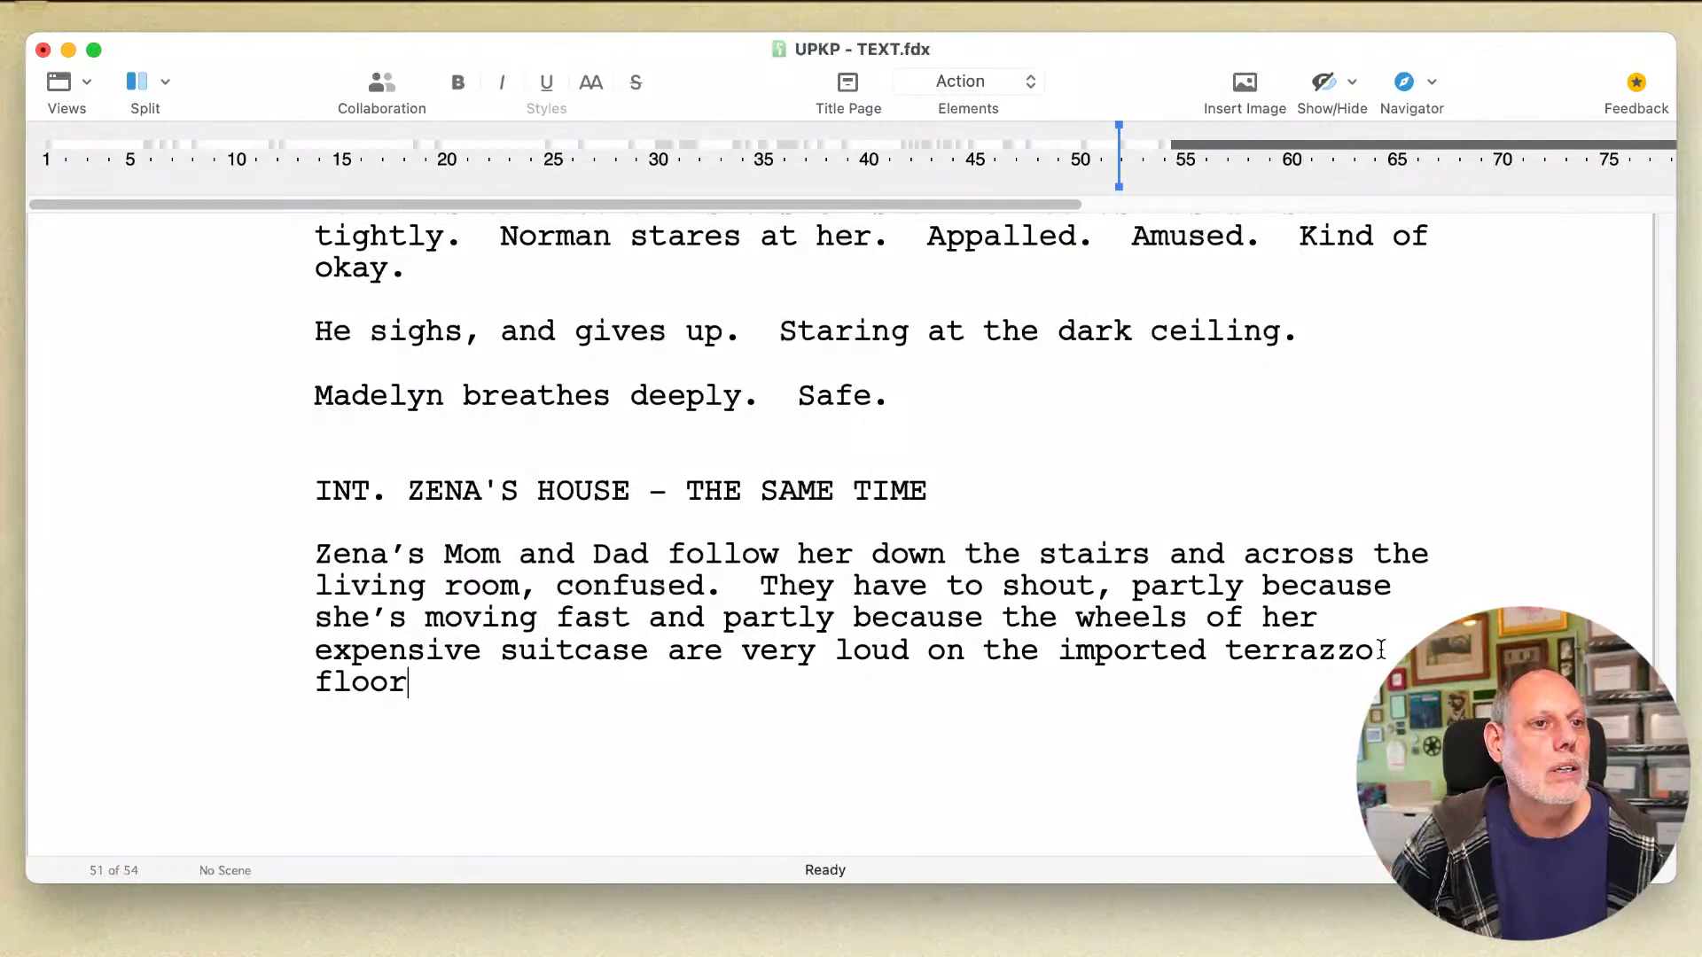
{"action": "type", "text": "s."}
{"action": "key", "text": "super+s"}
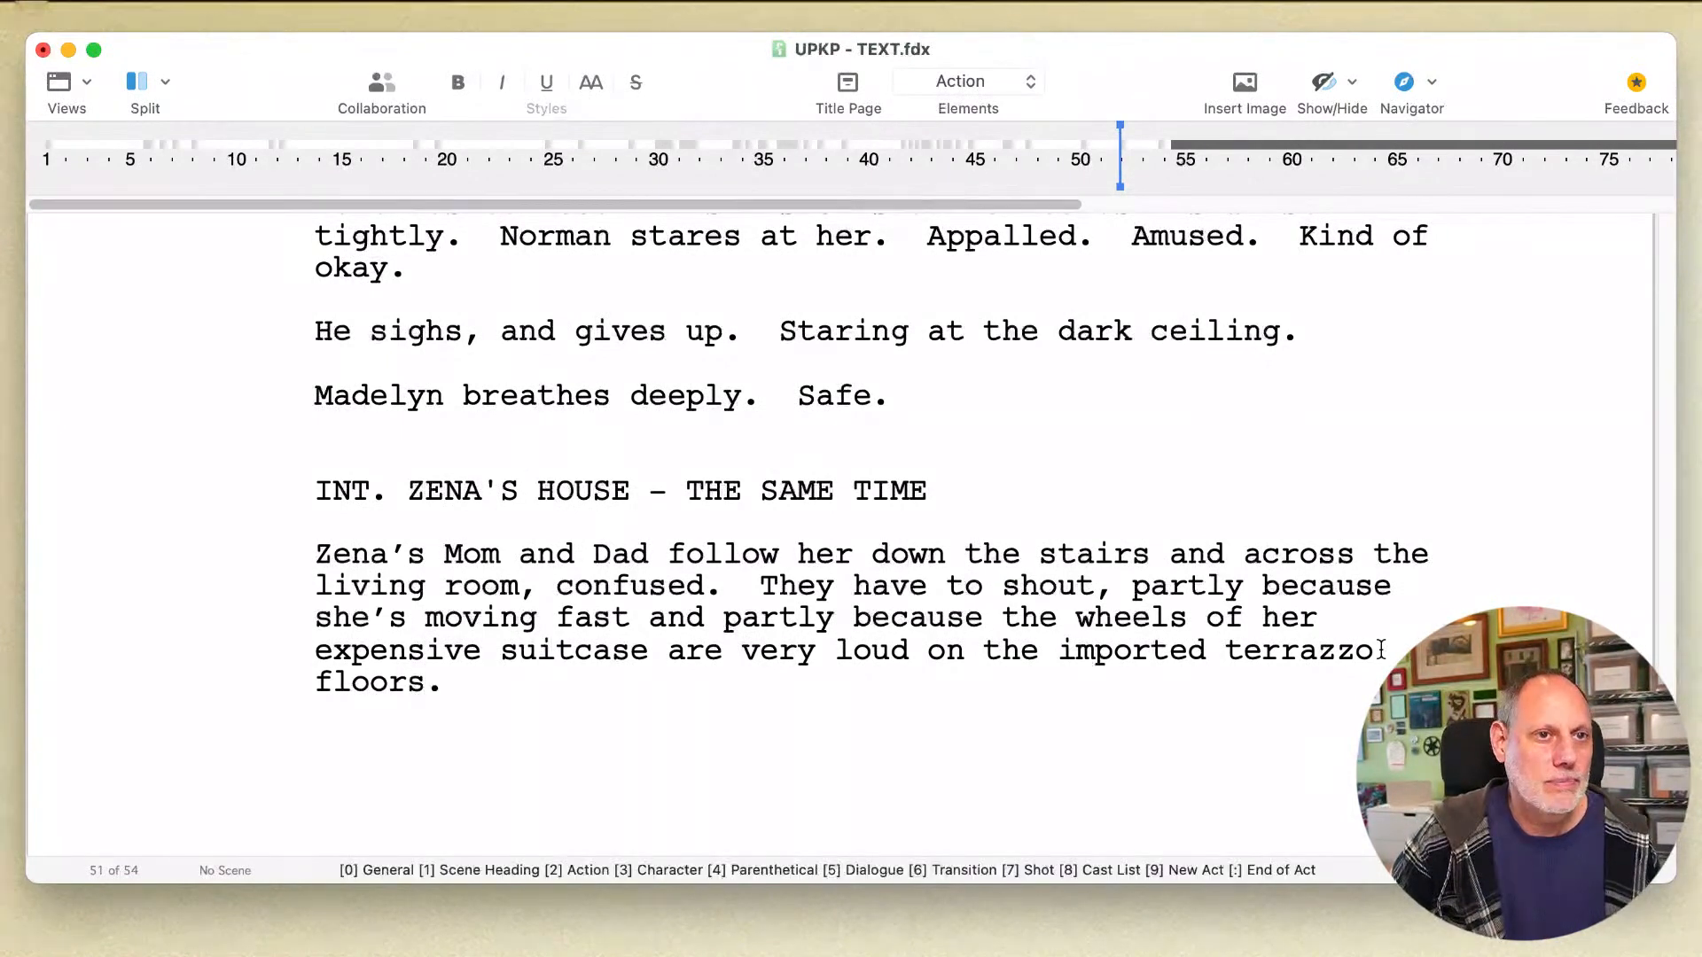
Step: Tighten the second sentence by deleting "have to" before "shout", the first "partly", and "partly because" before "the wheels"
{"action": "left_click", "coordinate": [882, 560]}
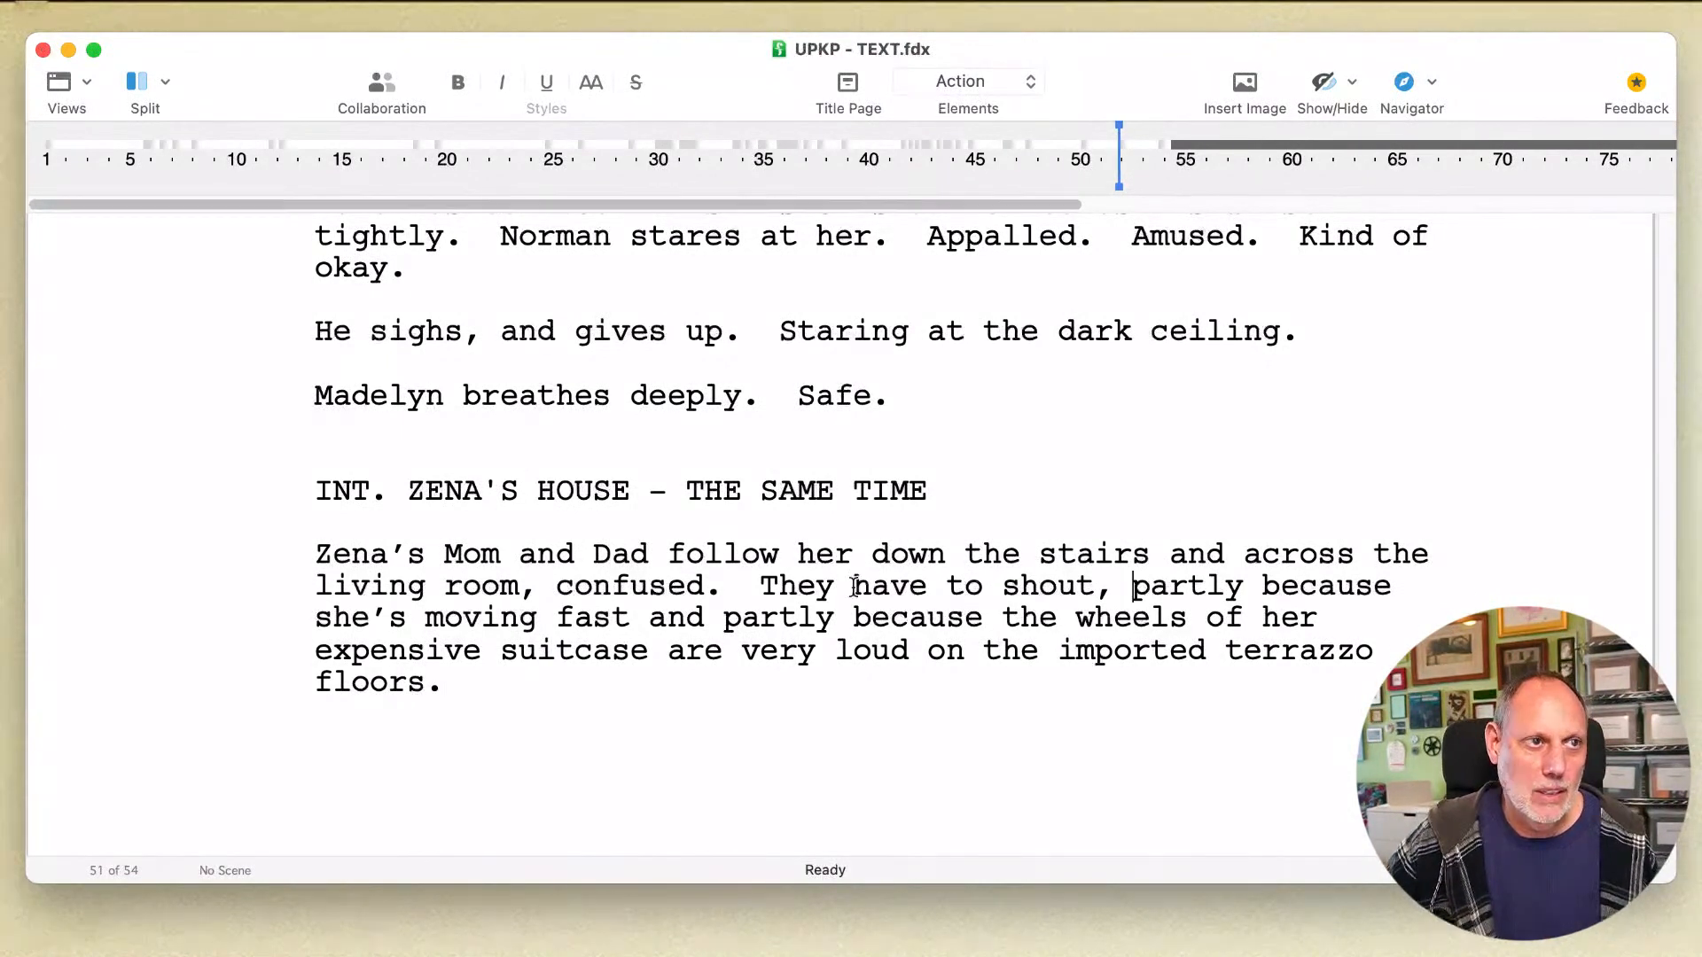
{"action": "left_click_drag", "start_coordinate": [853, 585], "coordinate": [1011, 591]}
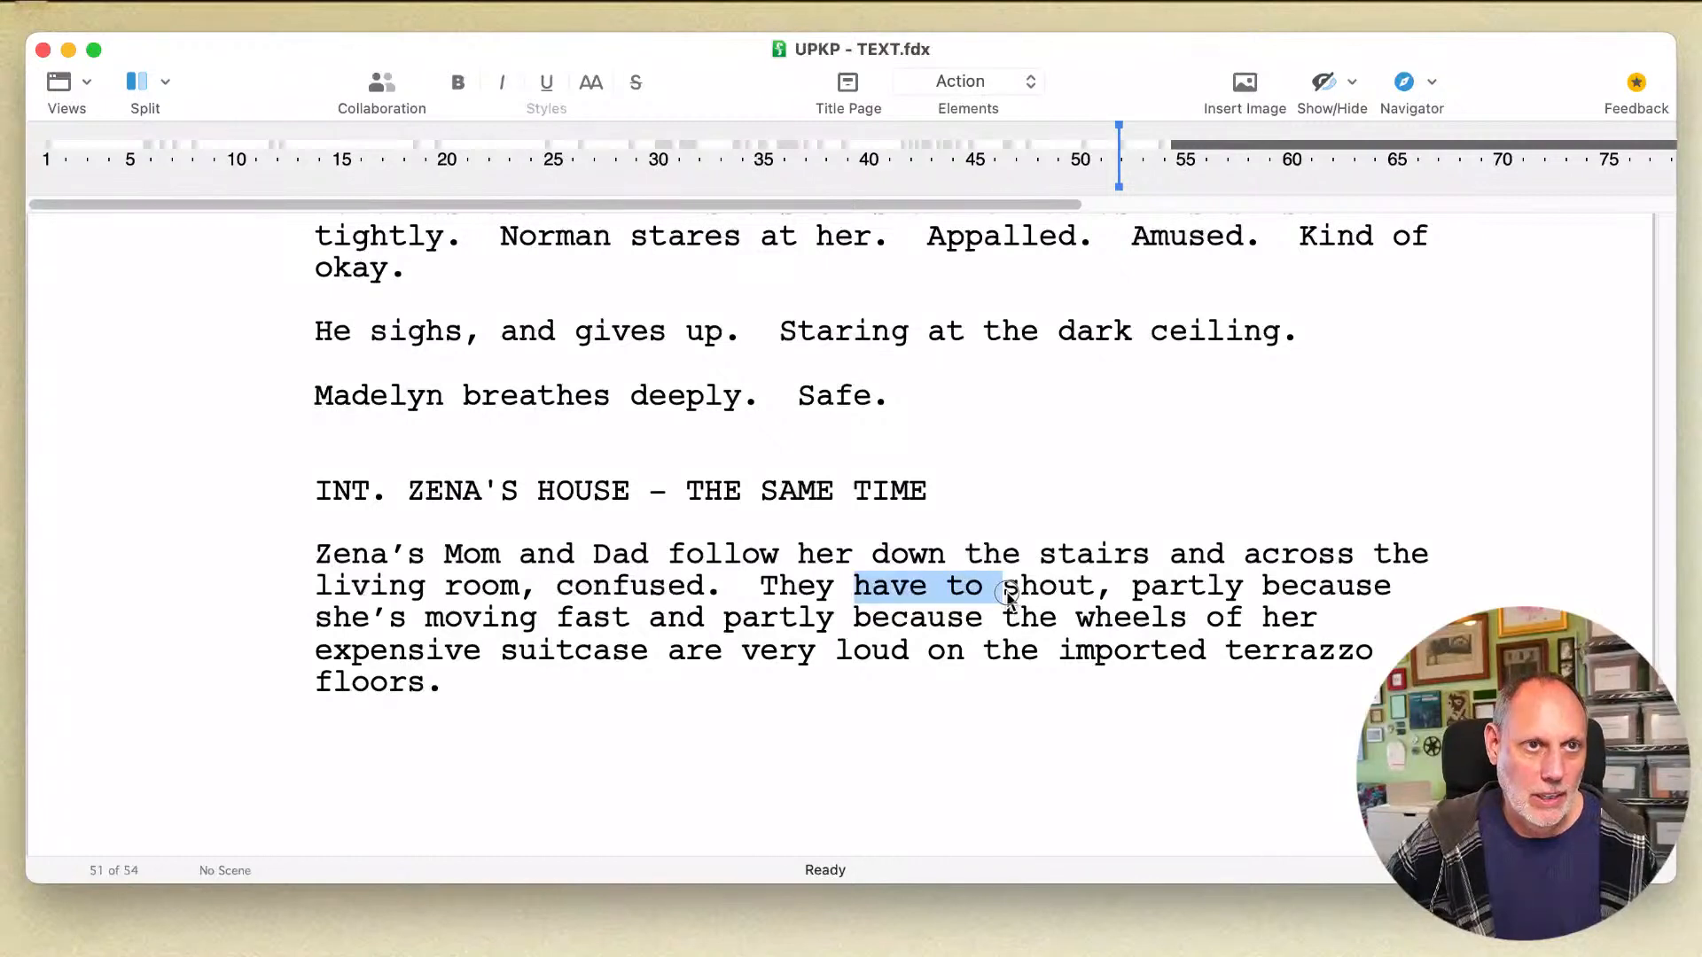
{"action": "key", "text": "BackSpace"}
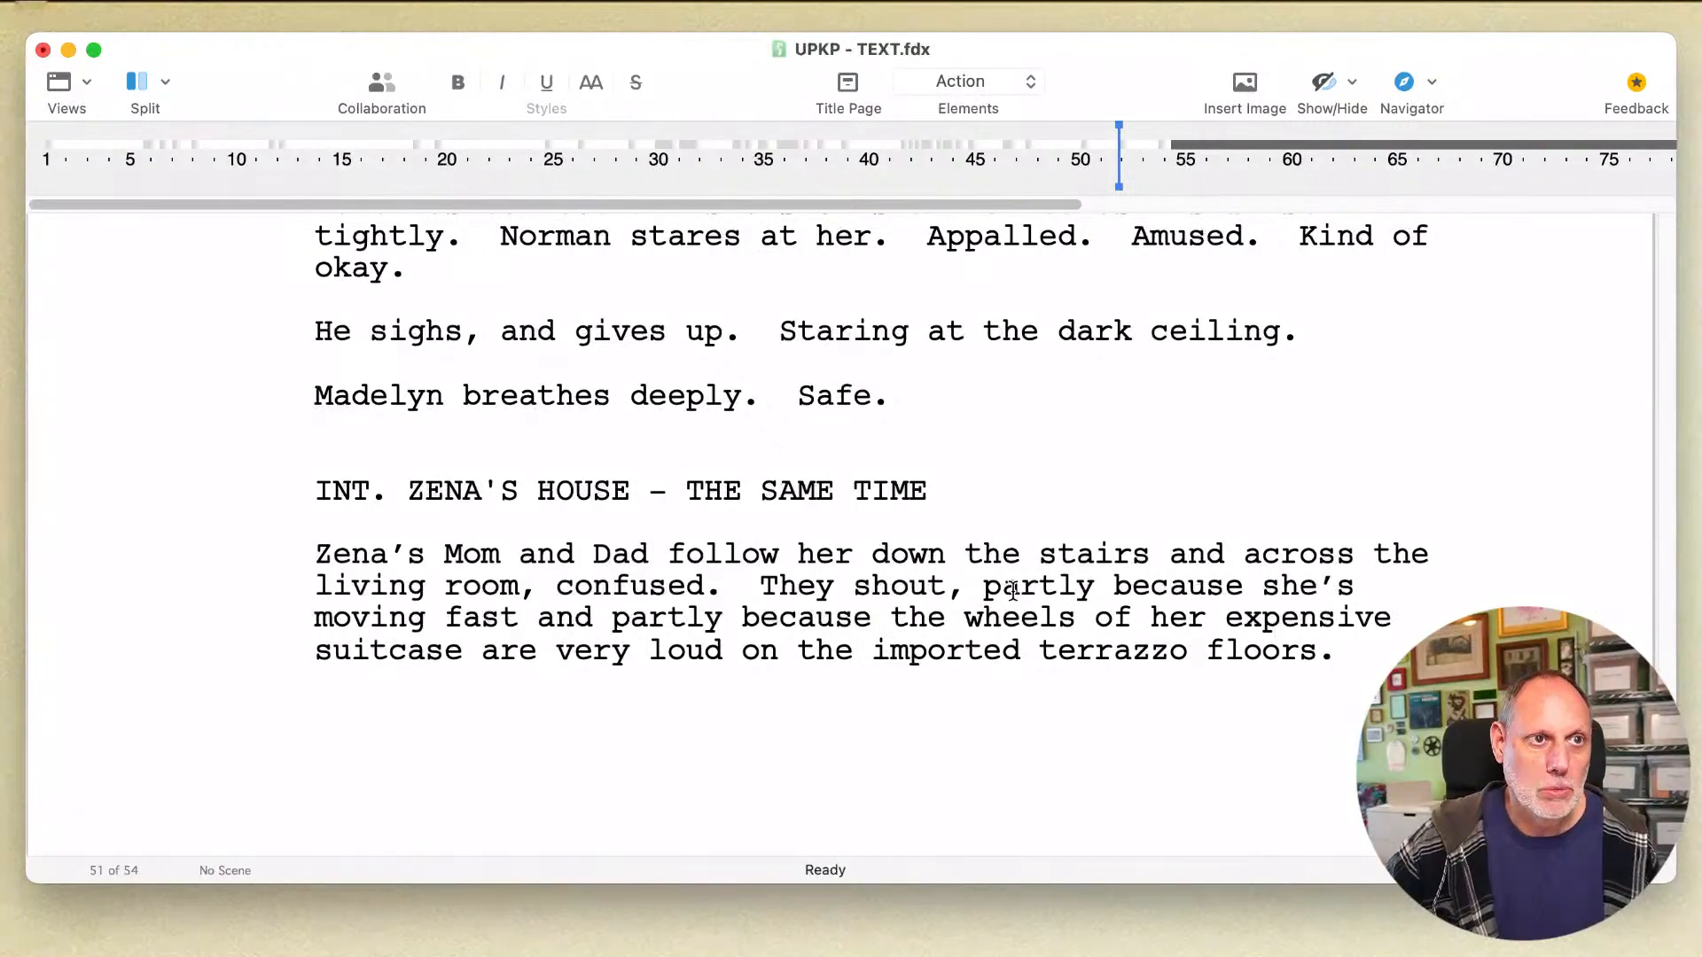
{"action": "double_click", "coordinate": [1011, 590]}
{"action": "key", "text": "BackSpace"}
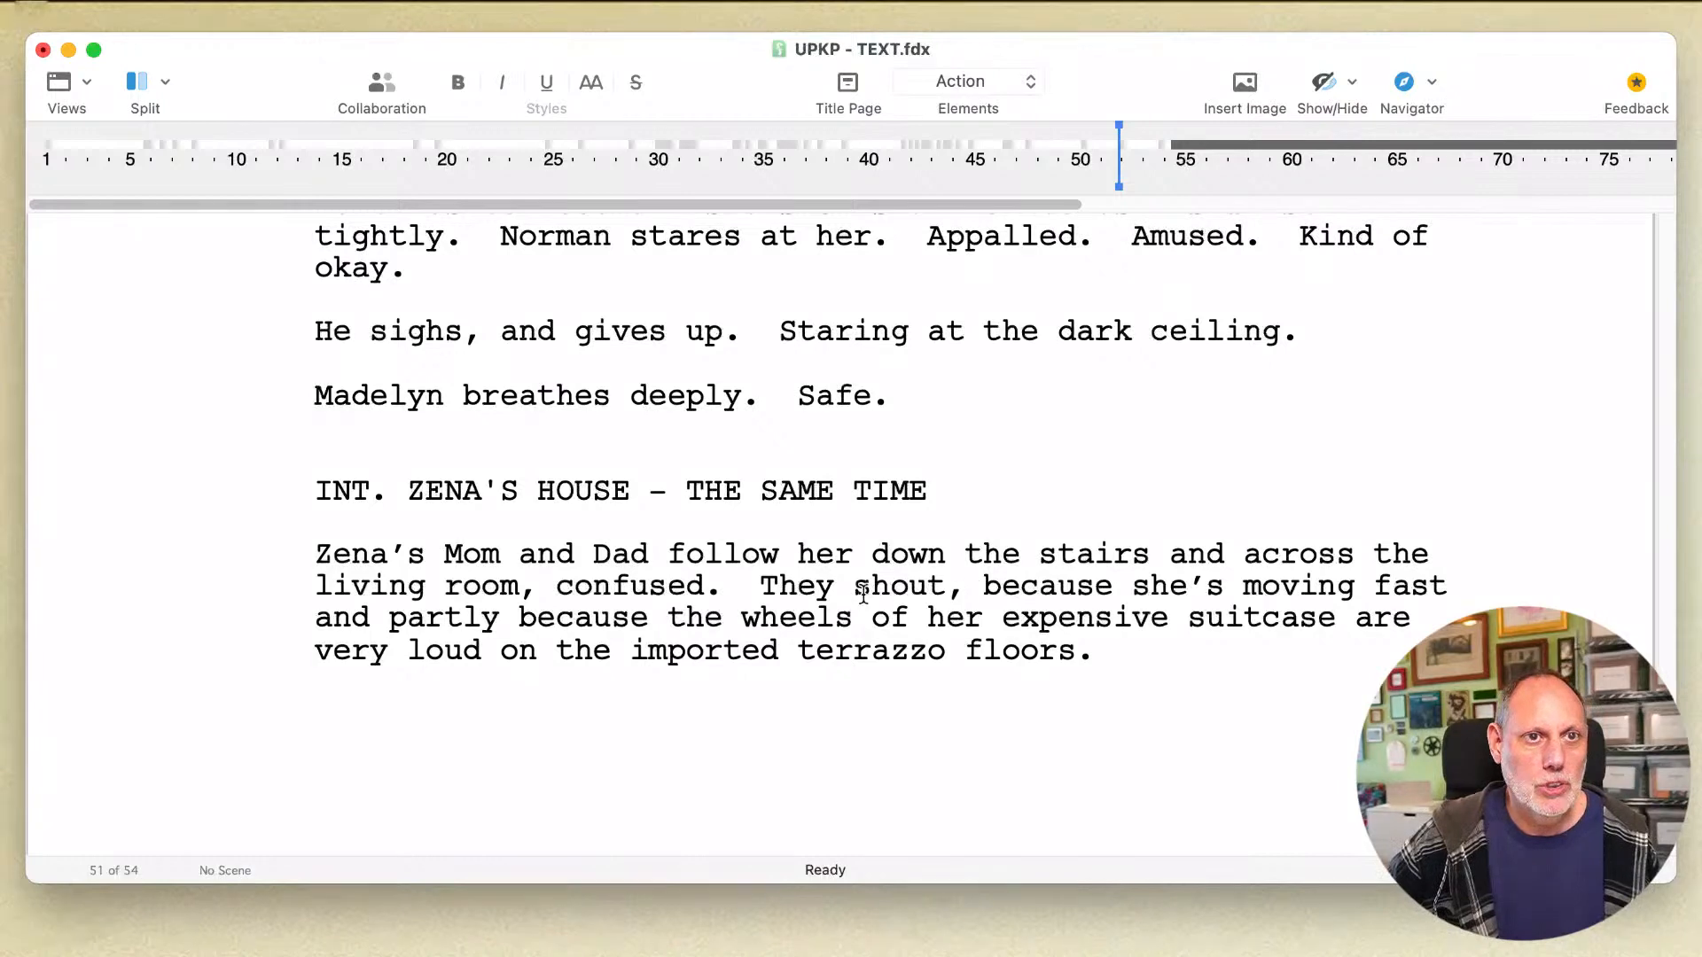
{"action": "left_click_drag", "start_coordinate": [394, 623], "coordinate": [653, 629]}
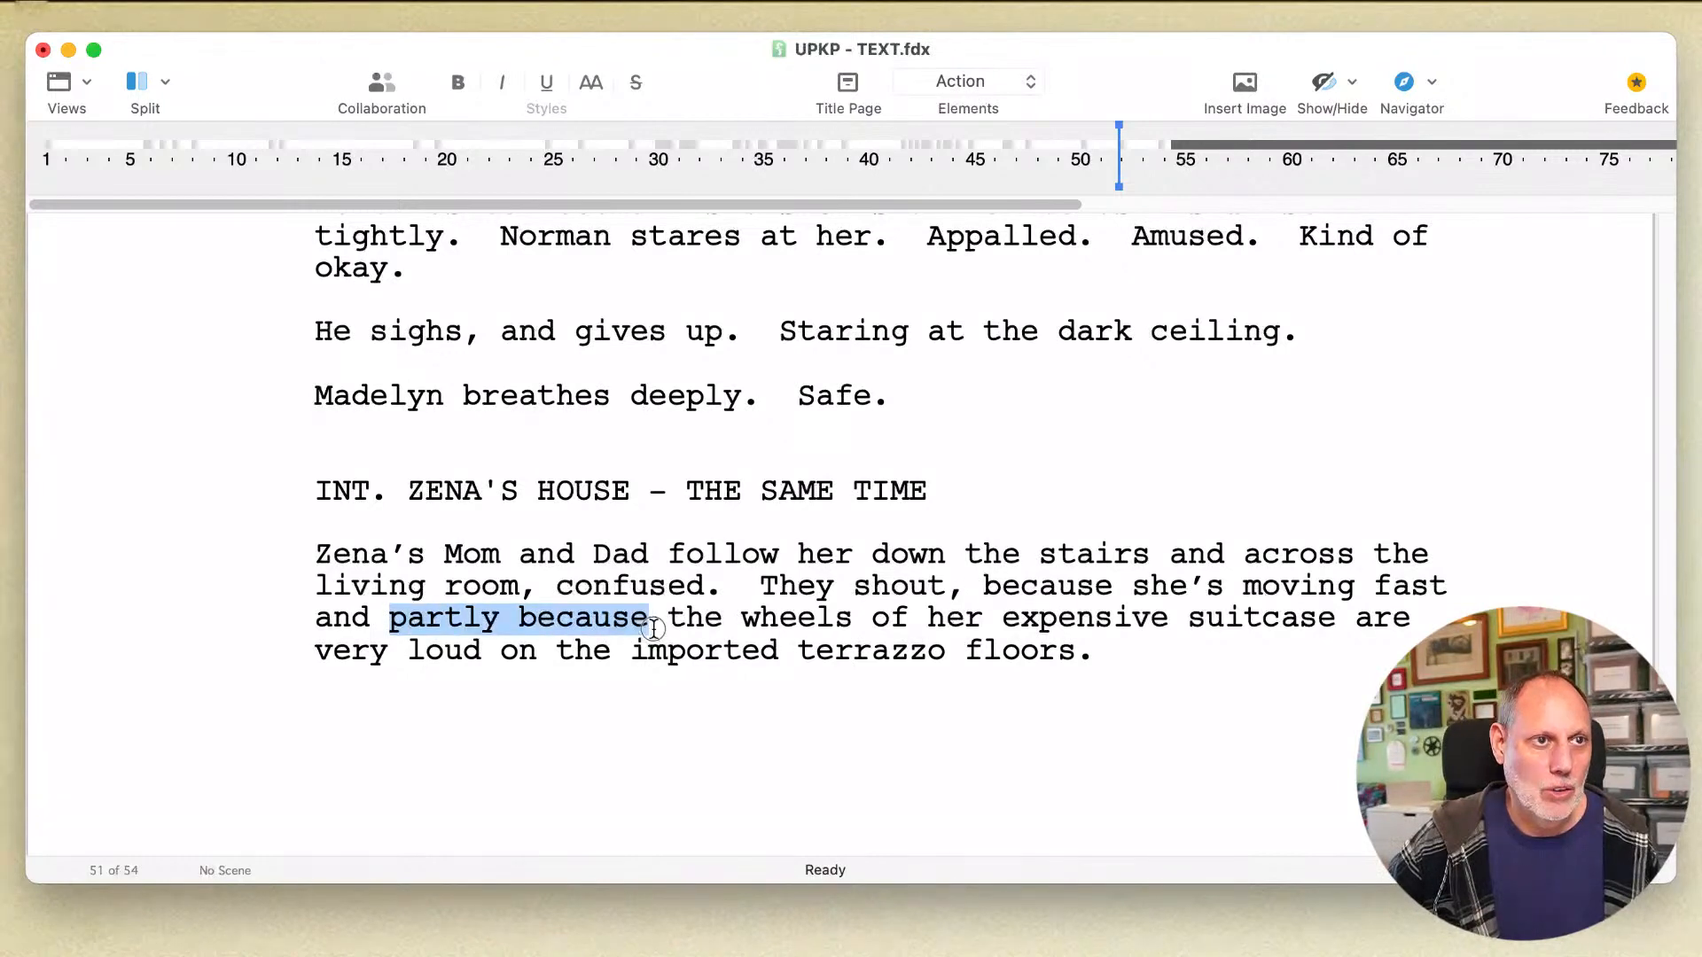
{"action": "key", "text": "BackSpace"}
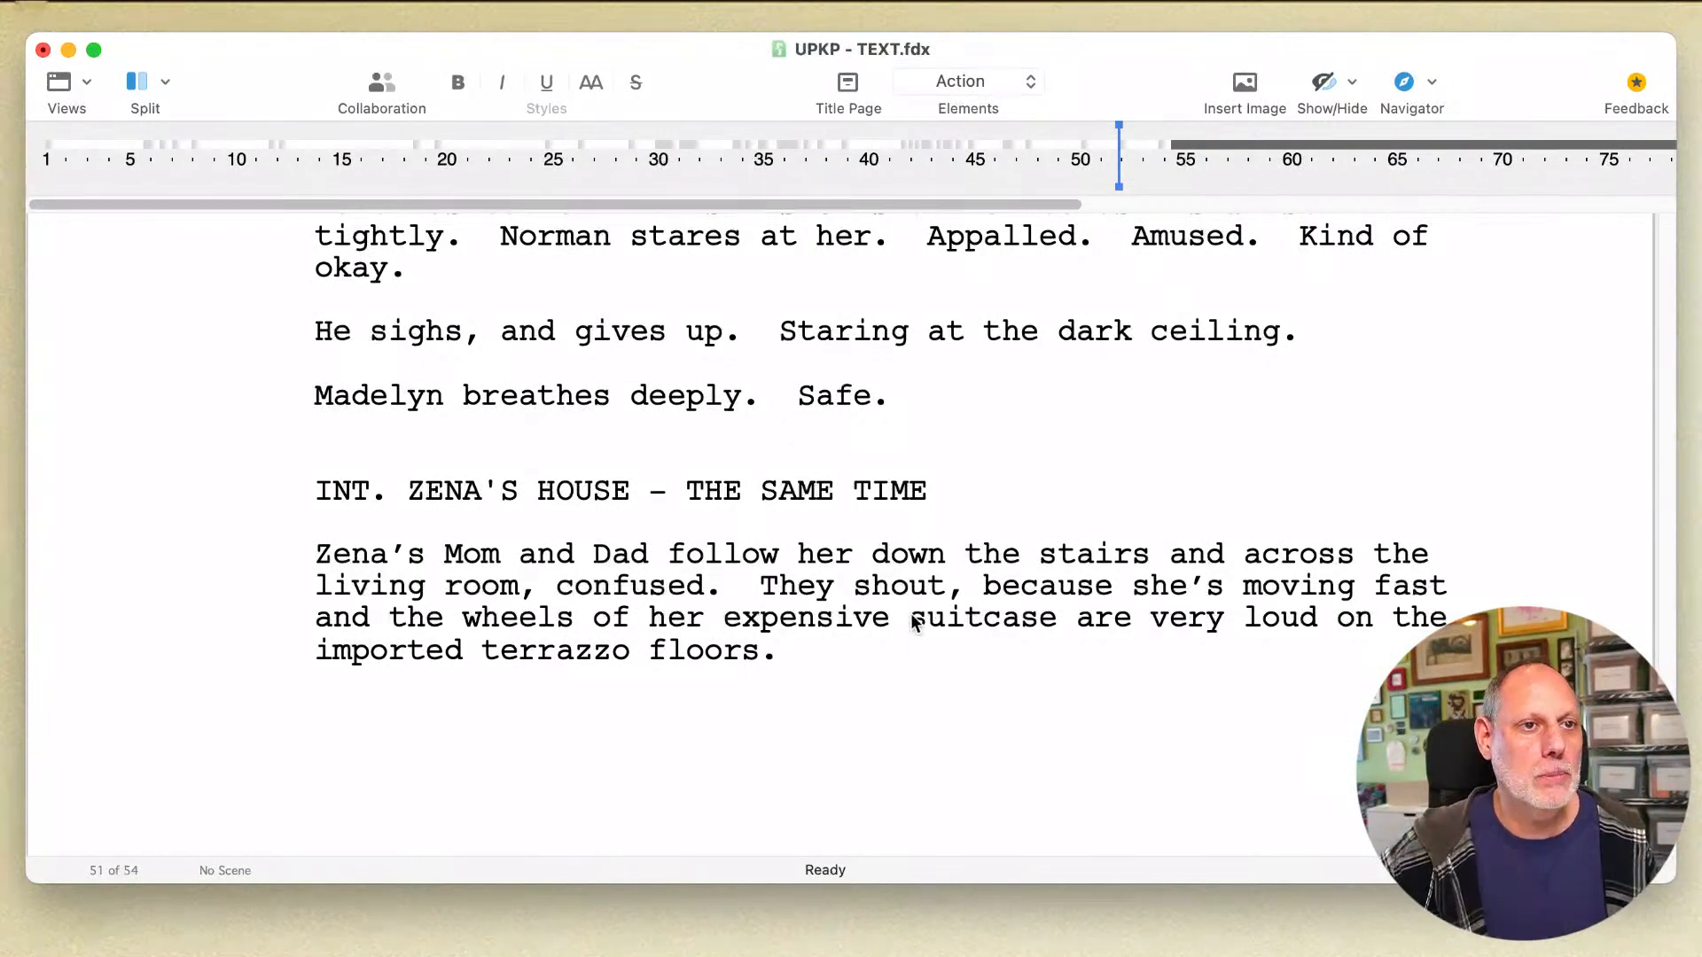
Step: Replace "expensive" before "suitcase" with "authentic Louis Vuitton"
{"action": "double_click", "coordinate": [867, 620]}
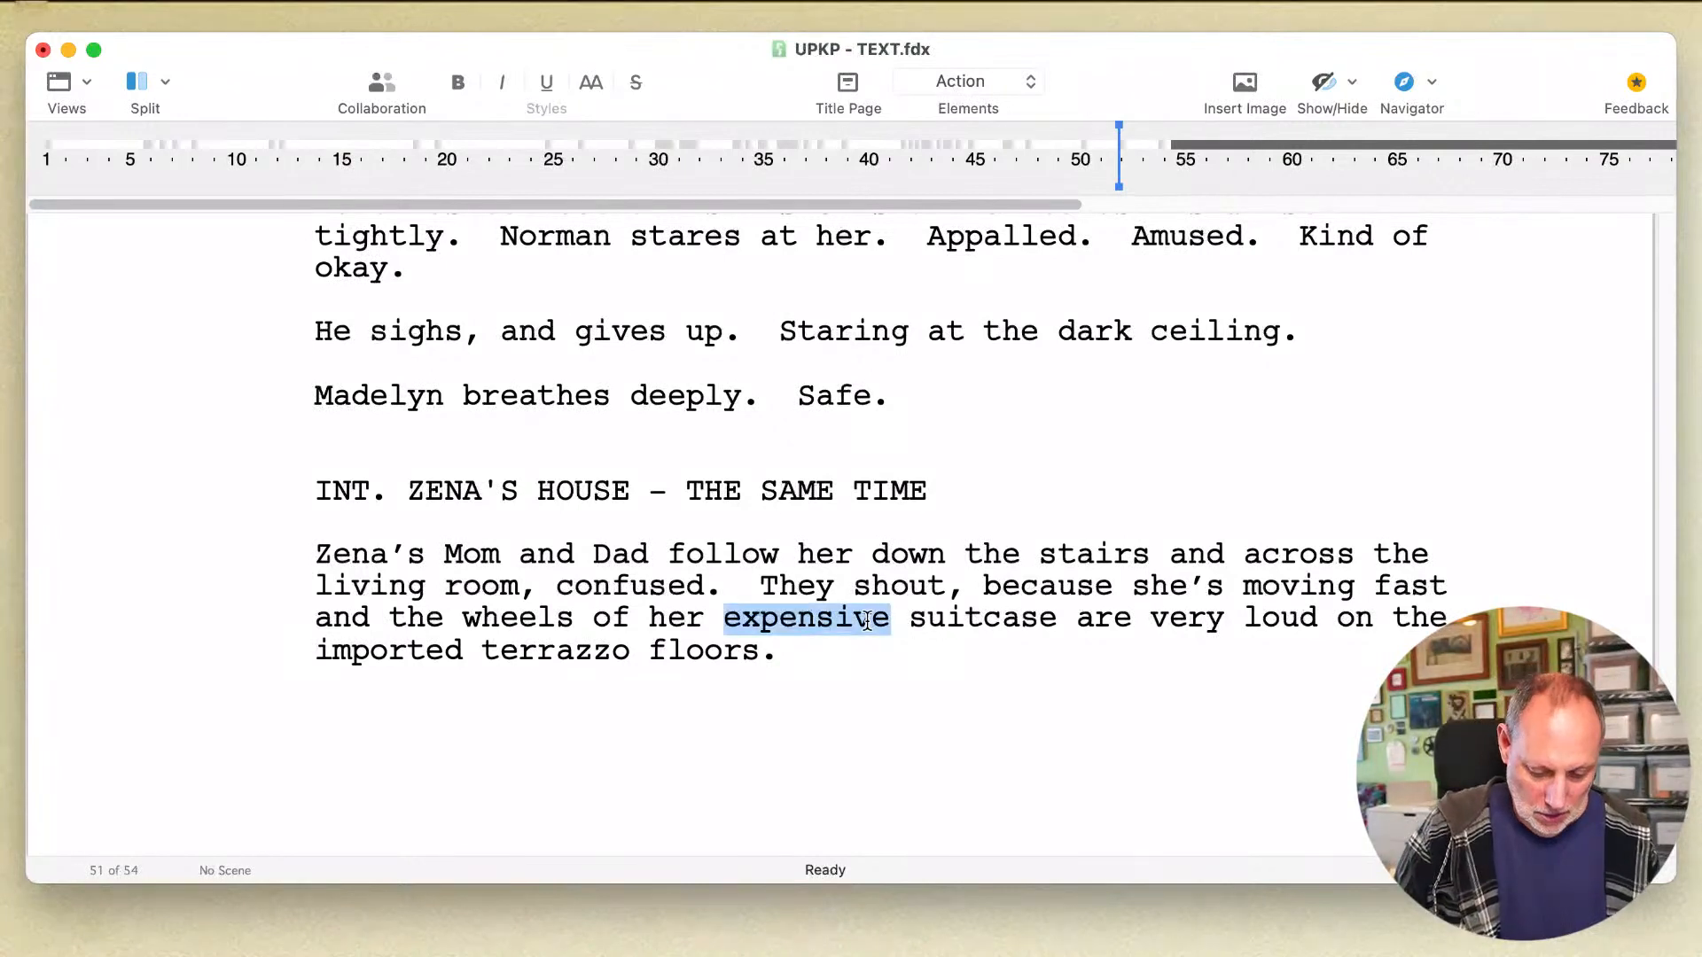
{"action": "type", "text": "Louis Vuitto"}
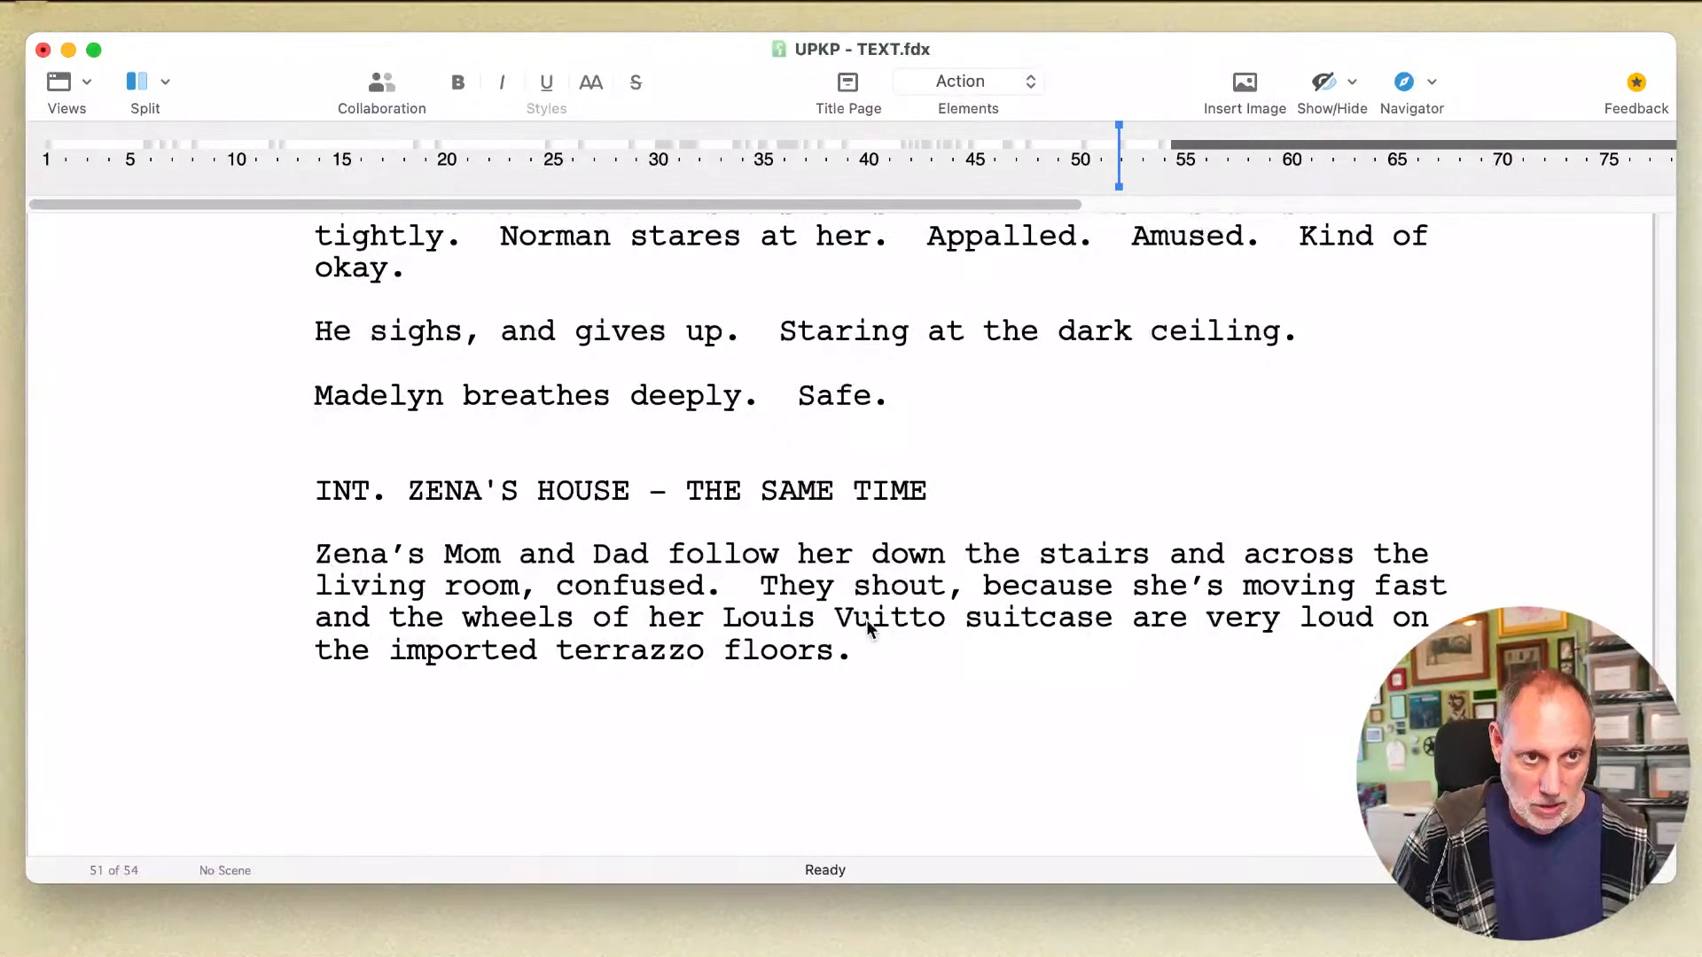
{"action": "type", "text": "n"}
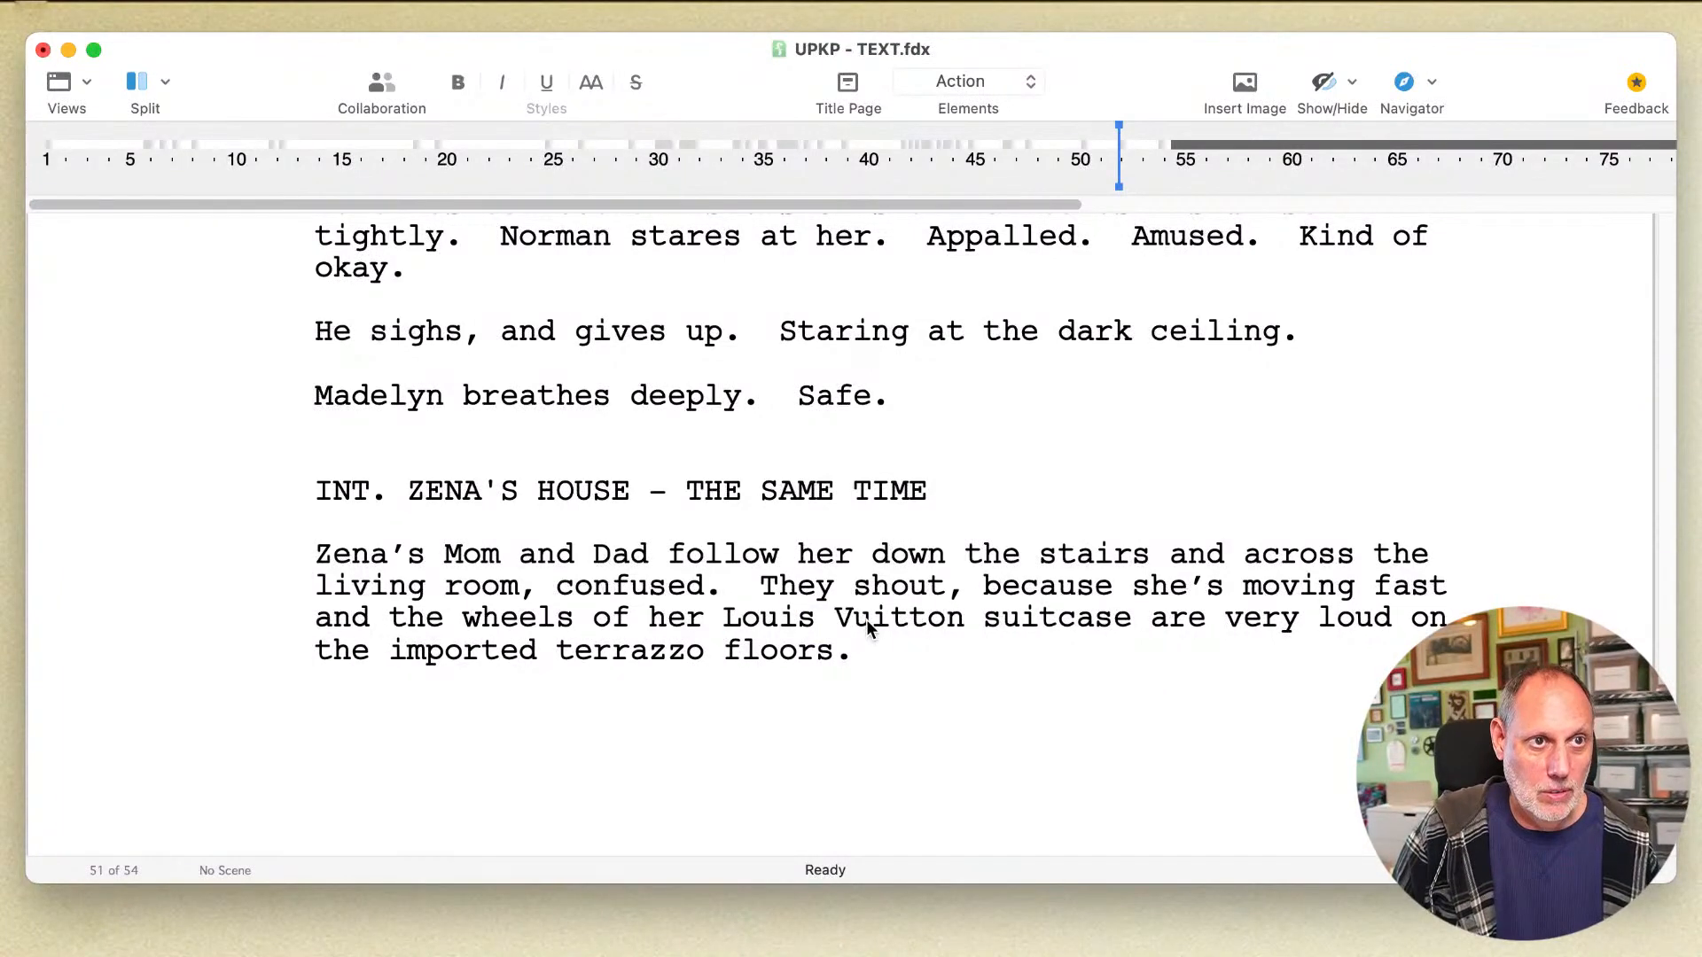
{"action": "left_click", "coordinate": [725, 620]}
{"action": "type", "text": "authentic"}
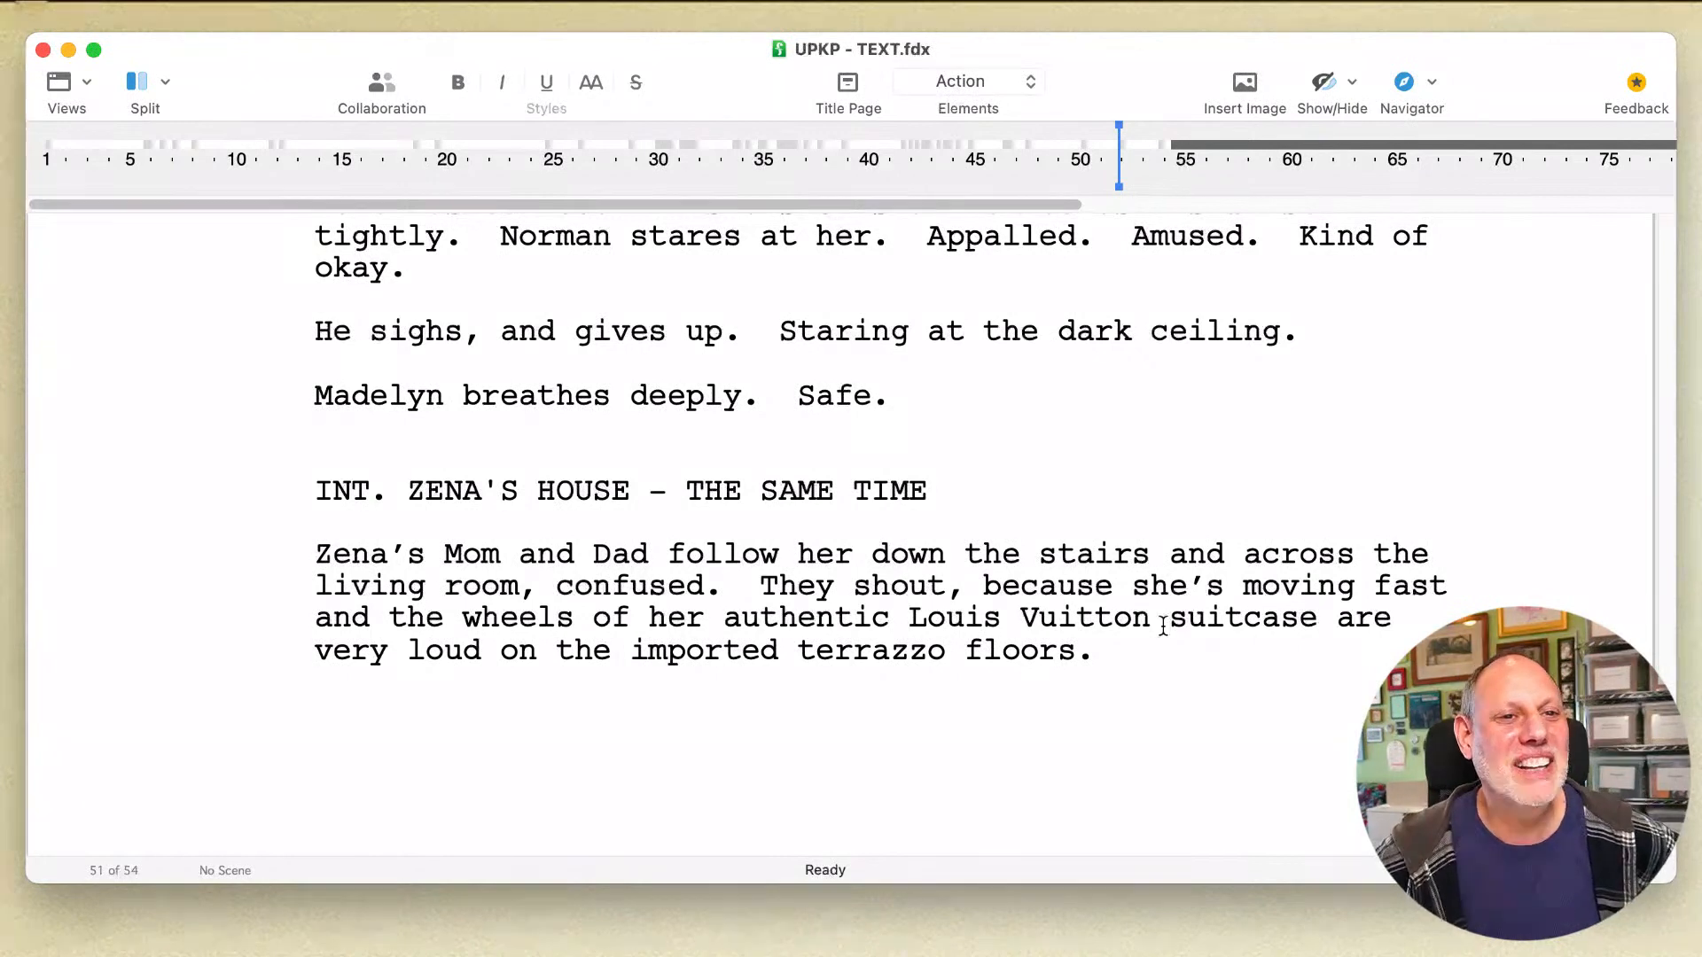
Step: Start an empty Character element below the action paragraph that ends with "terrazzo floors."
{"action": "left_click", "coordinate": [1156, 663]}
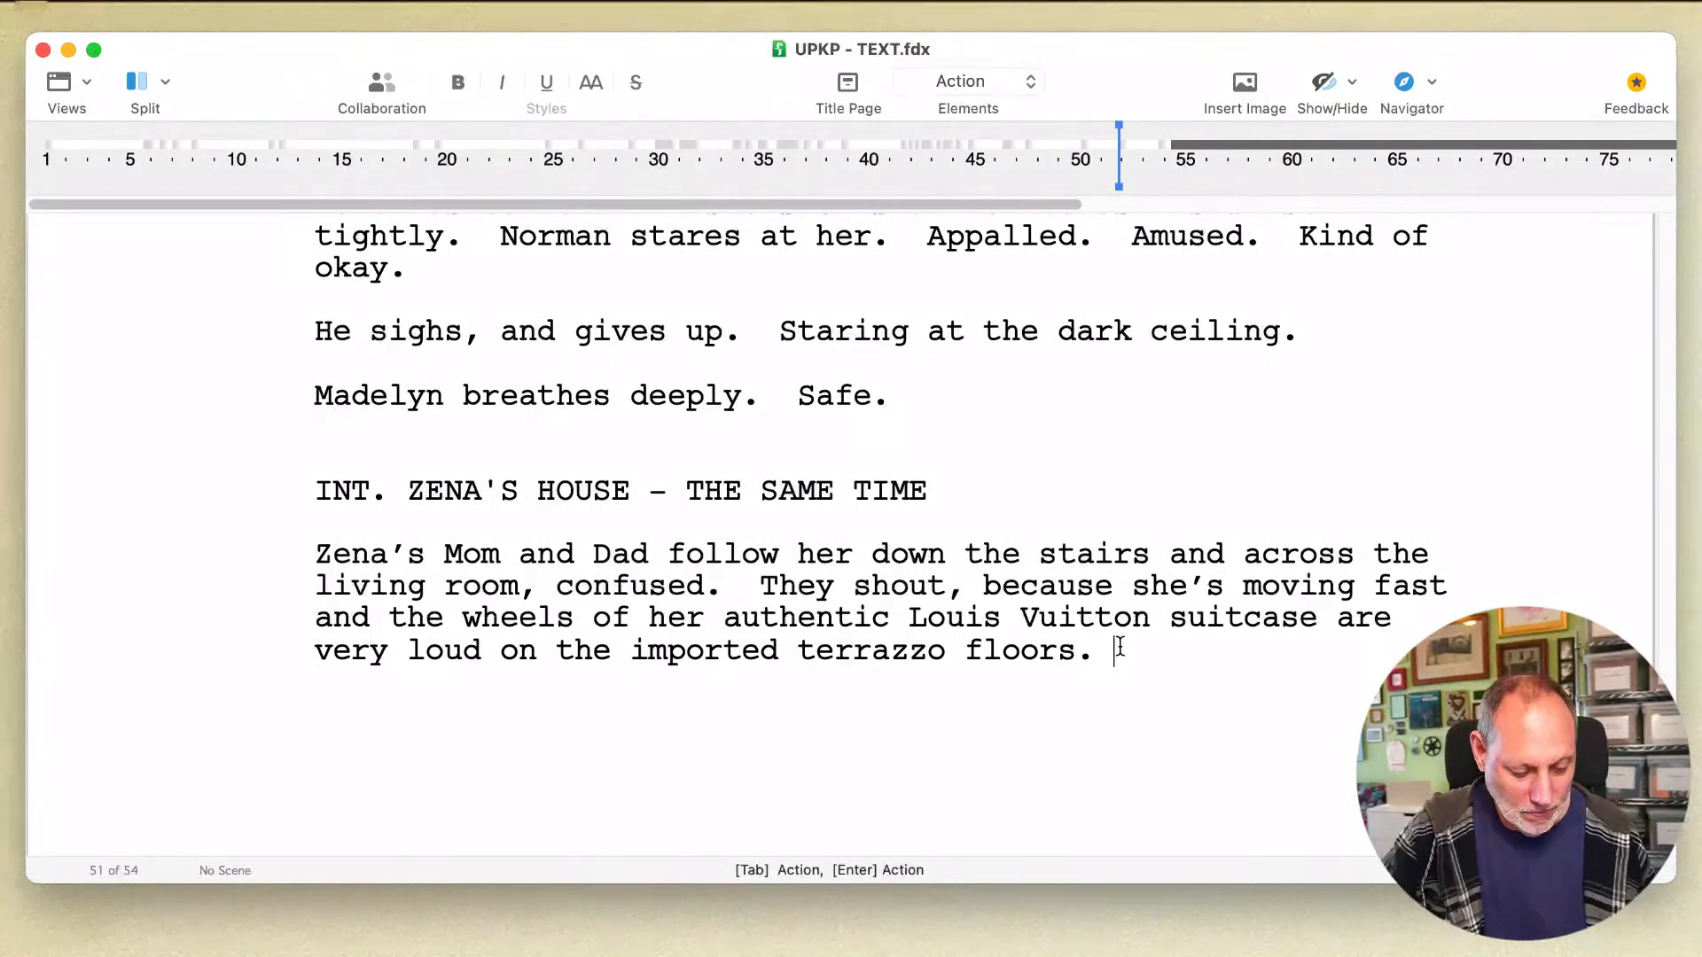
{"action": "key", "text": "Return"}
{"action": "key", "text": "Tab"}
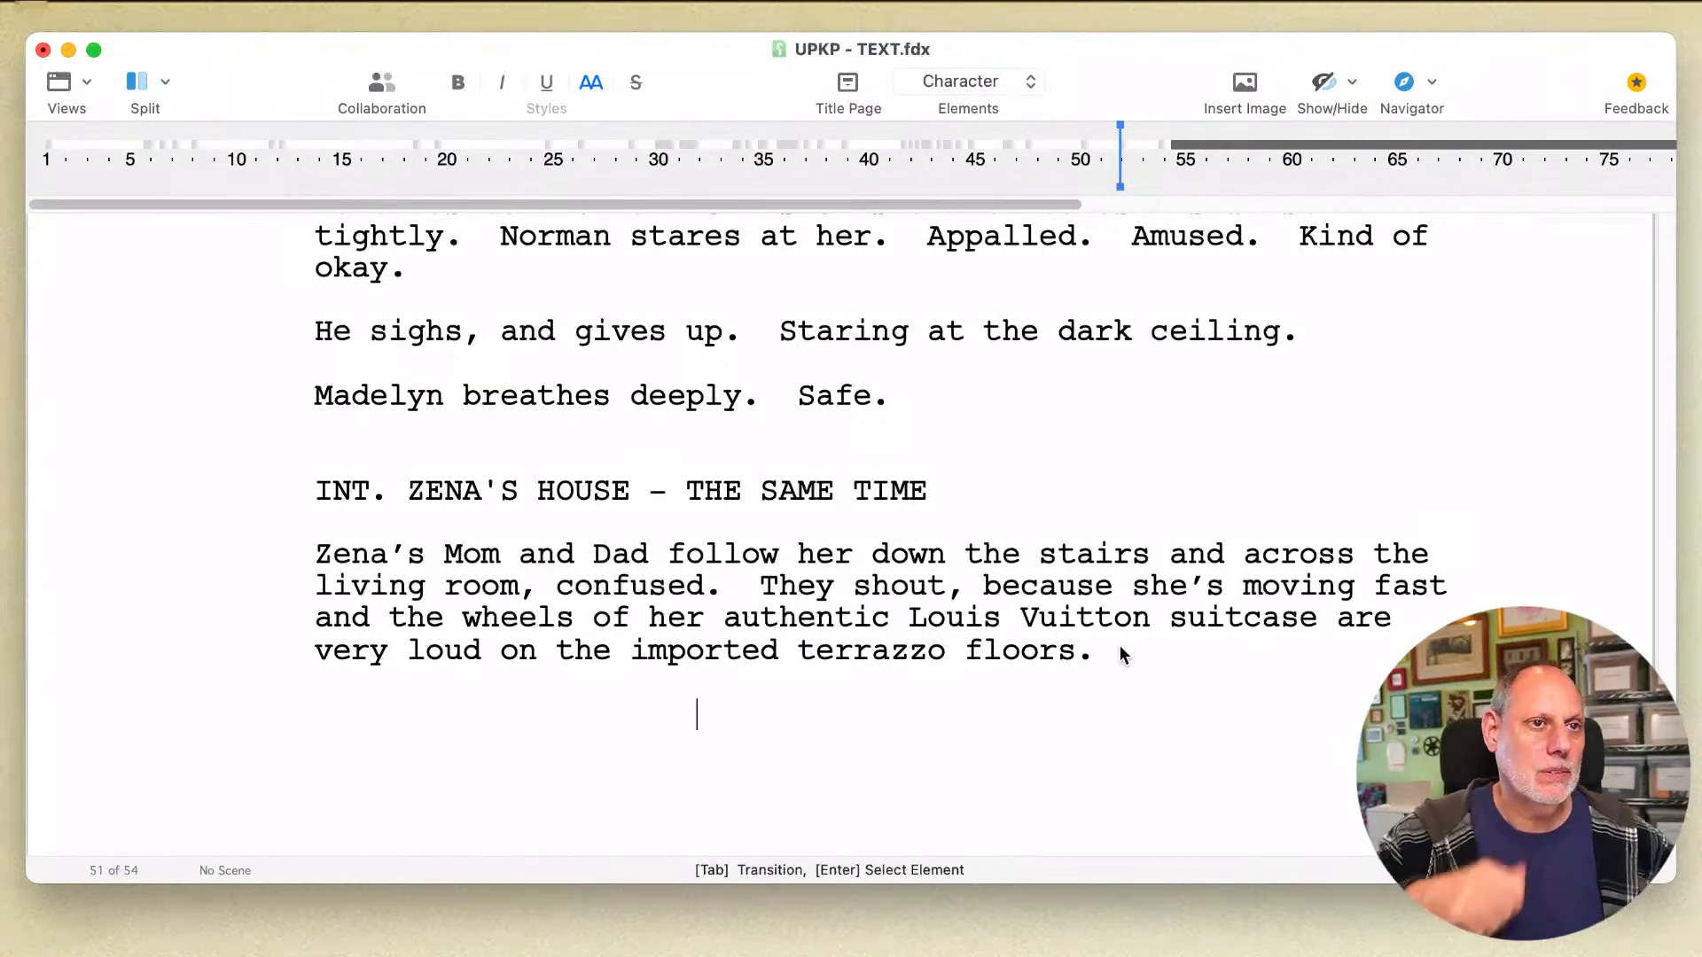
{"action": "left_click", "coordinate": [1044, 608]}
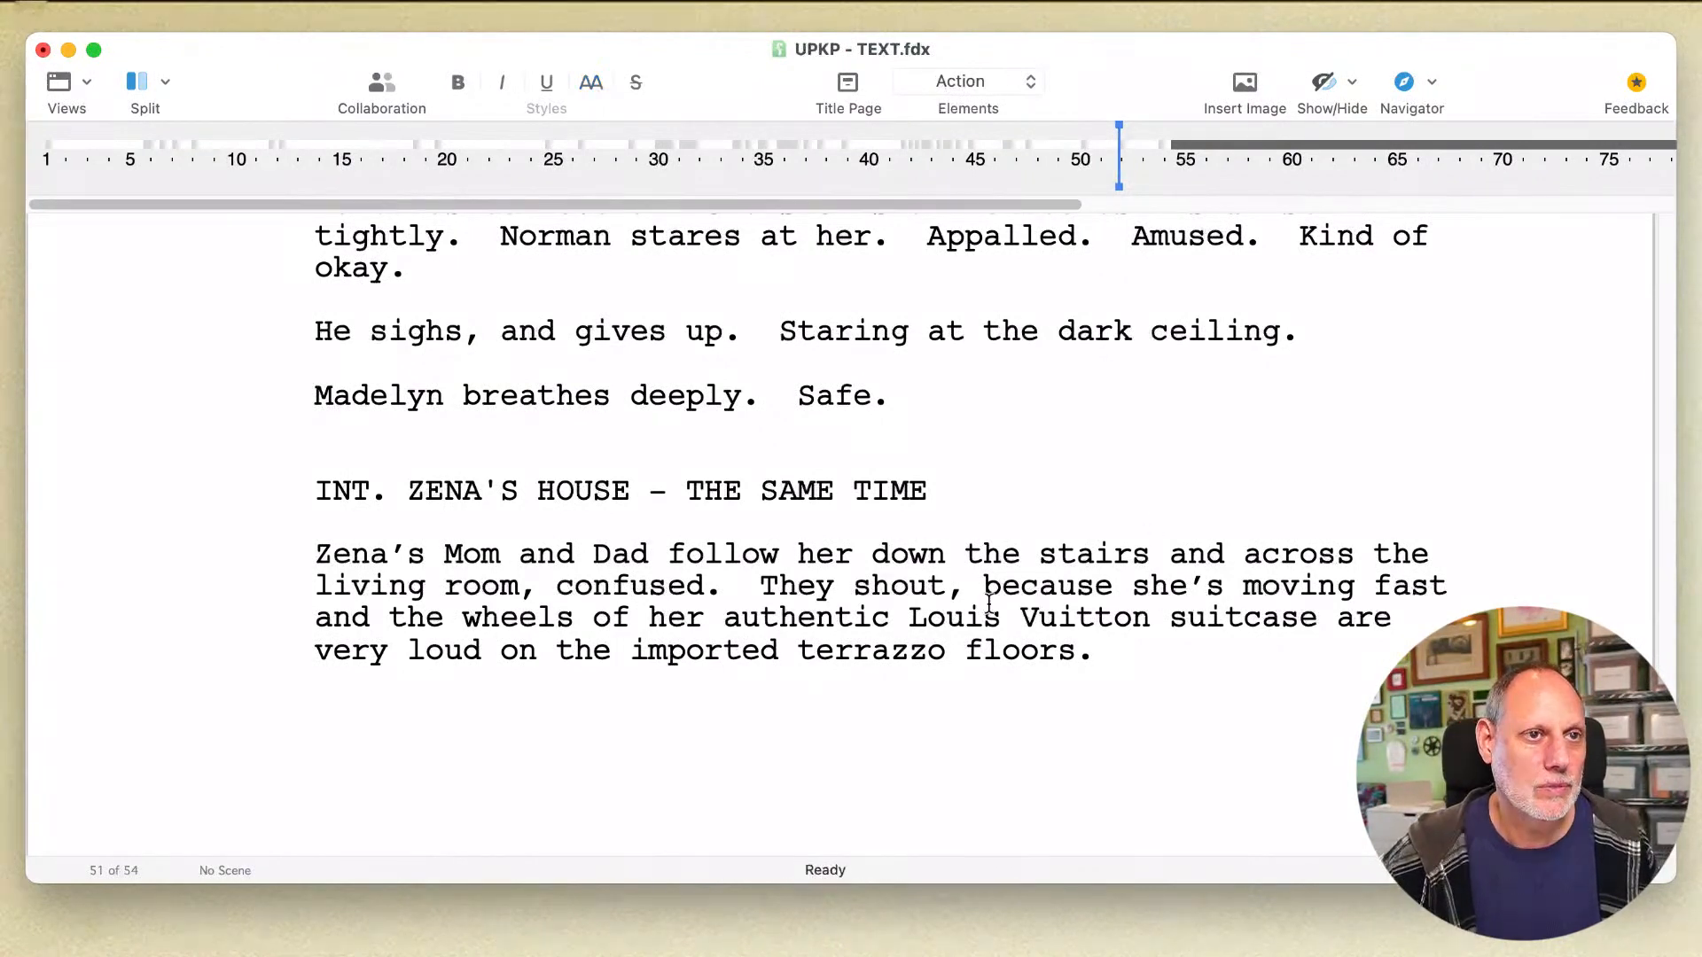
{"action": "left_click", "coordinate": [858, 711]}
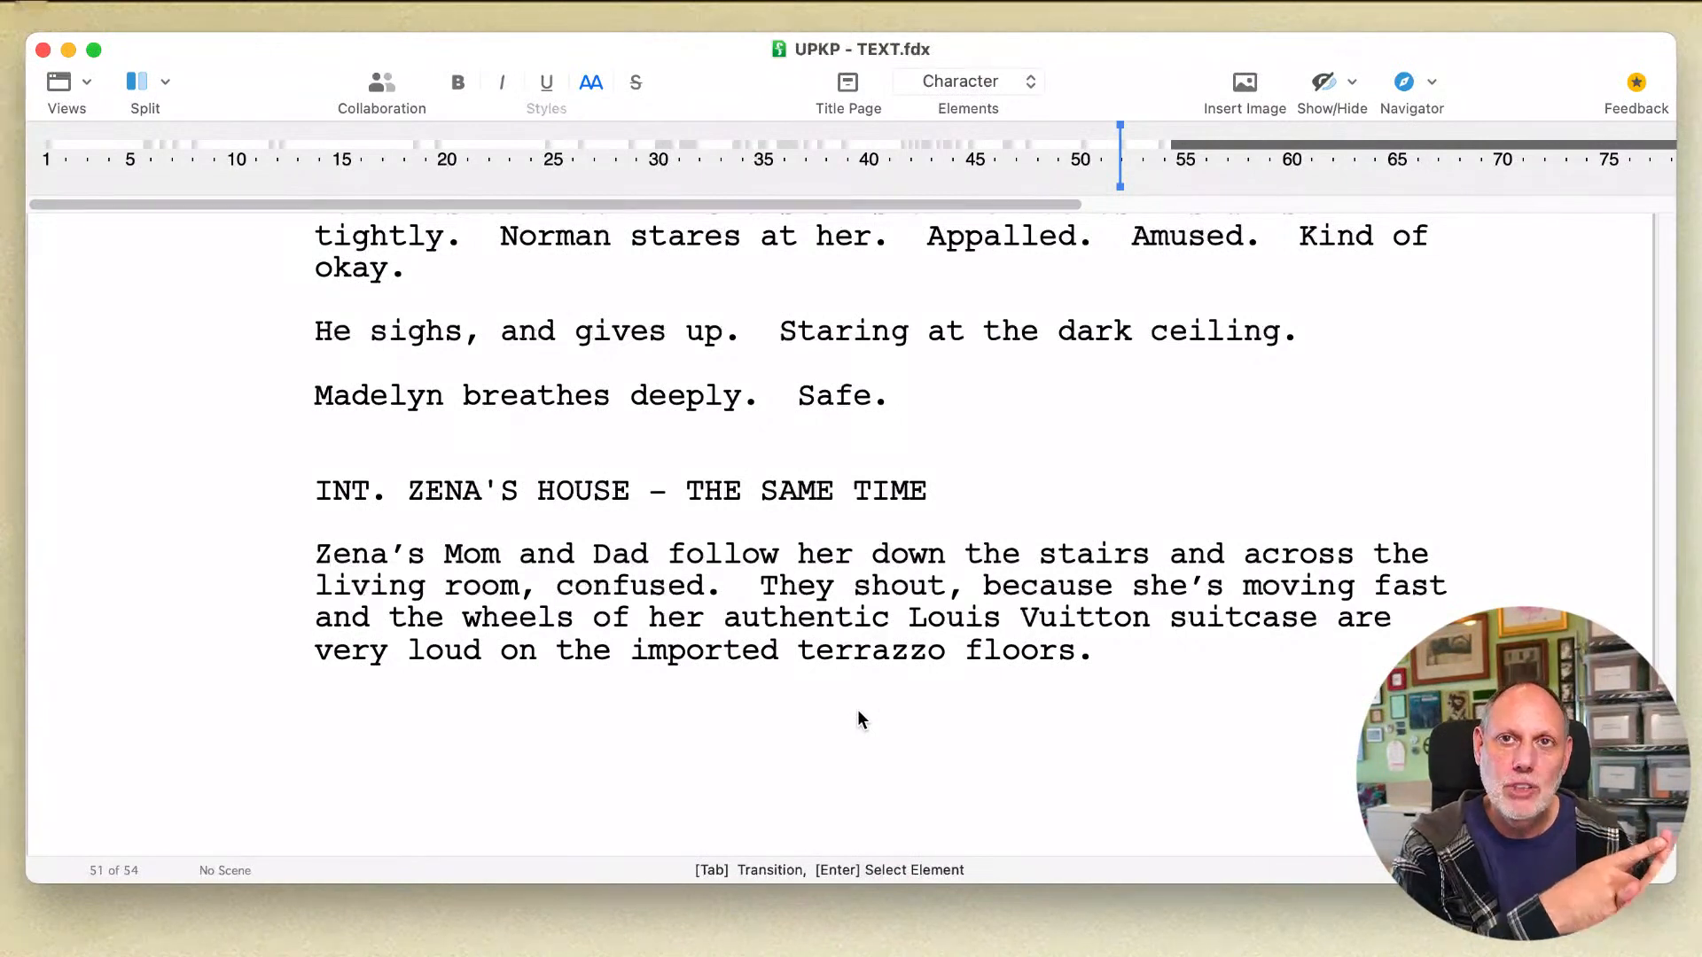
Step: Enter "ZENA'S DAD" as the speaking character and begin a Dialogue element beneath it
{"action": "type", "text": "ZEN"}
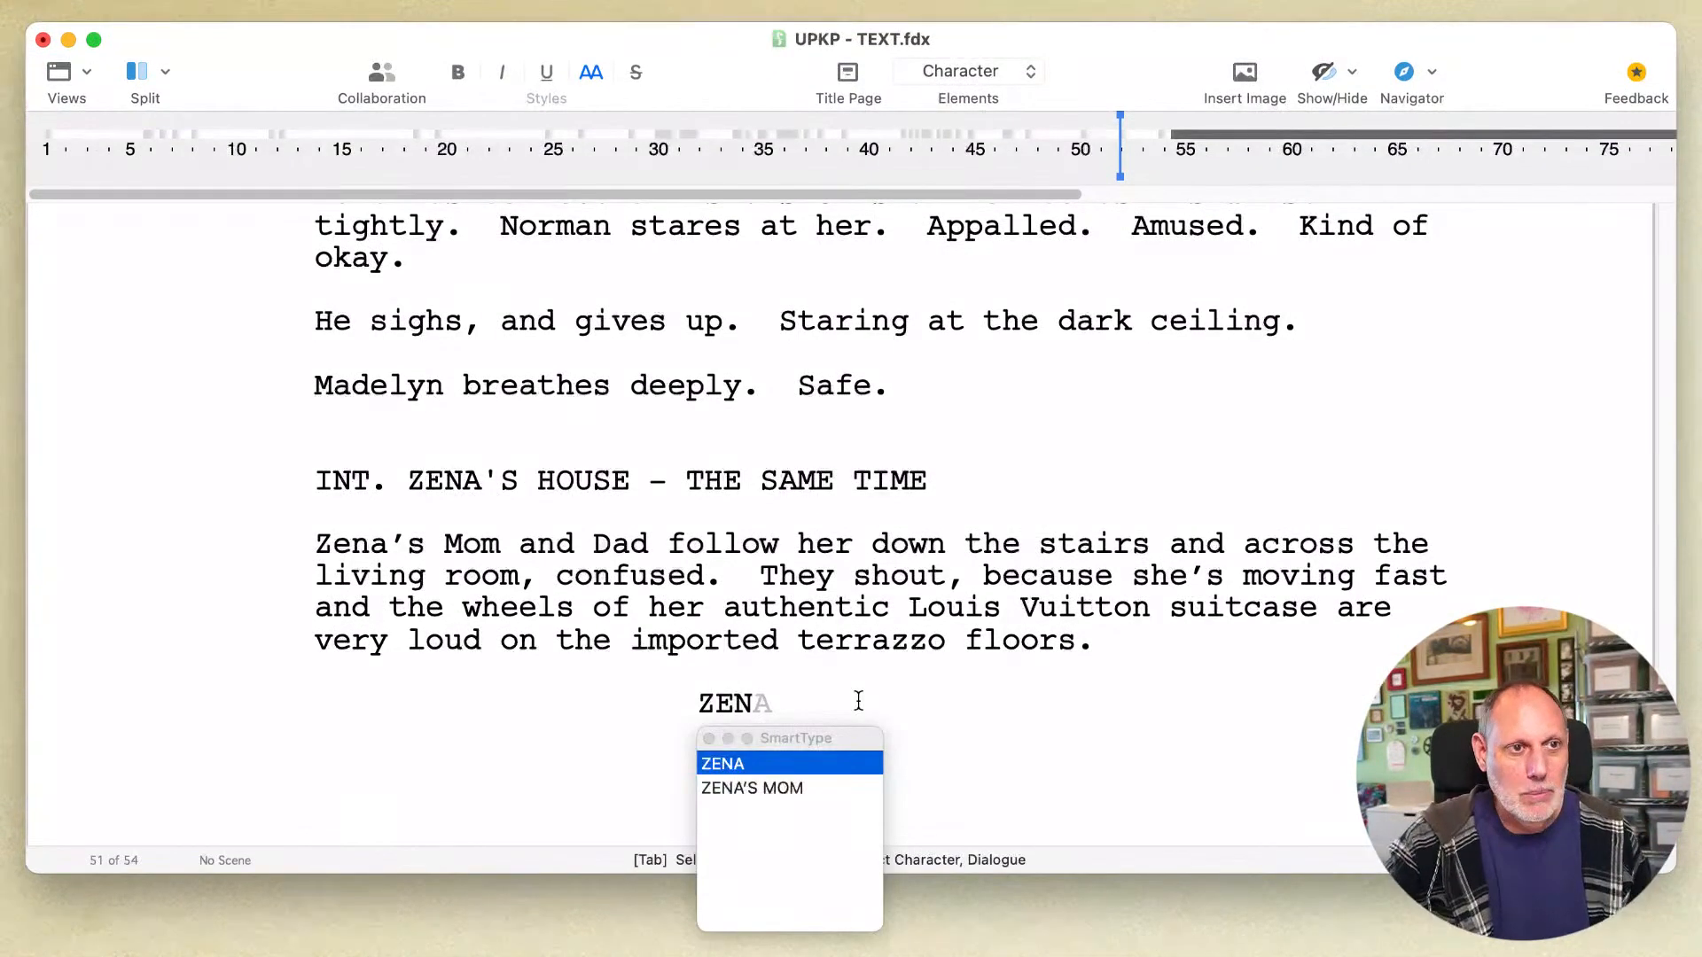
{"action": "key", "text": "Down"}
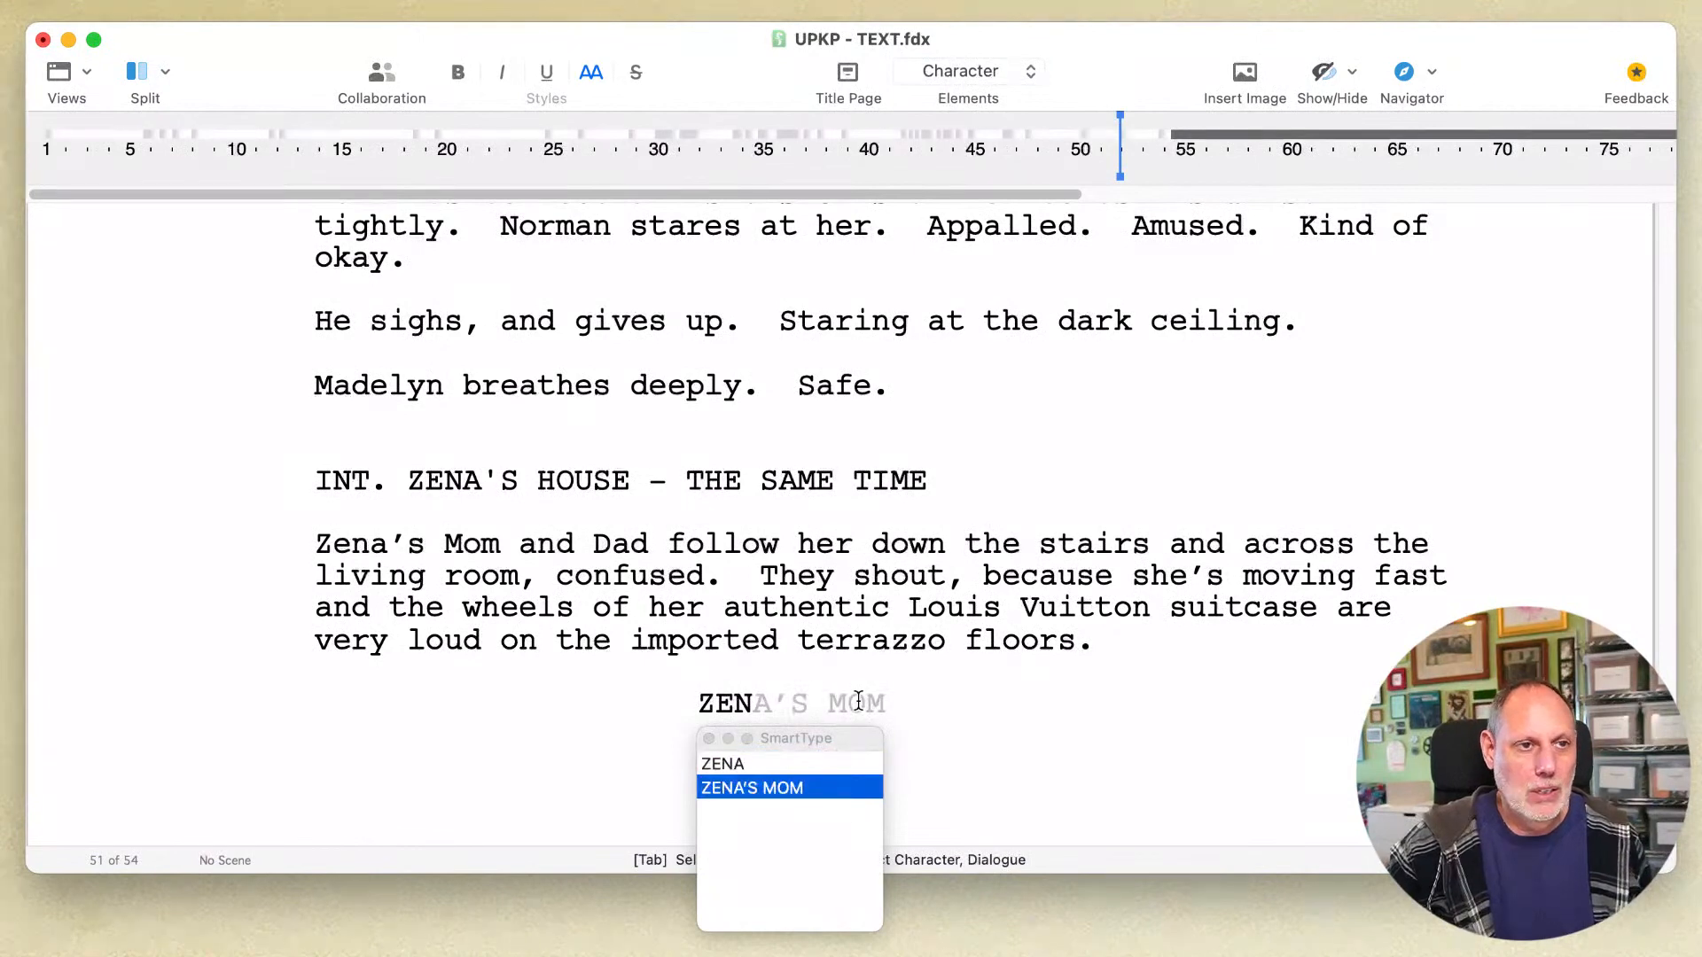
{"action": "key", "text": "Return"}
{"action": "key", "text": "BackSpace"}
{"action": "key", "text": "BackSpace"}
{"action": "key", "text": "BackSpace"}
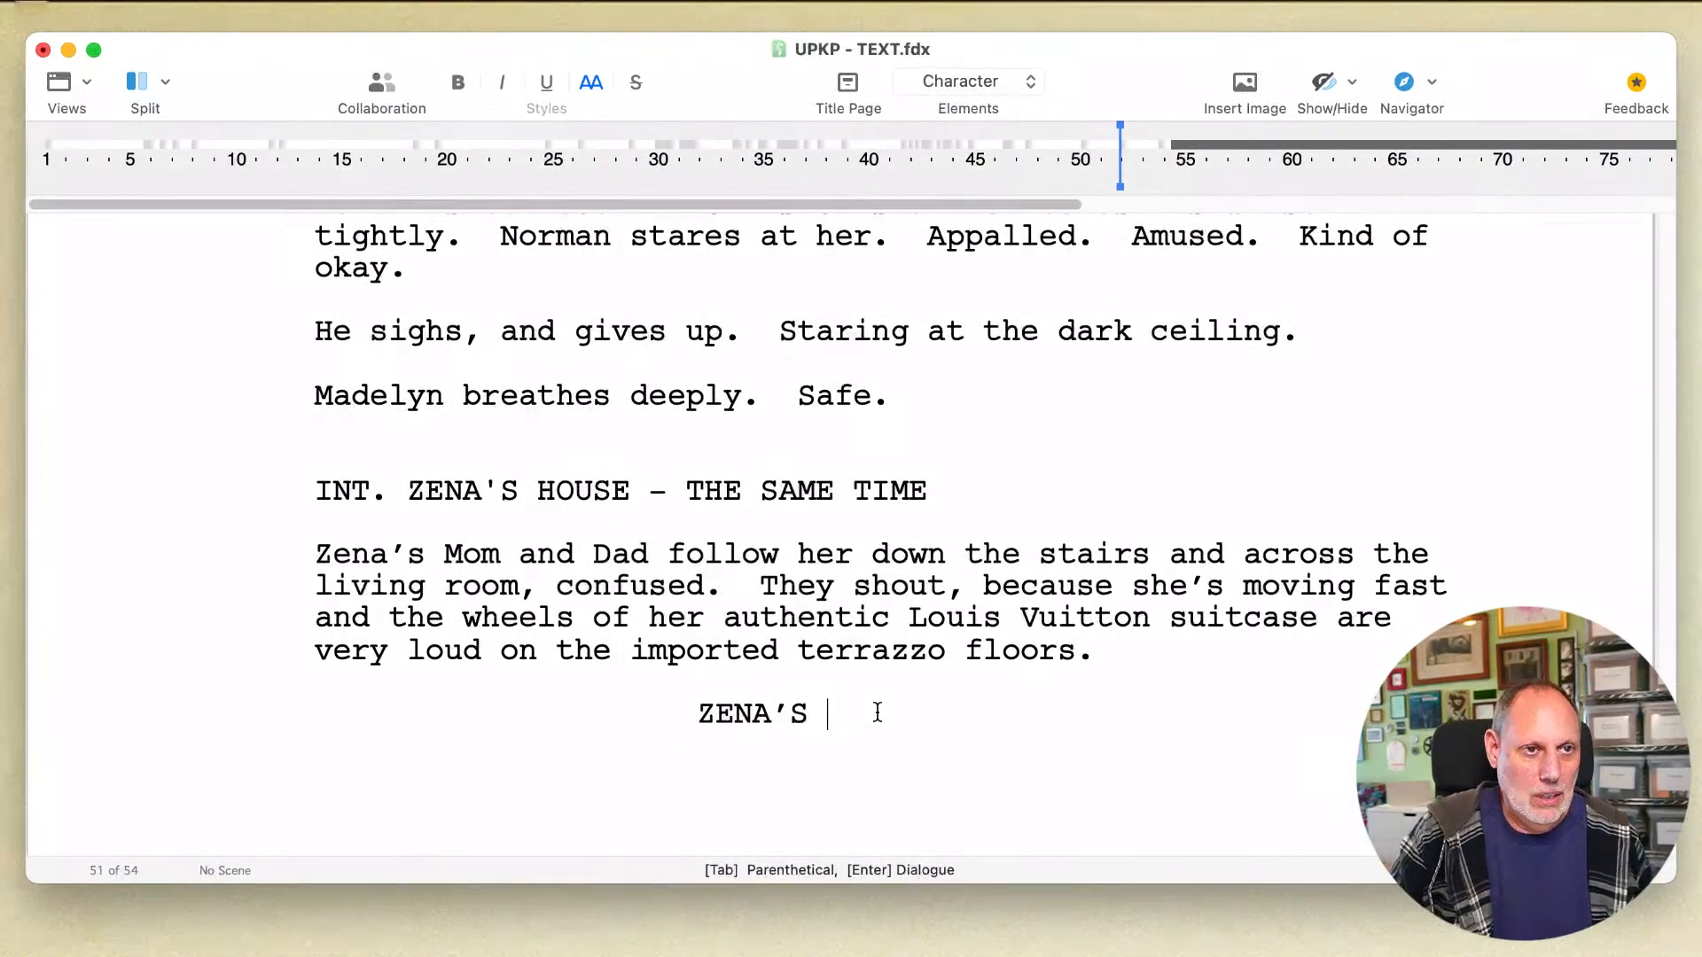
{"action": "type", "text": "DAD"}
{"action": "key", "text": "Return"}
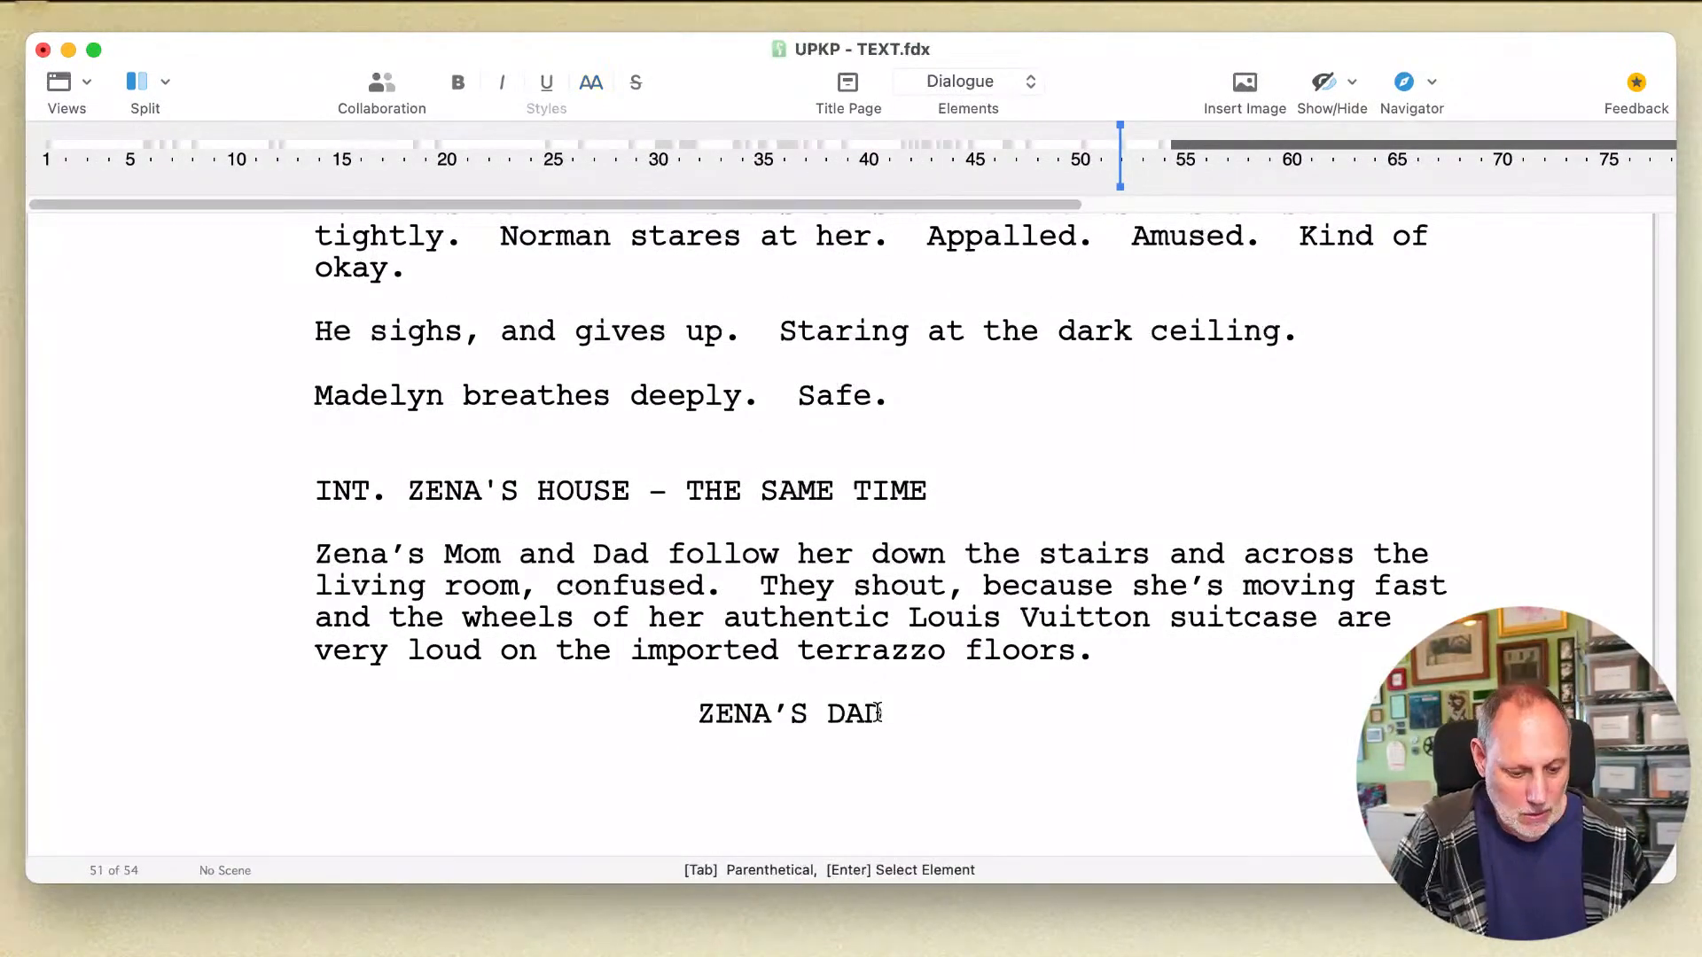
Step: Enter "What the hell is in Pennsylvania?!" as the dialogue for Zena's Dad
{"action": "type", "text": "What the hell i"}
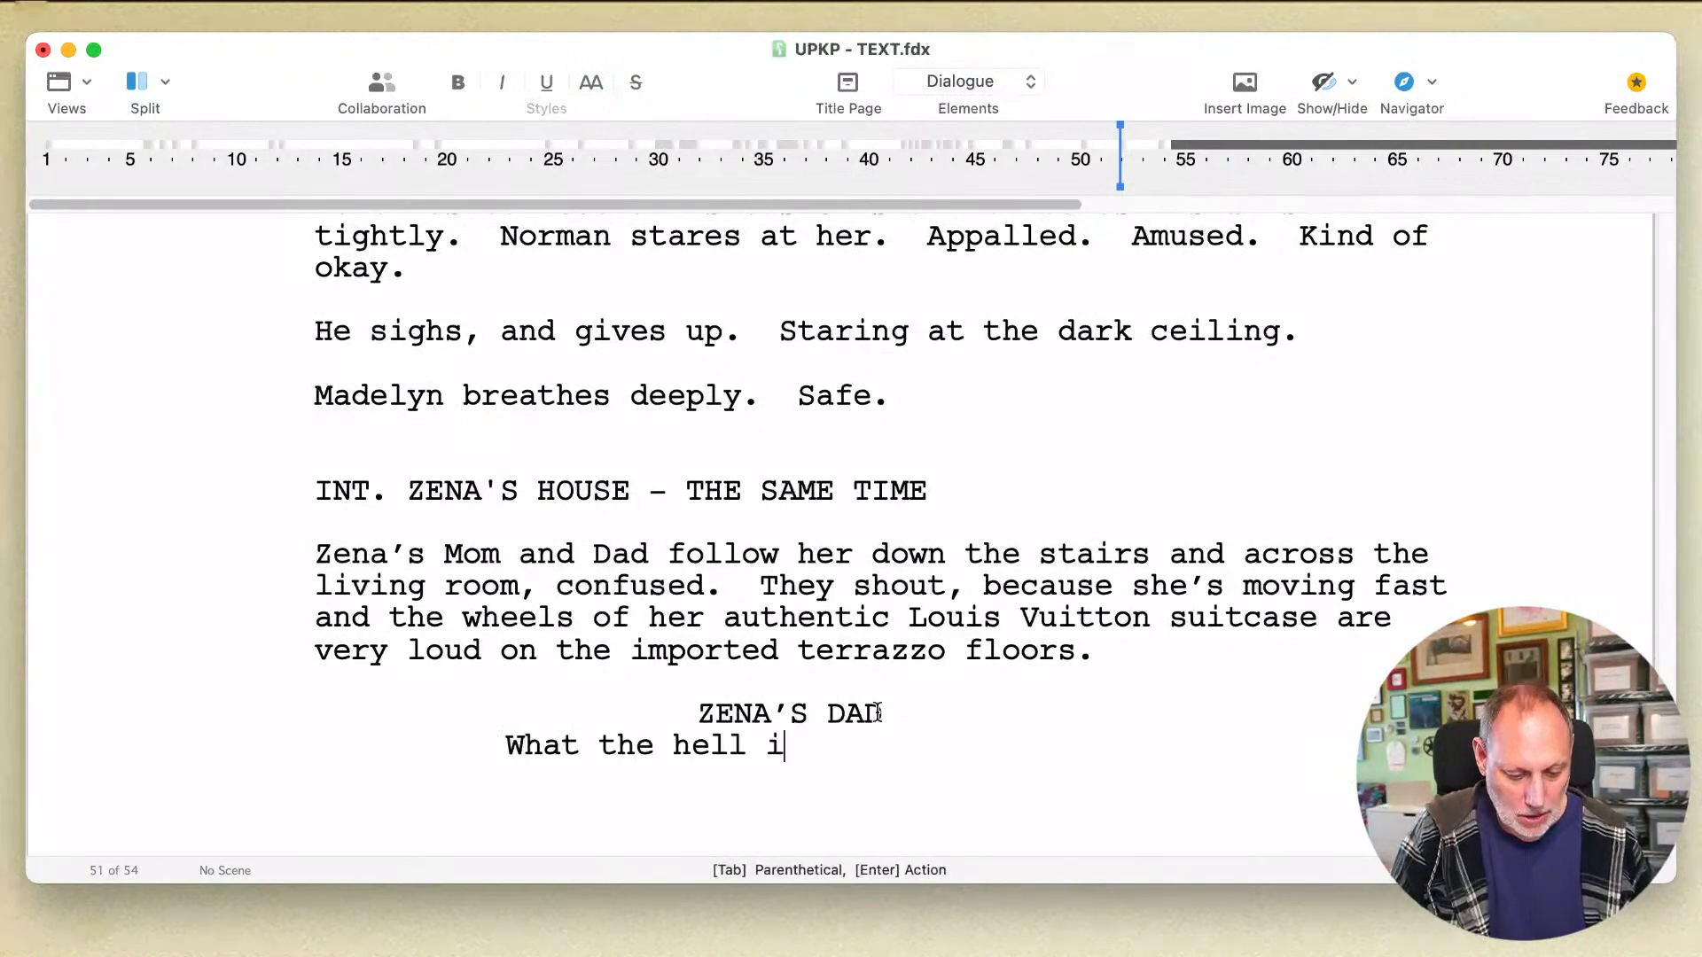
{"action": "type", "text": "s in Penn"}
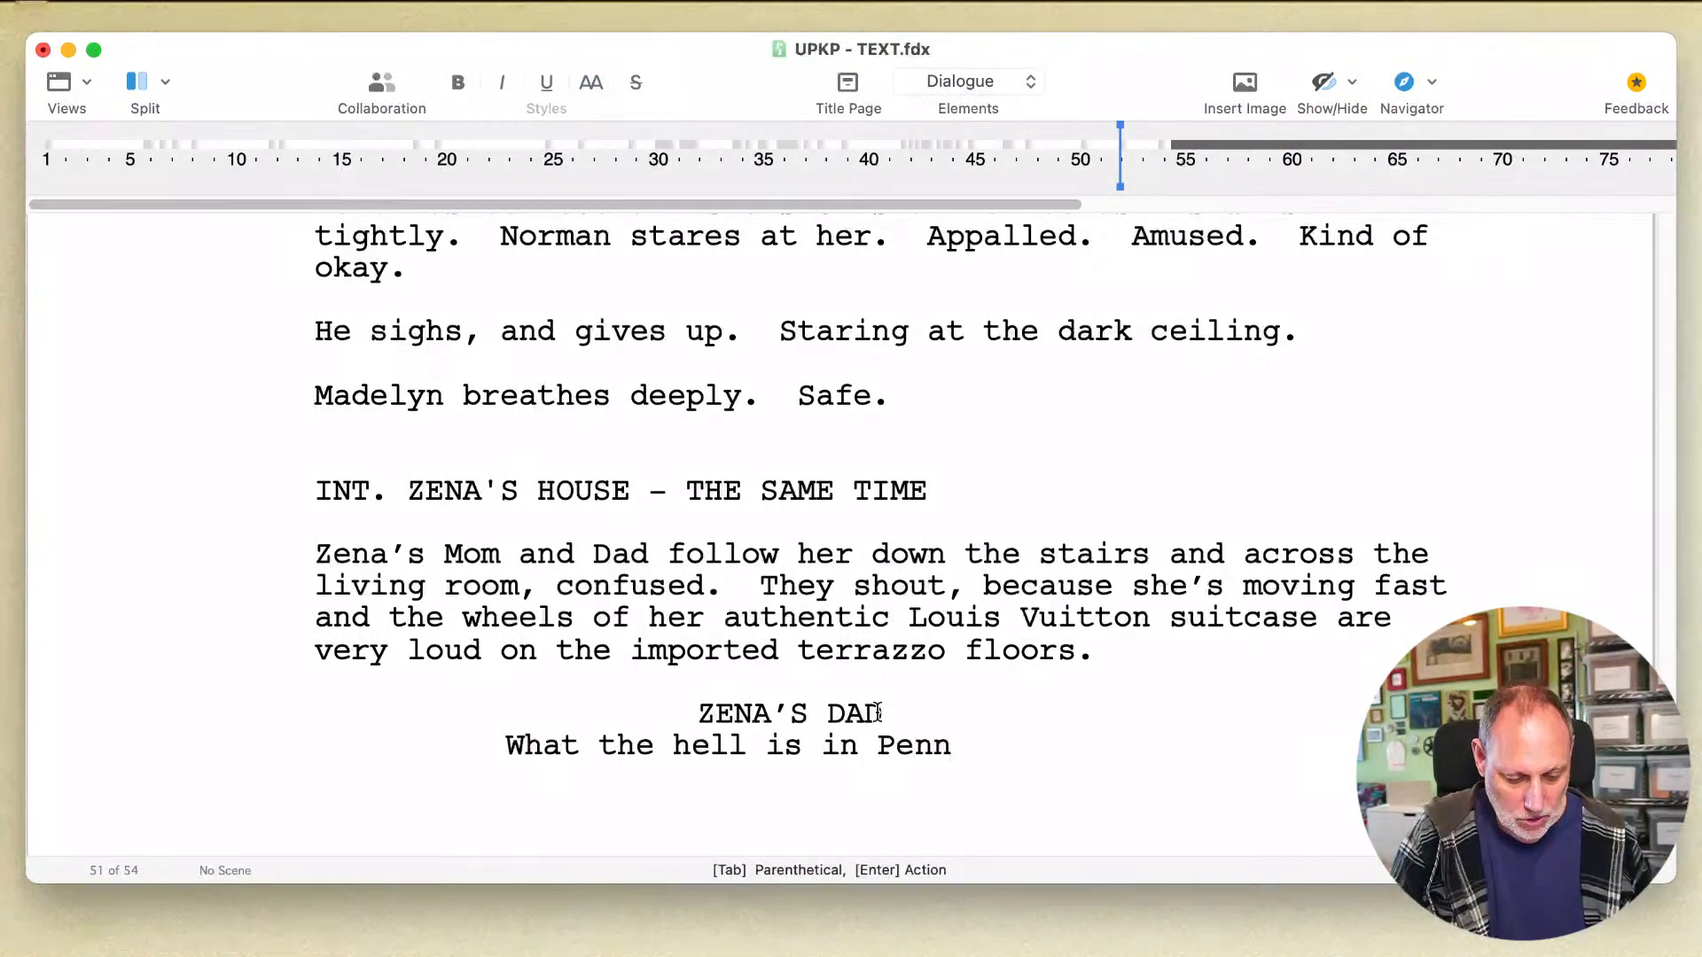
{"action": "type", "text": "sy"}
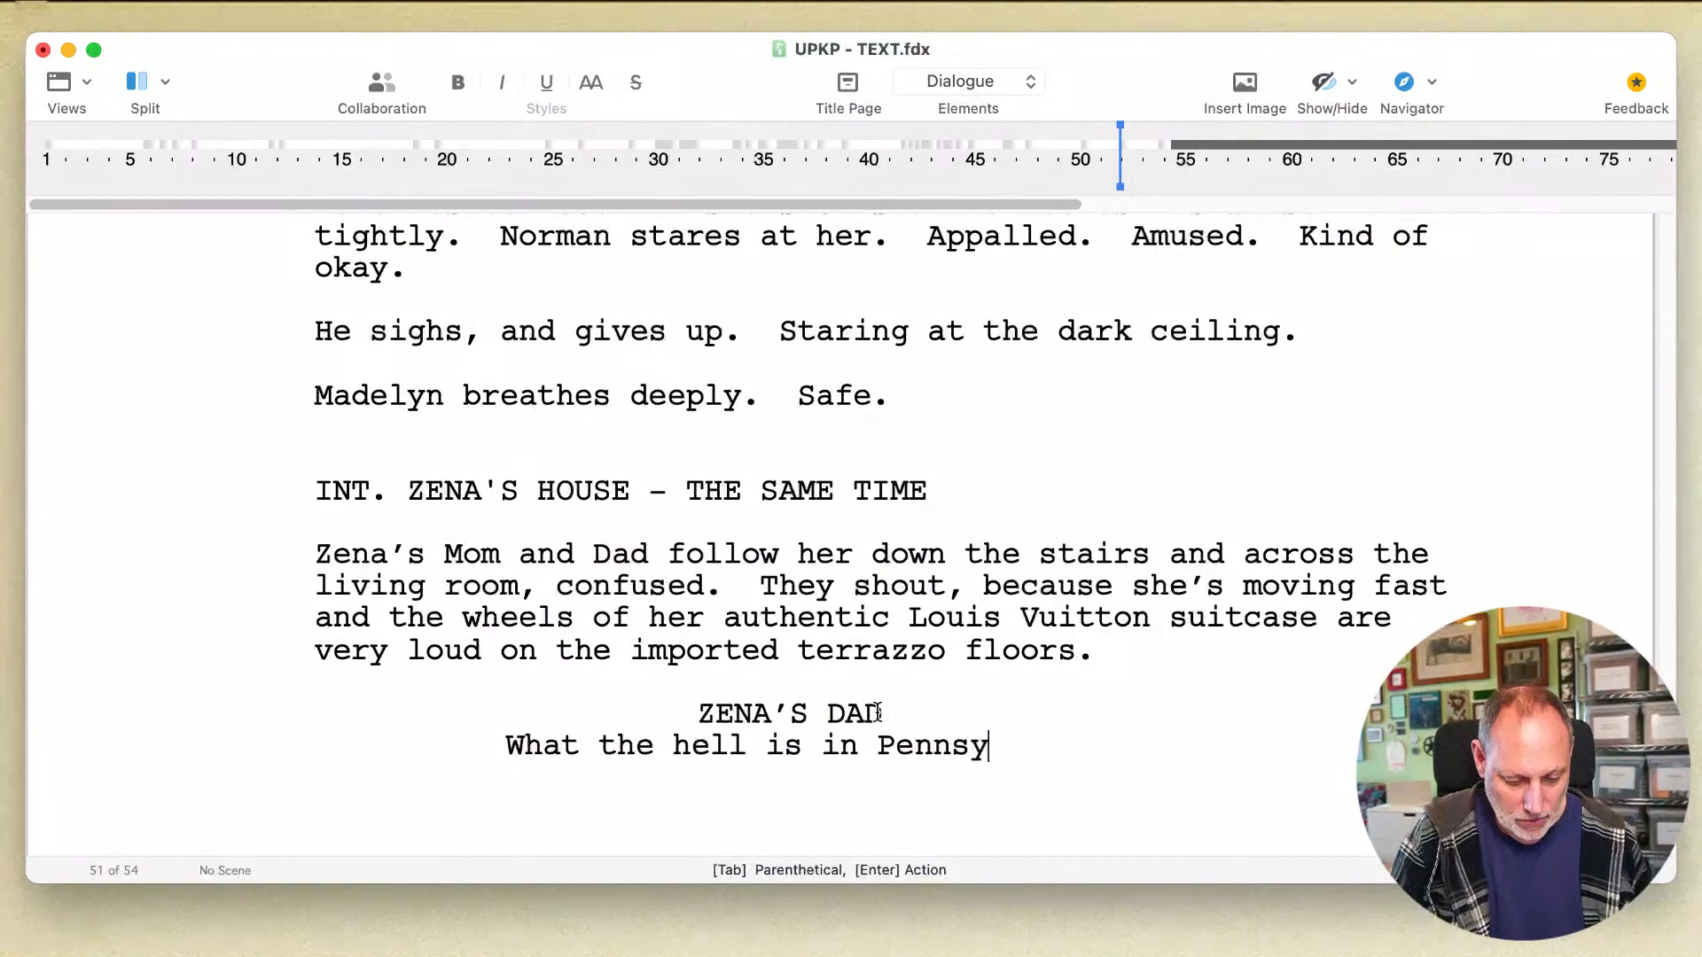
{"action": "type", "text": "lva"}
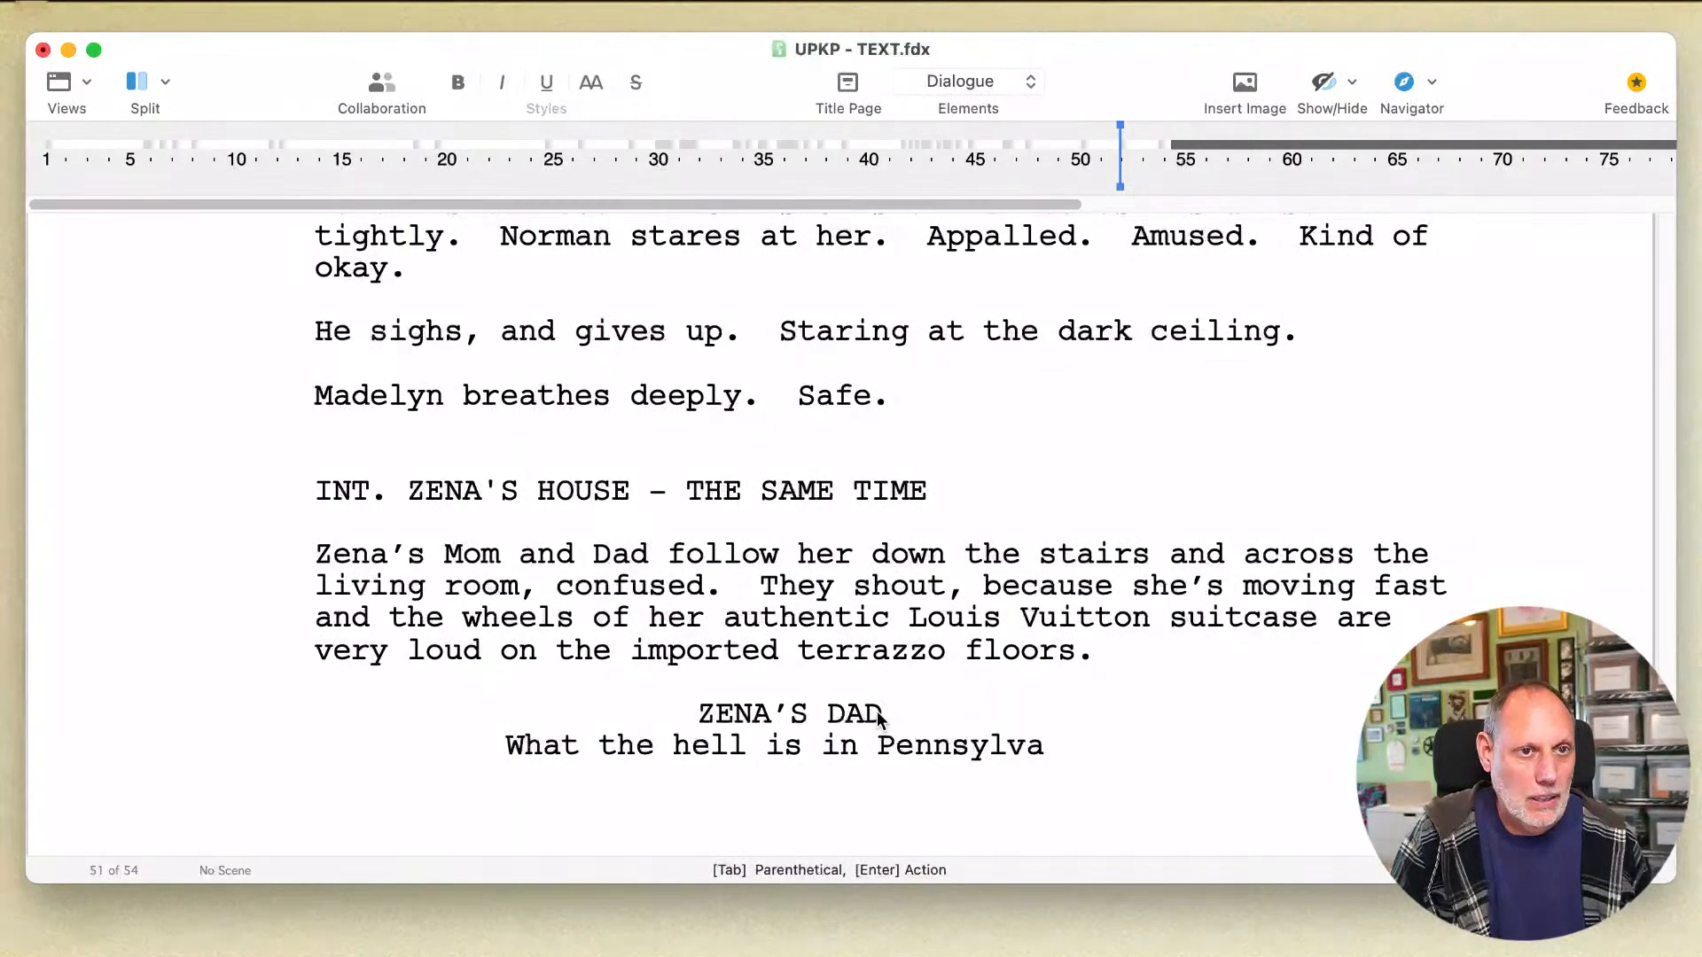
{"action": "type", "text": "nia?!"}
{"action": "key", "text": "Return"}
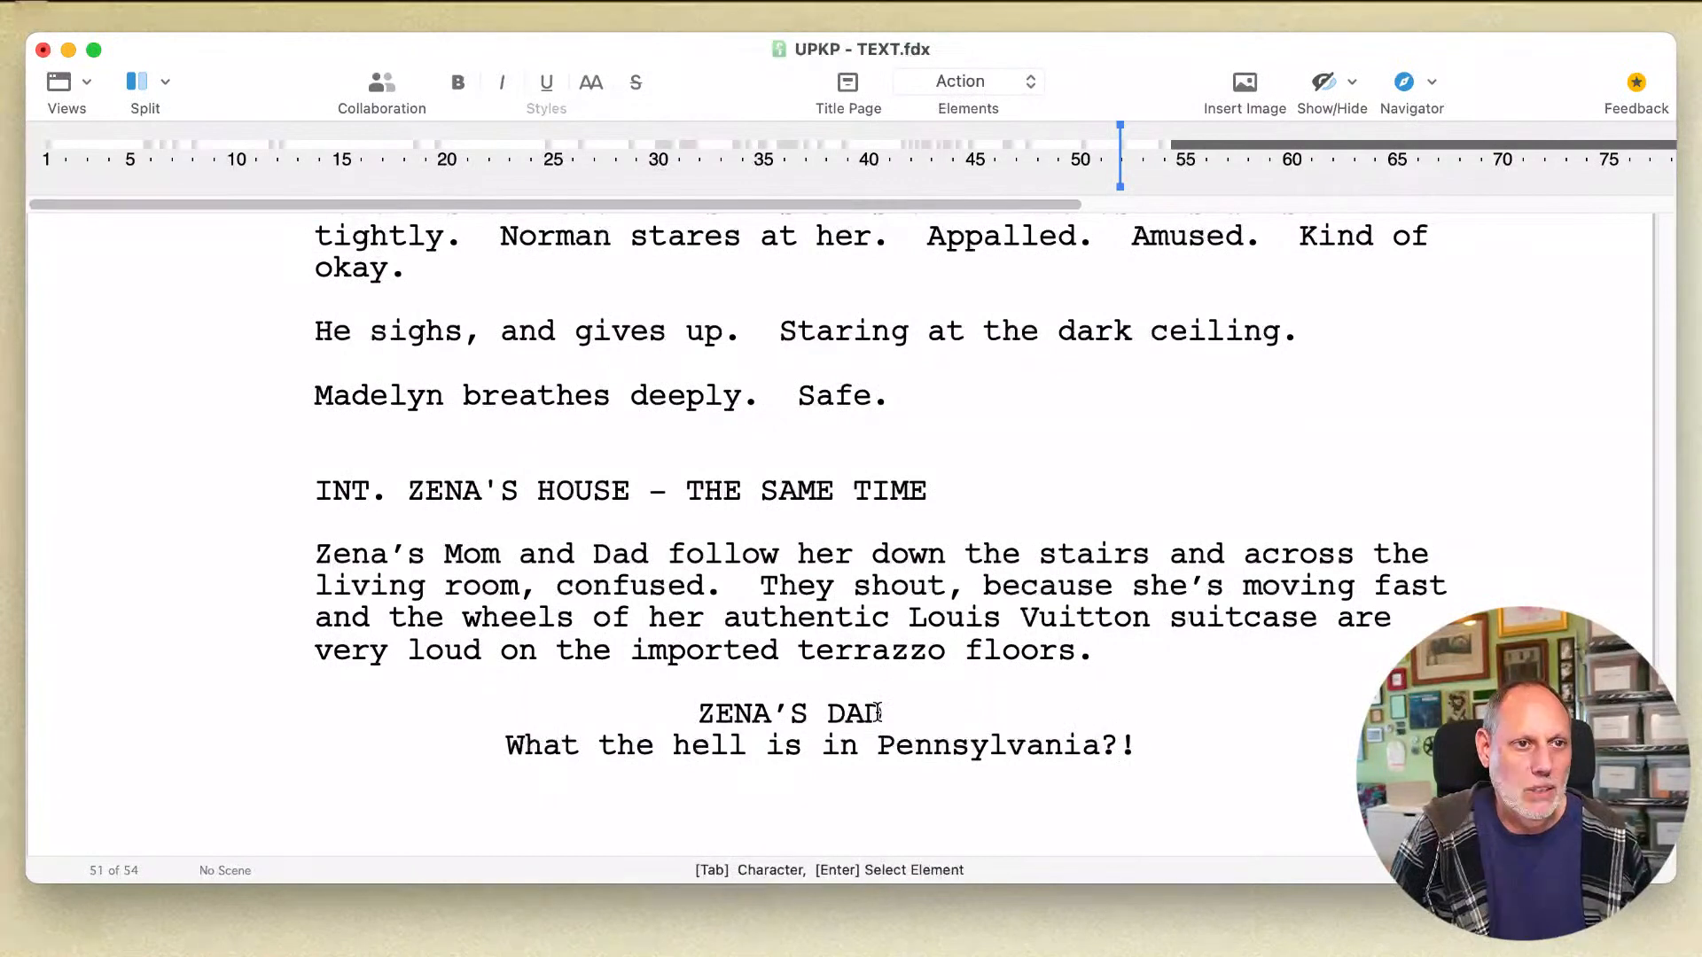
Step: Add ZENA as the next speaking character with the dialogue "My entire life! My future!"
{"action": "key", "text": "Tab"}
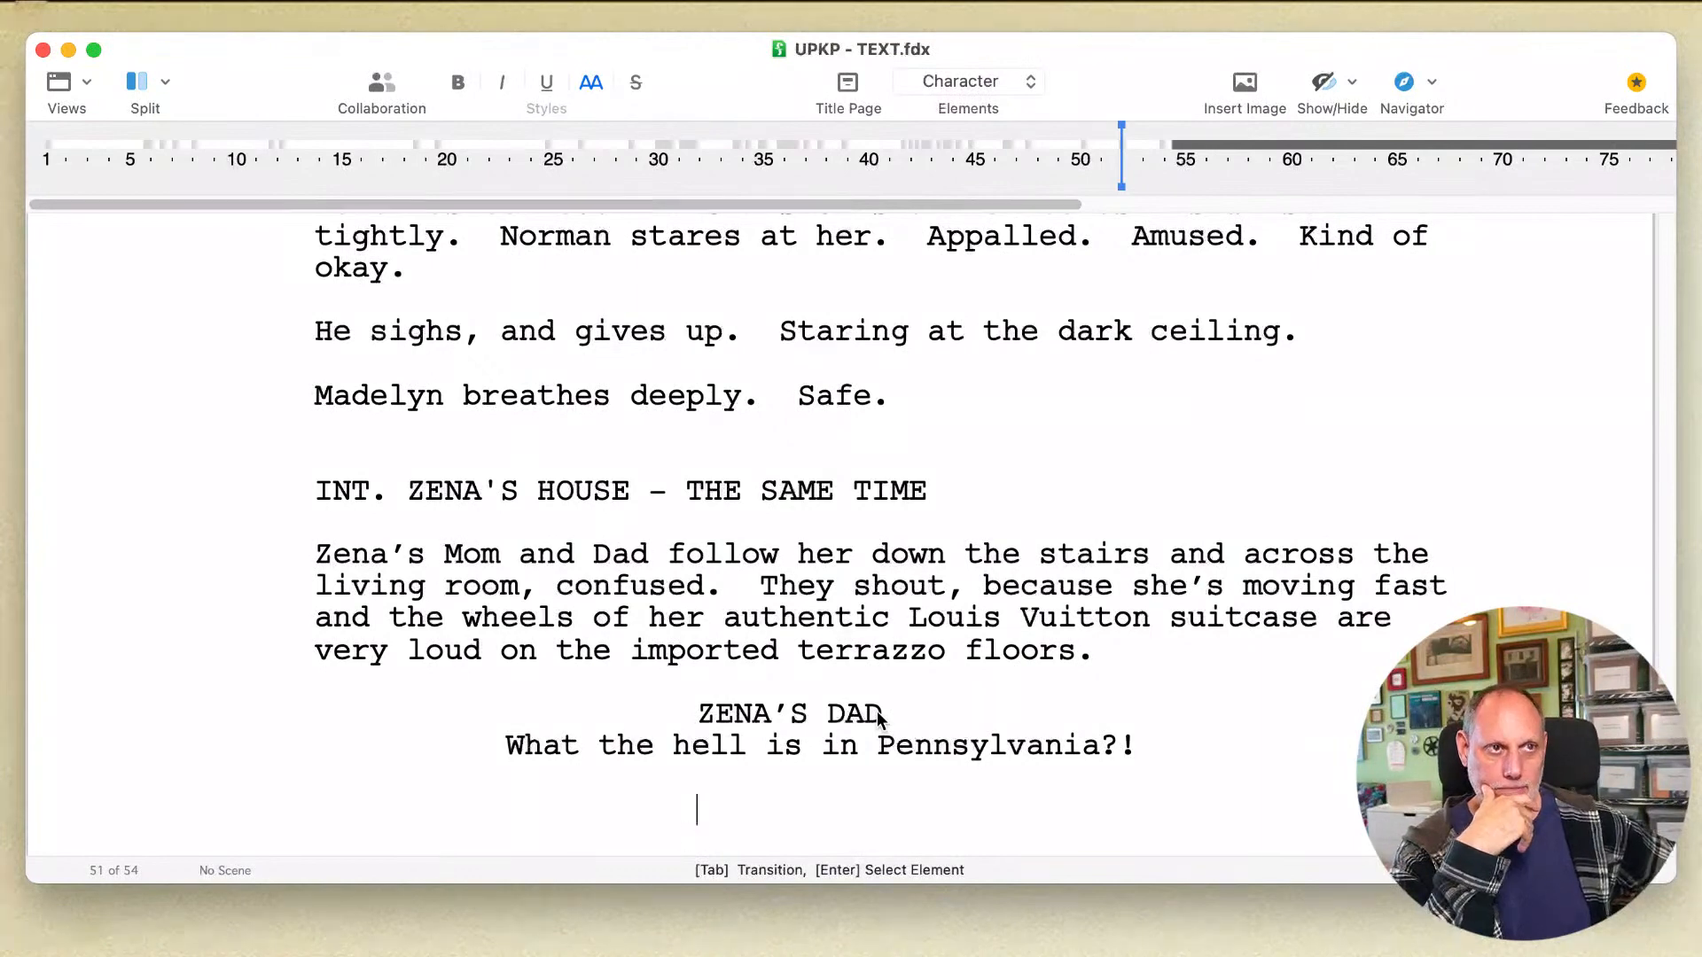
{"action": "type", "text": "ZENA"}
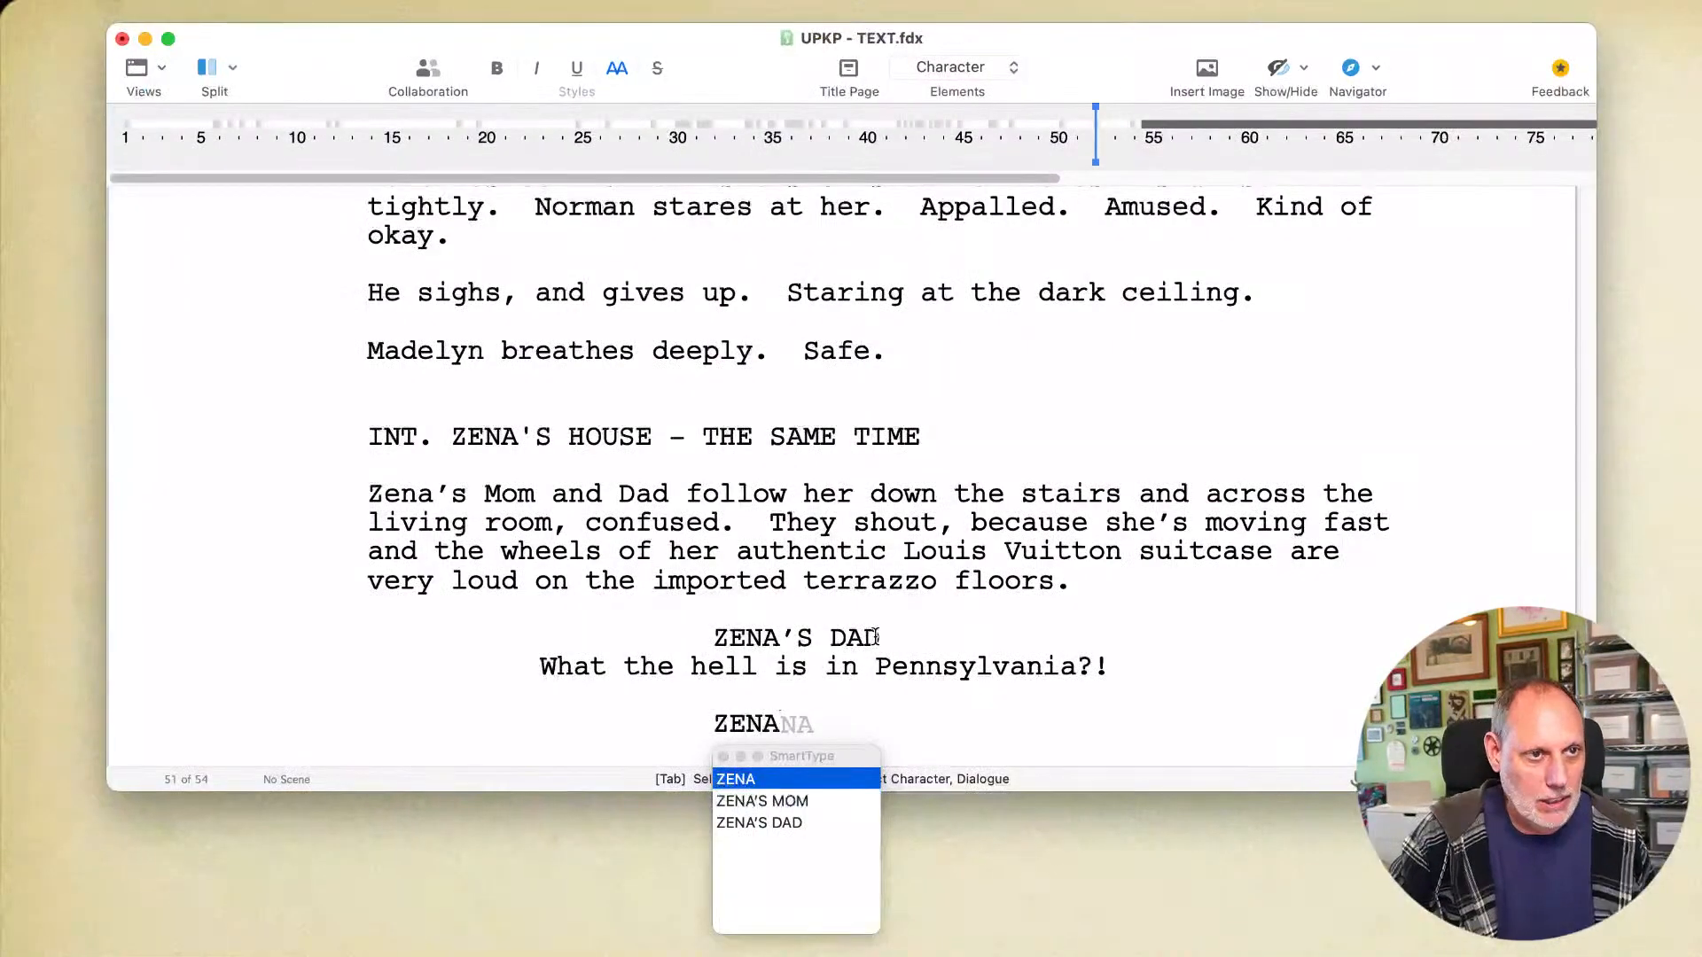
{"action": "key", "text": "Return"}
{"action": "type", "text": "My entire life"}
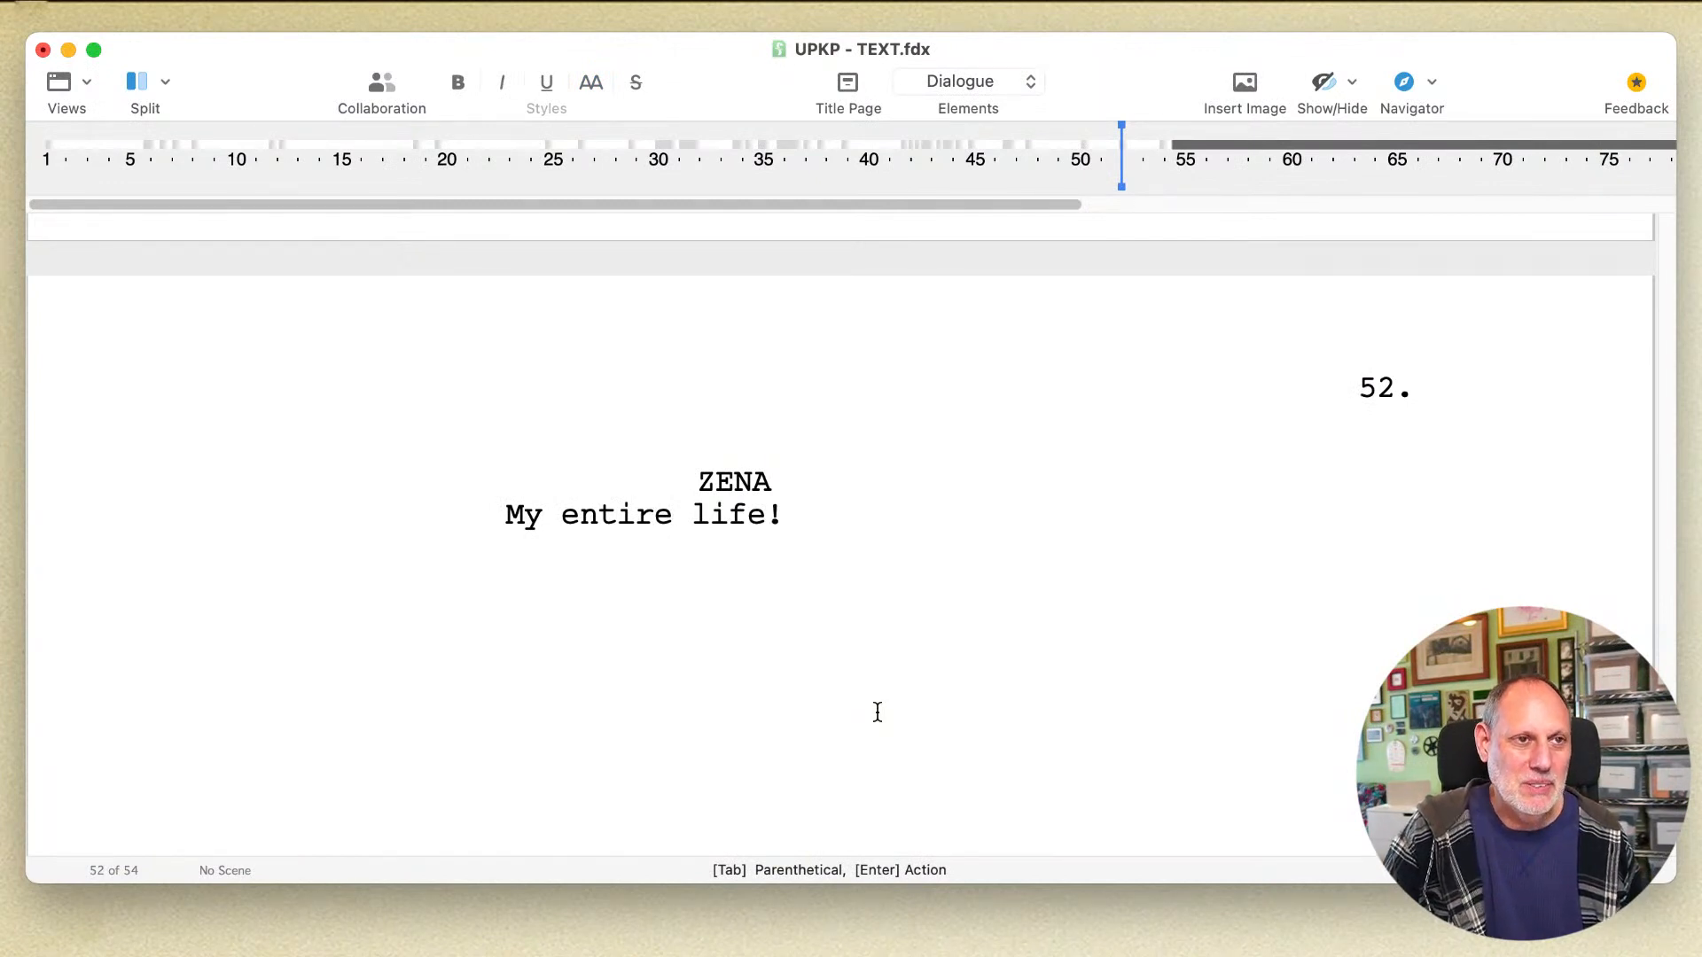
{"action": "type", "text": "!  M"}
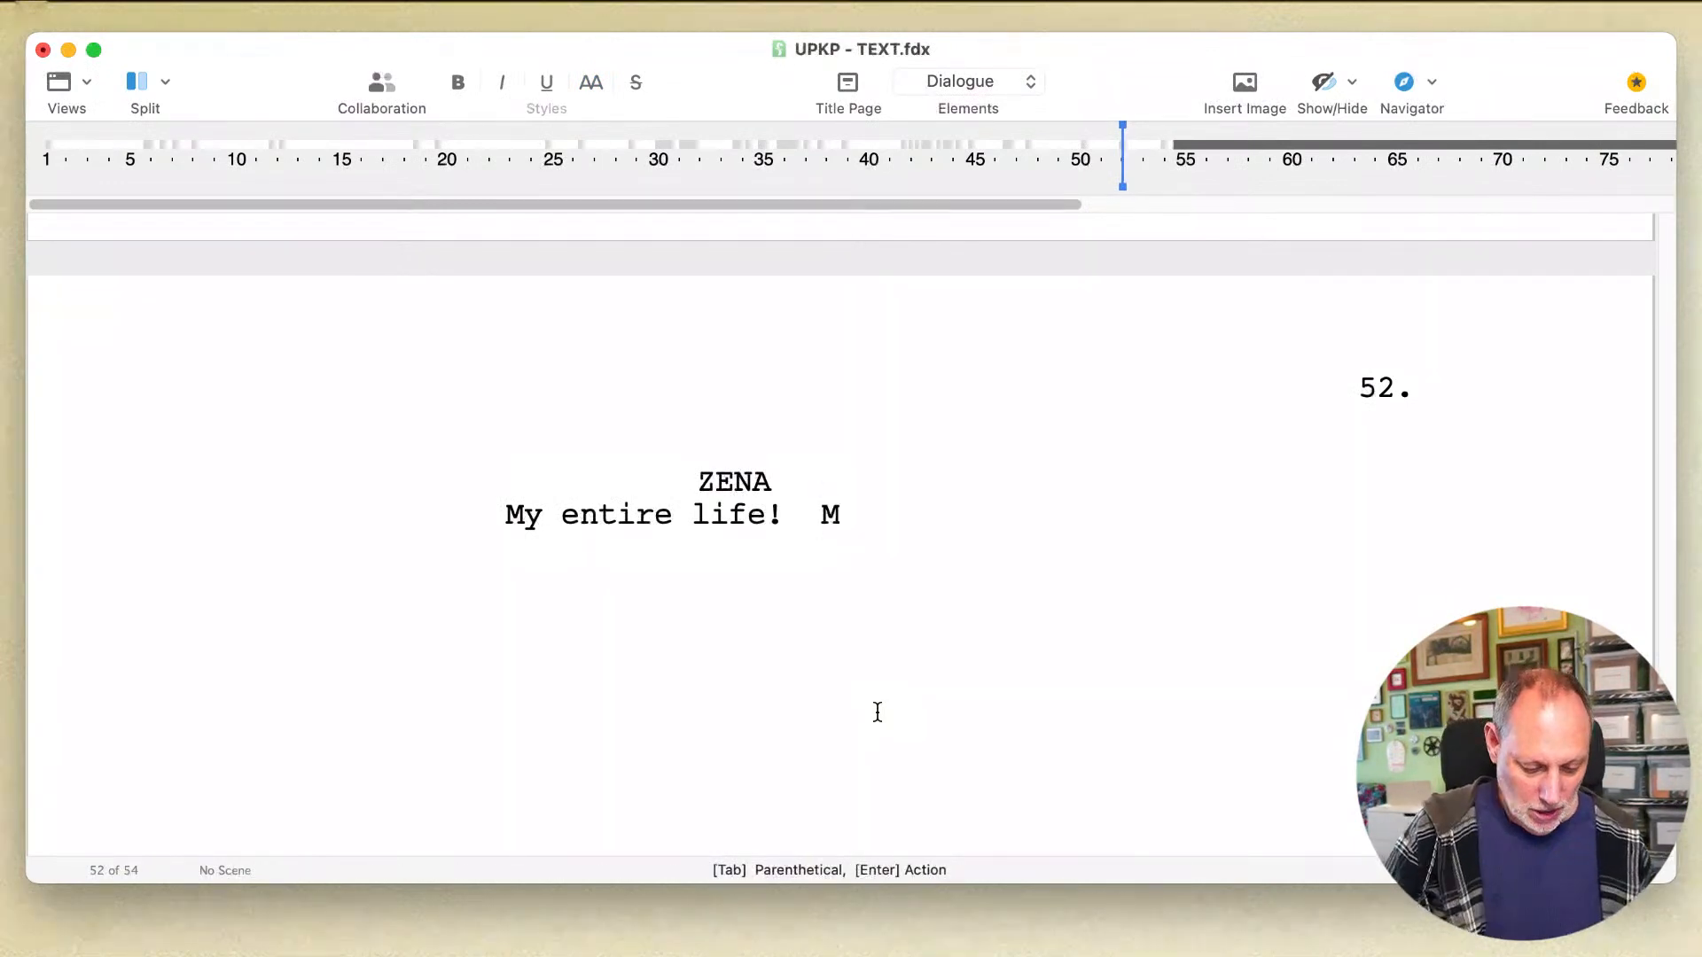
{"action": "type", "text": "y future!"}
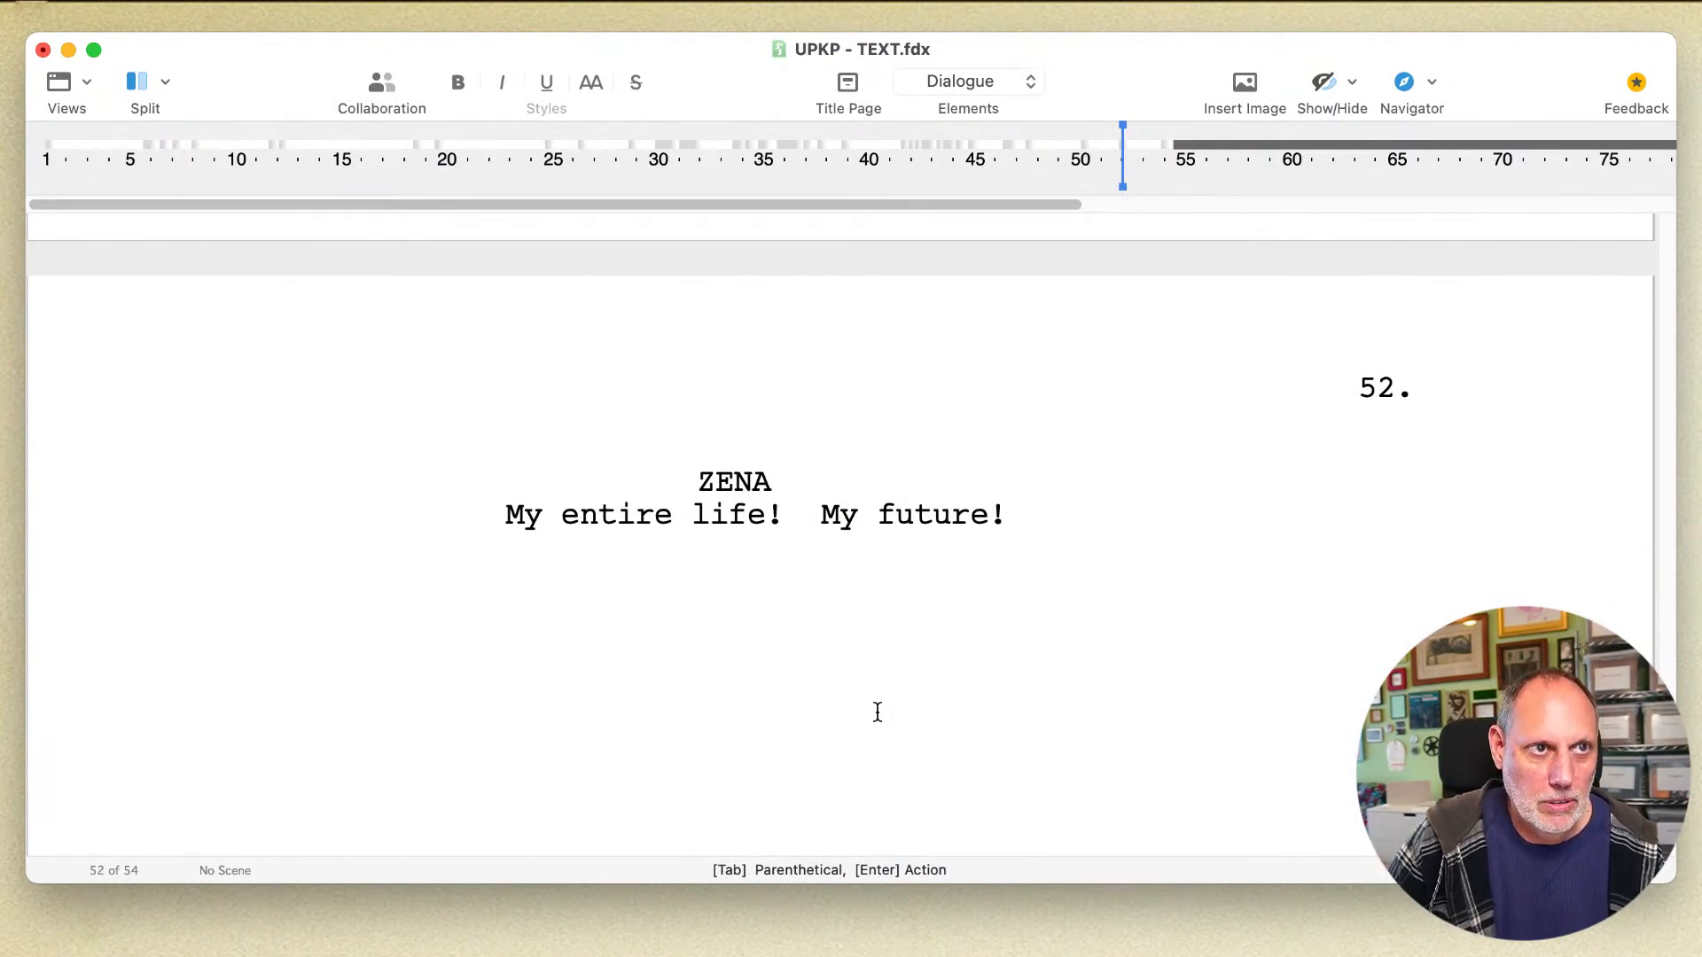
Step: Add ZENA'S MOM as the next speaking character below Zena's "My future!" line
{"action": "key", "text": "Return"}
{"action": "key", "text": "Tab"}
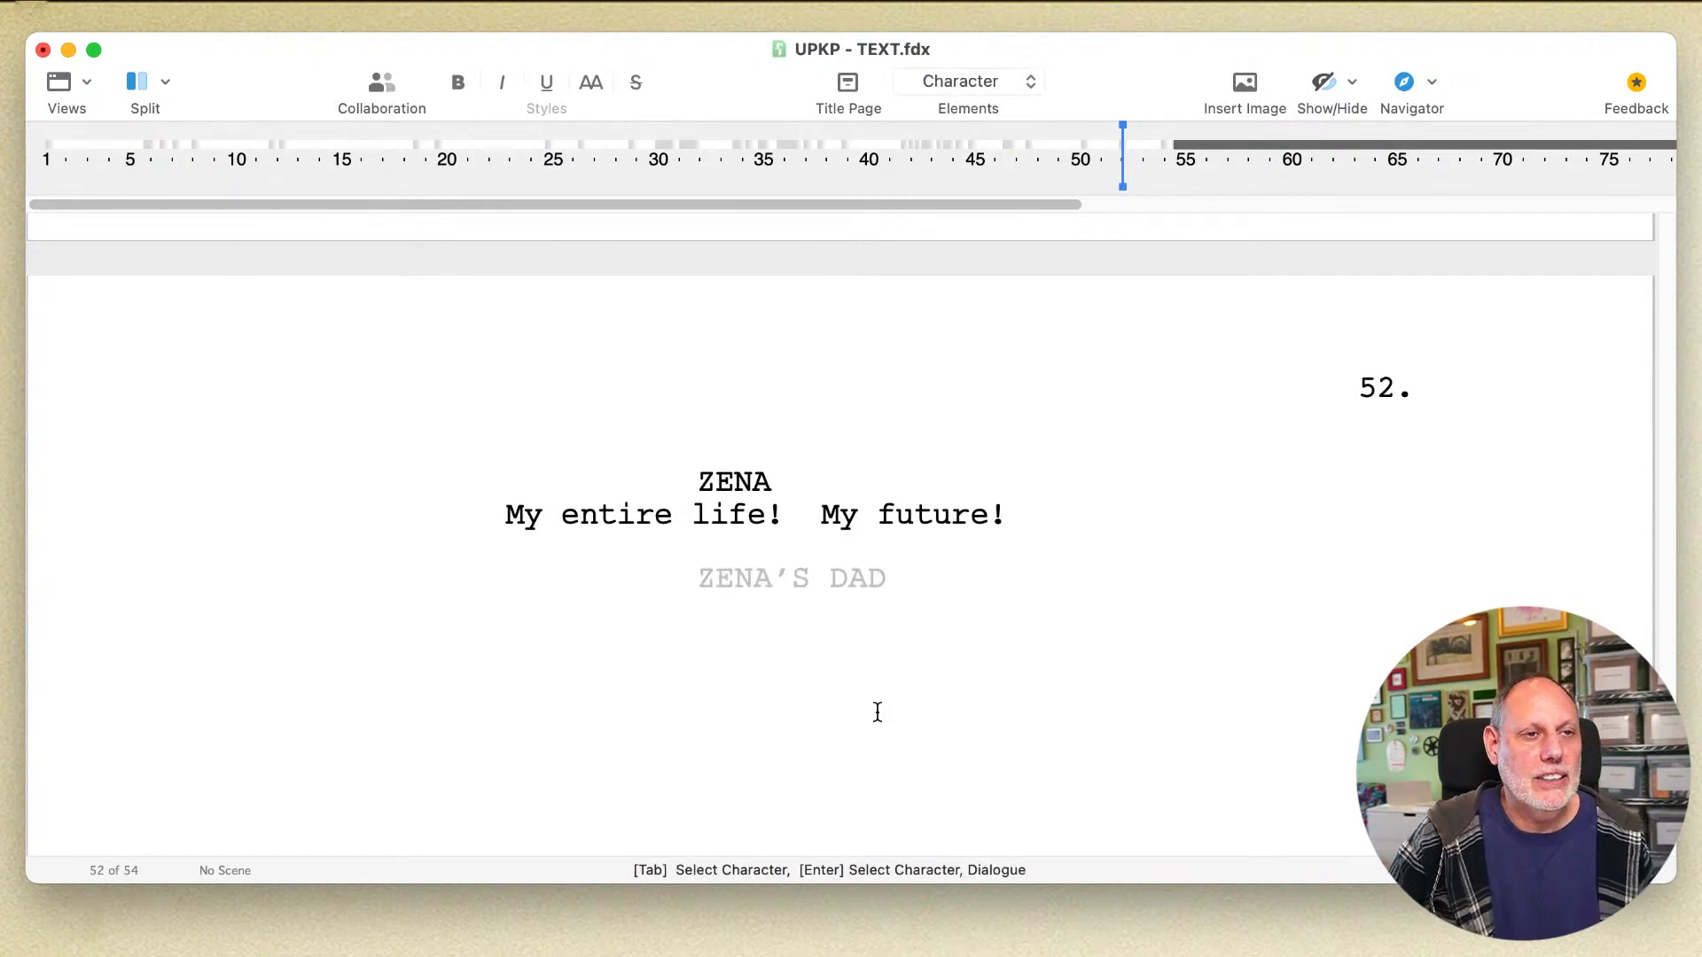
{"action": "scroll", "coordinate": [878, 712], "scroll_direction": "up", "scroll_amount": 5}
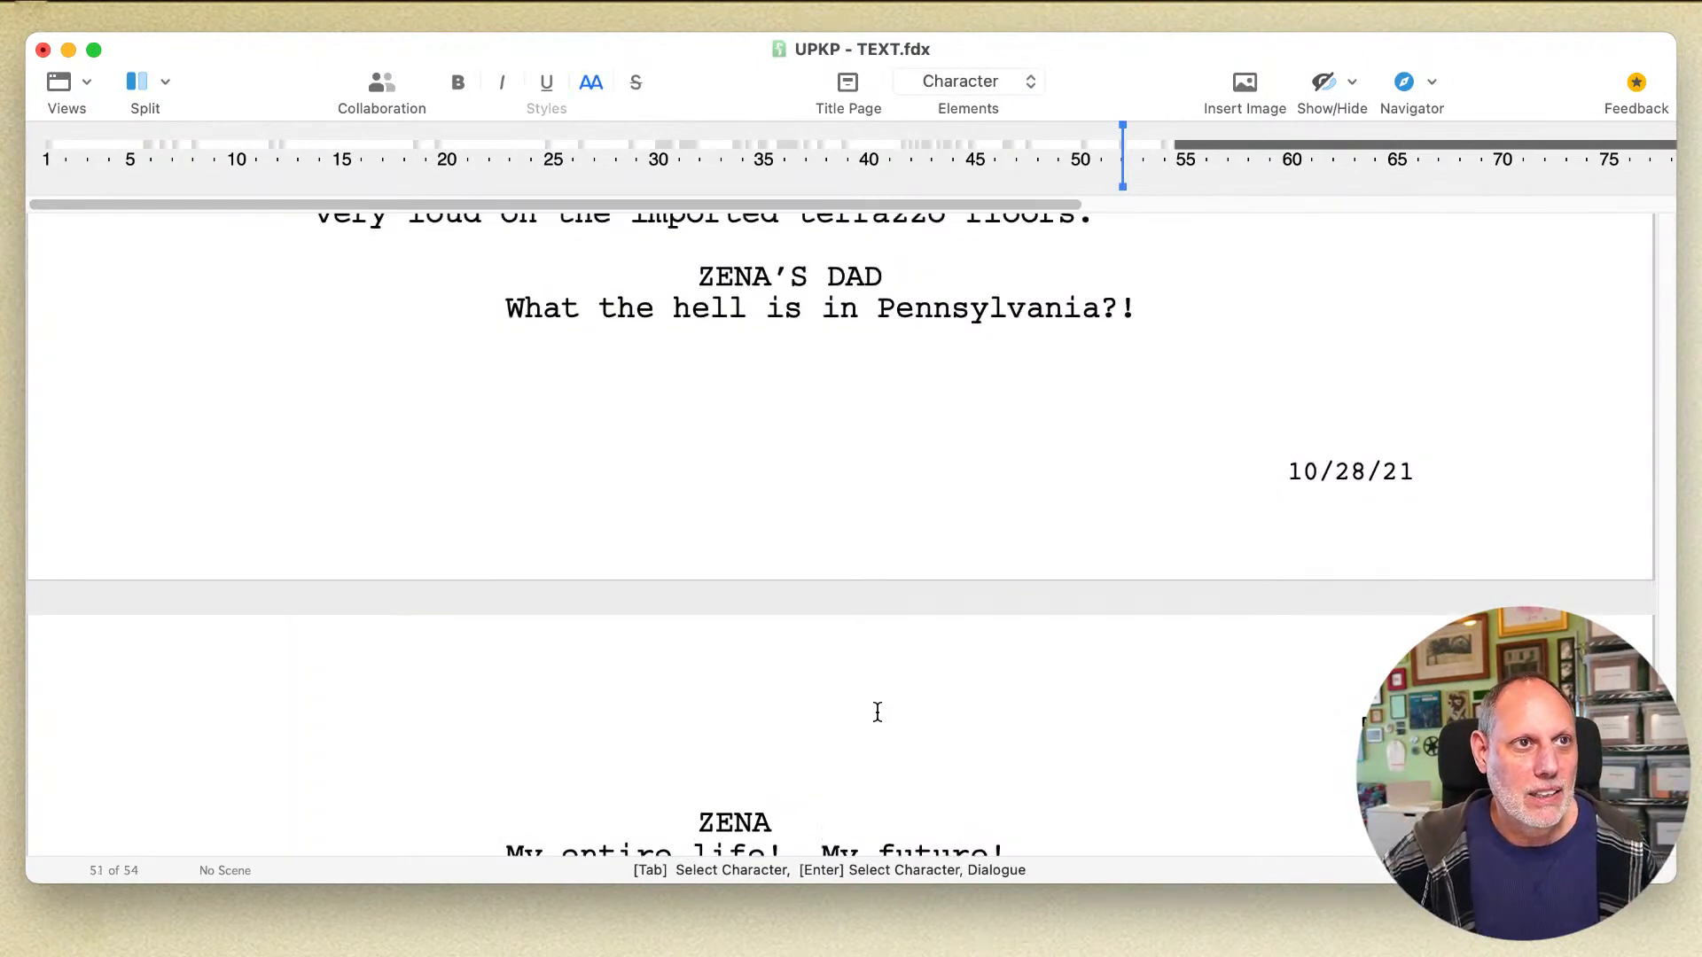
{"action": "scroll", "coordinate": [878, 713], "scroll_direction": "down", "scroll_amount": 1}
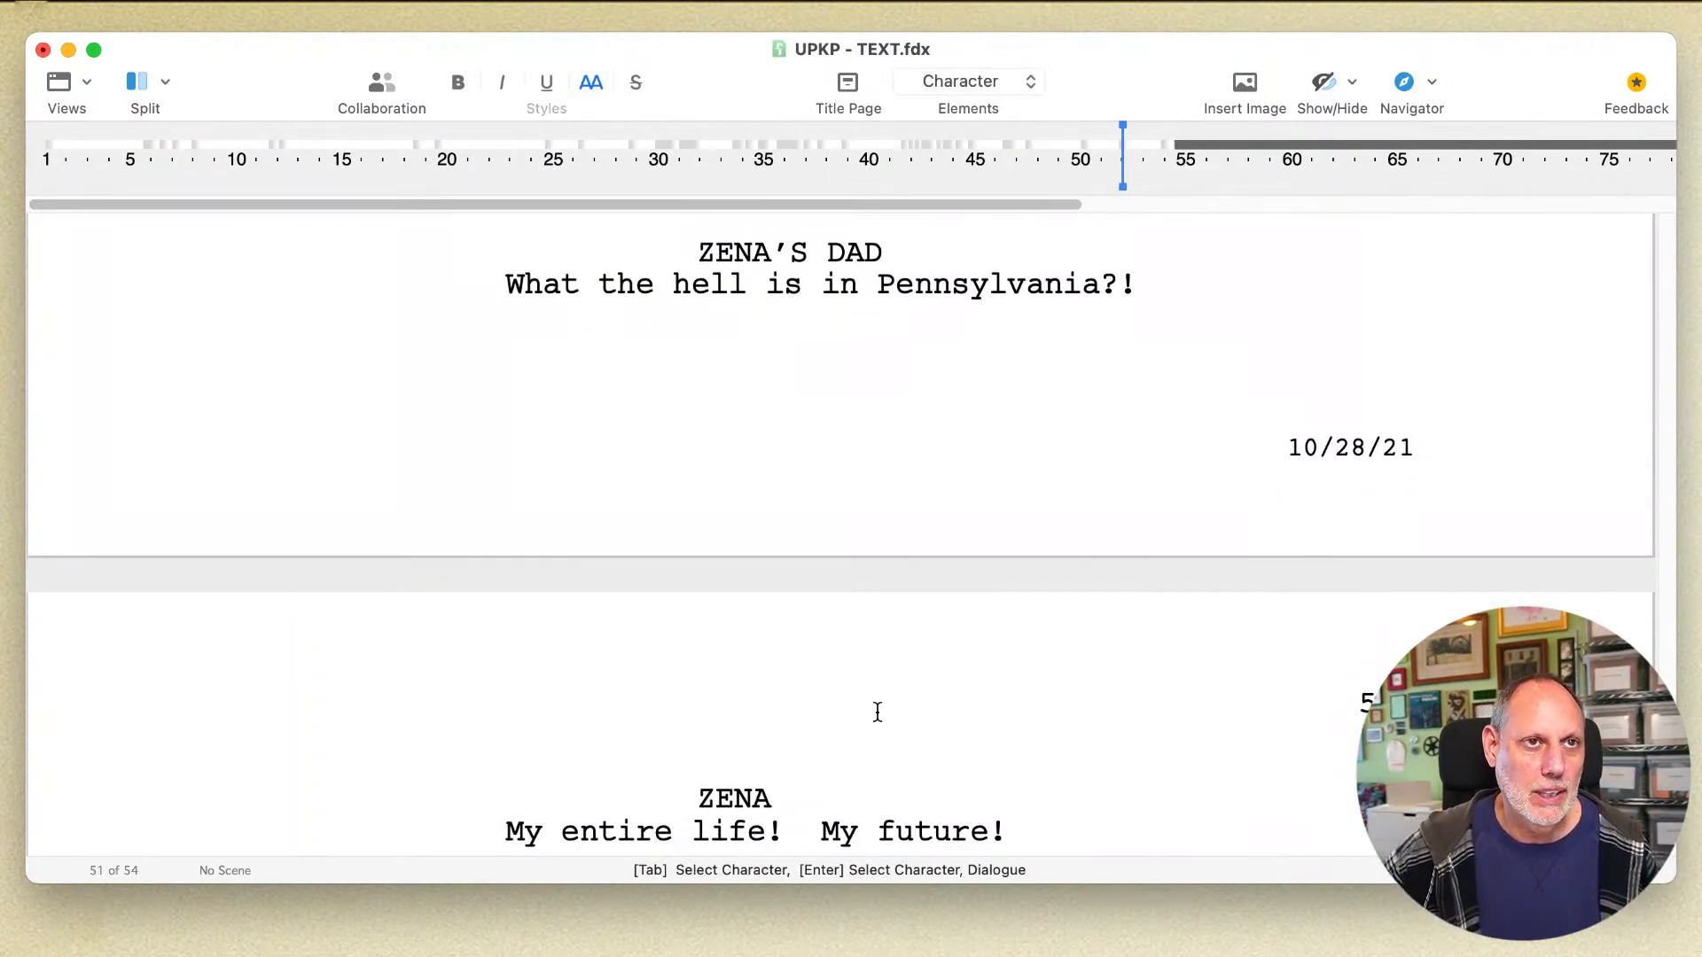
{"action": "left_click", "coordinate": [1102, 288]}
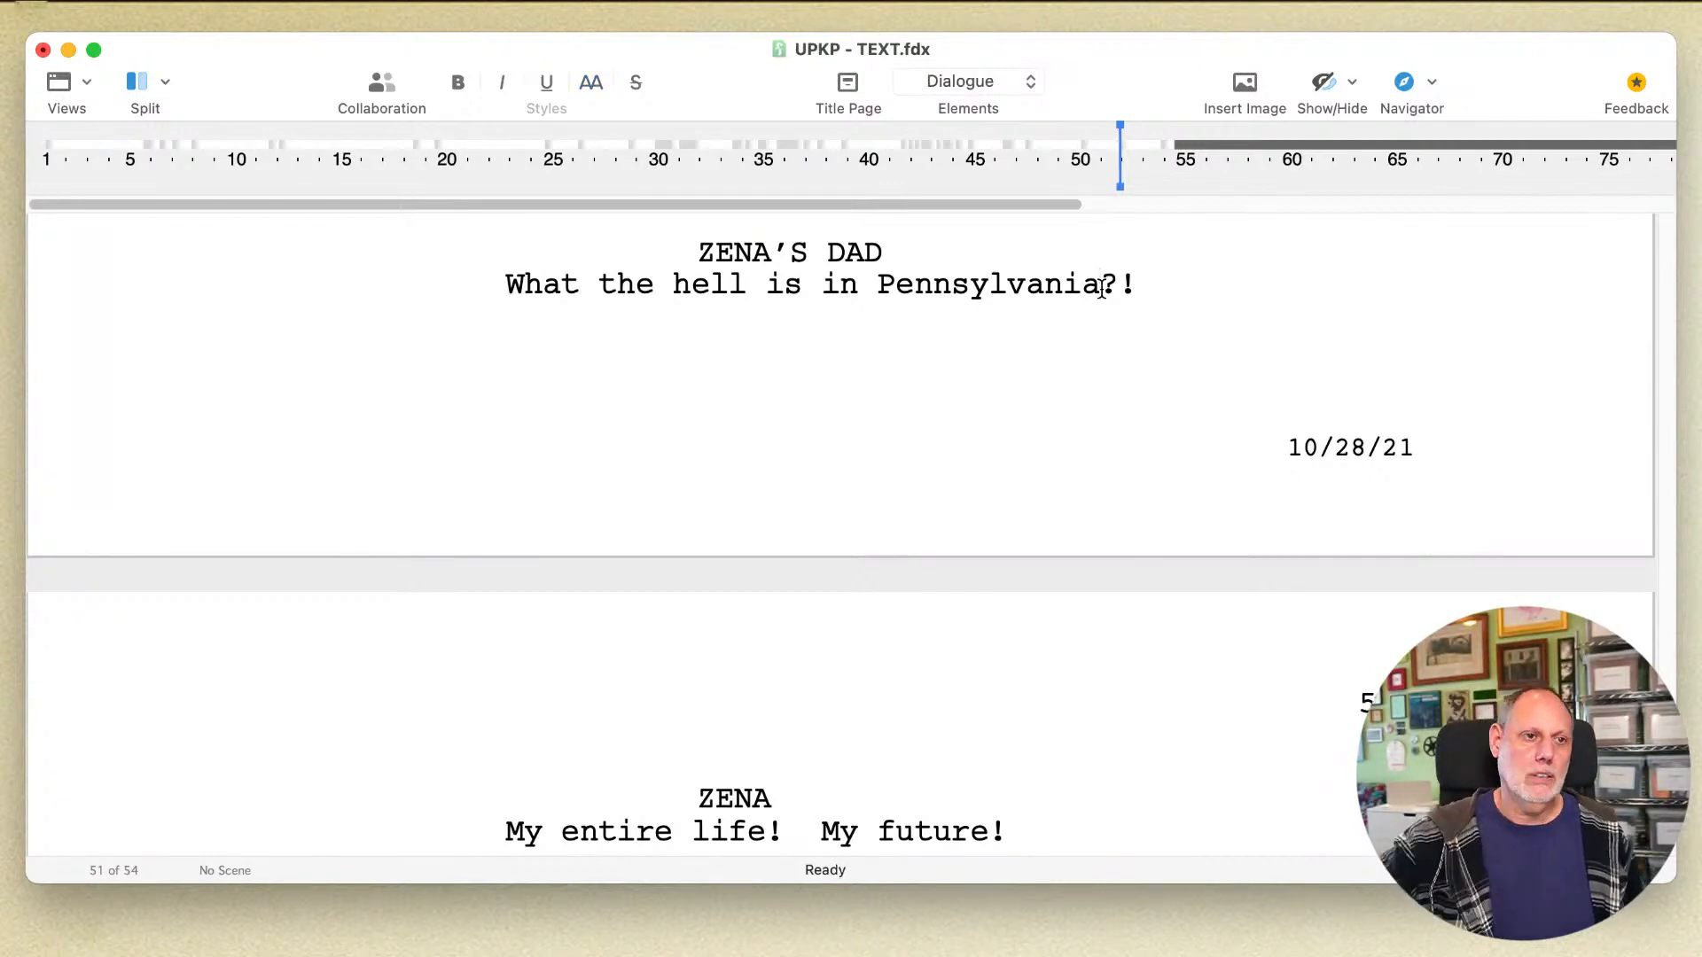
{"action": "scroll", "coordinate": [1101, 289], "scroll_direction": "down", "scroll_amount": 8}
{"action": "left_click", "coordinate": [807, 373]}
{"action": "key", "text": "Return"}
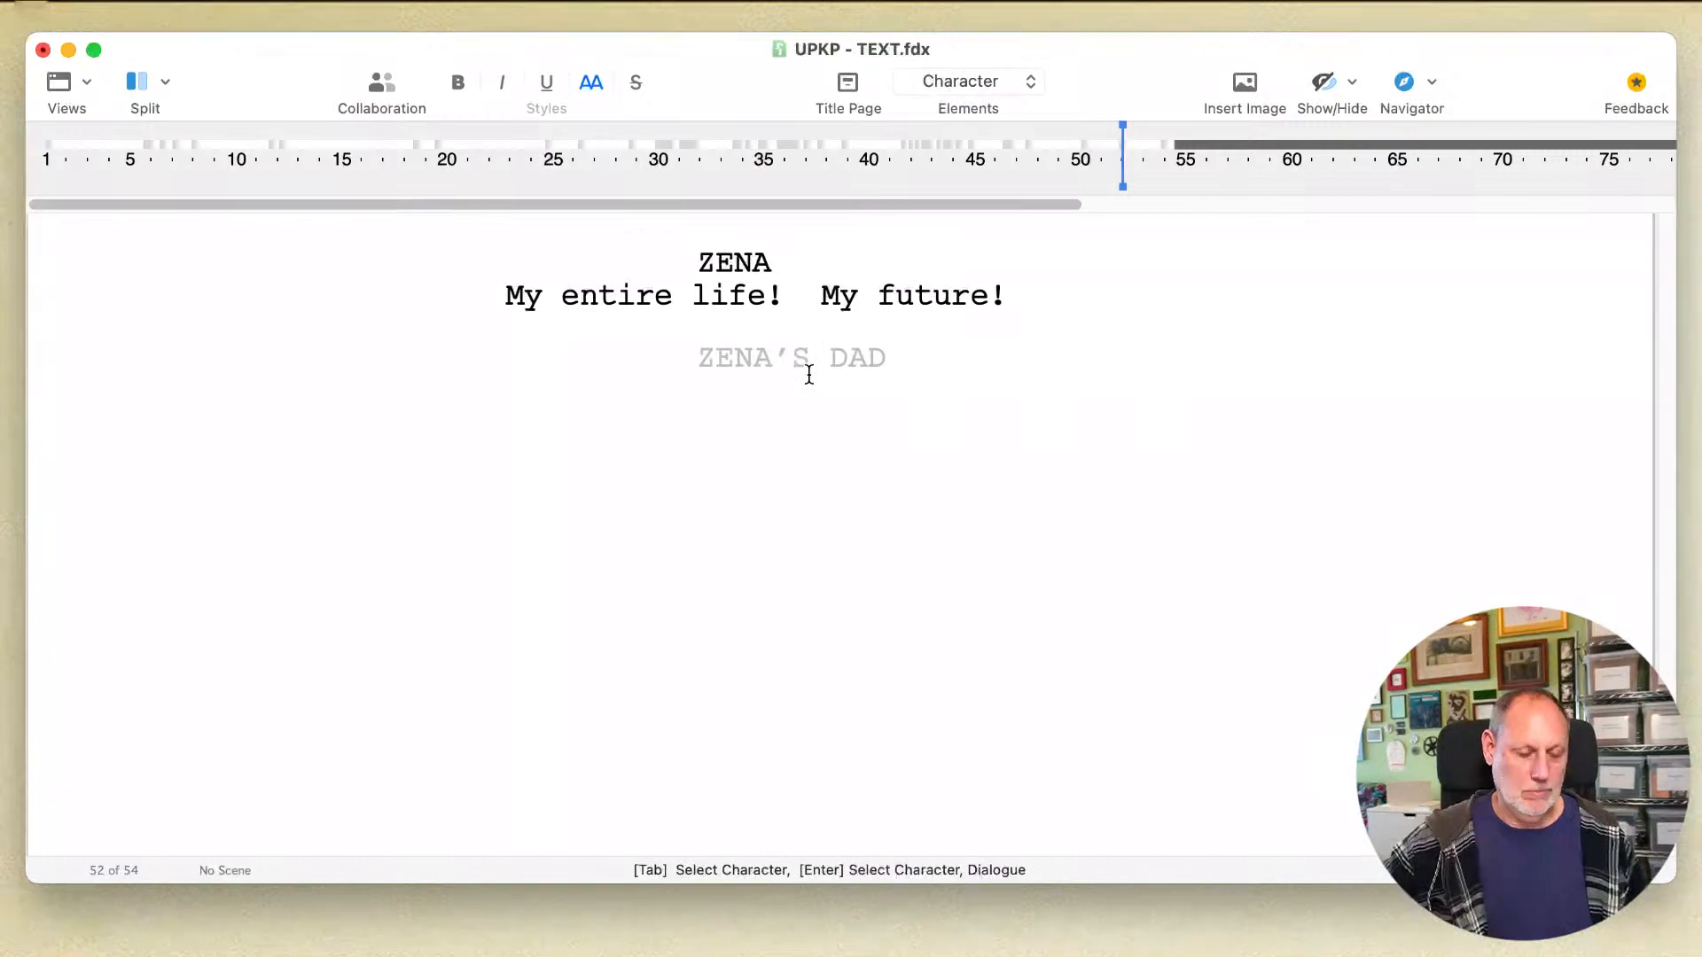
{"action": "type", "text": "z"}
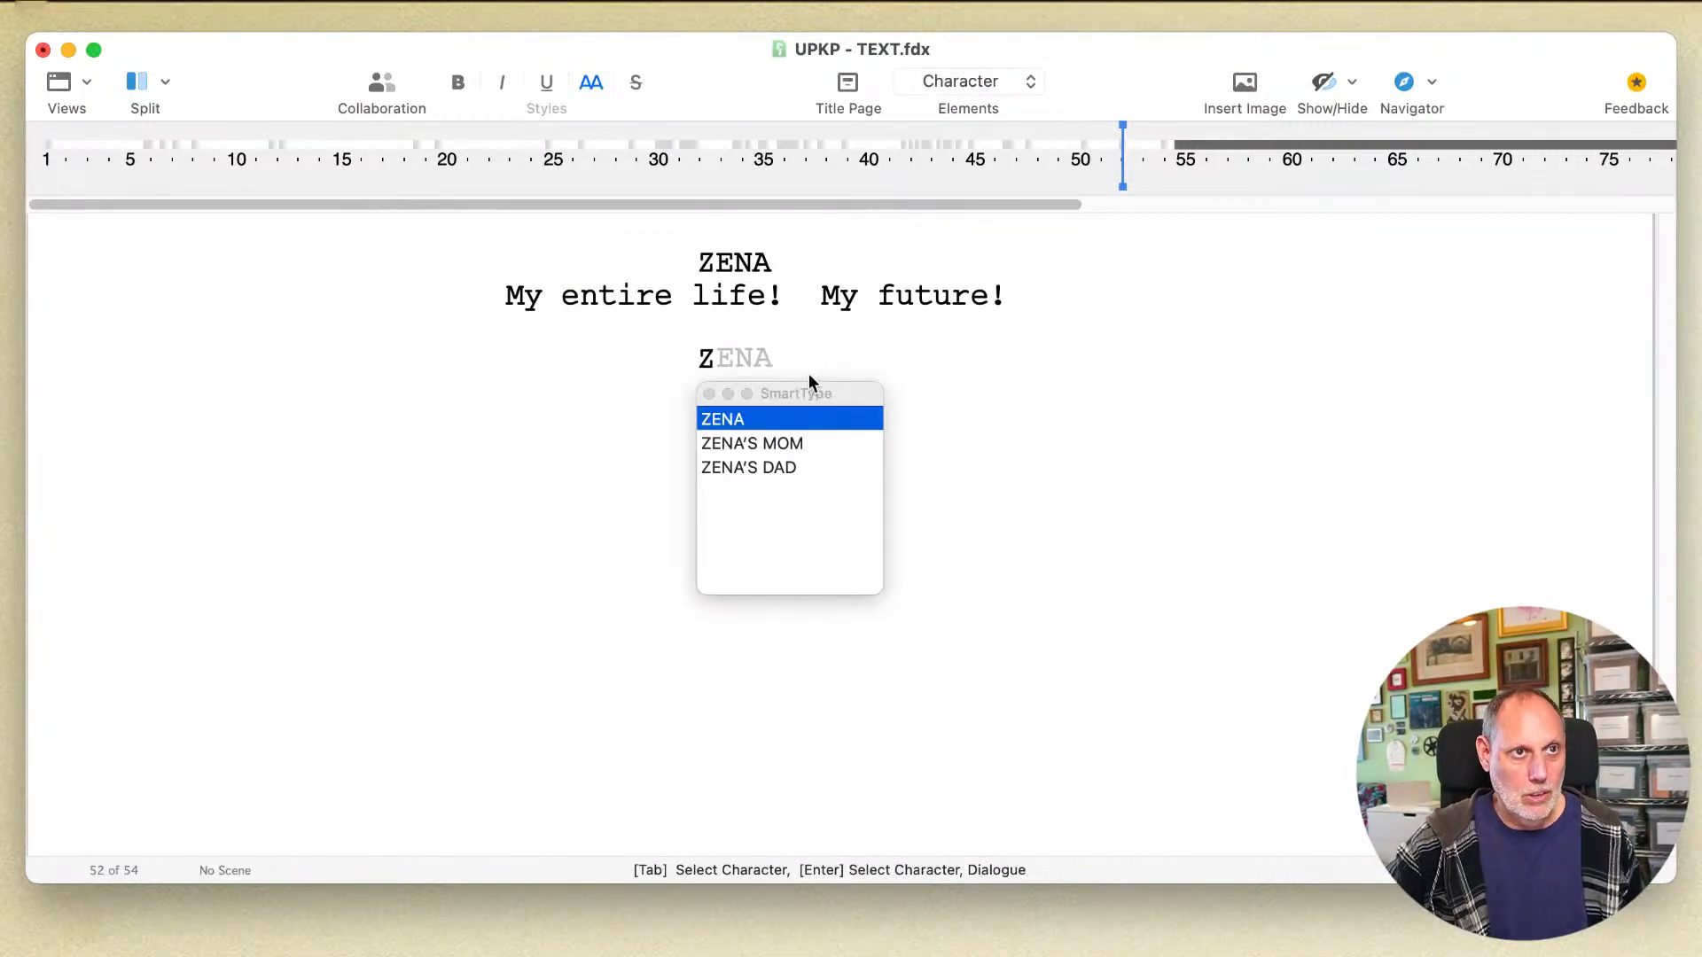
{"action": "key", "text": "Down"}
{"action": "key", "text": "Return"}
Step: Enter "Do you want us to drive you?" as the dialogue for Zena's Mom
{"action": "type", "text": "D"}
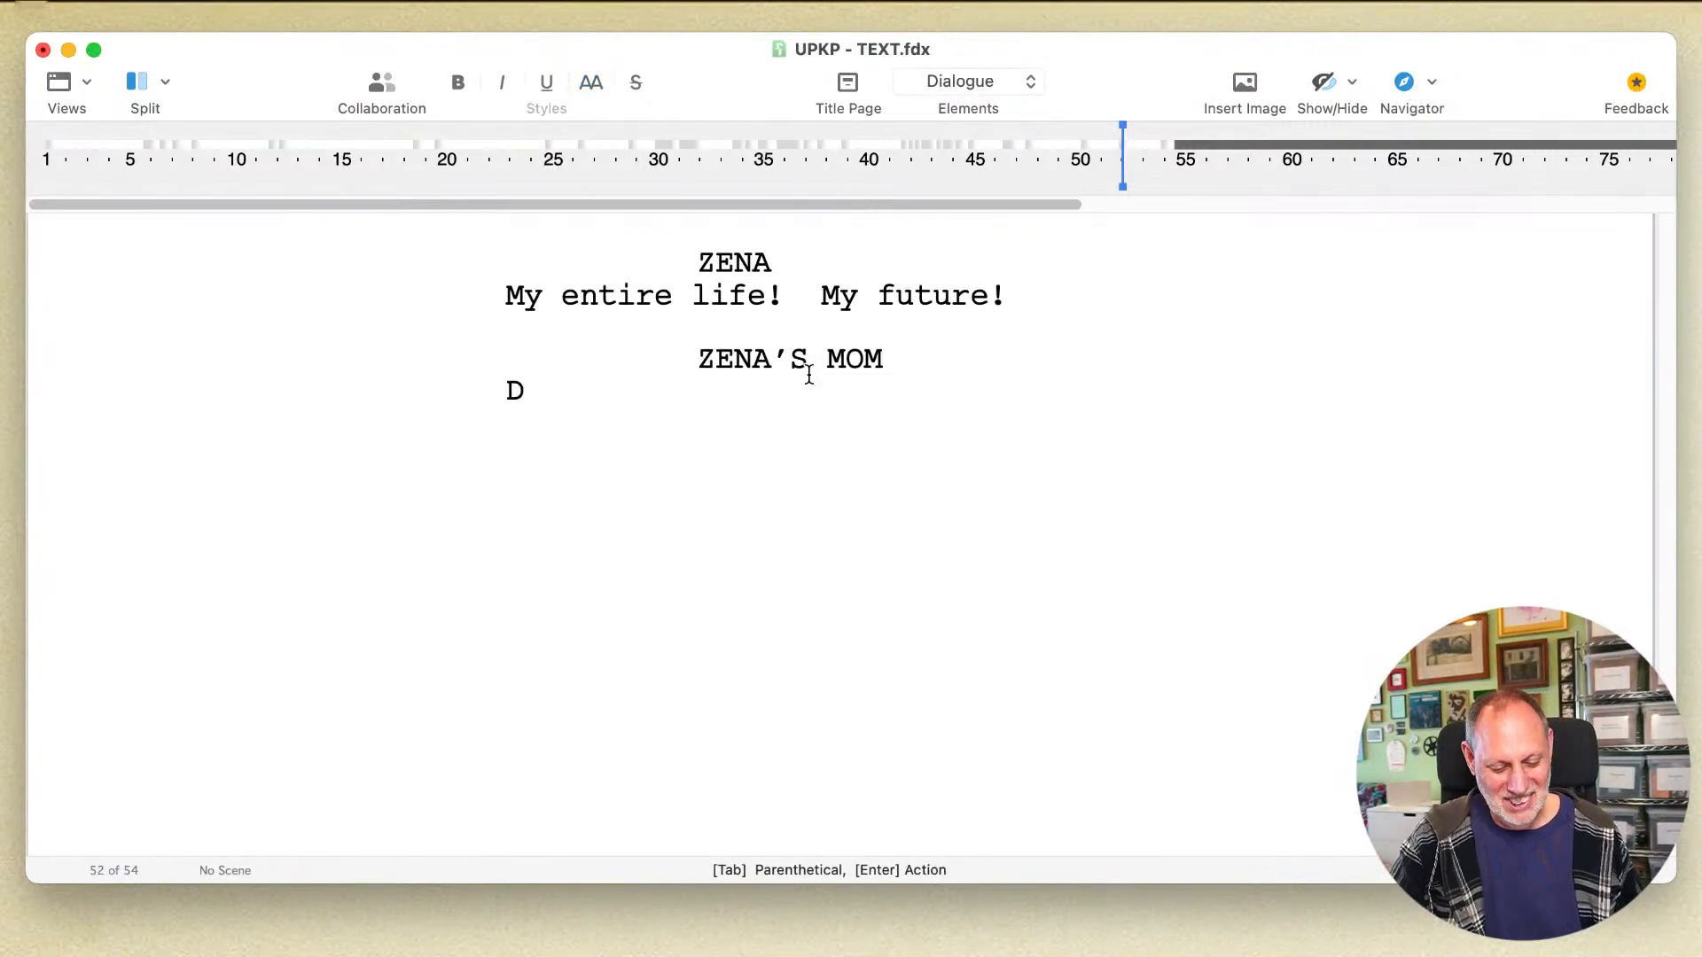
{"action": "type", "text": "o you want us"}
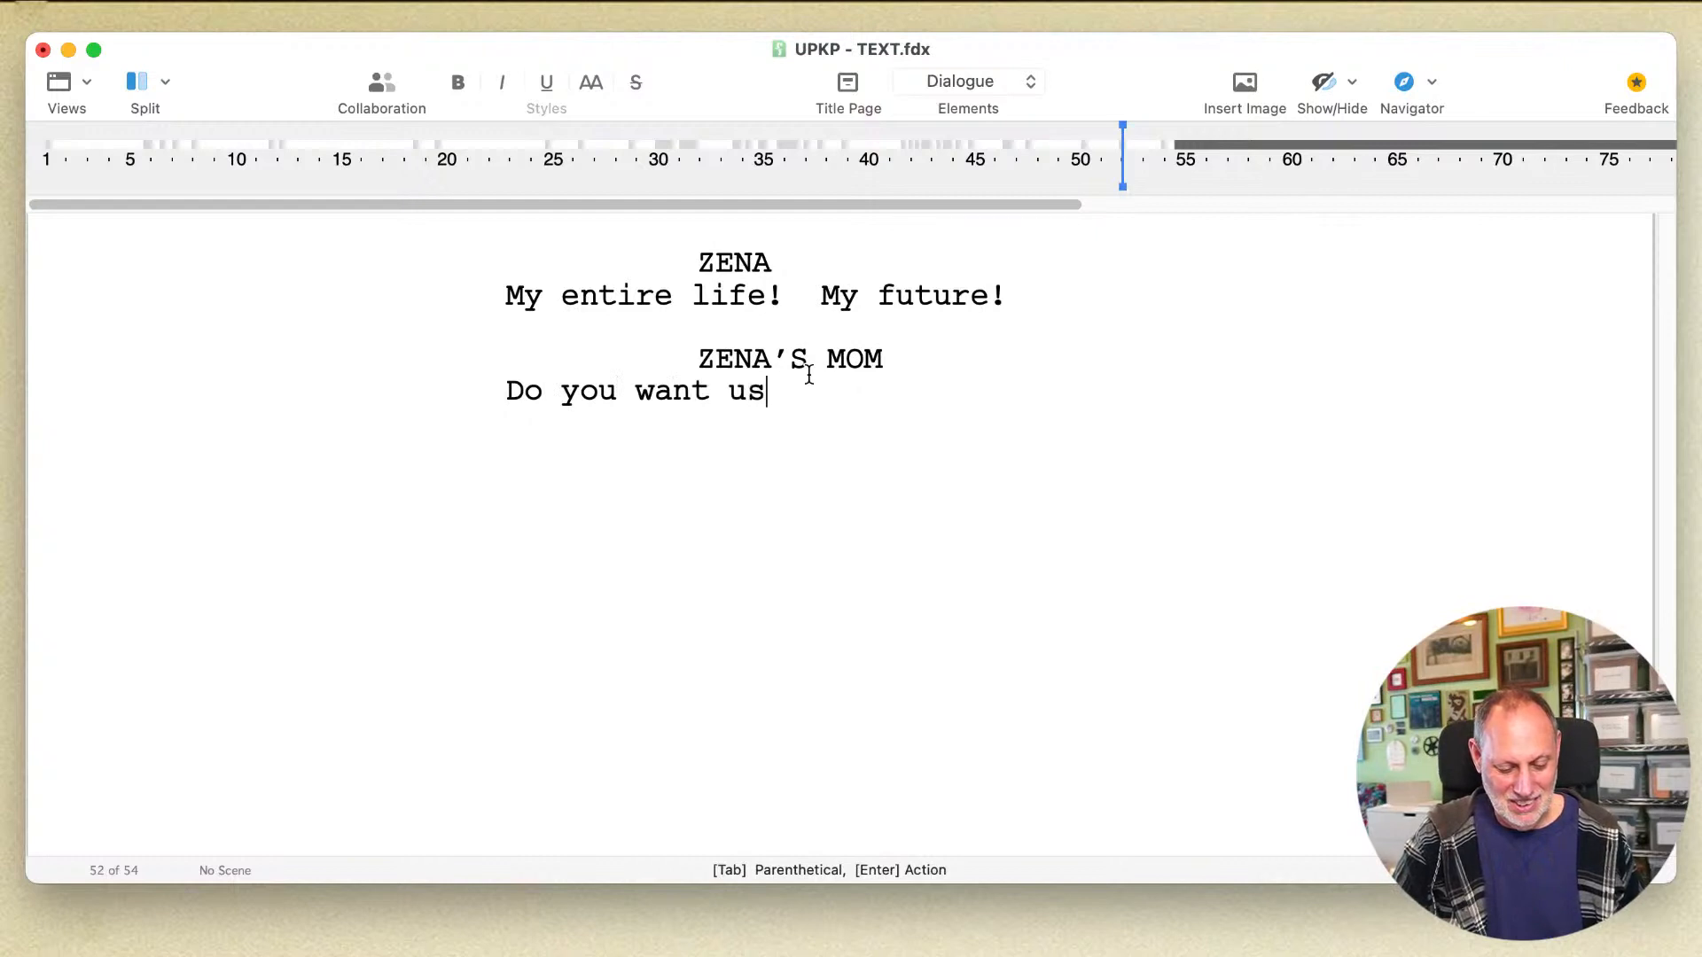
{"action": "type", "text": " to drive you "}
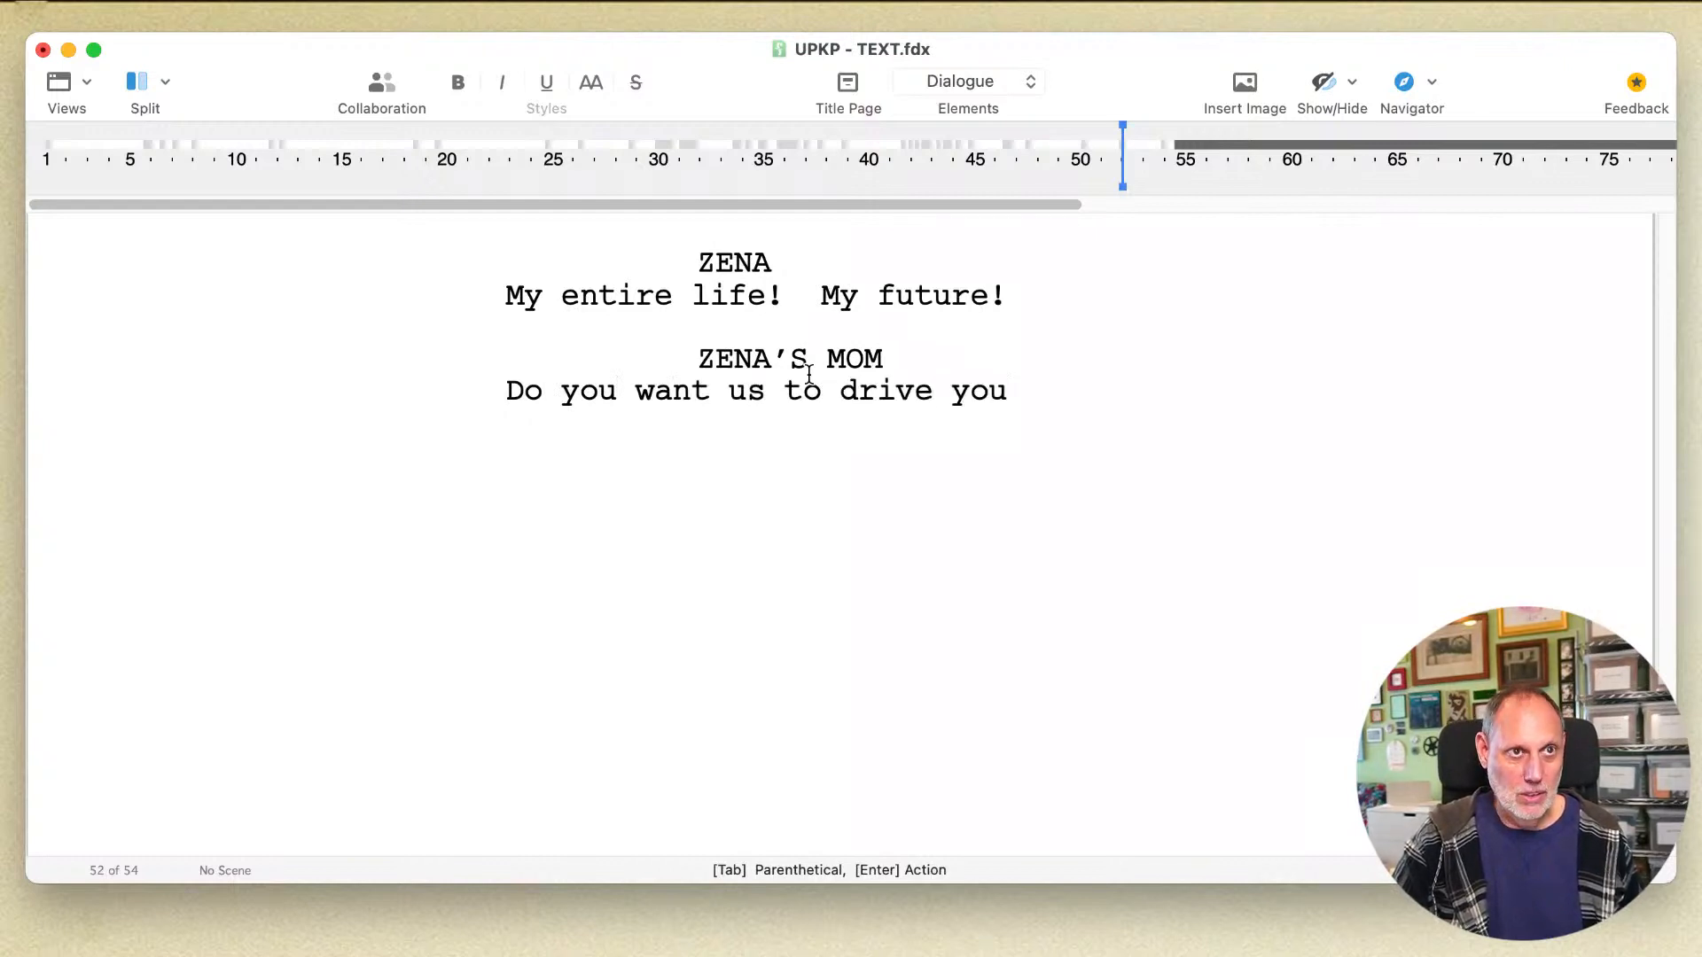
{"action": "type", "text": "?"}
Step: Add Zena's reply "You are! You're driving me insane!", start an Action element below it, and save the script
{"action": "key", "text": "Return"}
{"action": "type", "text": "ZENA"}
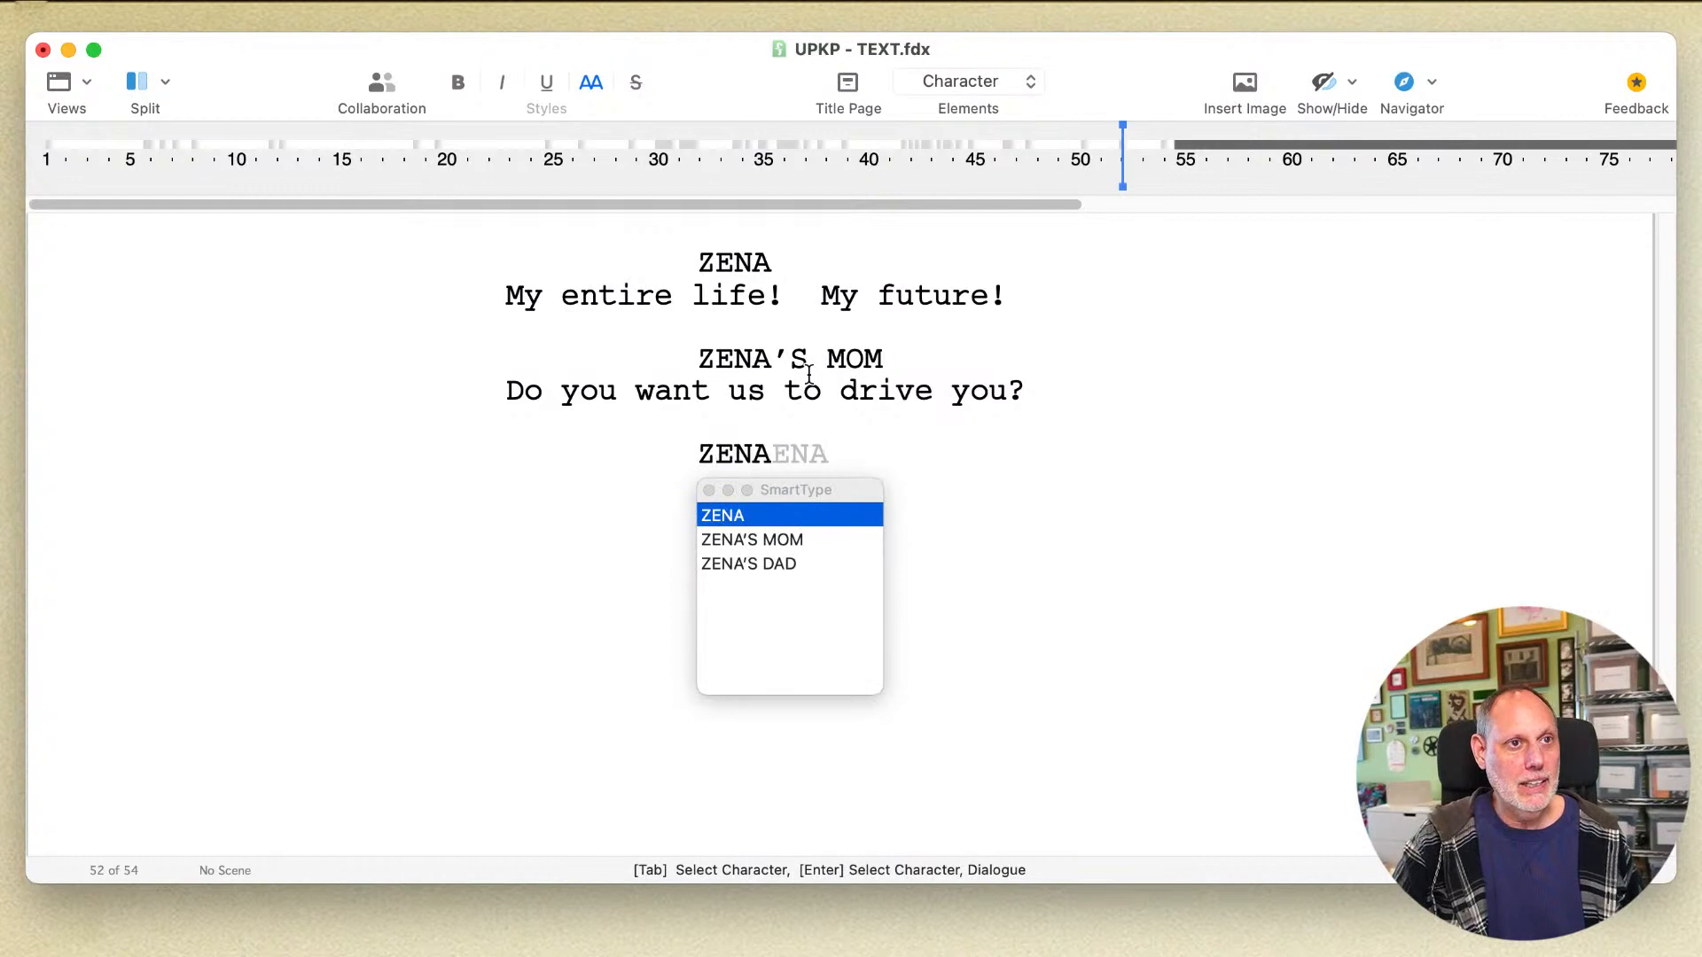
{"action": "key", "text": "Return"}
{"action": "type", "text": "T"}
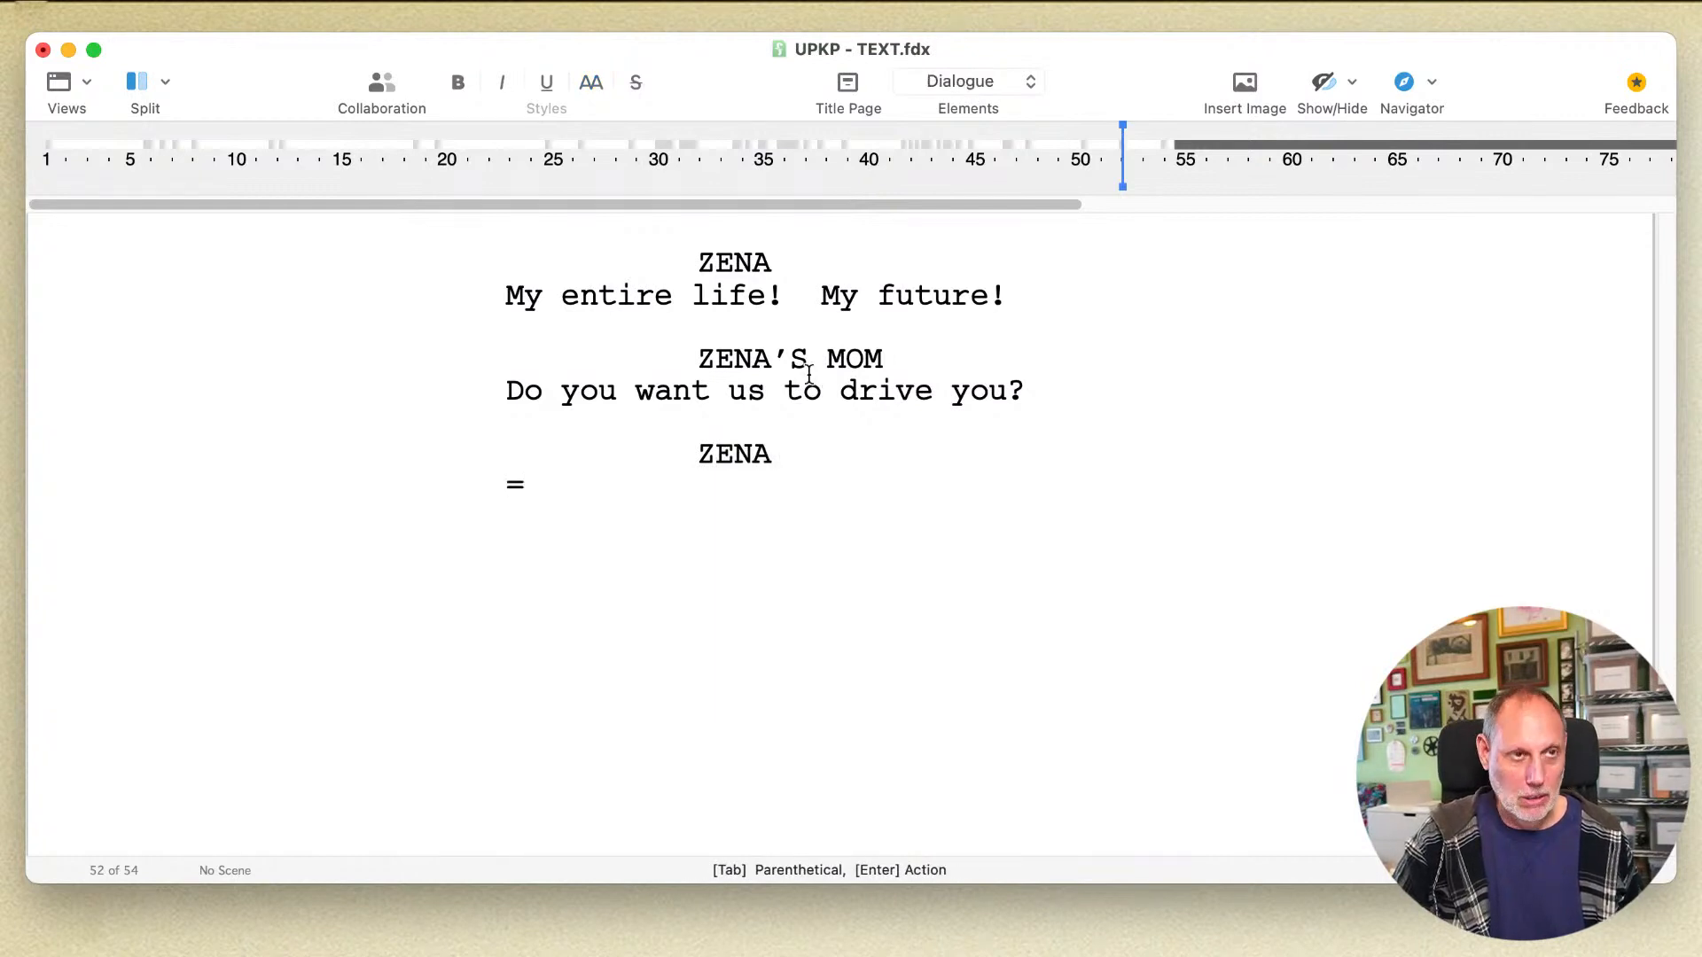
{"action": "type", "text": "h"}
{"action": "key", "text": "BackSpace"}
{"action": "key", "text": "BackSpace"}
{"action": "type", "text": "You a"}
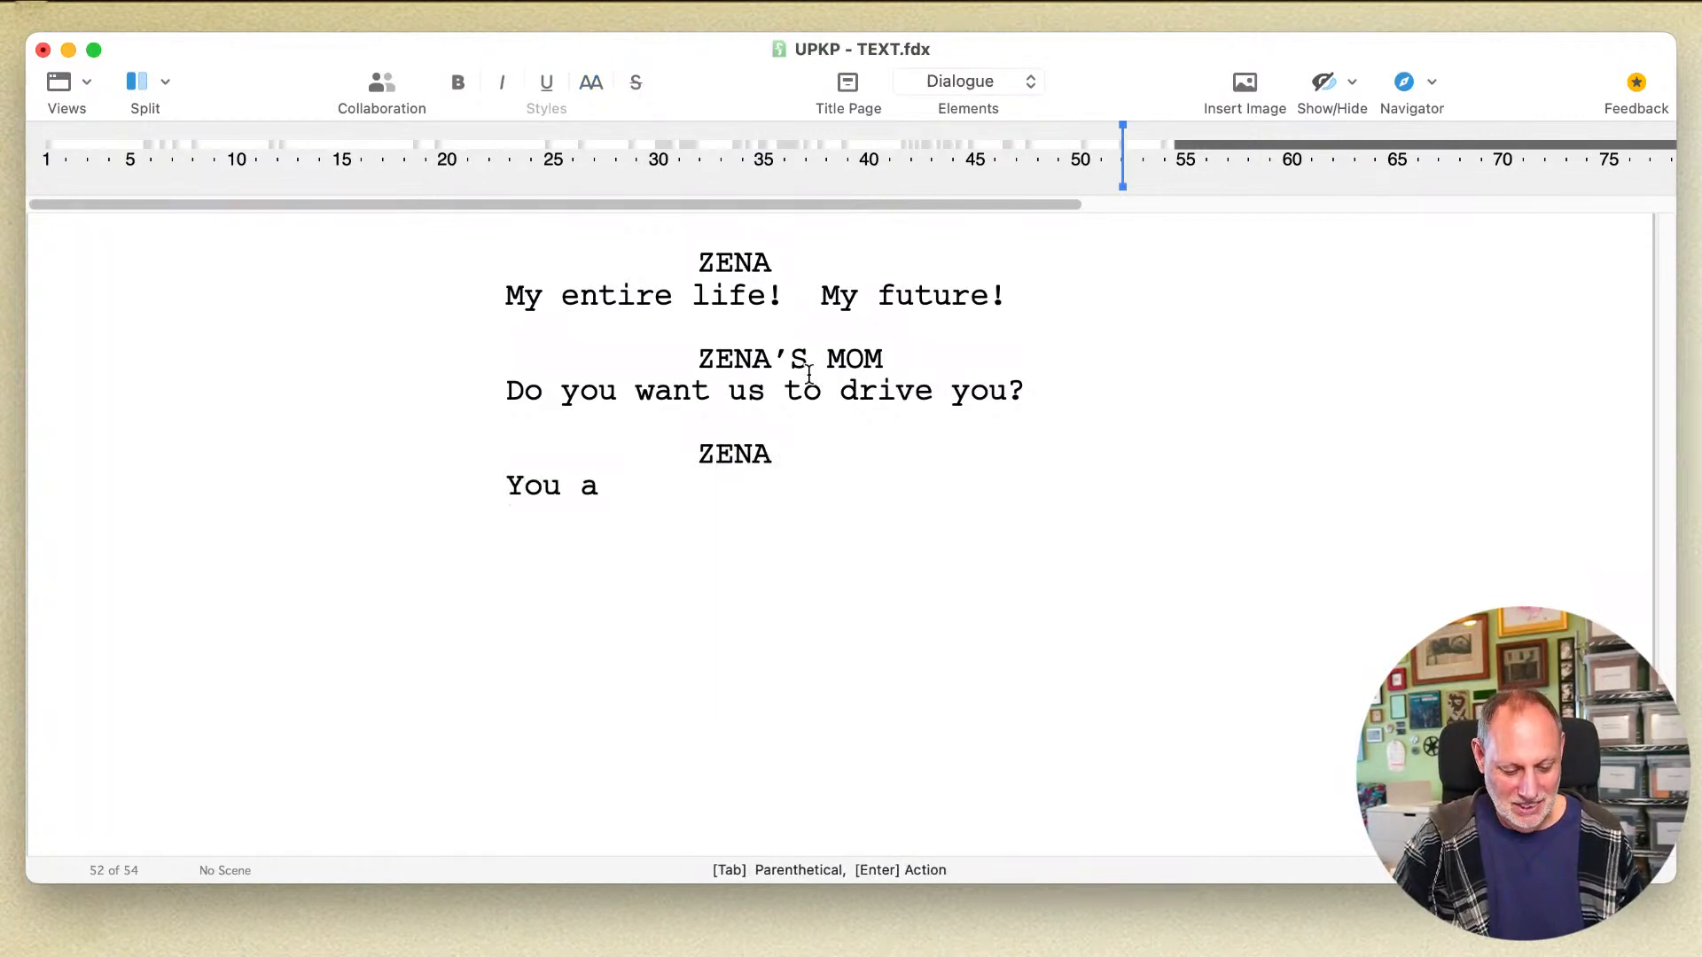
{"action": "type", "text": "re!  You're d"}
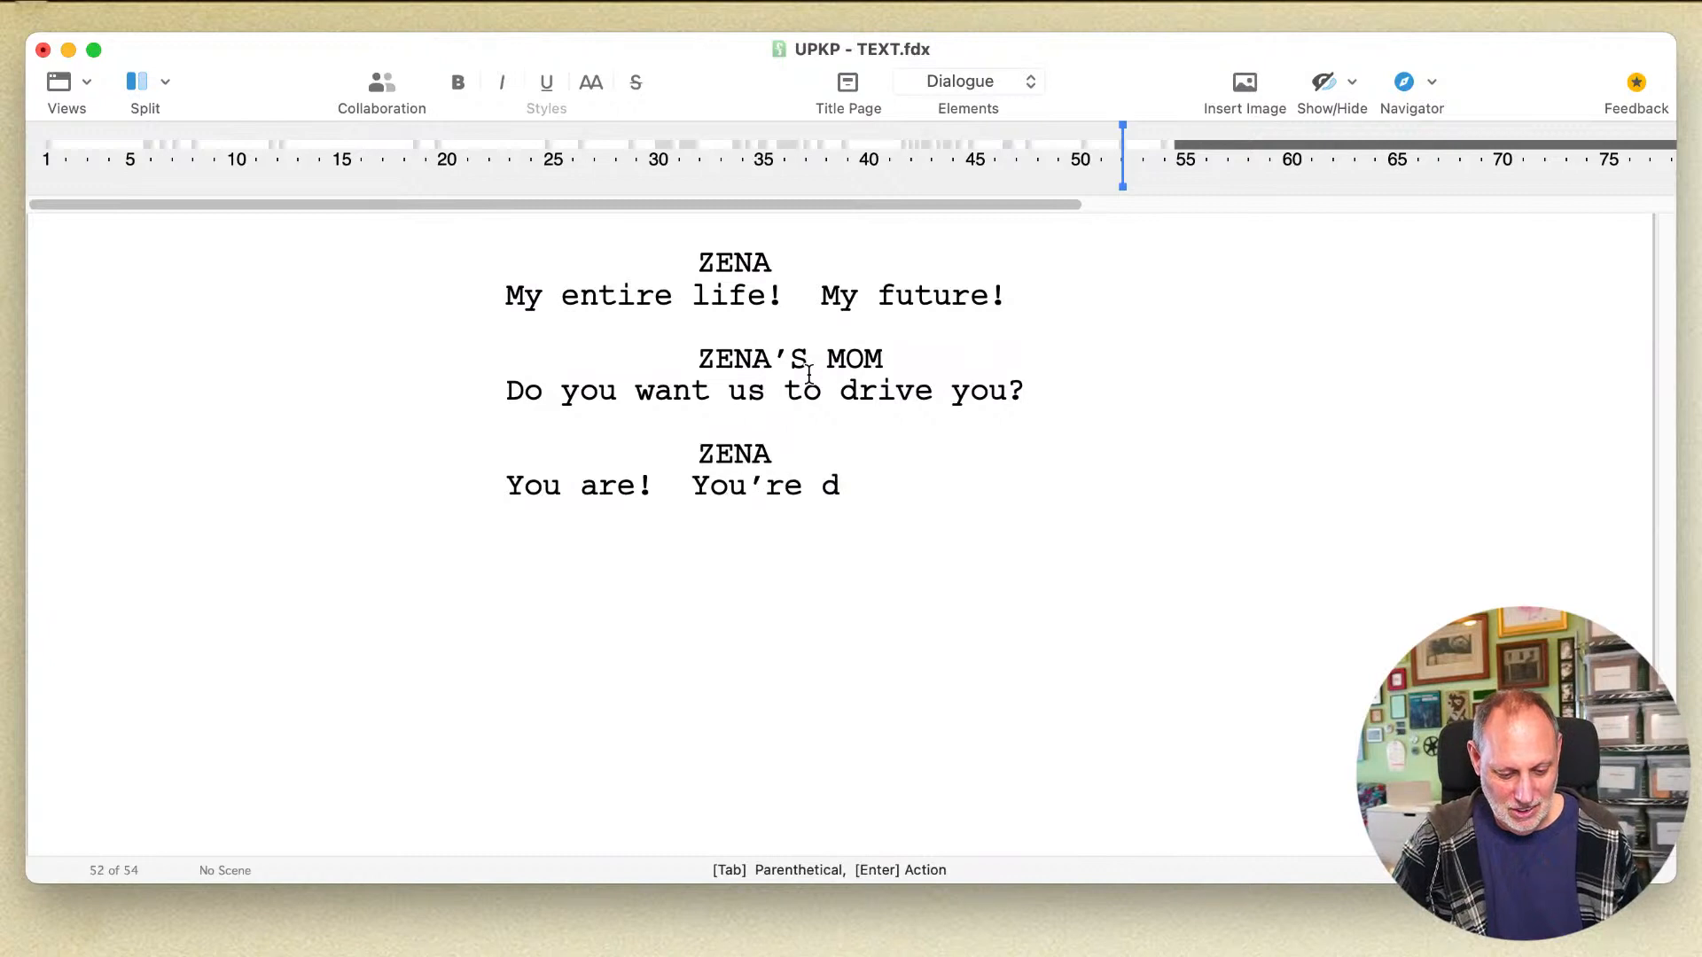
{"action": "type", "text": "riving me insane!"}
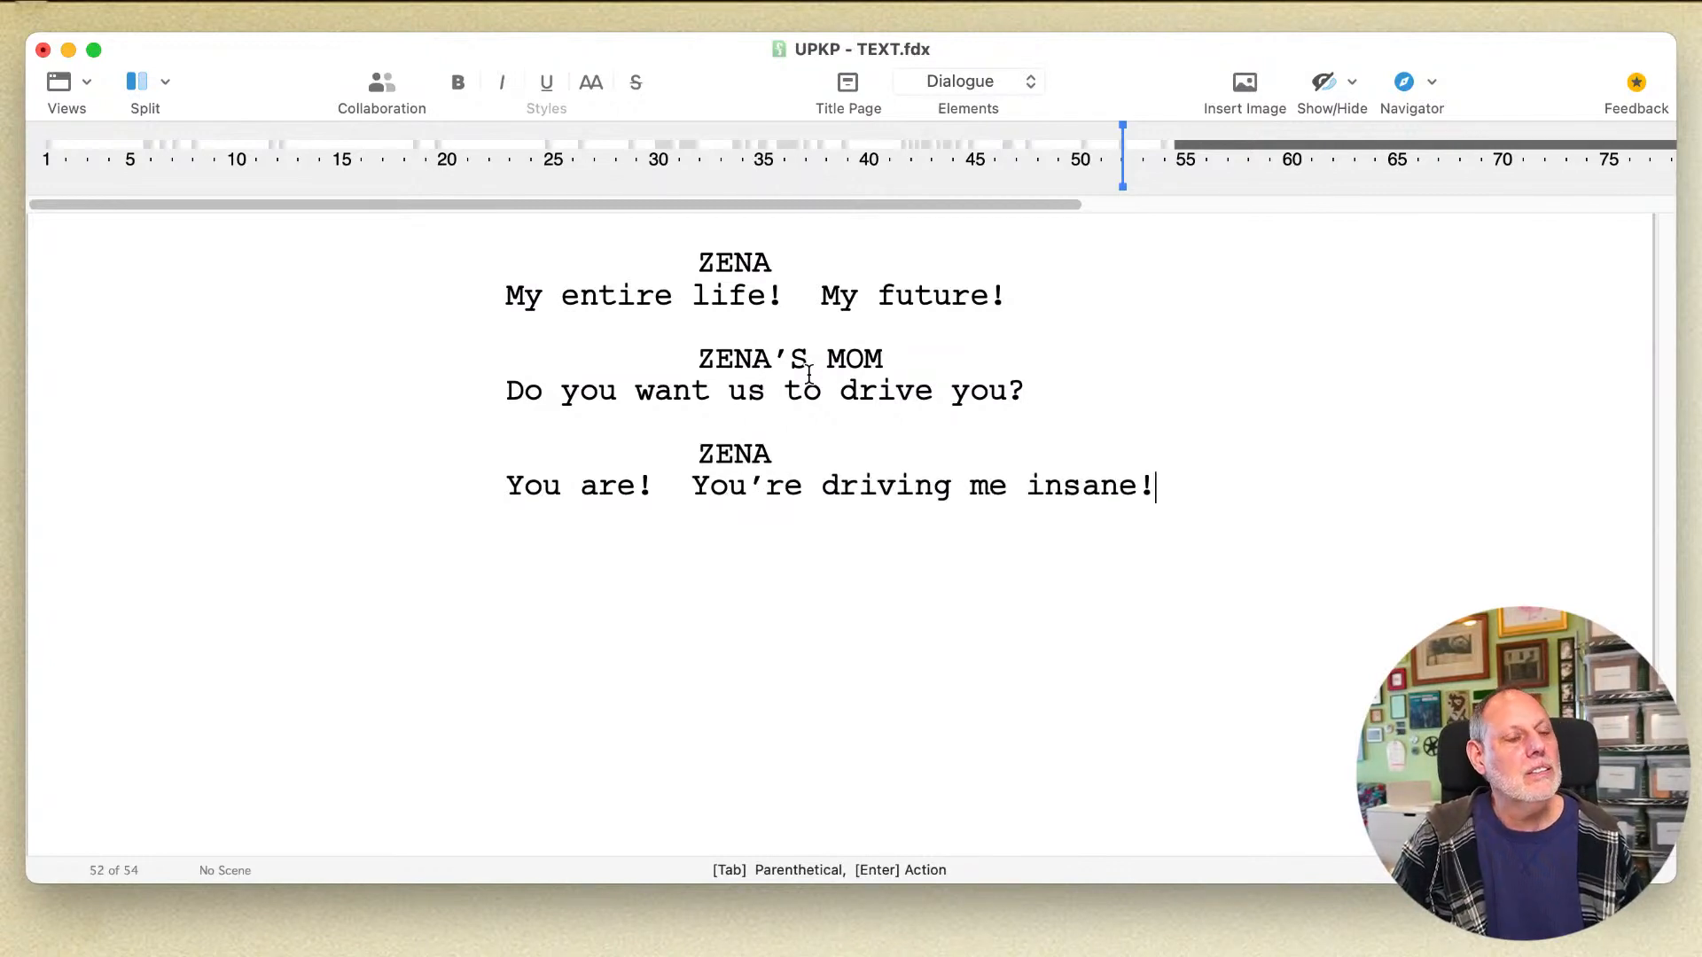
{"action": "key", "text": "Return"}
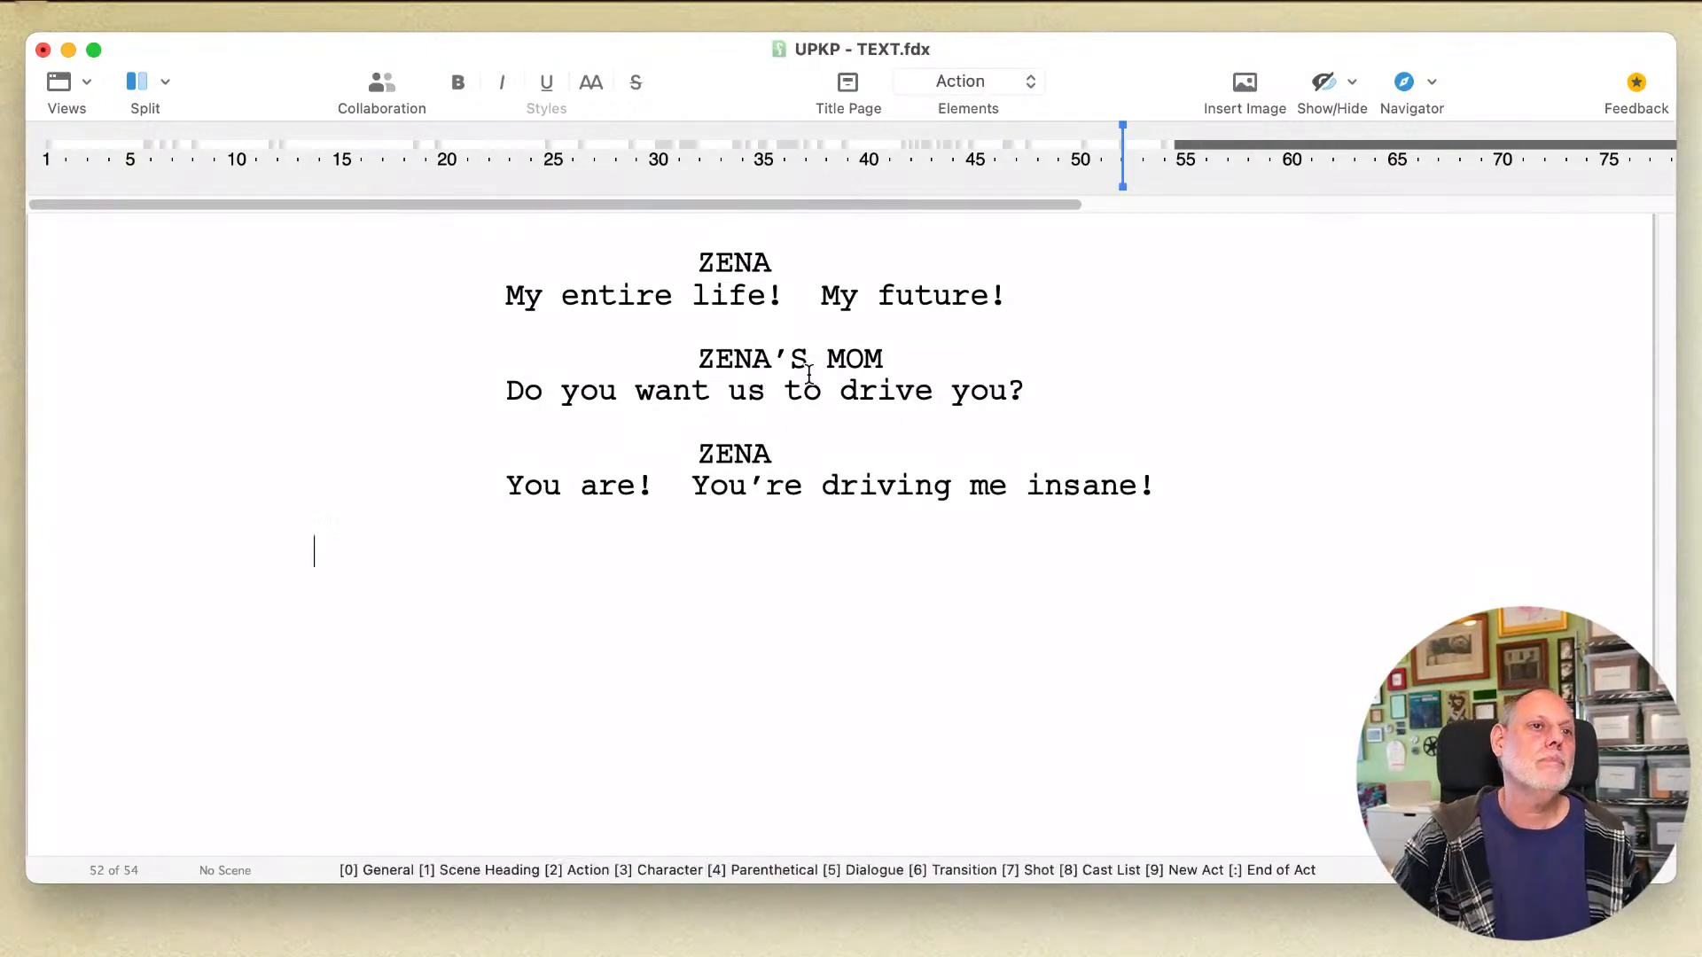
{"action": "key", "text": "super+s"}
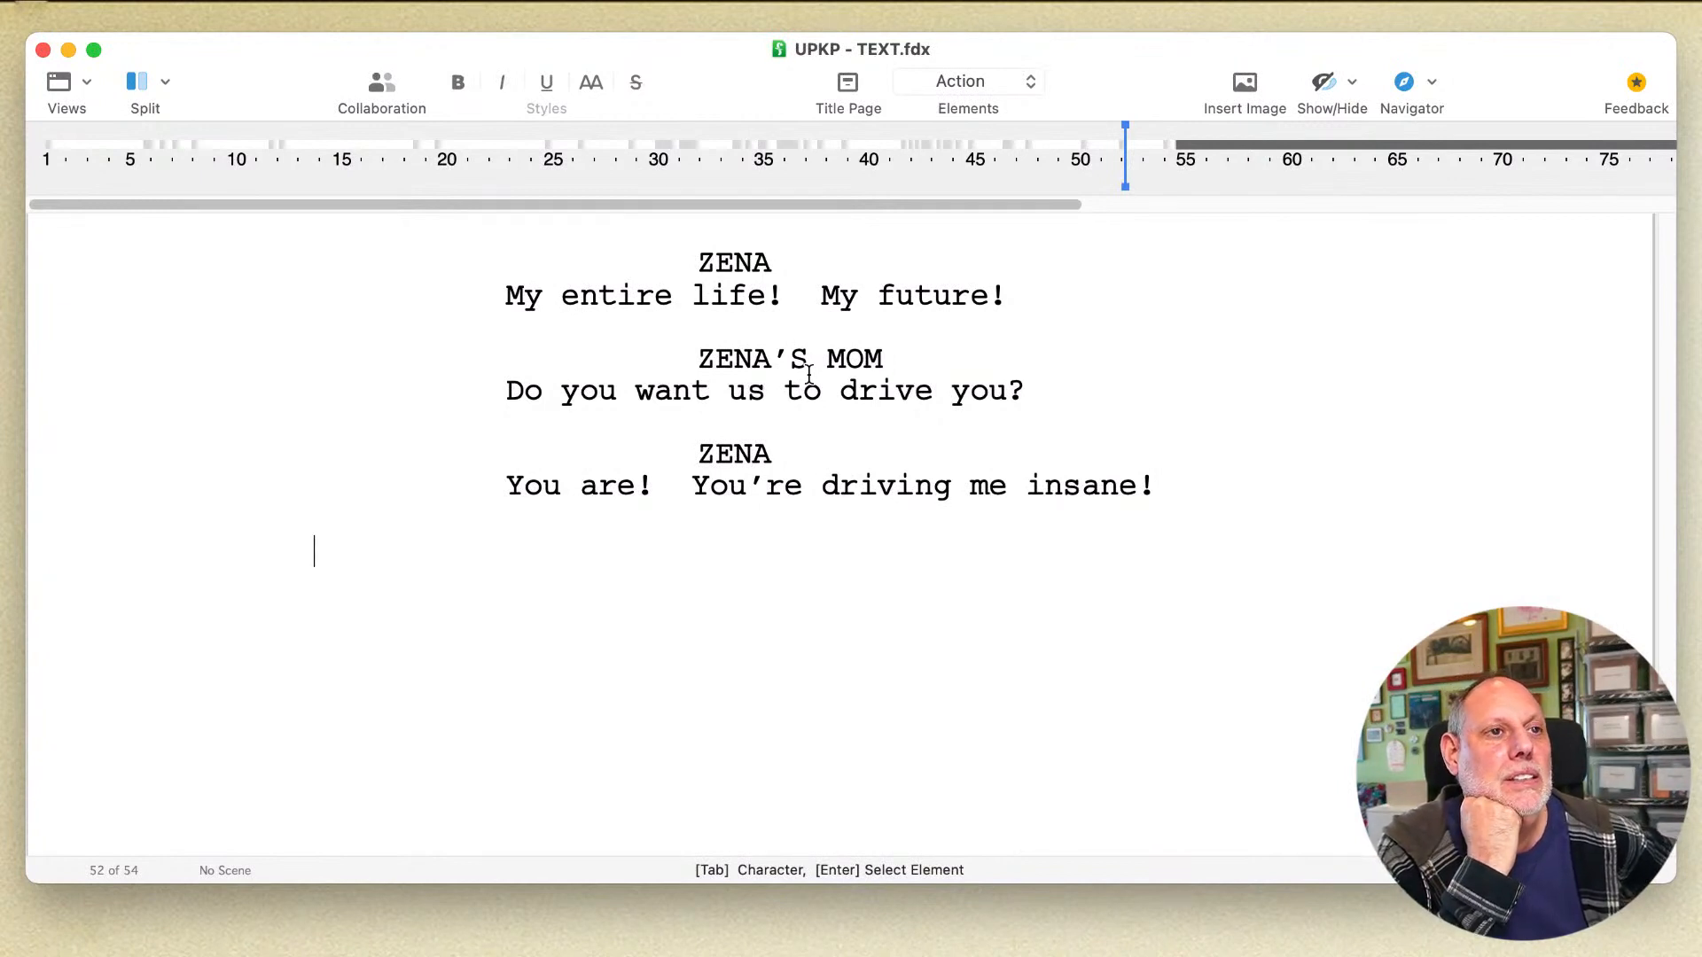
Step: Reread the exchange across the page break, from the dad's Pennsylvania question to Zena's last reply, focusing on her "My entire life!" line
{"action": "scroll", "coordinate": [809, 373], "scroll_direction": "up", "scroll_amount": 10}
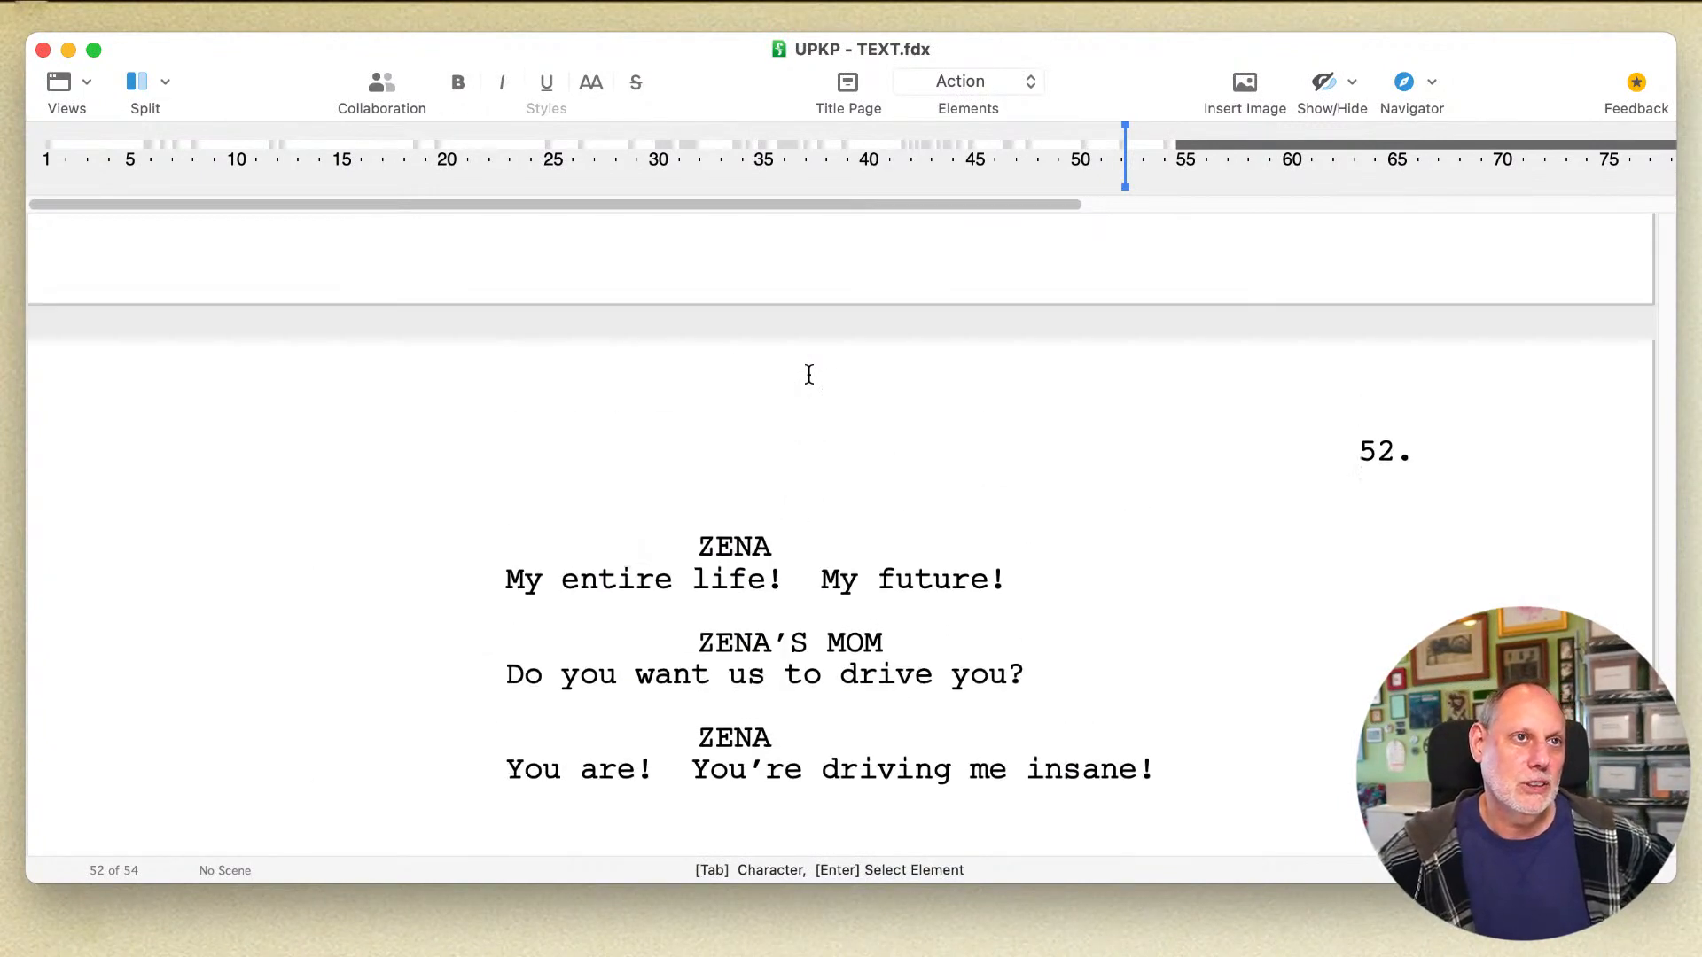
{"action": "scroll", "coordinate": [808, 374], "scroll_direction": "down", "scroll_amount": 8}
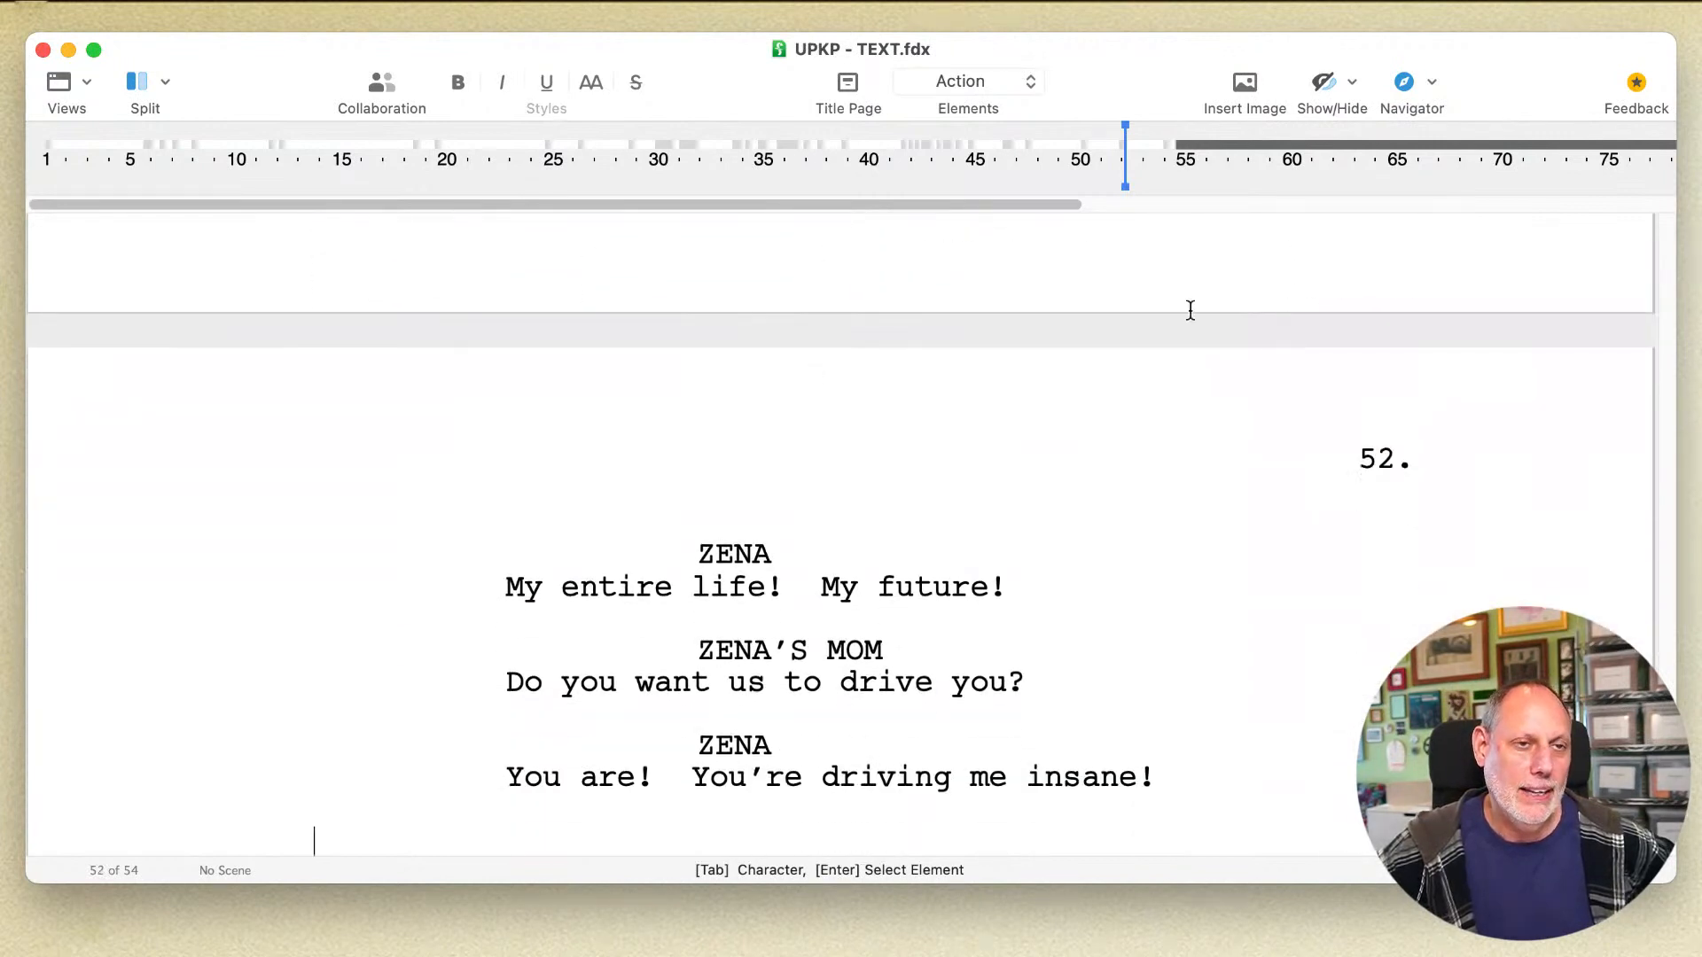
{"action": "left_click", "coordinate": [1006, 665]}
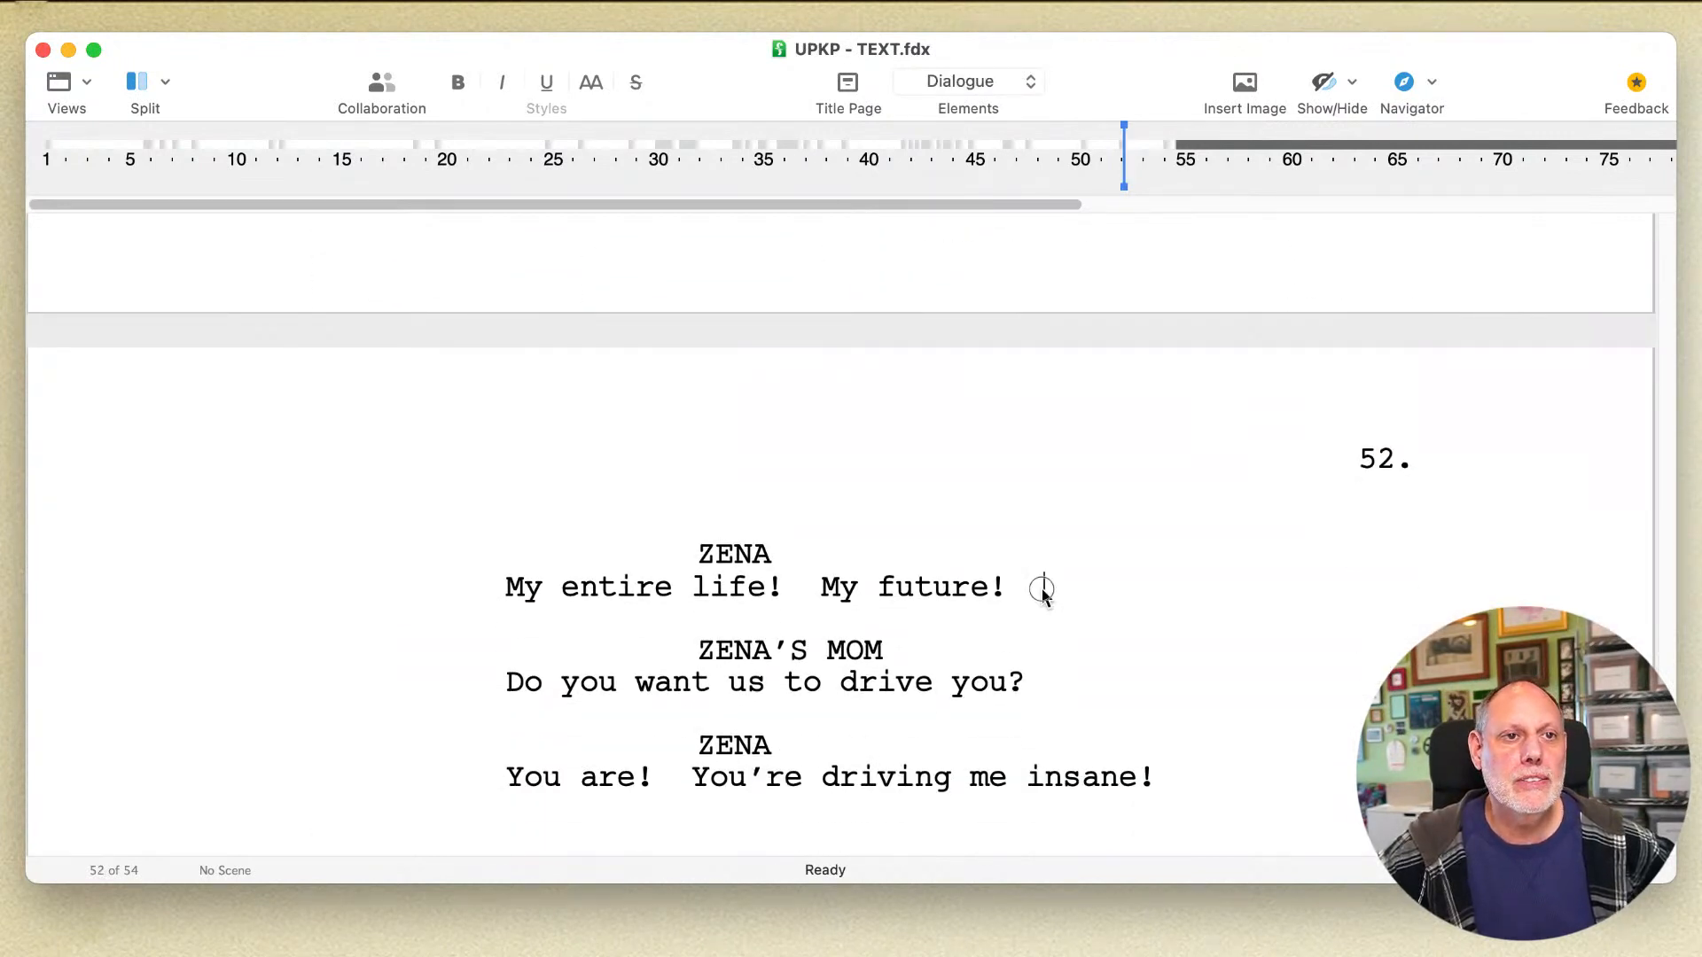
{"action": "left_click_drag", "start_coordinate": [1044, 592], "coordinate": [1031, 592]}
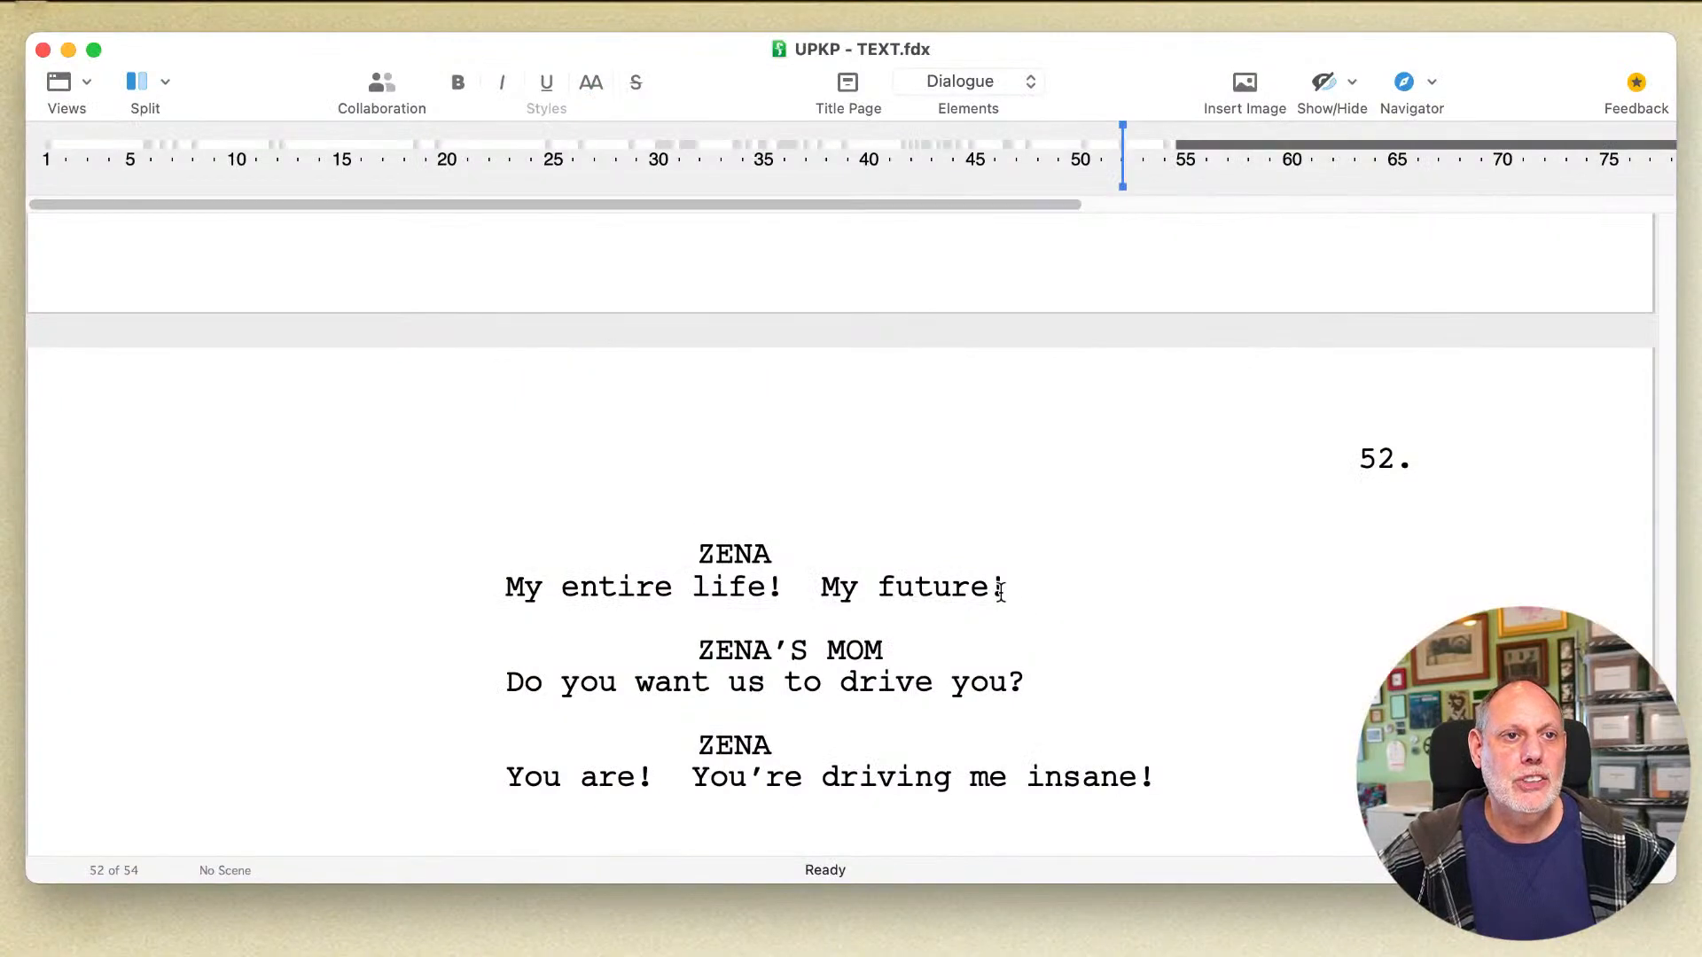
{"action": "left_click_drag", "start_coordinate": [718, 385], "coordinate": [436, 390]}
{"action": "left_click_drag", "start_coordinate": [568, 596], "coordinate": [481, 591]}
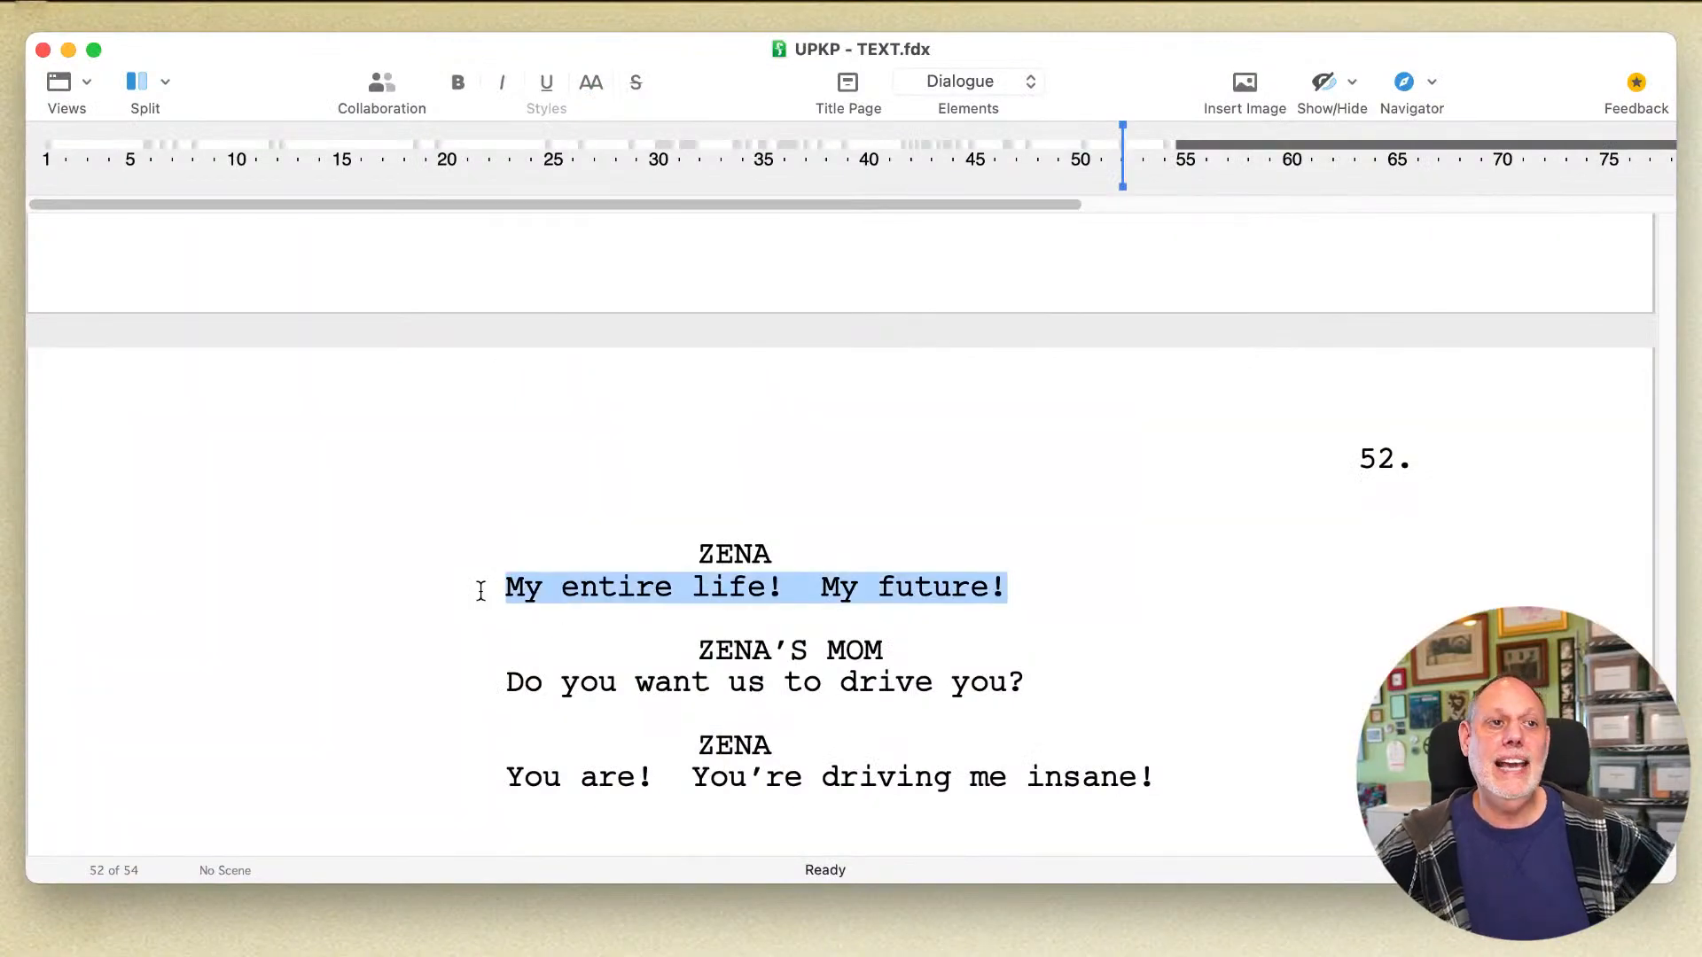
{"action": "left_click", "coordinate": [482, 590]}
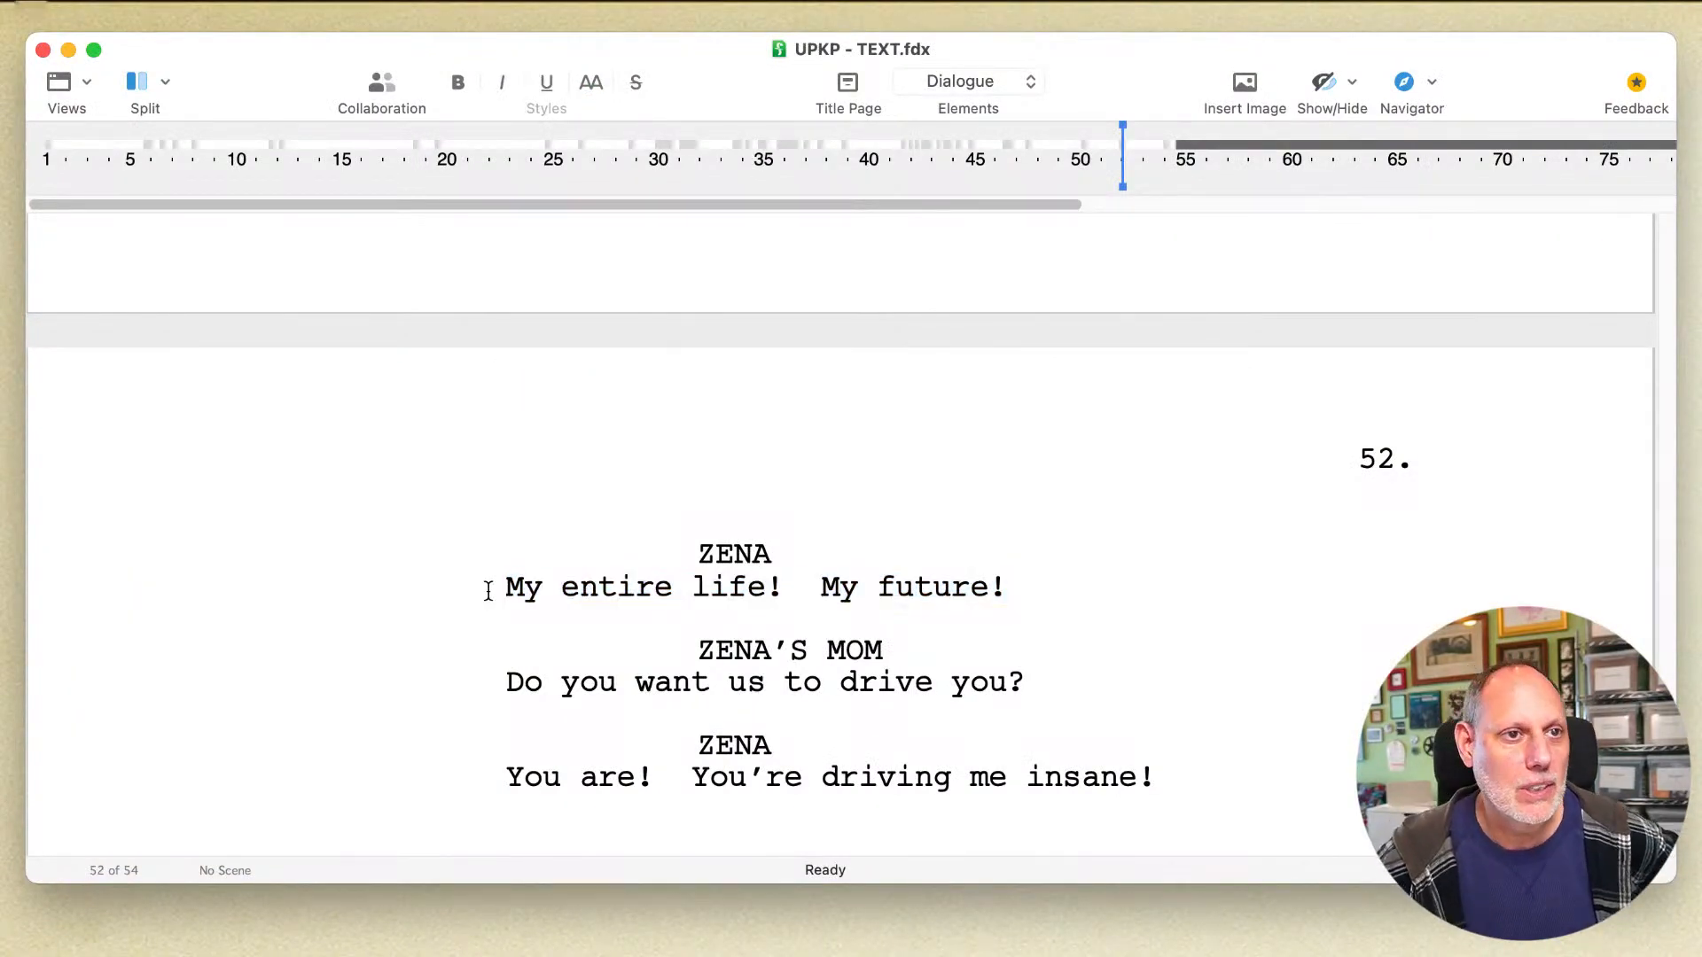
{"action": "scroll", "coordinate": [517, 586], "scroll_direction": "up", "scroll_amount": 5}
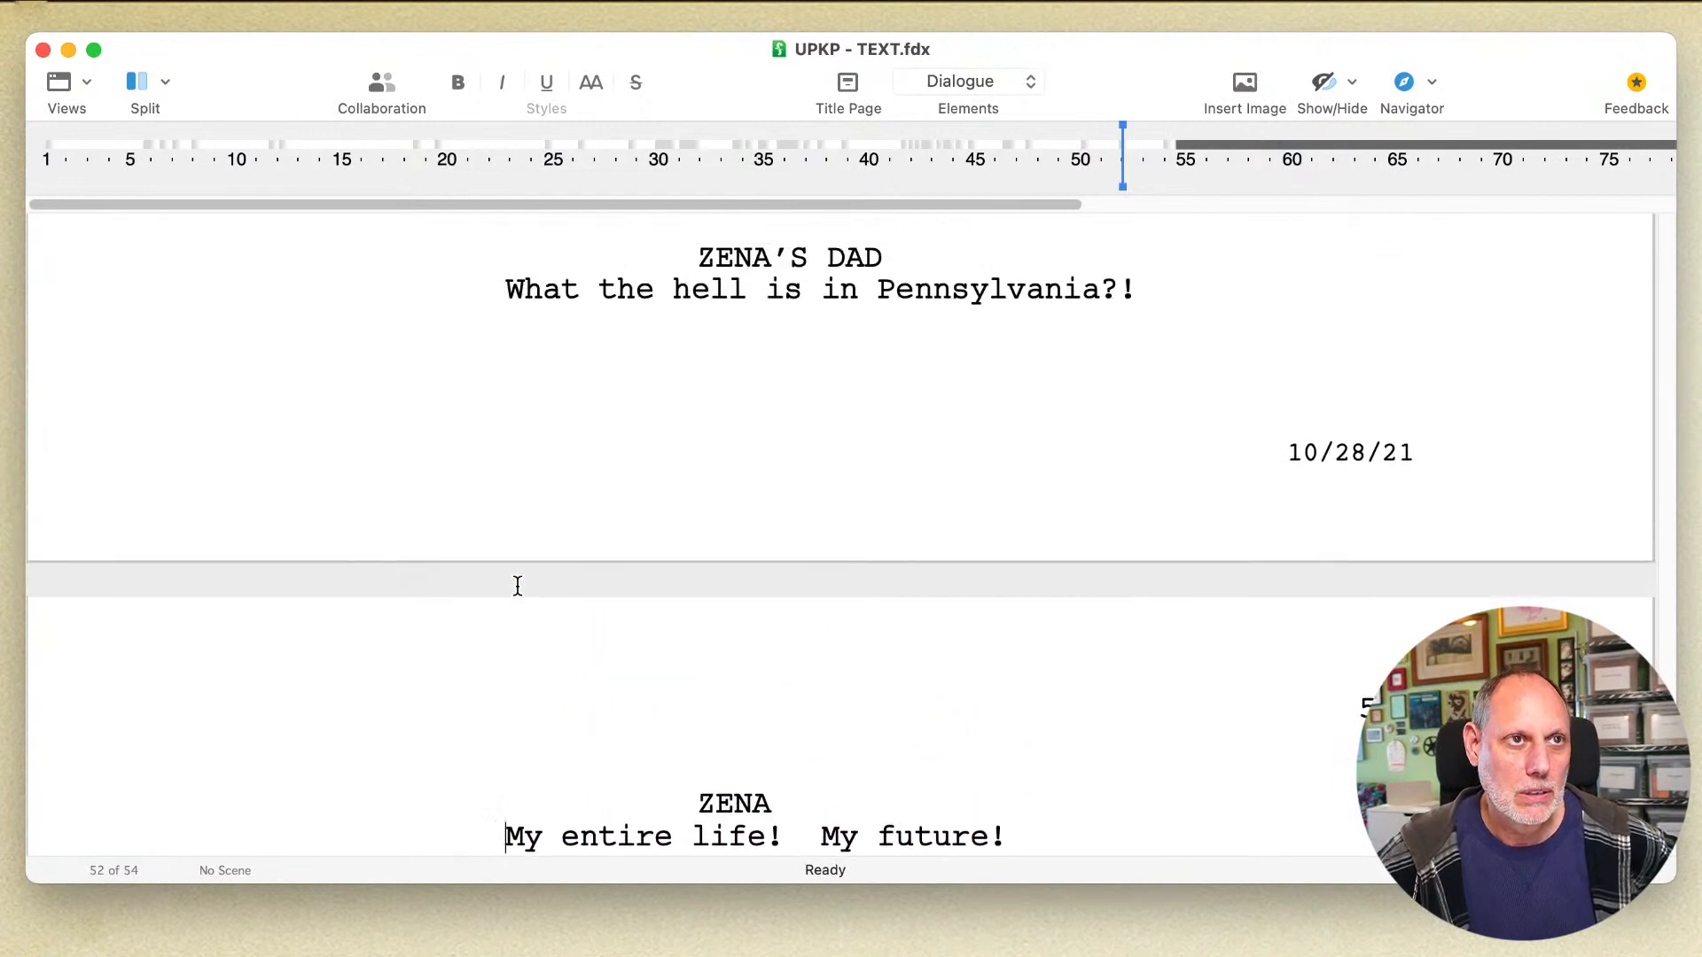
{"action": "scroll", "coordinate": [518, 586], "scroll_direction": "down", "scroll_amount": 6}
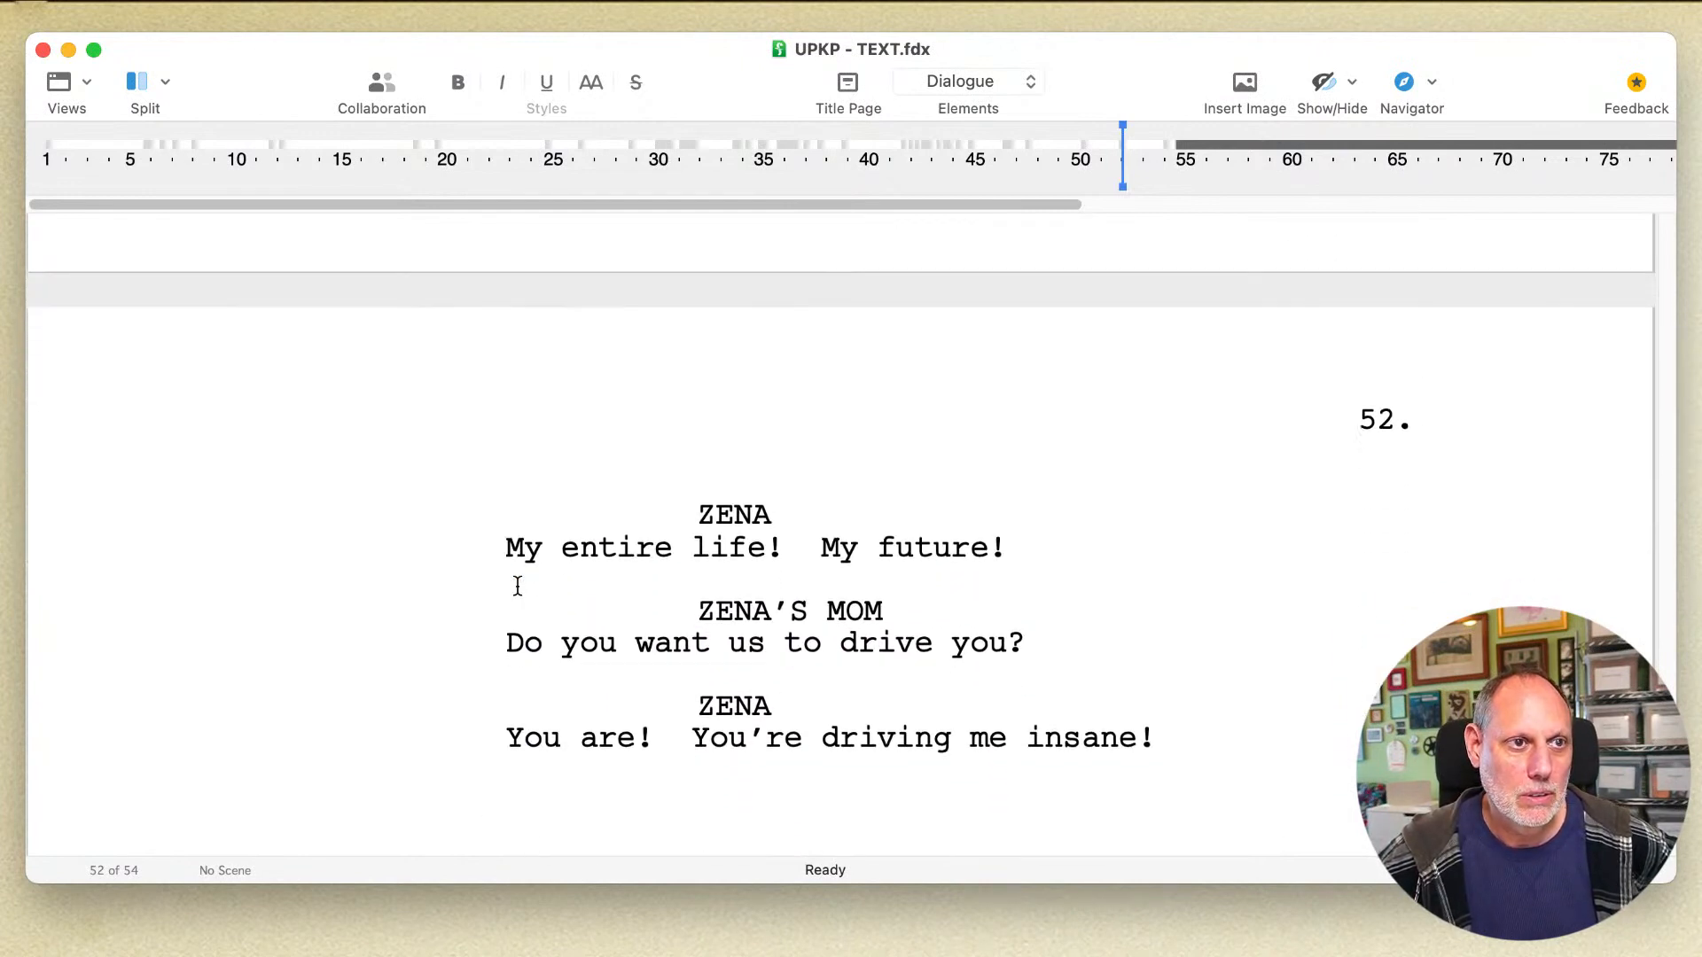
{"action": "left_click", "coordinate": [586, 573]}
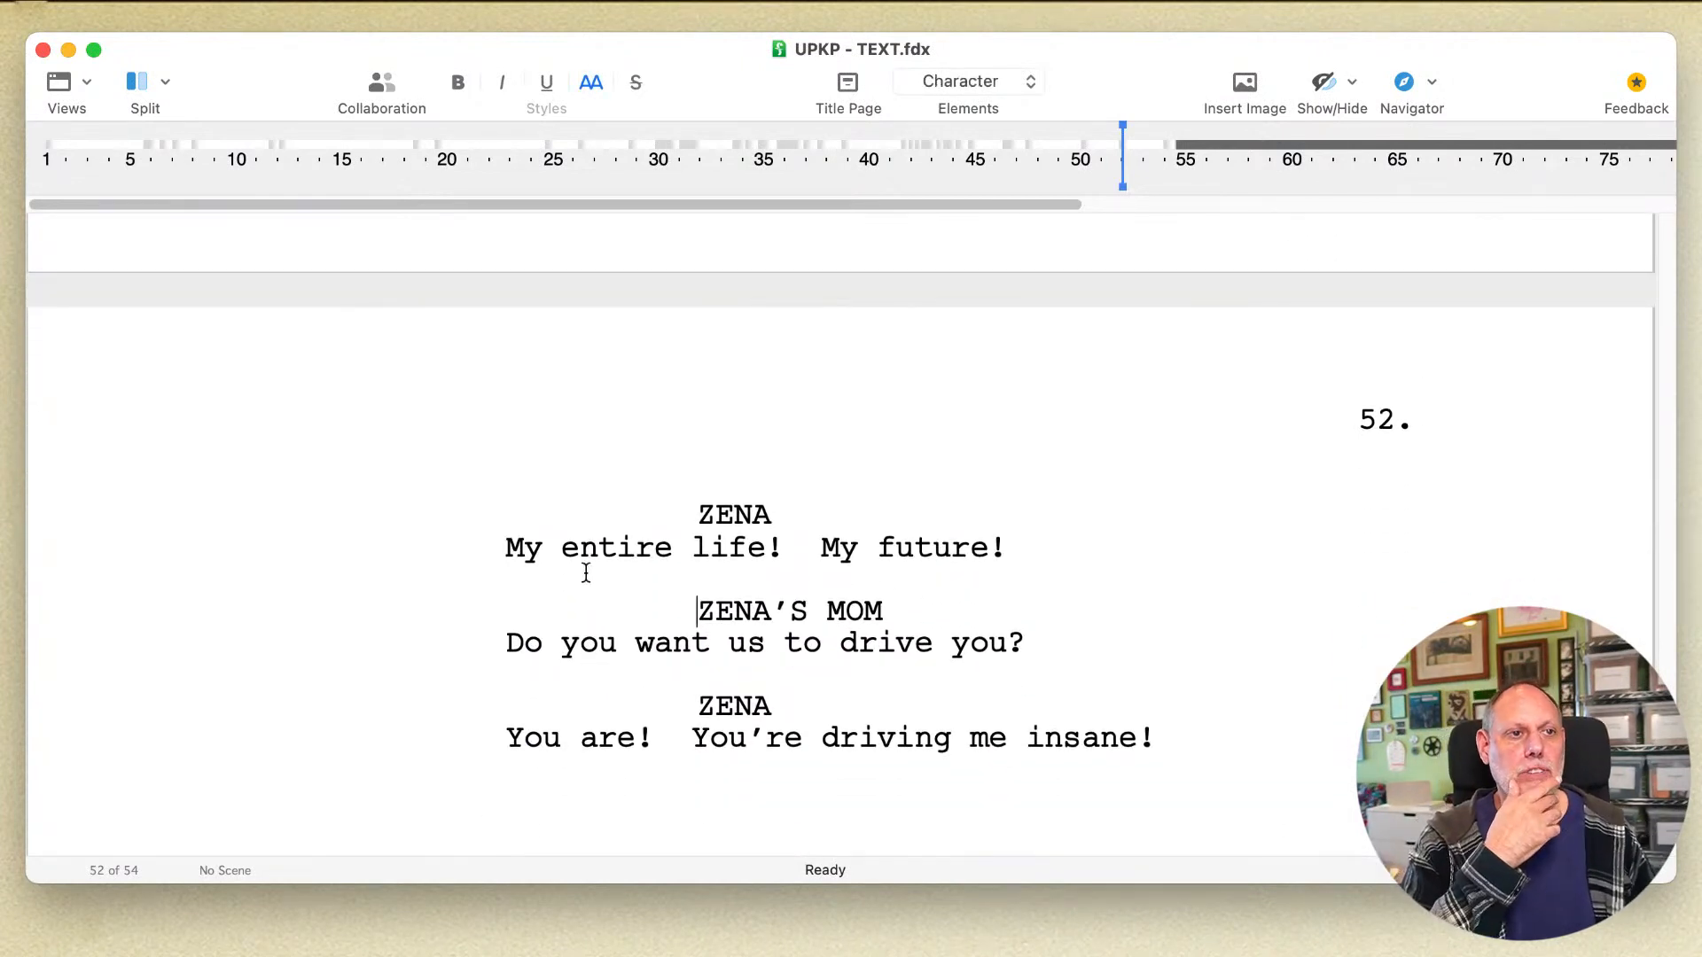
{"action": "left_click", "coordinate": [573, 646]}
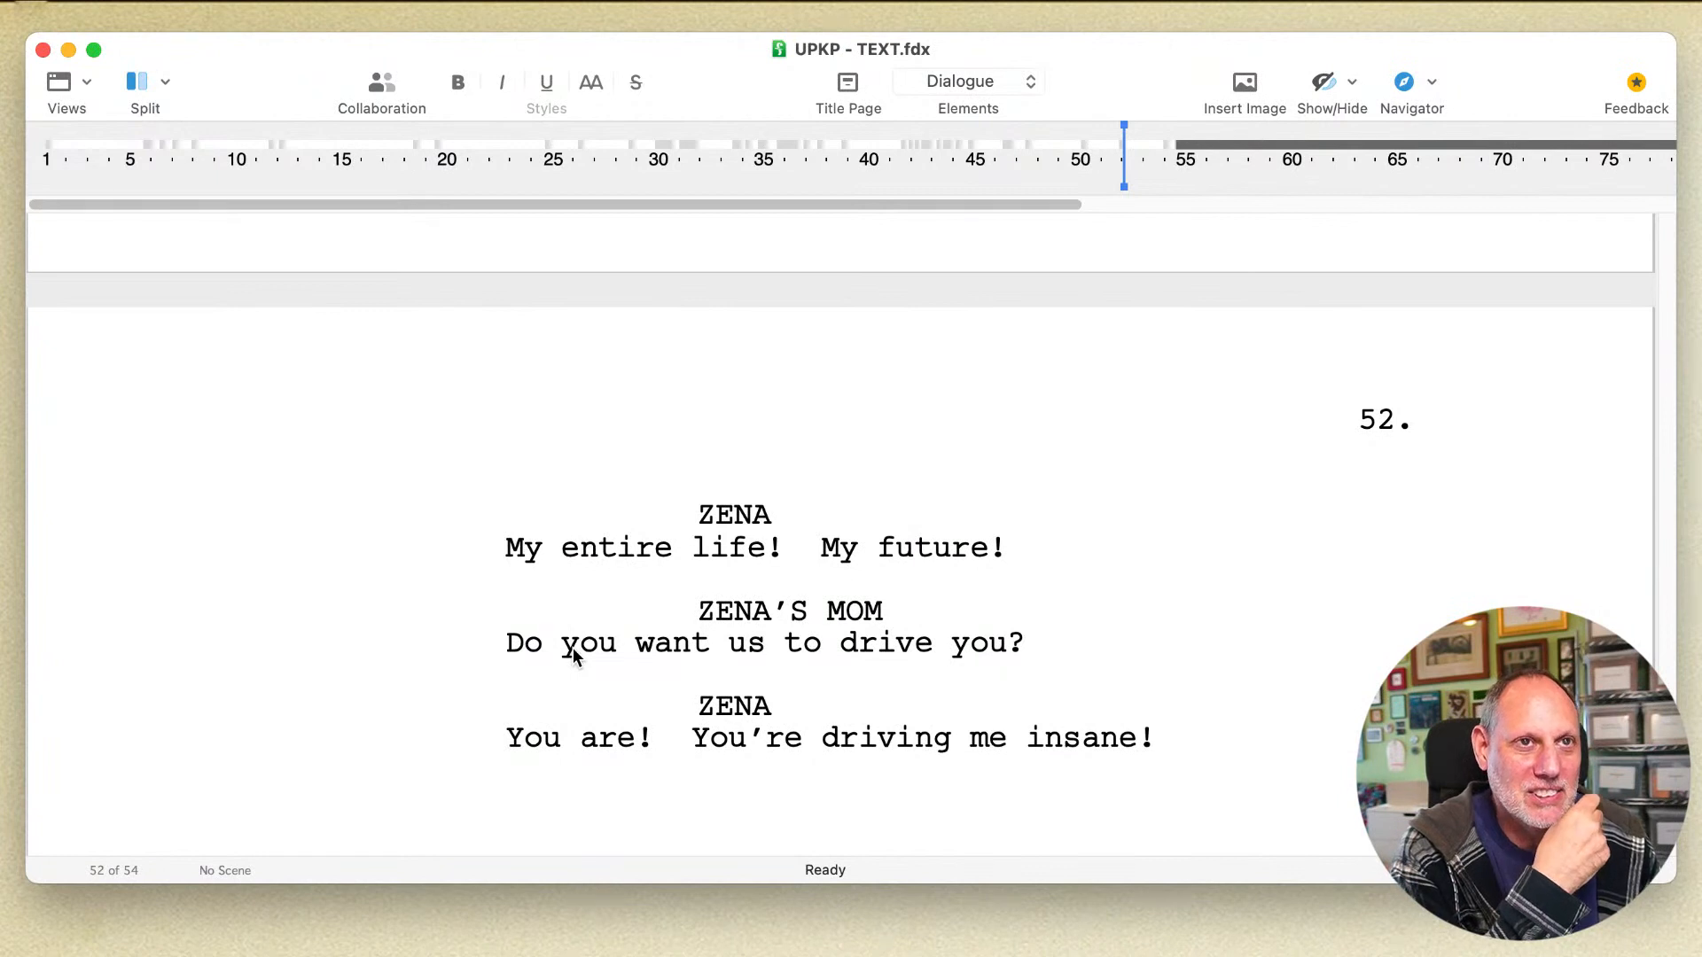
{"action": "left_click", "coordinate": [576, 647]}
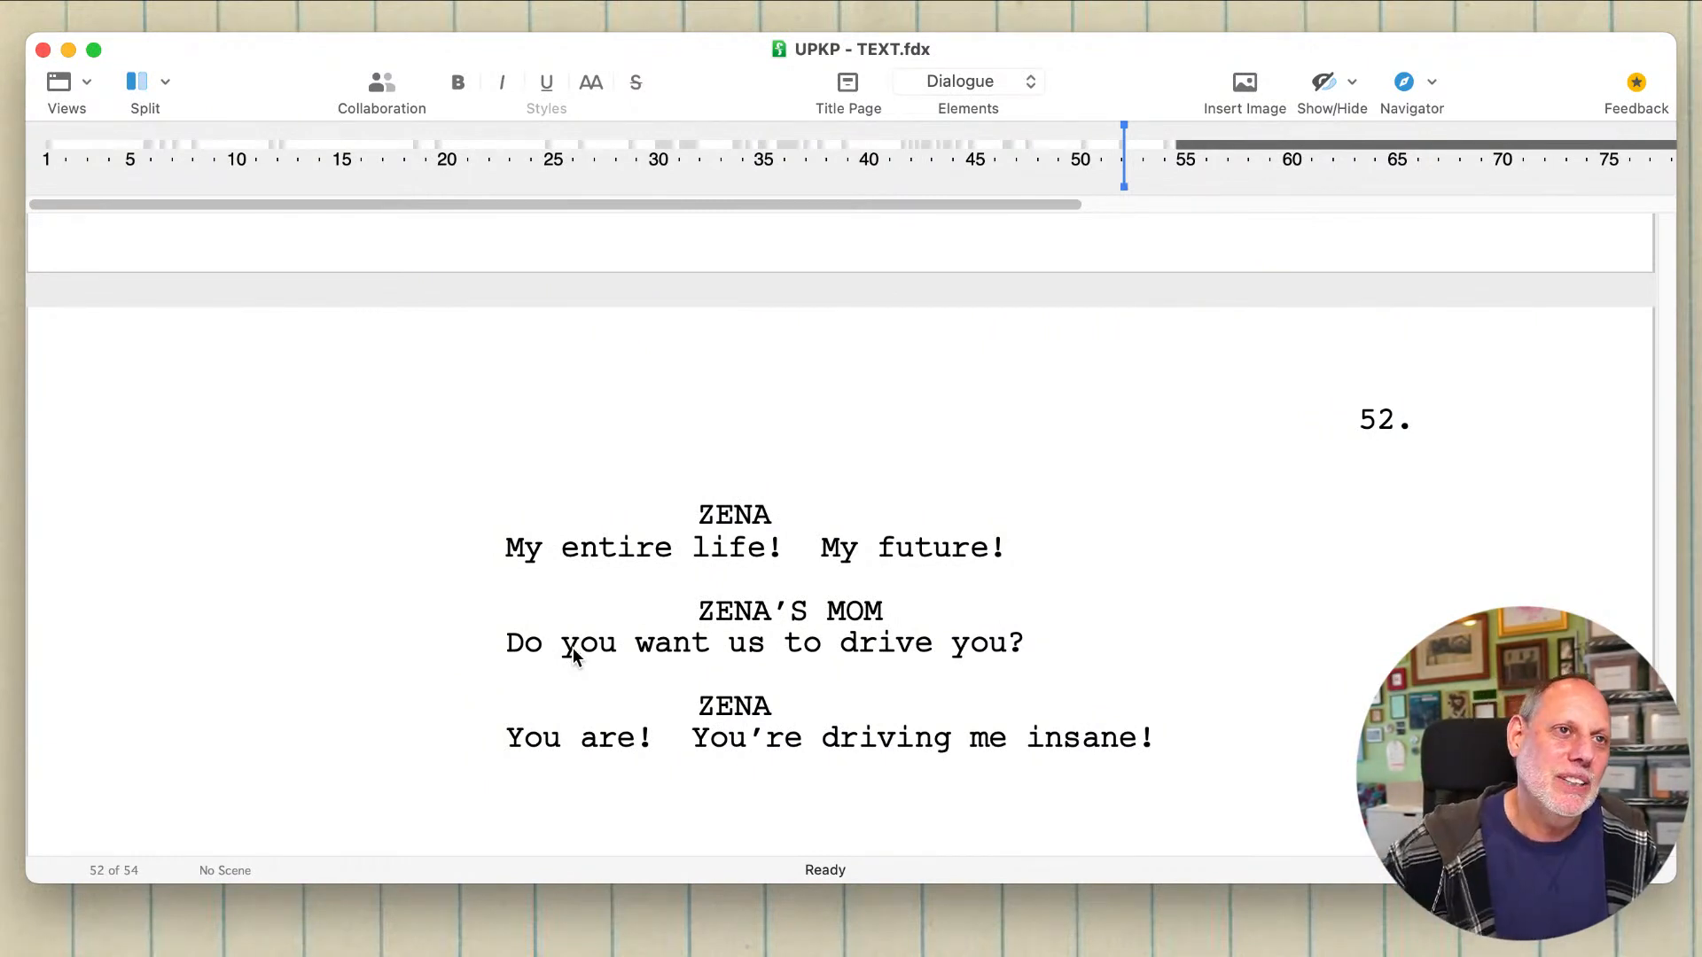
Step: Insert a new dialogue line "A case!" above Zena's "My entire life!" line, answering her dad's Pennsylvania question
{"action": "scroll", "coordinate": [573, 651], "scroll_direction": "up", "scroll_amount": 5}
{"action": "left_click", "coordinate": [758, 724]}
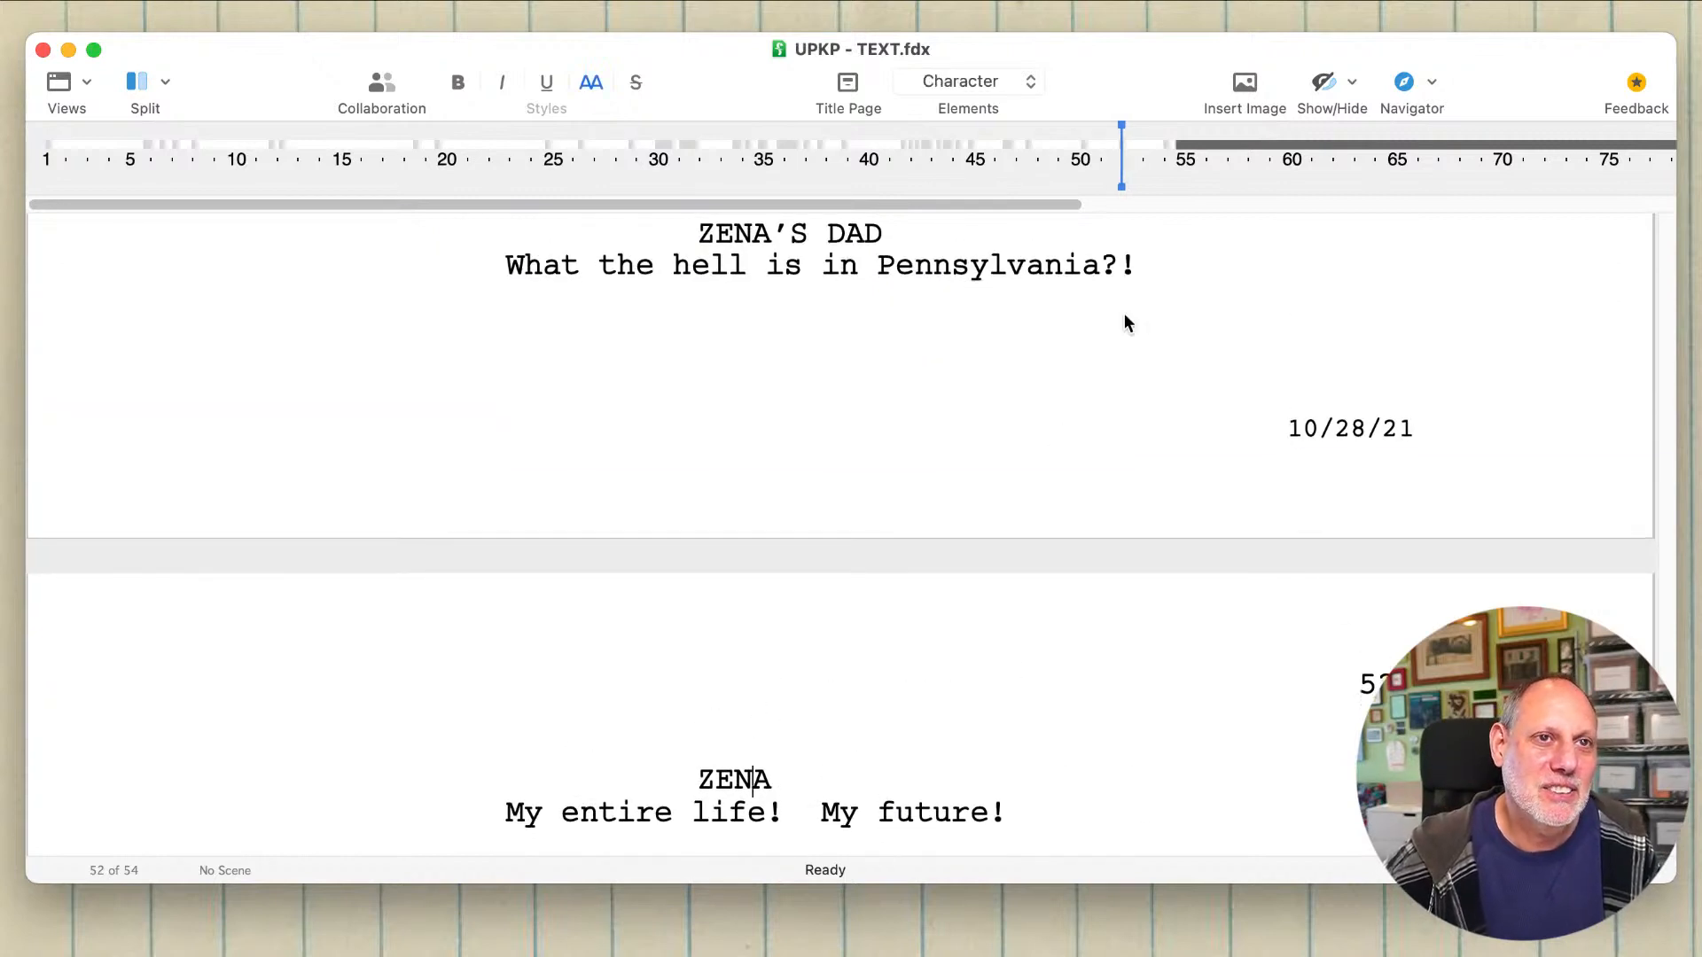
{"action": "left_click", "coordinate": [1133, 285]}
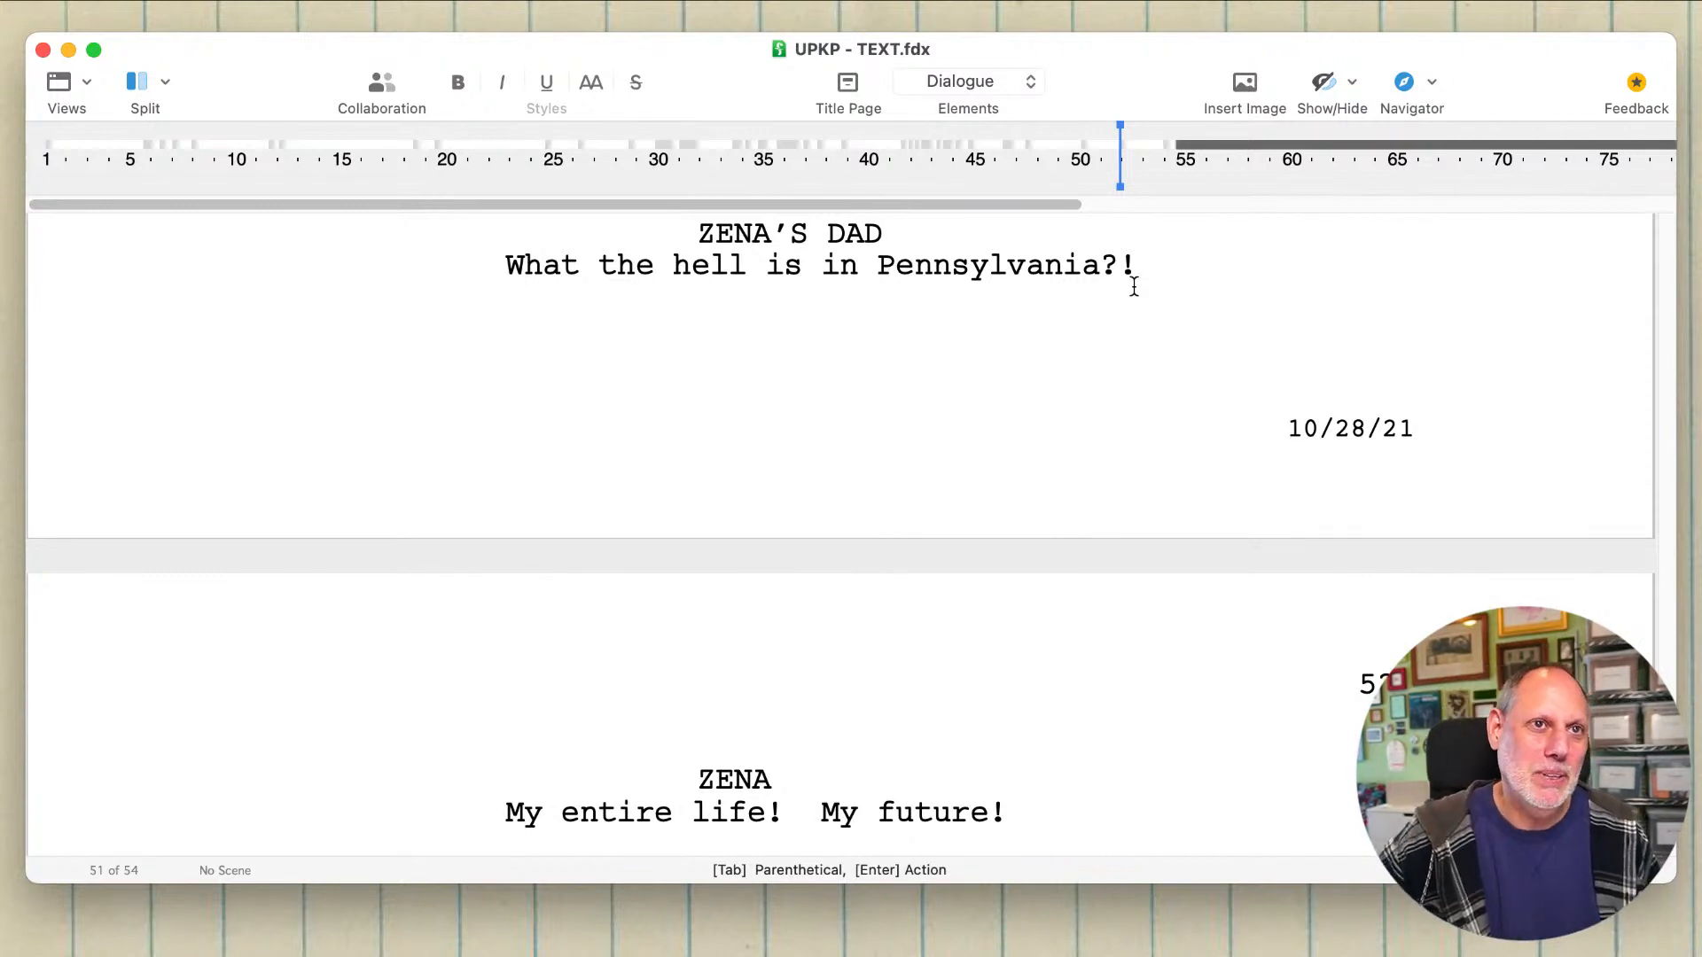
{"action": "left_click", "coordinate": [498, 812]}
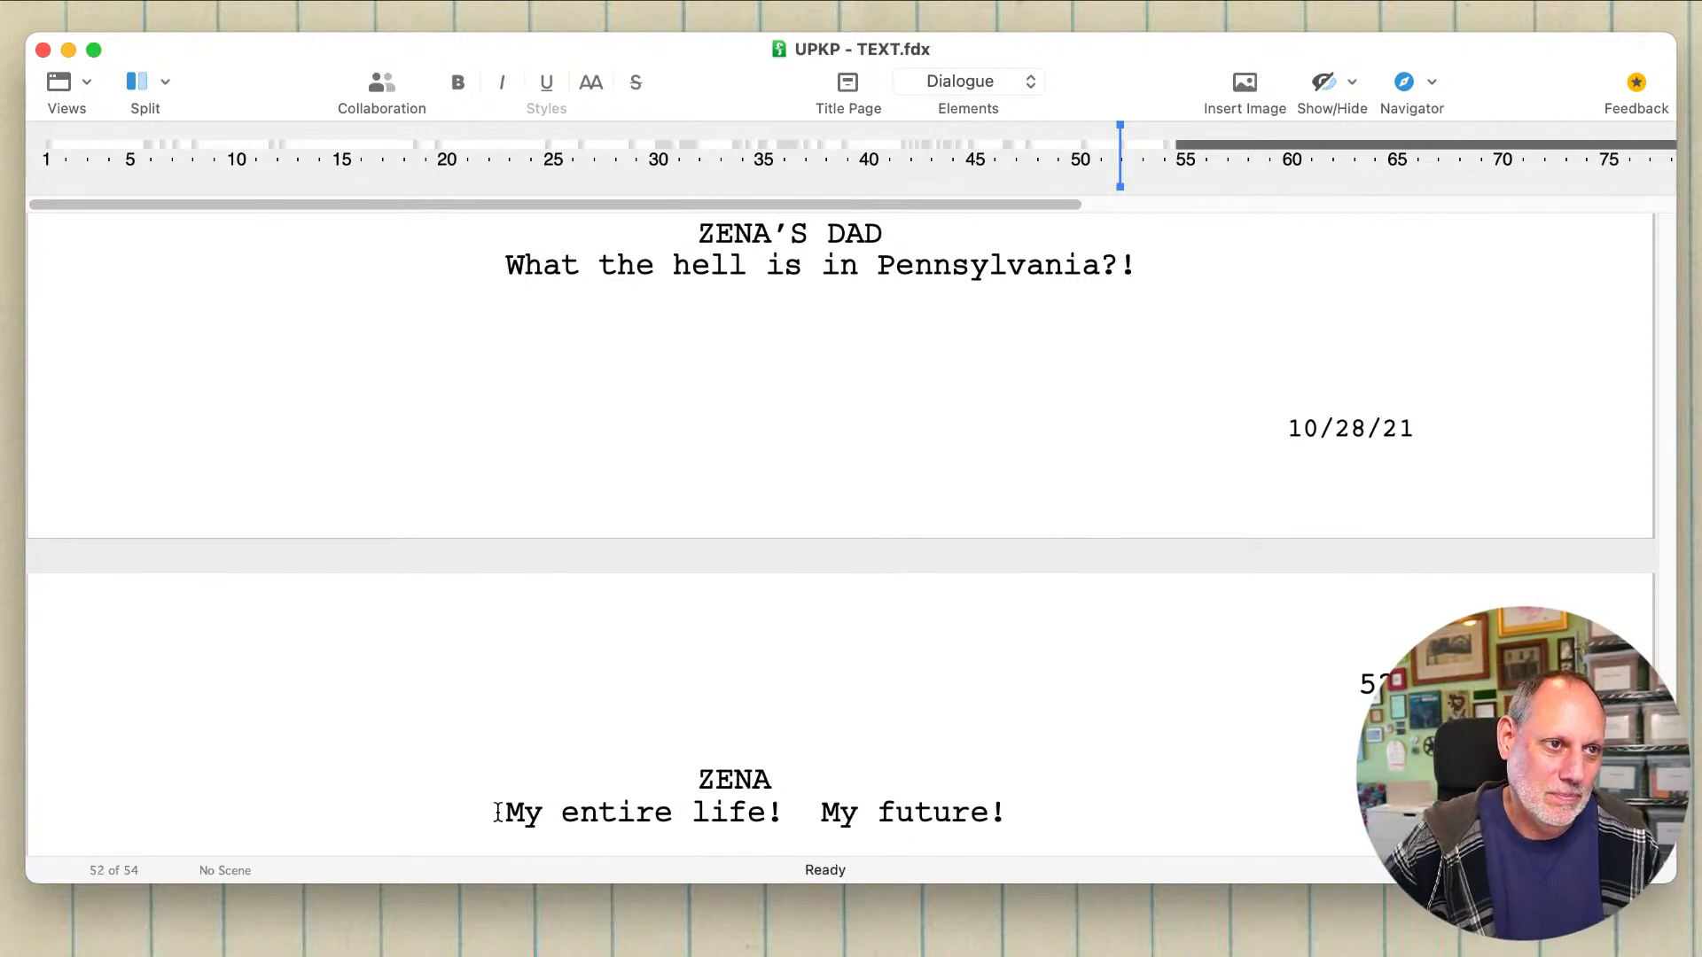
{"action": "left_click", "coordinate": [776, 782]}
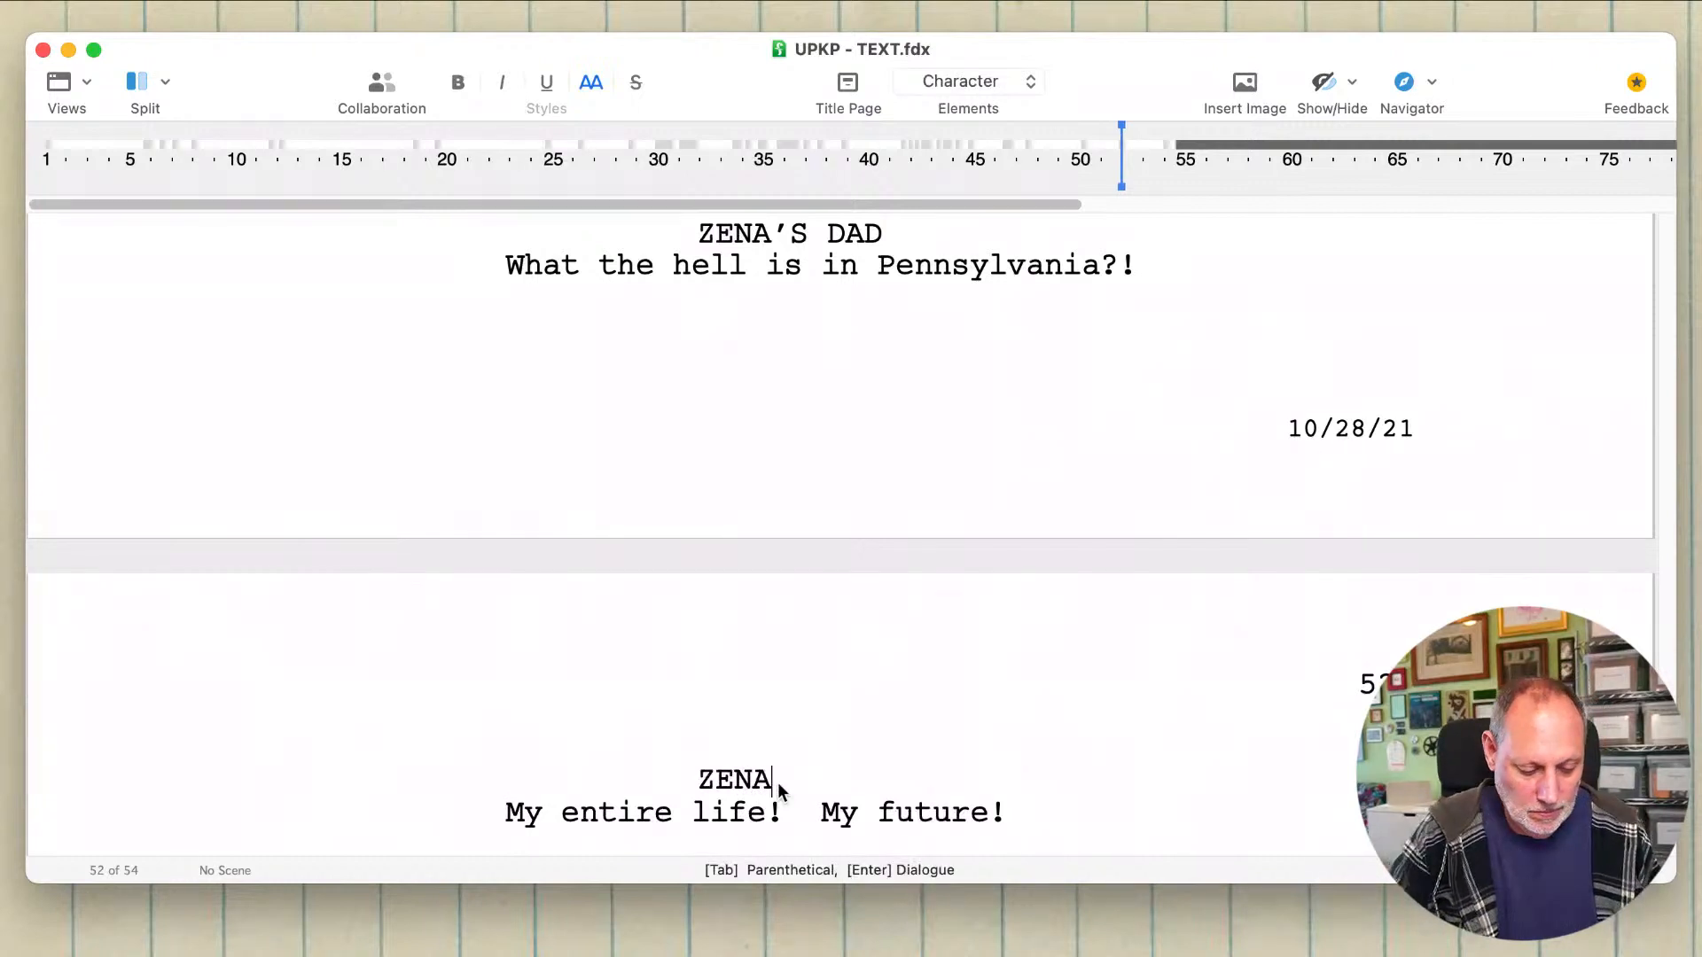
{"action": "key", "text": "Return"}
{"action": "type", "text": "A"}
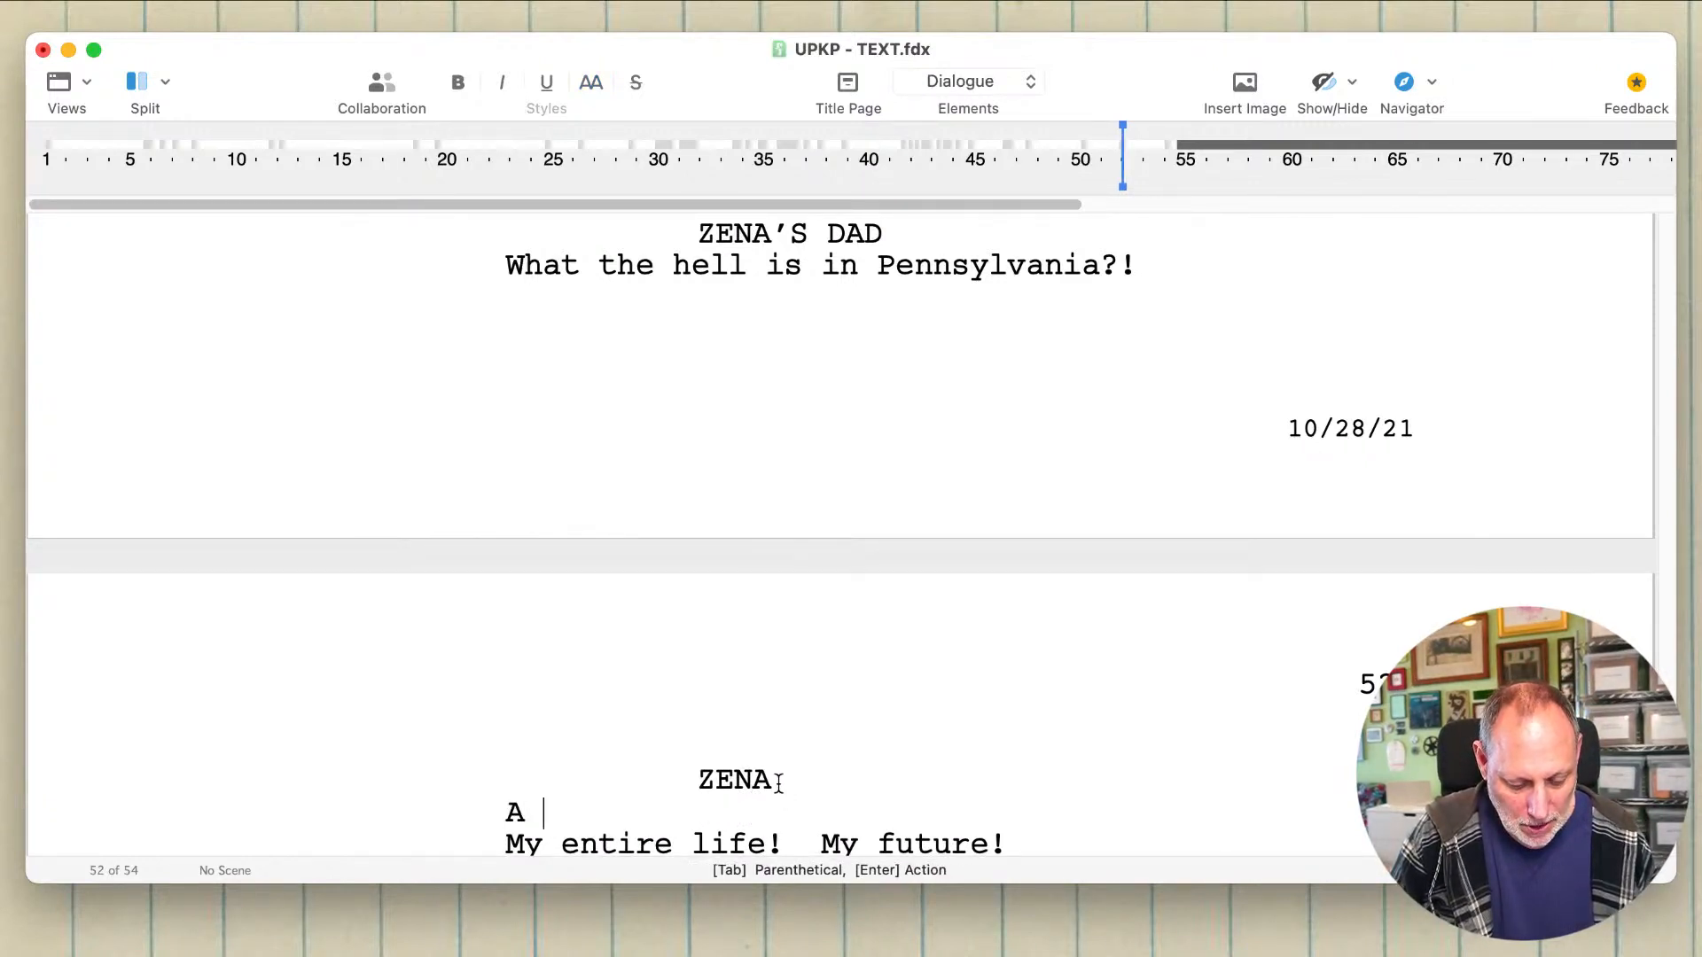
{"action": "key", "text": "BackSpace"}
{"action": "key", "text": "BackSpace"}
{"action": "type", "text": "A case"}
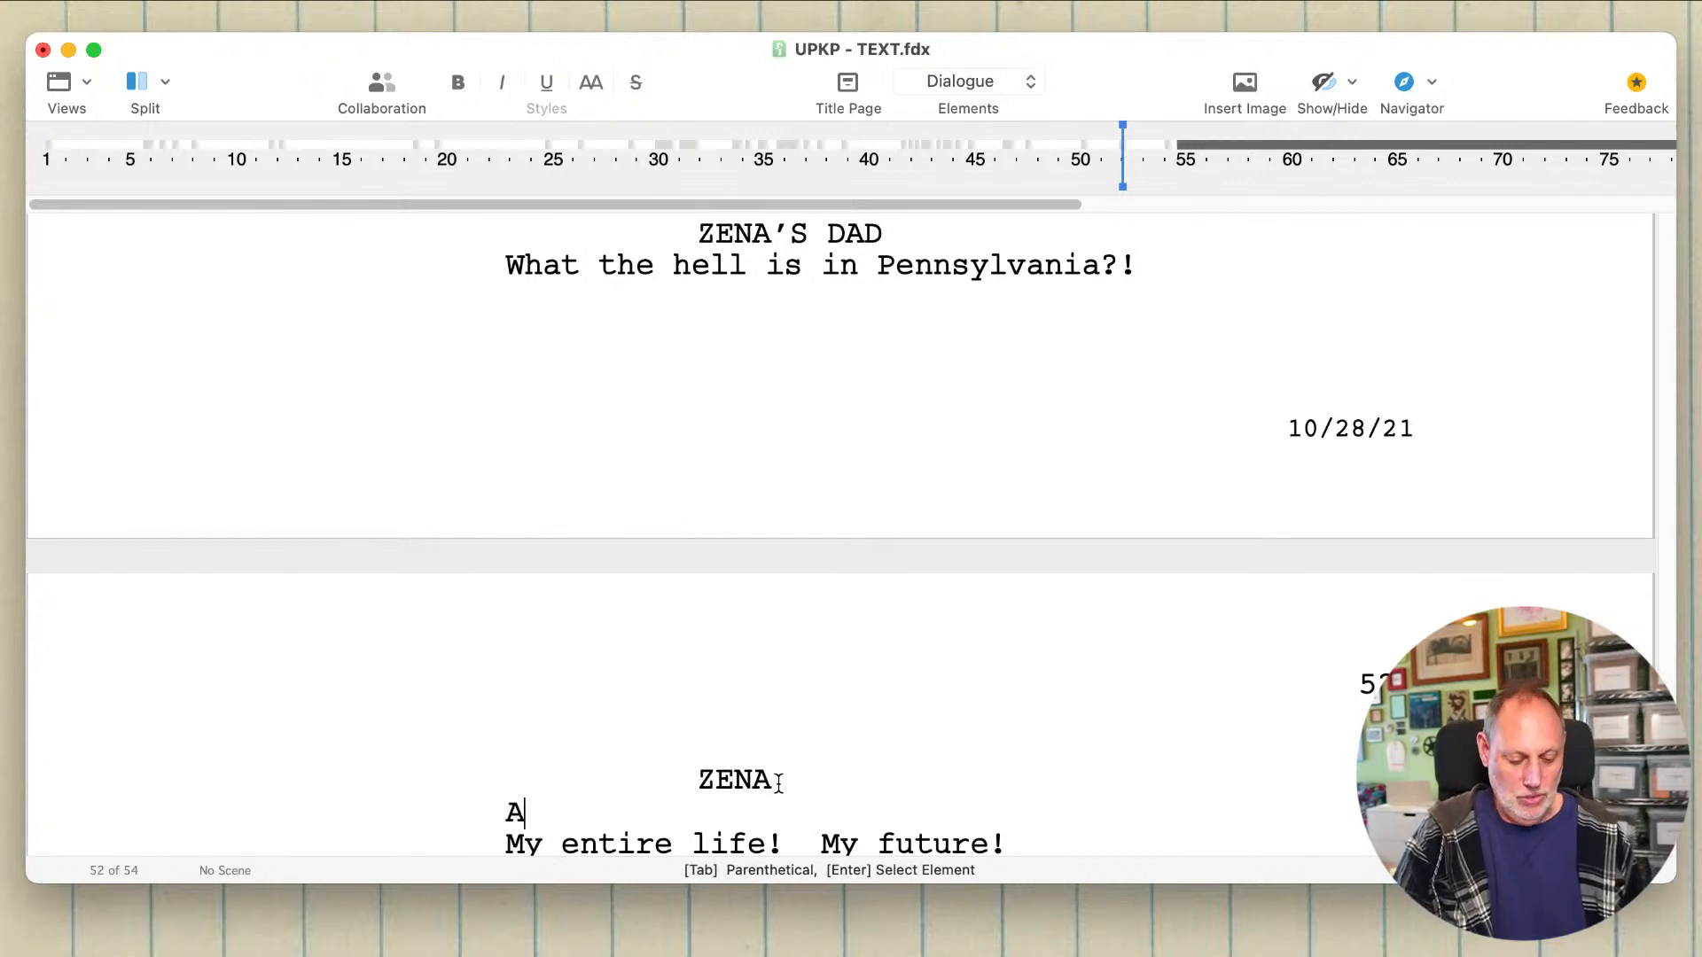
{"action": "type", "text": "!"}
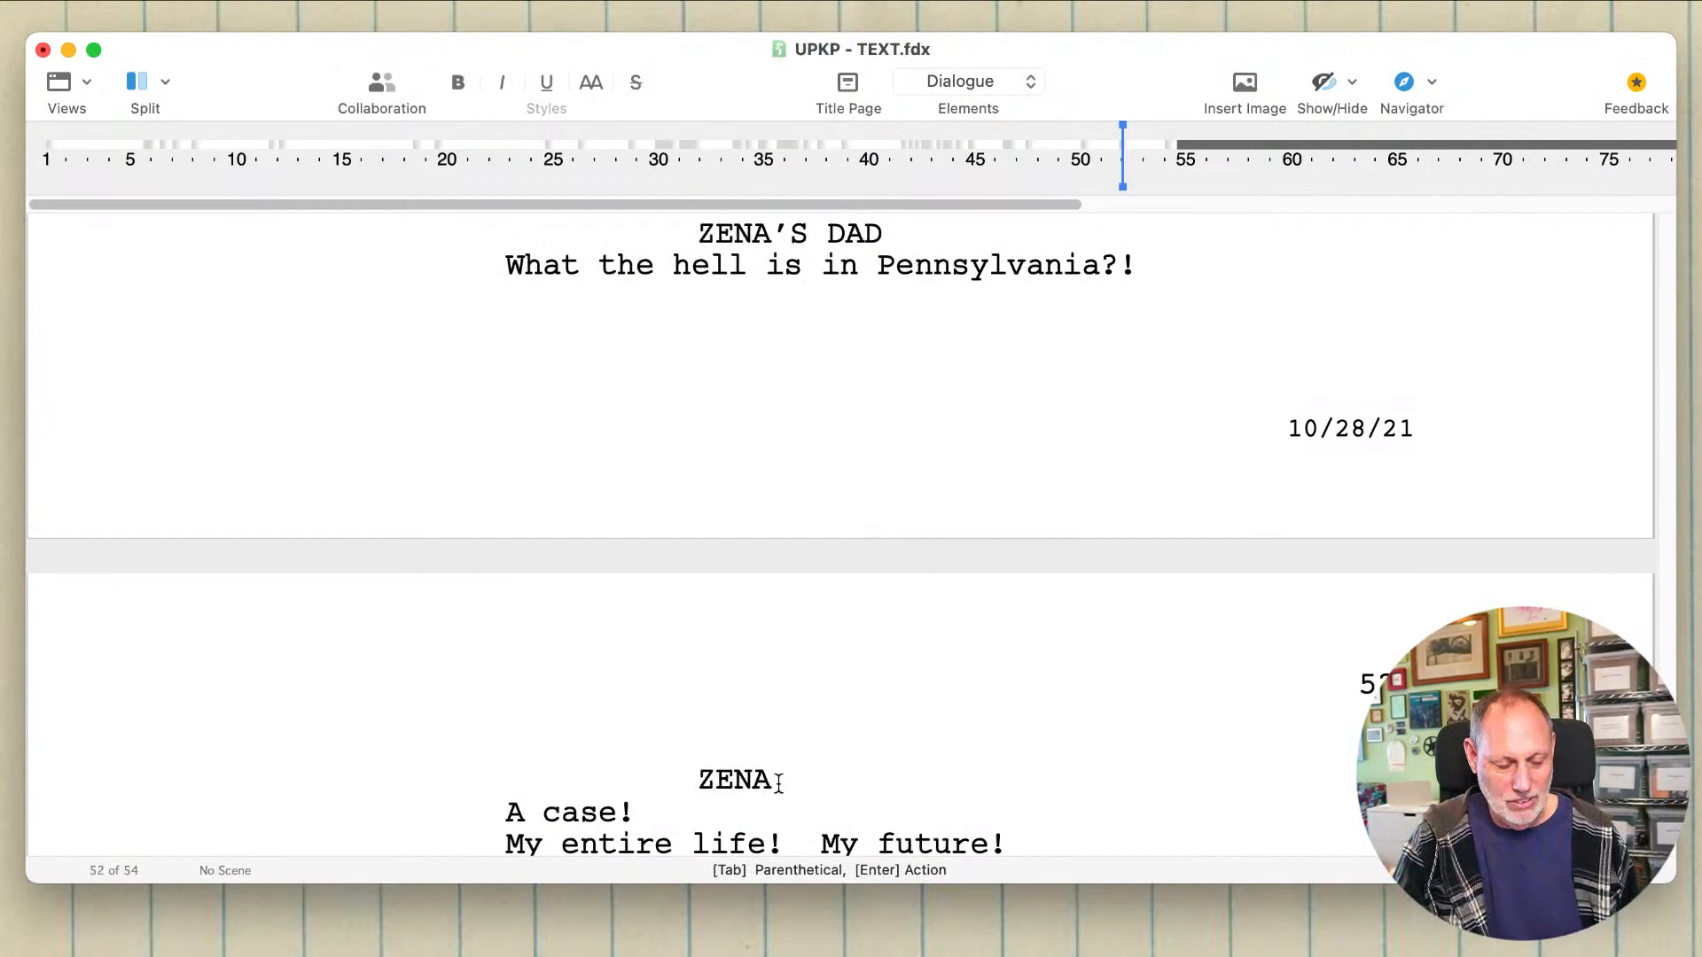
{"action": "type", "text": "  That could"}
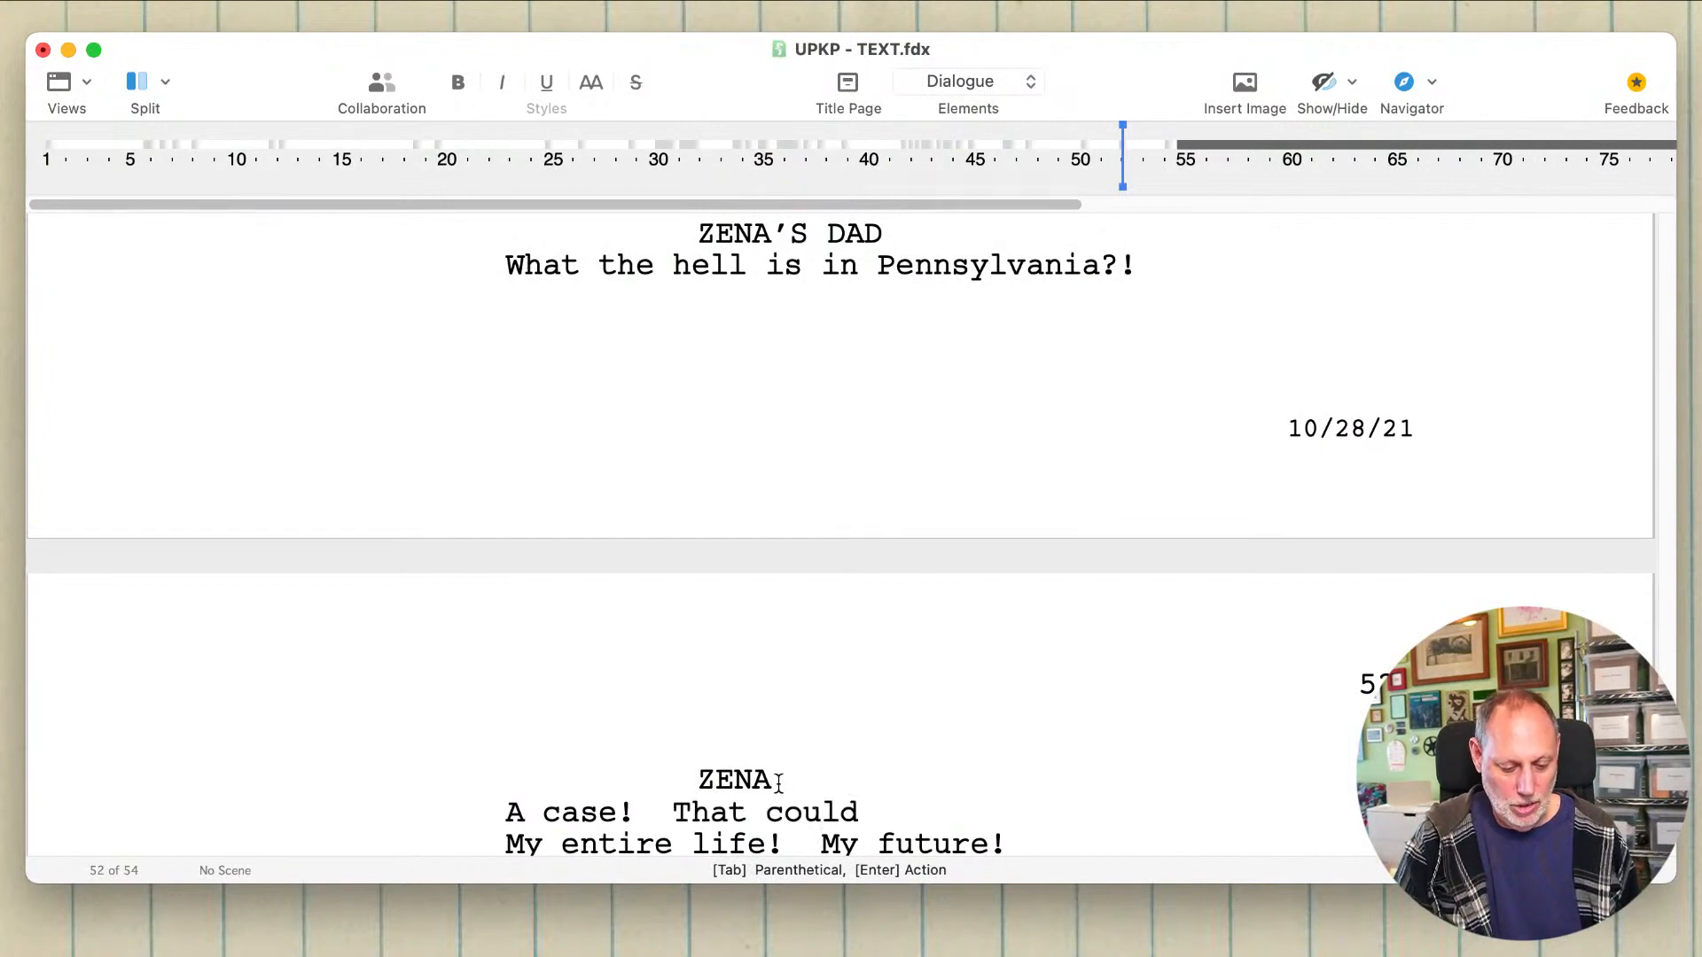
{"action": "type", "text": " change me"}
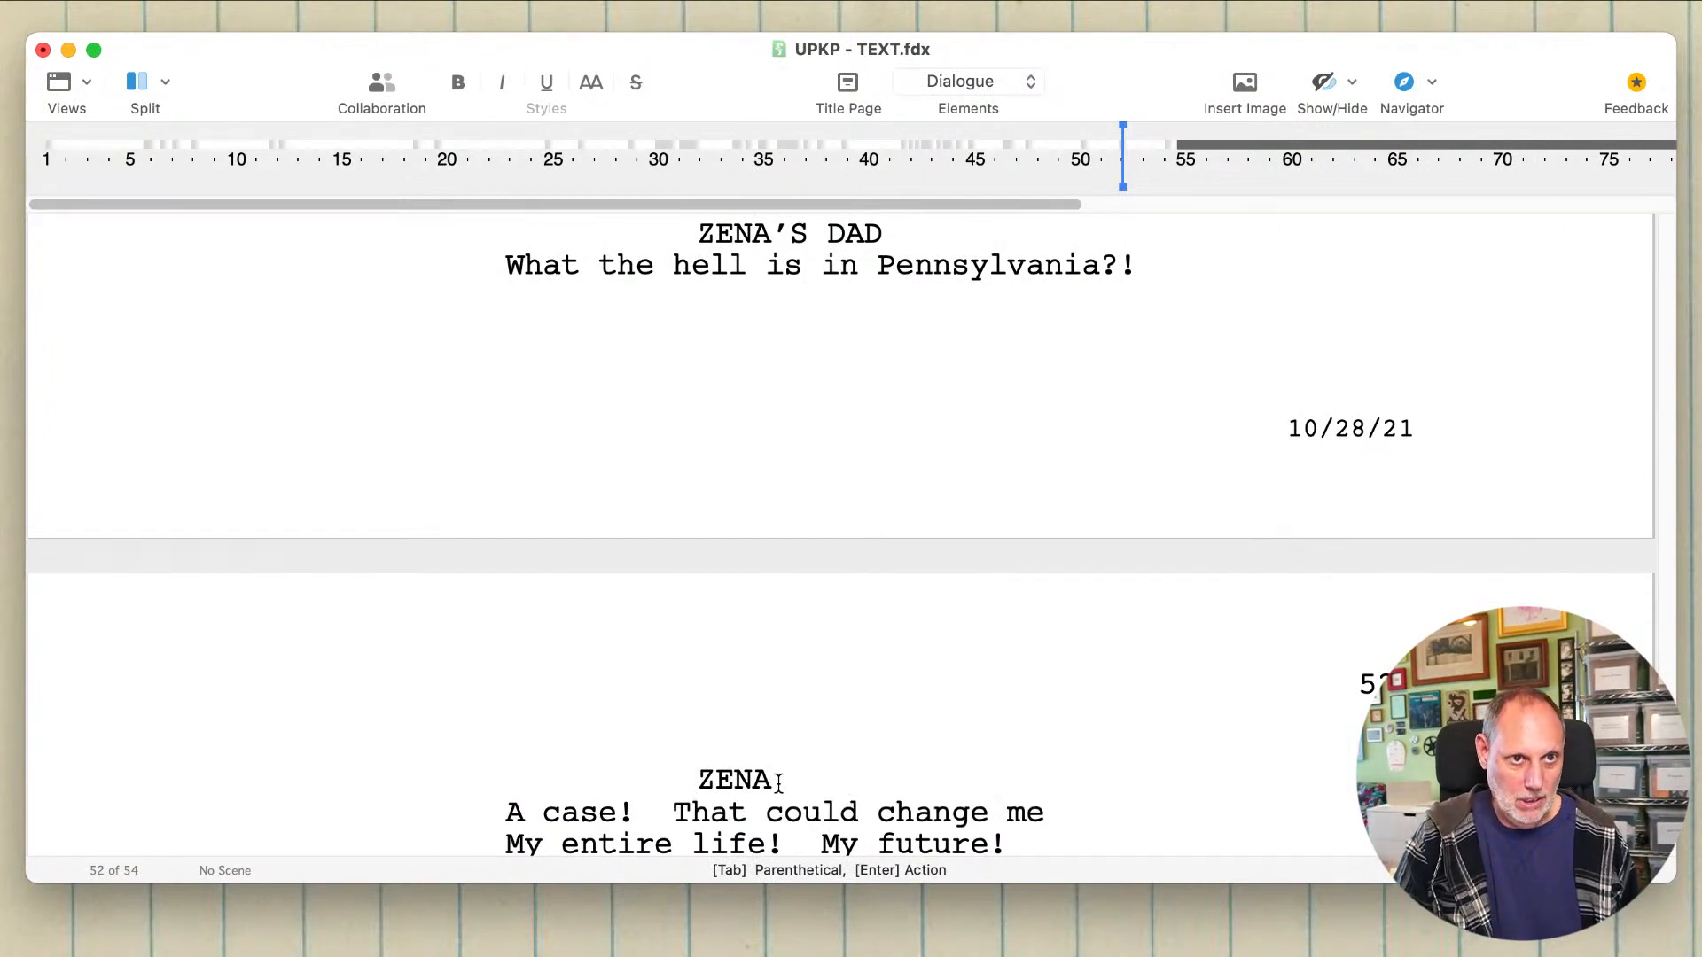
Step: Extend Zena's new line after "A case!" with "That could change my"
{"action": "key", "text": "BackSpace"}
{"action": "key", "text": "BackSpace"}
{"action": "type", "text": "y"}
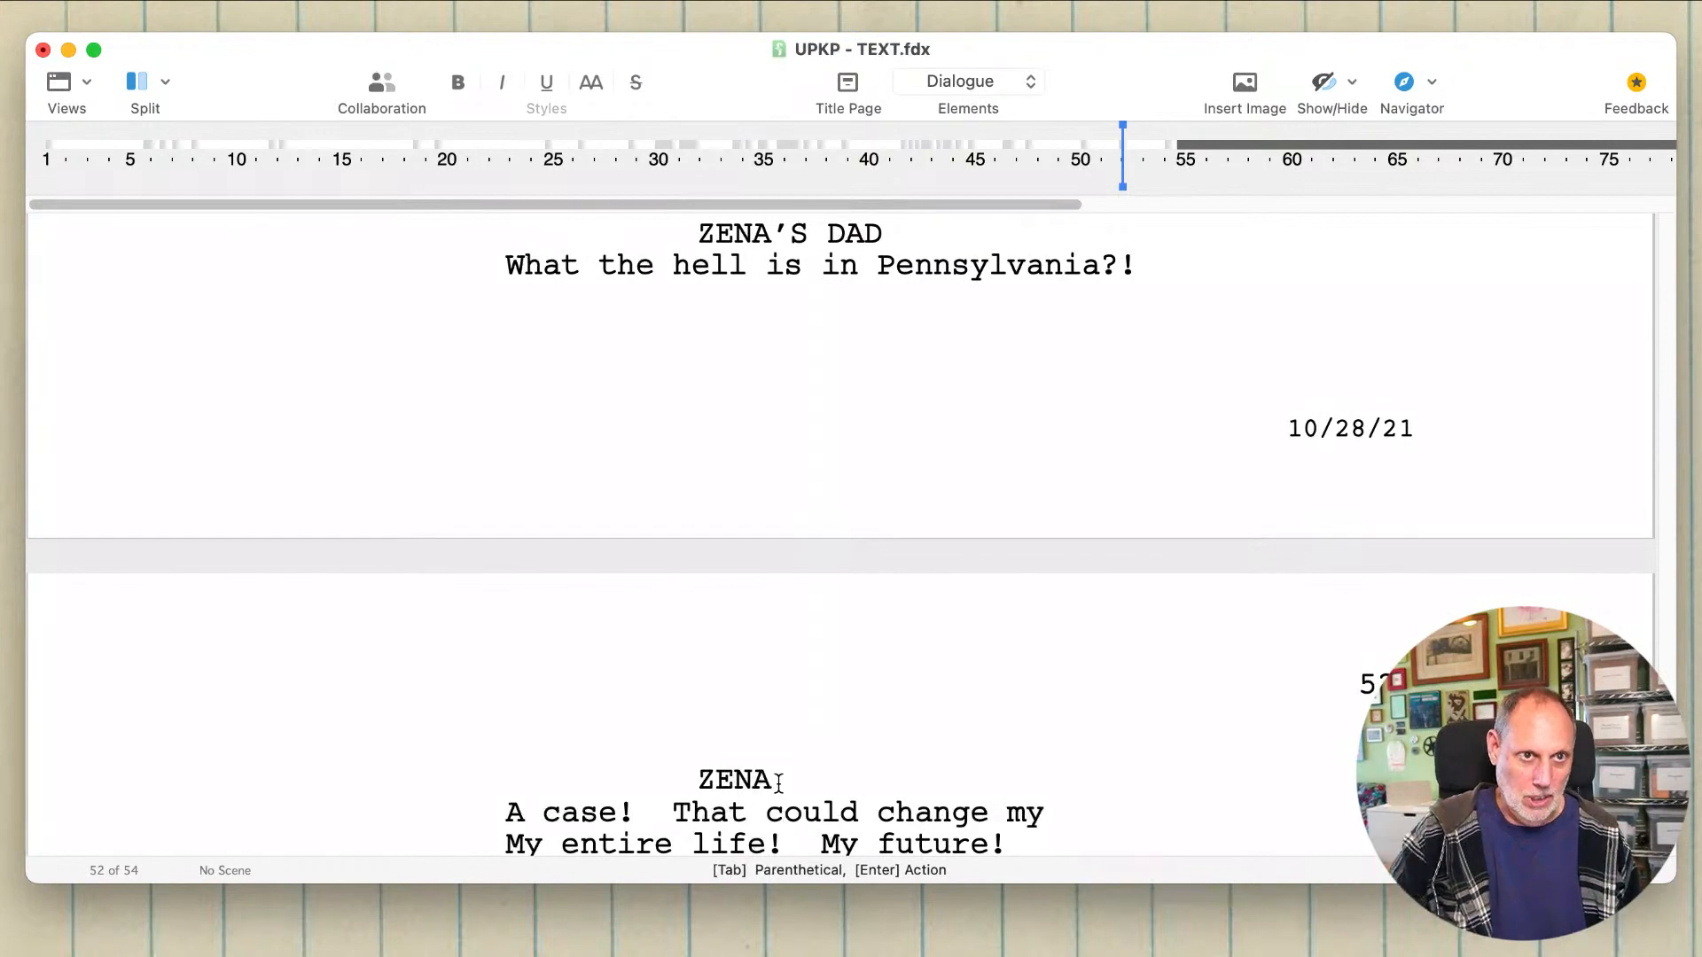
Step: Trim and rework Zena's two dialogue lines to read "A case -- that could change my entire life!"
{"action": "left_click_drag", "start_coordinate": [1002, 842], "coordinate": [778, 843]}
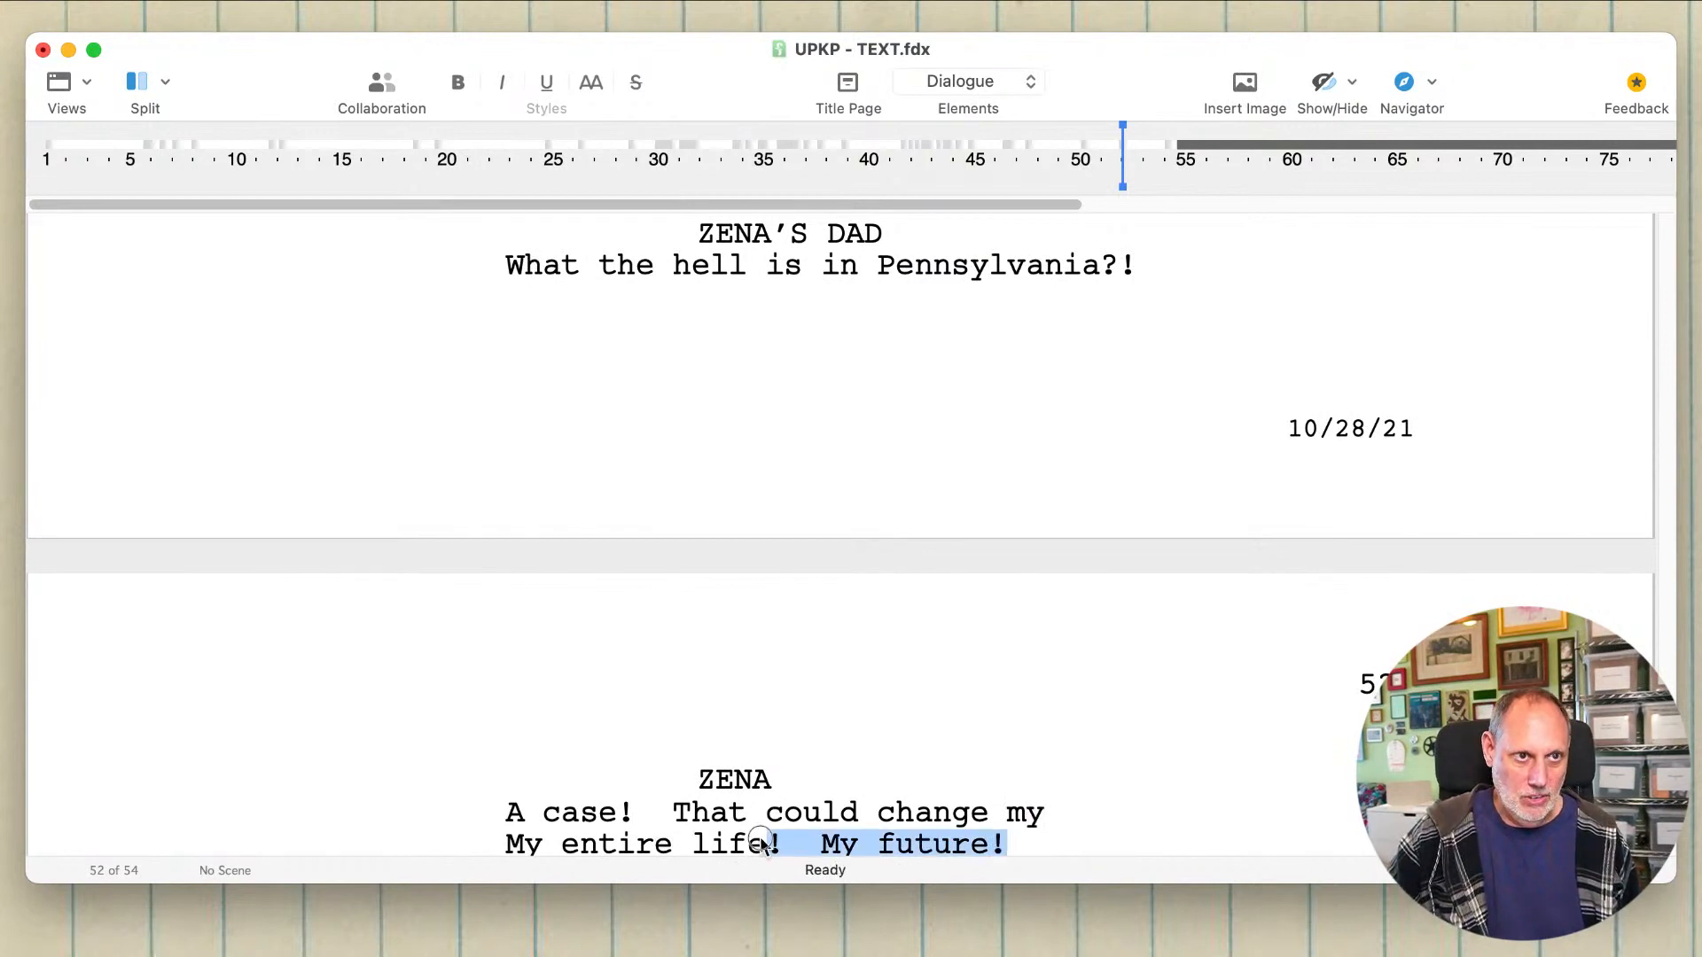
{"action": "key", "text": "BackSpace"}
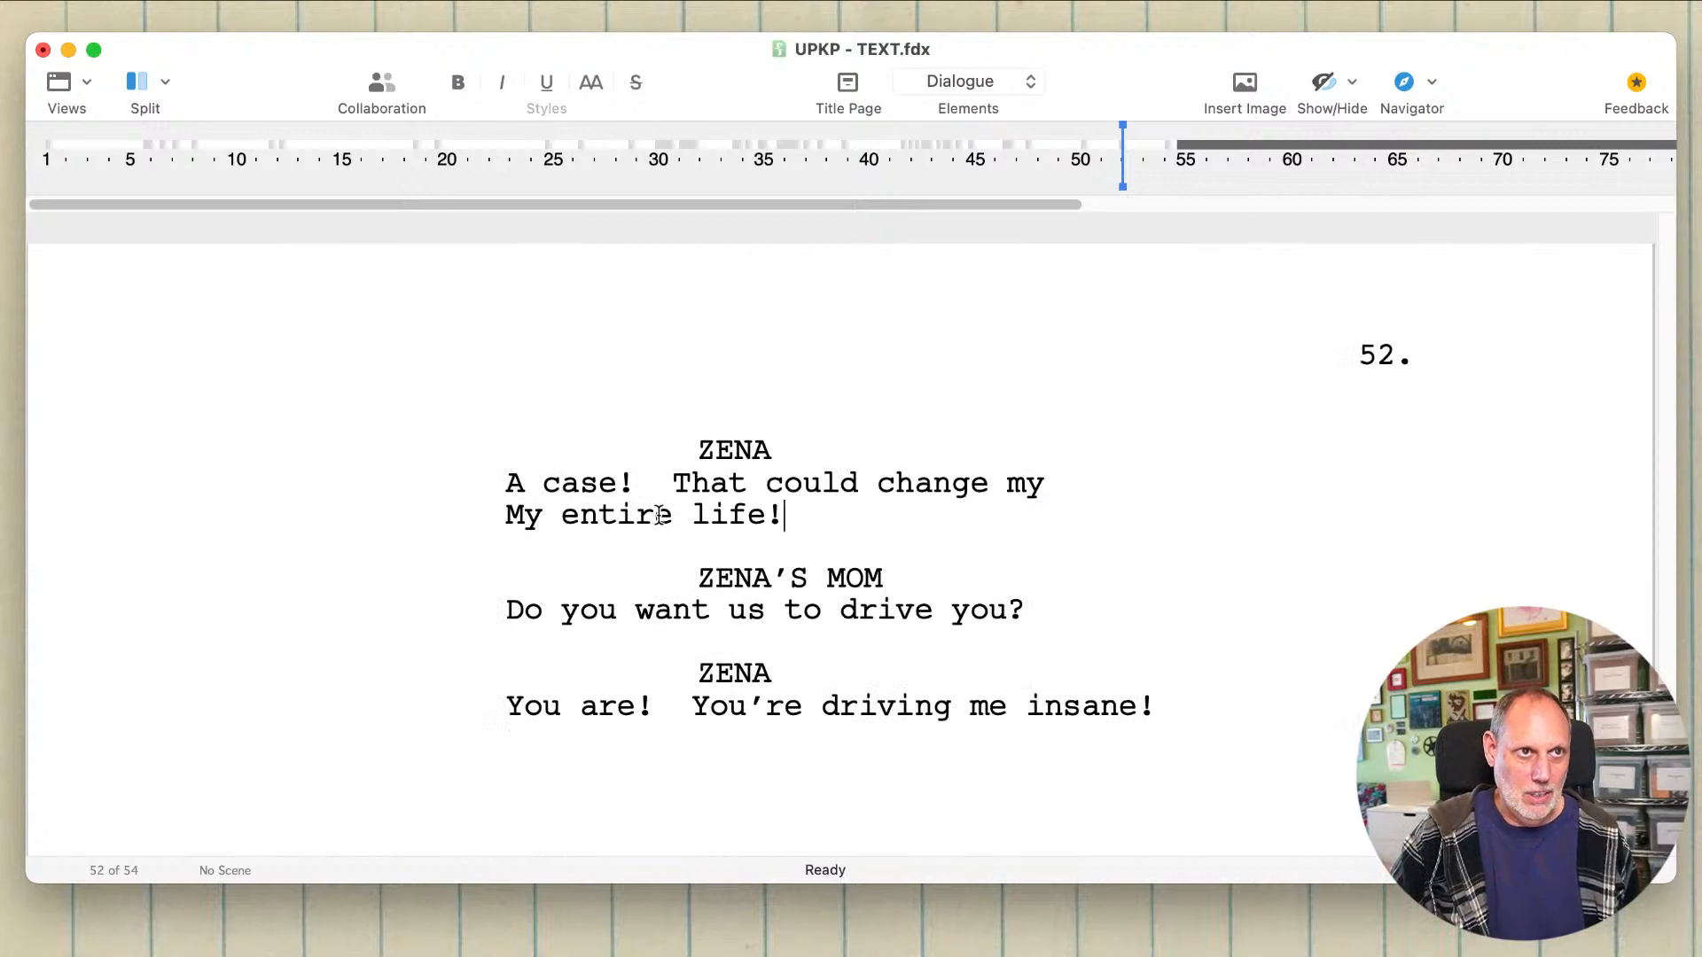
{"action": "left_click_drag", "start_coordinate": [692, 483], "coordinate": [620, 487]}
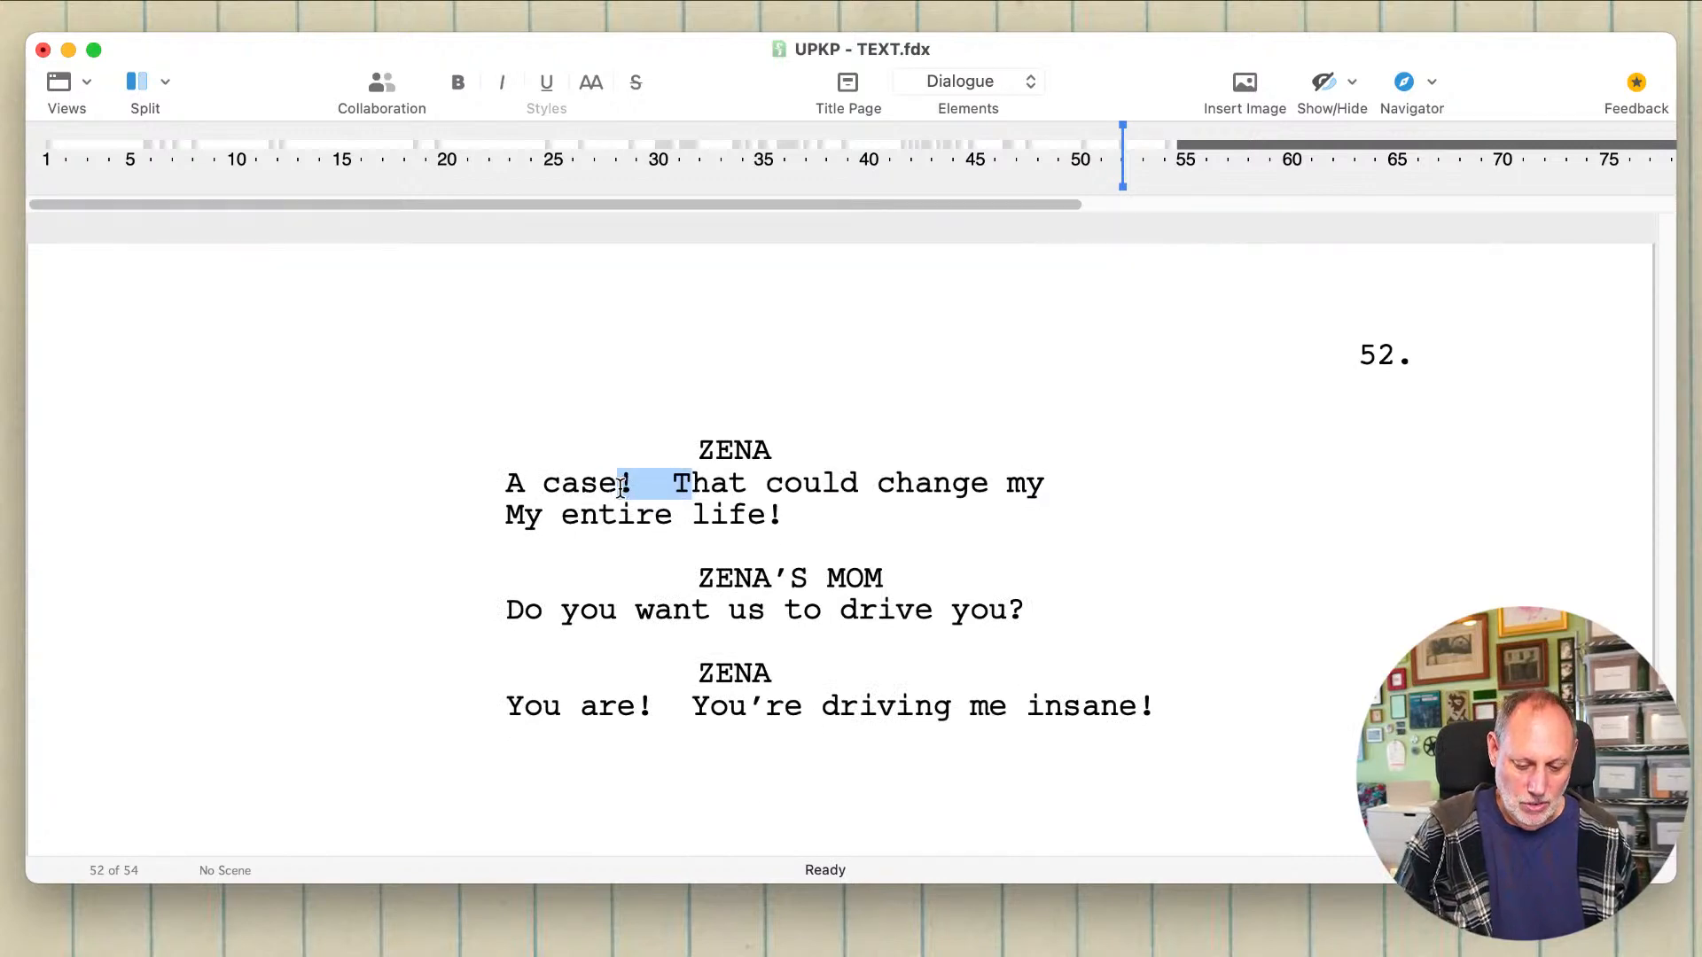
{"action": "type", "text": "-- t"}
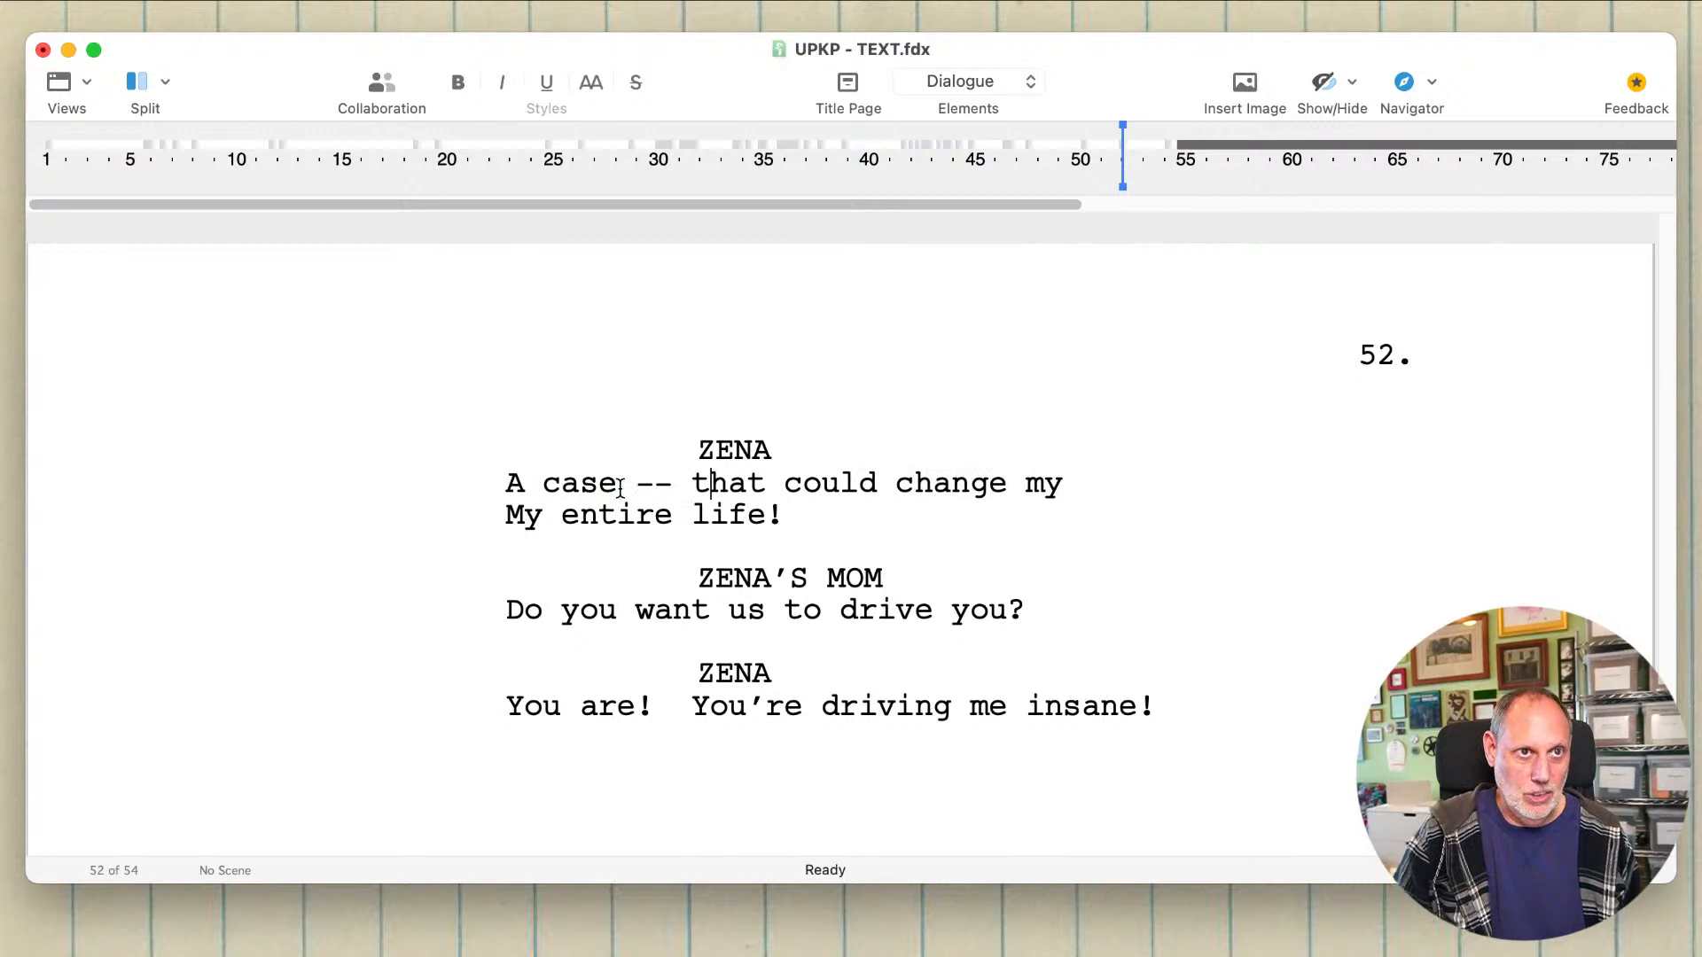
{"action": "double_click", "coordinate": [523, 516]}
{"action": "key", "text": "BackSpace"}
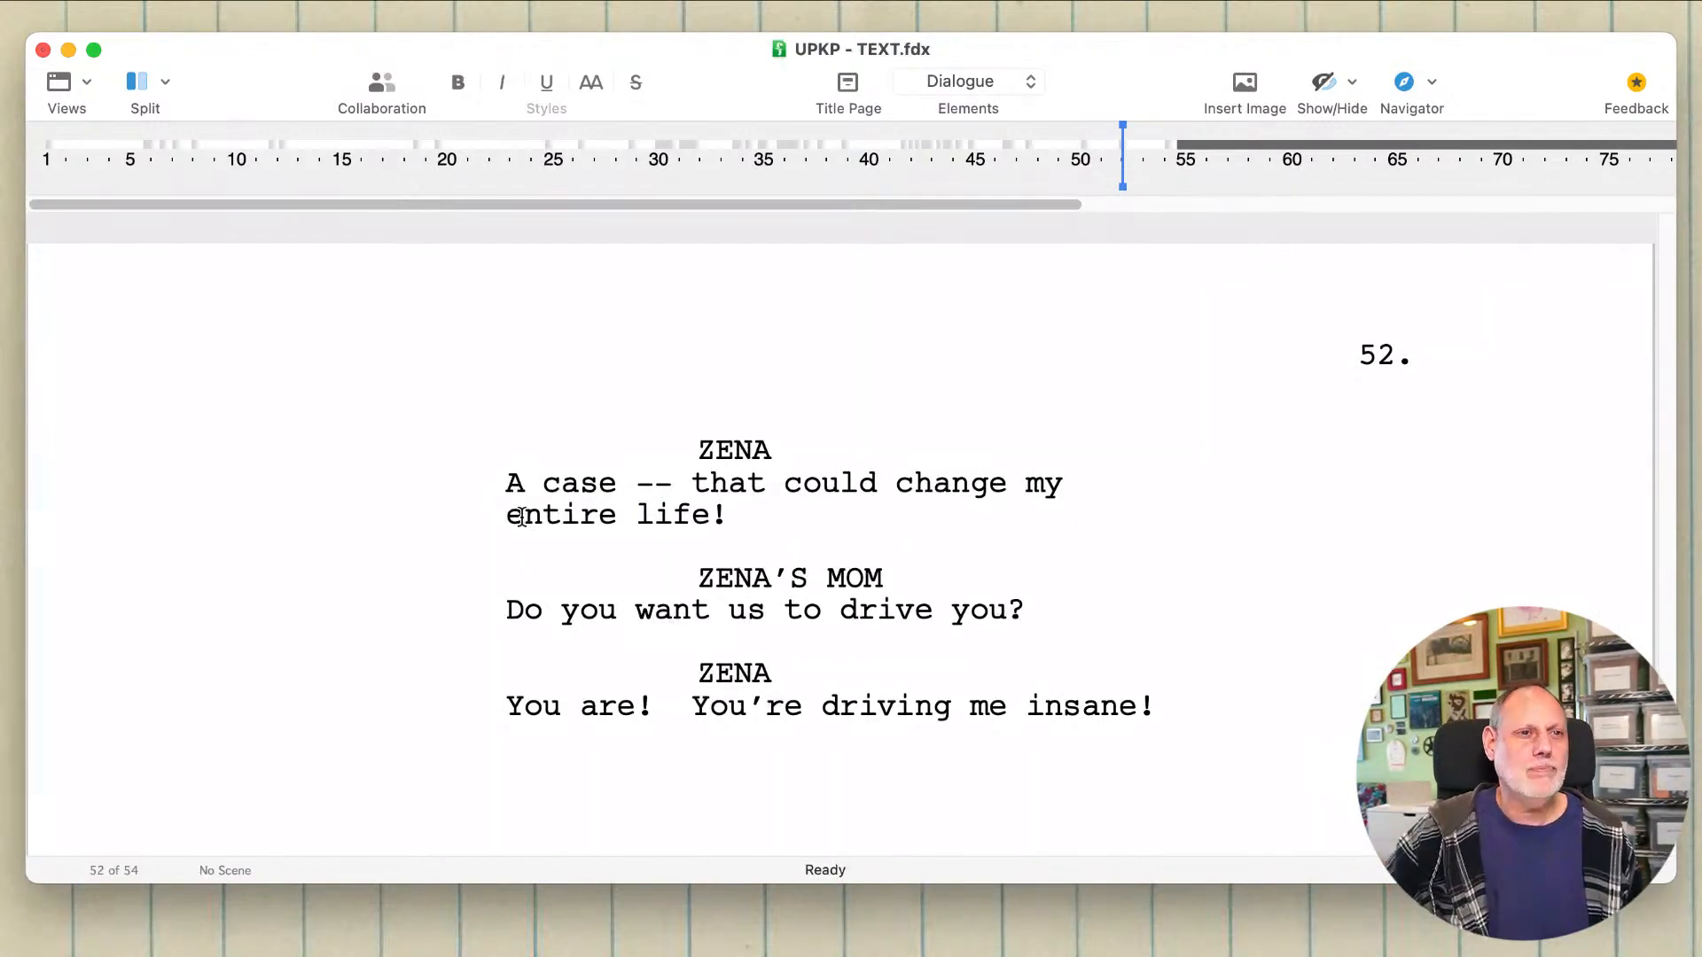
{"action": "left_click", "coordinate": [727, 521]}
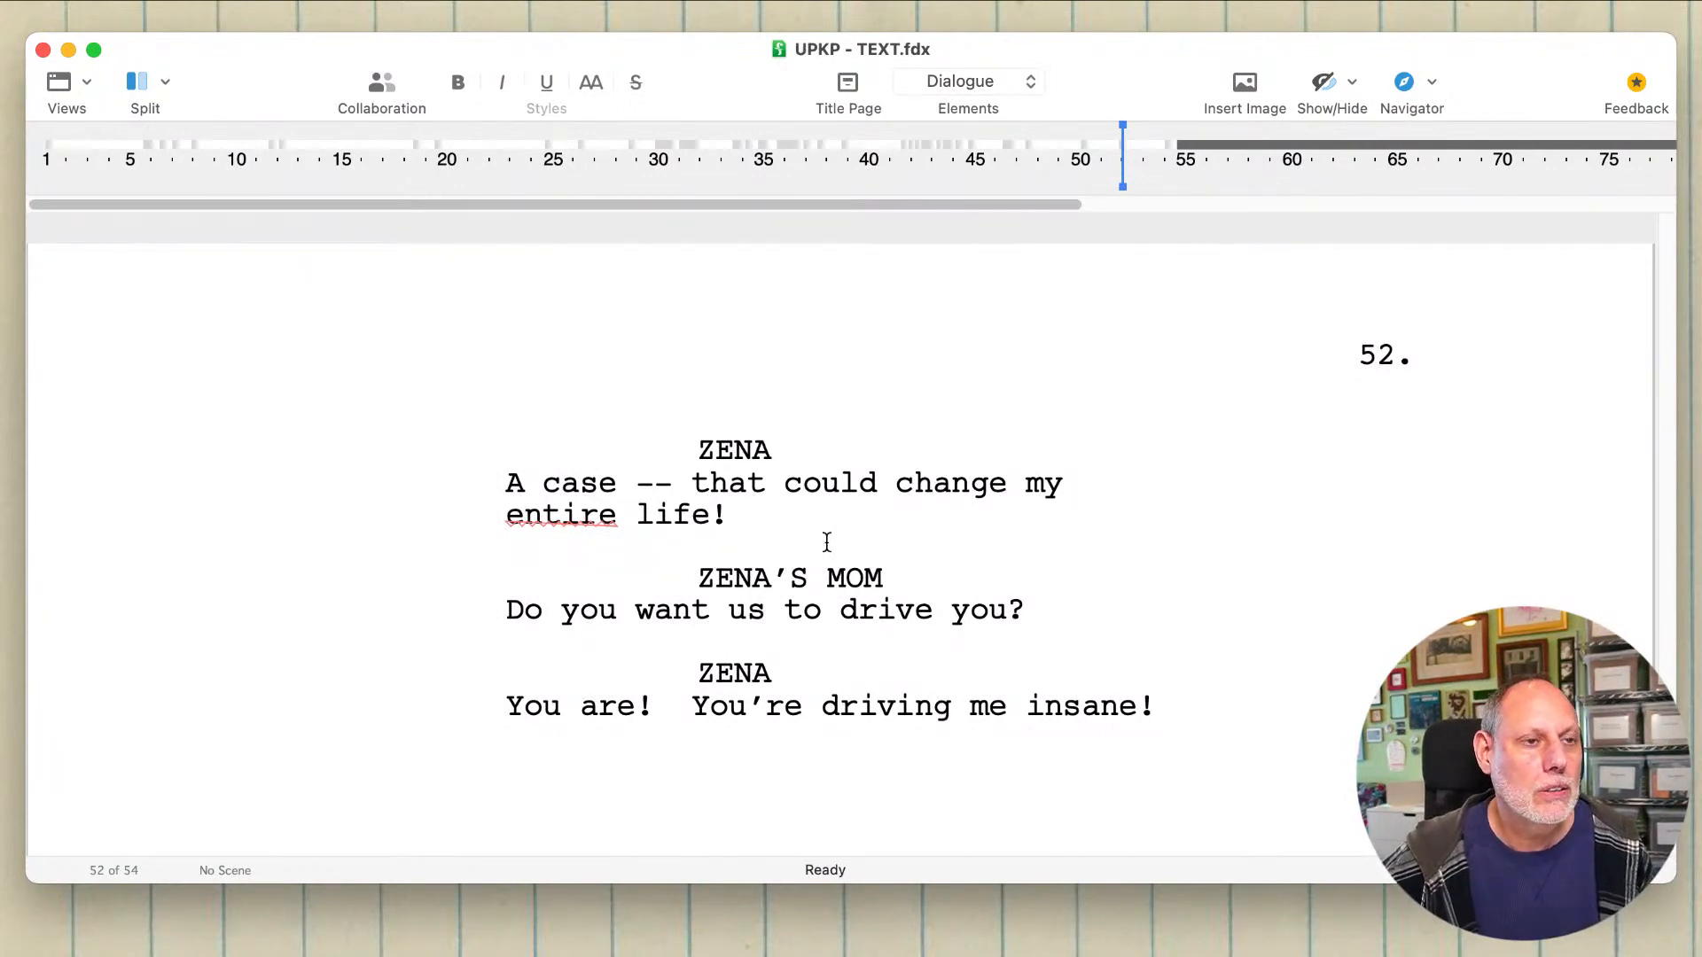
{"action": "double_click", "coordinate": [873, 579]}
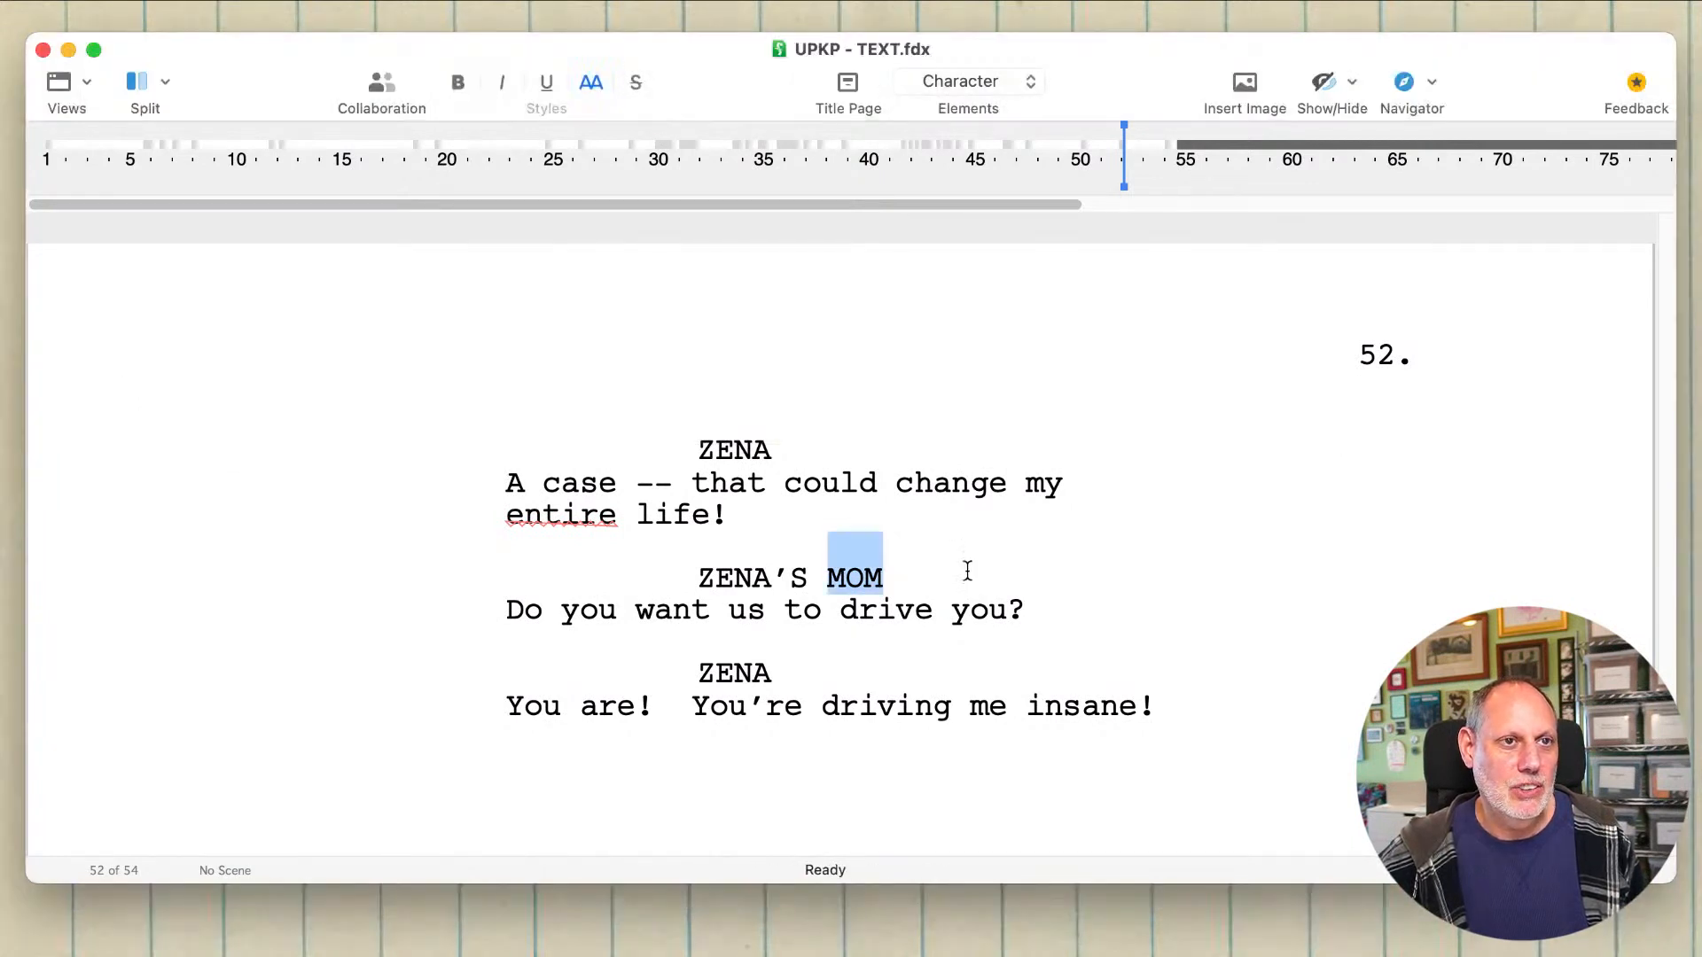
{"action": "left_click", "coordinate": [948, 539]}
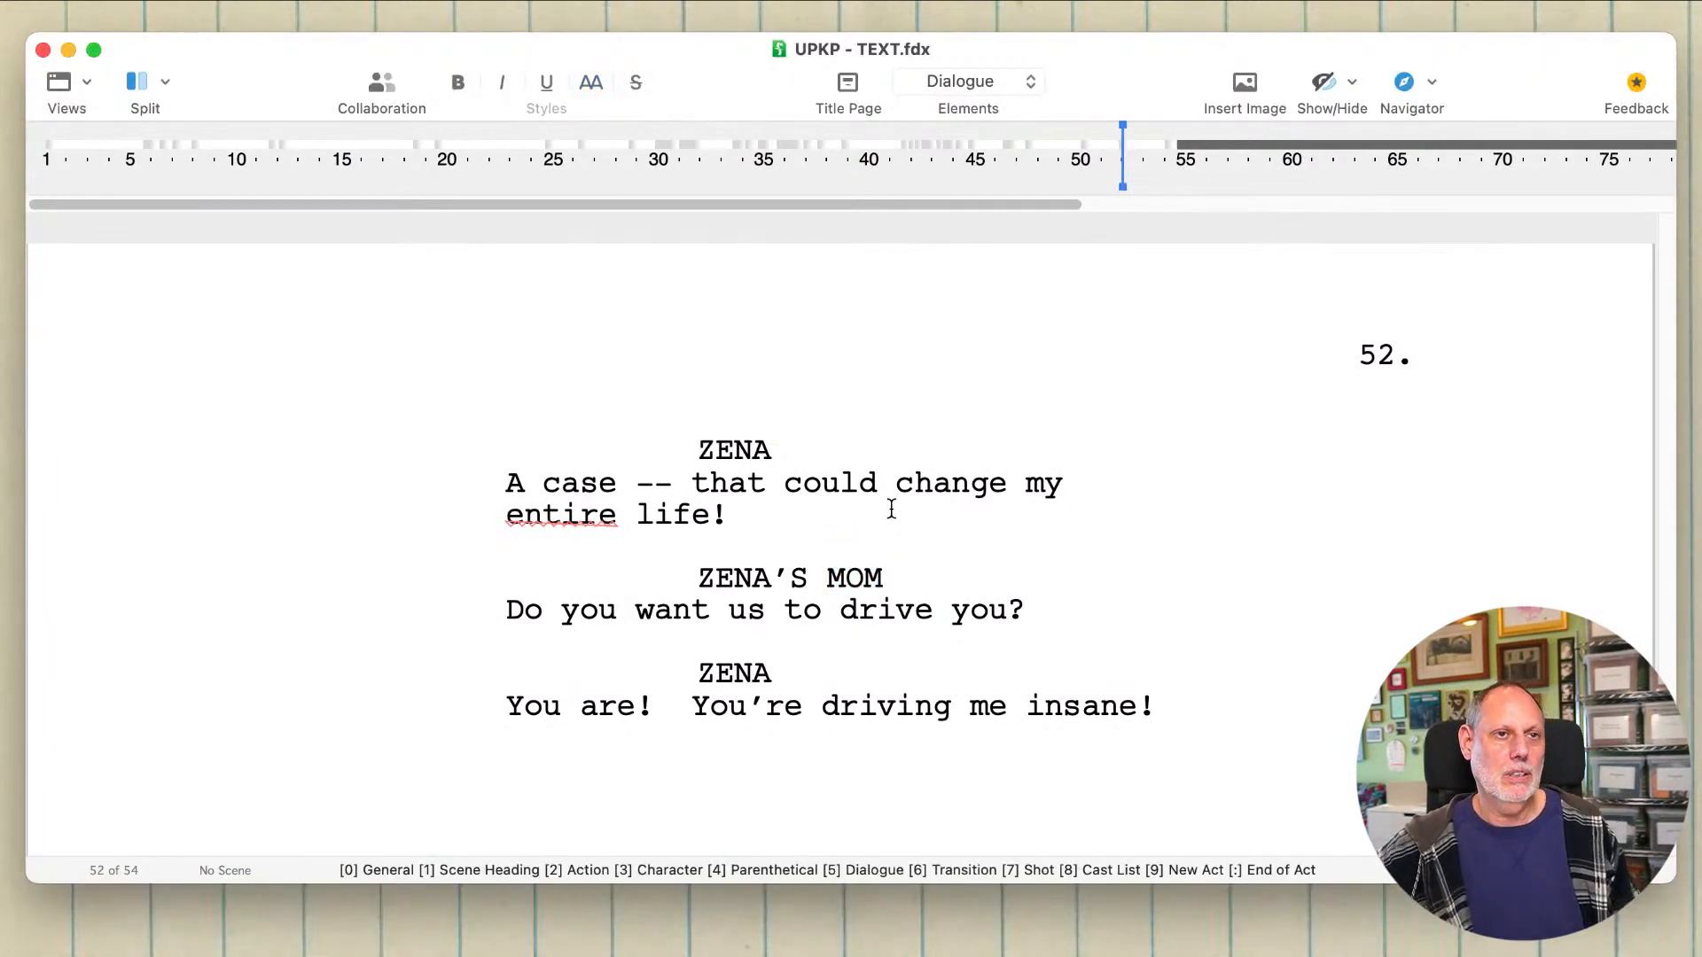
{"action": "scroll", "coordinate": [892, 509], "scroll_direction": "up", "scroll_amount": 5}
{"action": "scroll", "coordinate": [892, 509], "scroll_direction": "down", "scroll_amount": 6}
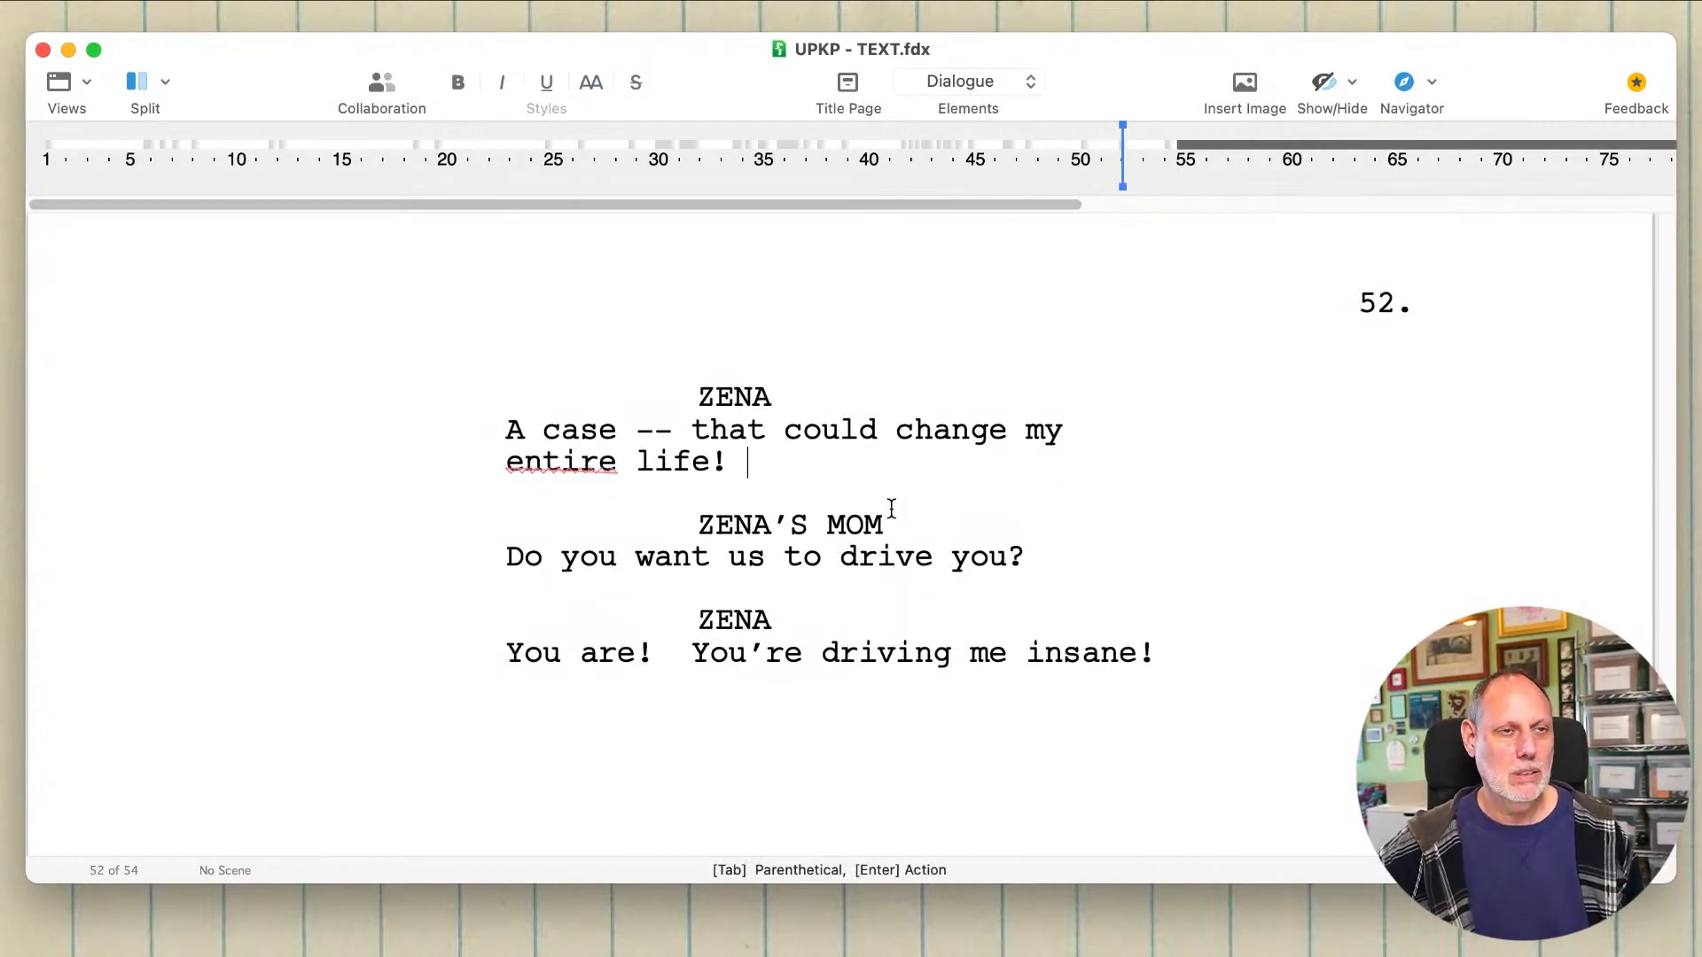
{"action": "key", "text": "super"}
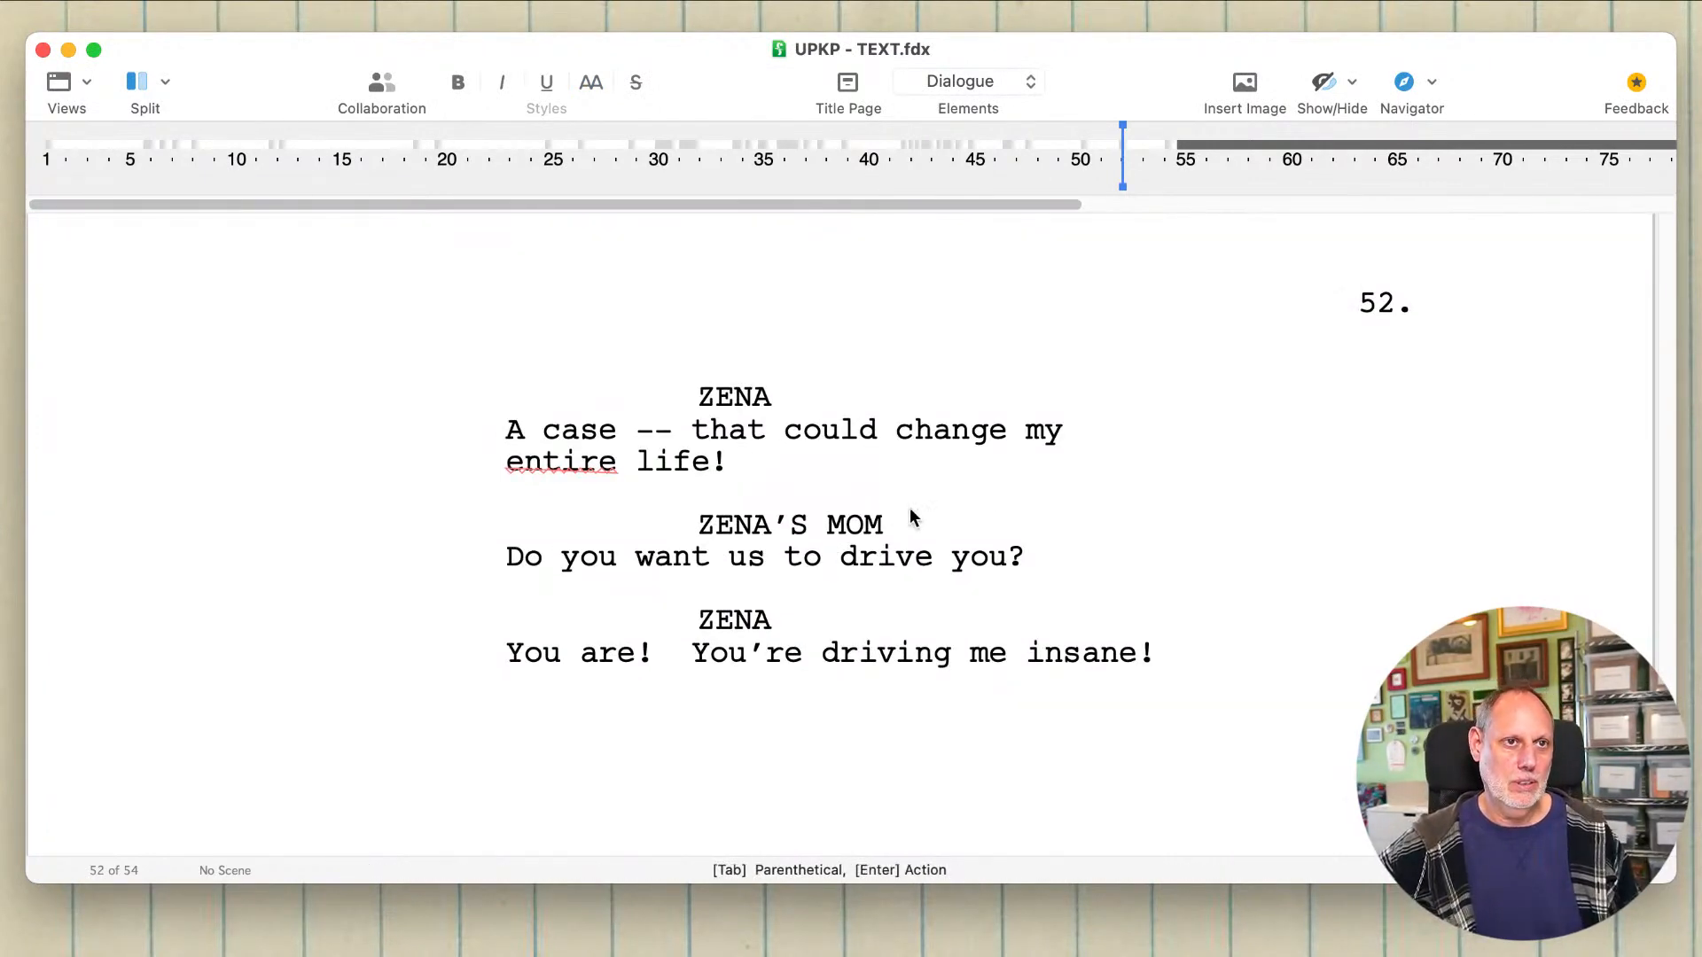
{"action": "left_click", "coordinate": [909, 515]}
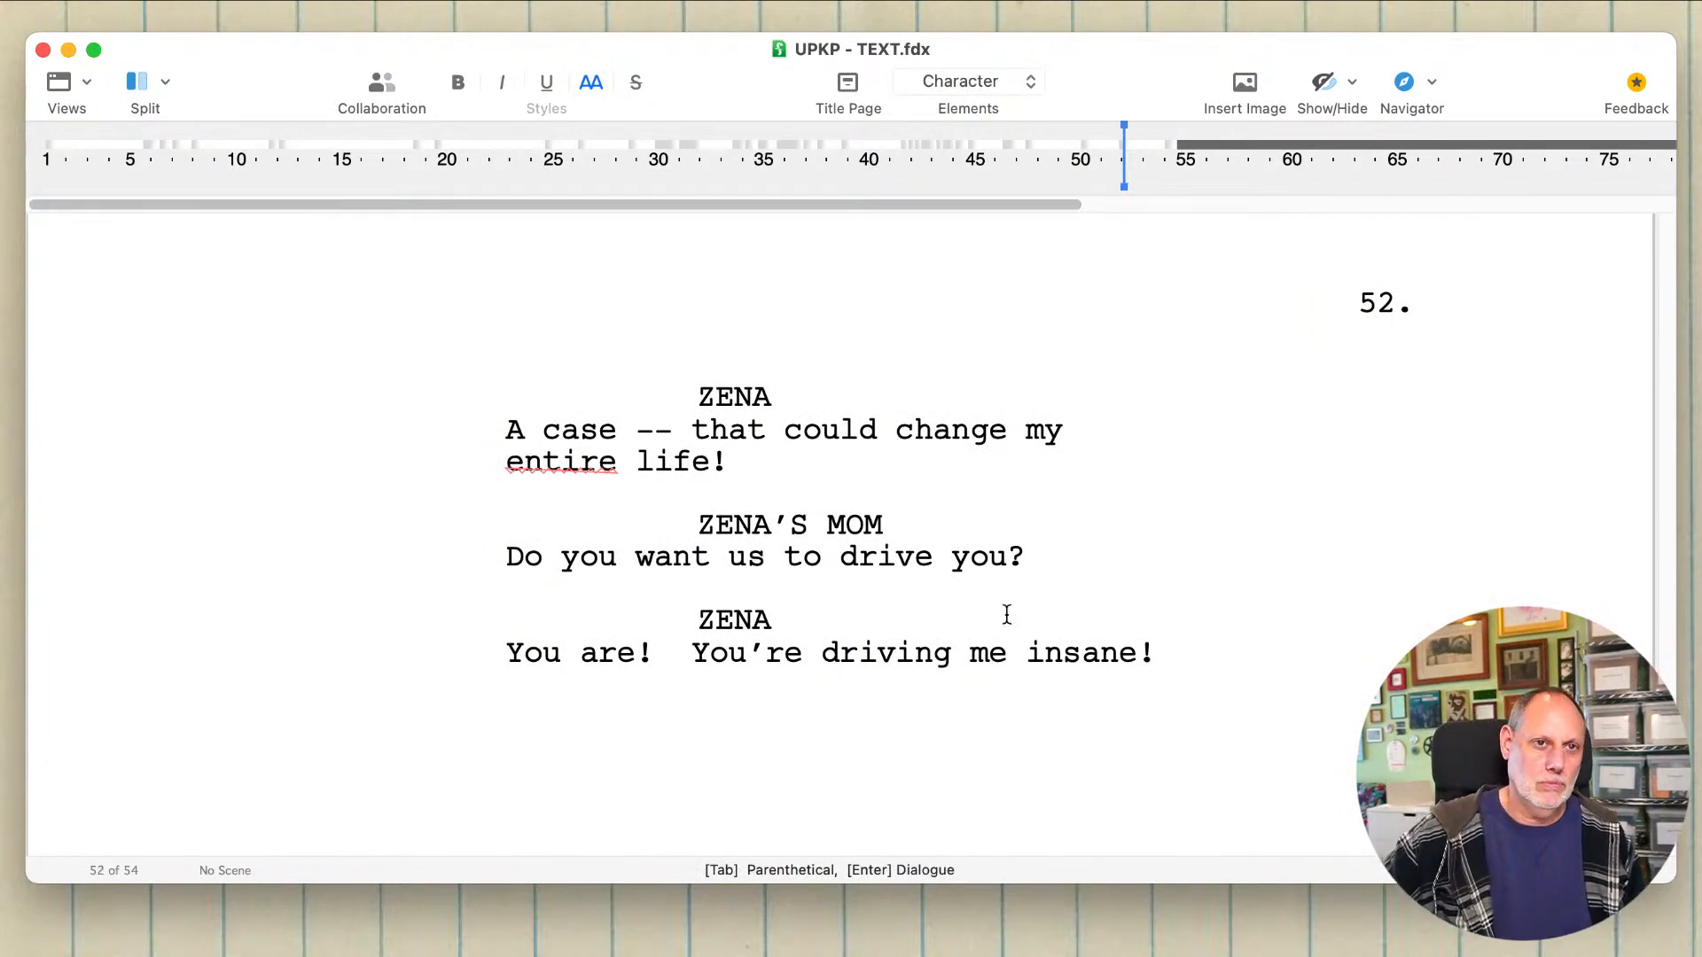
Step: Start an Action element below Zena's "You're driving me insane!" reply with "She's out. They stand"
{"action": "left_click", "coordinate": [1168, 654]}
{"action": "key", "text": "Return"}
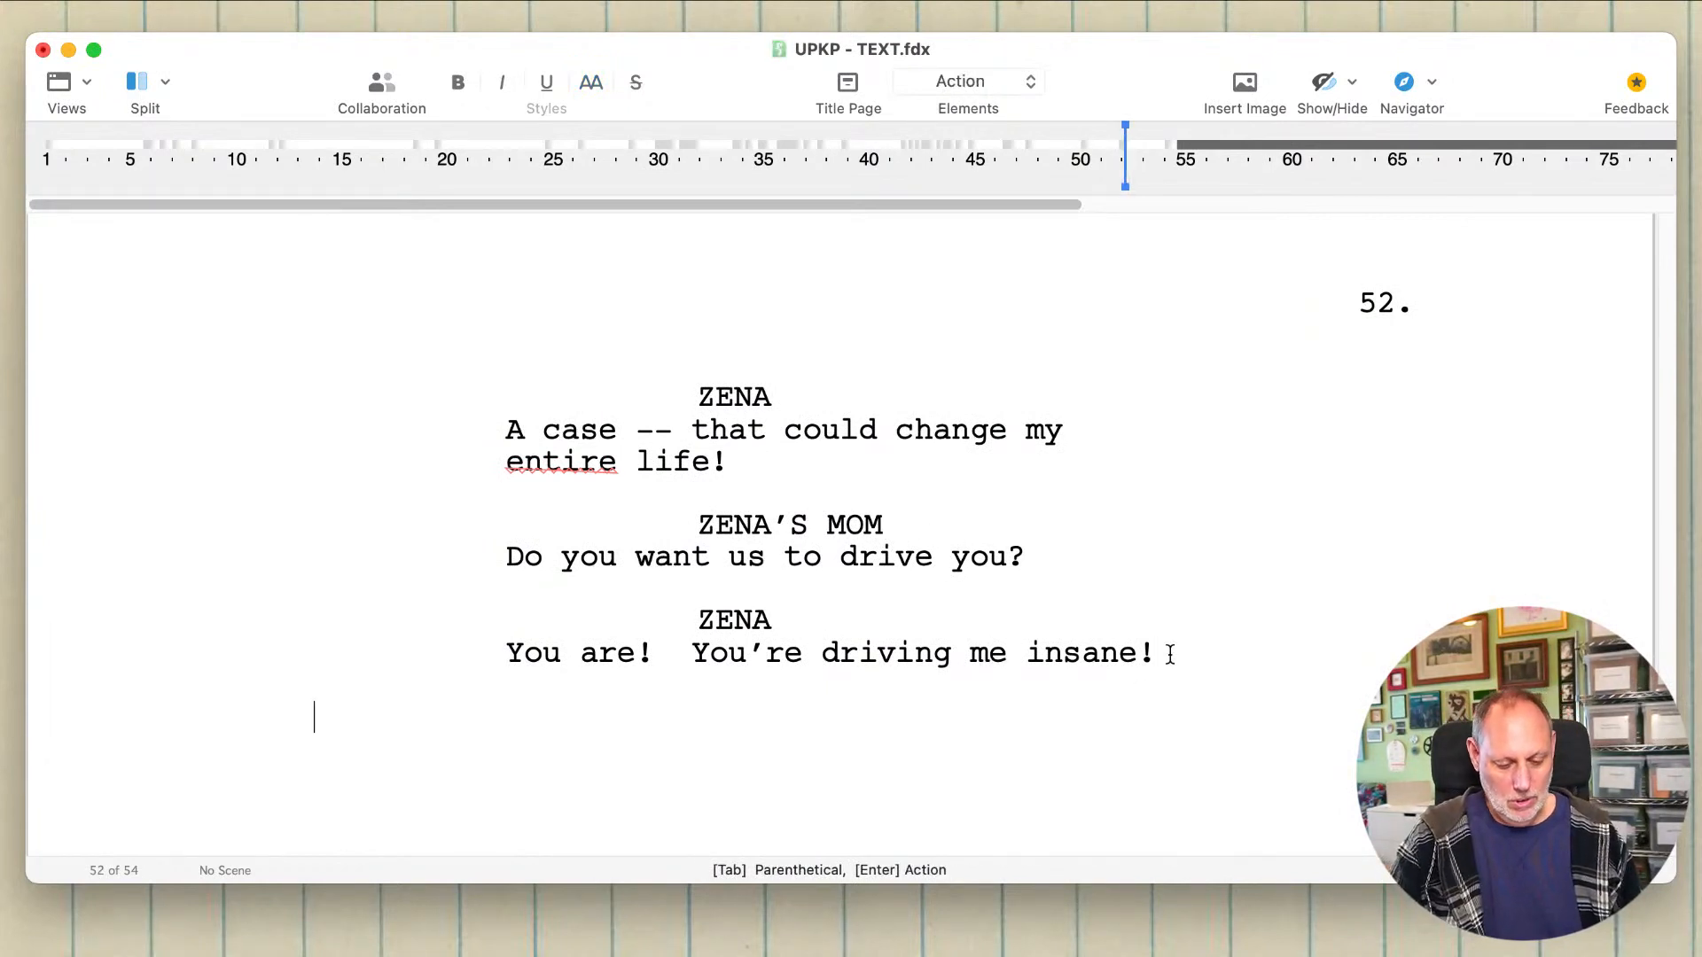
{"action": "type", "text": "She's out"}
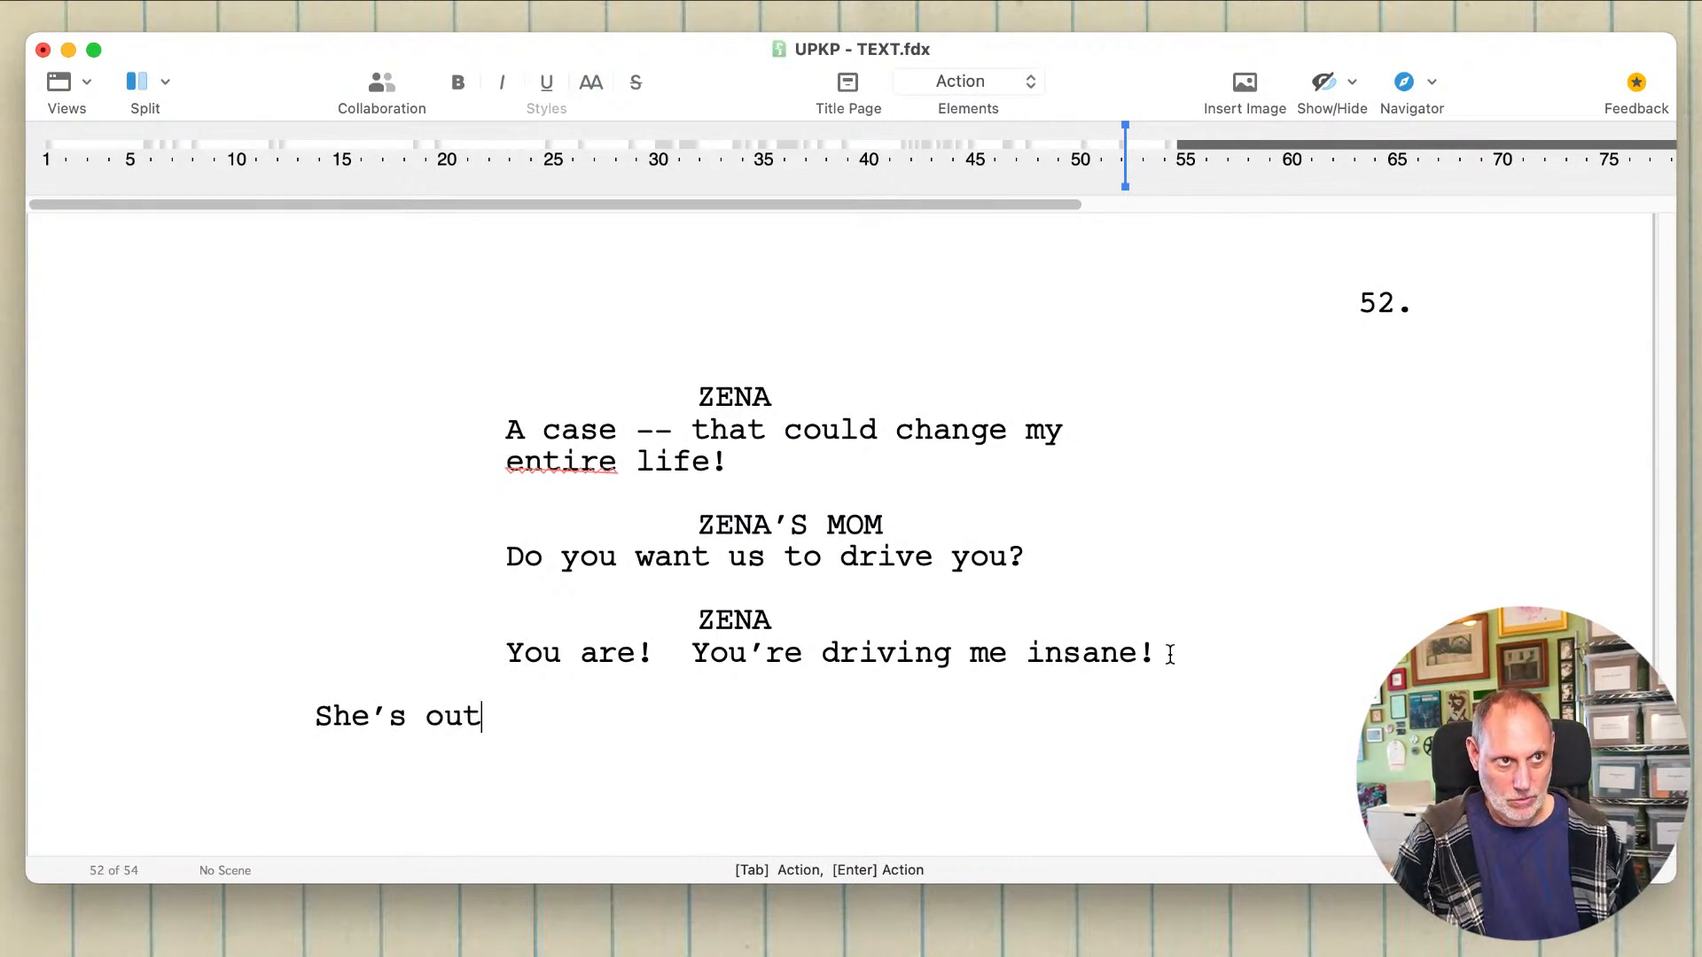
{"action": "type", "text": ".  They stand"}
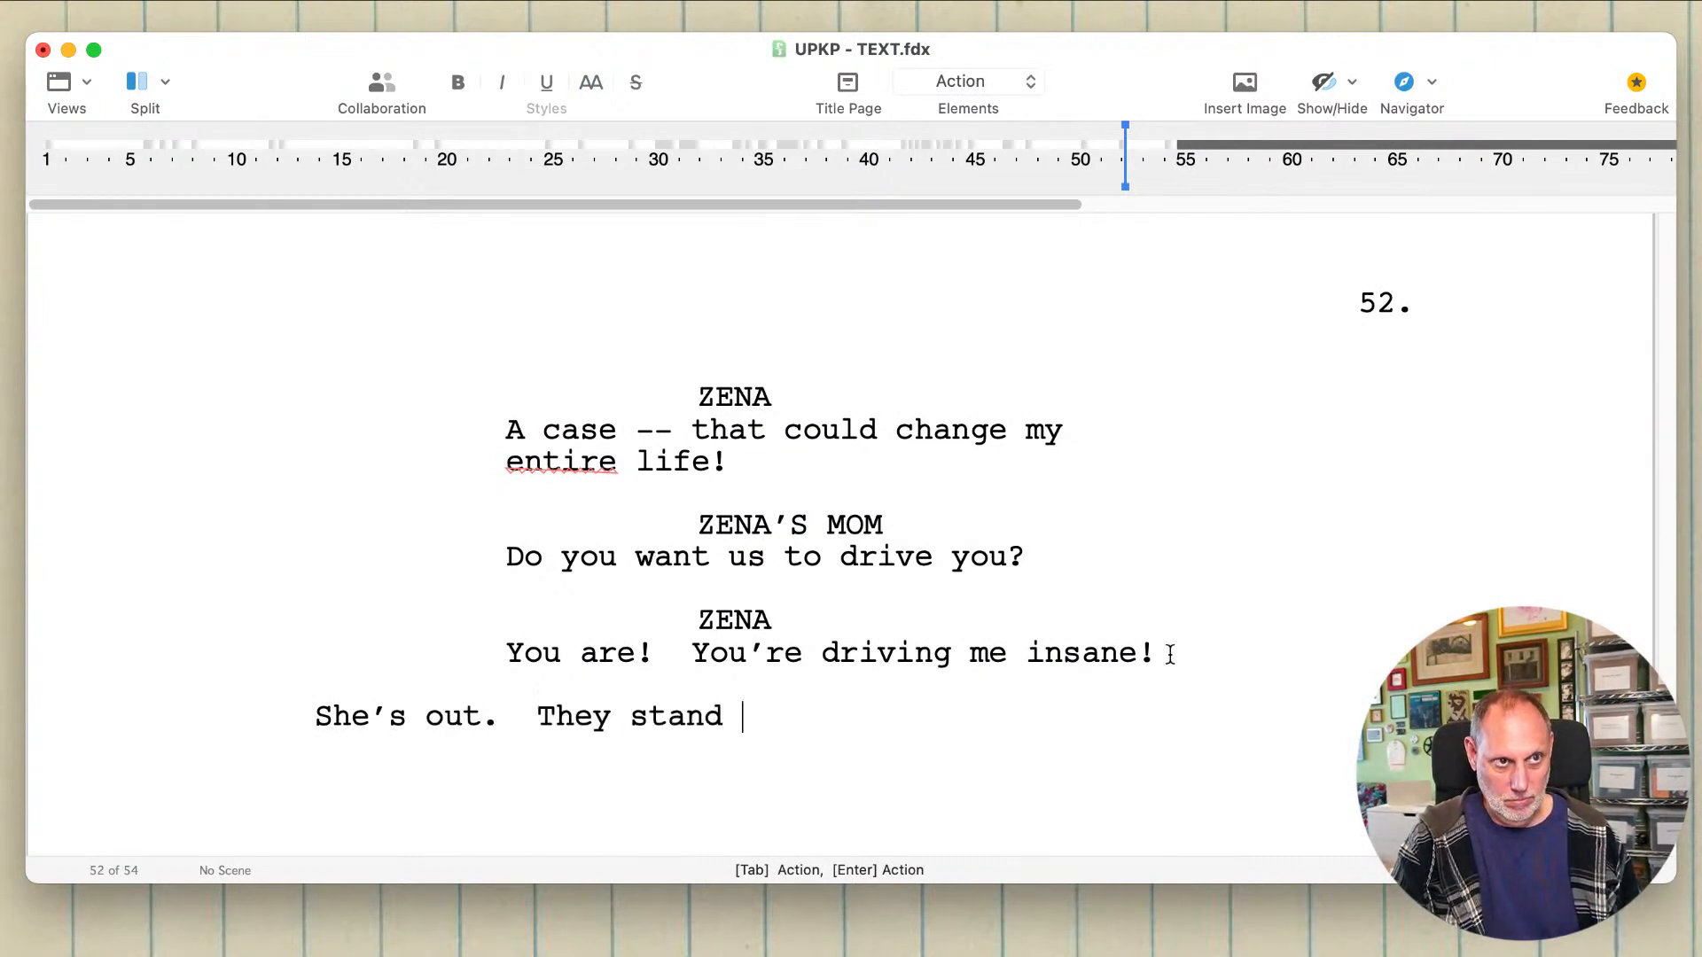
{"action": "key", "text": "BackSpace"}
Step: Complete the action line about the parents with ", nest empty for a minute."
{"action": "type", "text": ", em"}
{"action": "key", "text": "BackSpace"}
{"action": "key", "text": "BackSpace"}
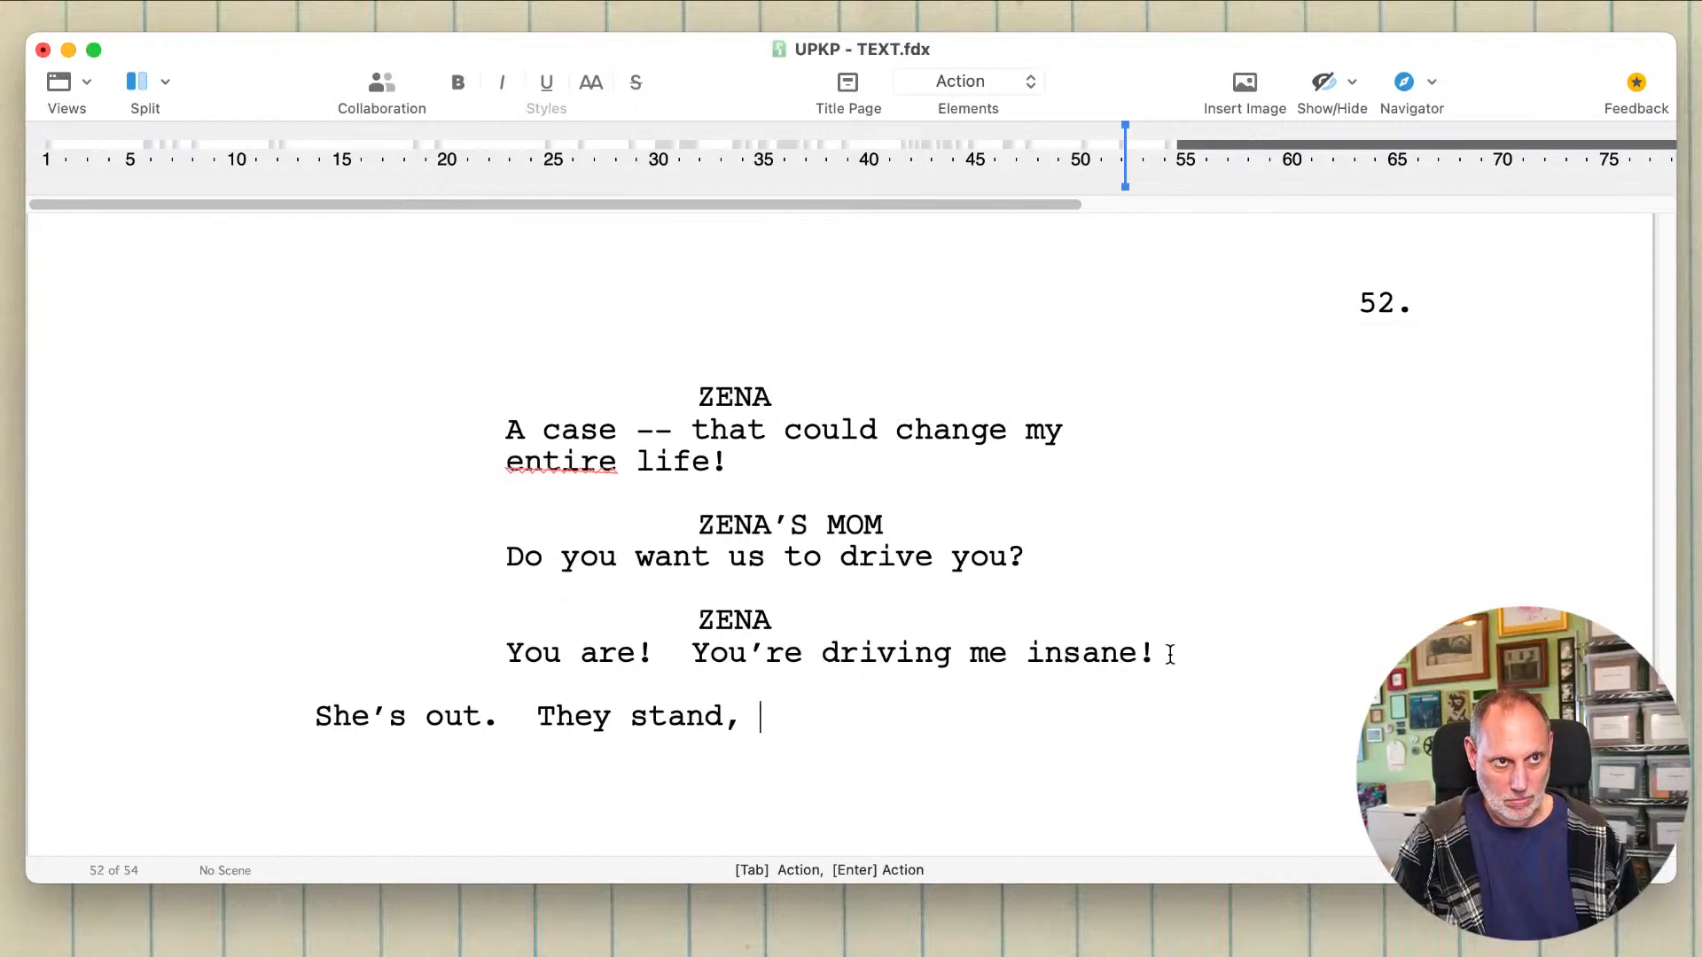
{"action": "type", "text": "next"}
{"action": "key", "text": "BackSpace"}
{"action": "key", "text": "BackSpace"}
{"action": "type", "text": "st "}
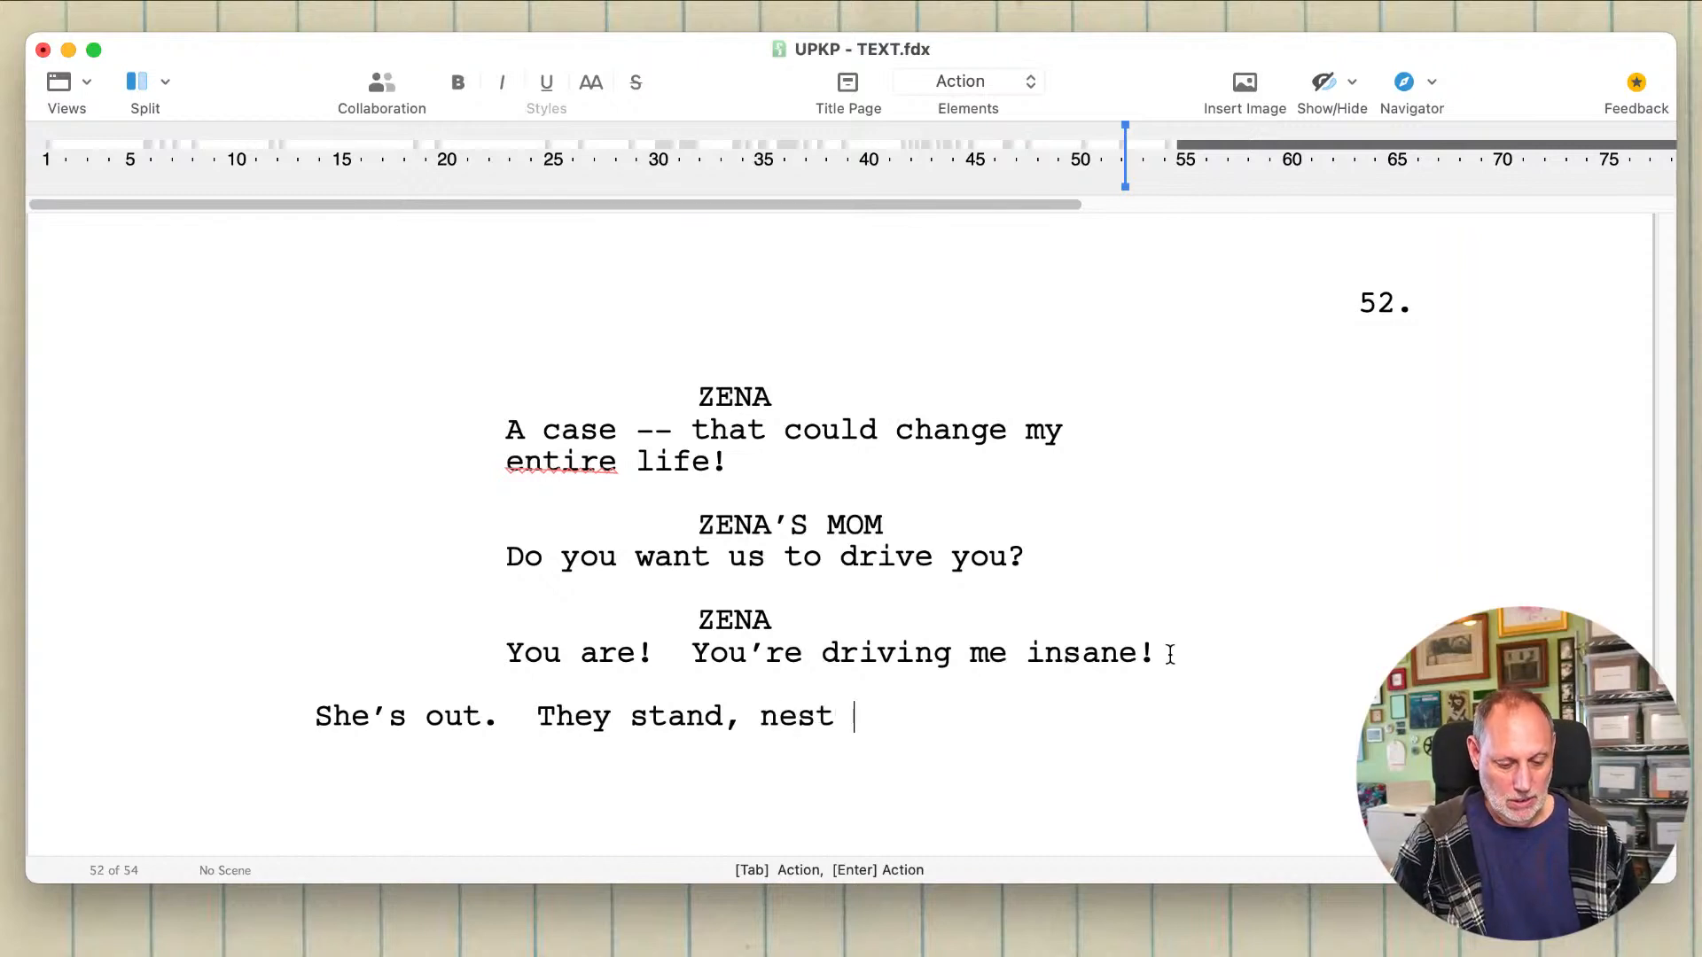
{"action": "type", "text": "empty for a minute."}
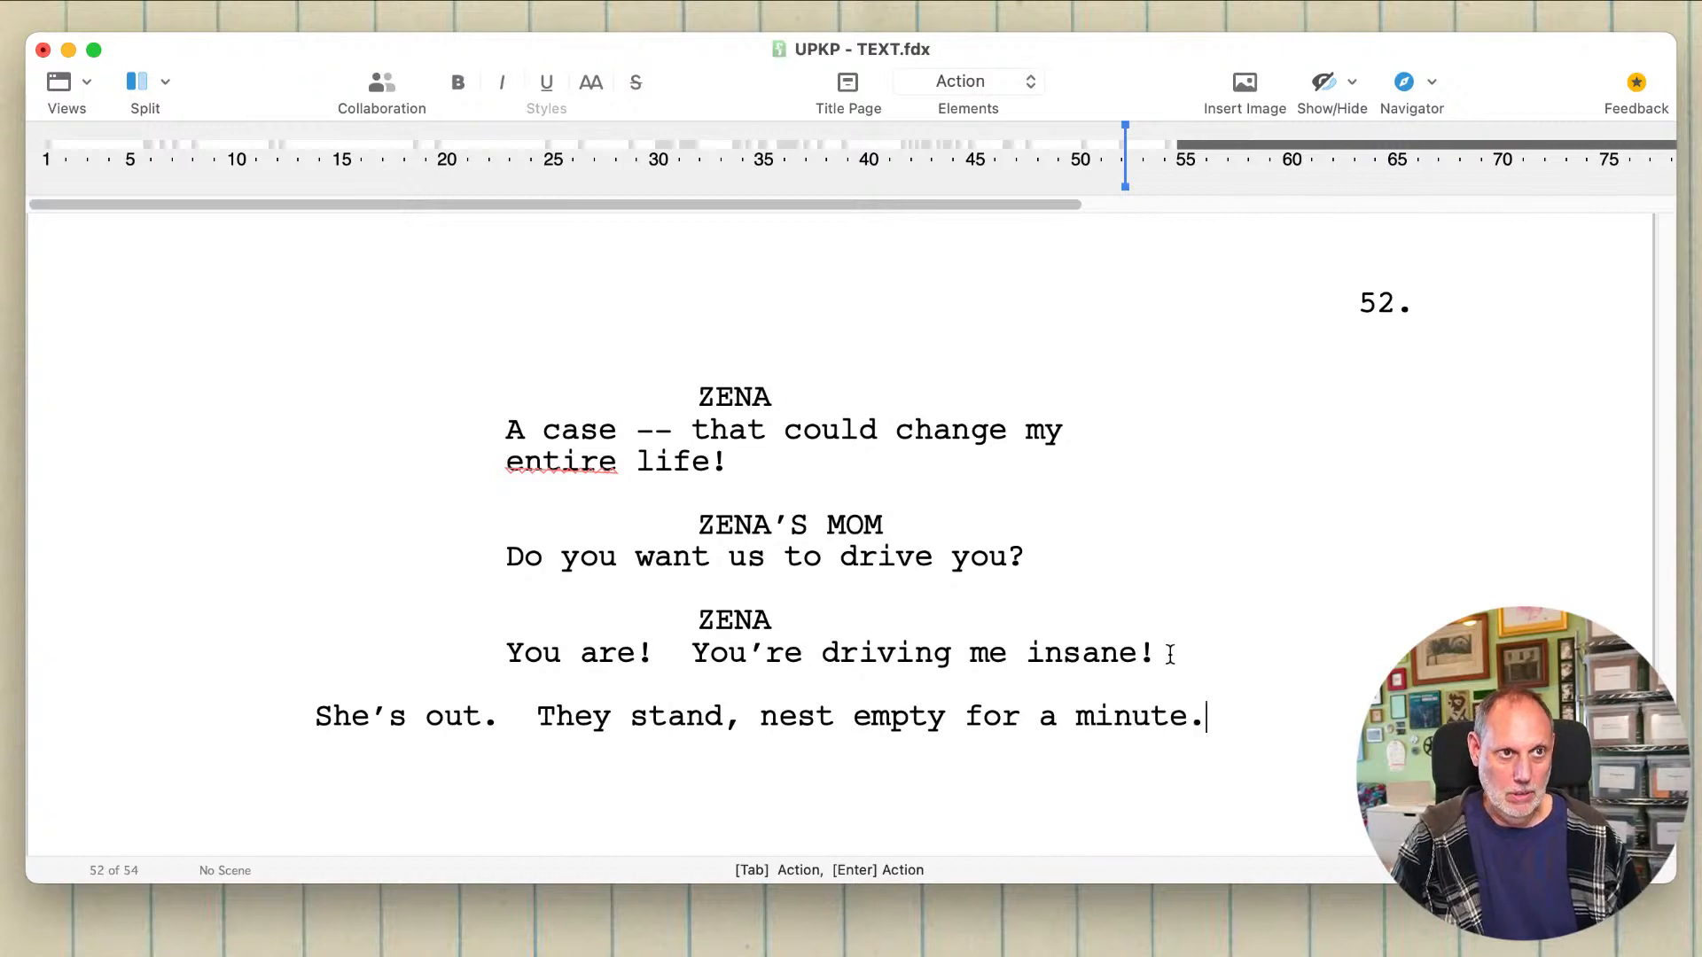
Step: Add ZENA'S DAD as the next speaking character below the action line, ready for dialogue
{"action": "key", "text": "Return"}
{"action": "key", "text": "Tab"}
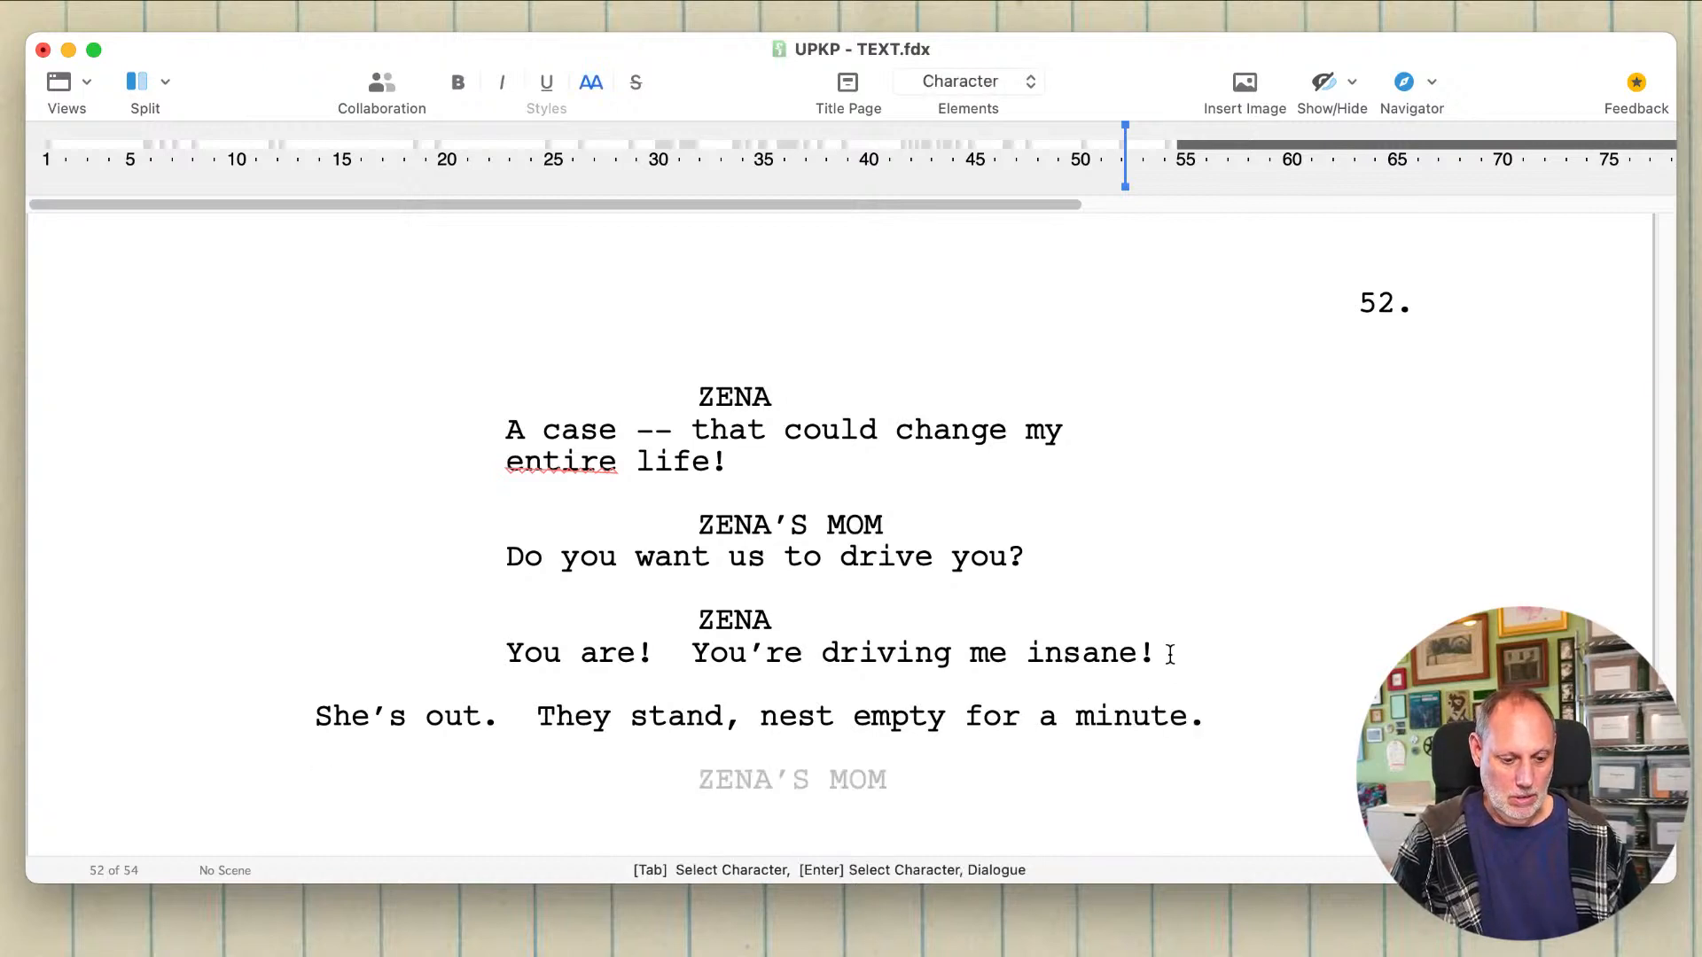
{"action": "type", "text": "z"}
{"action": "key", "text": "Down"}
{"action": "key", "text": "Down"}
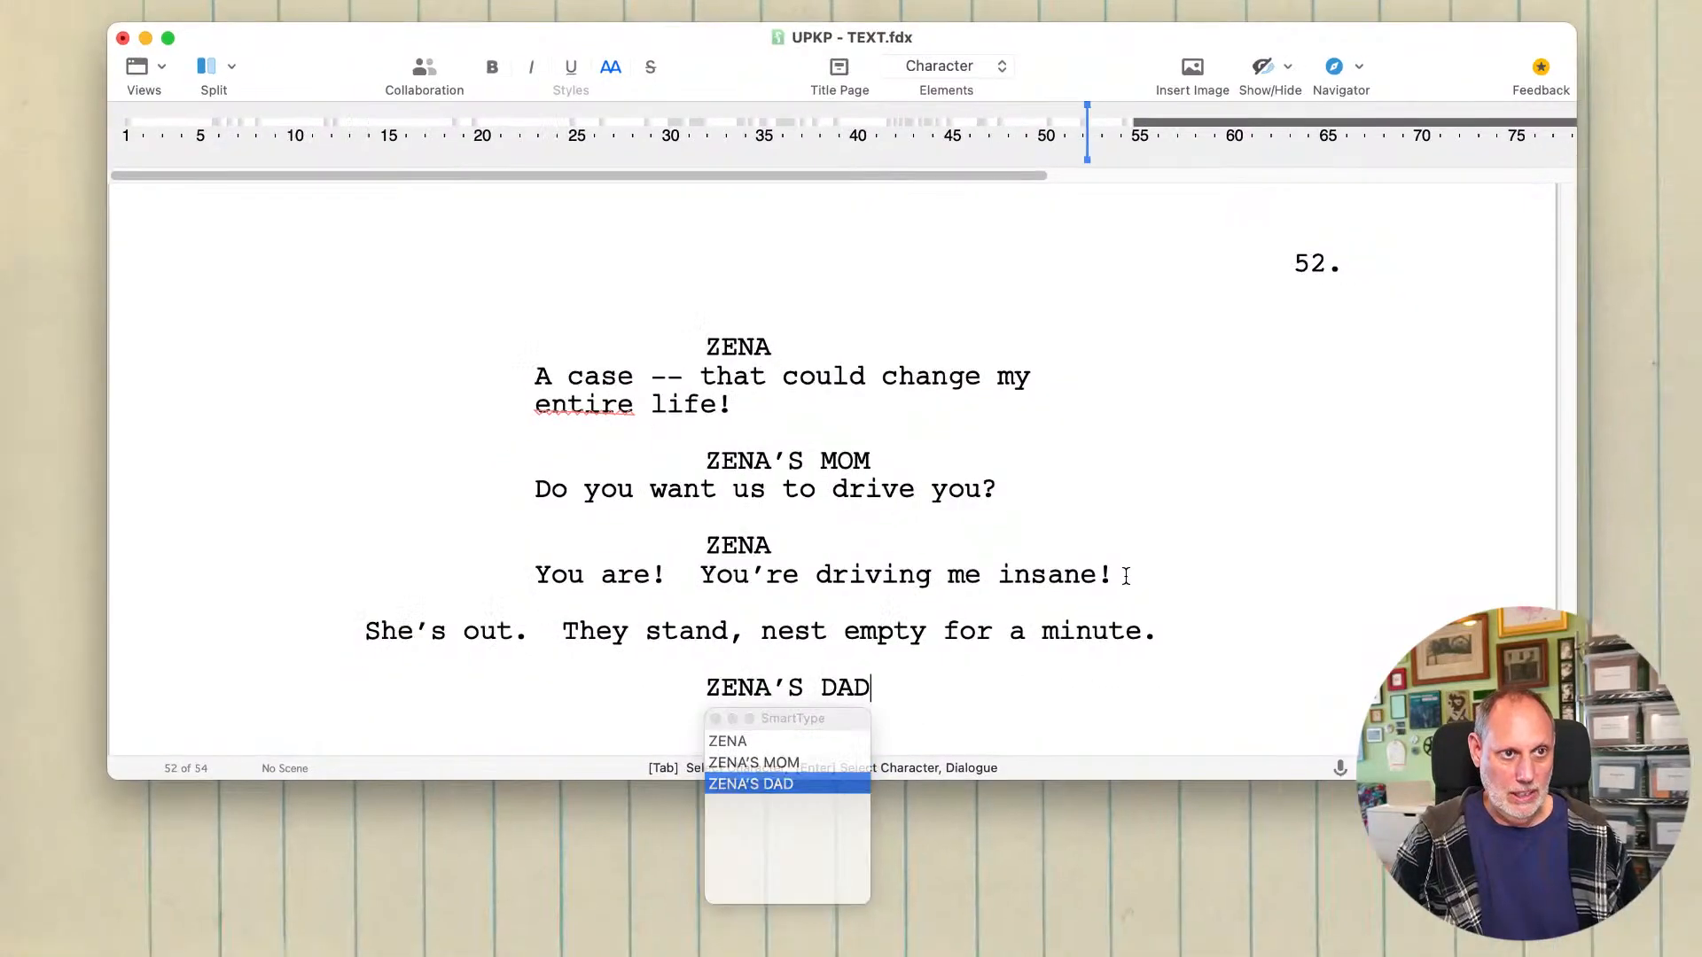
{"action": "key", "text": "Return"}
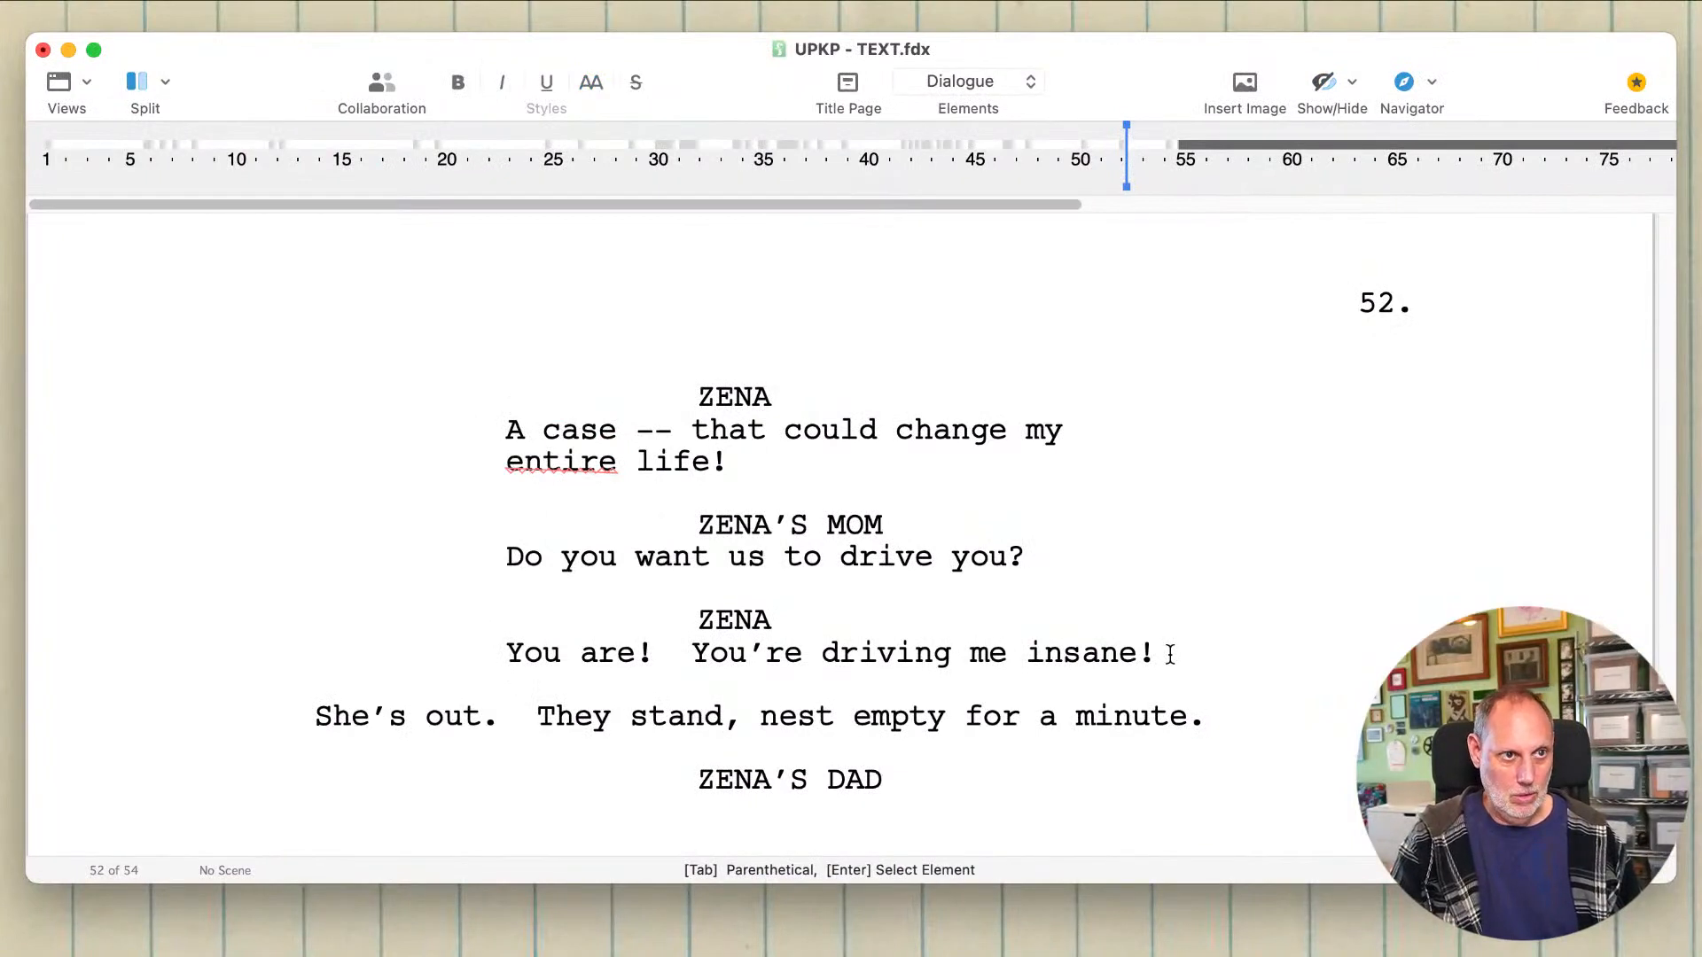
Step: Write the dialogue "What was wrong with the case she had?" for ZENA'S DAD
{"action": "type", "text": "Wh"}
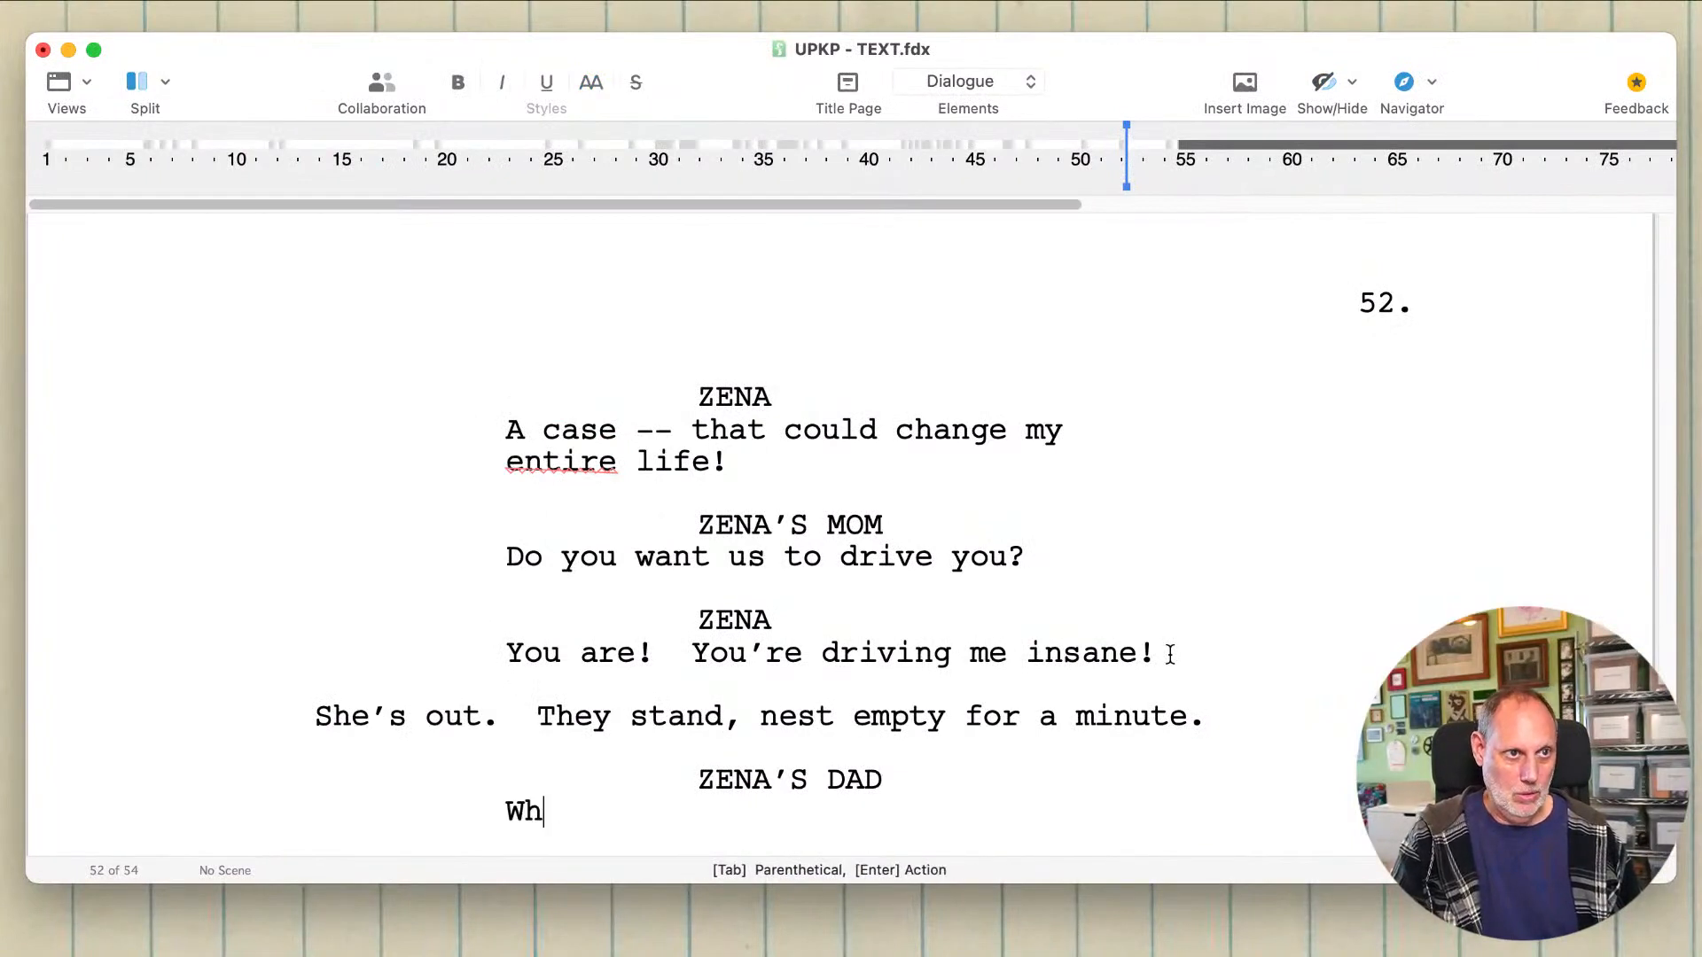
{"action": "type", "text": "at was wrong w"}
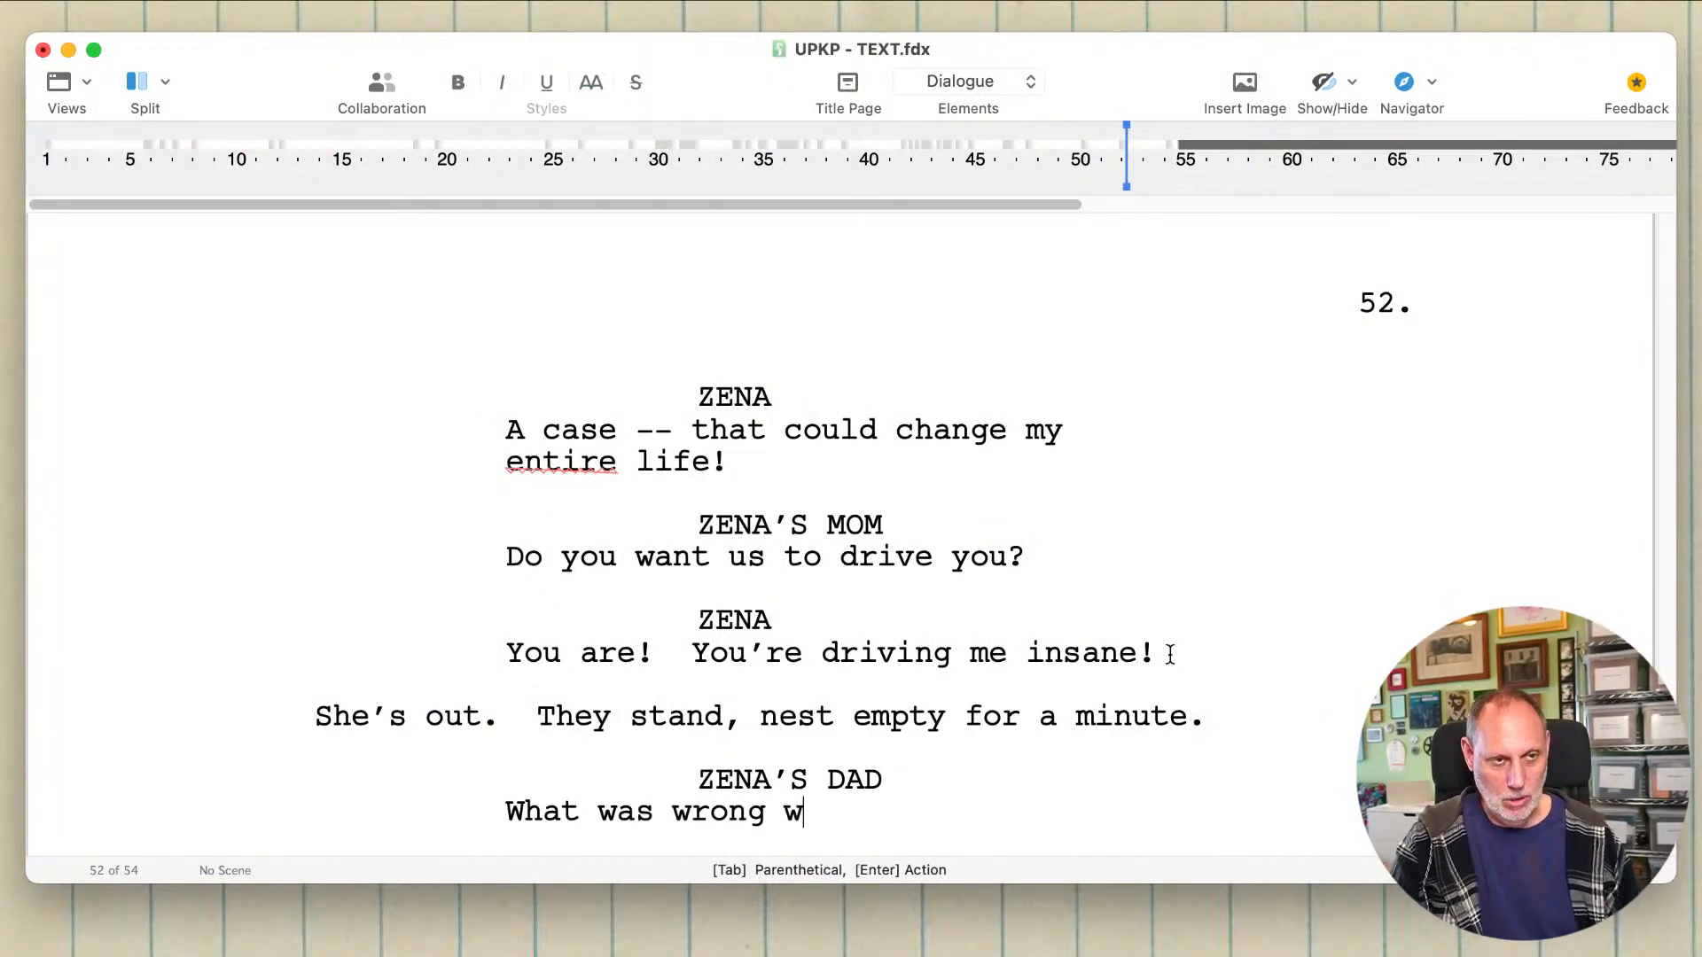
{"action": "type", "text": "ith the case "}
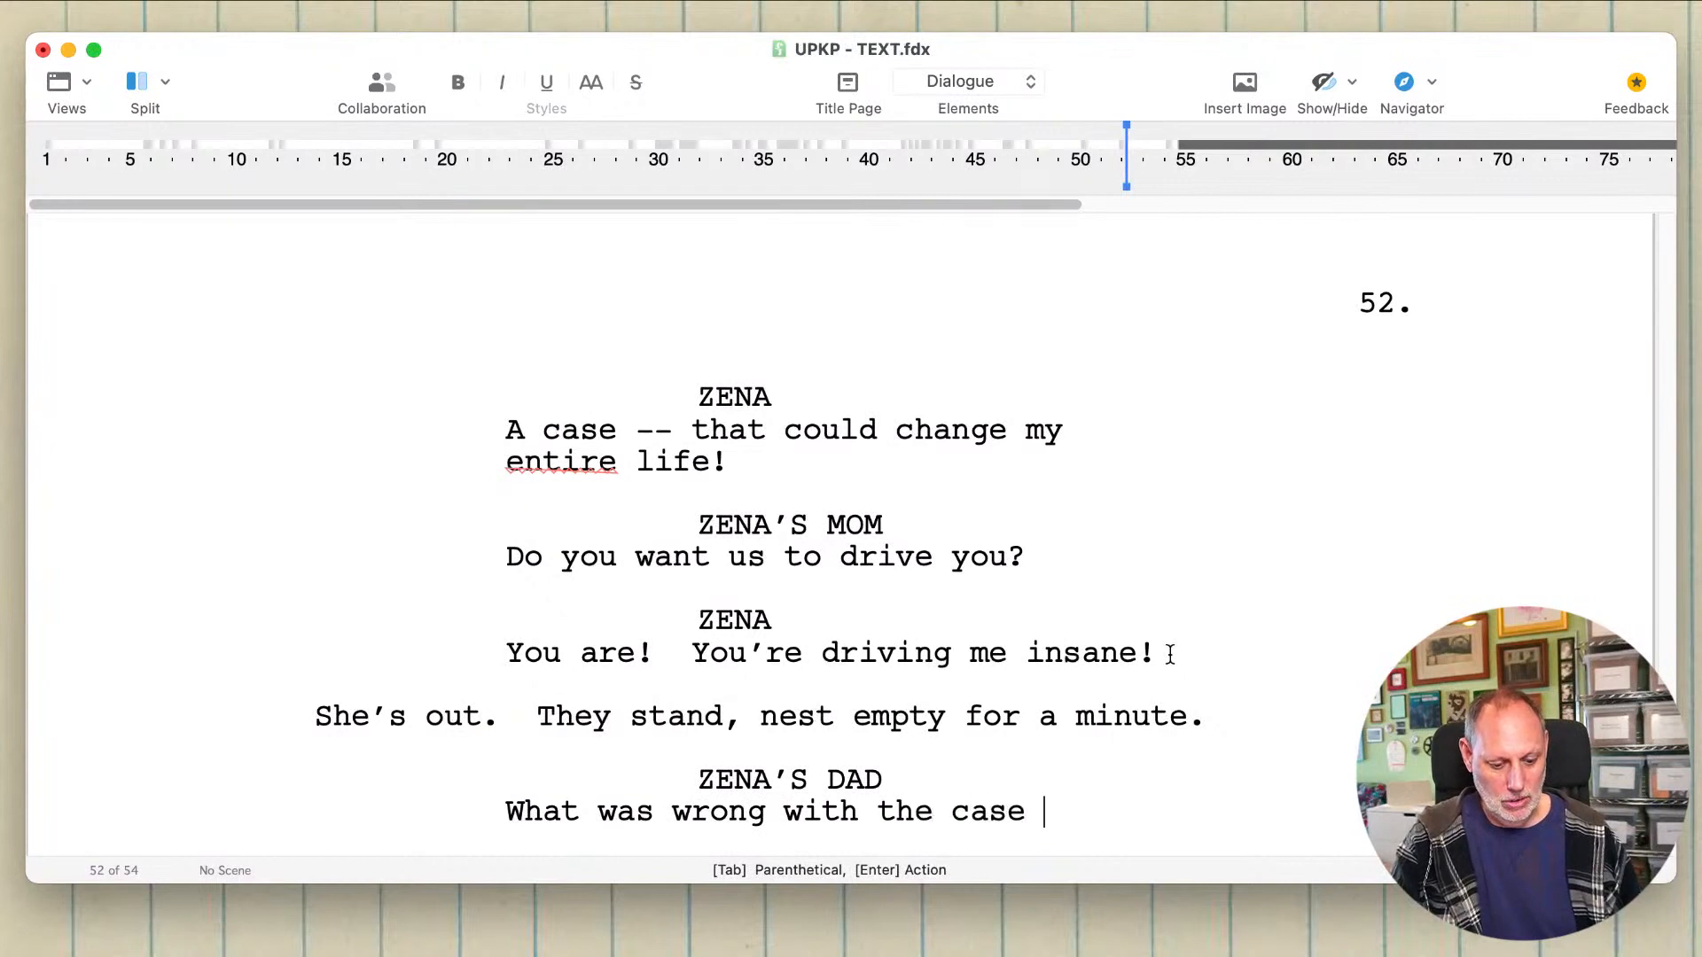
{"action": "type", "text": "she had?"}
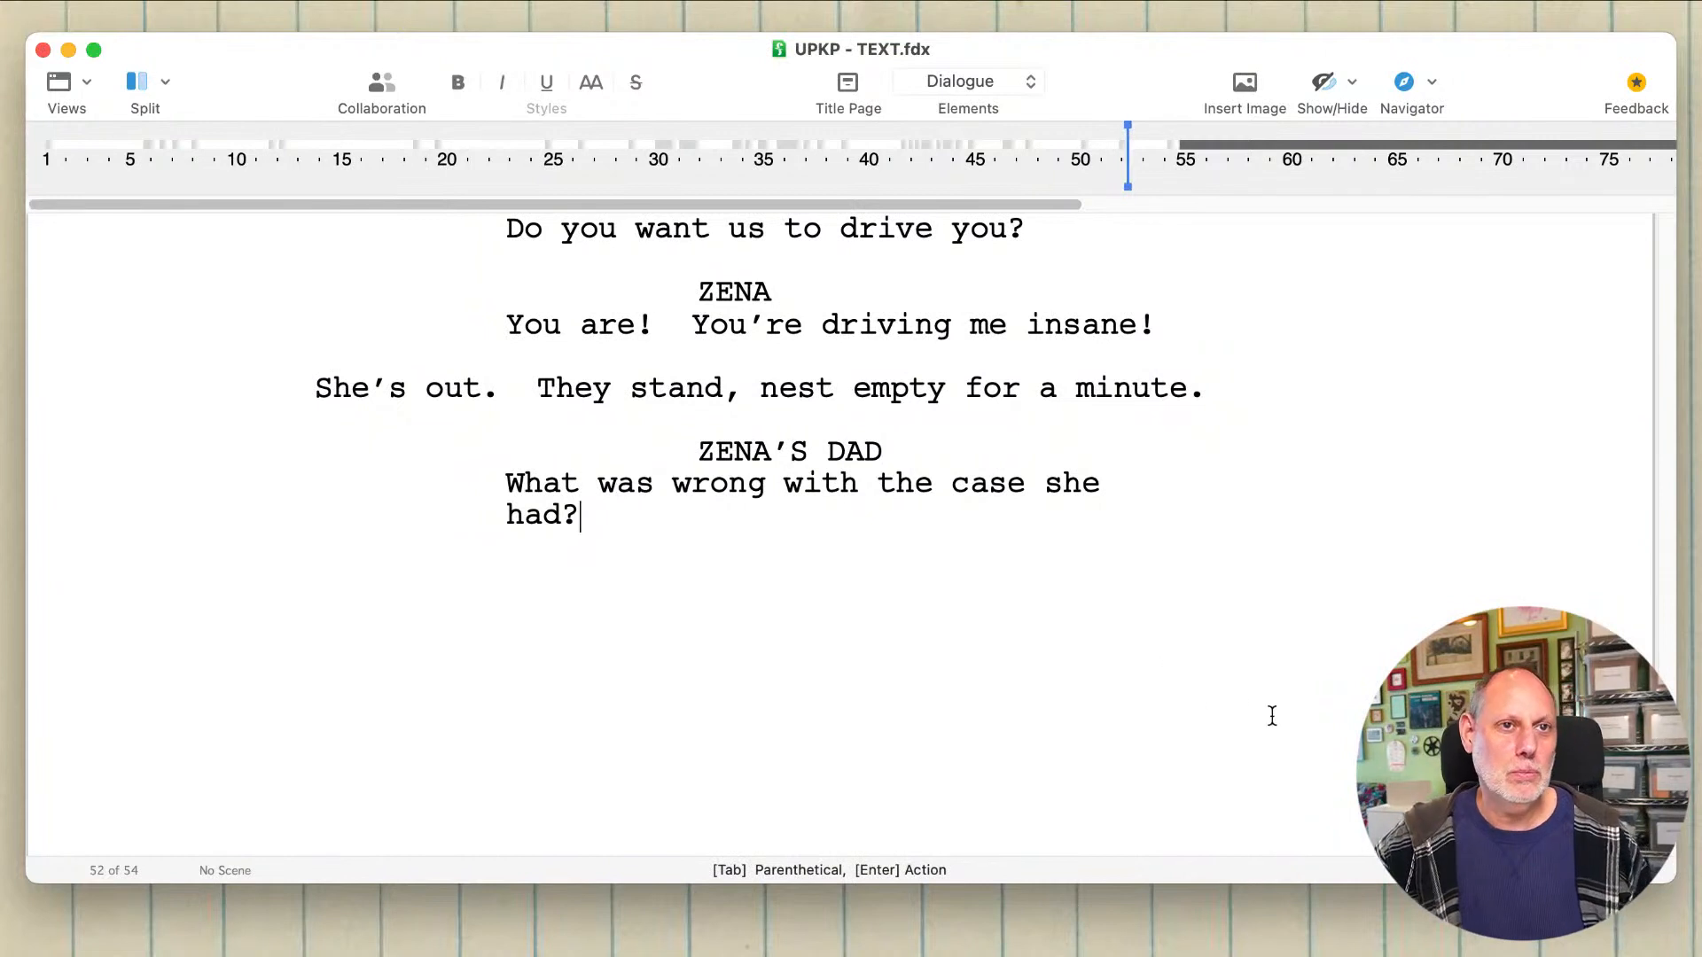
Step: Extend the dad's dialogue with "It looked nice." and start a new element below it
{"action": "double_click", "coordinate": [531, 522]}
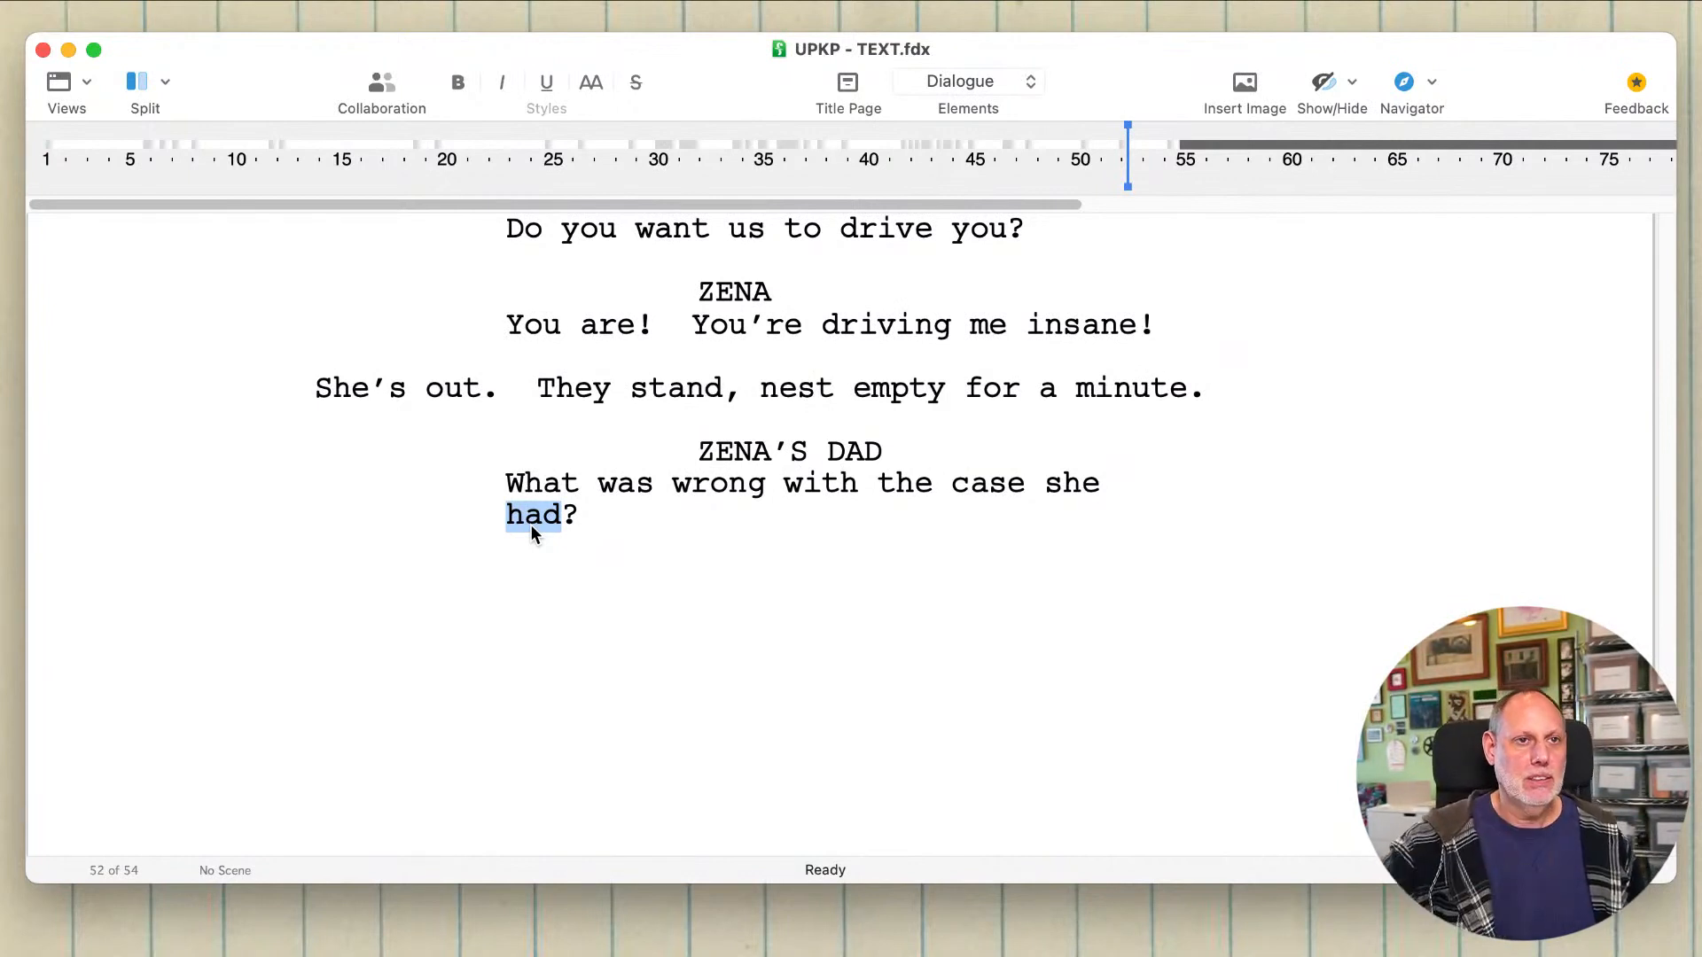
{"action": "left_click", "coordinate": [603, 507]}
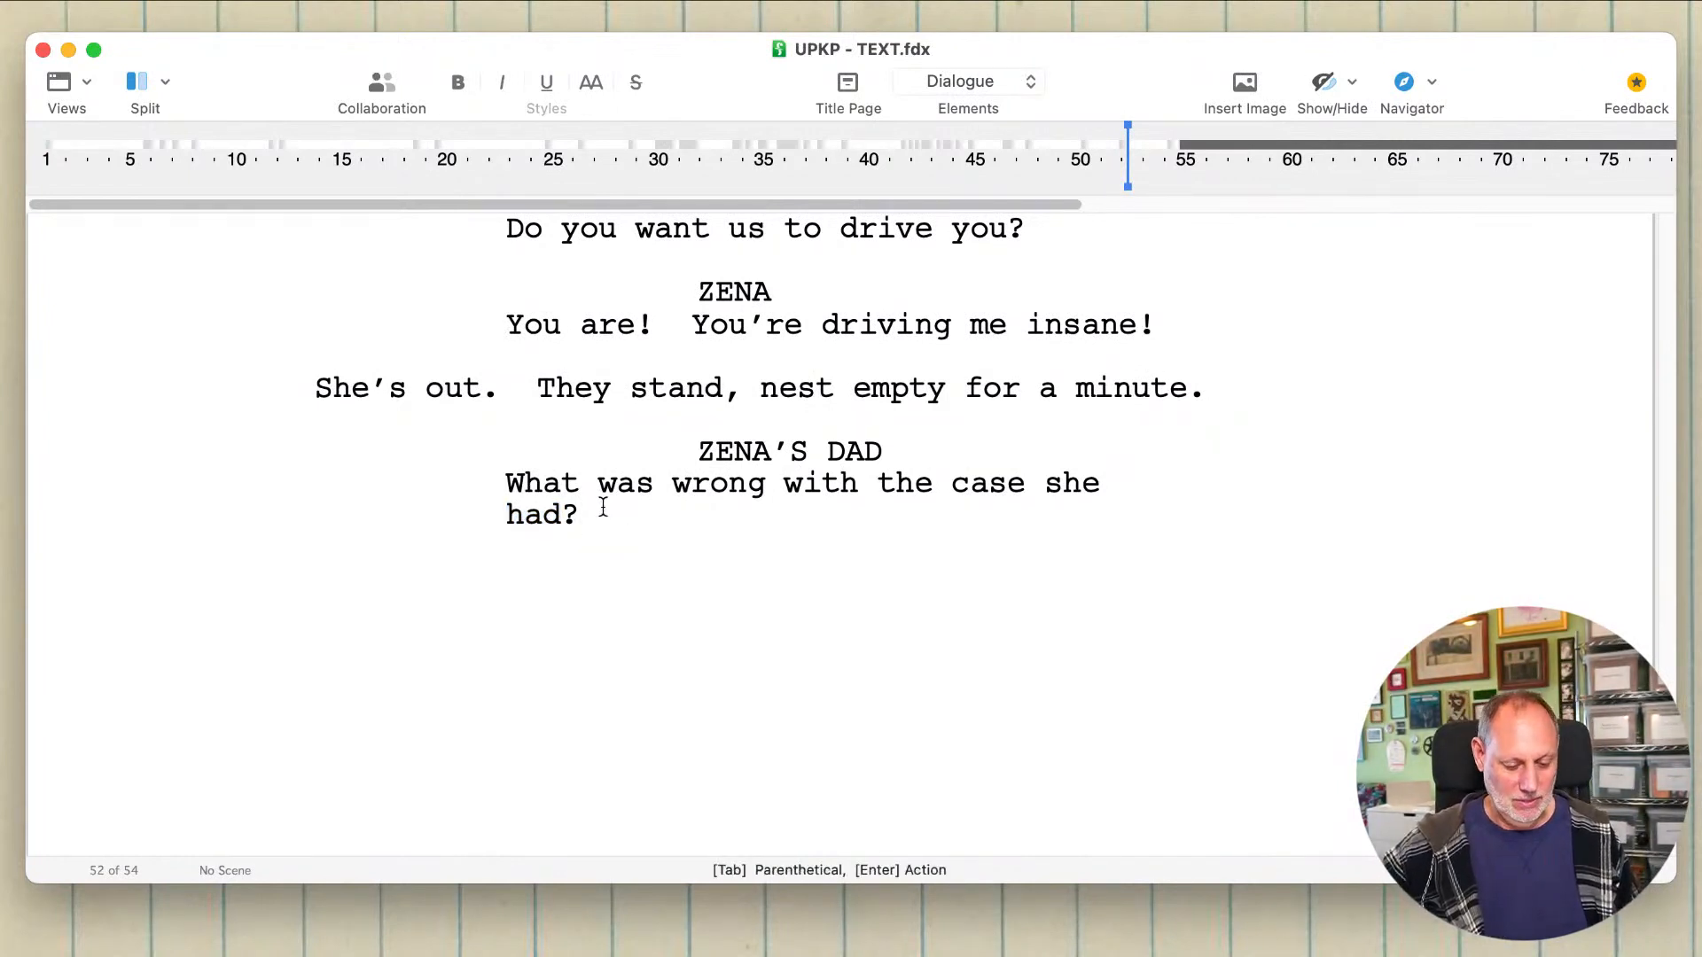
{"action": "type", "text": "It lo"}
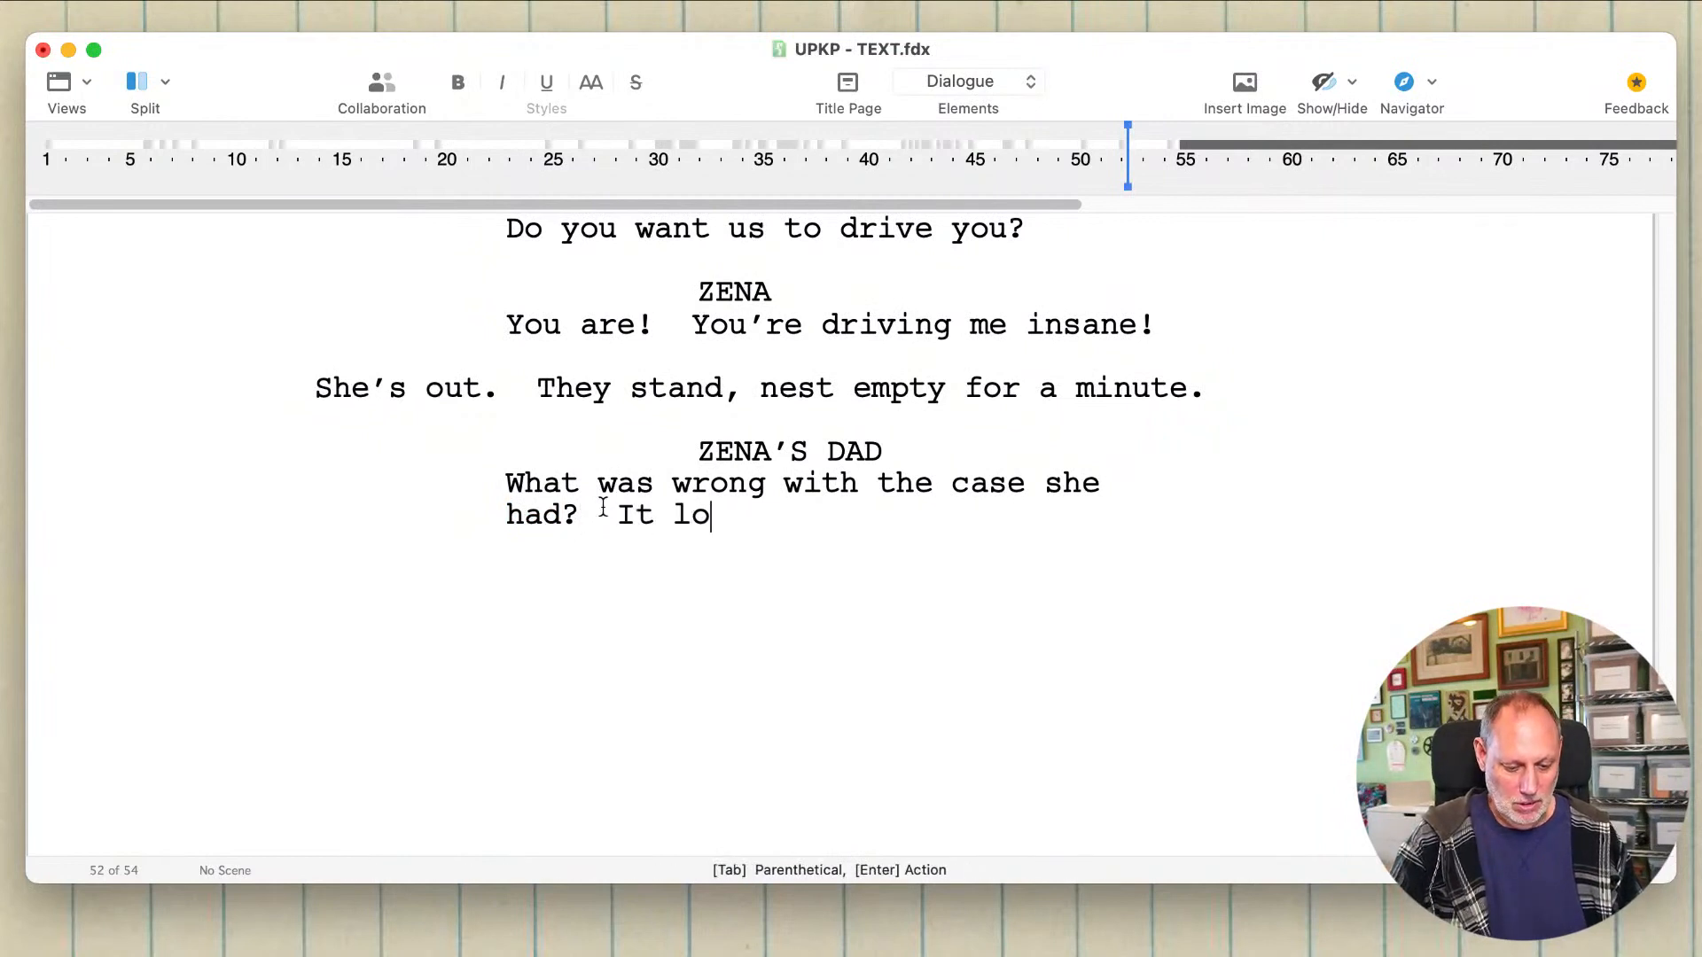
{"action": "type", "text": "oked n"}
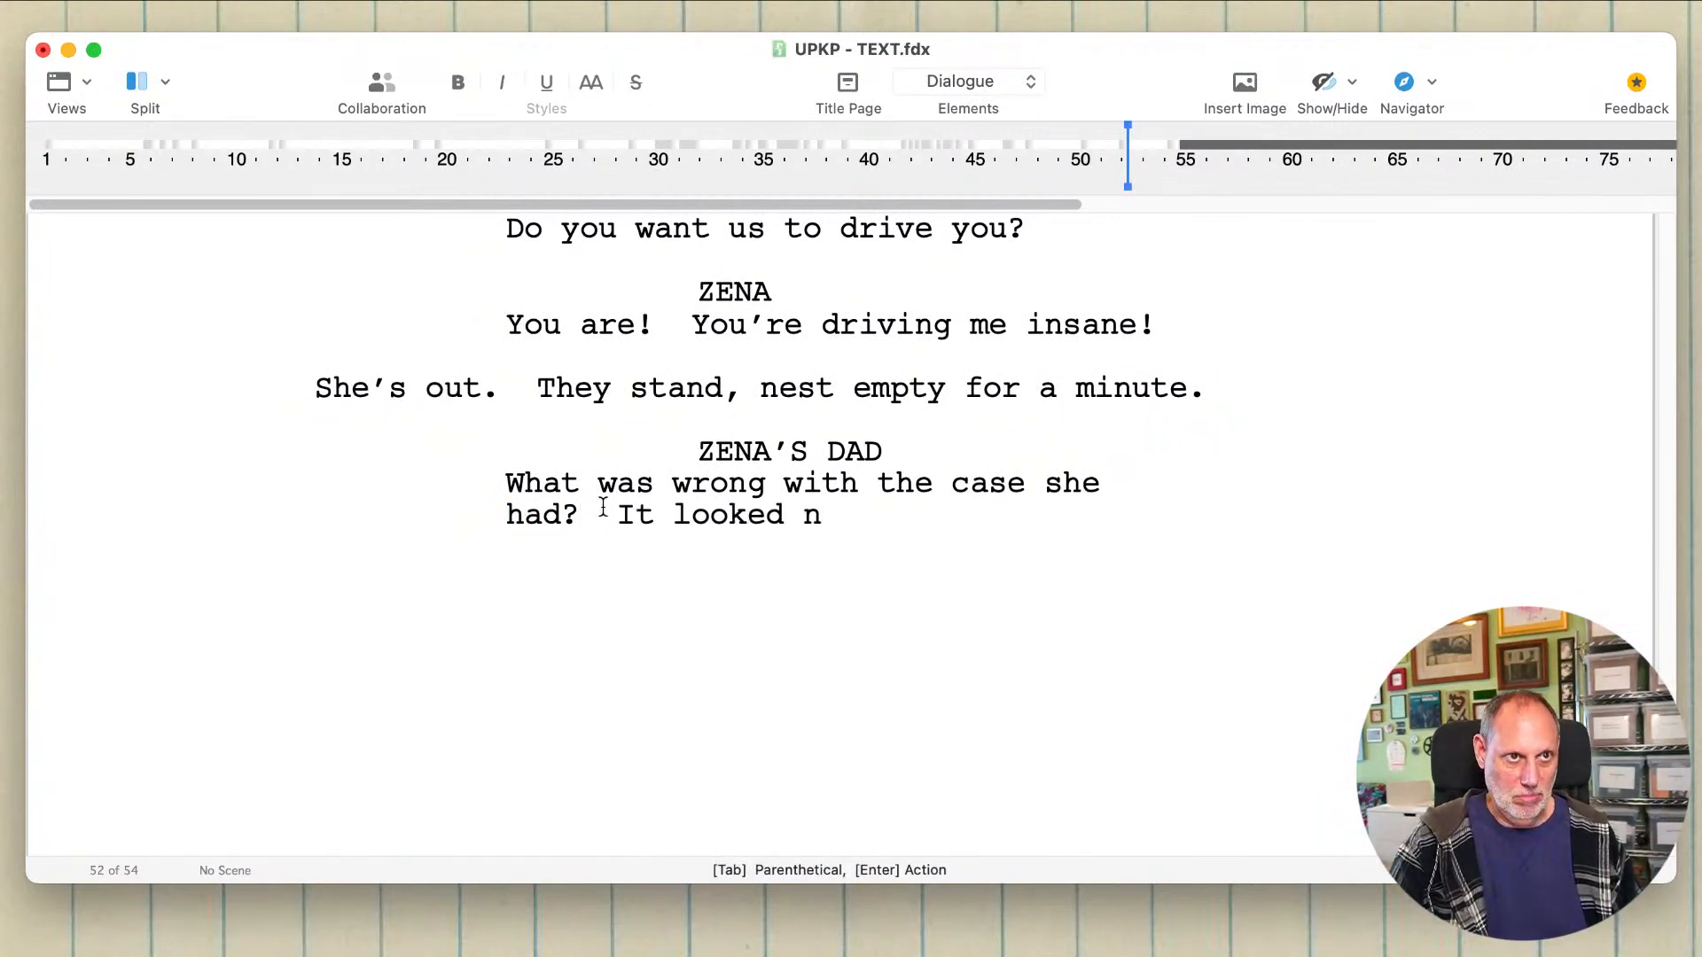
{"action": "type", "text": "ice."}
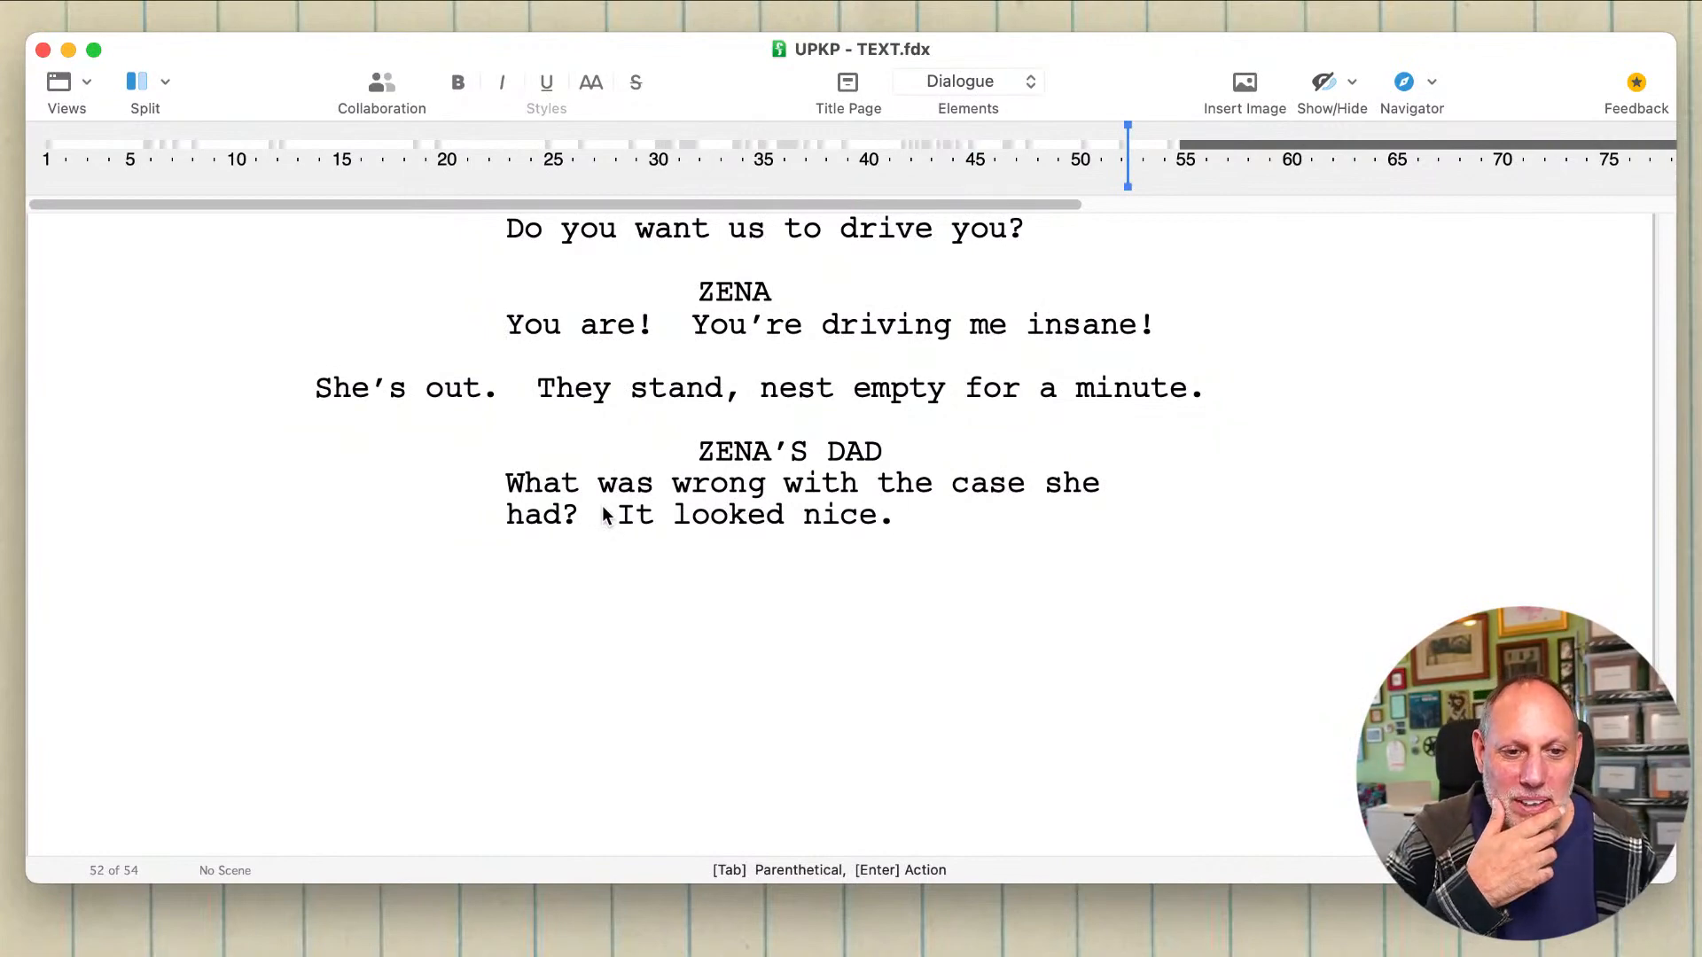
{"action": "scroll", "coordinate": [602, 509], "scroll_direction": "up", "scroll_amount": 5}
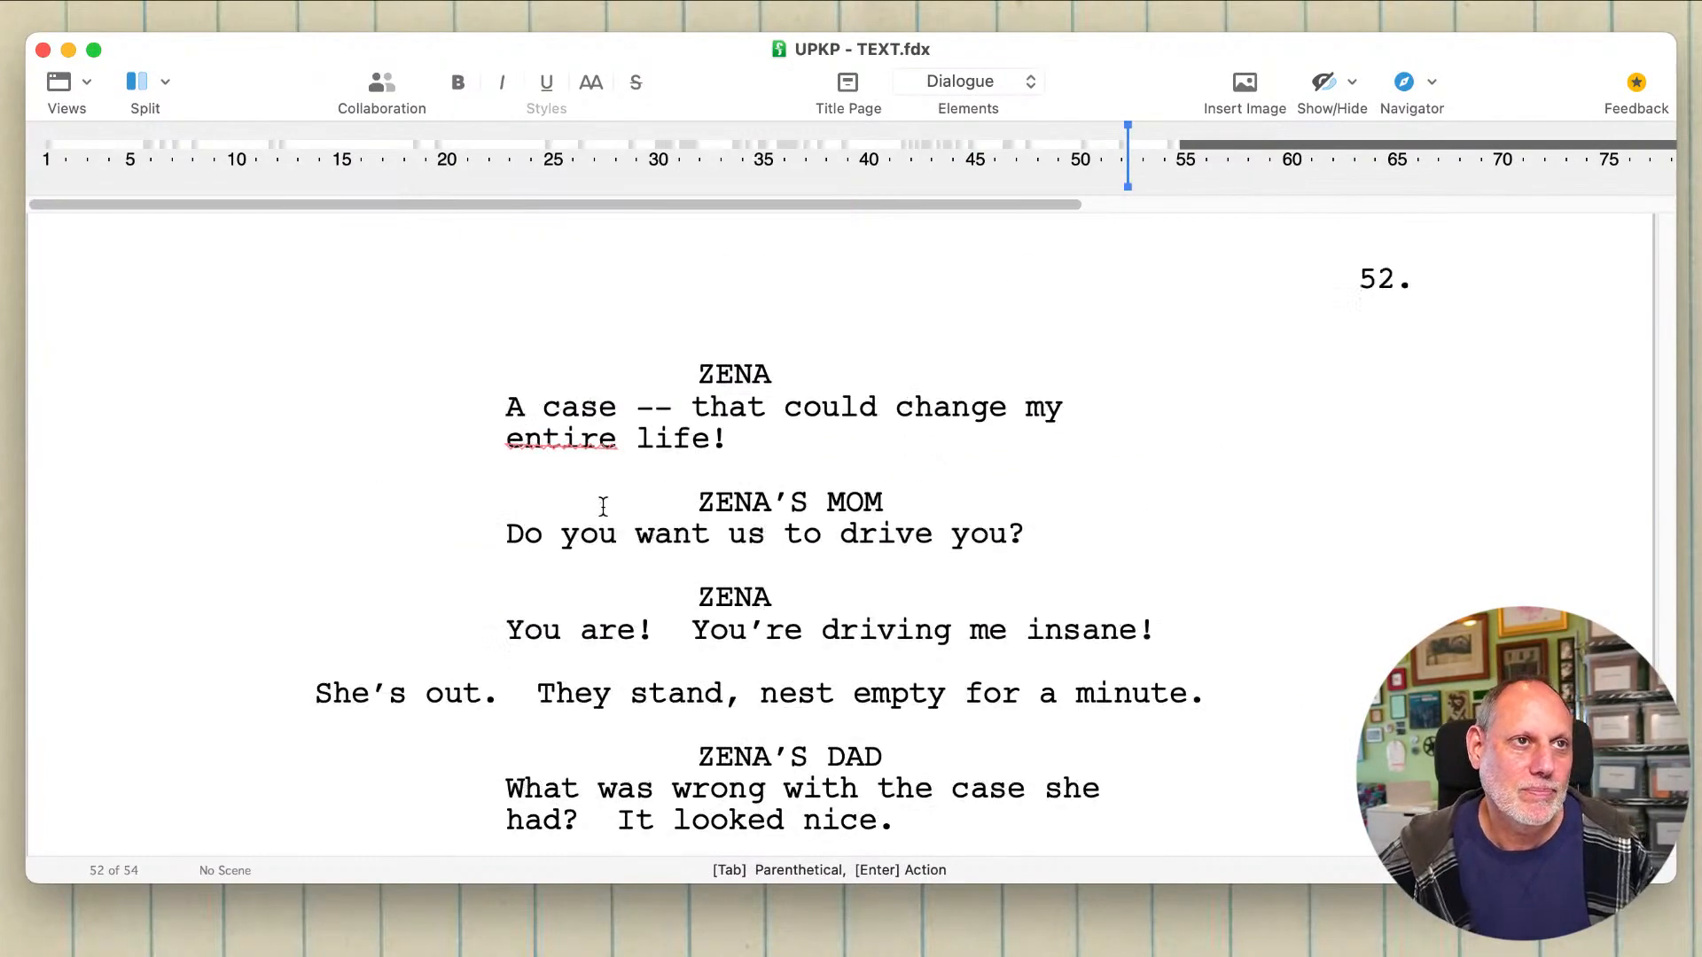
{"action": "scroll", "coordinate": [602, 506], "scroll_direction": "down", "scroll_amount": 5}
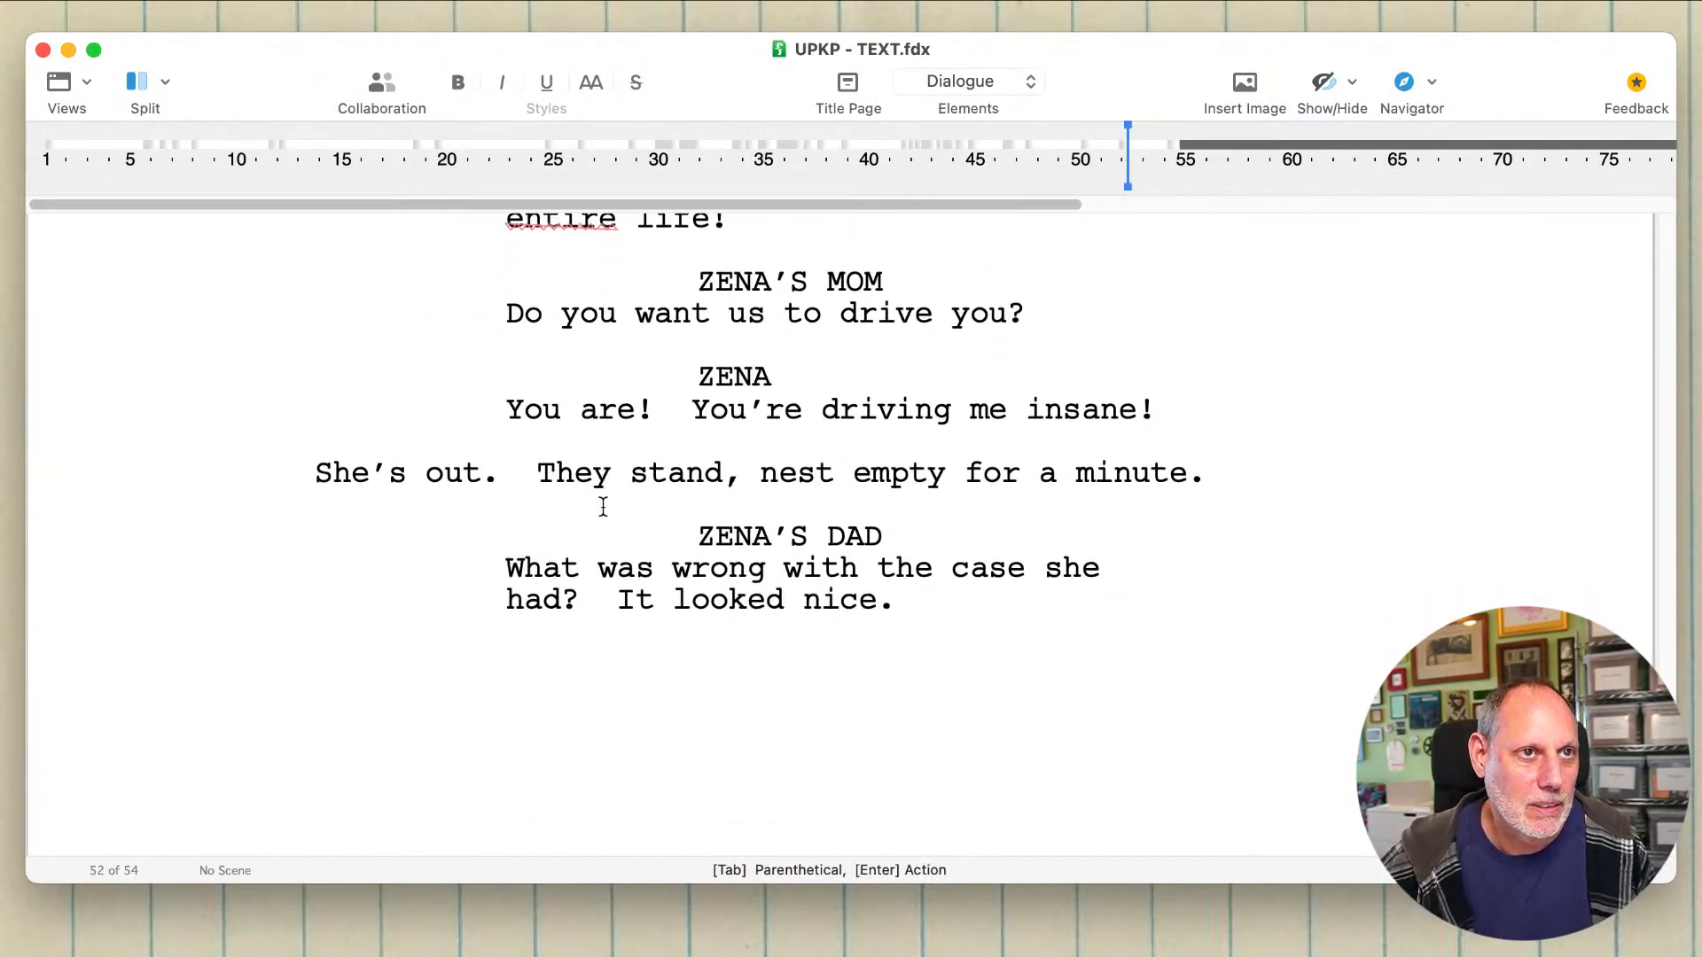
{"action": "scroll", "coordinate": [603, 506], "scroll_direction": "down", "scroll_amount": 4}
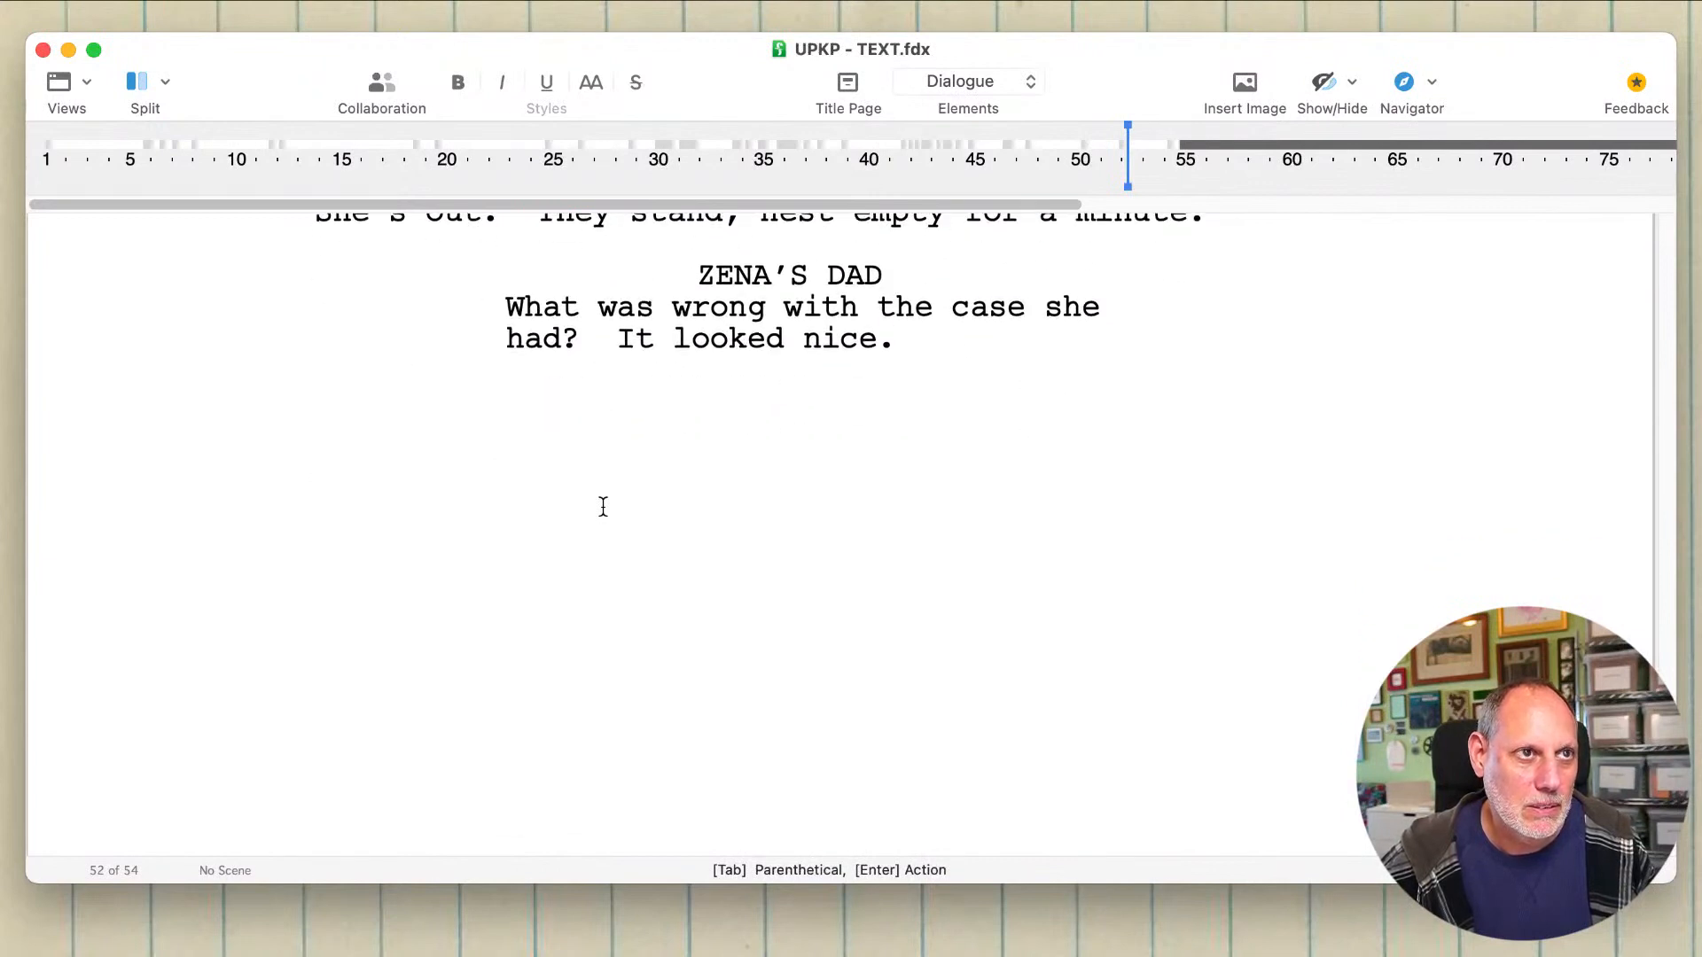
{"action": "scroll", "coordinate": [603, 507], "scroll_direction": "up", "scroll_amount": 3}
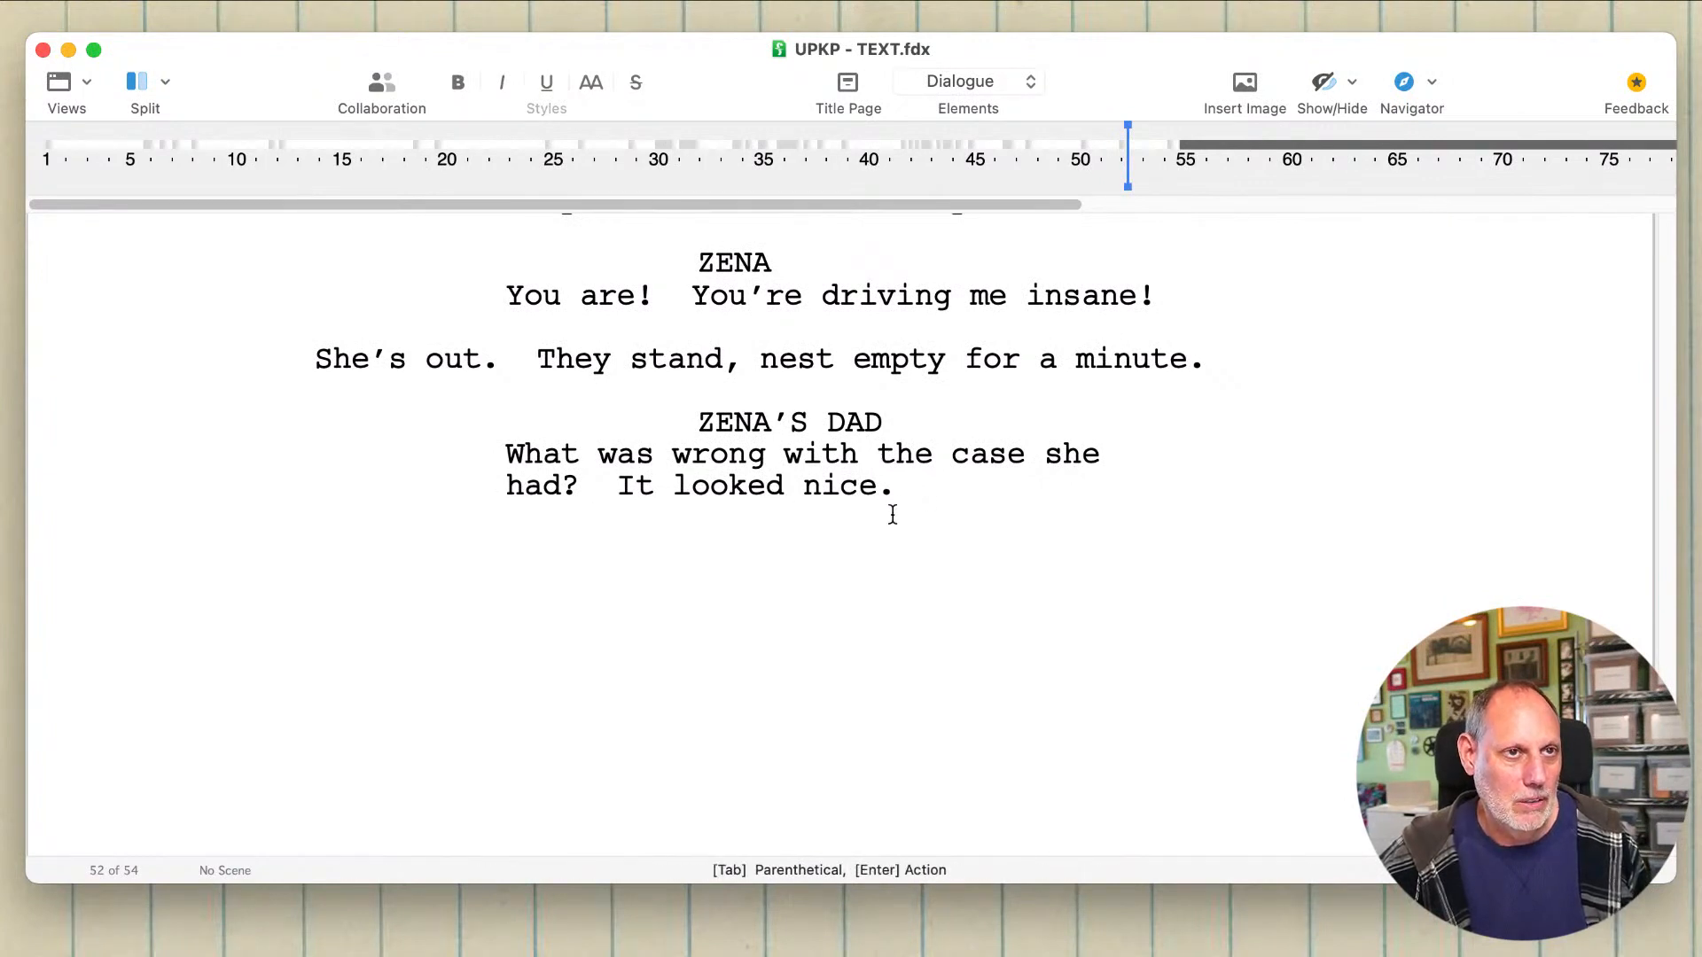
{"action": "key", "text": "Return"}
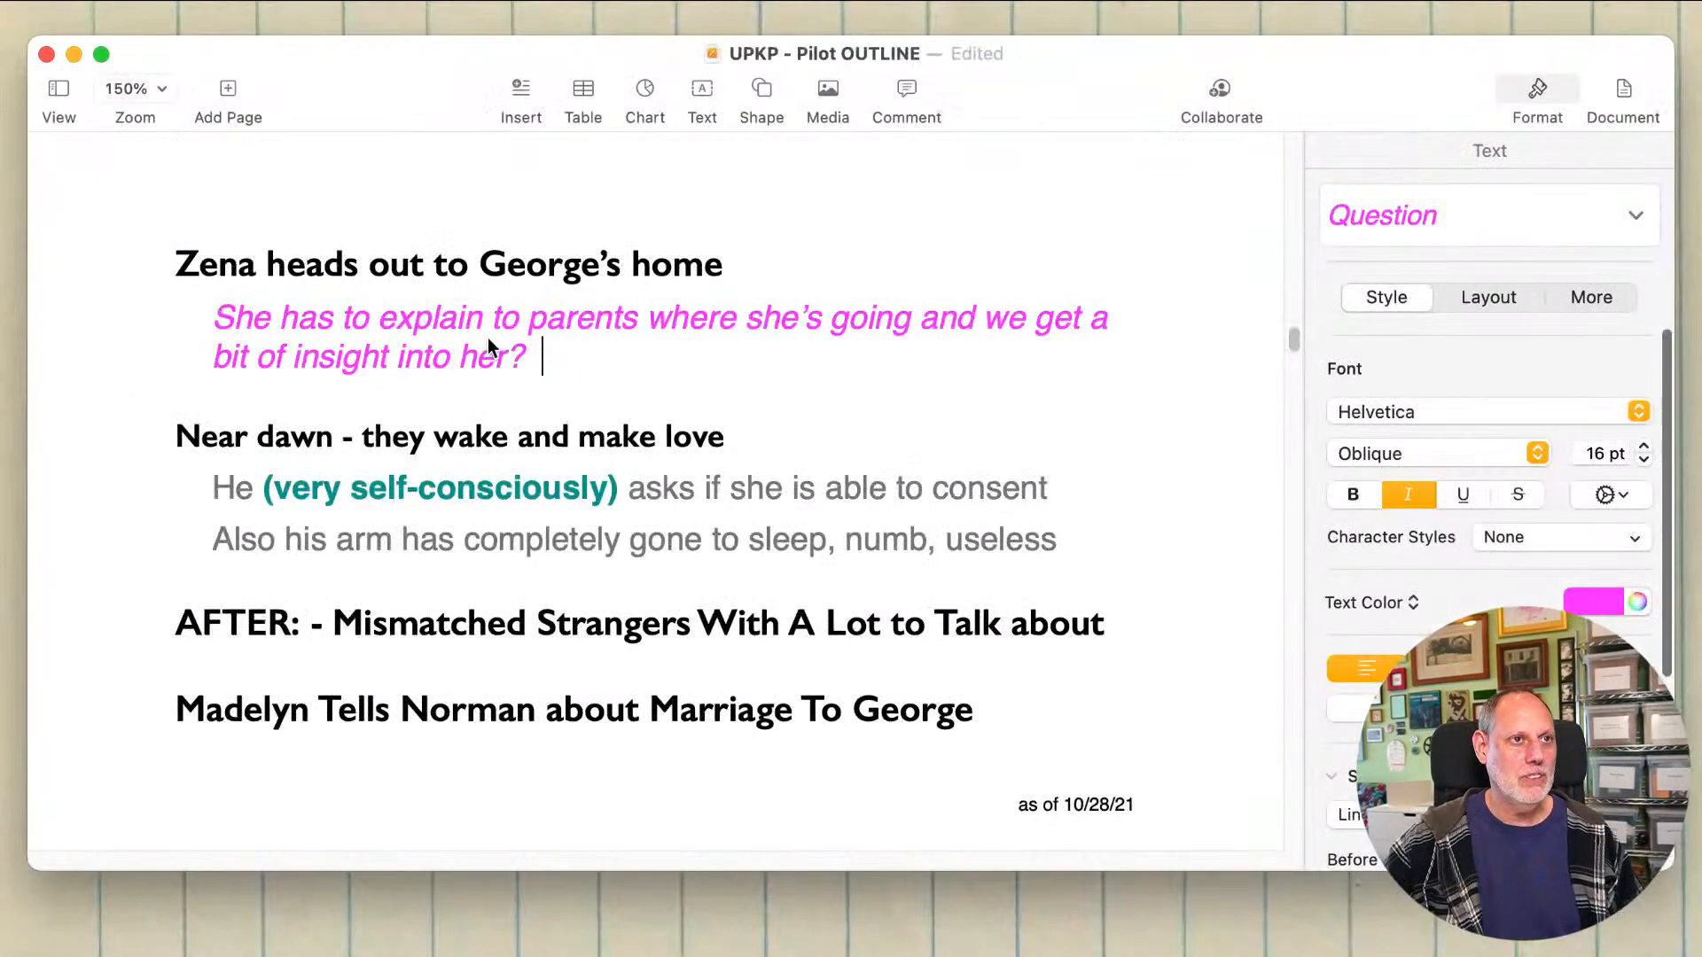
Step: In the UPKP - Pilot OUTLINE, delete the magenta question under "Zena heads out to George's home" and move that heading above "SO FAR, SO GOOD"
{"action": "left_click_drag", "start_coordinate": [581, 359], "coordinate": [175, 324]}
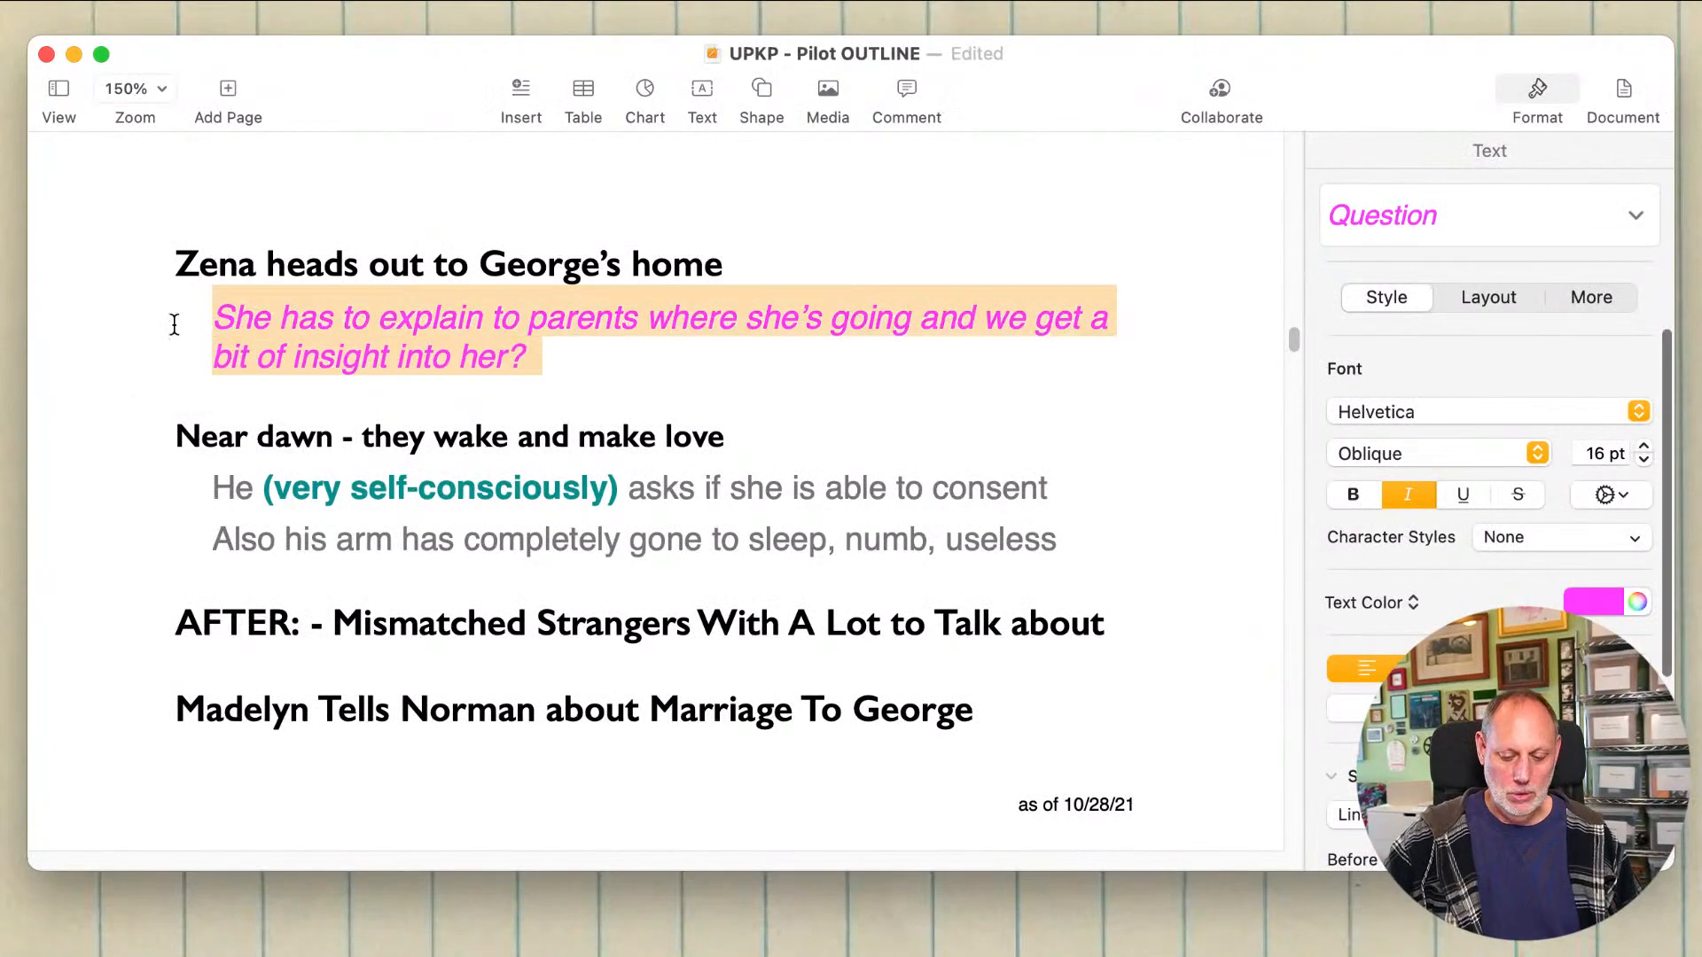
{"action": "key", "text": "BackSpace"}
{"action": "left_click_drag", "start_coordinate": [136, 266], "coordinate": [144, 350]}
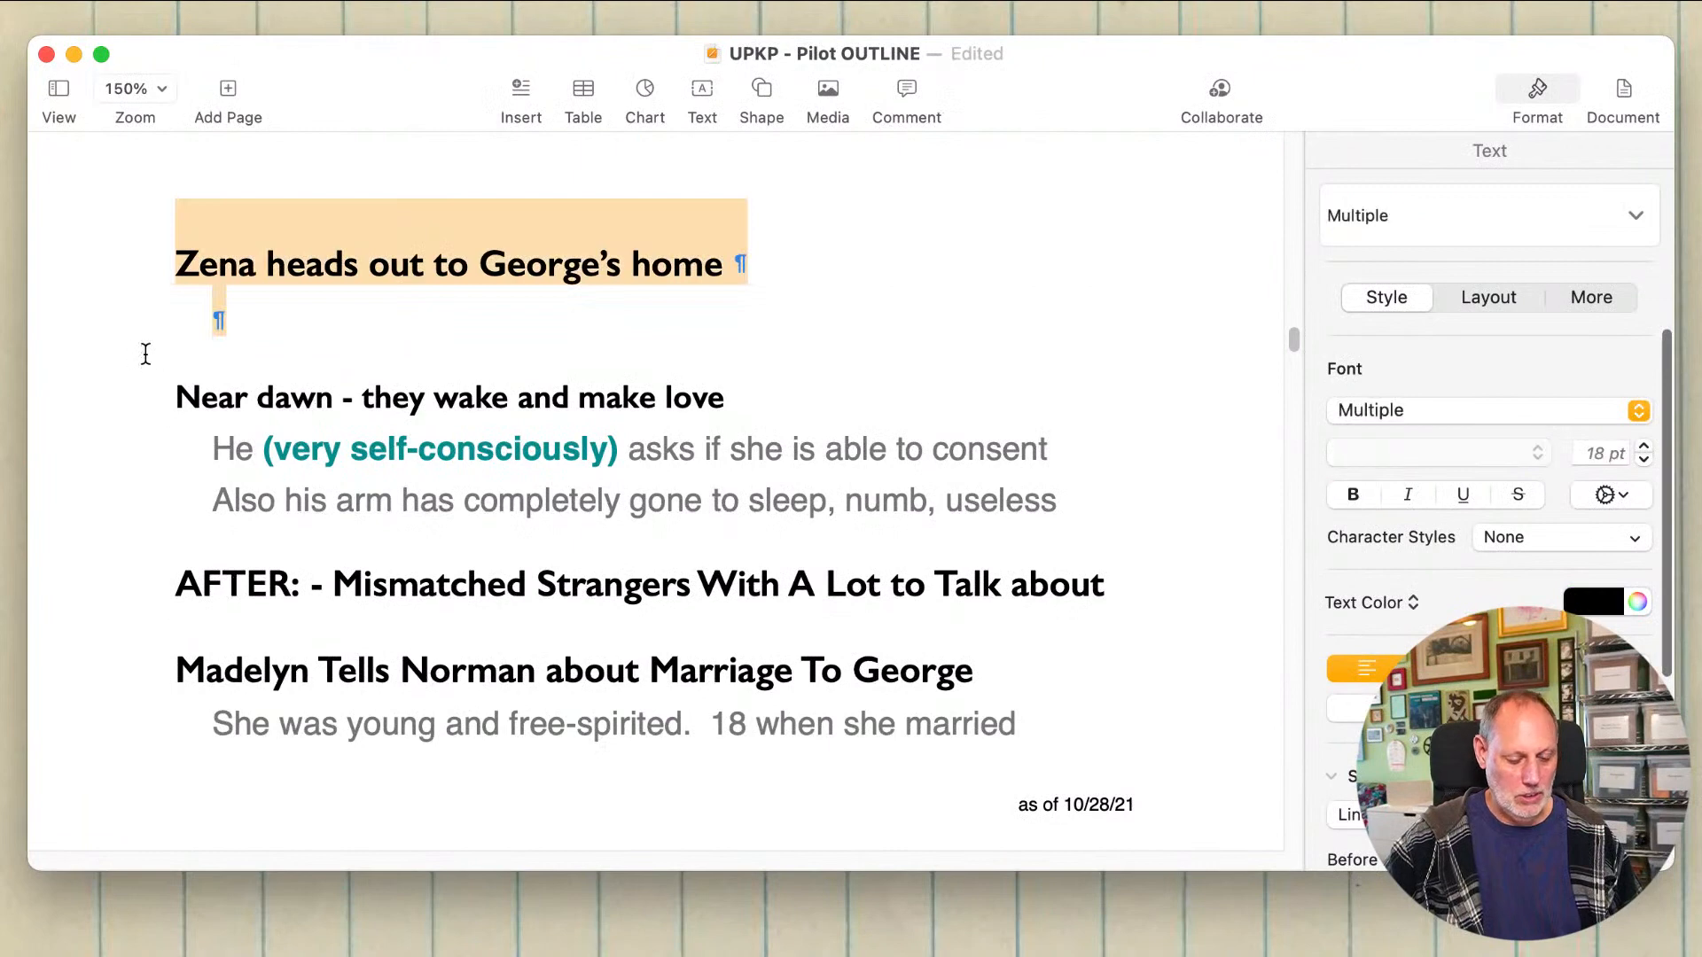
{"action": "key", "text": "BackSpace"}
{"action": "type", "text": "SO FAR, SO GOOD"}
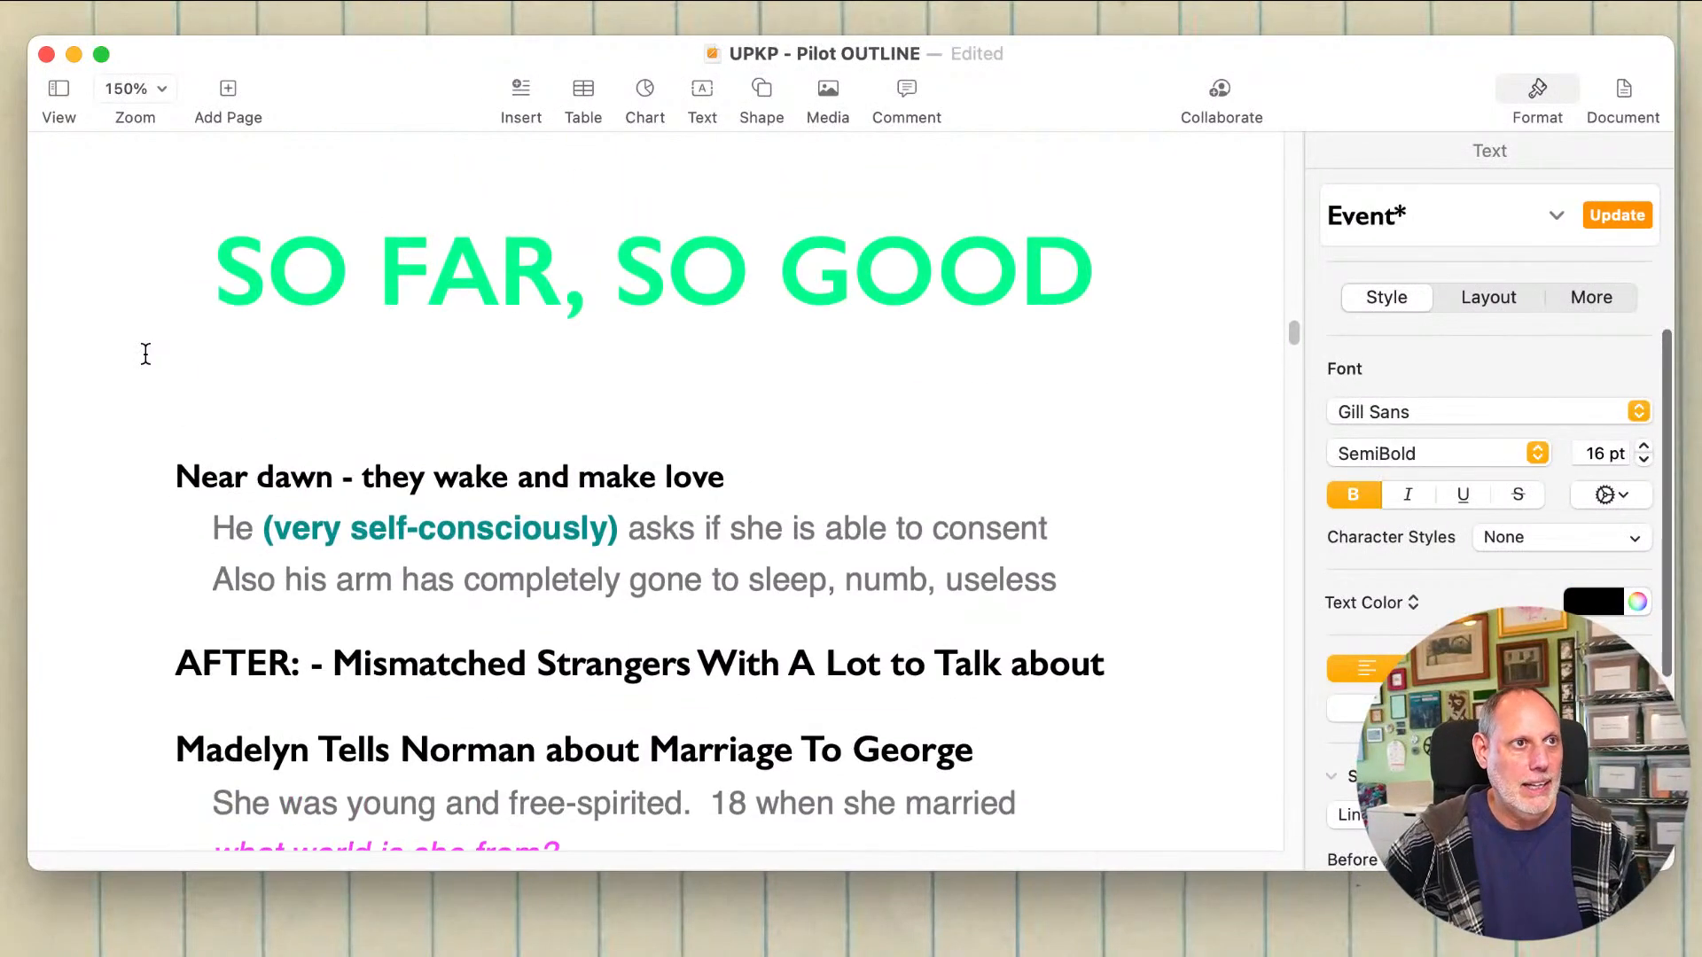
{"action": "left_click", "coordinate": [164, 258]}
{"action": "scroll", "coordinate": [168, 266], "scroll_direction": "up", "scroll_amount": 5}
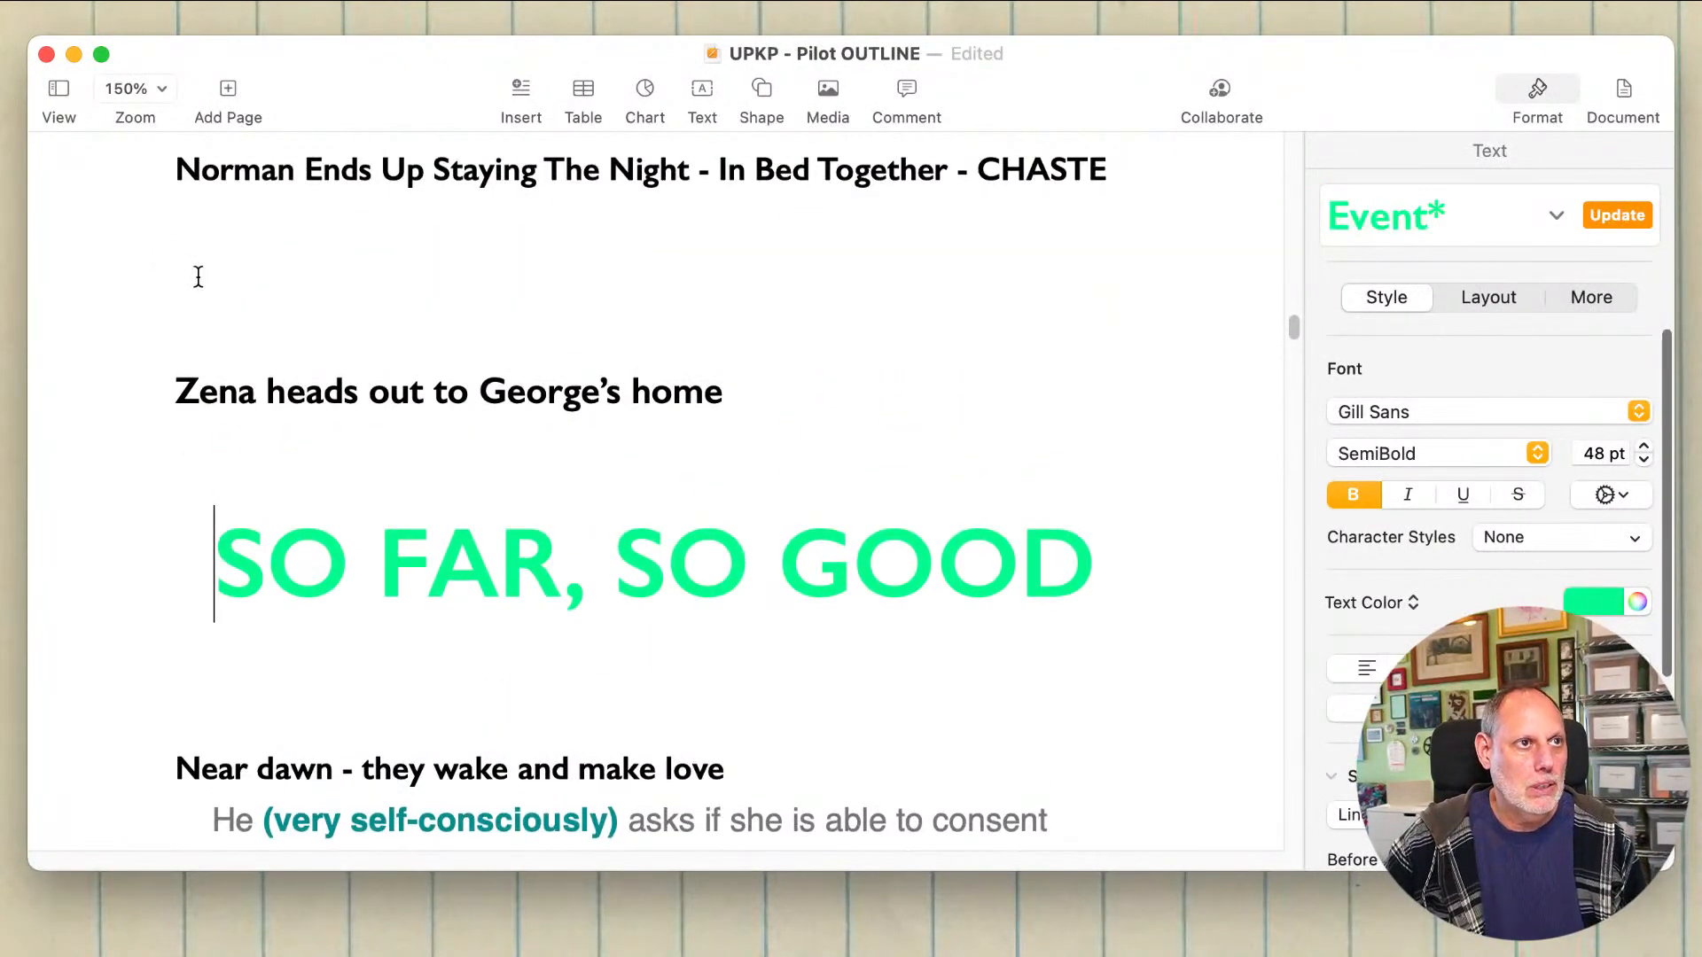
Step: Remove the empty lines between the "Norman Ends Up Staying The Night" event and the Zena heading
{"action": "left_click", "coordinate": [198, 277]}
{"action": "key", "text": "BackSpace"}
{"action": "key", "text": "BackSpace"}
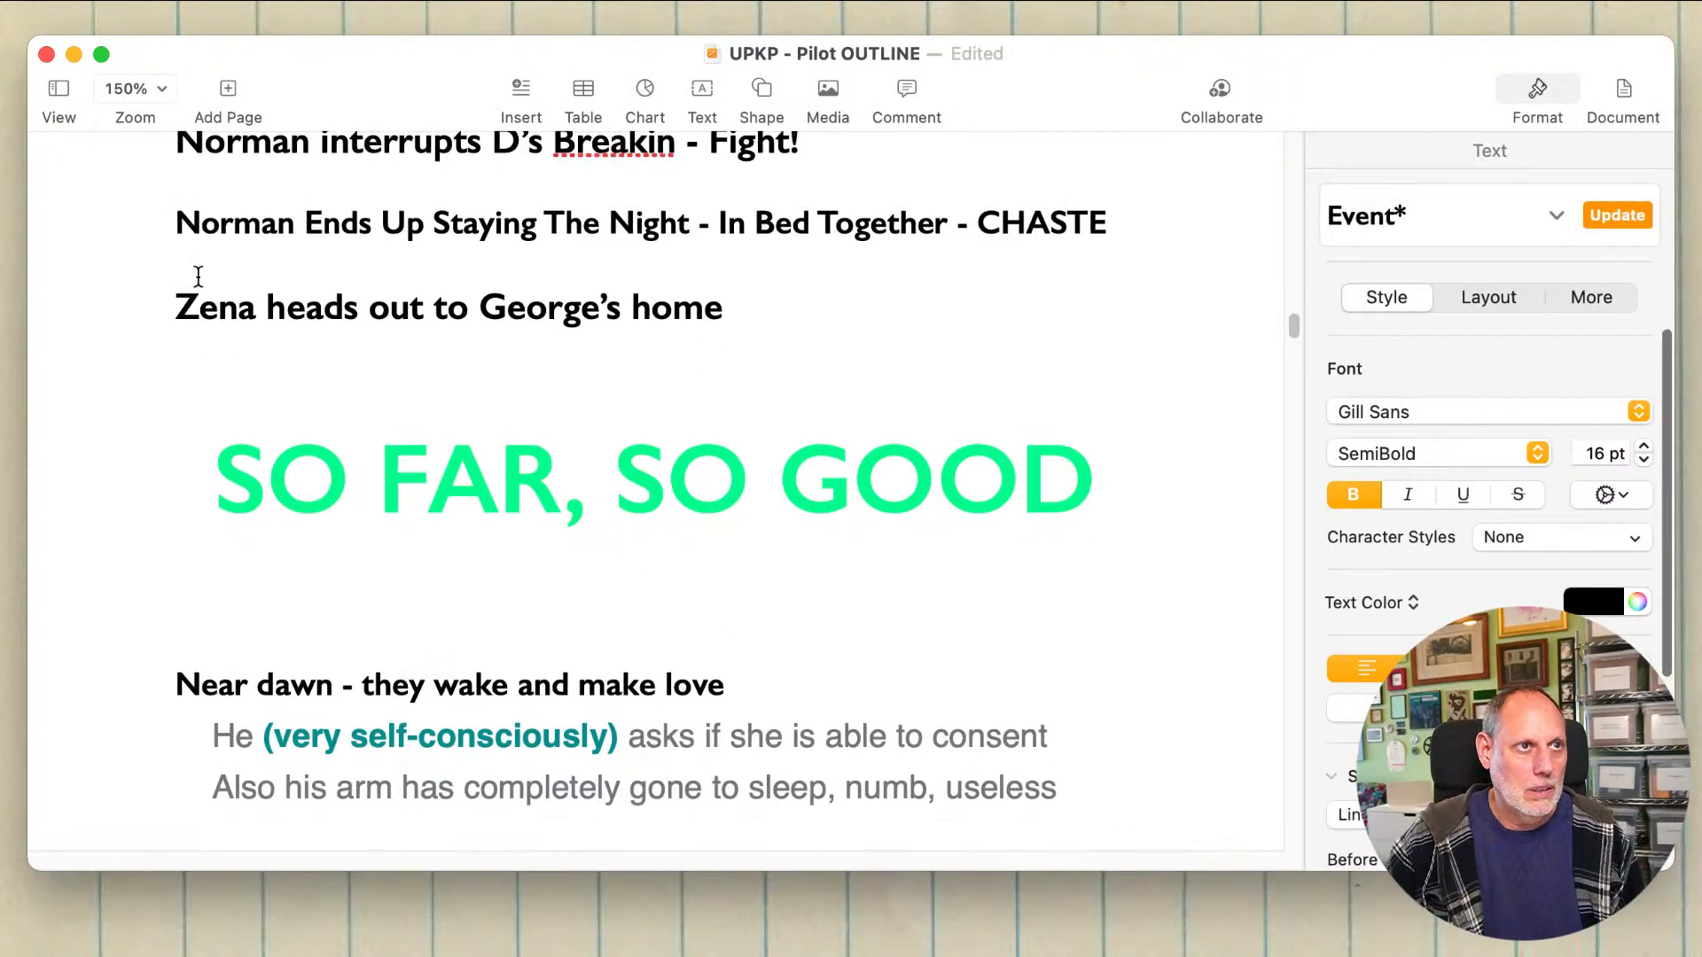
Step: Reword the Zena event to "Zena heads out to PA, leaving parents baffled" and save the outline
{"action": "left_click", "coordinate": [526, 302]}
{"action": "left_click", "coordinate": [738, 301]}
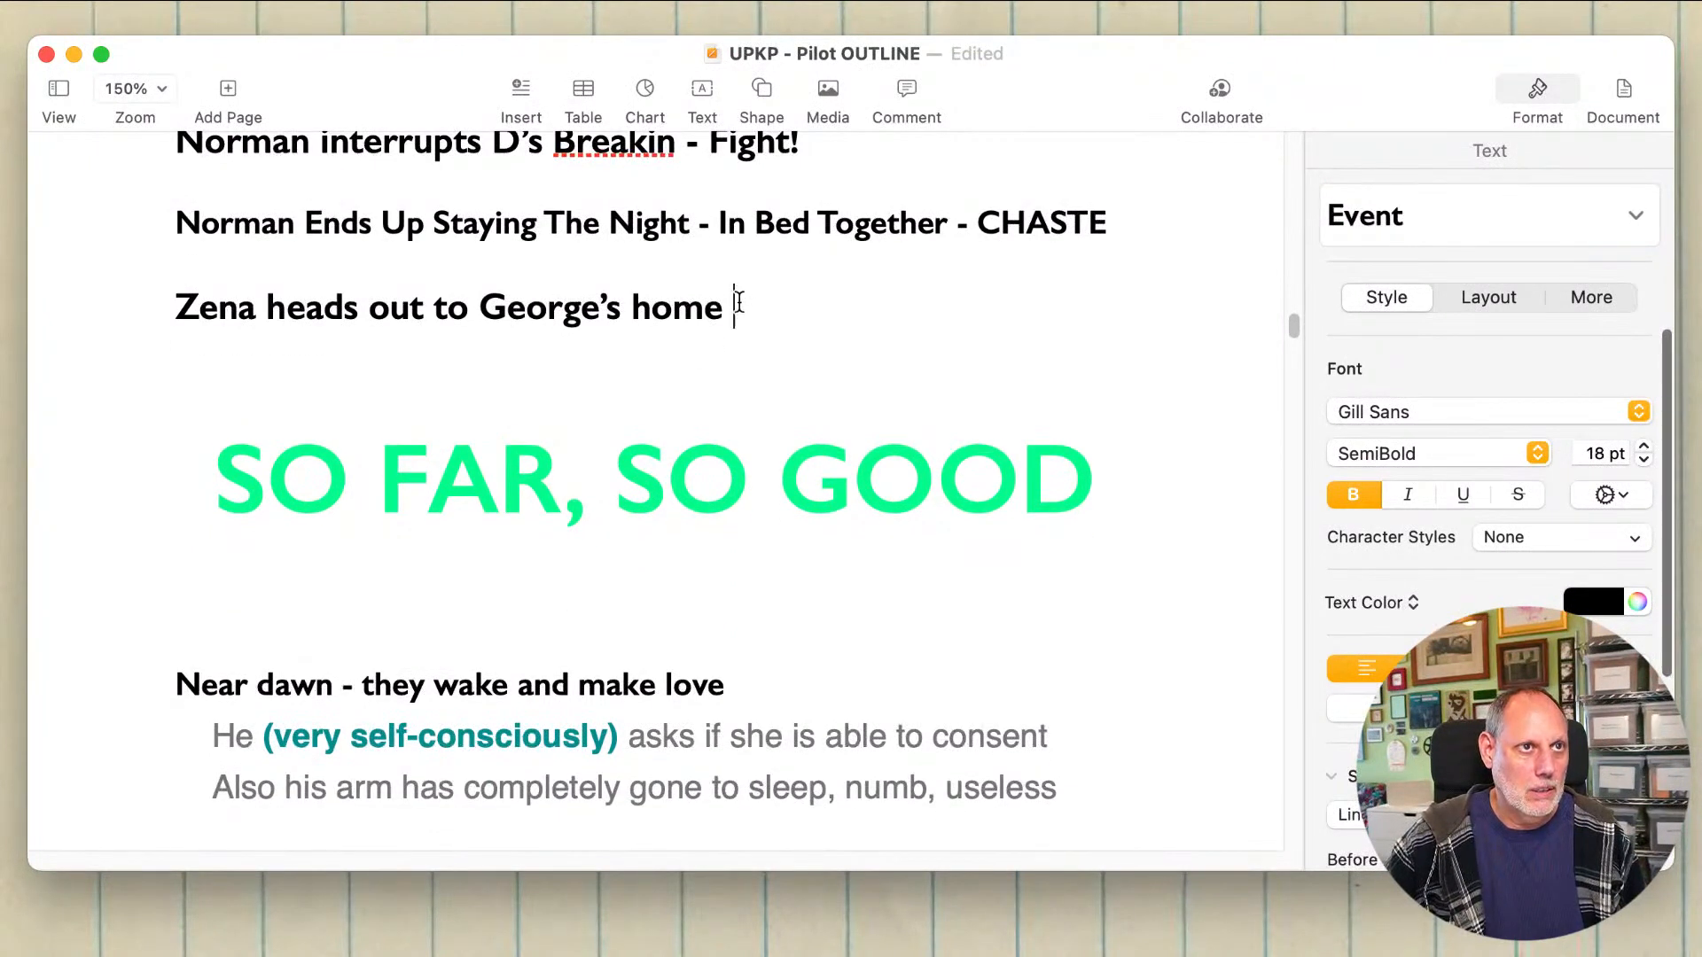
{"action": "left_click_drag", "start_coordinate": [738, 301], "coordinate": [480, 306]}
{"action": "type", "text": "PA"}
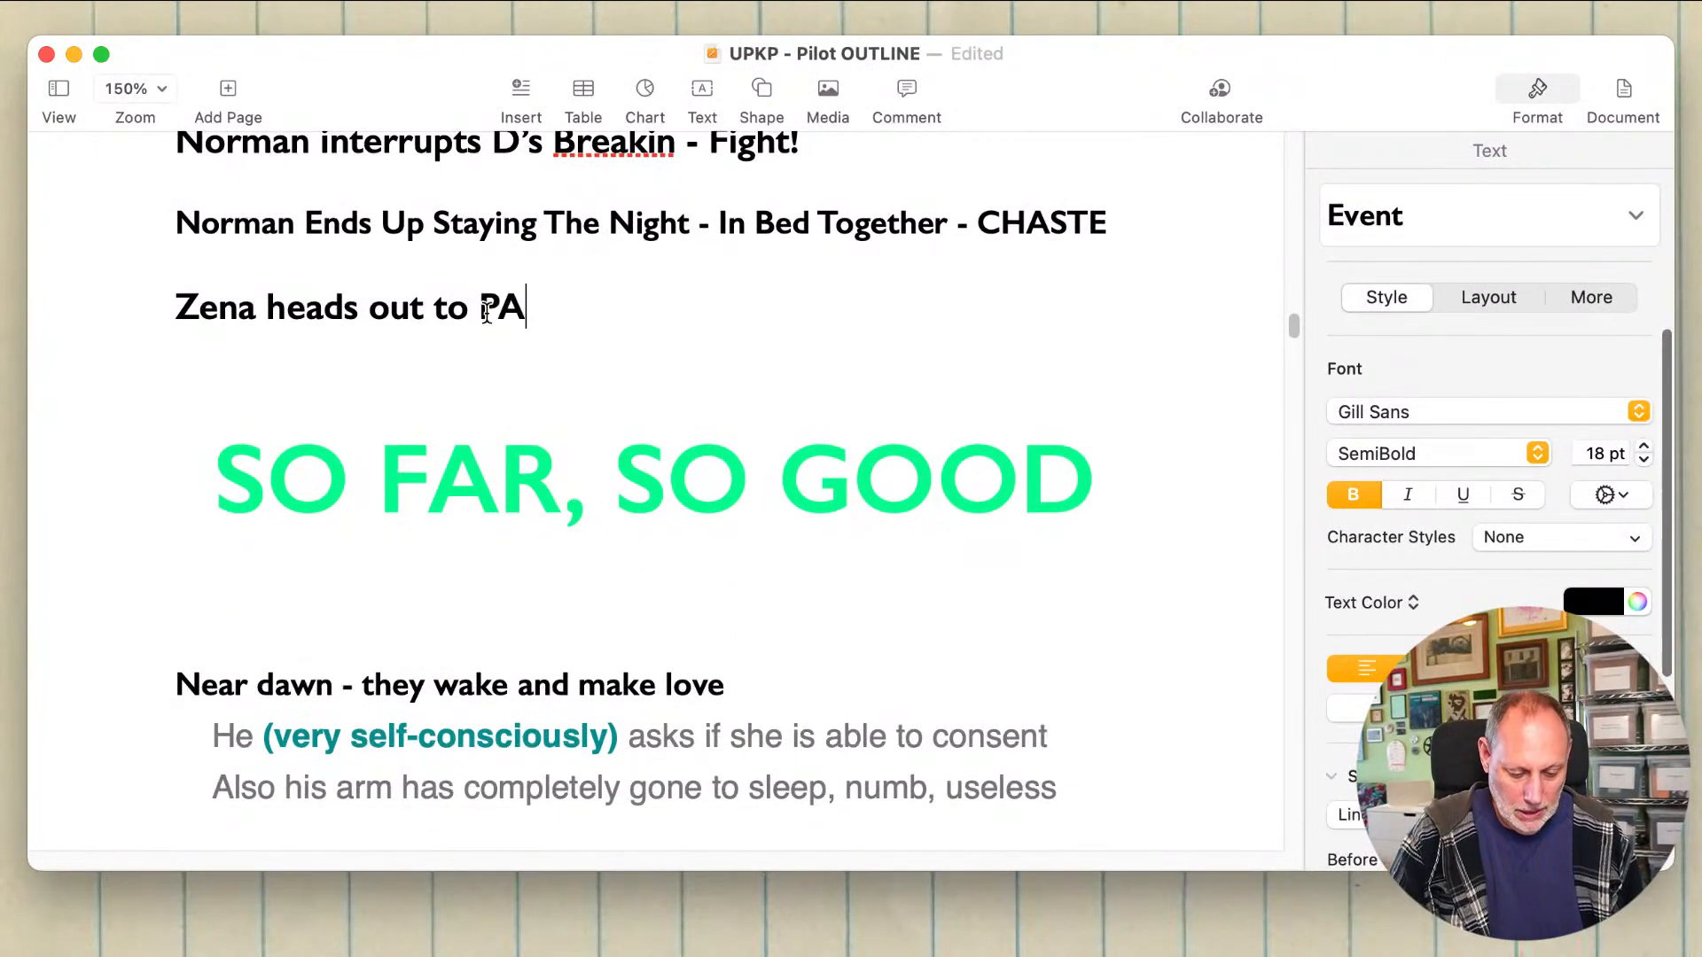
{"action": "type", "text": ", lea"}
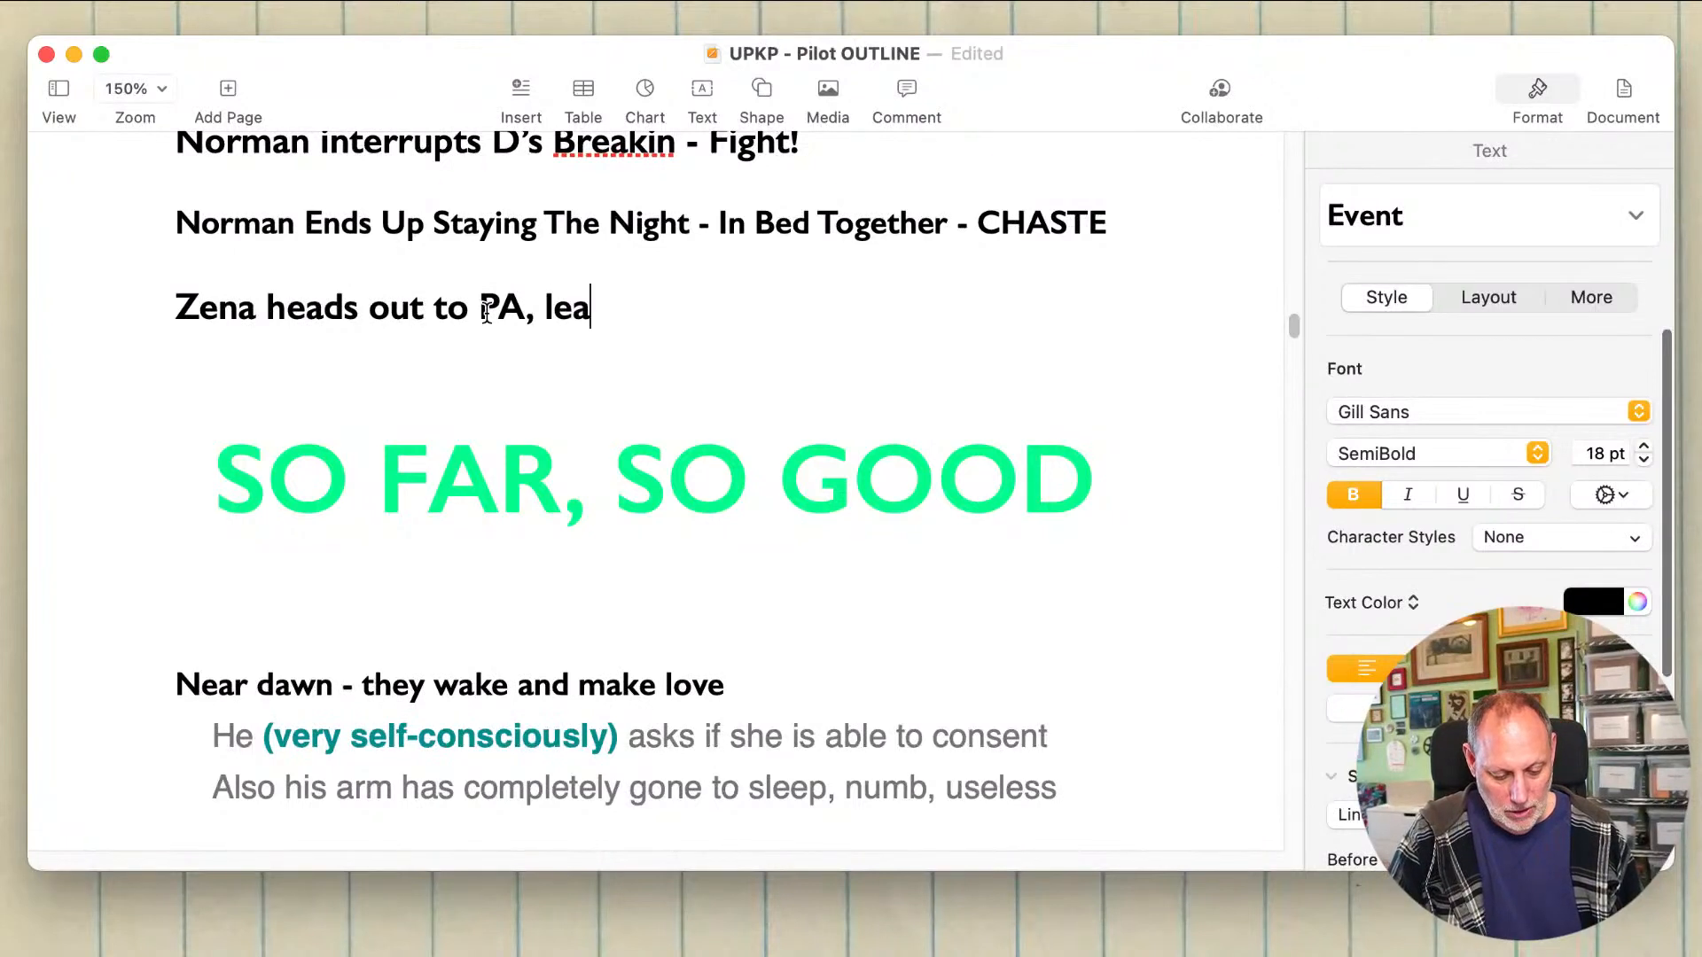
{"action": "type", "text": "ving parents baffled"}
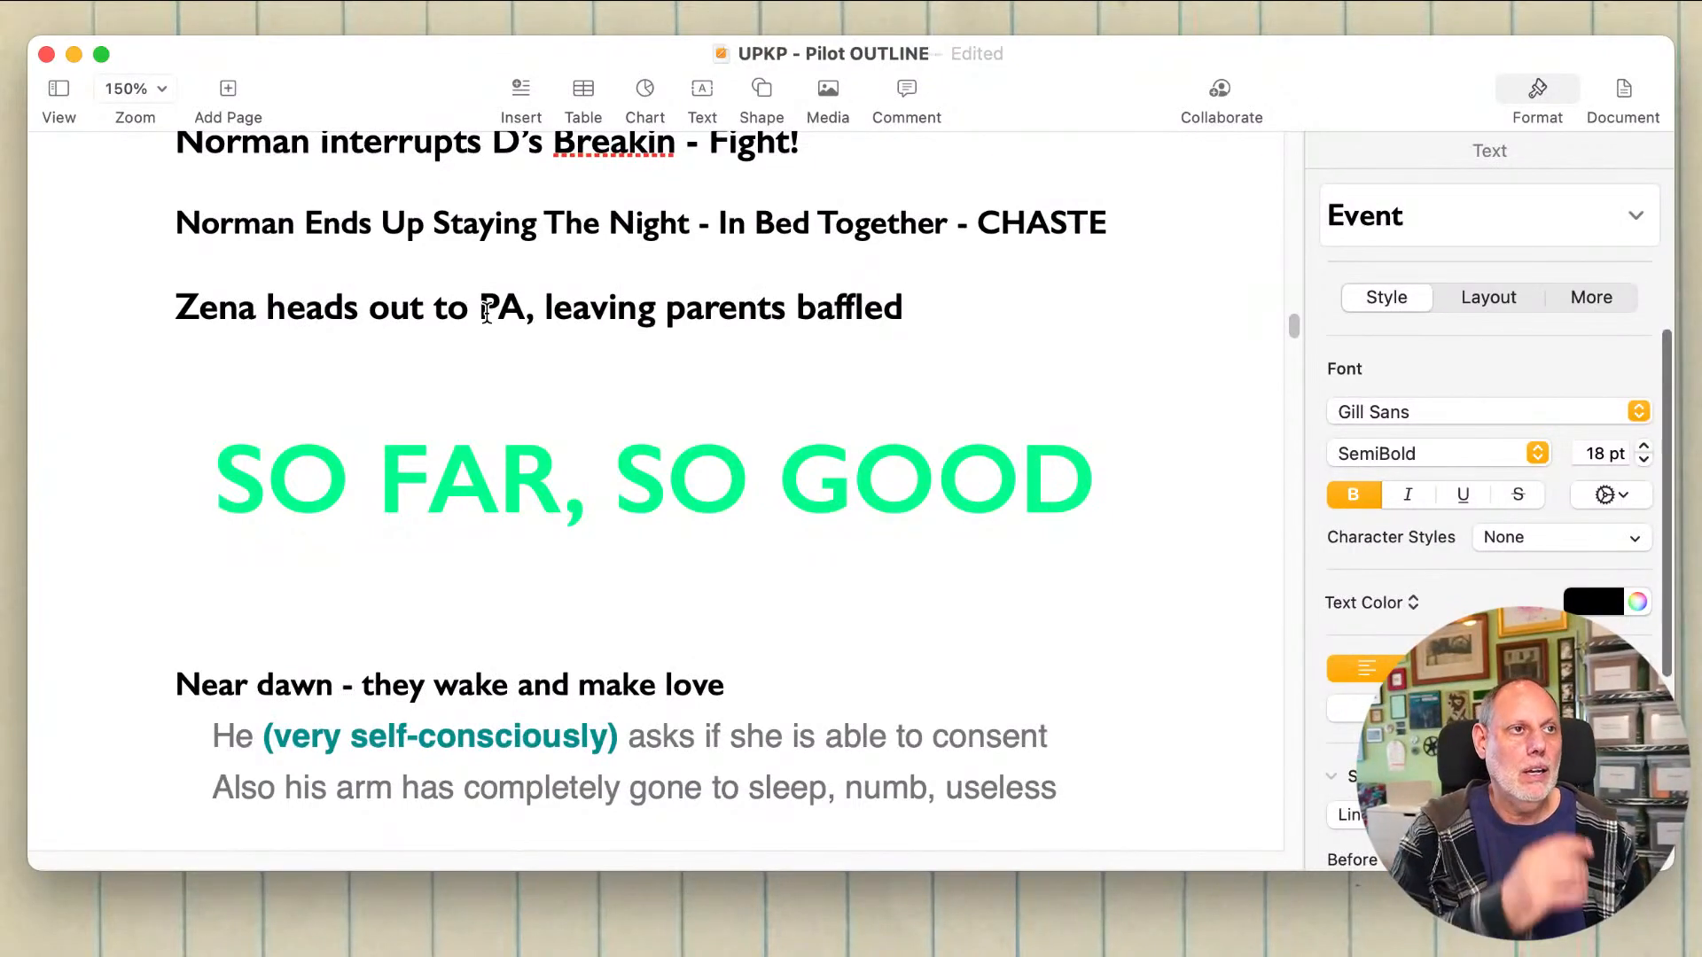
{"action": "key", "text": "super+s"}
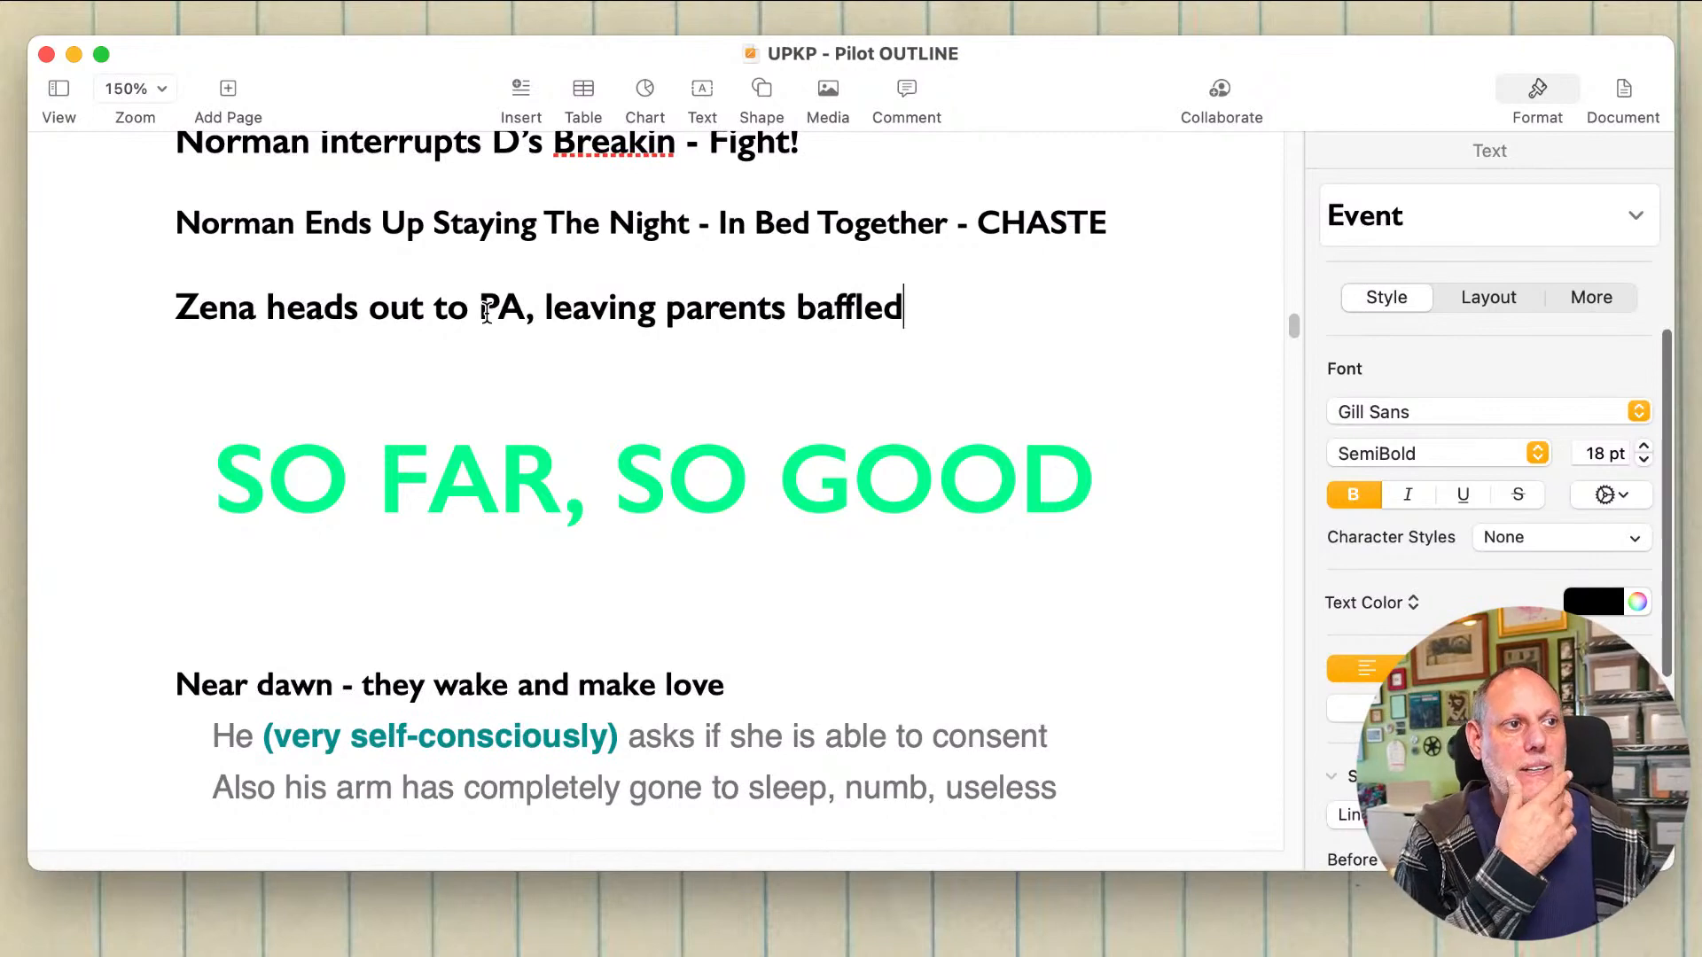
Step: Review the outline events below "SO FAR, SO GOOD" to identify the next scene to write
{"action": "left_click", "coordinate": [433, 593]}
{"action": "scroll", "coordinate": [448, 621], "scroll_direction": "down", "scroll_amount": 5}
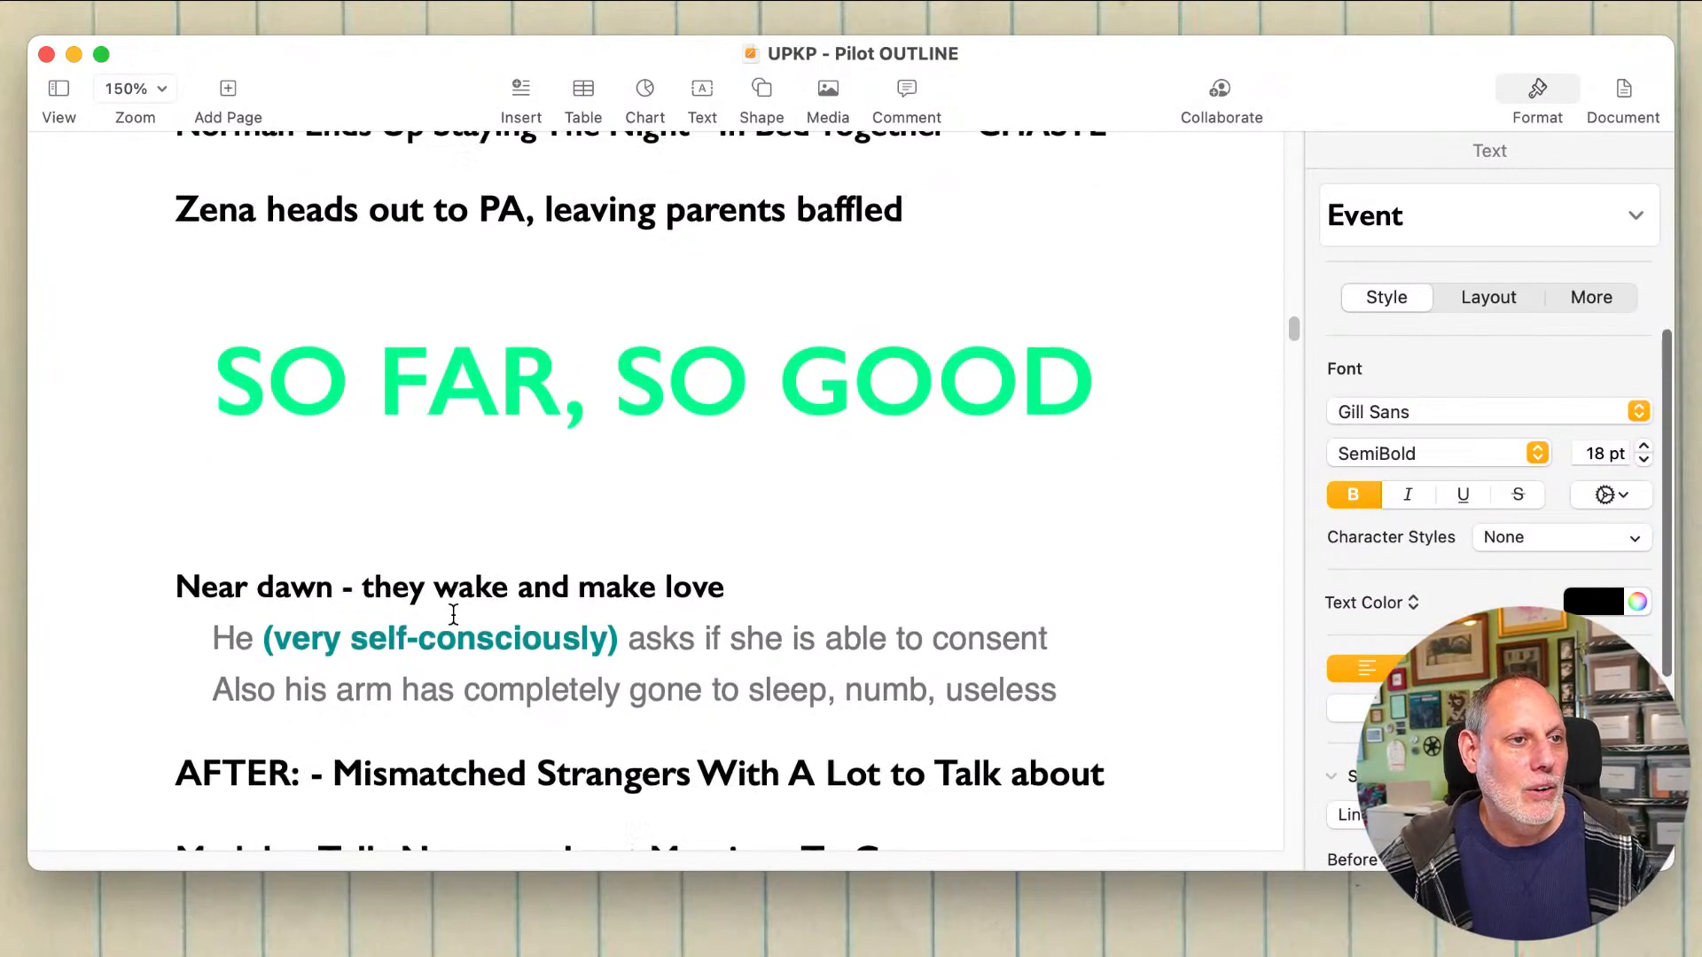
{"action": "left_click", "coordinate": [552, 460]}
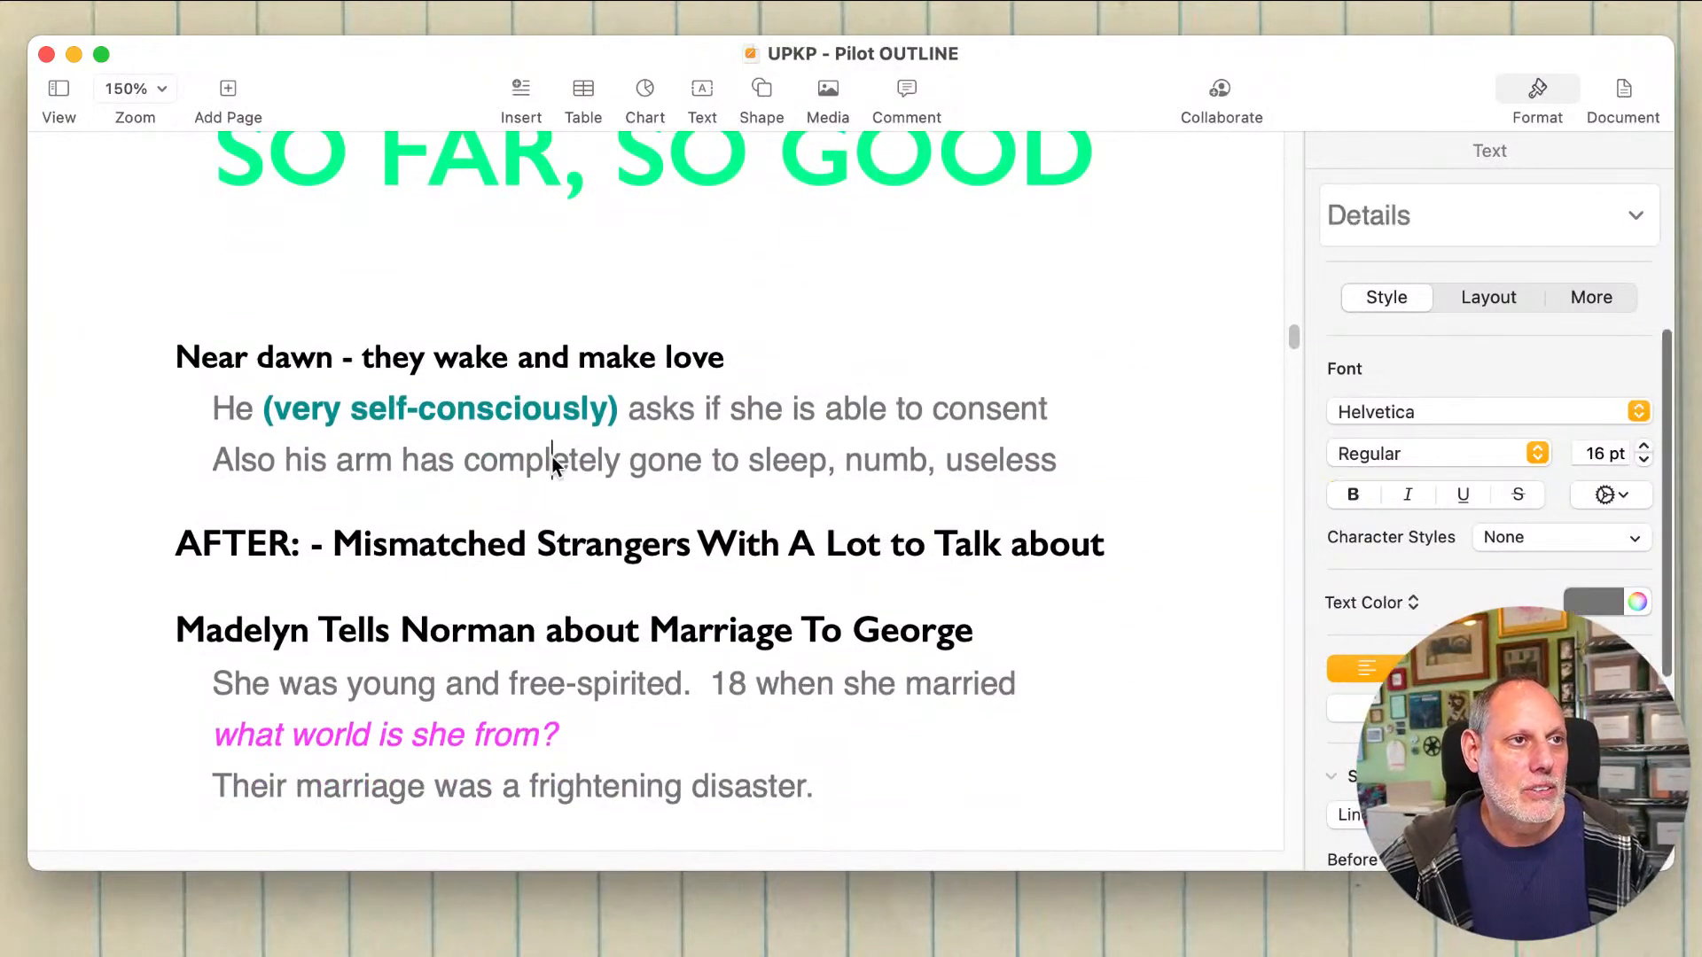
{"action": "left_click", "coordinate": [966, 546]}
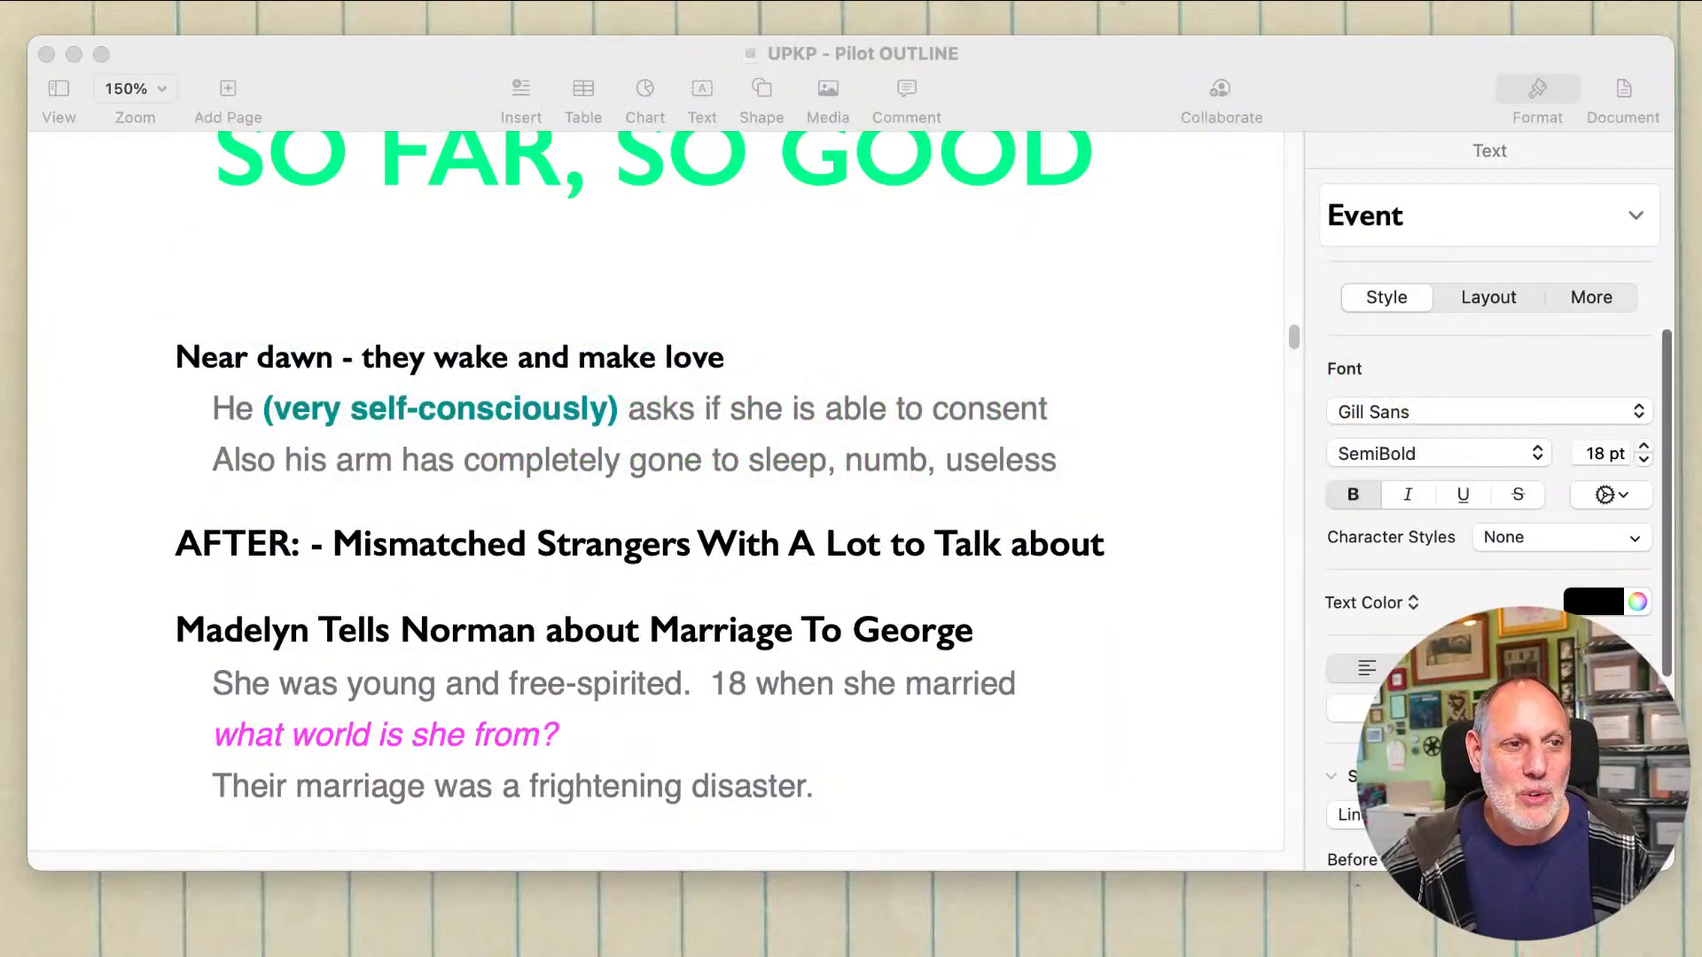
{"action": "left_click", "coordinate": [796, 536]}
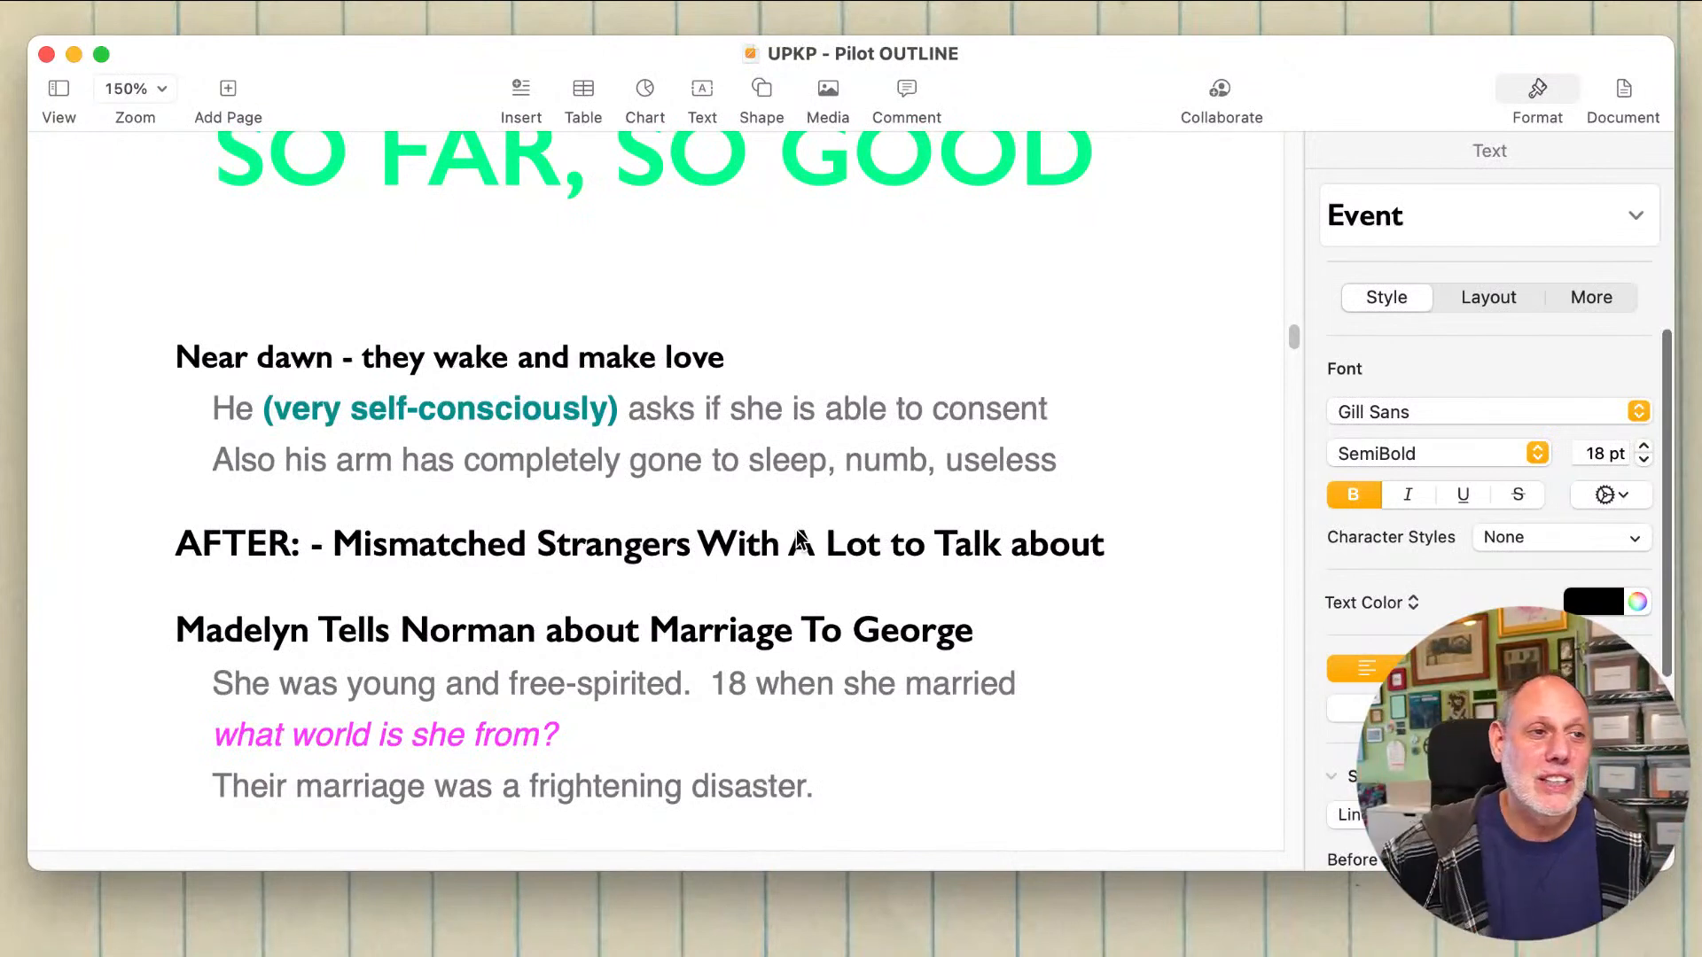
{"action": "left_click", "coordinate": [938, 517]}
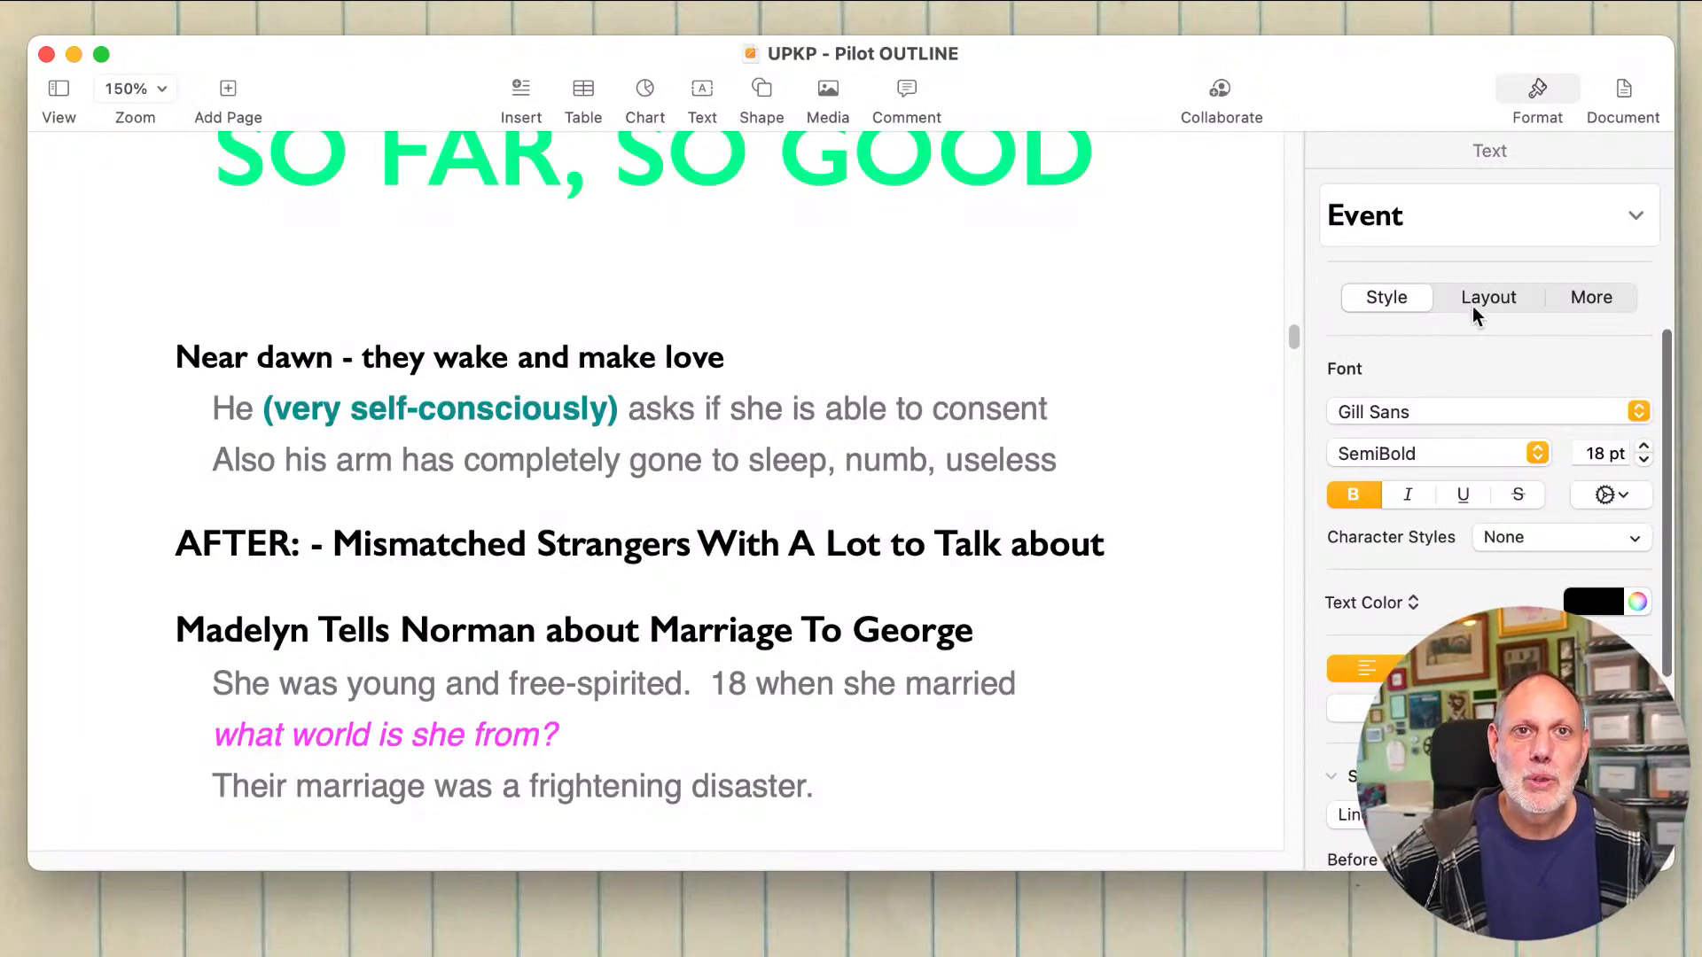
Step: Switch to the UPKP script in Final Draft and begin a new line below Zena's Dad's final dialogue
{"action": "key", "text": "super+Tab"}
{"action": "left_click", "coordinate": [1042, 397]}
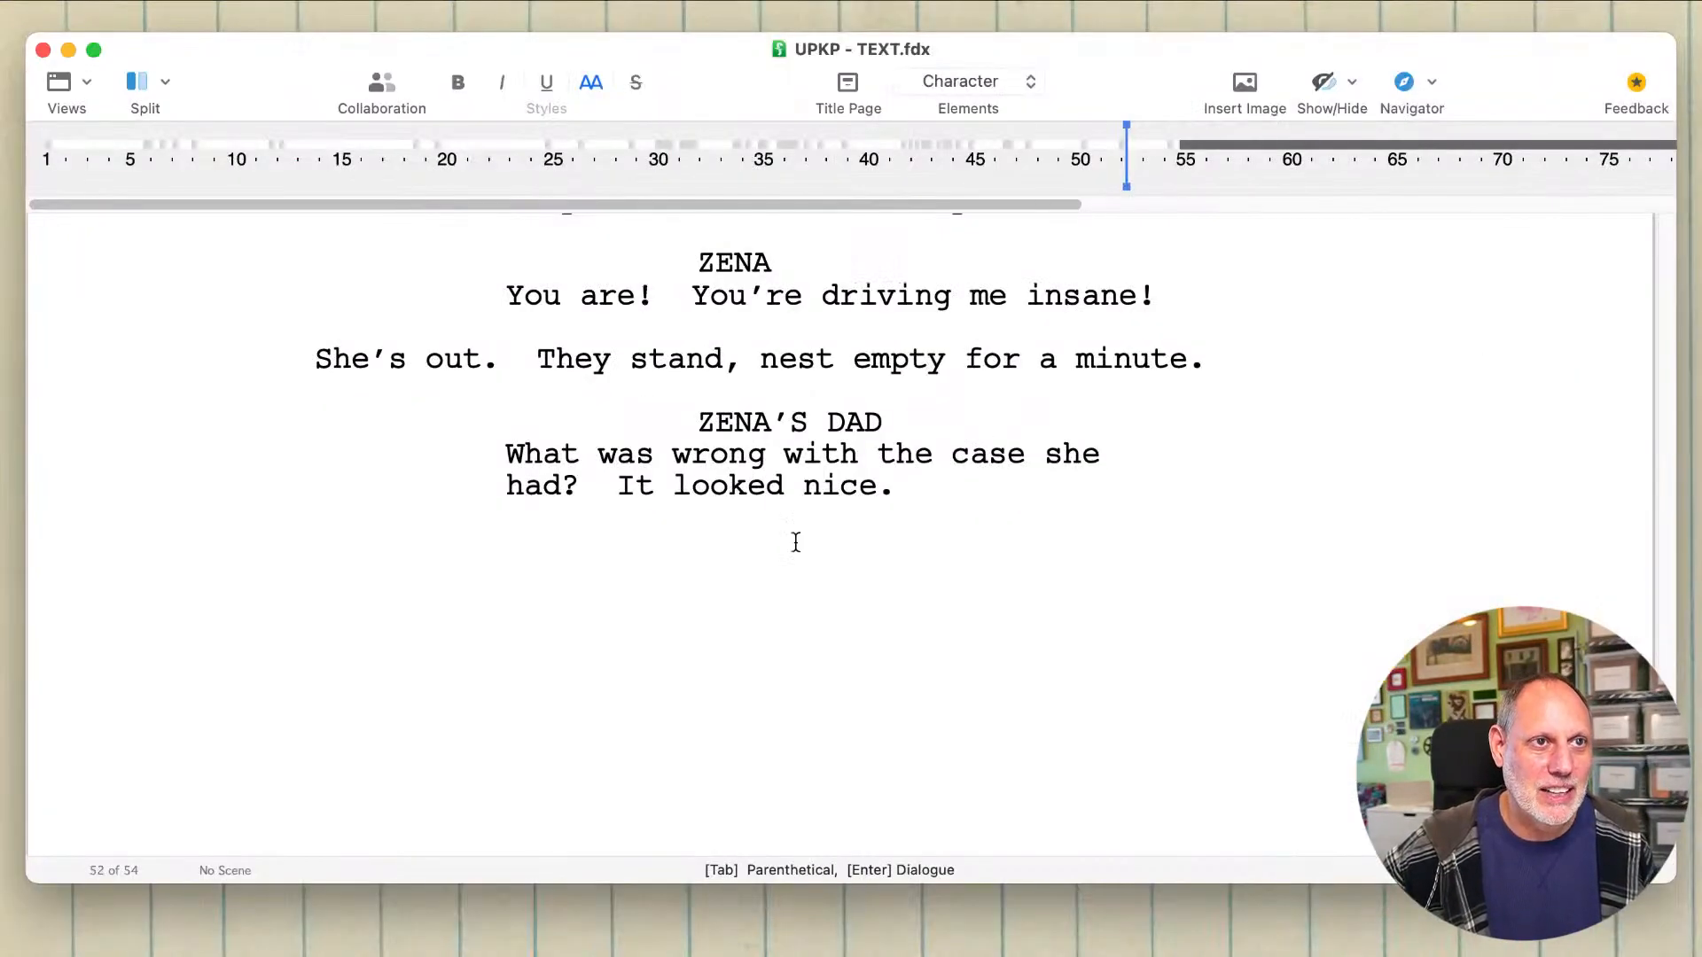
{"action": "left_click", "coordinate": [795, 541]}
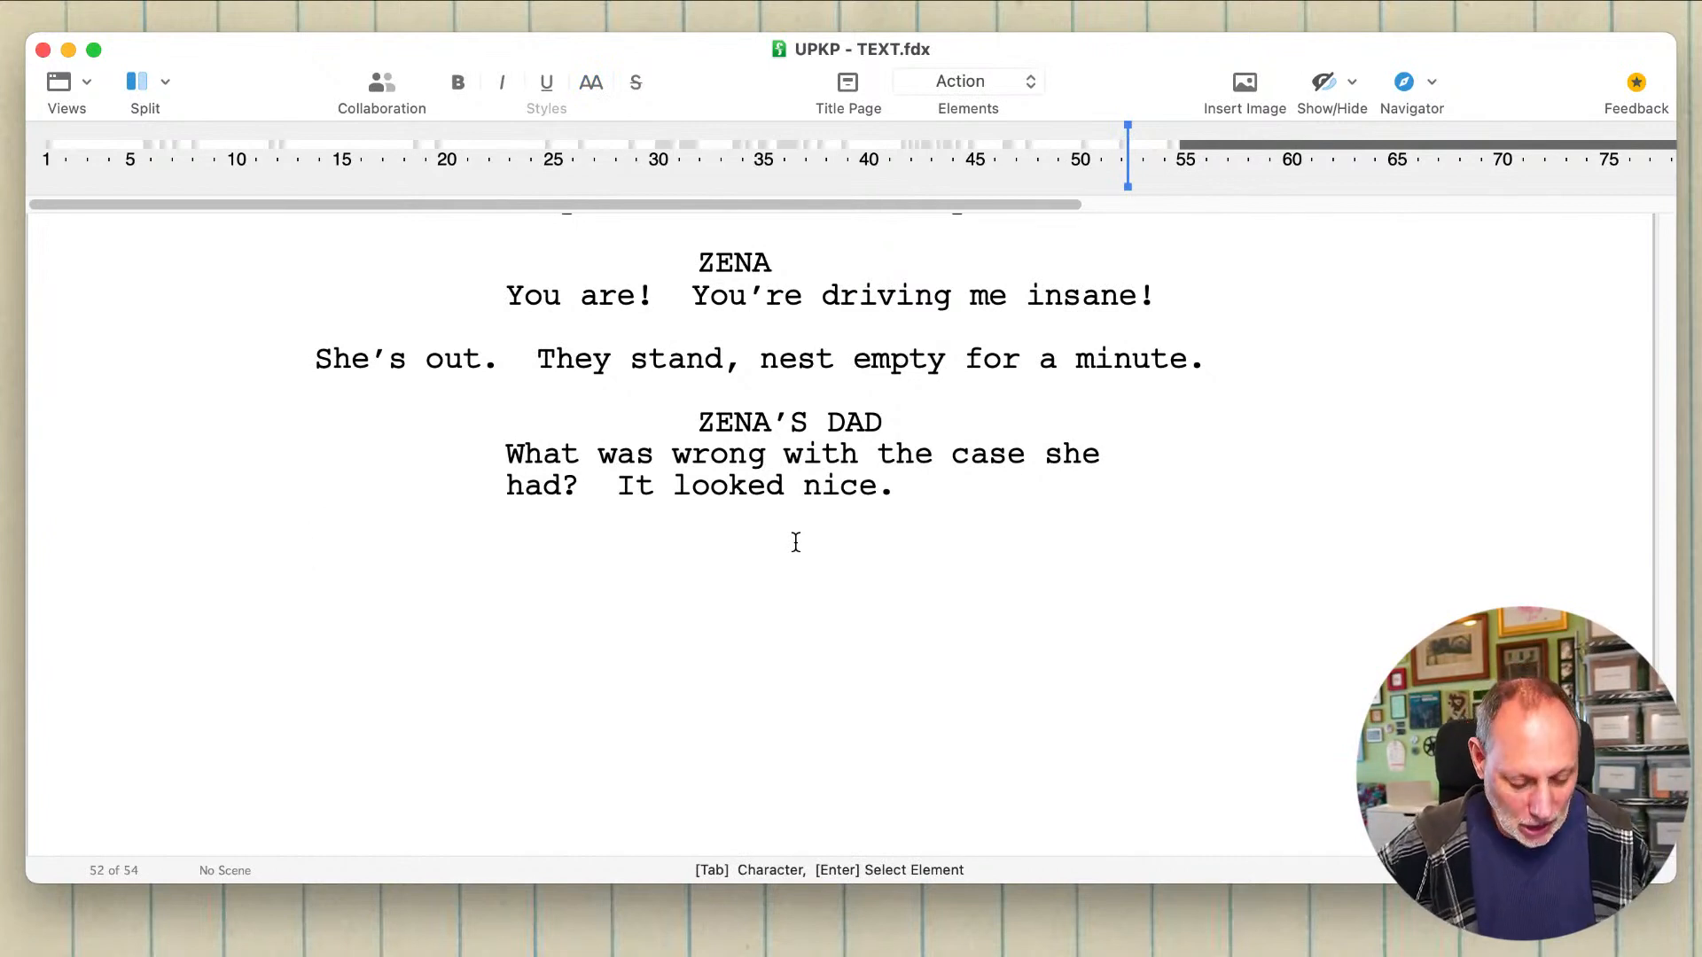
Step: Start an interior scene heading and set its location to the existing "GEORGE'S HOUSE - BEDROOM"
{"action": "type", "text": "Int. "}
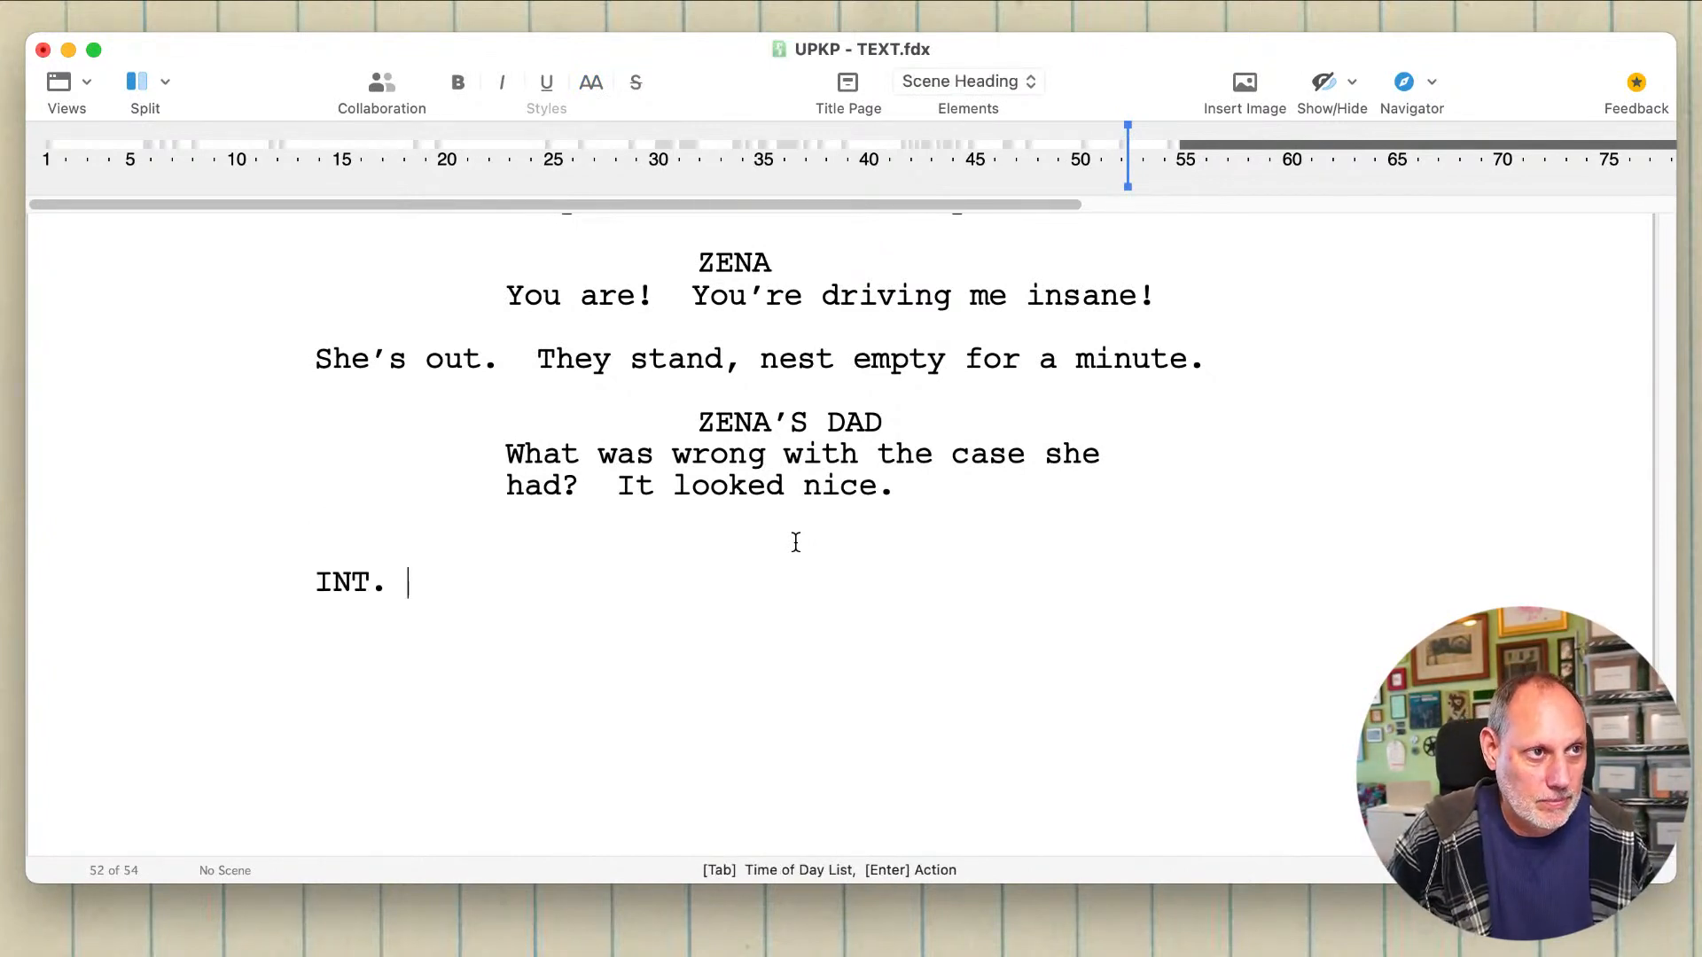
{"action": "type", "text": "GE"}
{"action": "key", "text": "Down"}
{"action": "key", "text": "Down"}
{"action": "key", "text": "Down"}
{"action": "key", "text": "Down"}
{"action": "key", "text": "Down"}
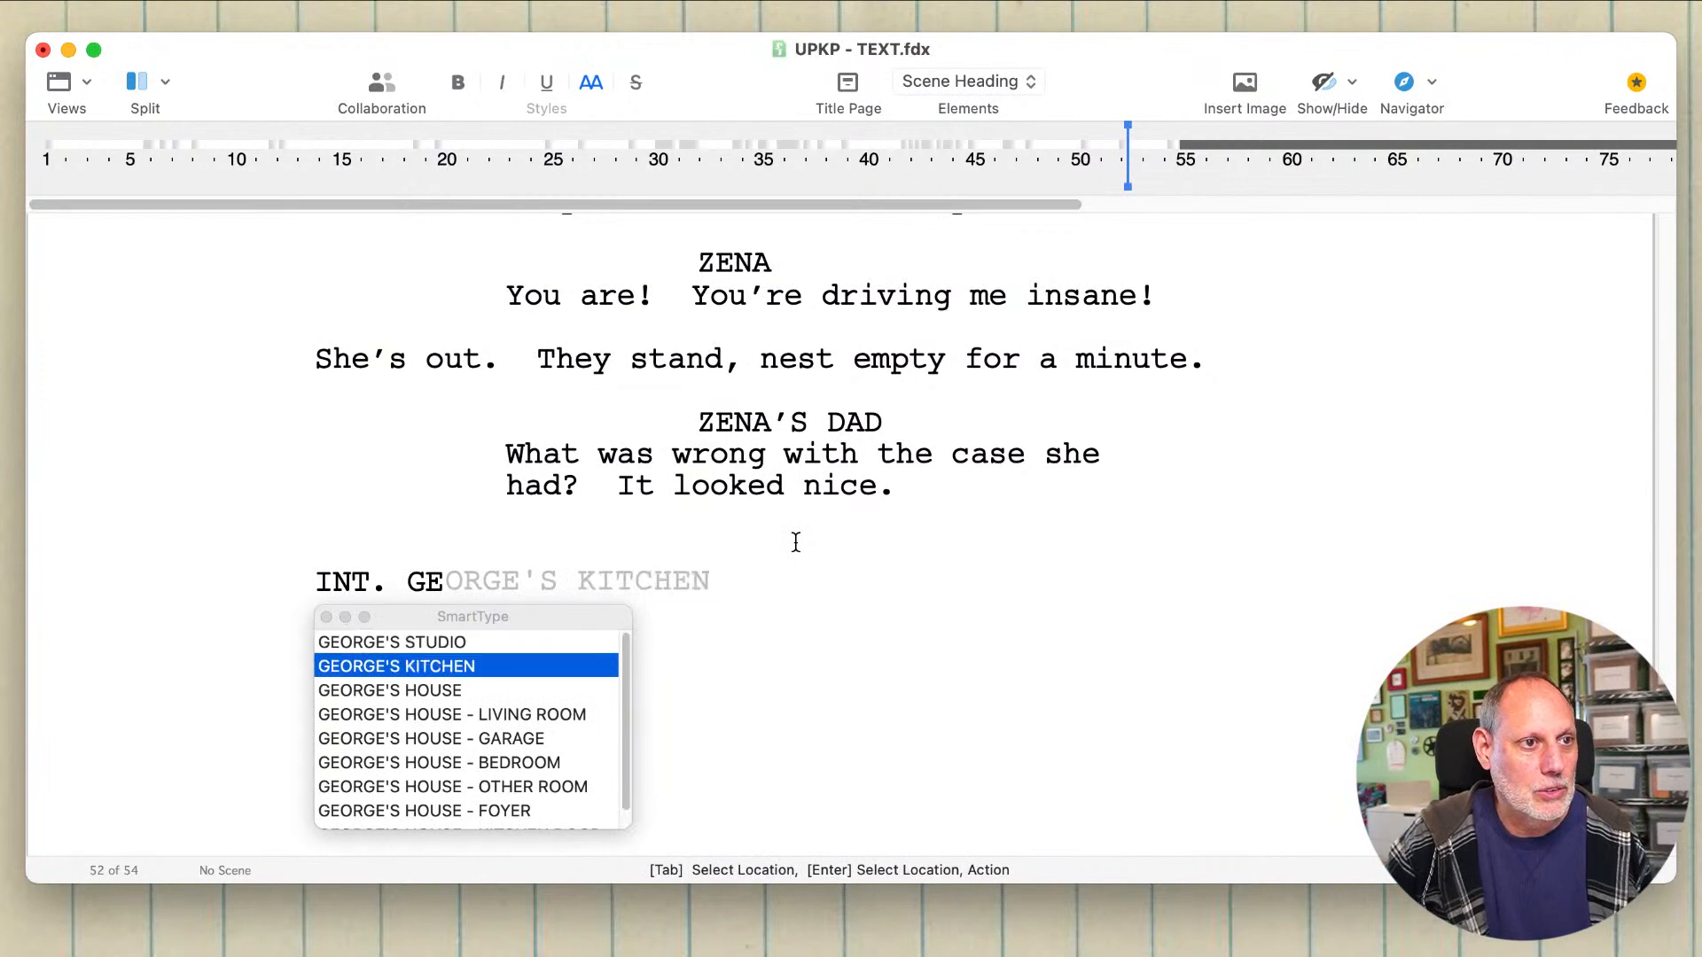
{"action": "key", "text": "Return"}
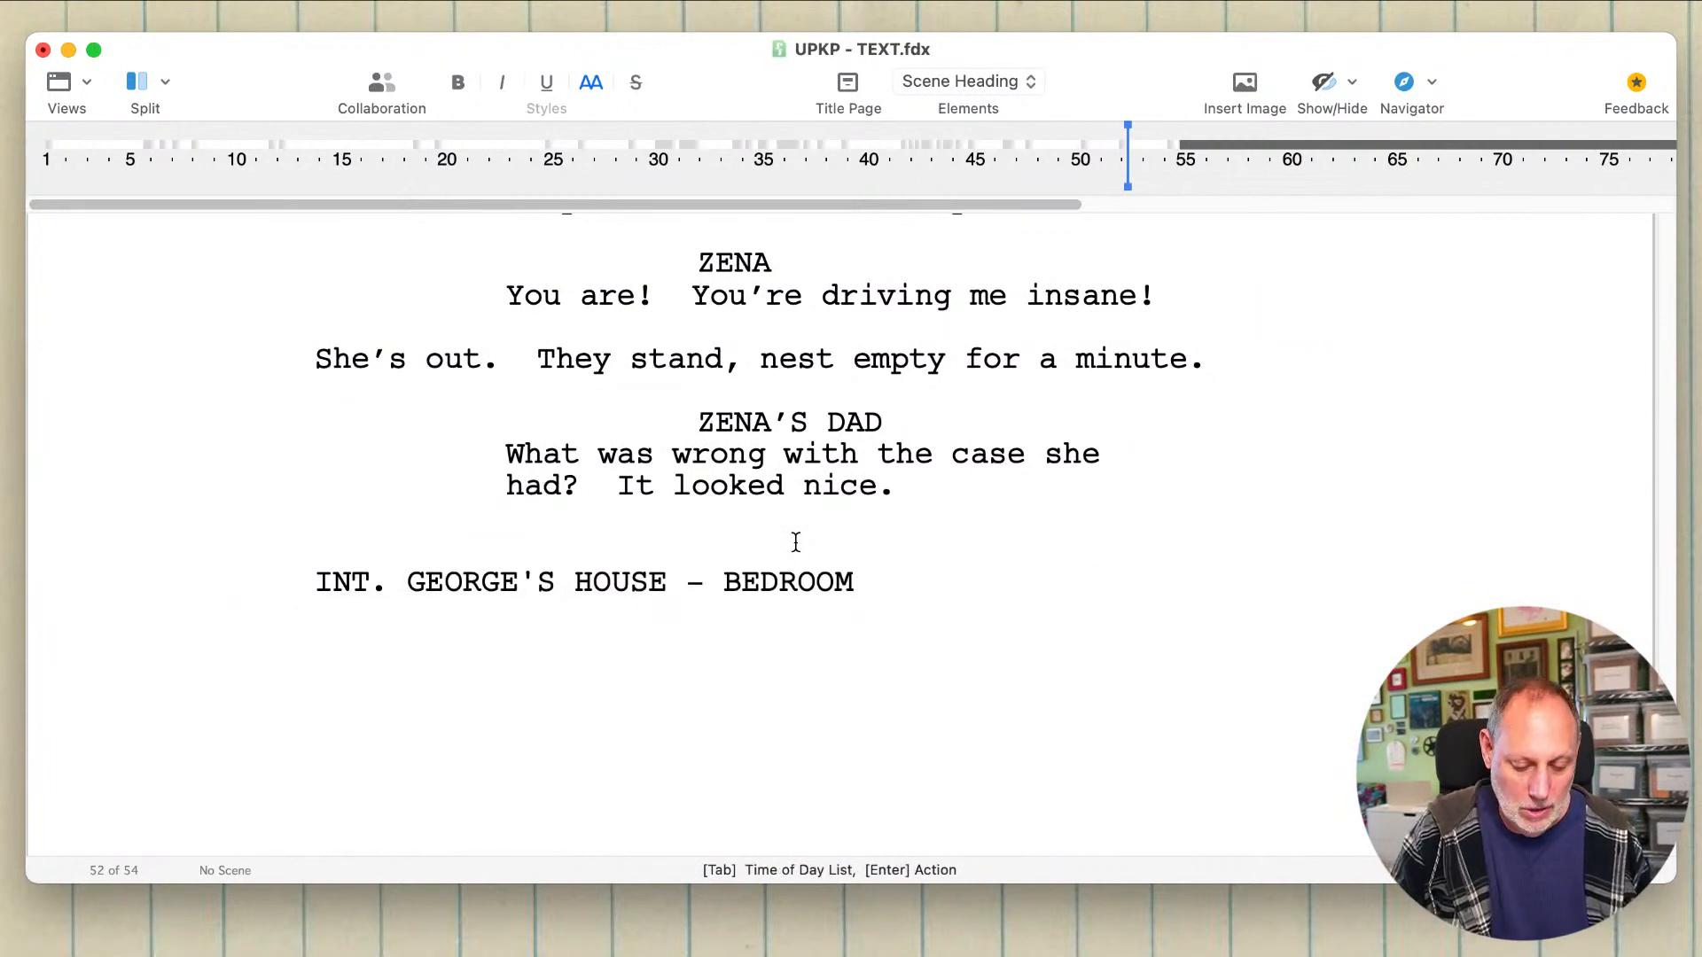
Step: Complete the bedroom scene heading with the time of day "NEAR DAWN"
{"action": "type", "text": "-"}
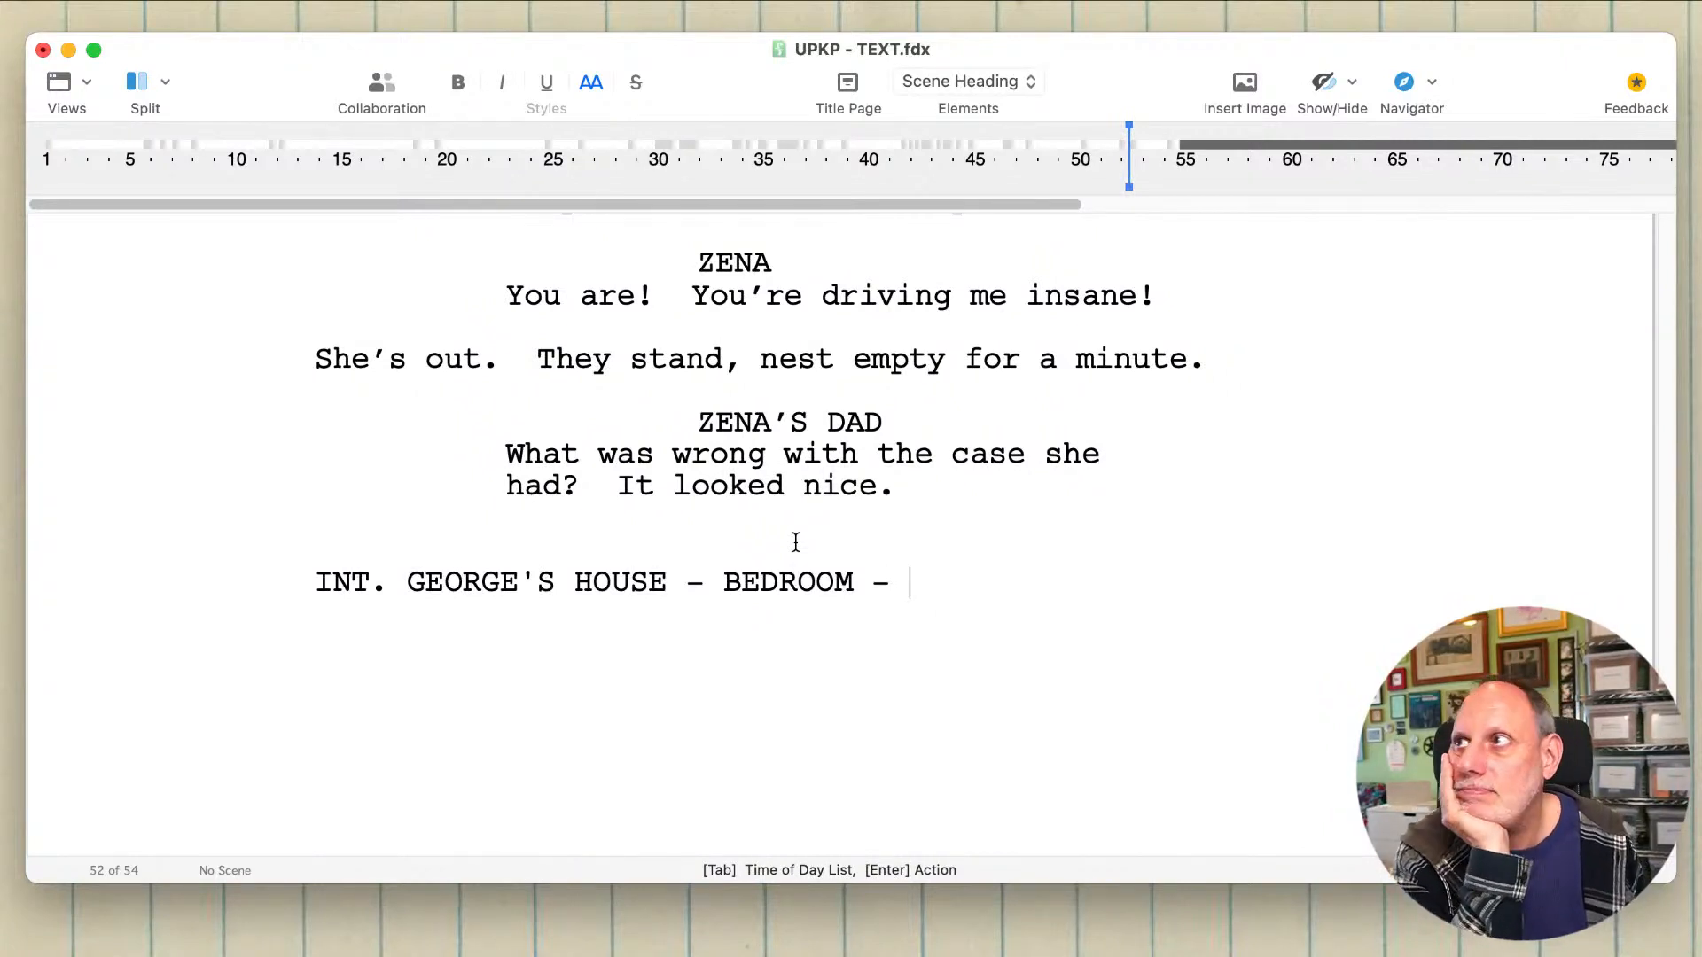
{"action": "type", "text": "NE"}
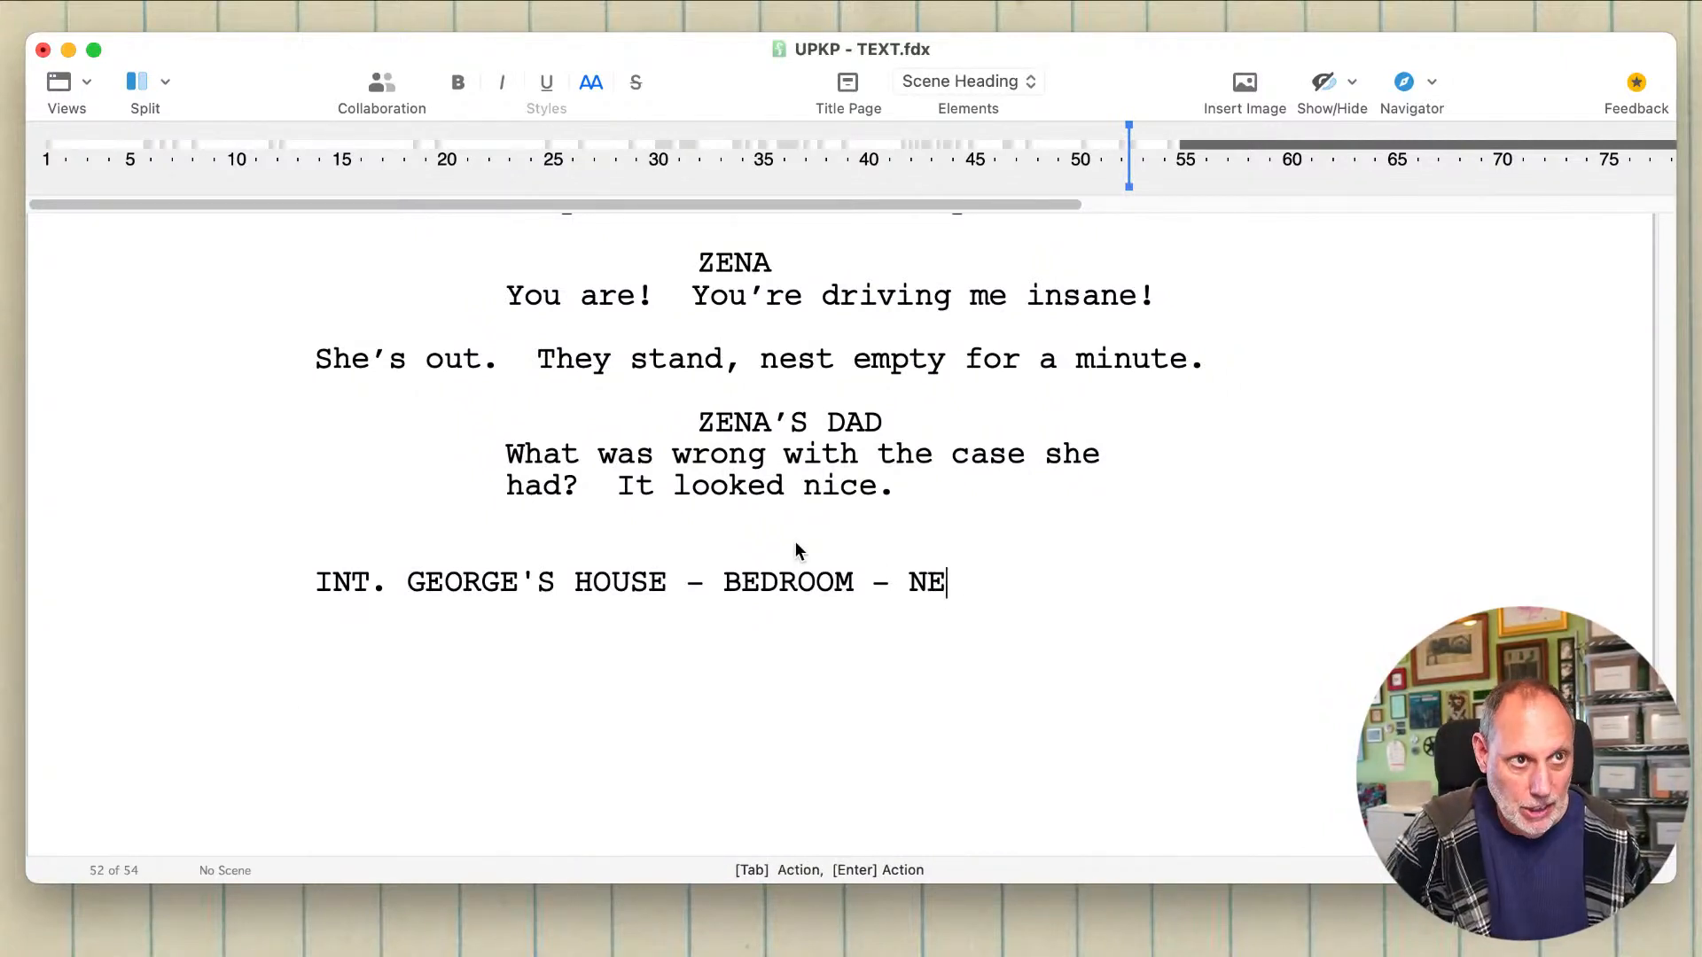
{"action": "type", "text": "AR DAWBN"}
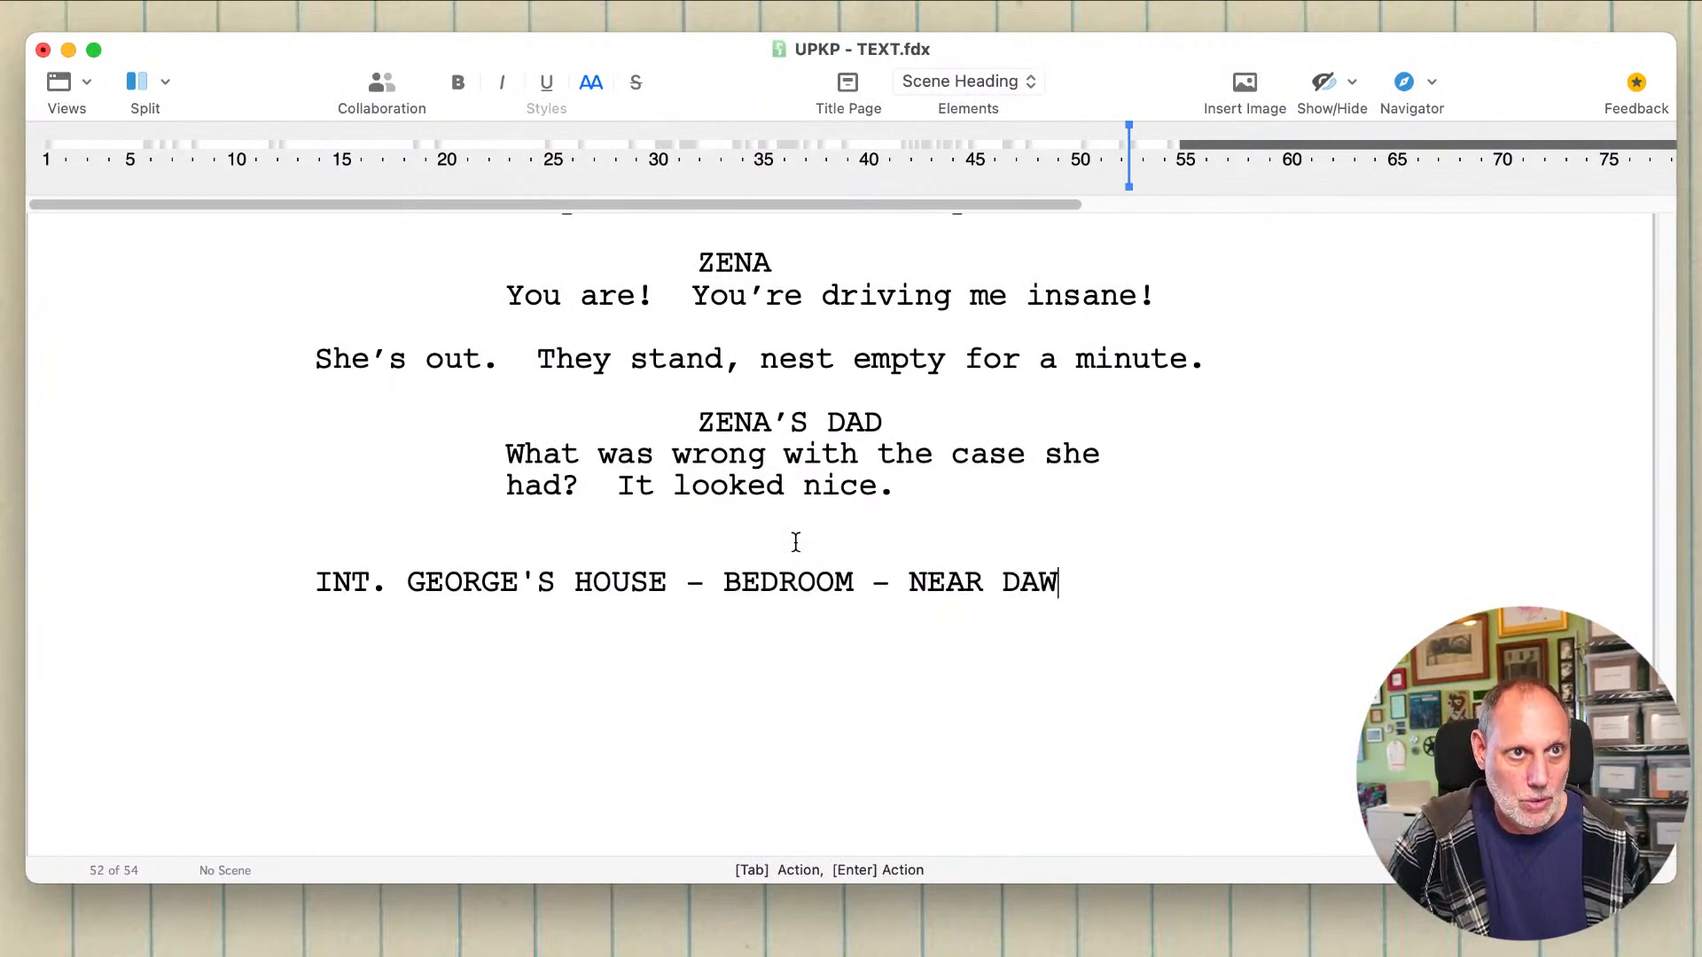
{"action": "key", "text": "BackSpace"}
{"action": "key", "text": "BackSpace"}
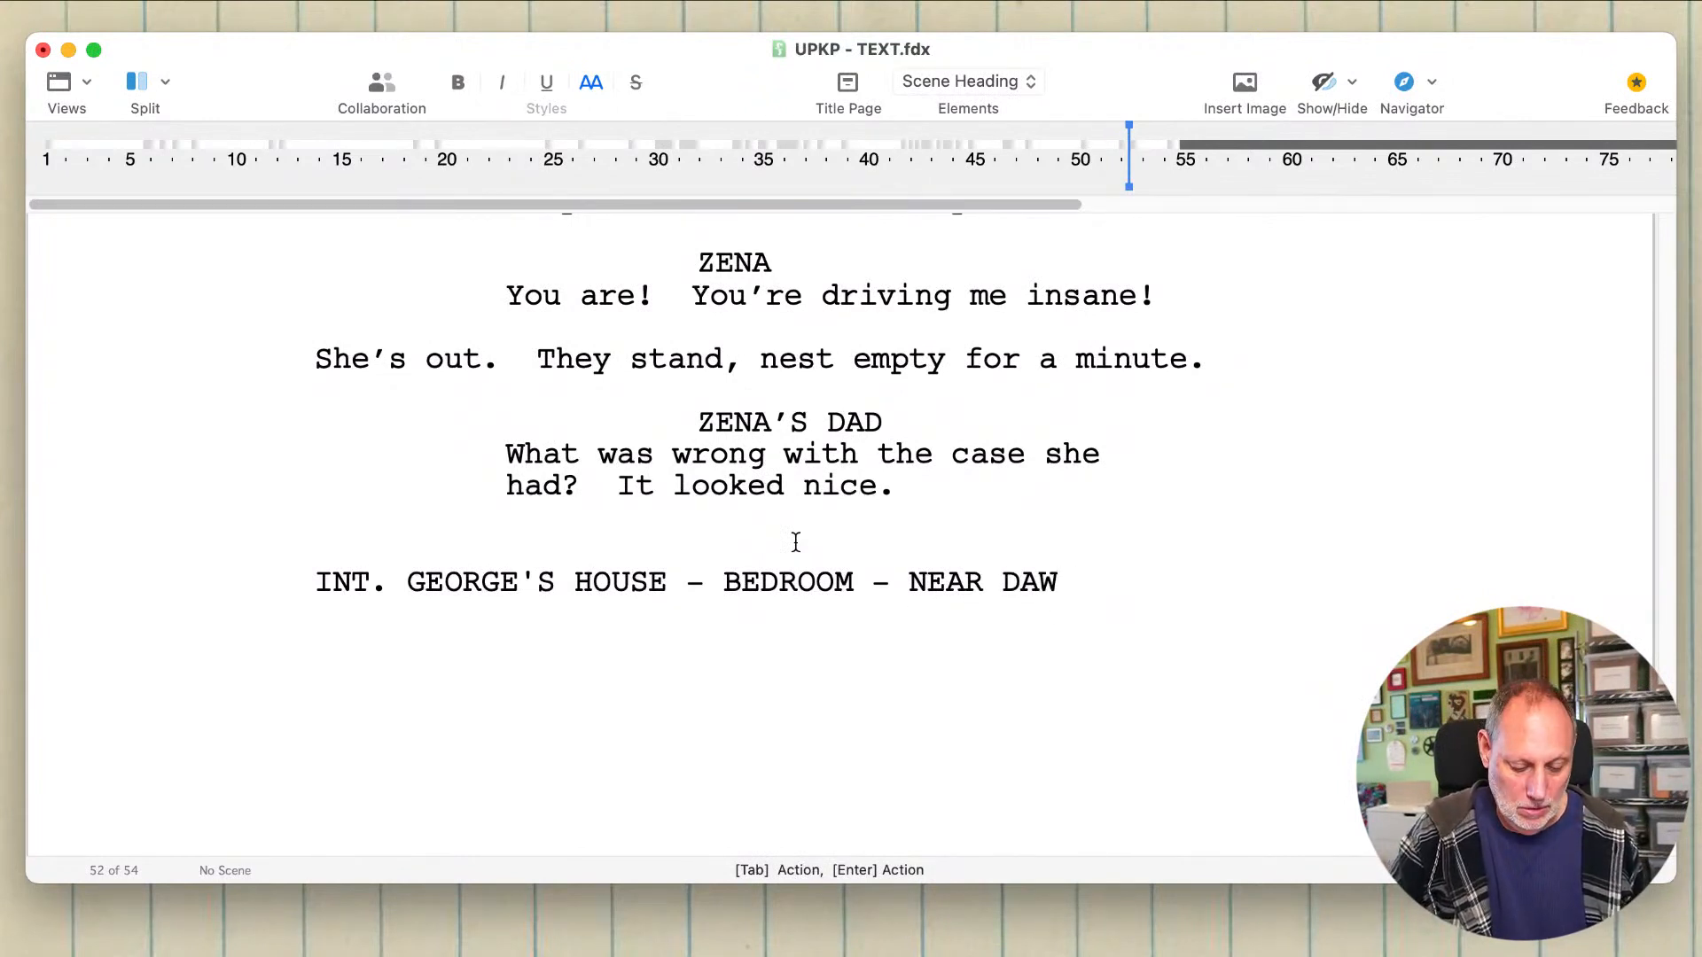
{"action": "type", "text": "N"}
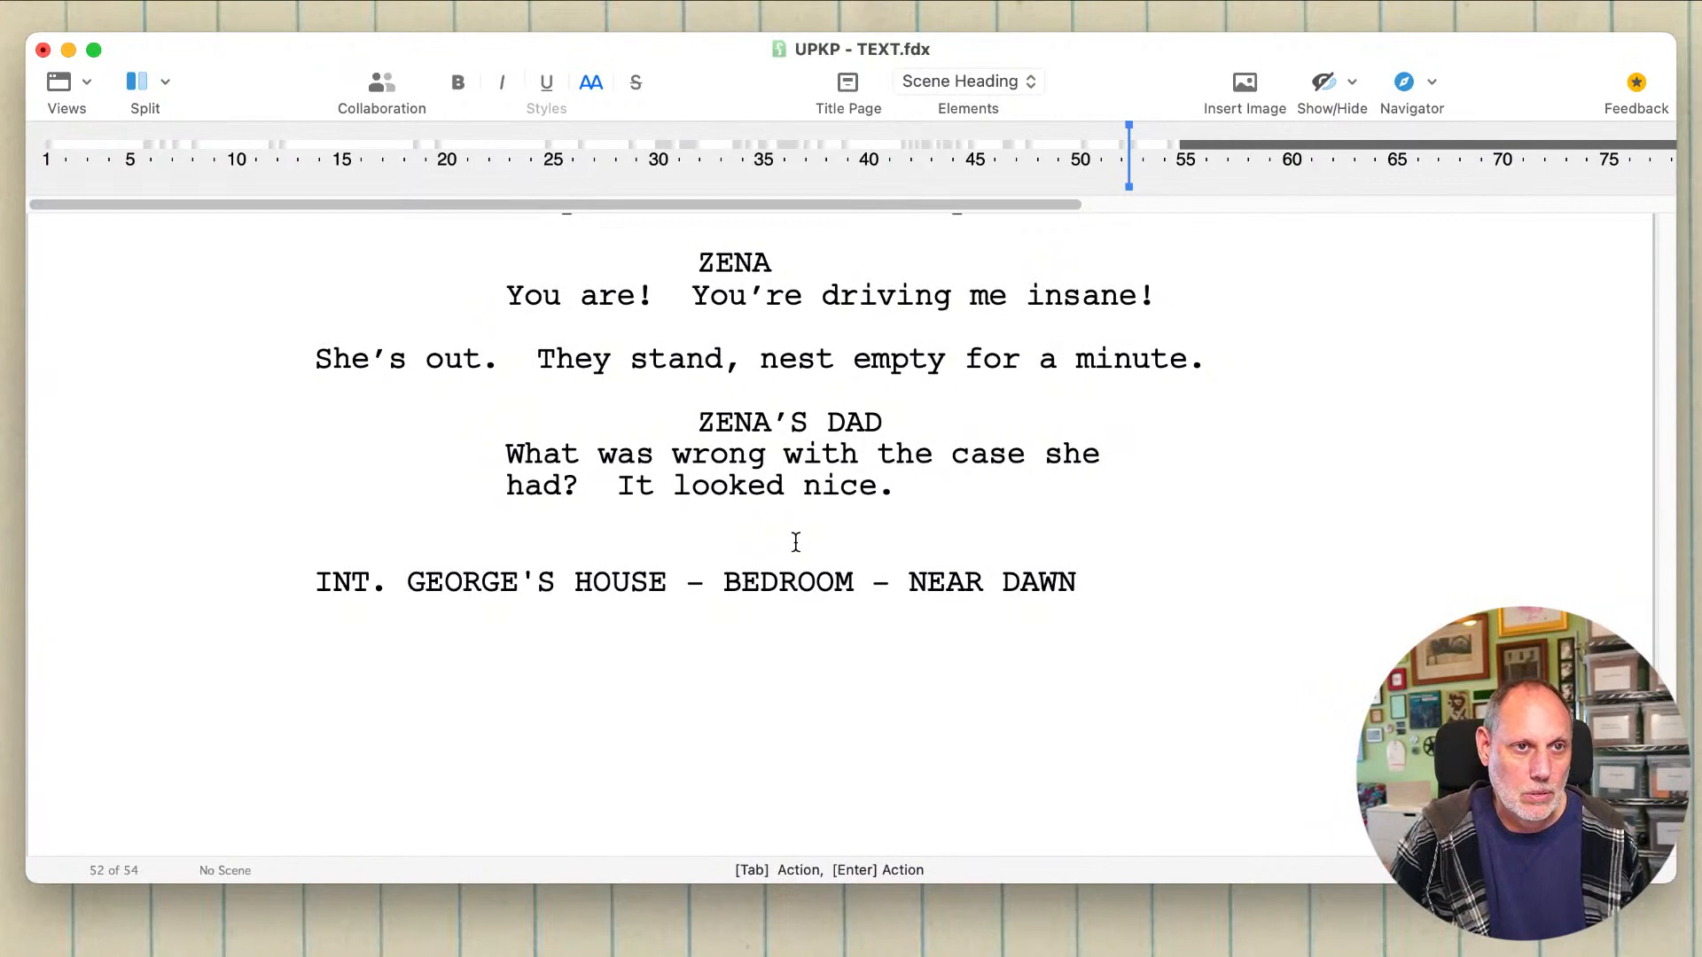
{"action": "key", "text": "Return"}
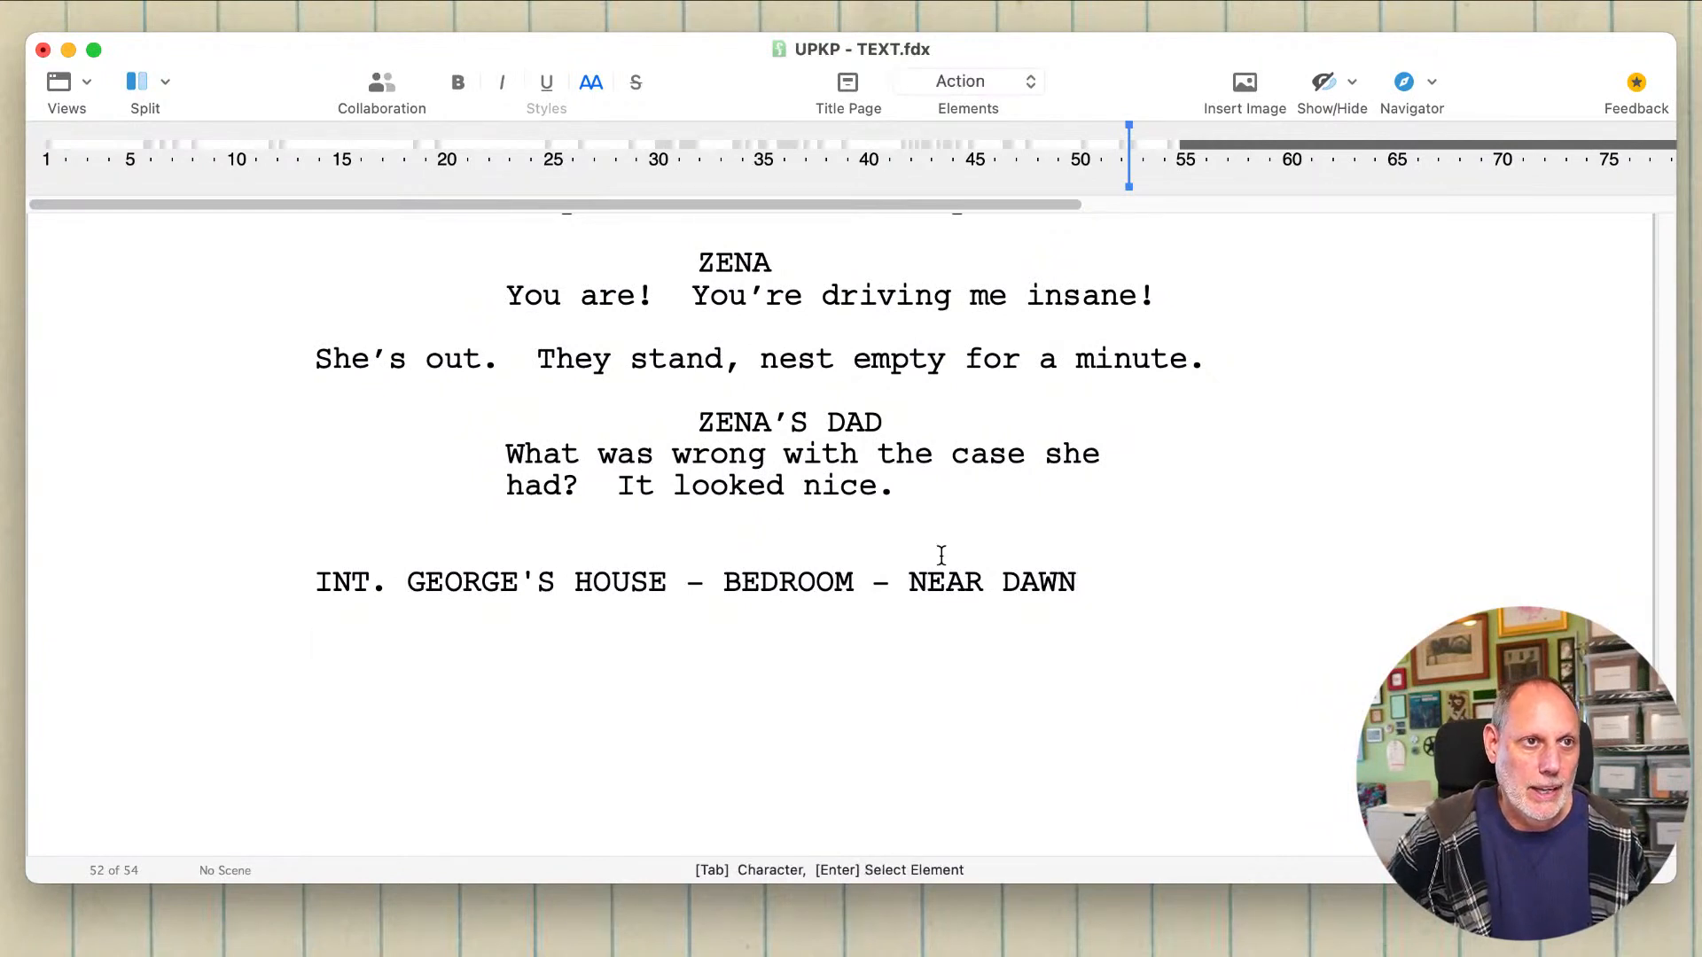
{"action": "left_click", "coordinate": [1140, 593]}
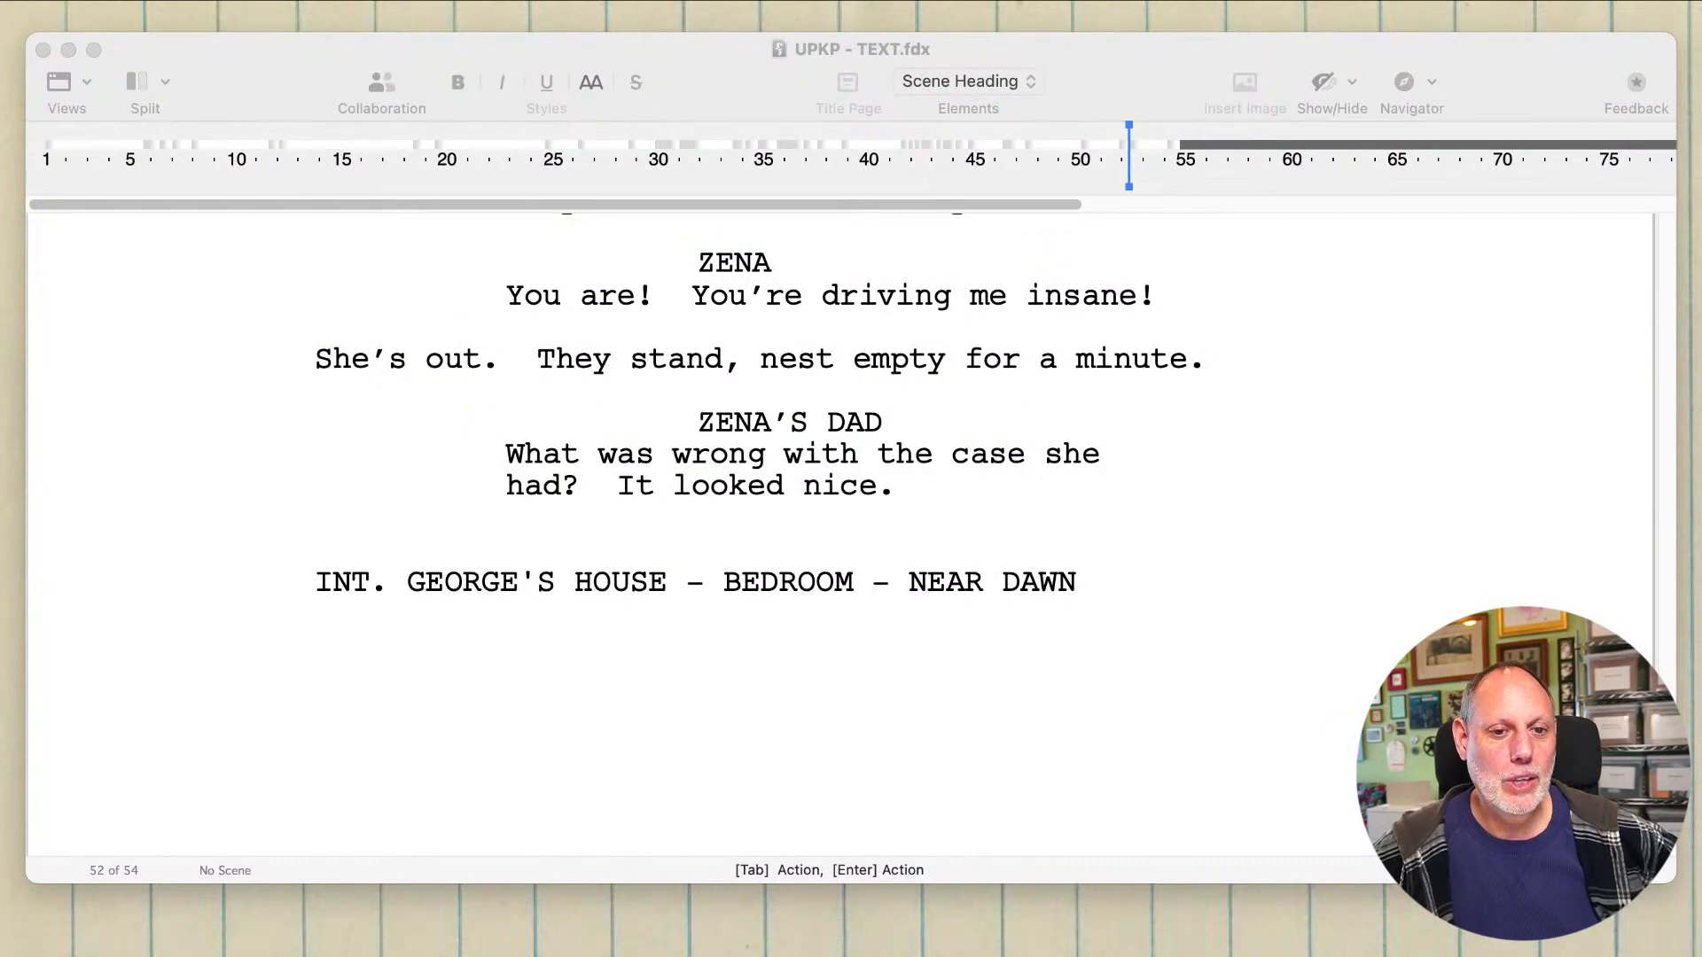
{"action": "left_click", "coordinate": [955, 677]}
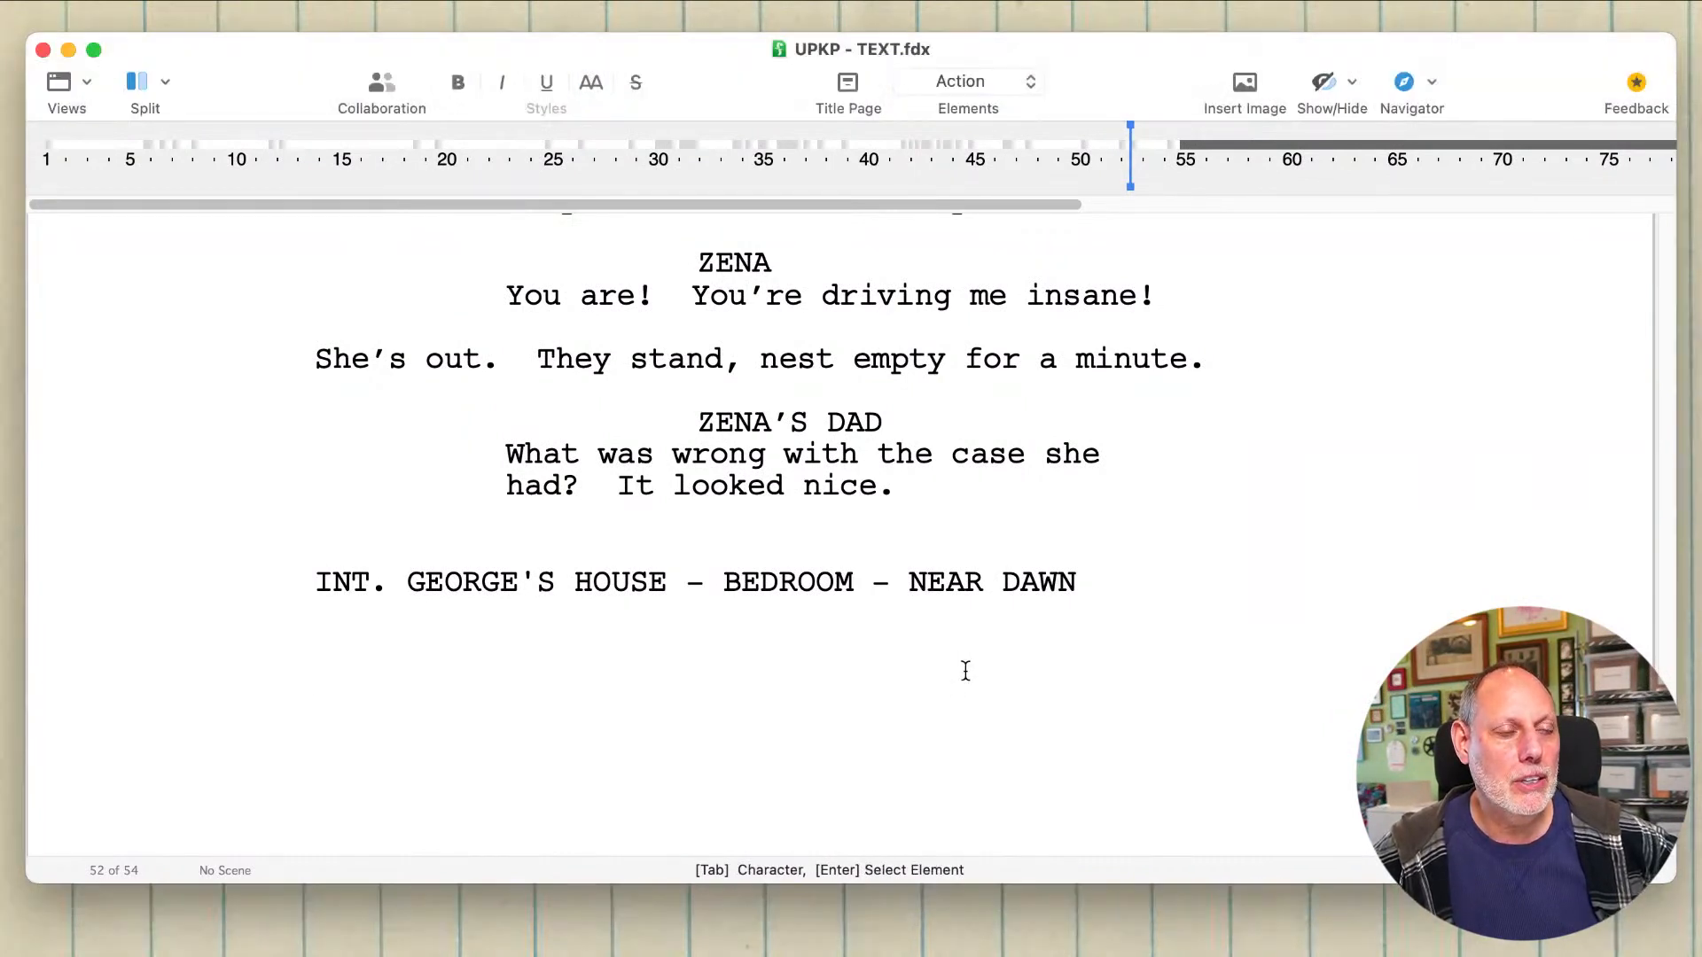
{"action": "left_click", "coordinate": [897, 610]}
{"action": "left_click", "coordinate": [1060, 570]}
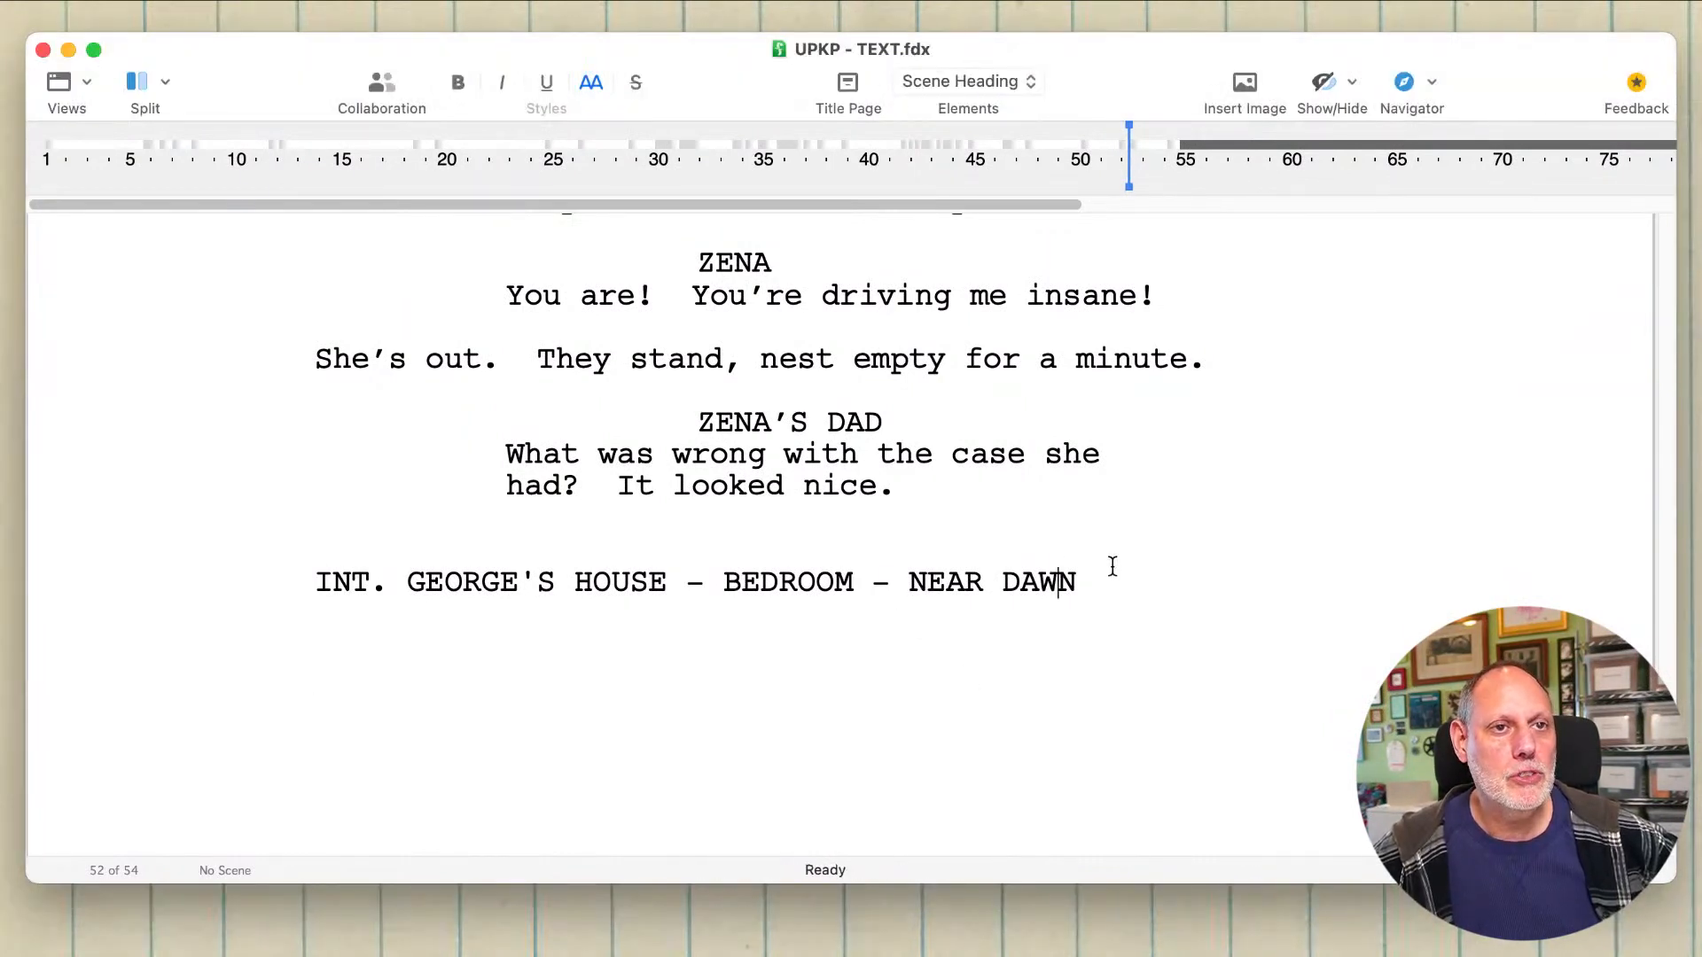
{"action": "double_click", "coordinate": [1111, 567]}
{"action": "left_click", "coordinate": [1111, 566]}
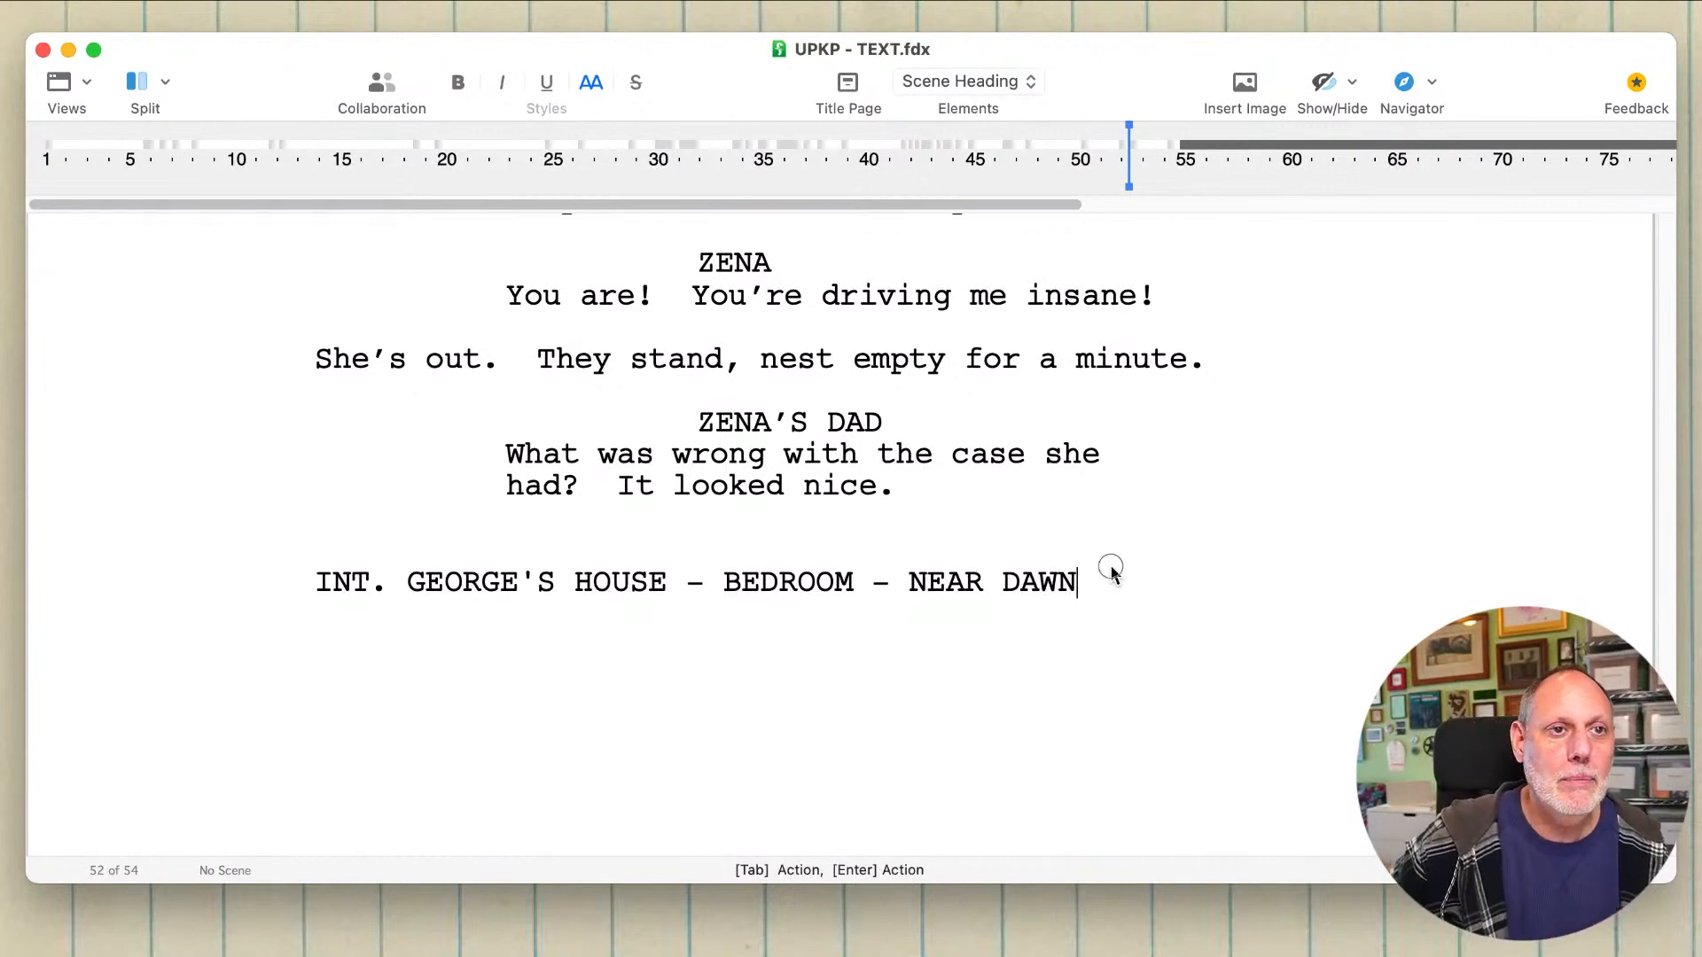
Step: Replace the interior bedroom heading with the scene heading "EXT. GEORGE'S HOUSE - NEAR DAWN"
{"action": "left_click_drag", "start_coordinate": [1110, 572], "coordinate": [339, 587]}
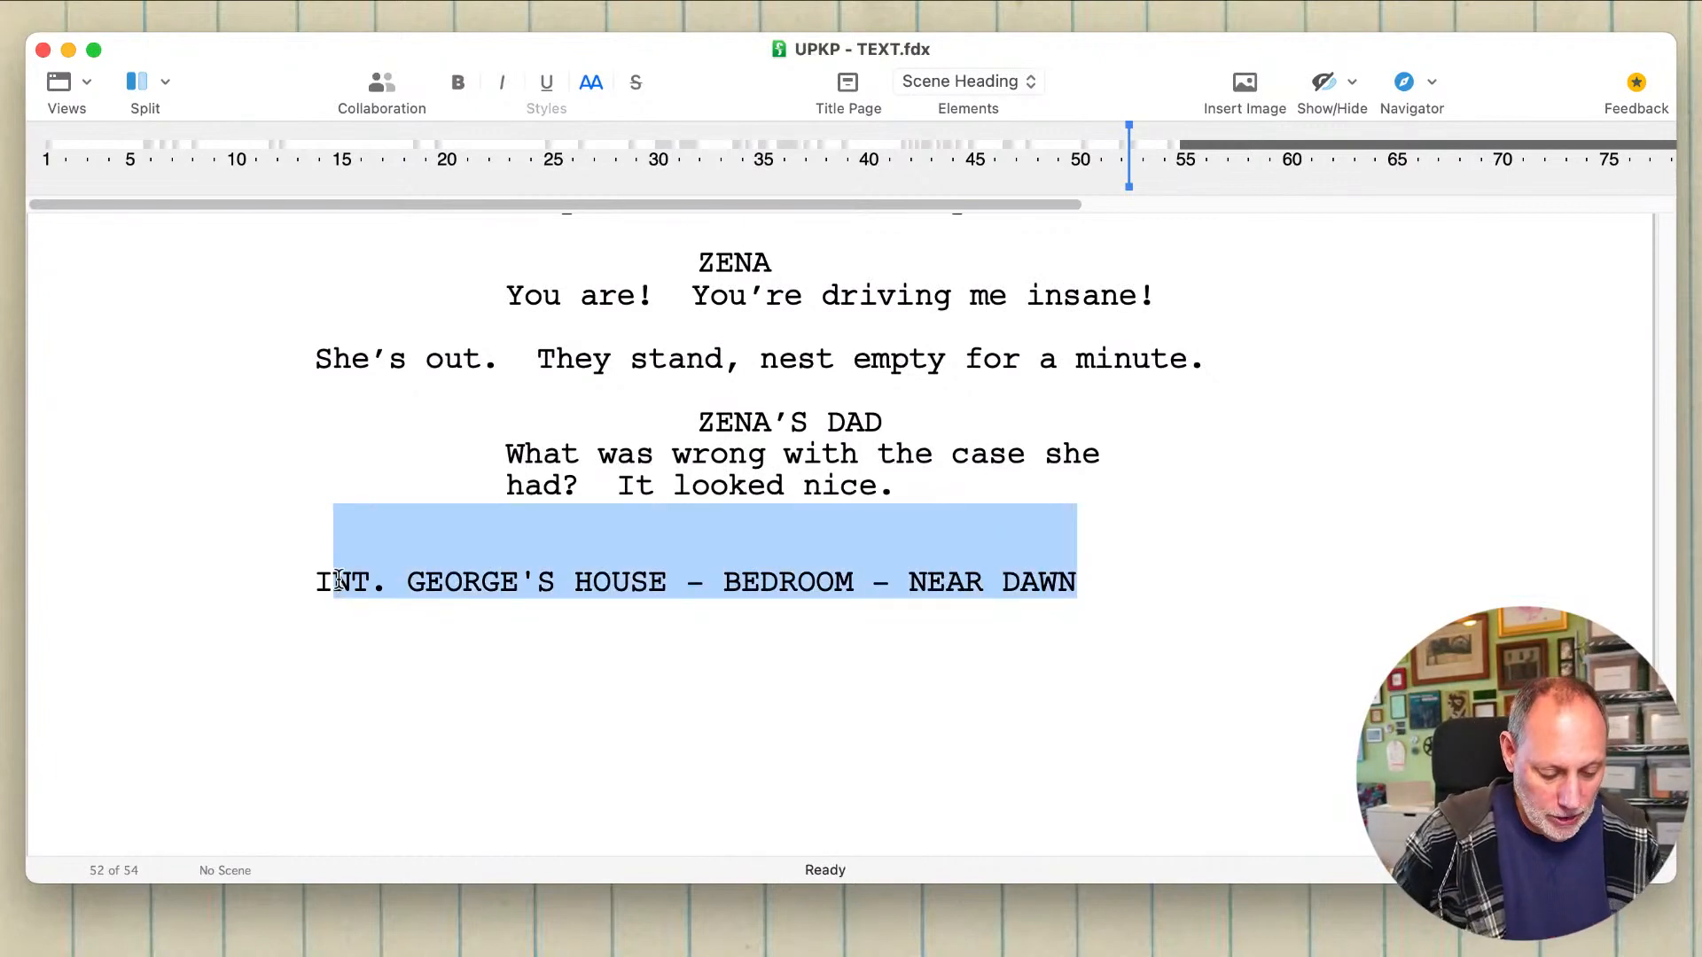
{"action": "key", "text": "BackSpace"}
{"action": "key", "text": "BackSpace"}
{"action": "type", "text": "EXT."}
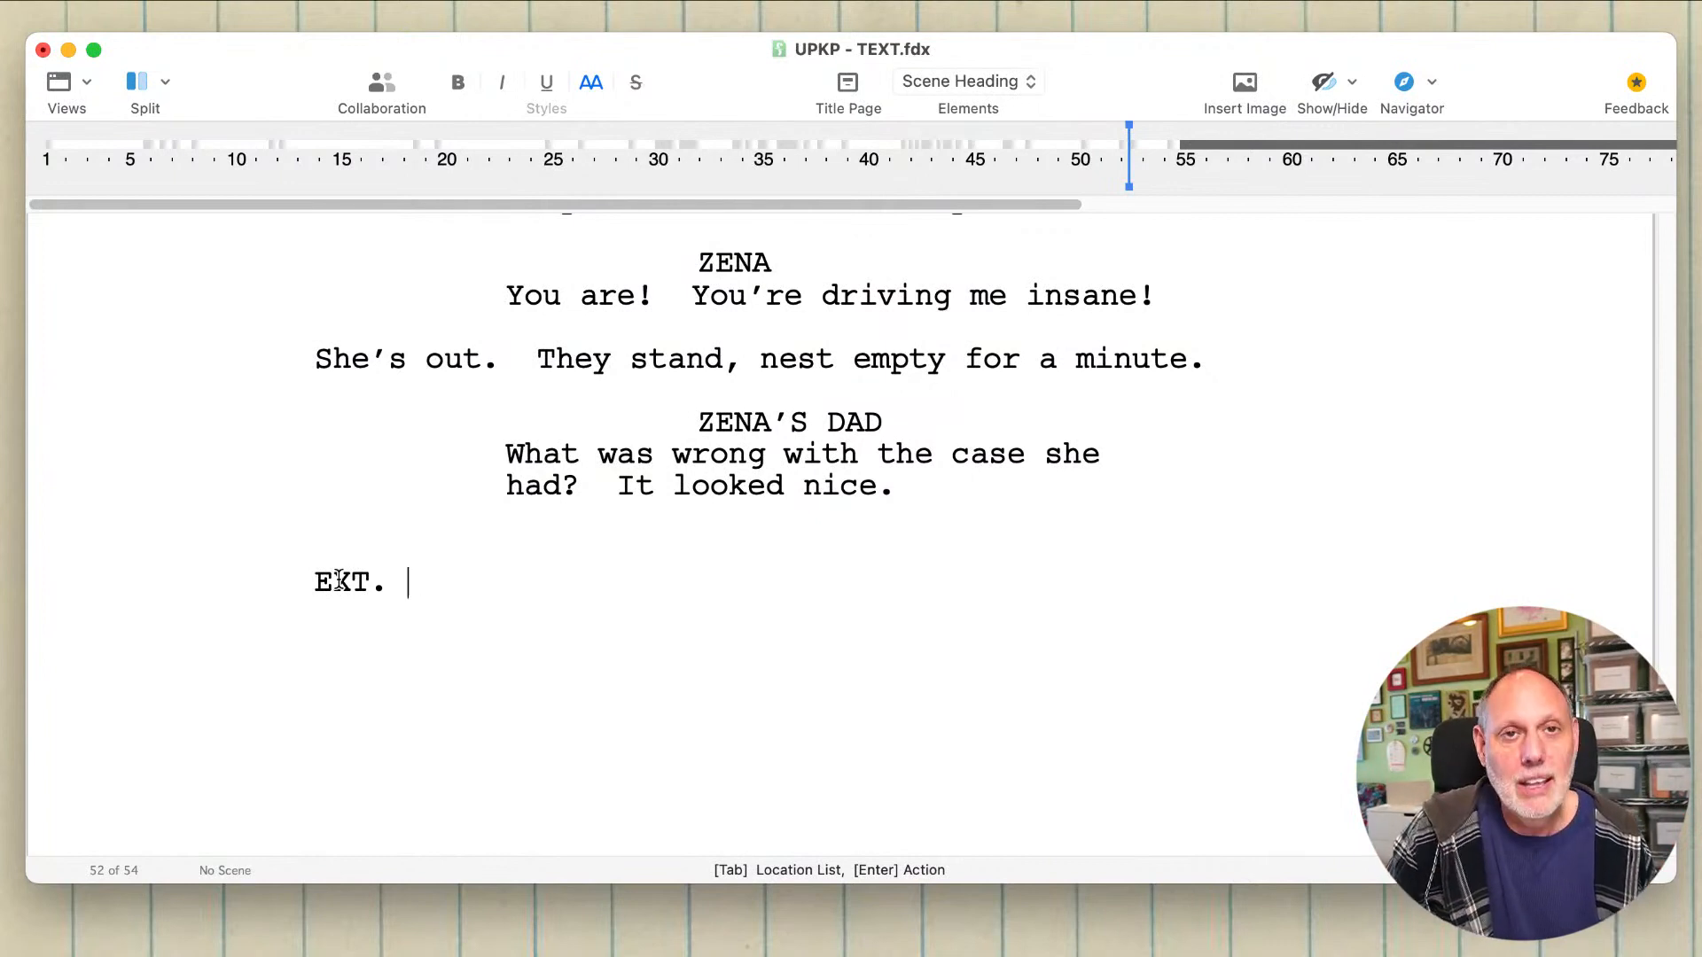
{"action": "type", "text": "GE"}
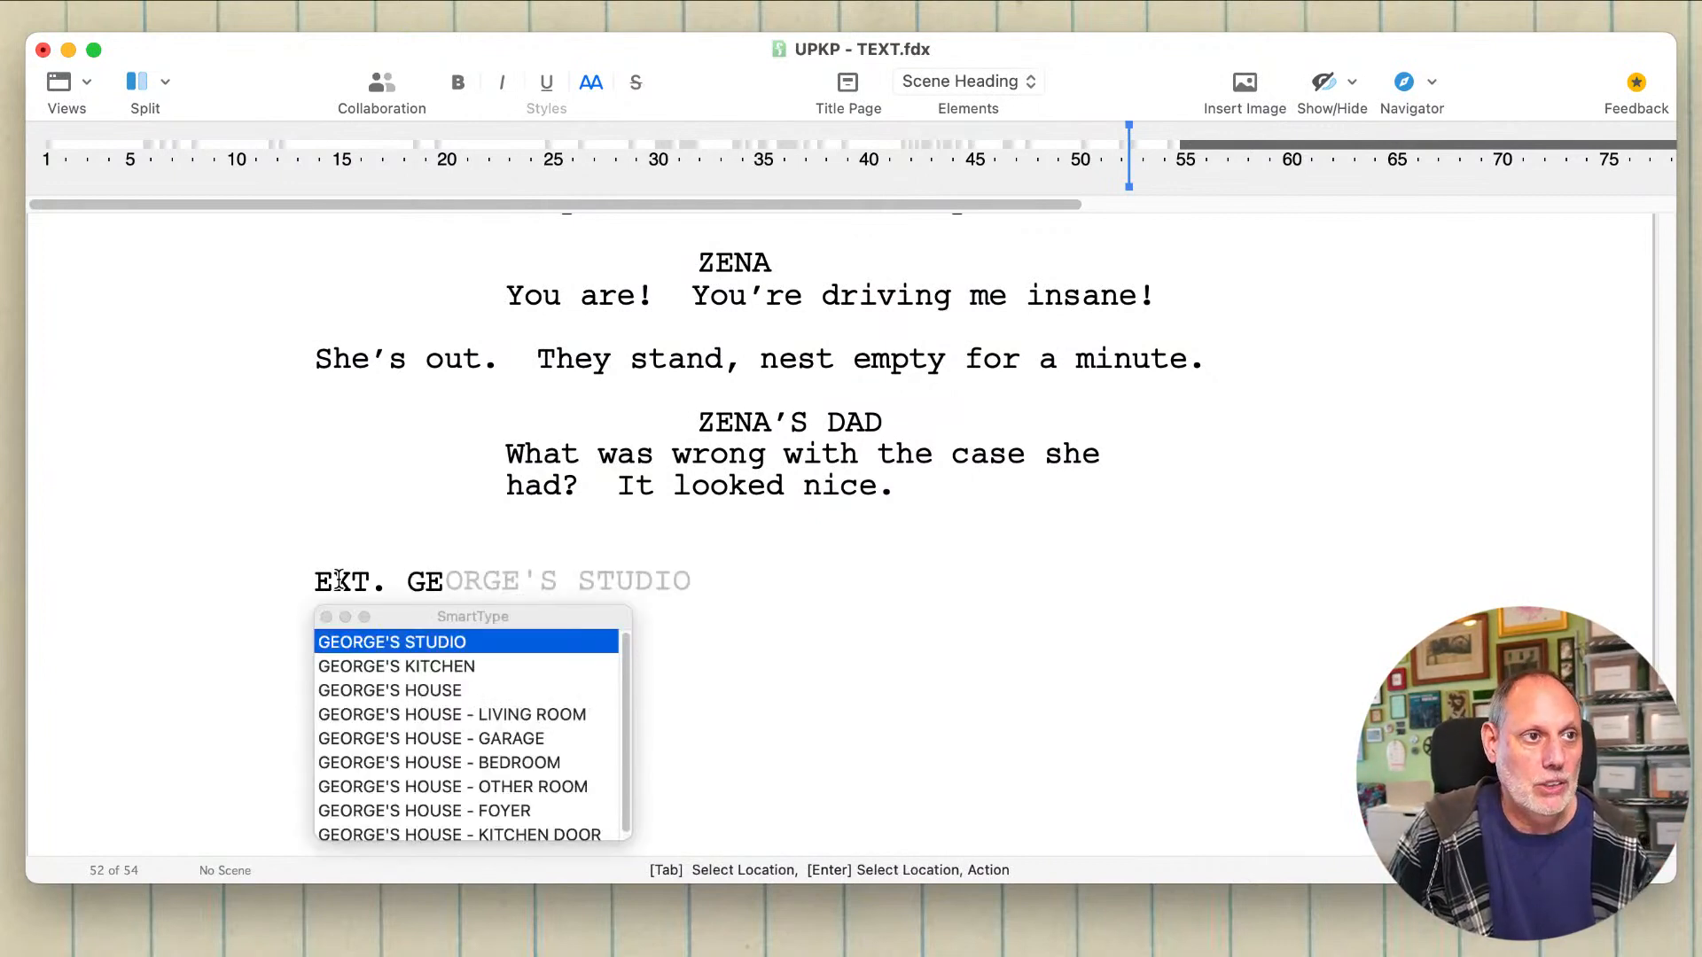
{"action": "key", "text": "Down"}
{"action": "key", "text": "Down"}
{"action": "key", "text": "Tab"}
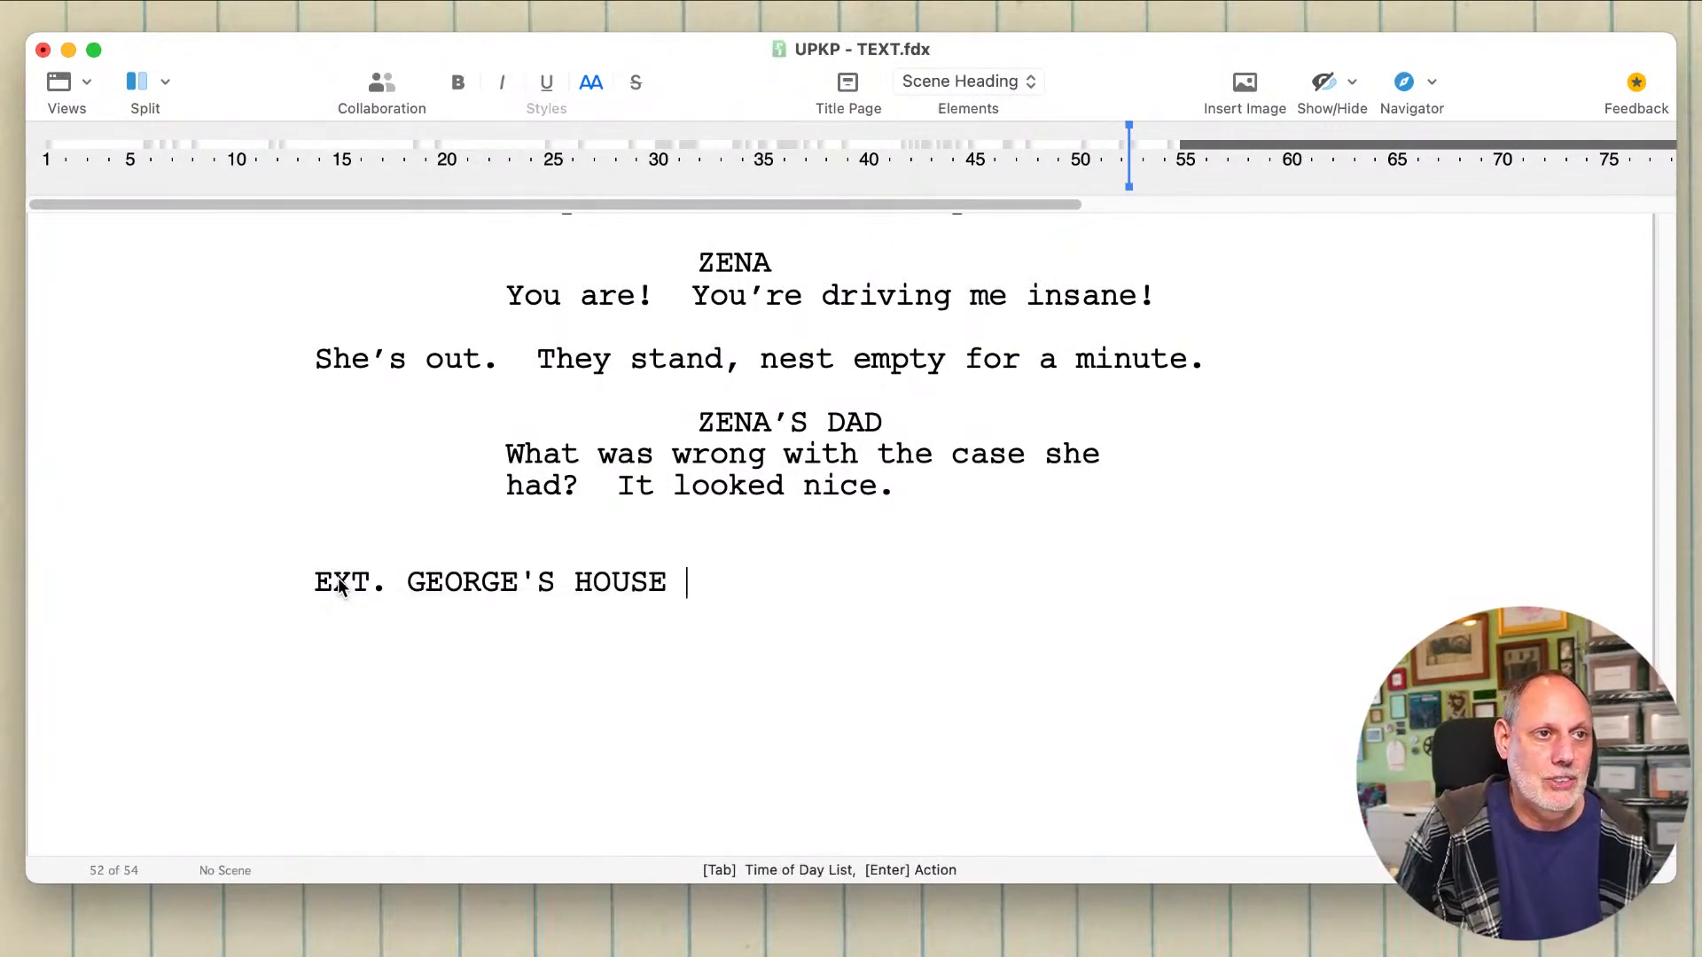
{"action": "type", "text": "- NEA"}
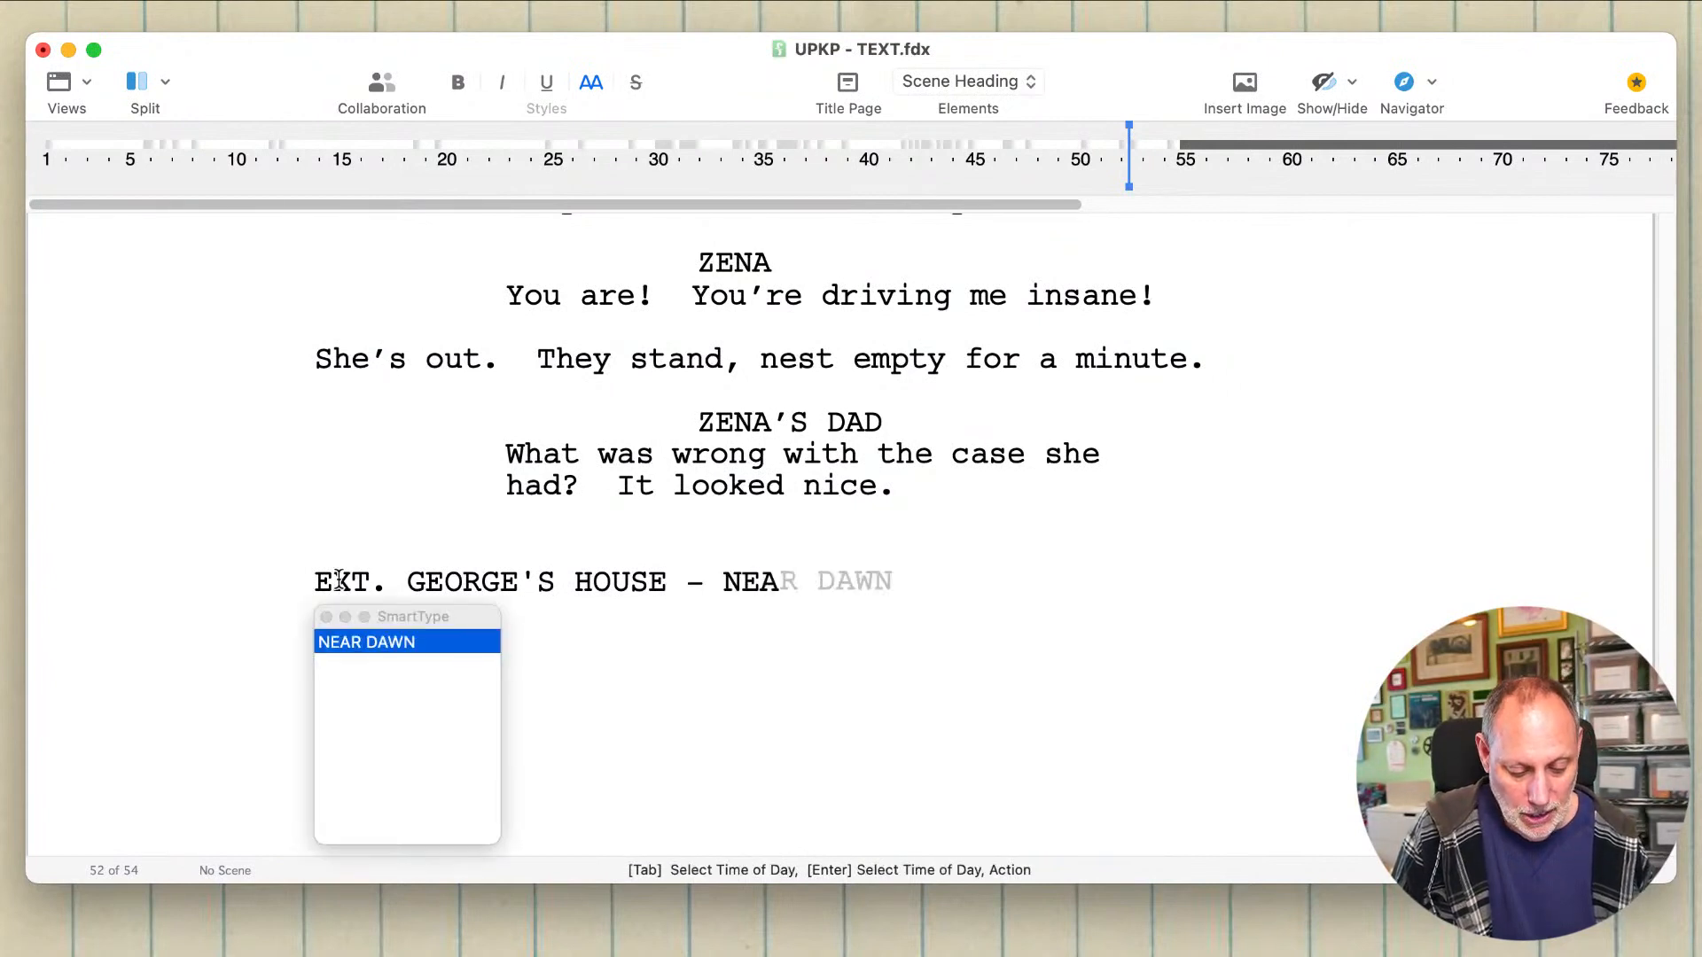
{"action": "type", "text": "R DAWN"}
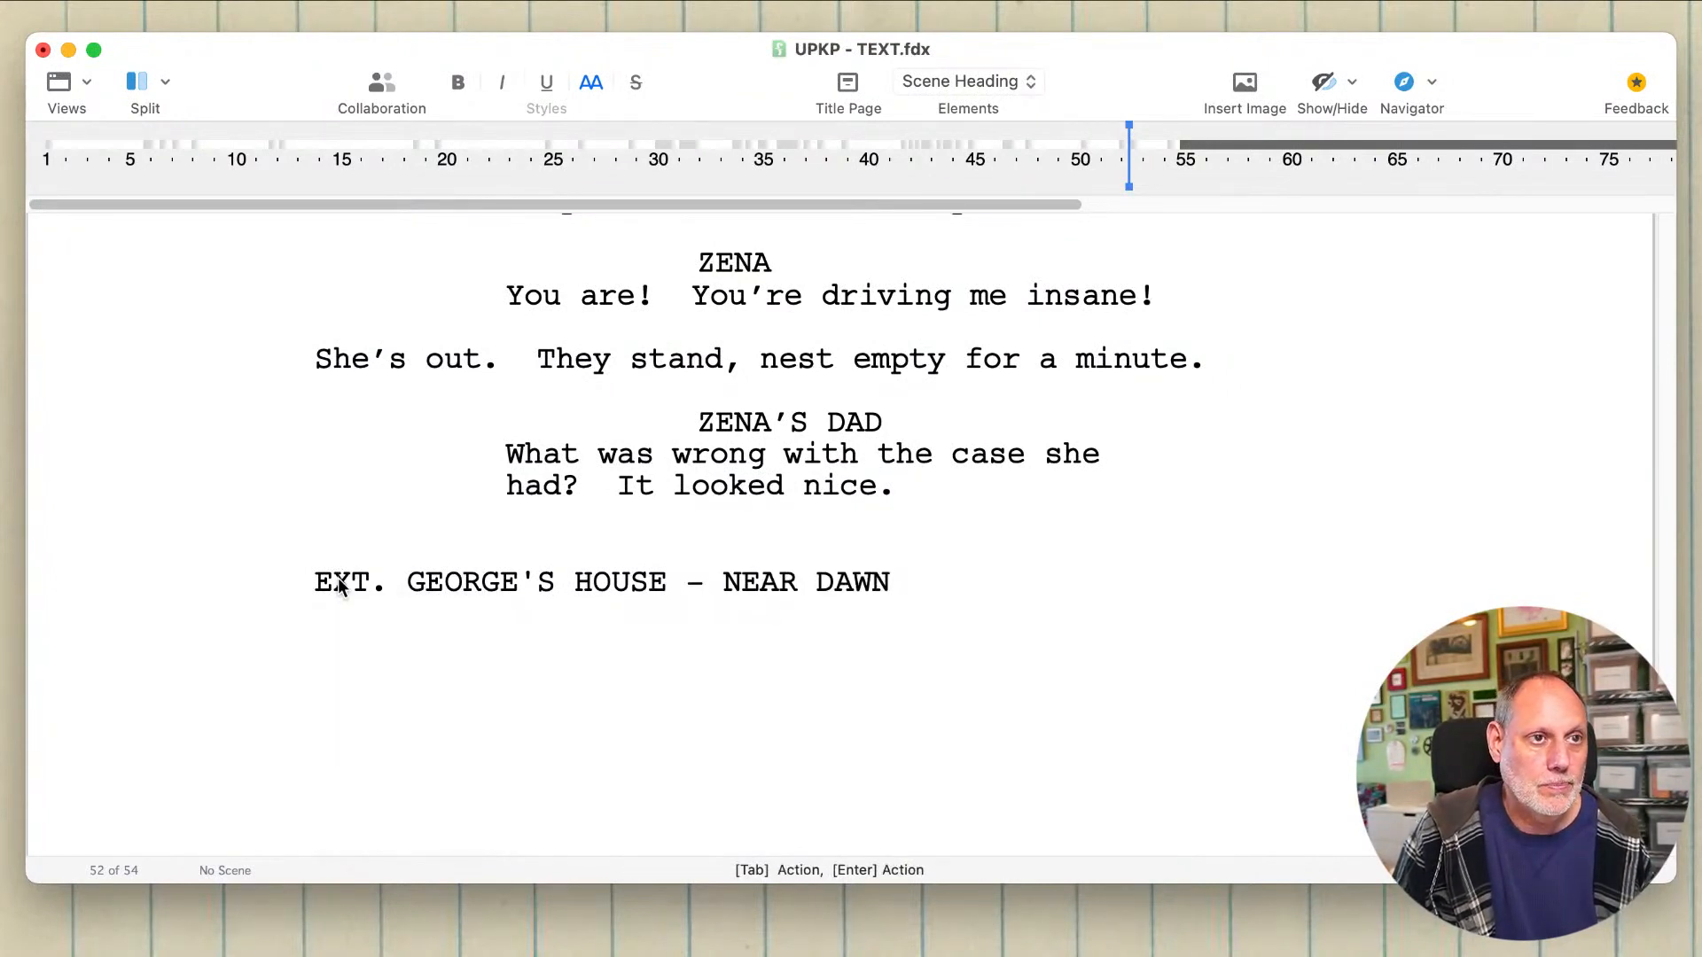
{"action": "key", "text": "Return"}
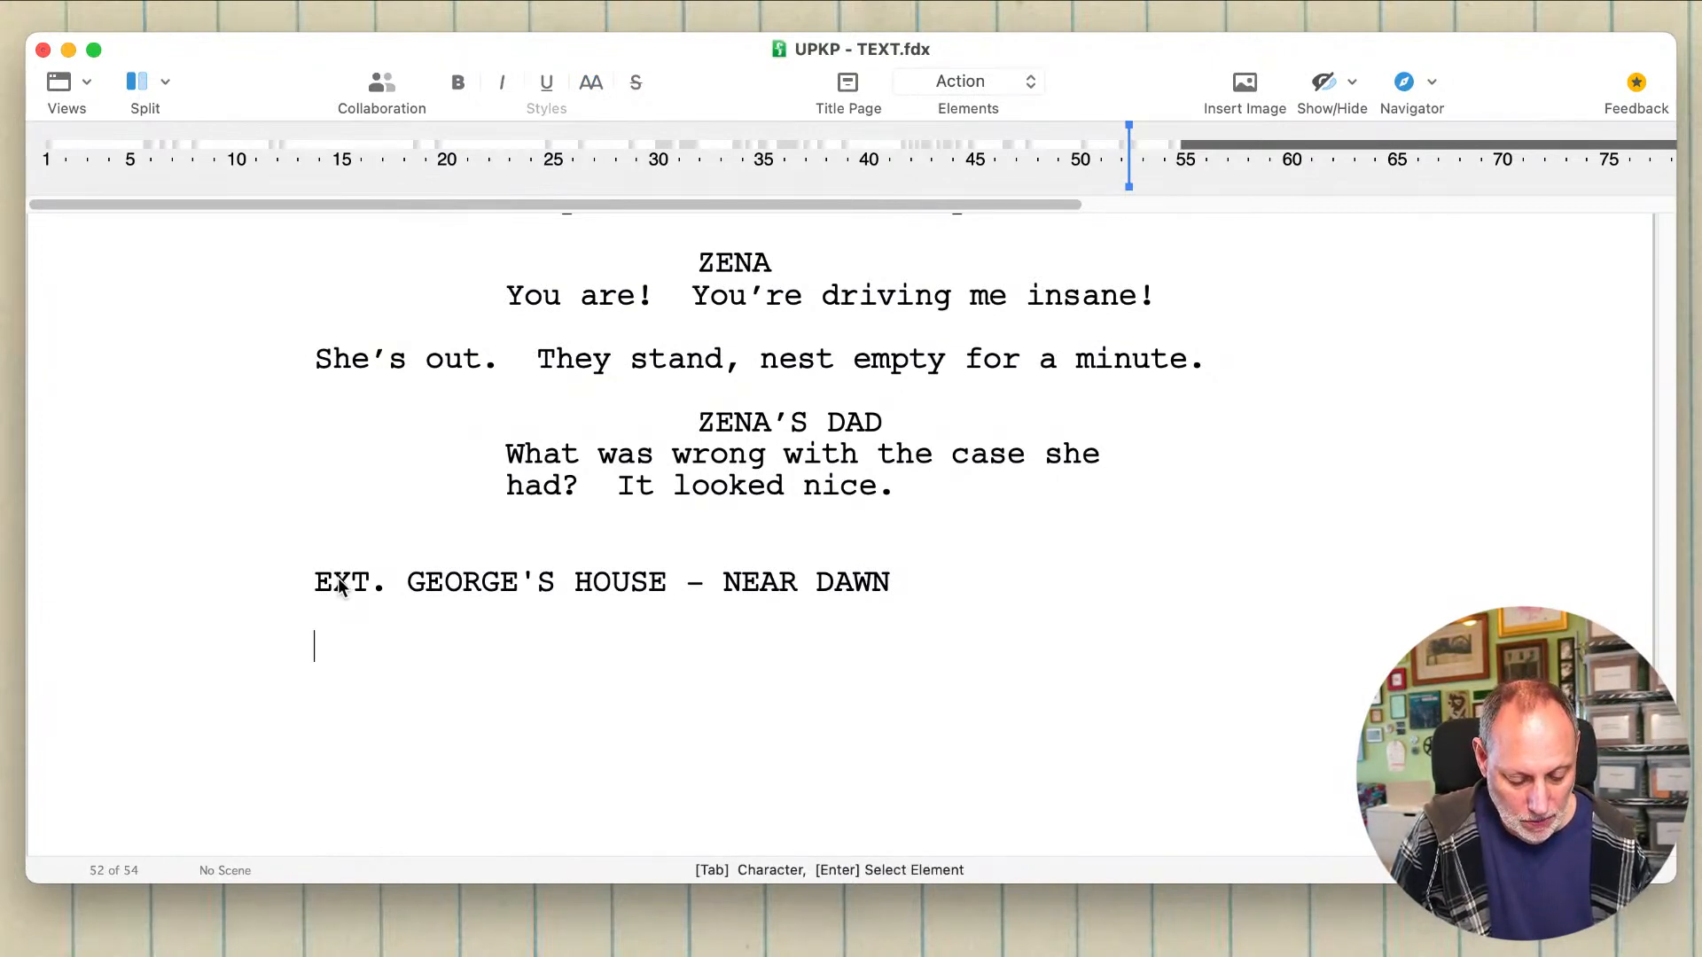
Step: Open the scene's action text with "The night sky is beginning t", correcting the spelling of "beginning"
{"action": "type", "text": "The "}
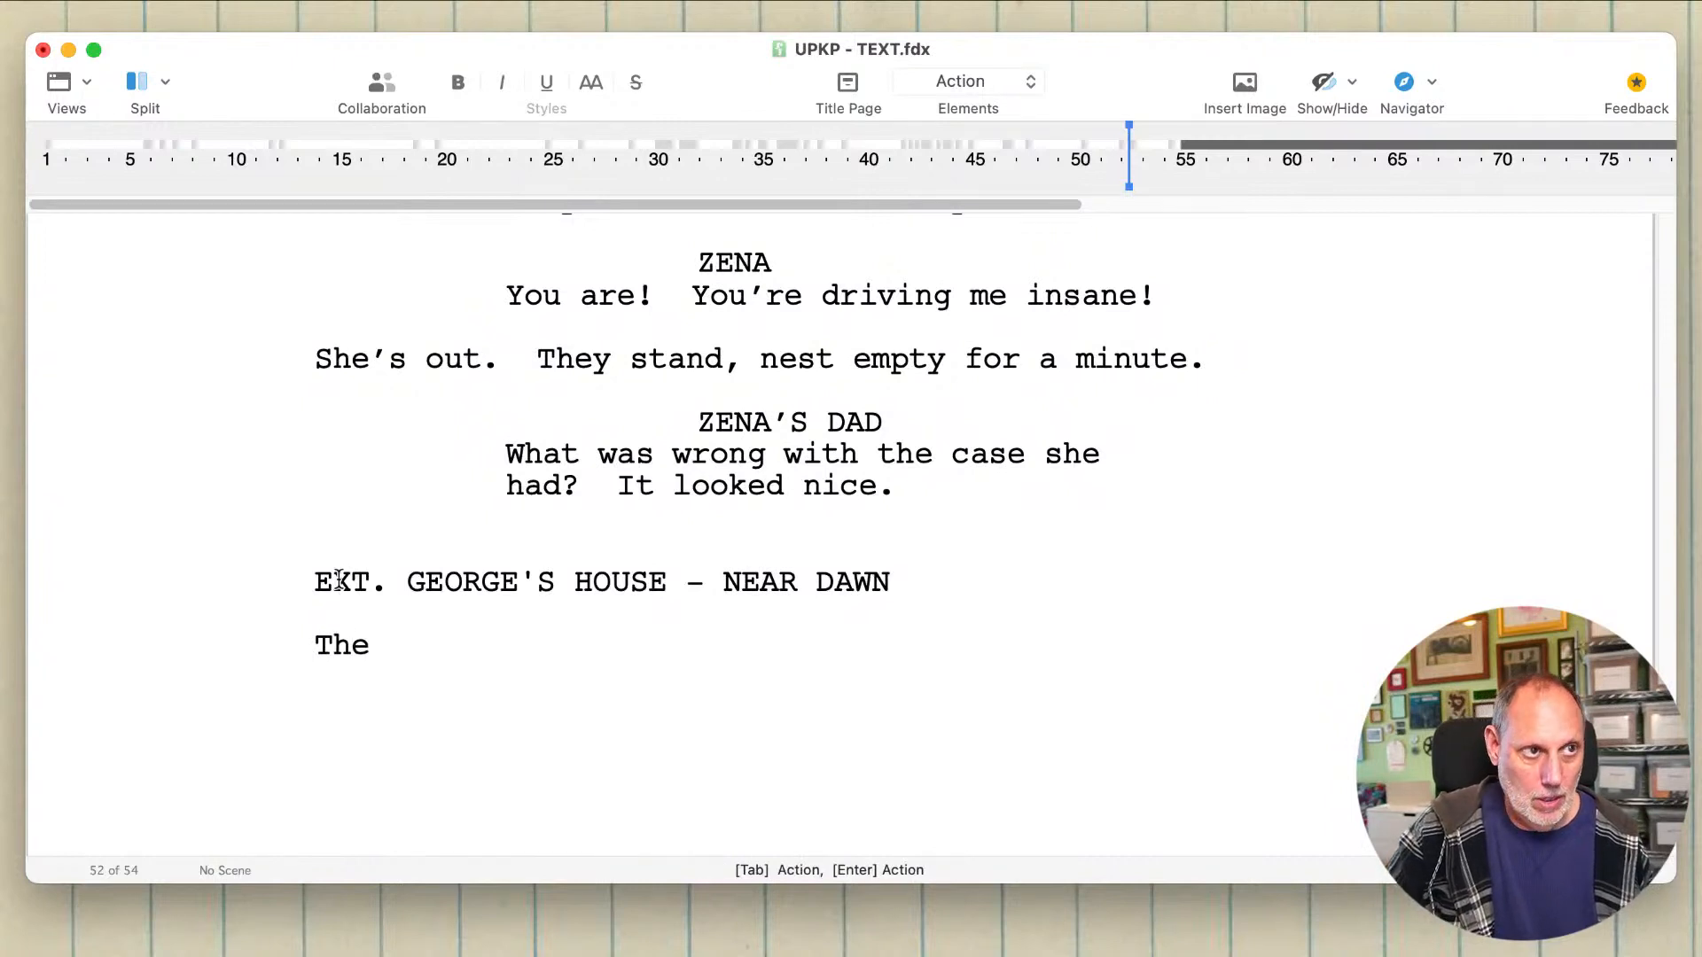
{"action": "type", "text": "night "}
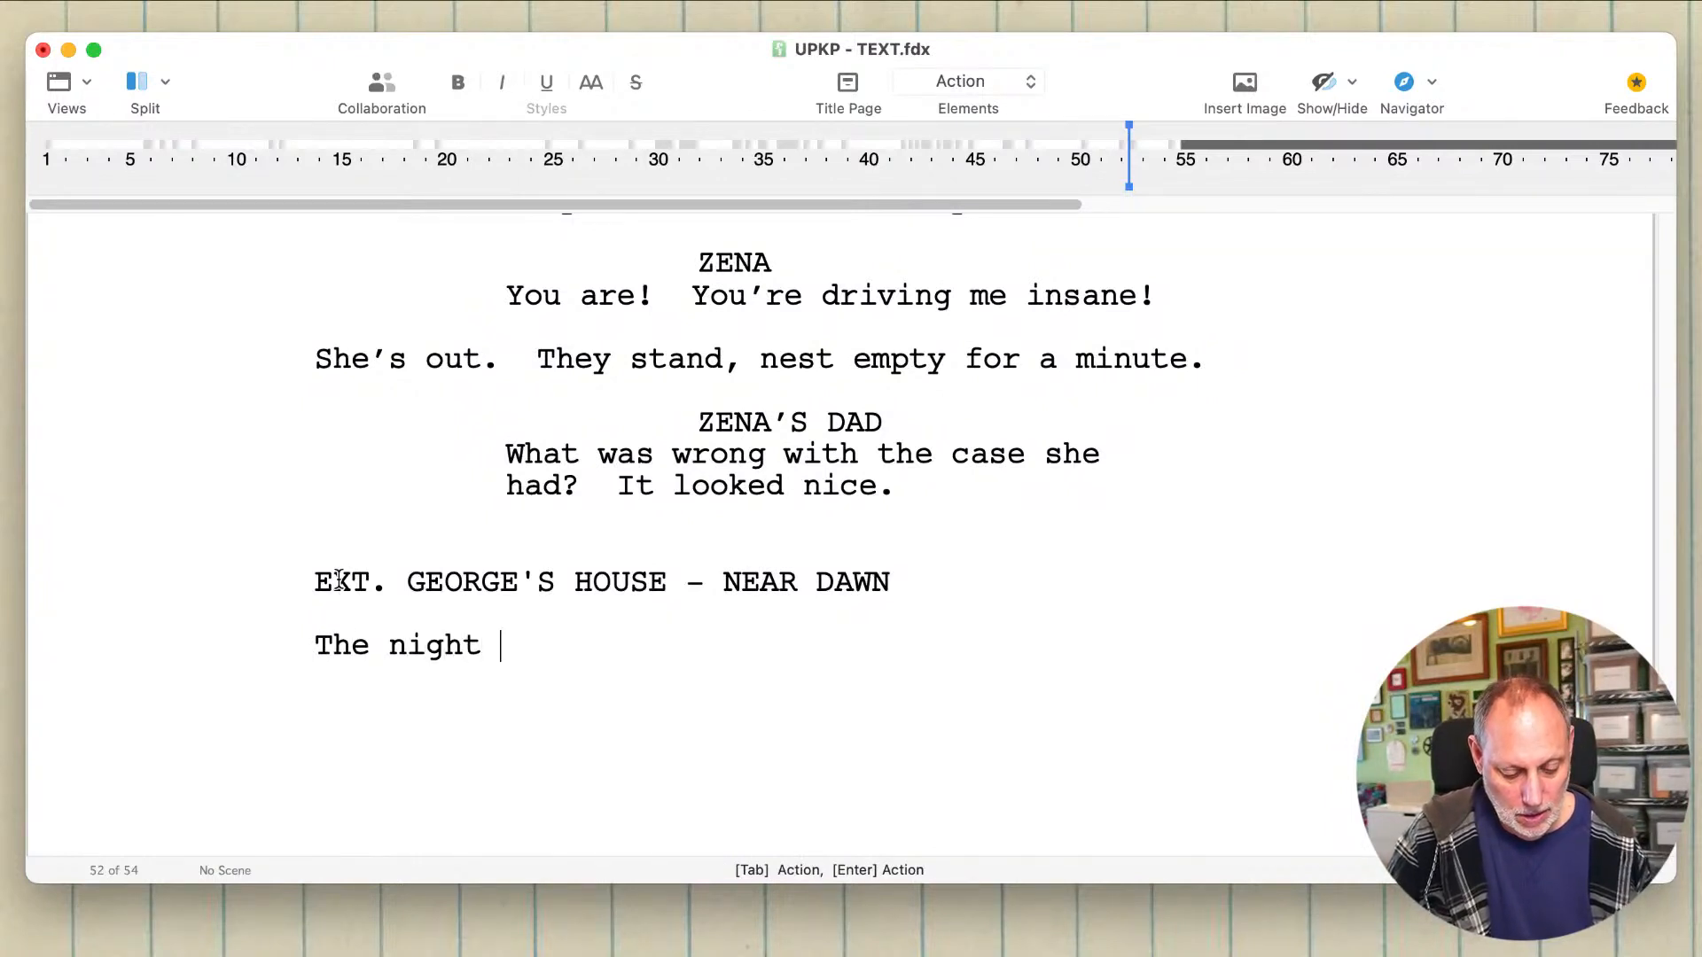
{"action": "type", "text": "sky is b"}
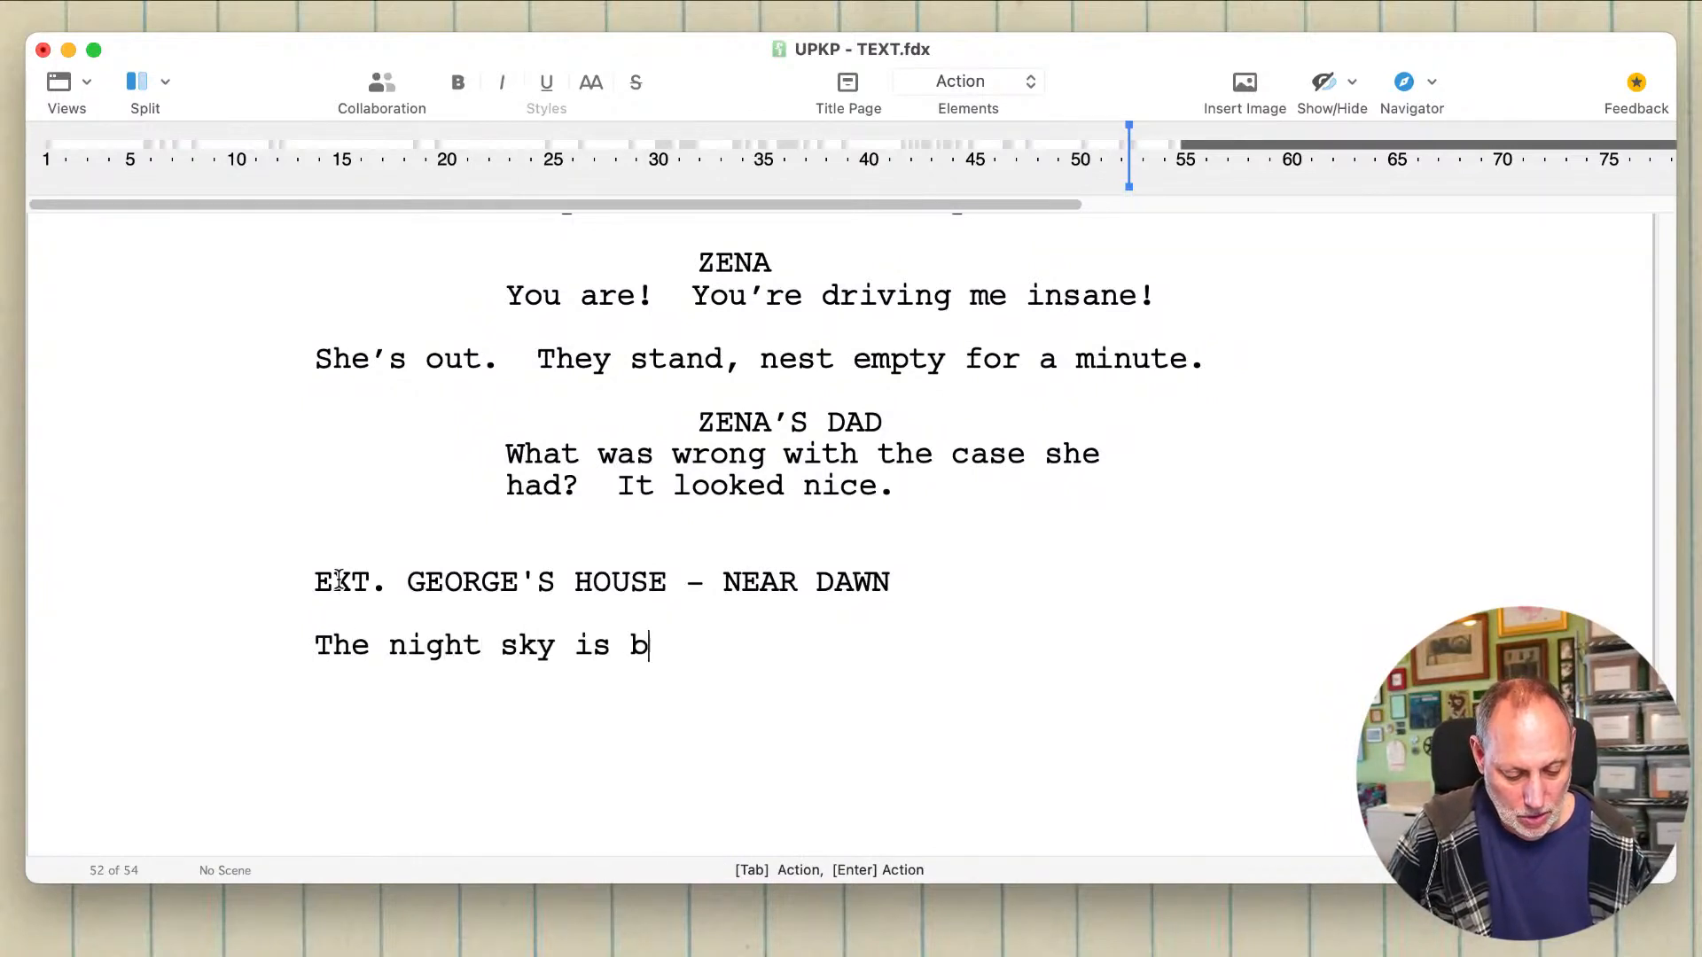
{"action": "type", "text": "eginnnging t"}
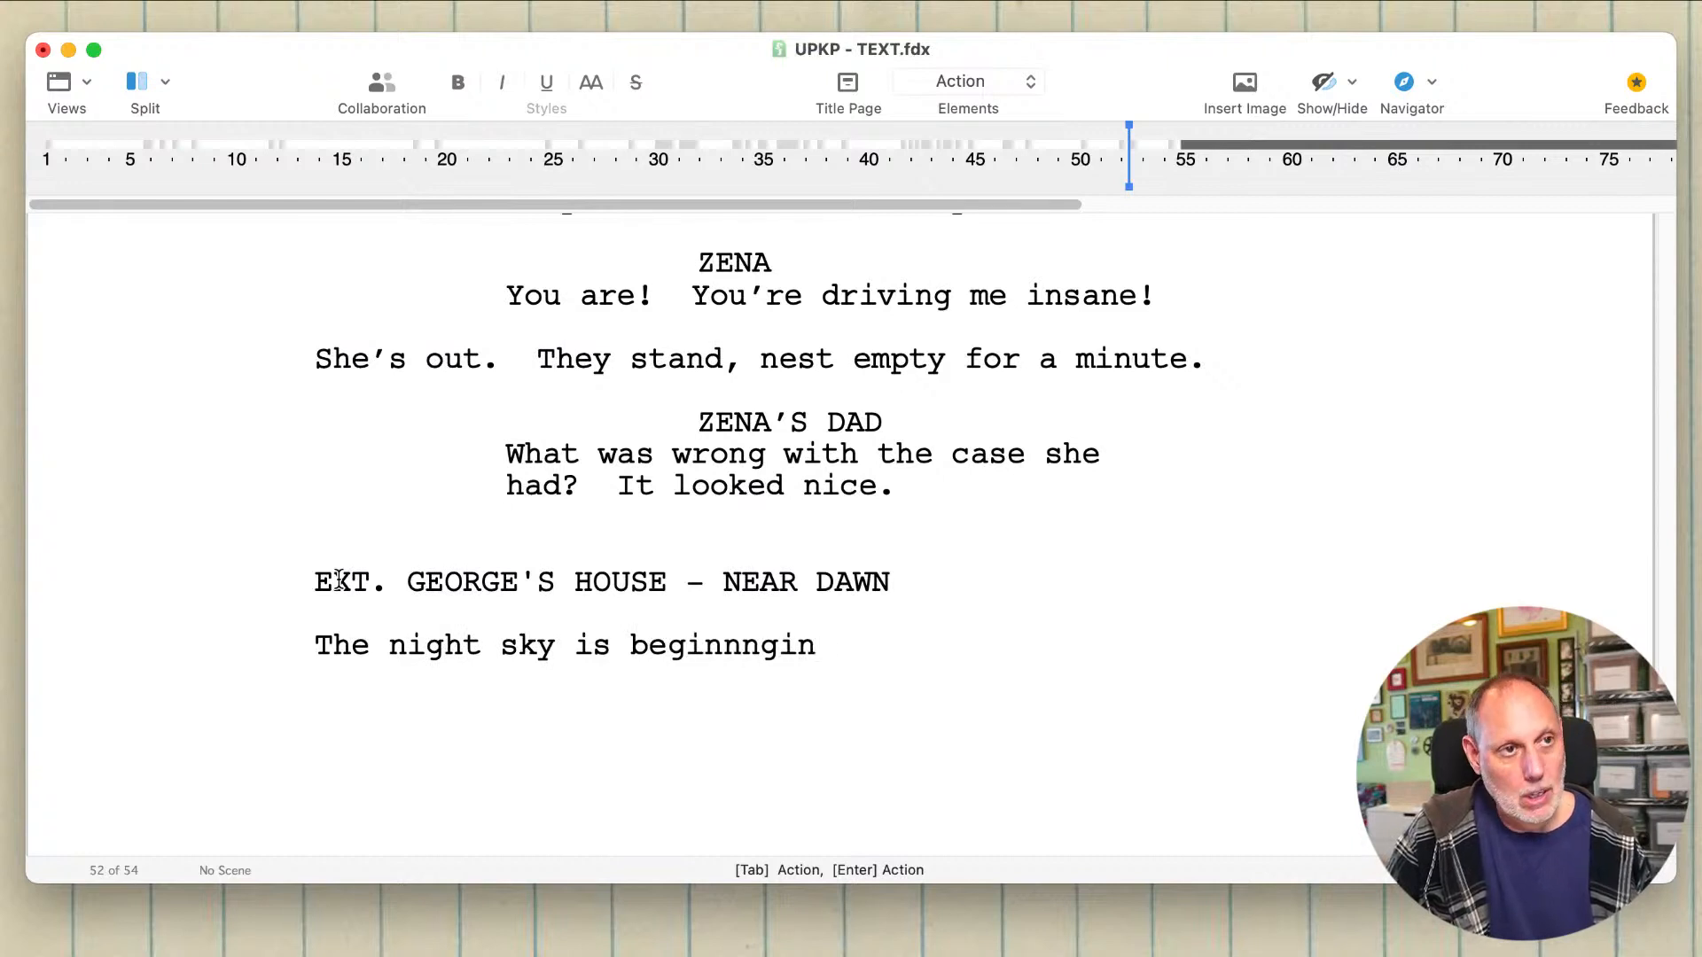
{"action": "key", "text": "Left"}
{"action": "key", "text": "Left"}
{"action": "key", "text": "Left"}
{"action": "key", "text": "Left"}
{"action": "key", "text": "Left"}
{"action": "key", "text": "Left"}
{"action": "key", "text": "Left"}
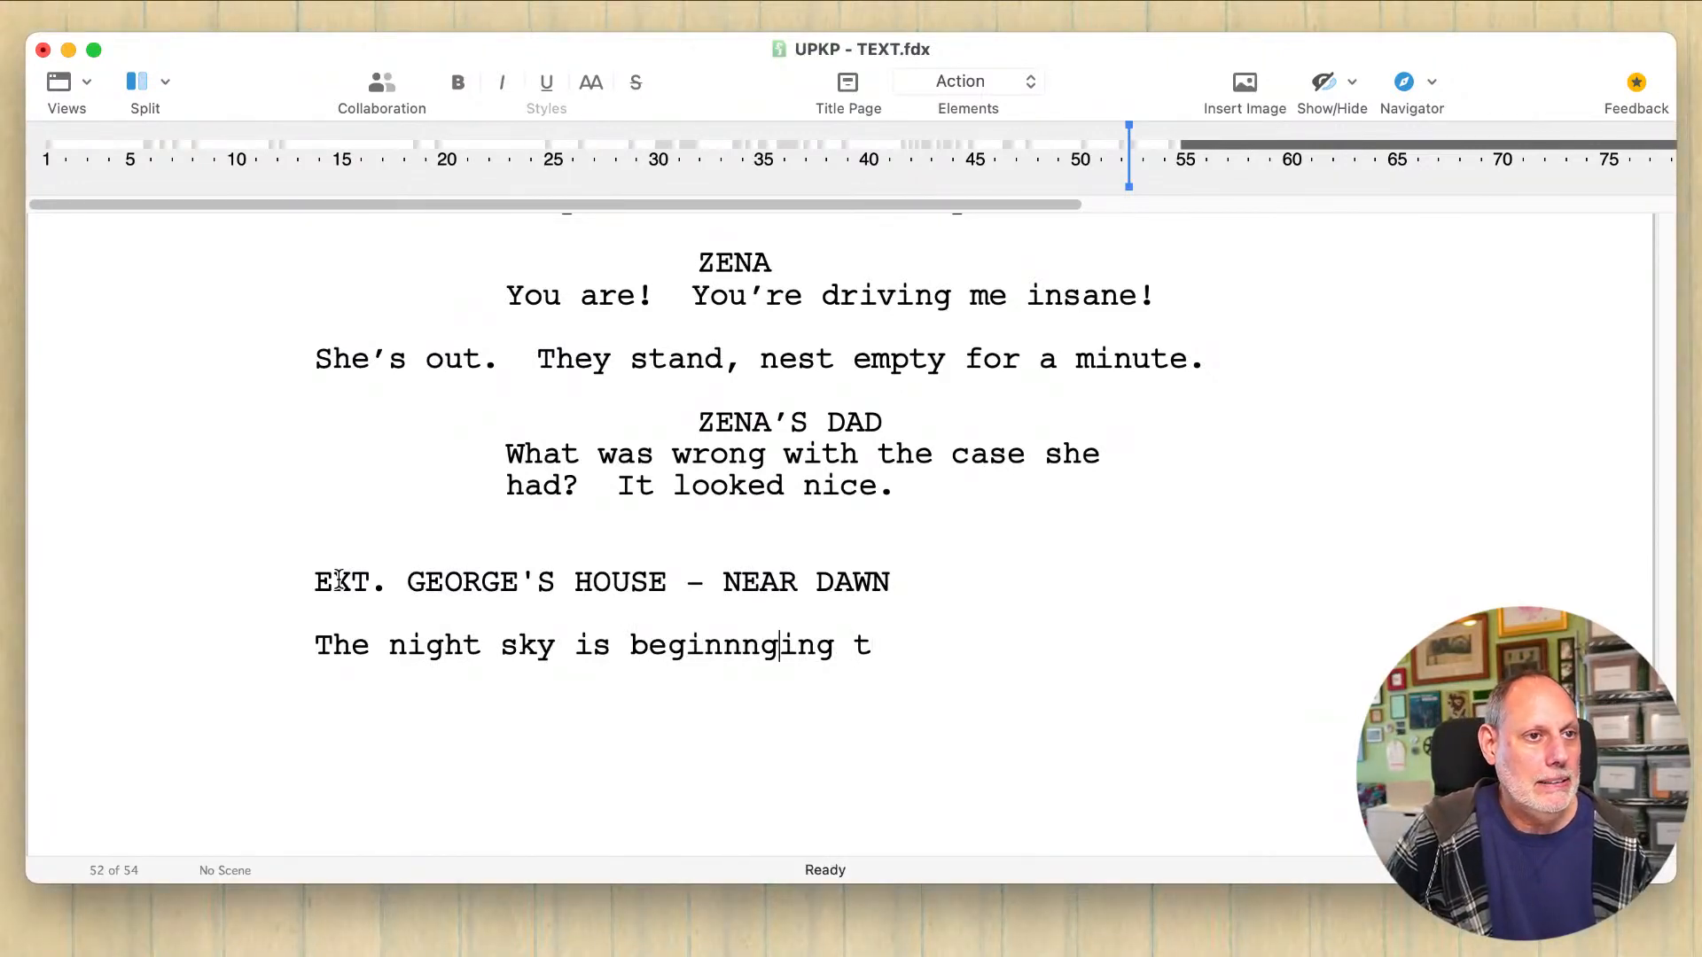
{"action": "key", "text": "BackSpace"}
{"action": "key", "text": "BackSpace"}
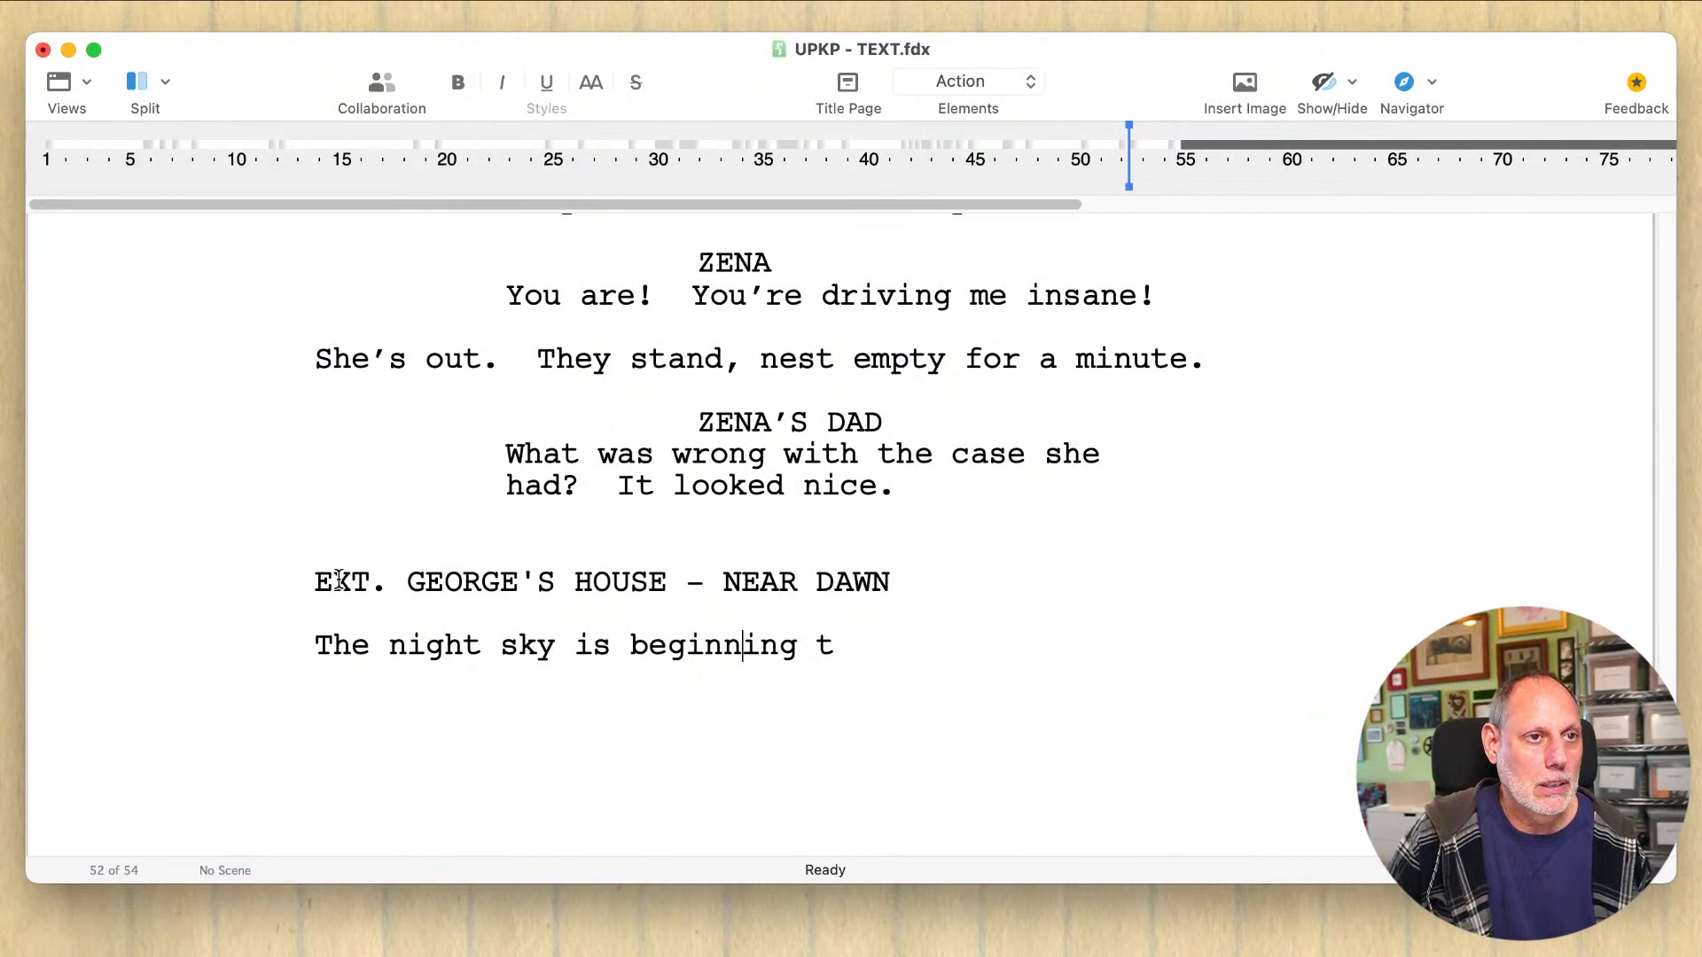
{"action": "key", "text": "Return"}
{"action": "key", "text": "BackSpace"}
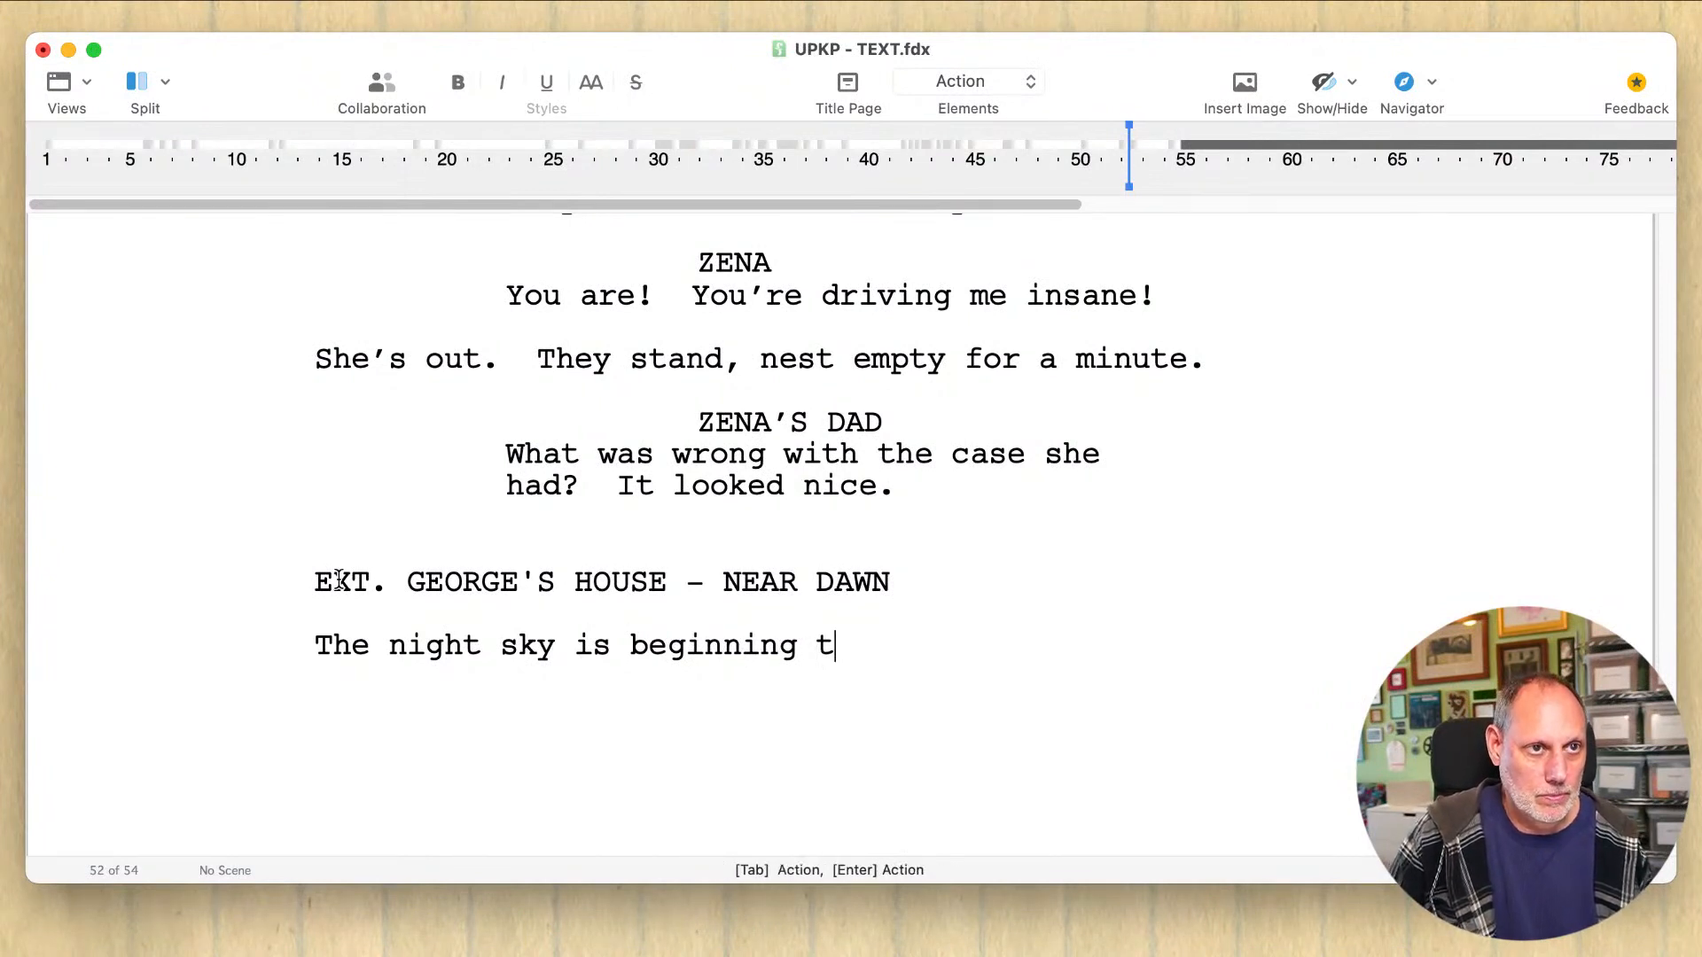
Step: Complete the action sentence so it reads "The night sky is beginning to lighten in the East."
{"action": "type", "text": "o "}
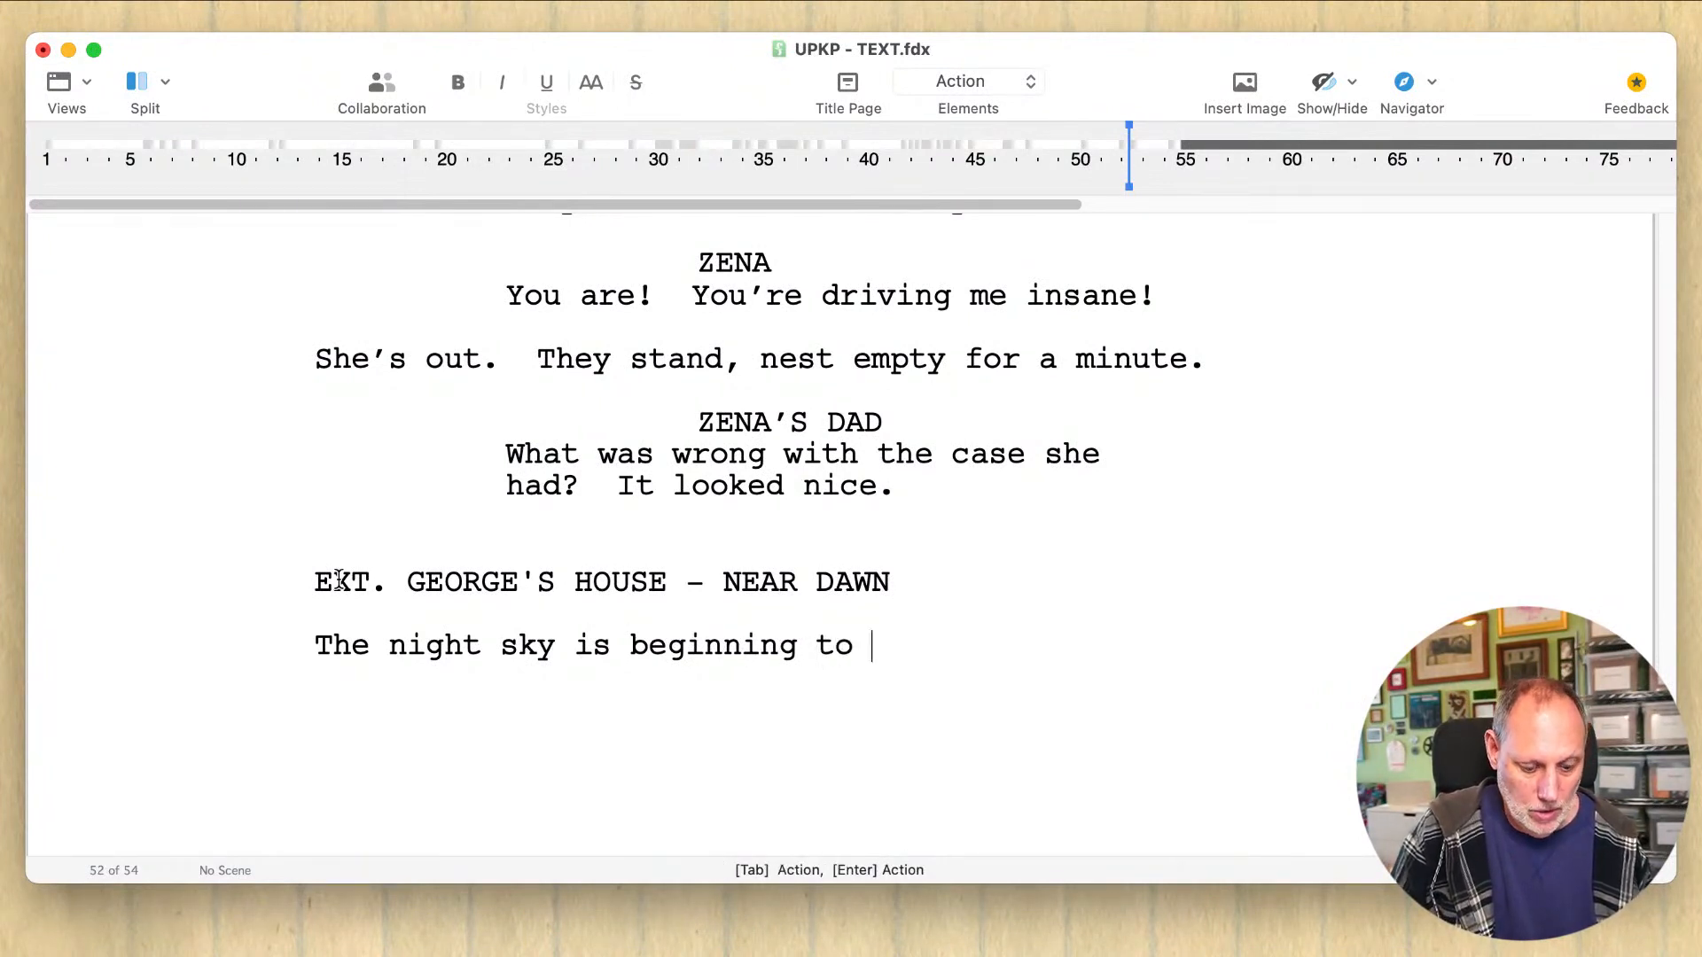
{"action": "type", "text": "lighten in the East,"}
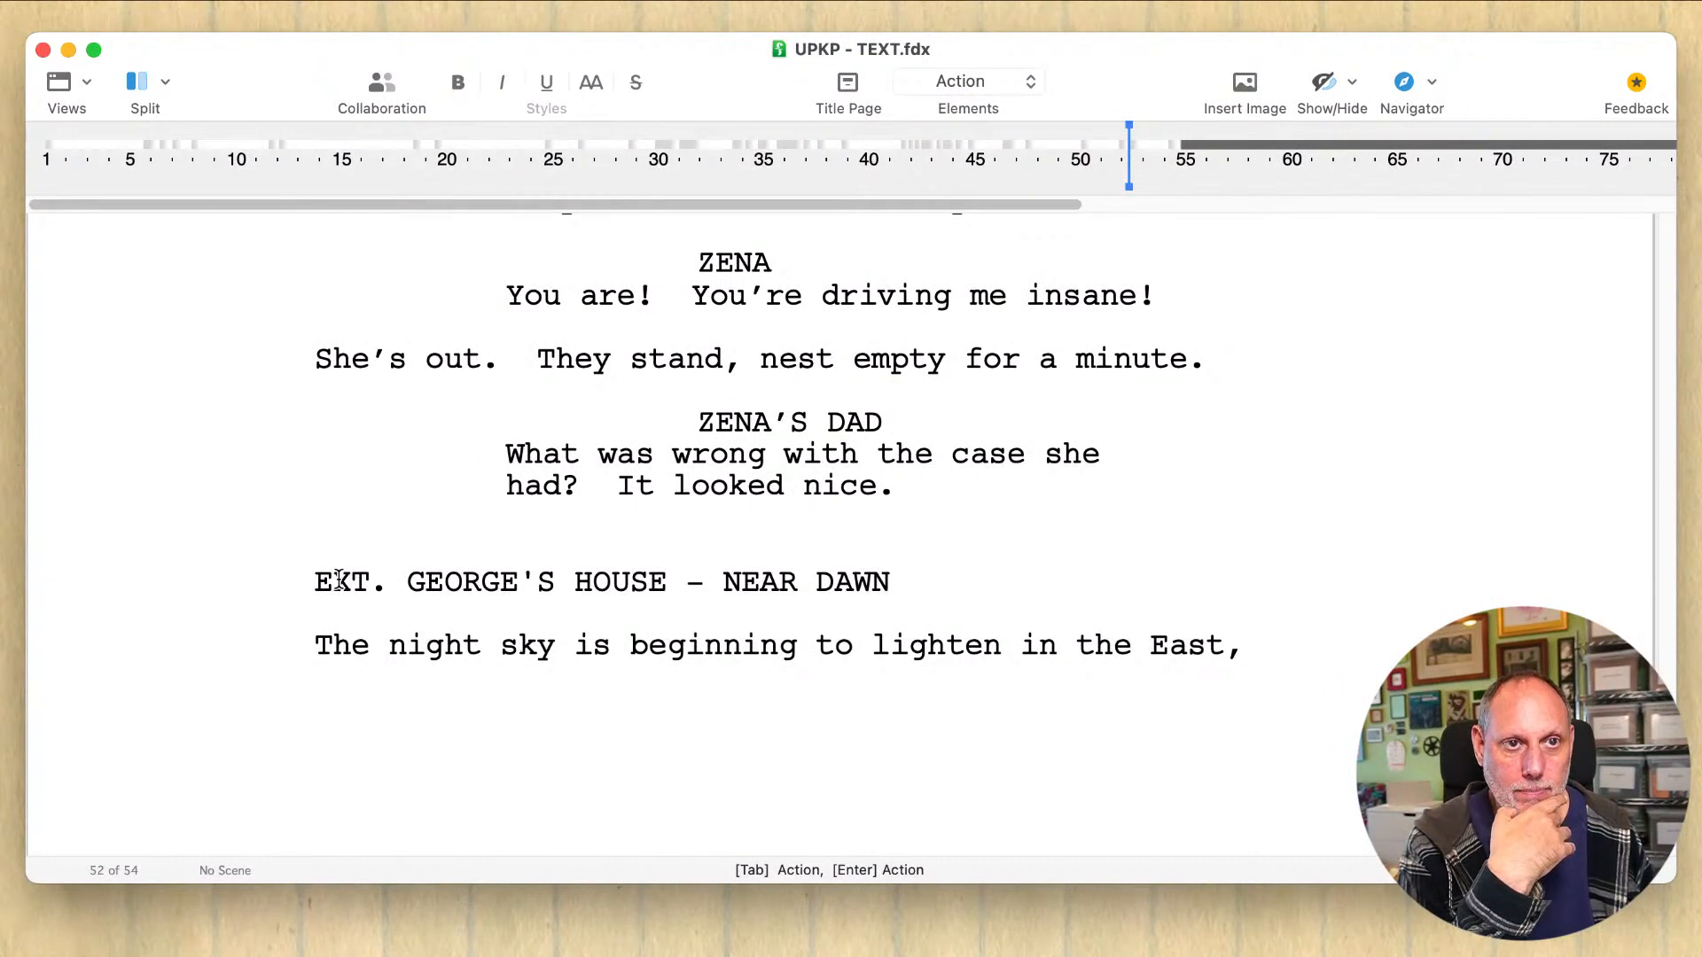
{"action": "key", "text": "BackSpace"}
{"action": "type", "text": ".  "}
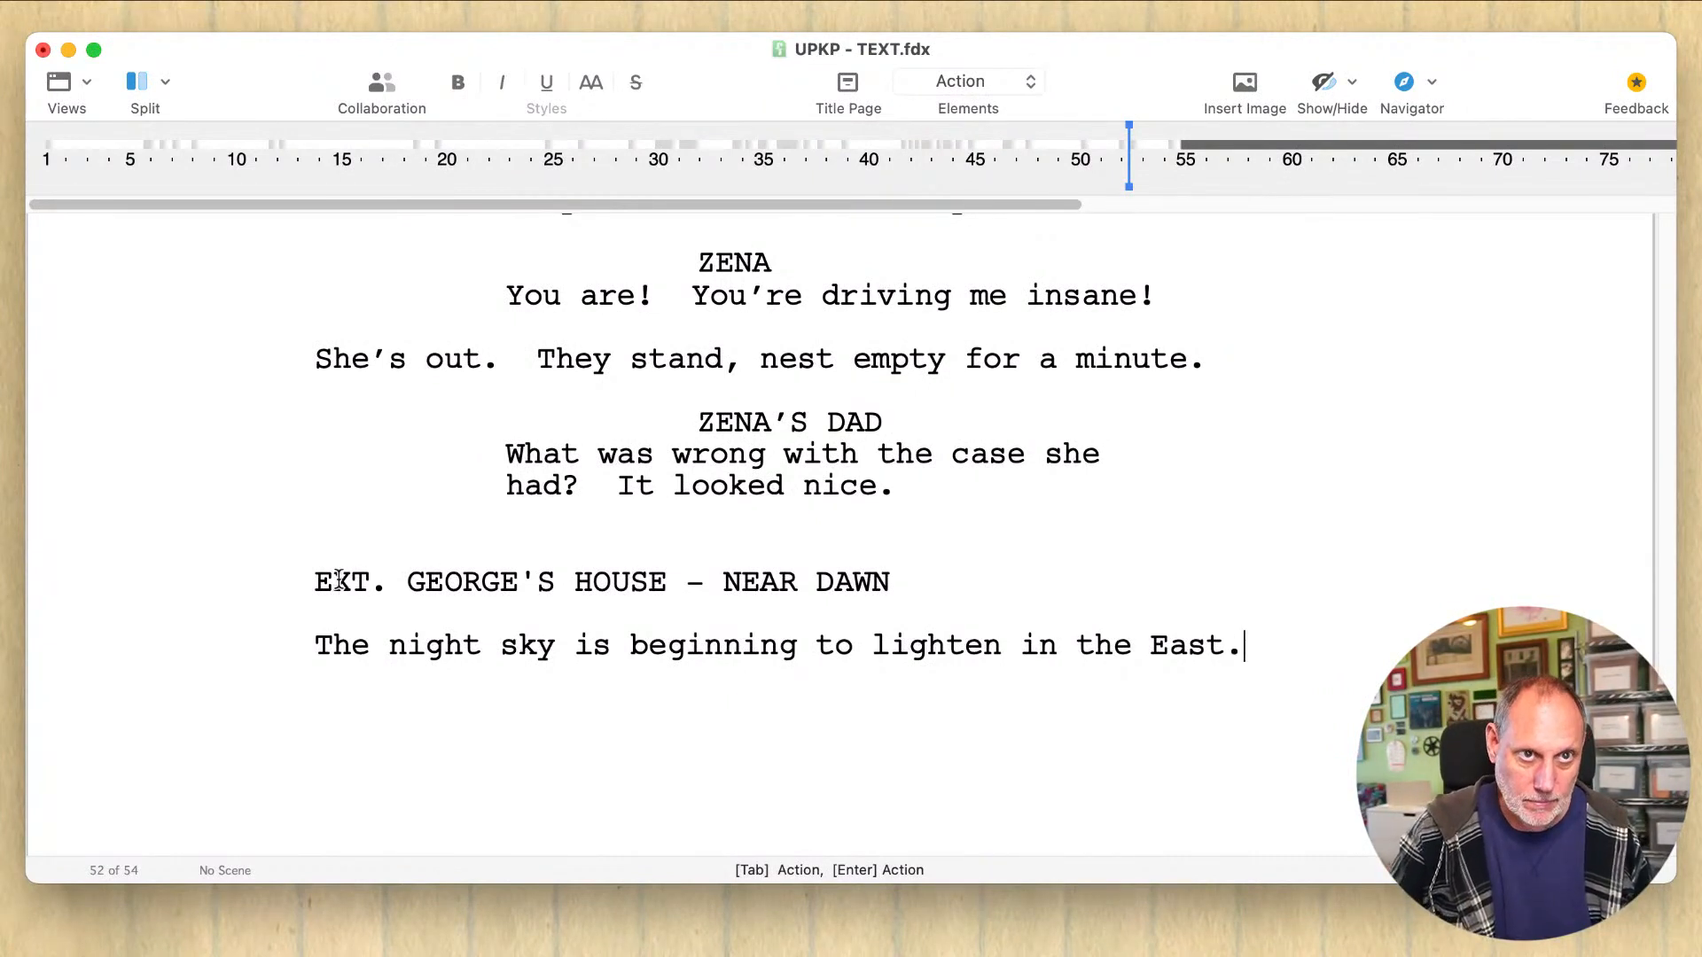
{"action": "type", "text": "A few"}
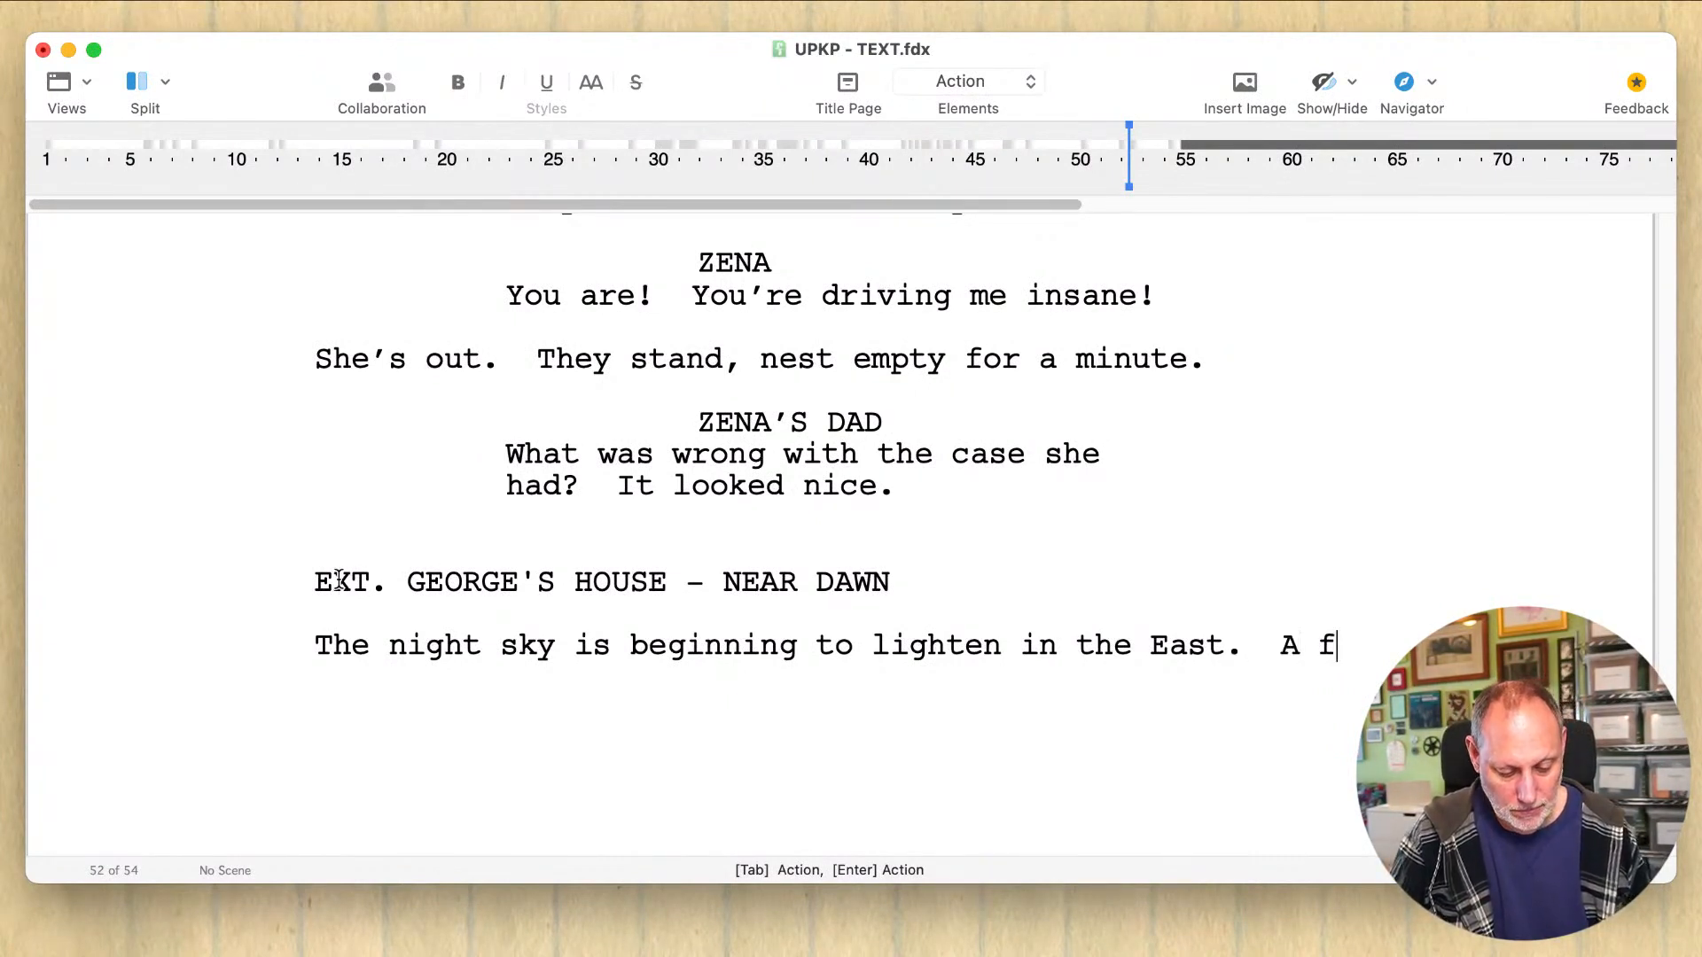
{"action": "key", "text": "BackSpace"}
{"action": "key", "text": "BackSpace"}
{"action": "key", "text": "BackSpace"}
{"action": "key", "text": "BackSpace"}
{"action": "key", "text": "BackSpace"}
{"action": "key", "text": "BackSpace"}
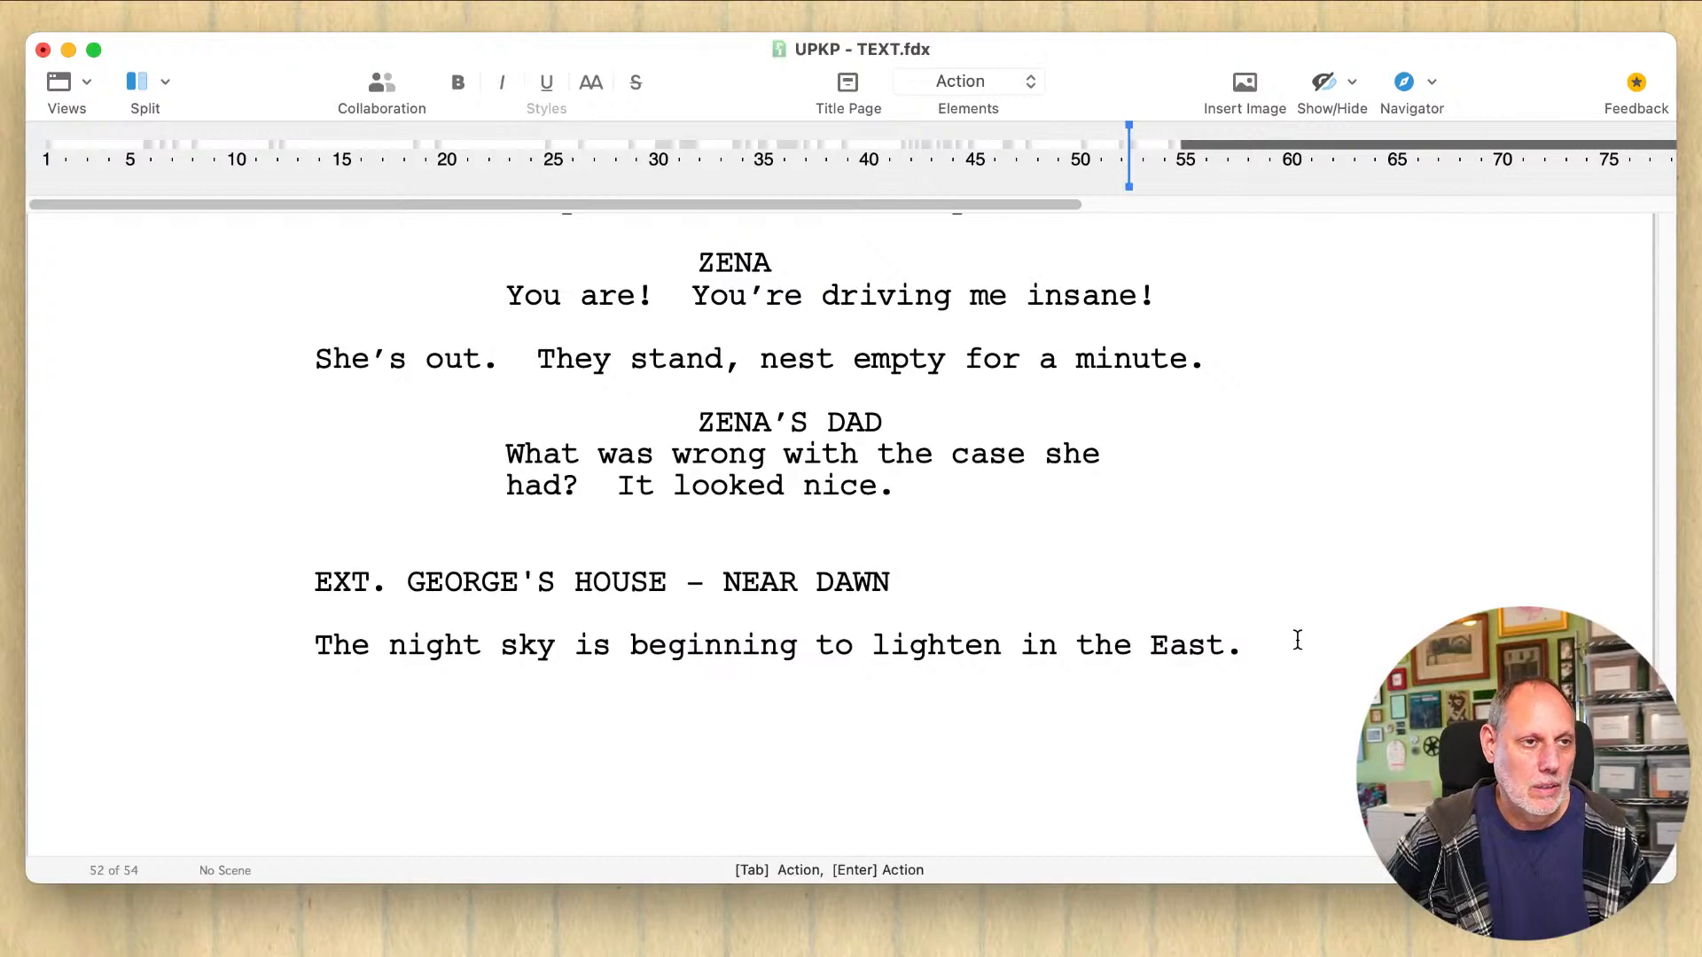
{"action": "double_click", "coordinate": [439, 645]}
{"action": "left_click", "coordinate": [438, 645]}
{"action": "left_click", "coordinate": [517, 645]}
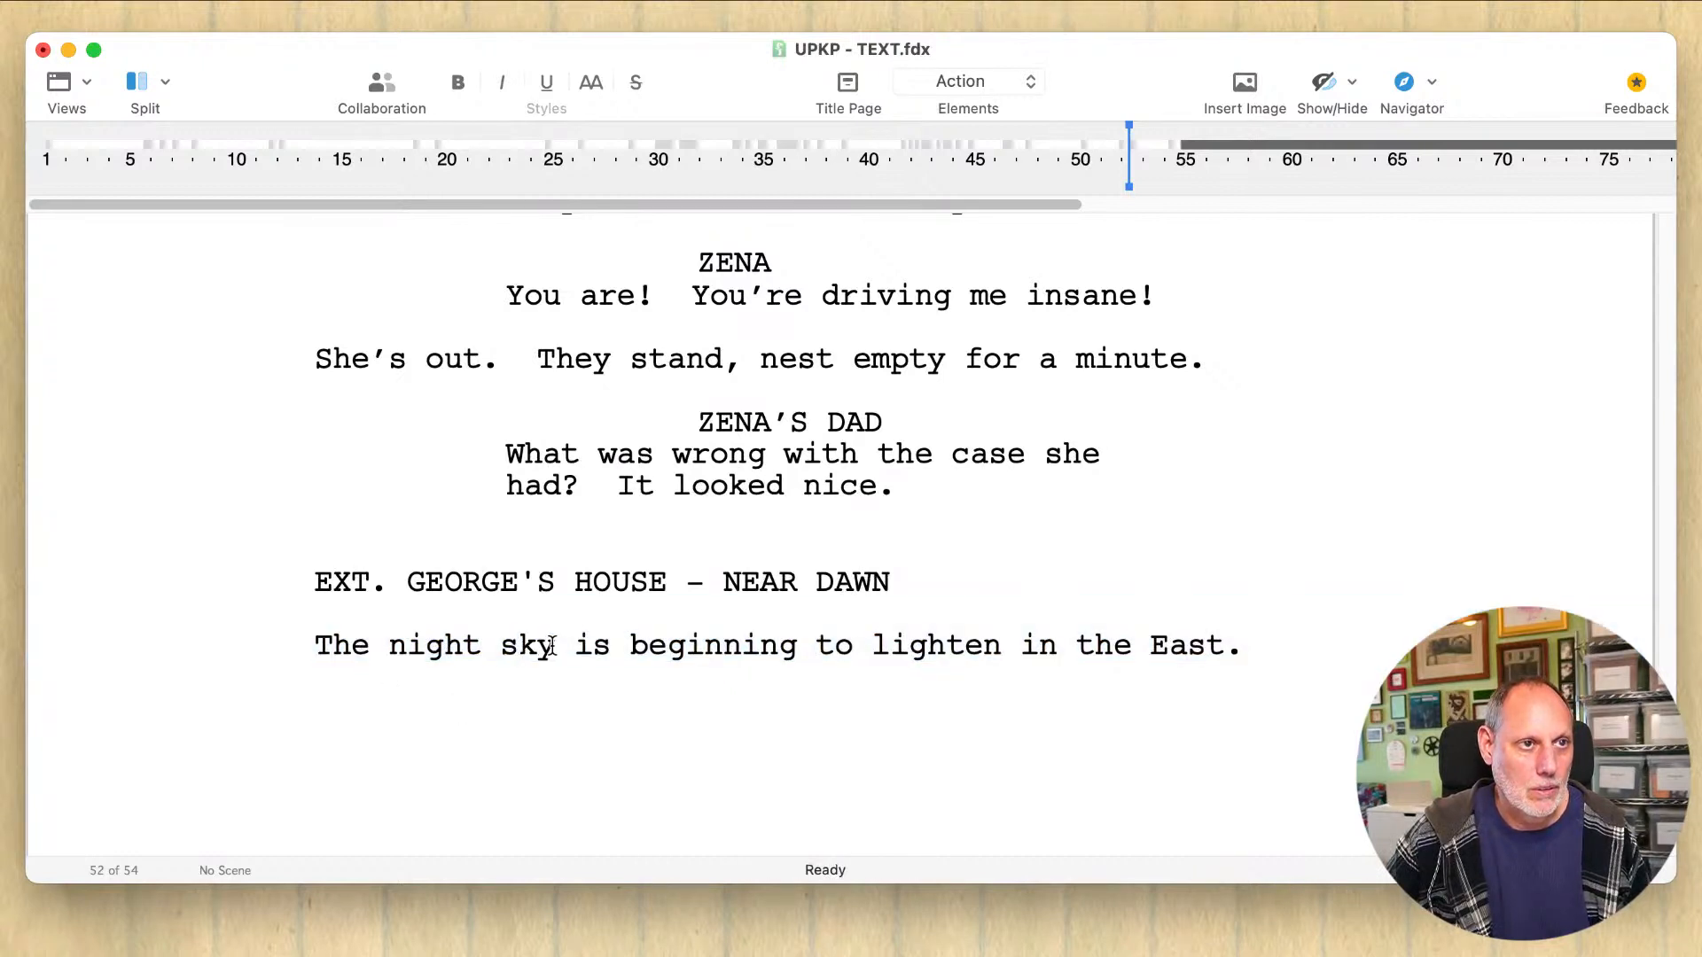
{"action": "left_click_drag", "start_coordinate": [551, 645], "coordinate": [390, 645]}
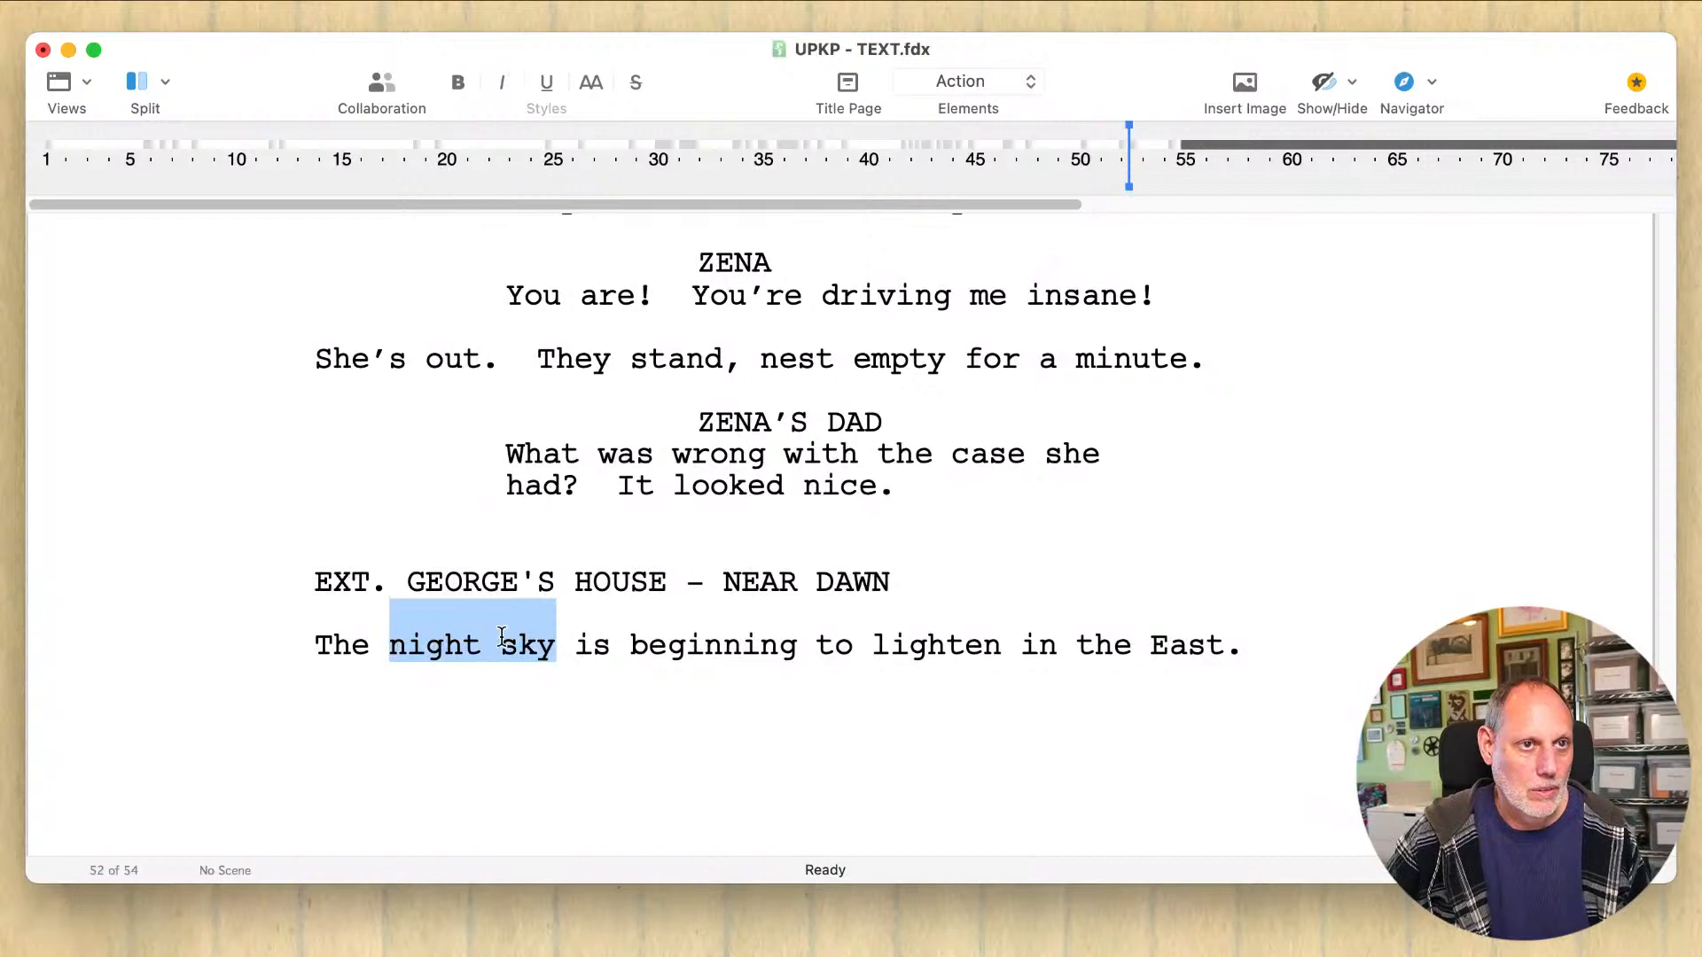
{"action": "key", "text": "Right"}
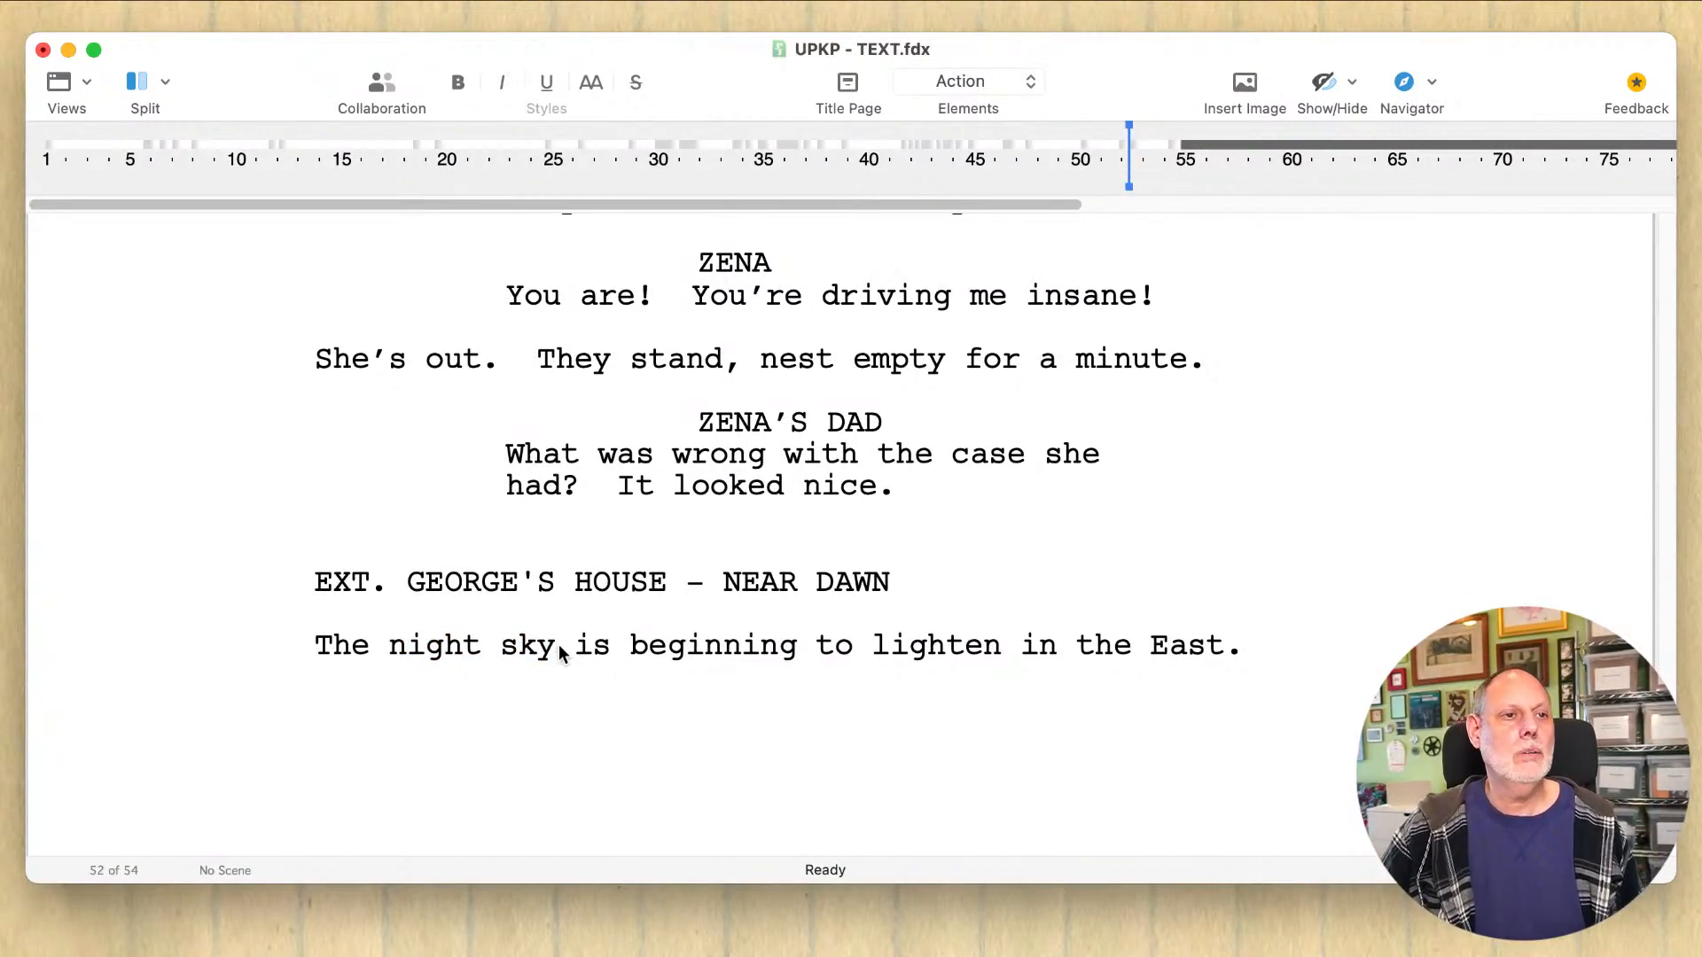
Step: Begin a second action sentence with "It is" after "lighten in the East."
{"action": "left_click", "coordinate": [1303, 615]}
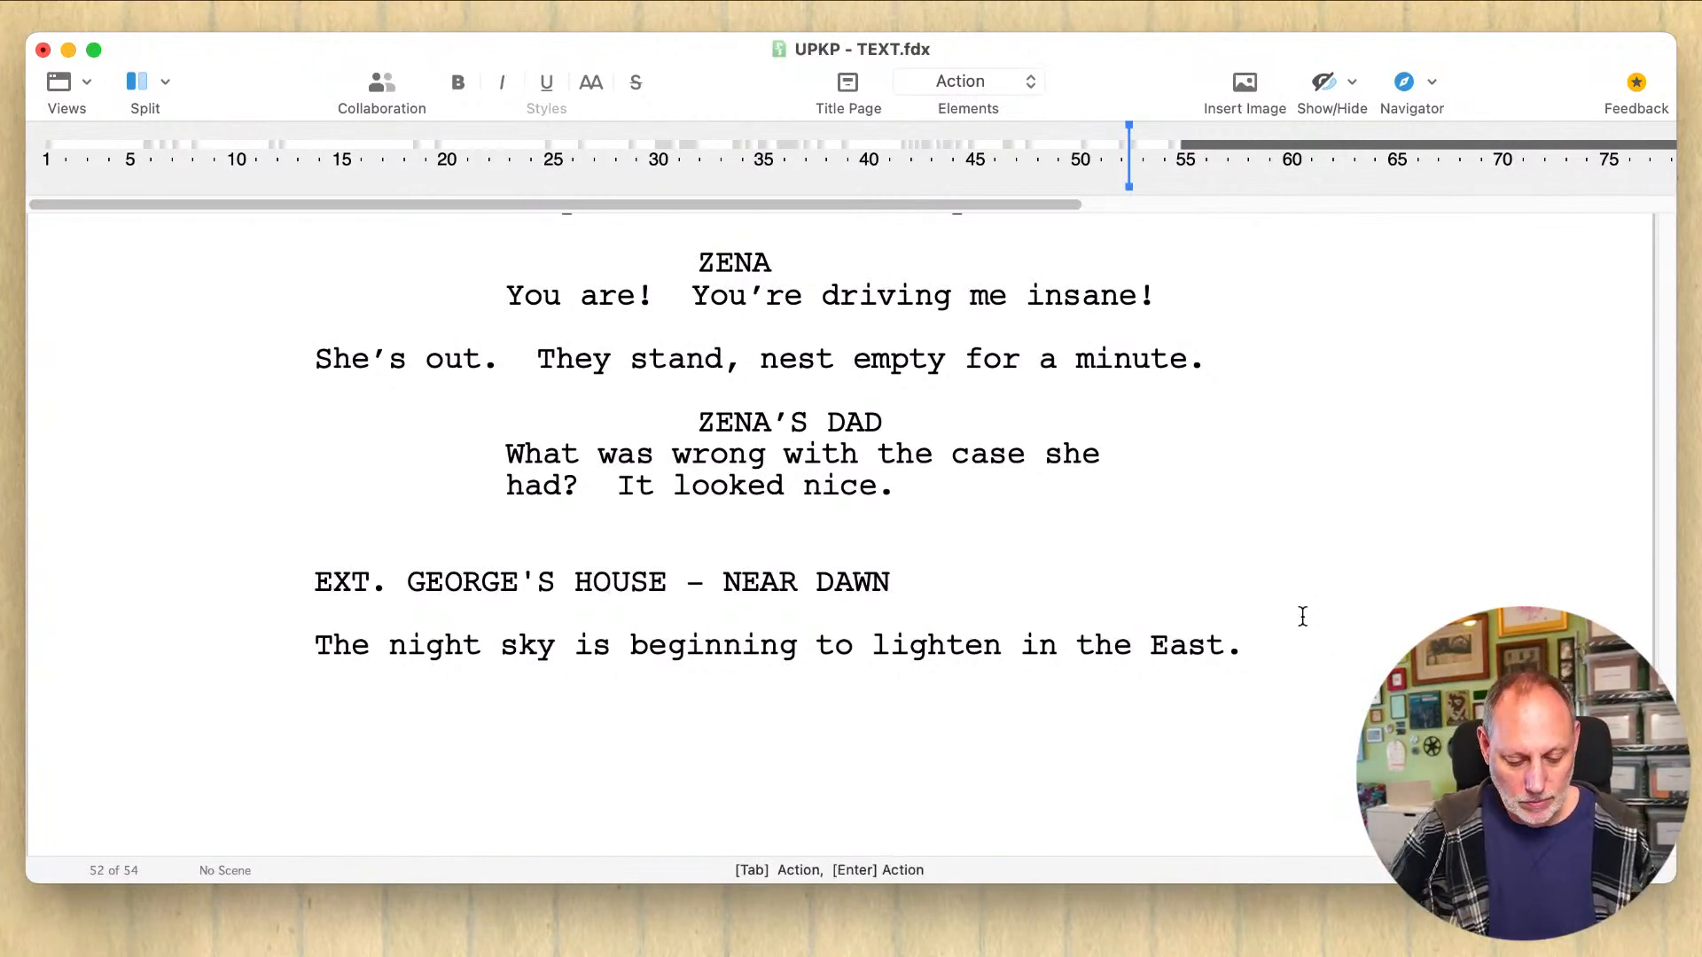
{"action": "type", "text": "It is g"}
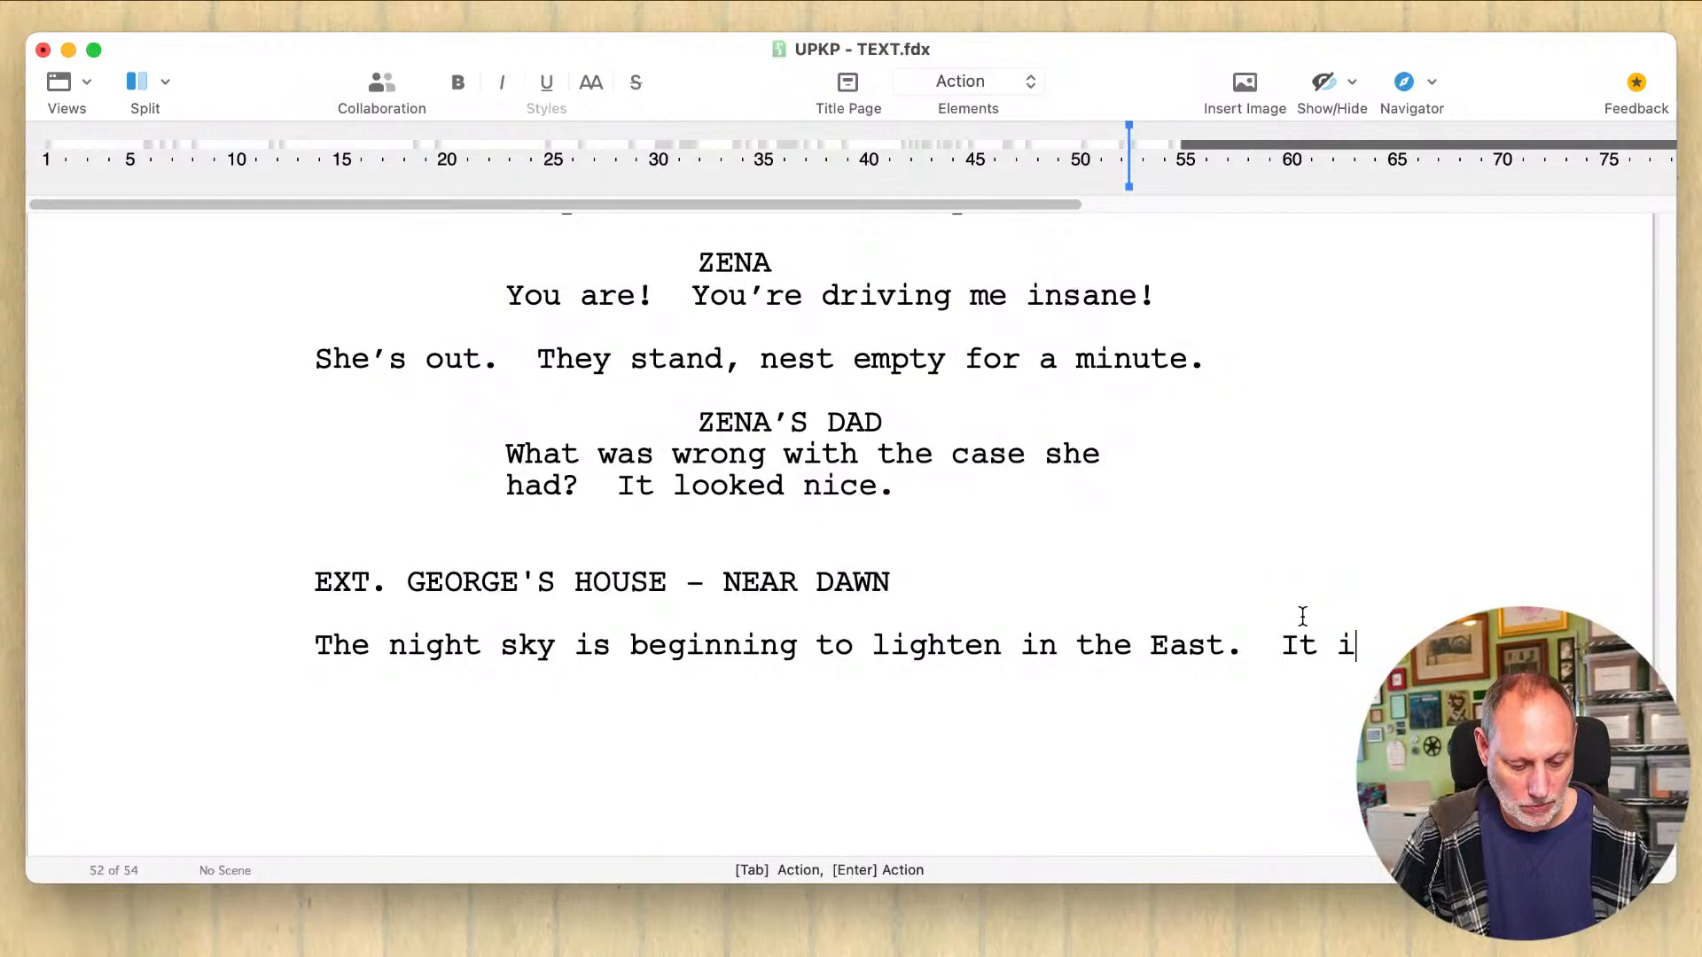
{"action": "key", "text": "BackSpace"}
{"action": "key", "text": "BackSpace"}
{"action": "key", "text": "BackSpace"}
{"action": "key", "text": "BackSpace"}
{"action": "key", "text": "BackSpace"}
{"action": "key", "text": "BackSpace"}
{"action": "key", "text": "BackSpace"}
{"action": "key", "text": "BackSpace"}
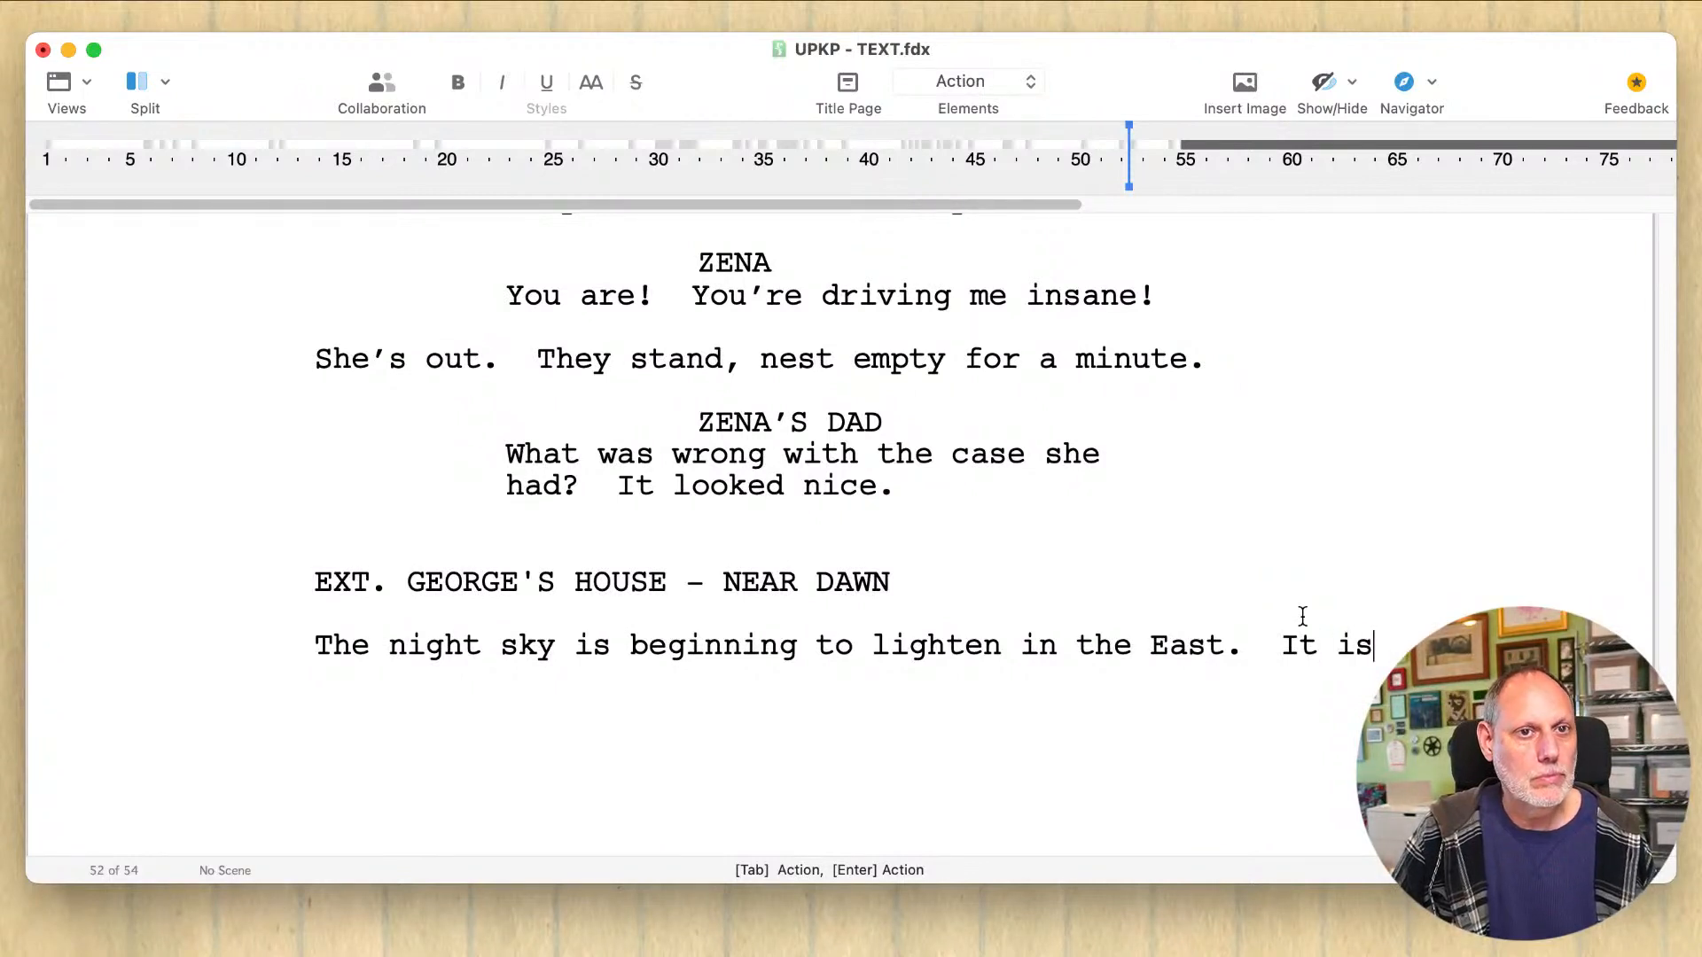
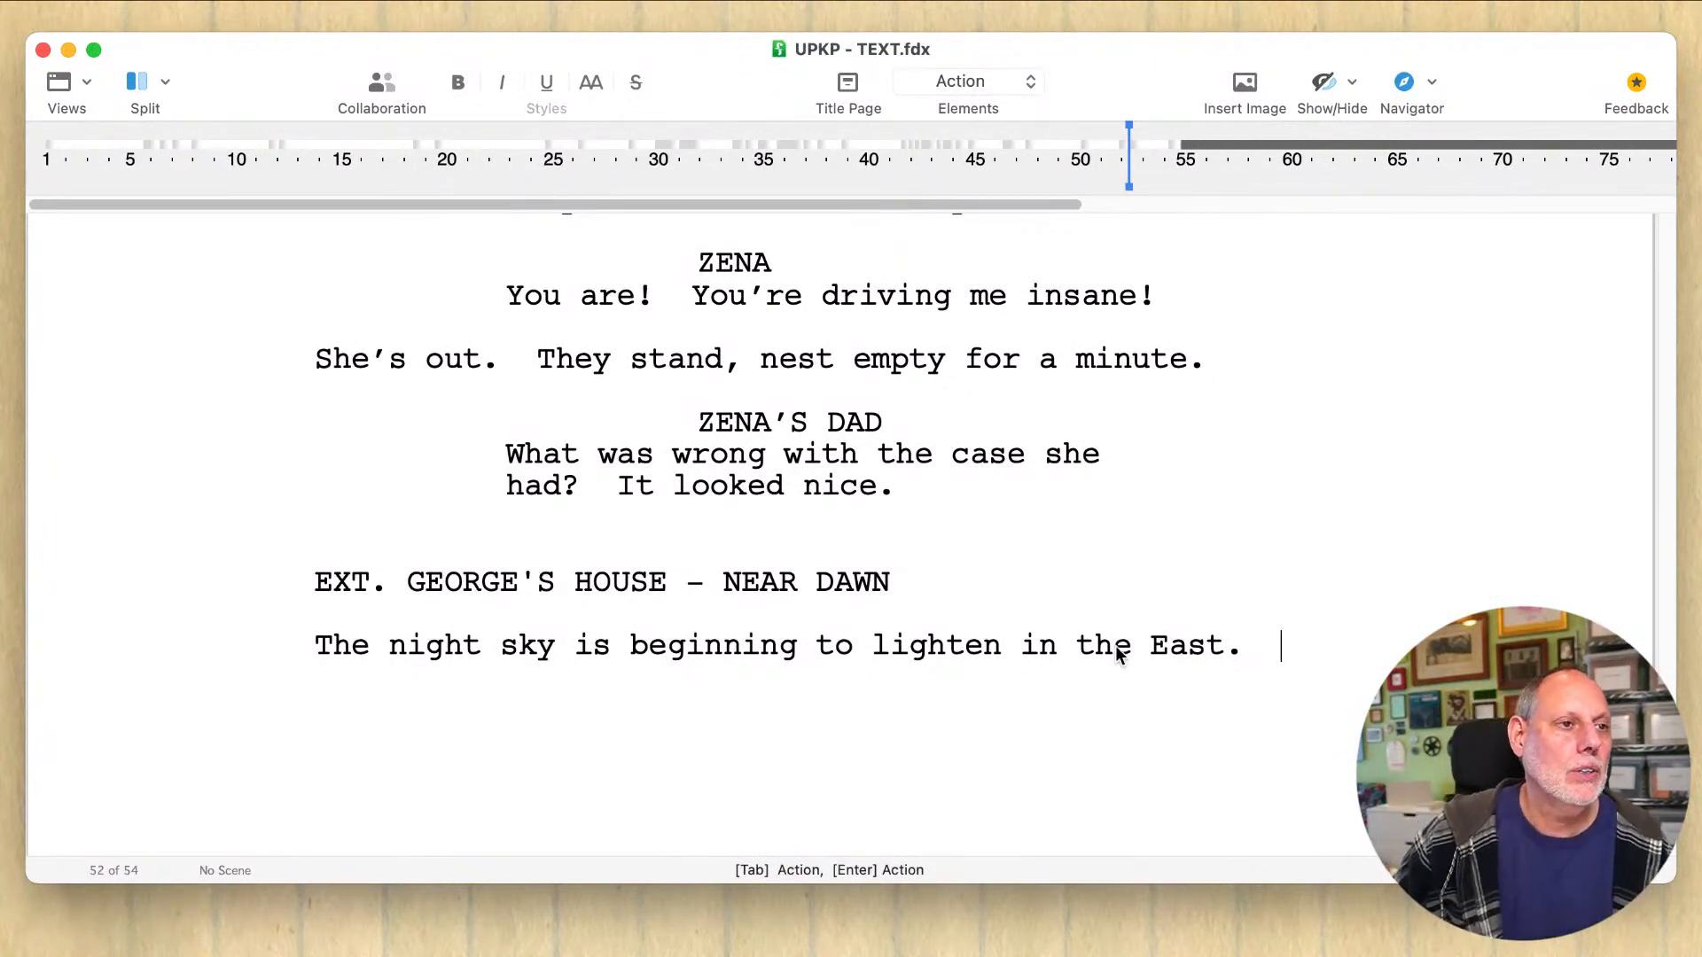
Step: Rewrite the opening of the action sentence as "The night's darkness is beginning to retreat," ahead of "in the East."
{"action": "left_click", "coordinate": [1011, 644]}
{"action": "left_click_drag", "start_coordinate": [1010, 639], "coordinate": [493, 637]}
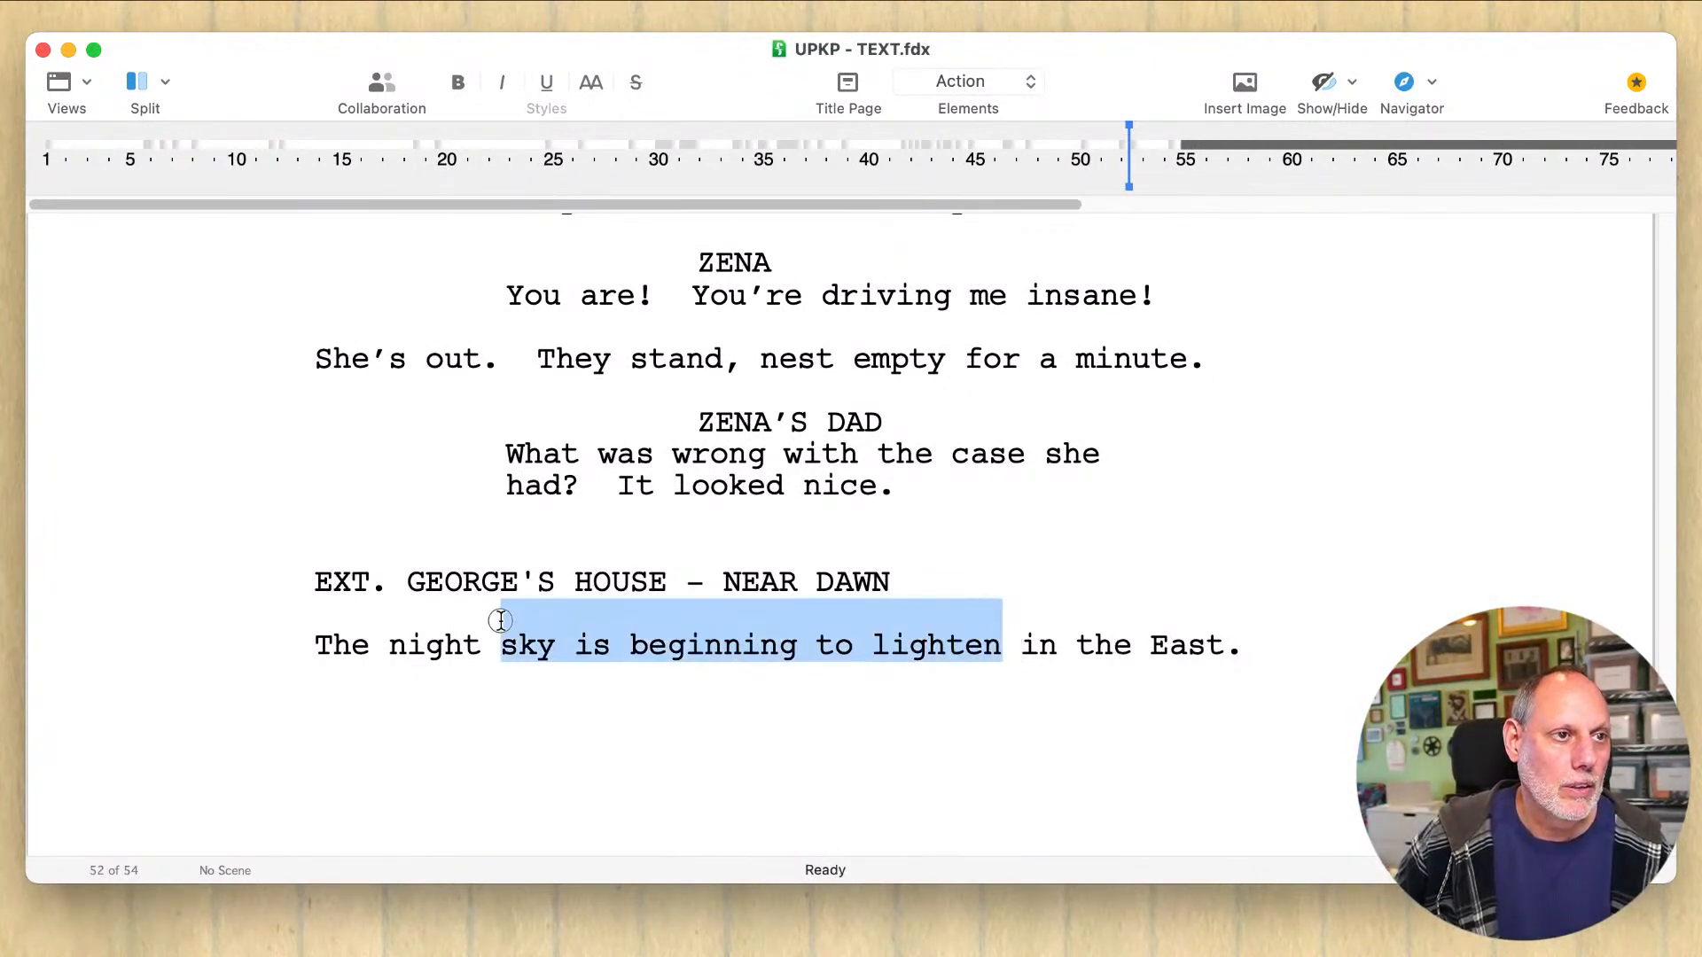
{"action": "type", "text": "'s darkness "}
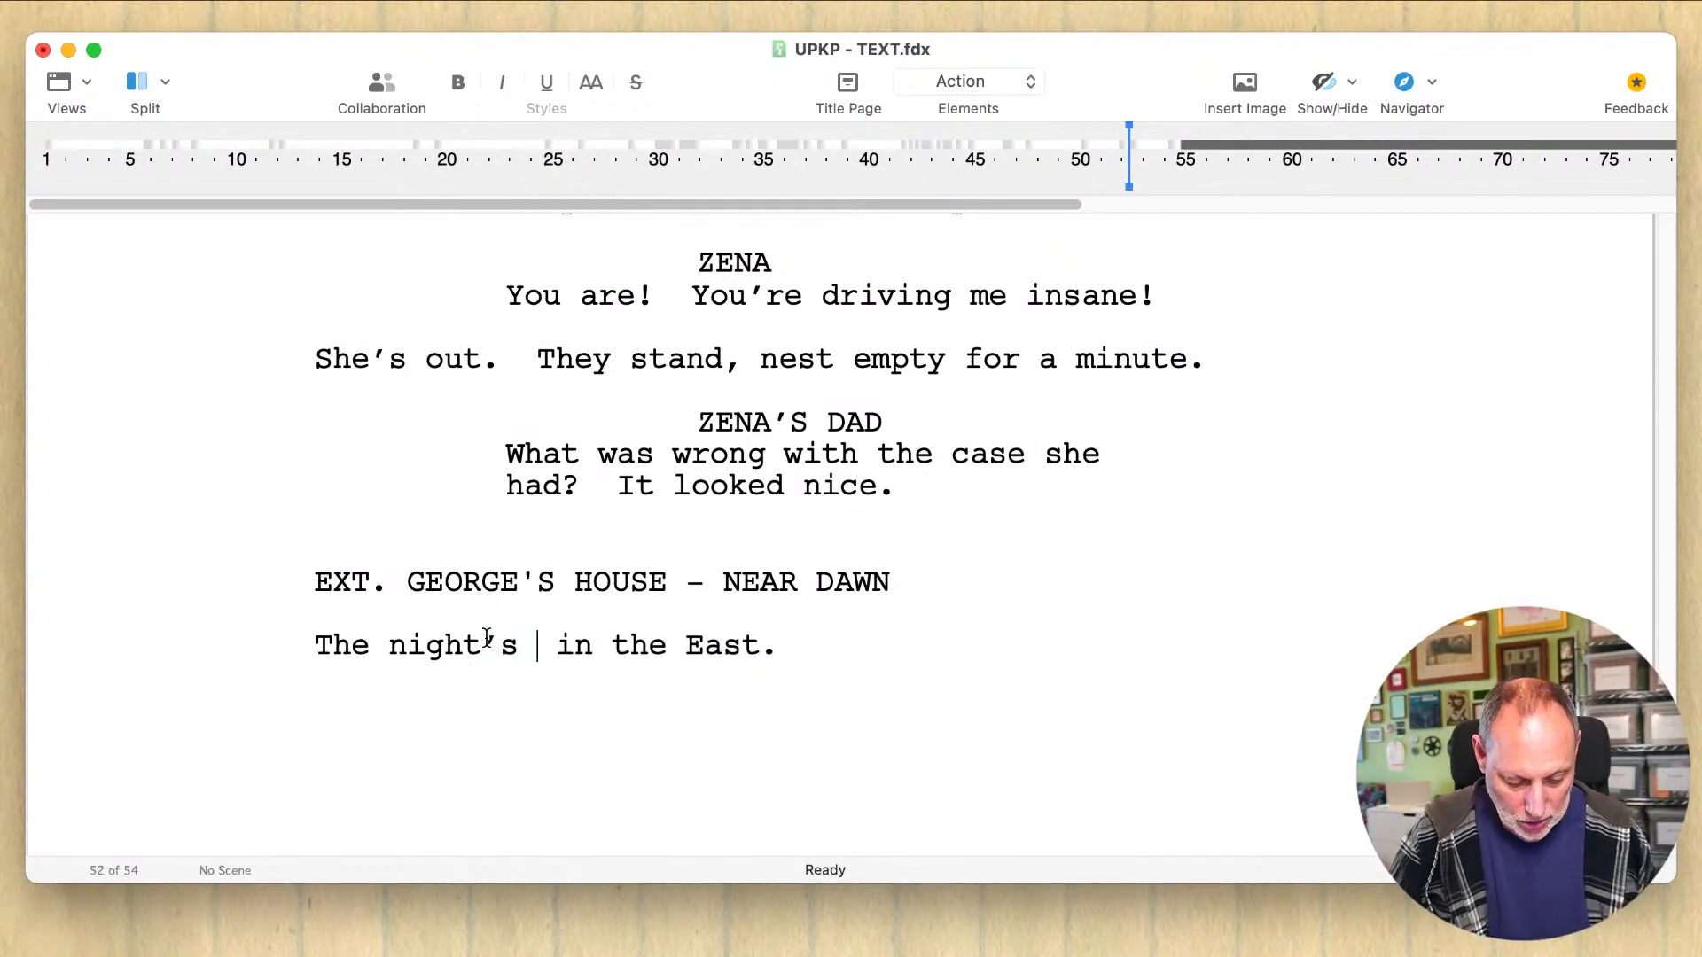
{"action": "type", "text": "is begi"}
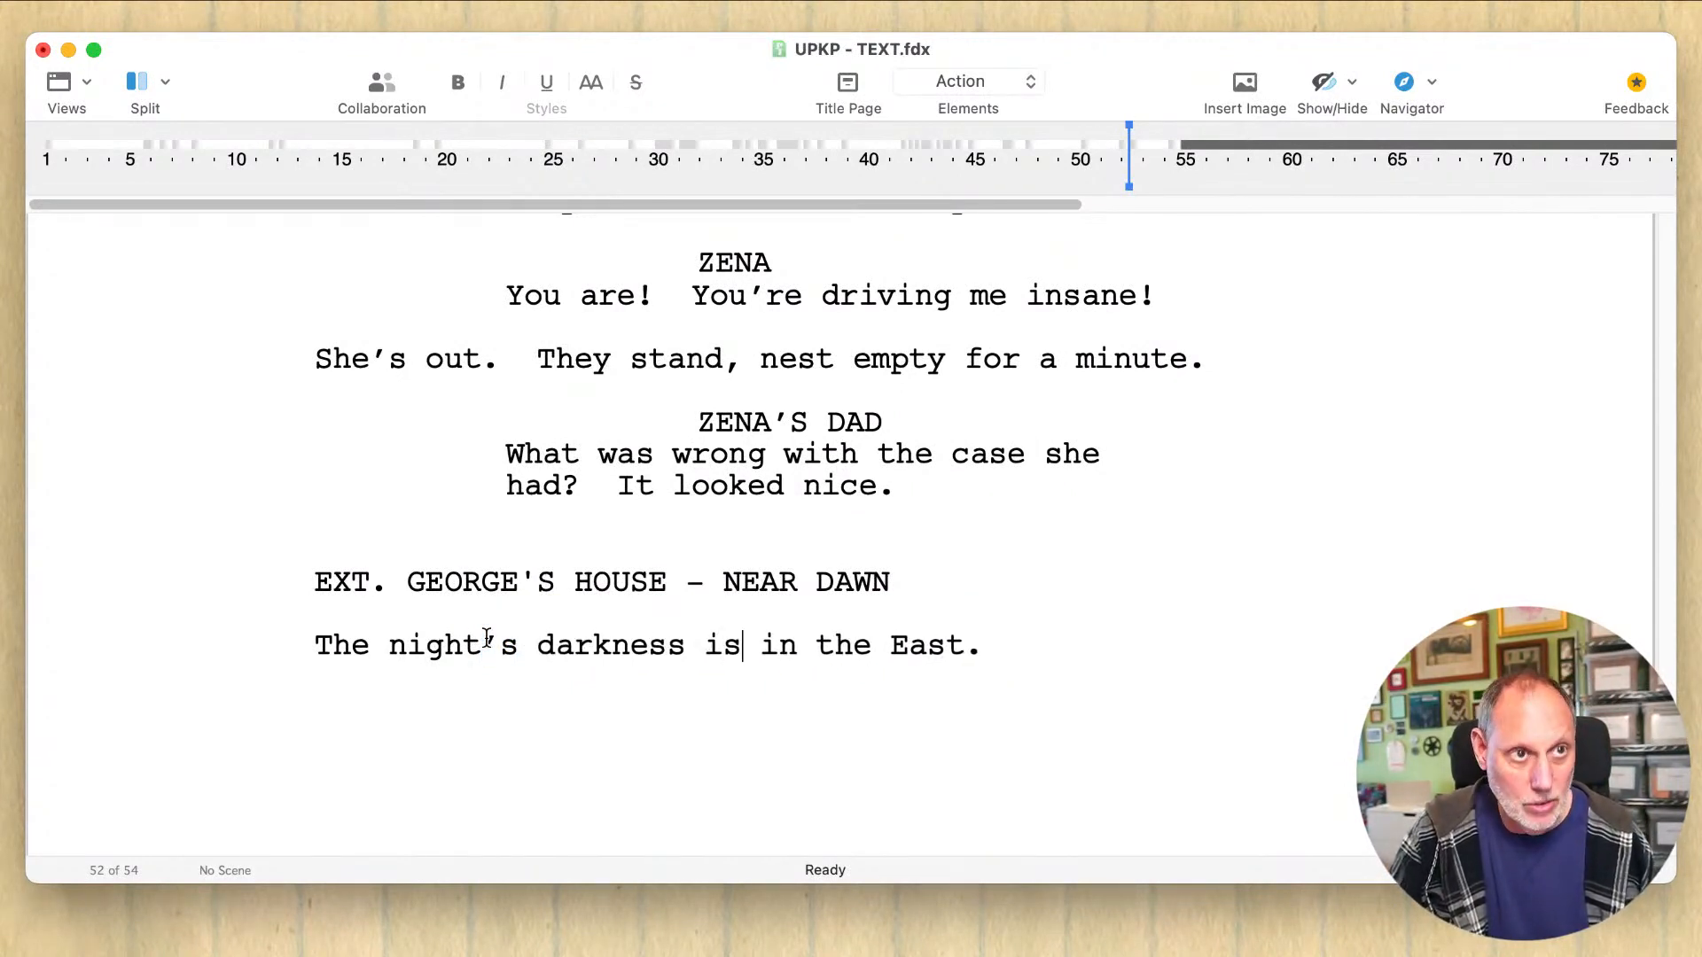
{"action": "type", "text": "nning to retr"}
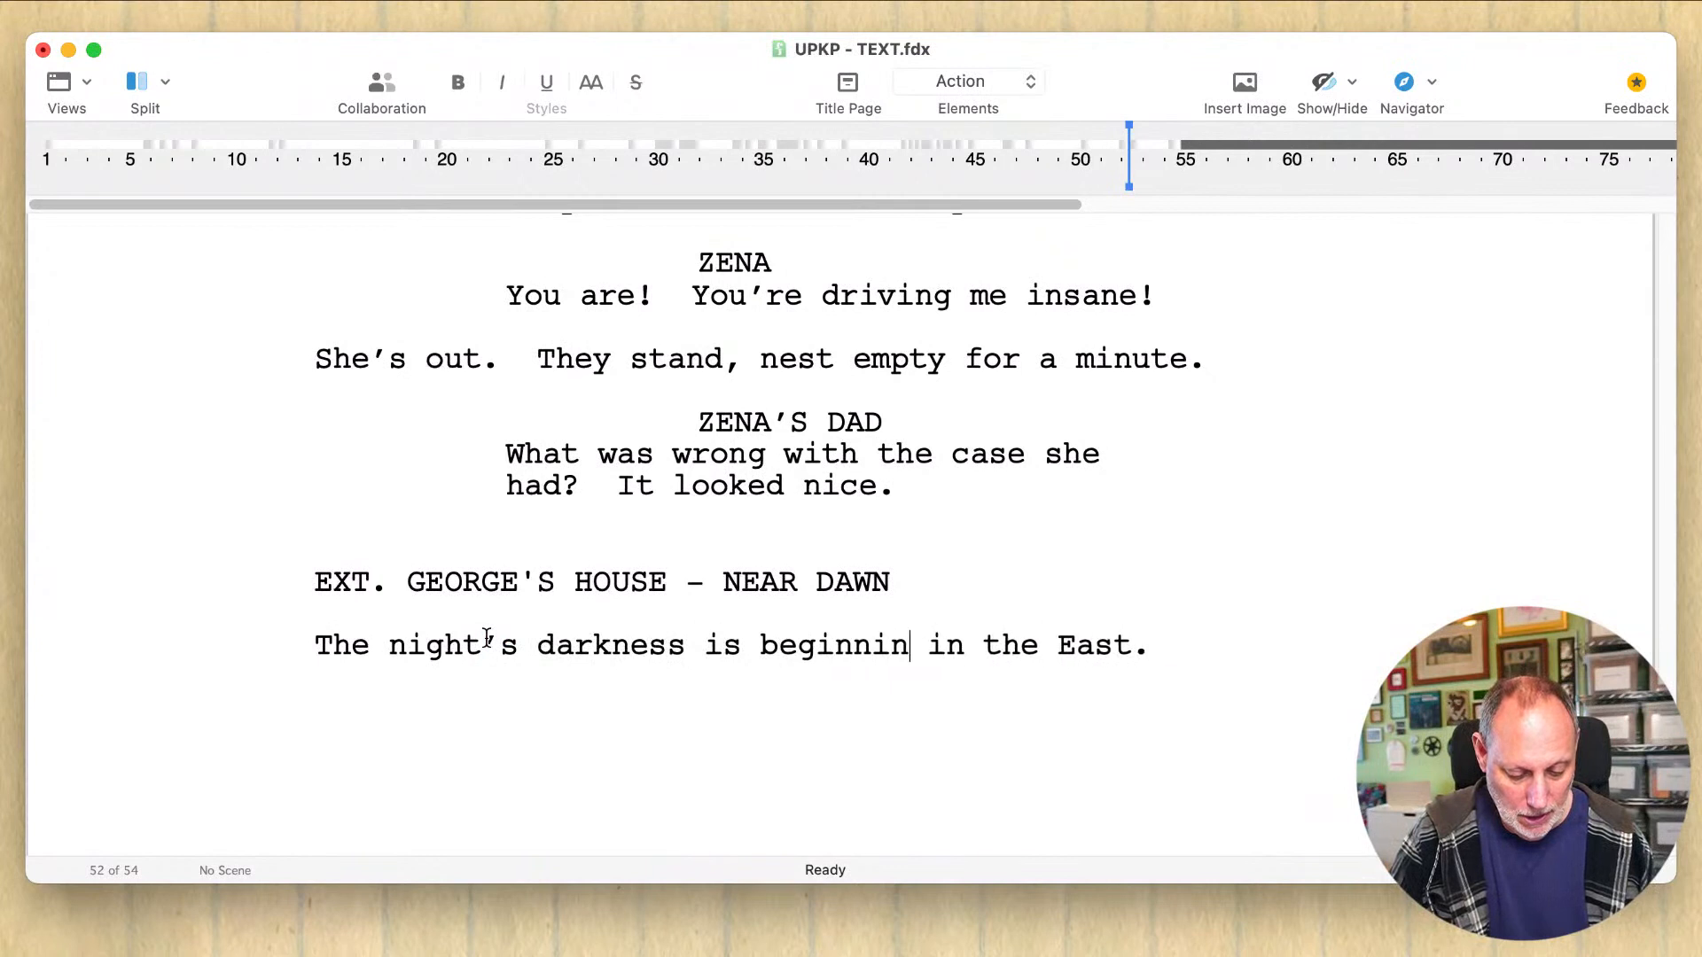
{"action": "type", "text": "eat,"}
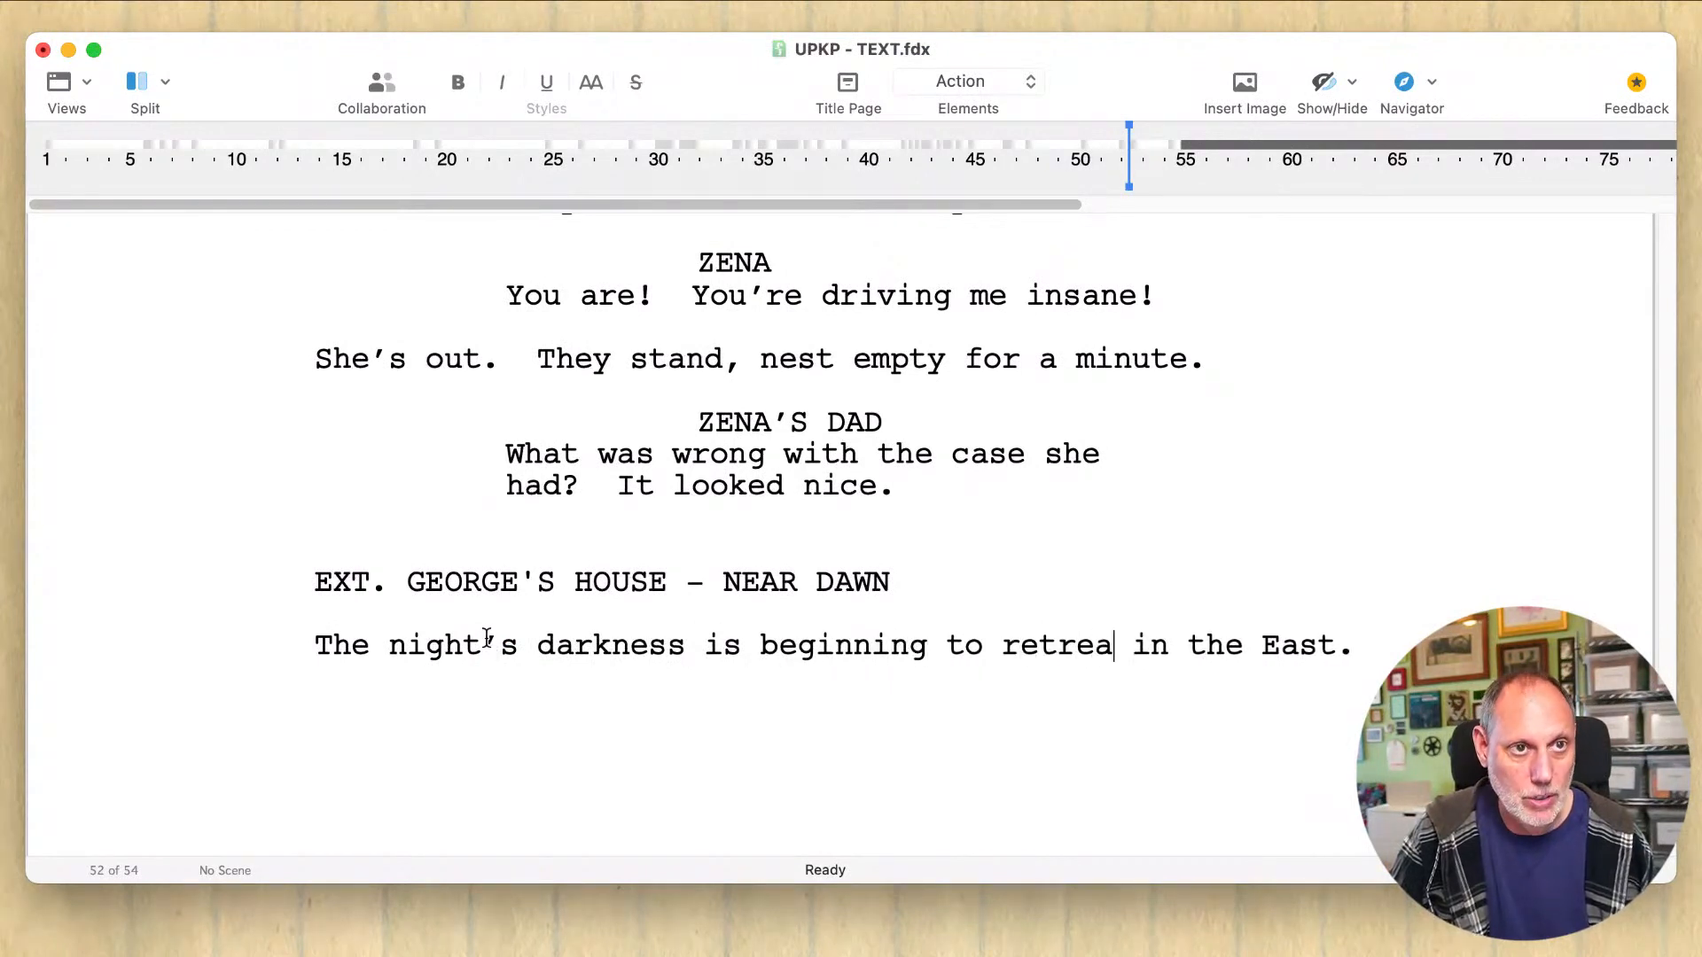
{"action": "type", "text": " as "}
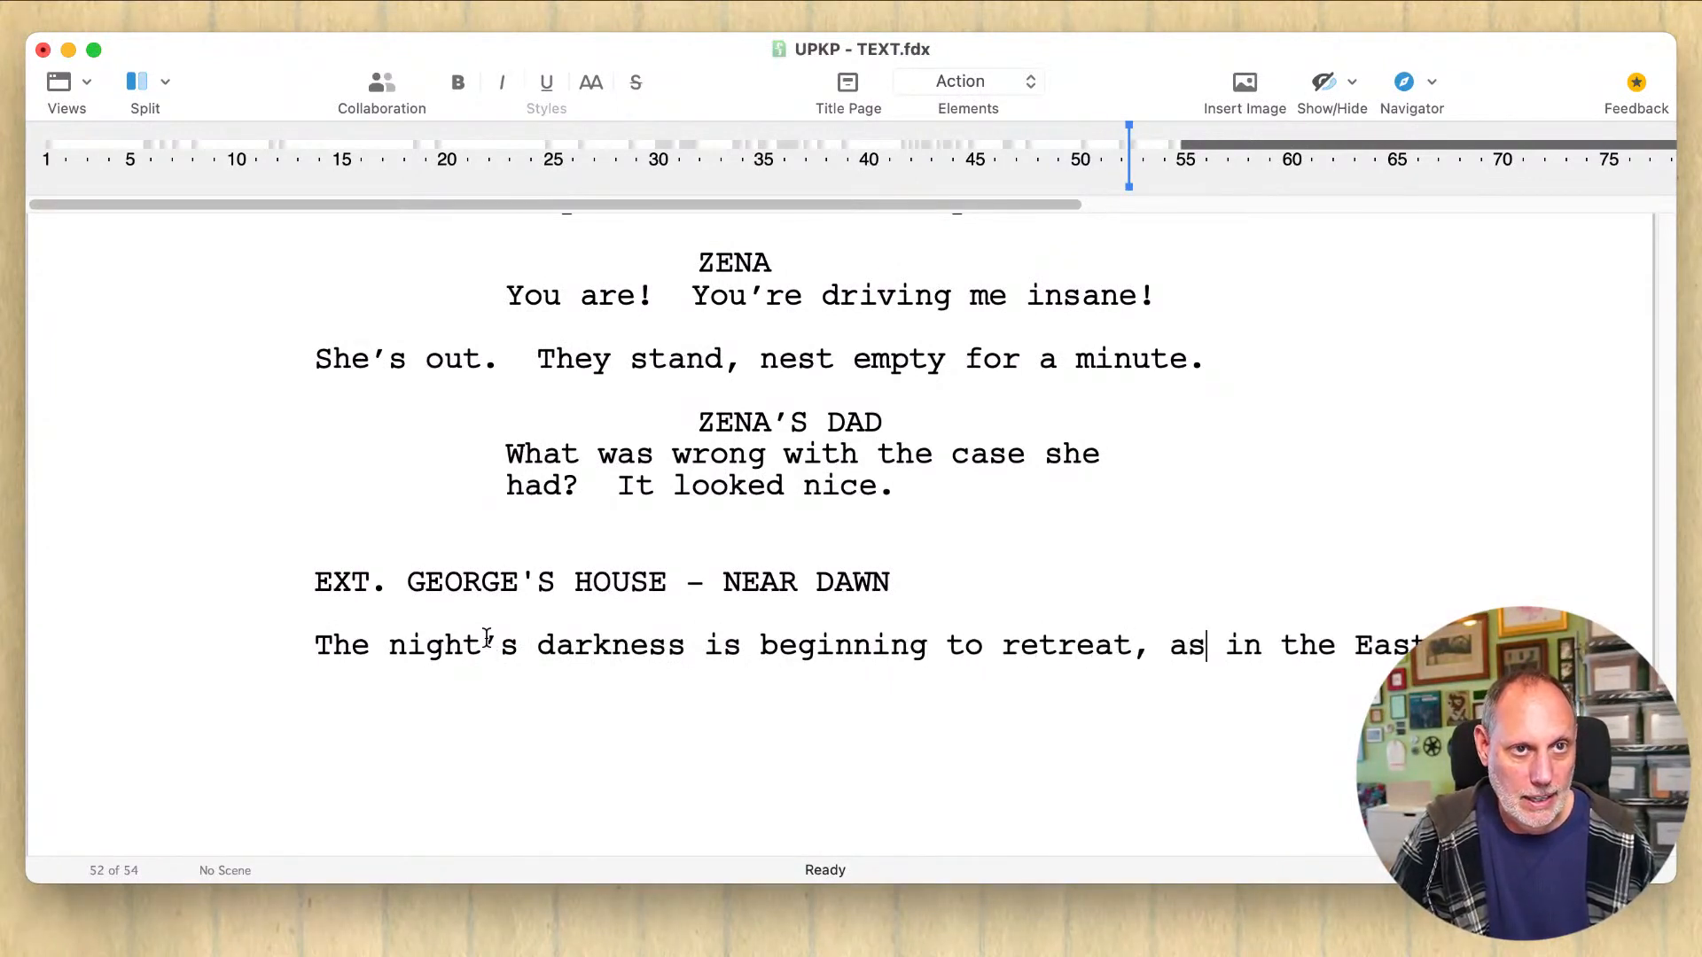
{"action": "type", "text": "a  "}
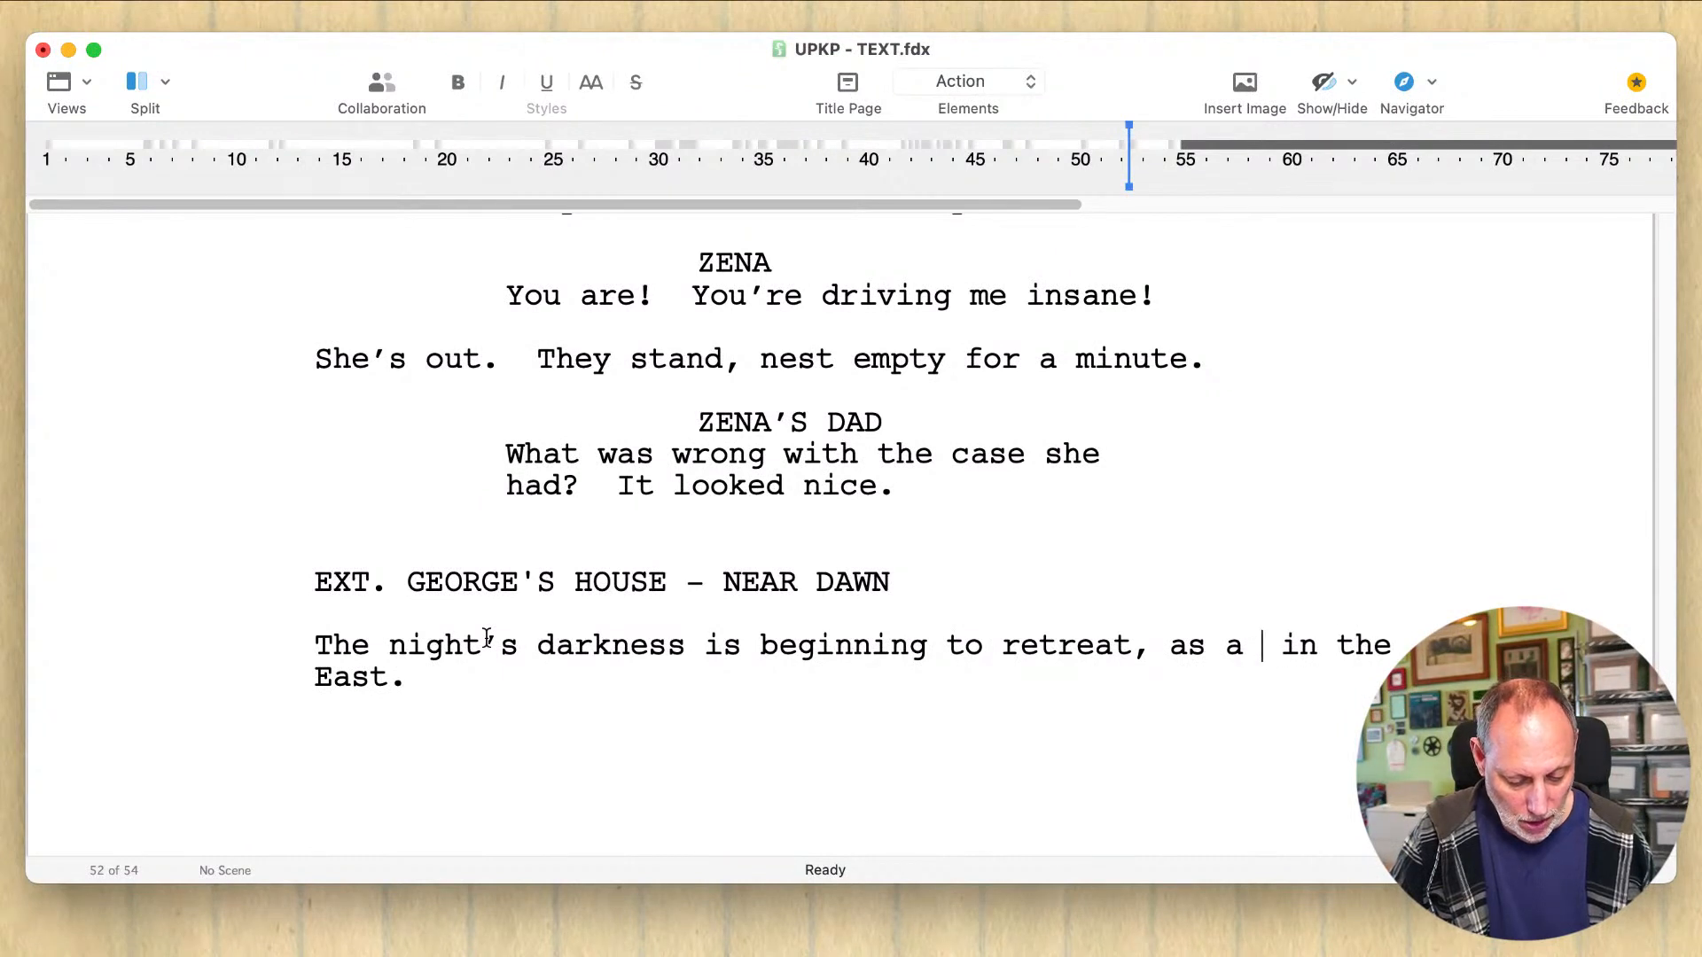
{"action": "type", "text": "colorful"}
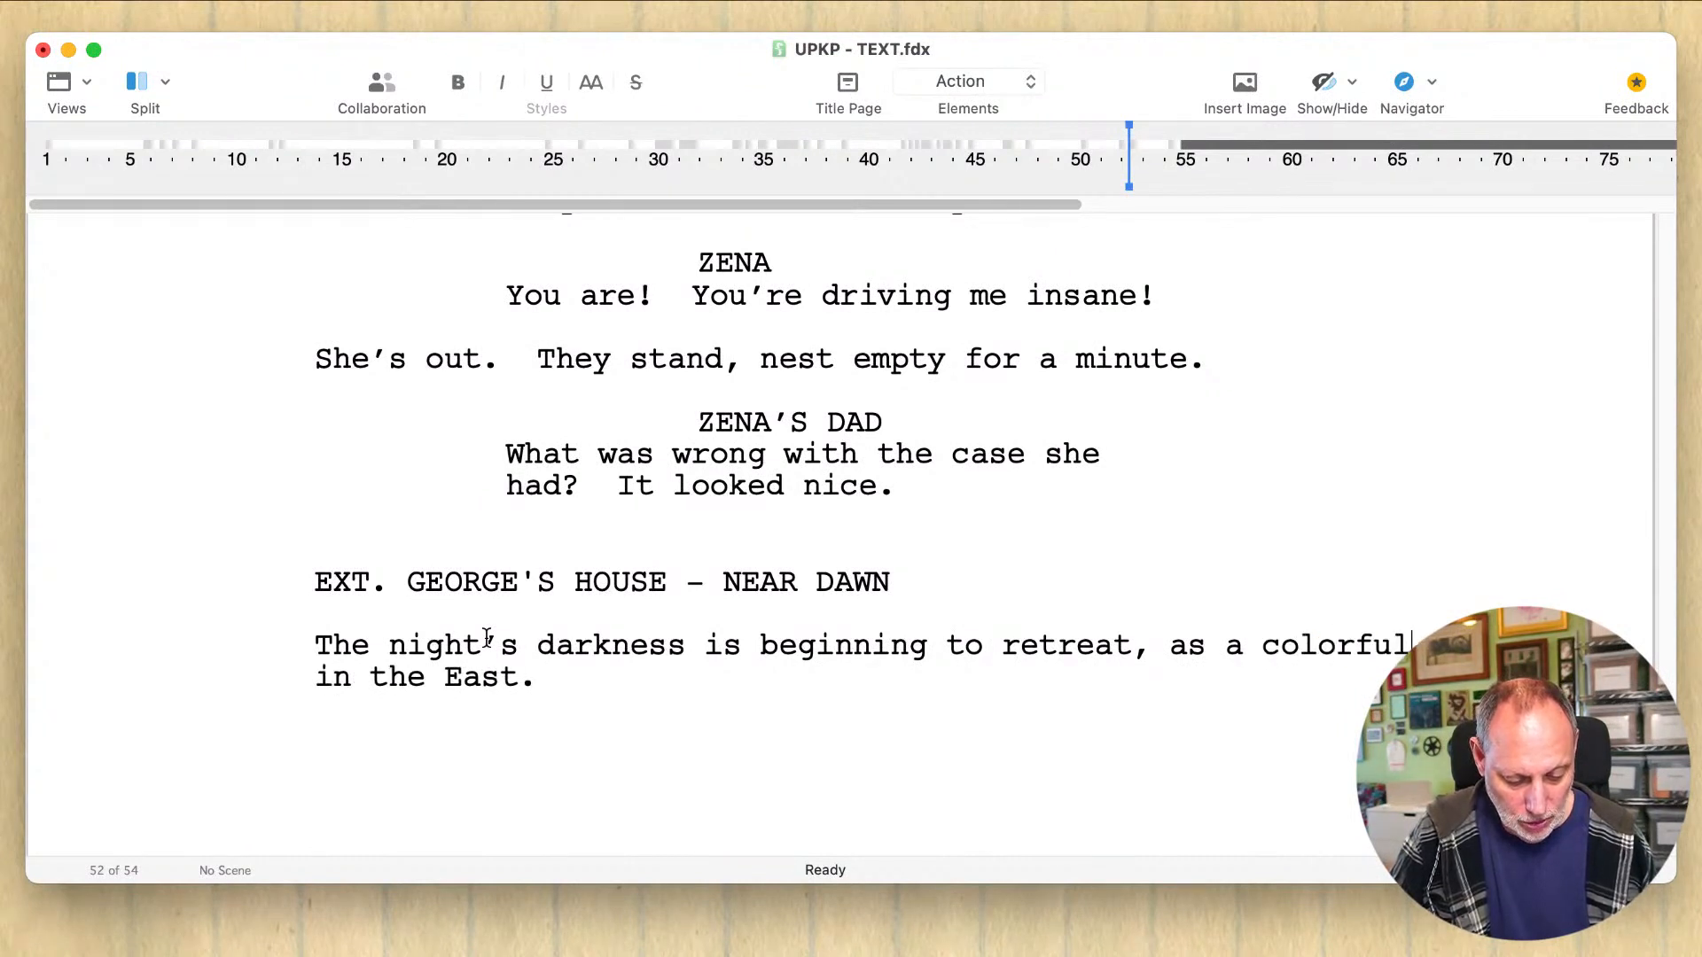
{"action": "type", "text": " new sunris"}
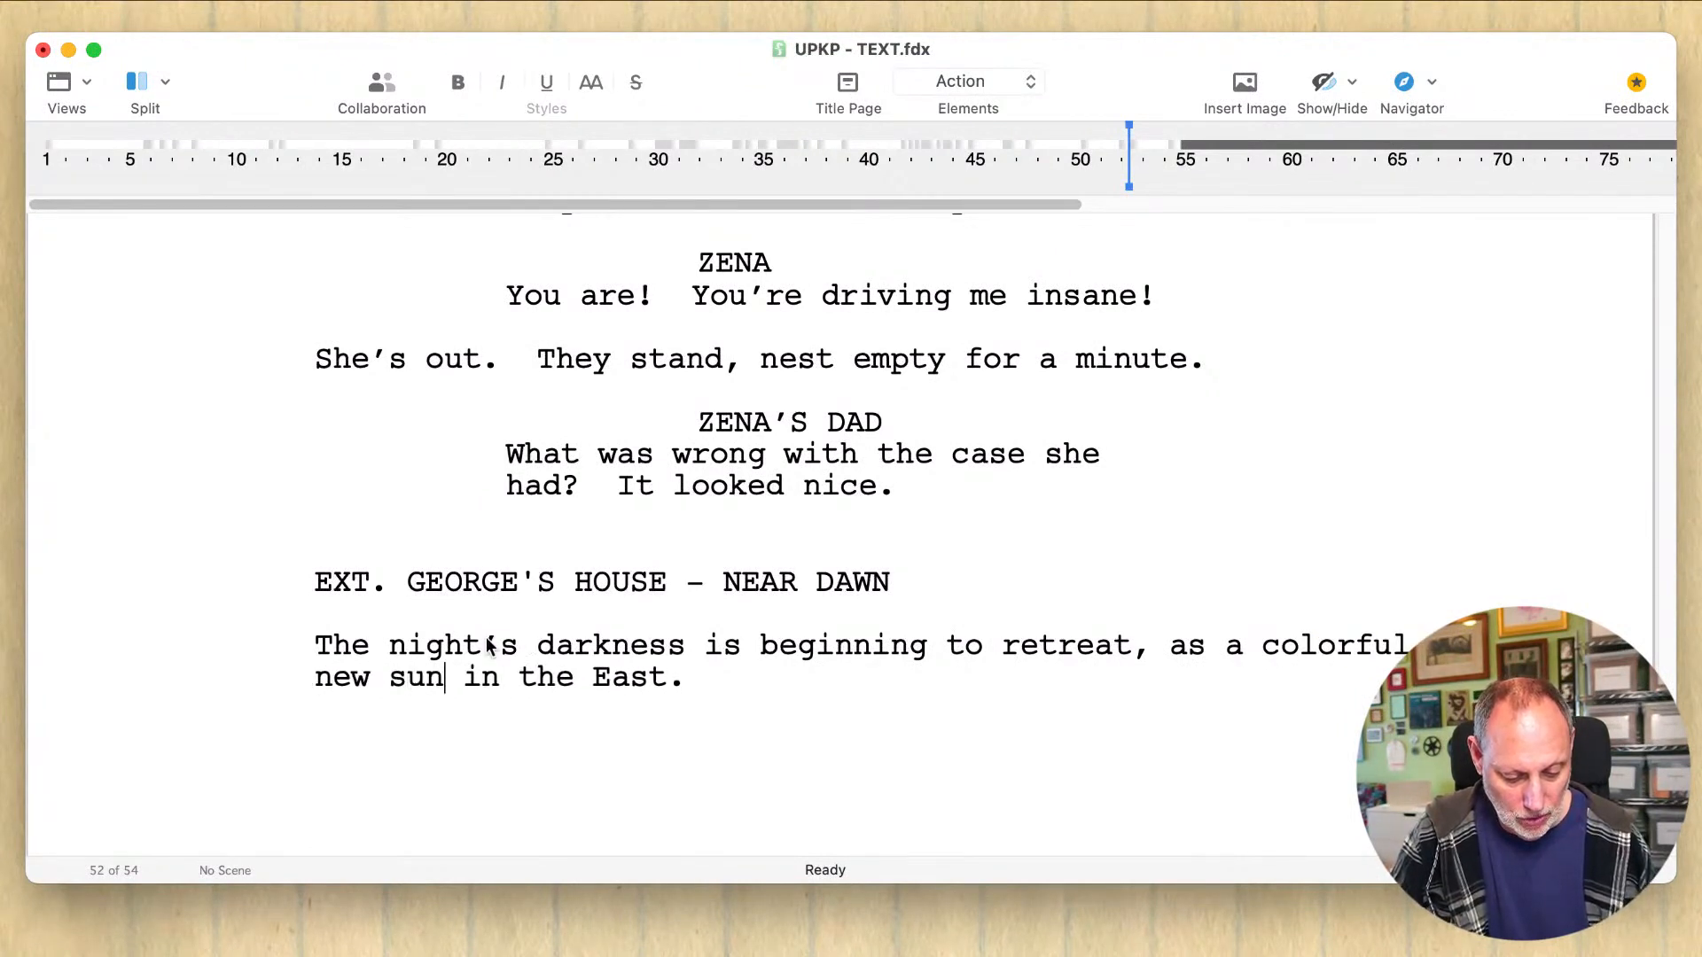
{"action": "type", "text": "e"}
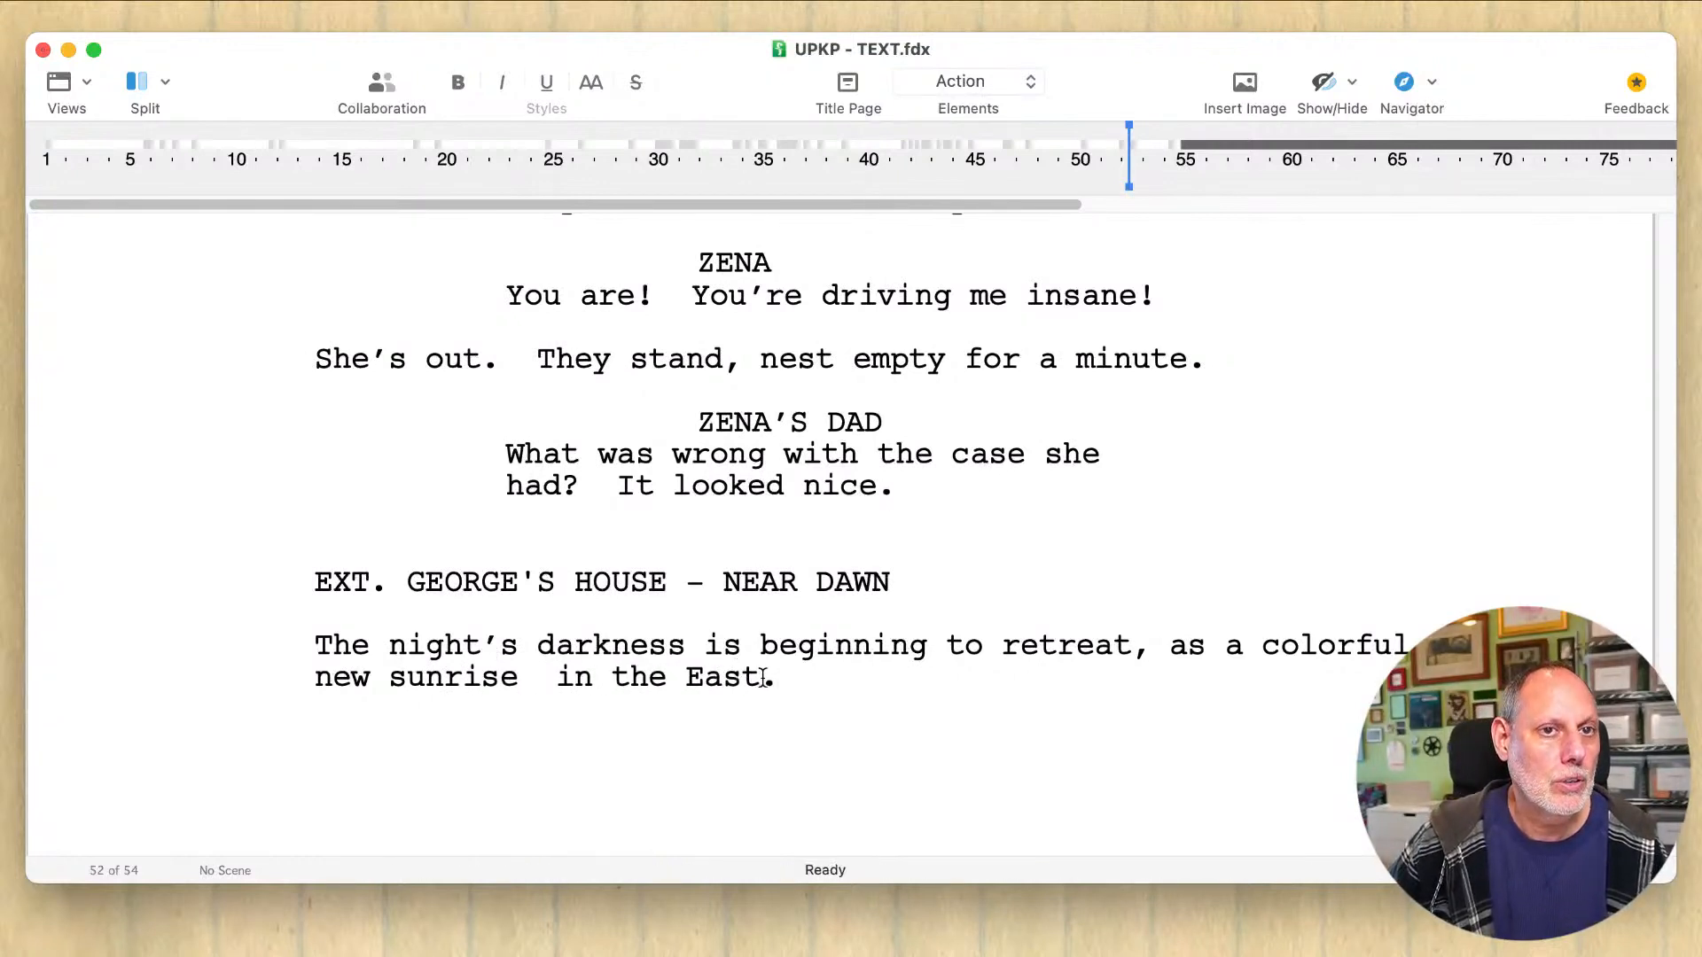
Step: Remove "new" and rework the phrase after "colorful" to read "sun rise warms the sky"
{"action": "left_click_drag", "start_coordinate": [520, 678], "coordinate": [441, 678]}
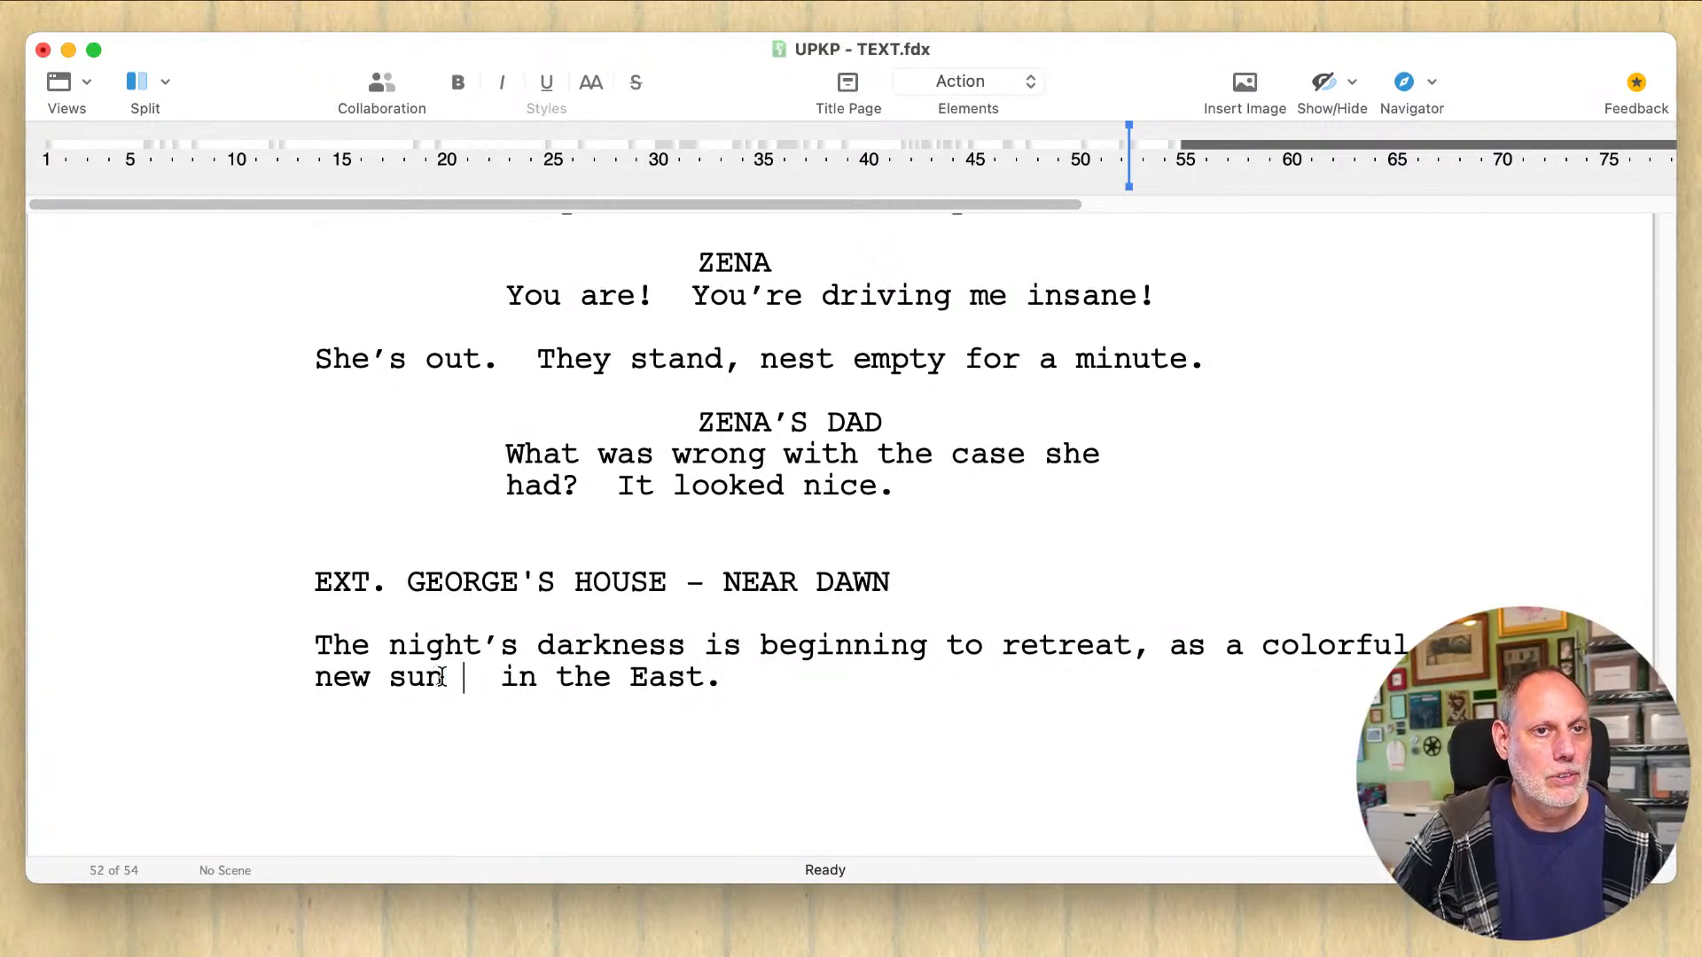
{"action": "double_click", "coordinate": [428, 678]}
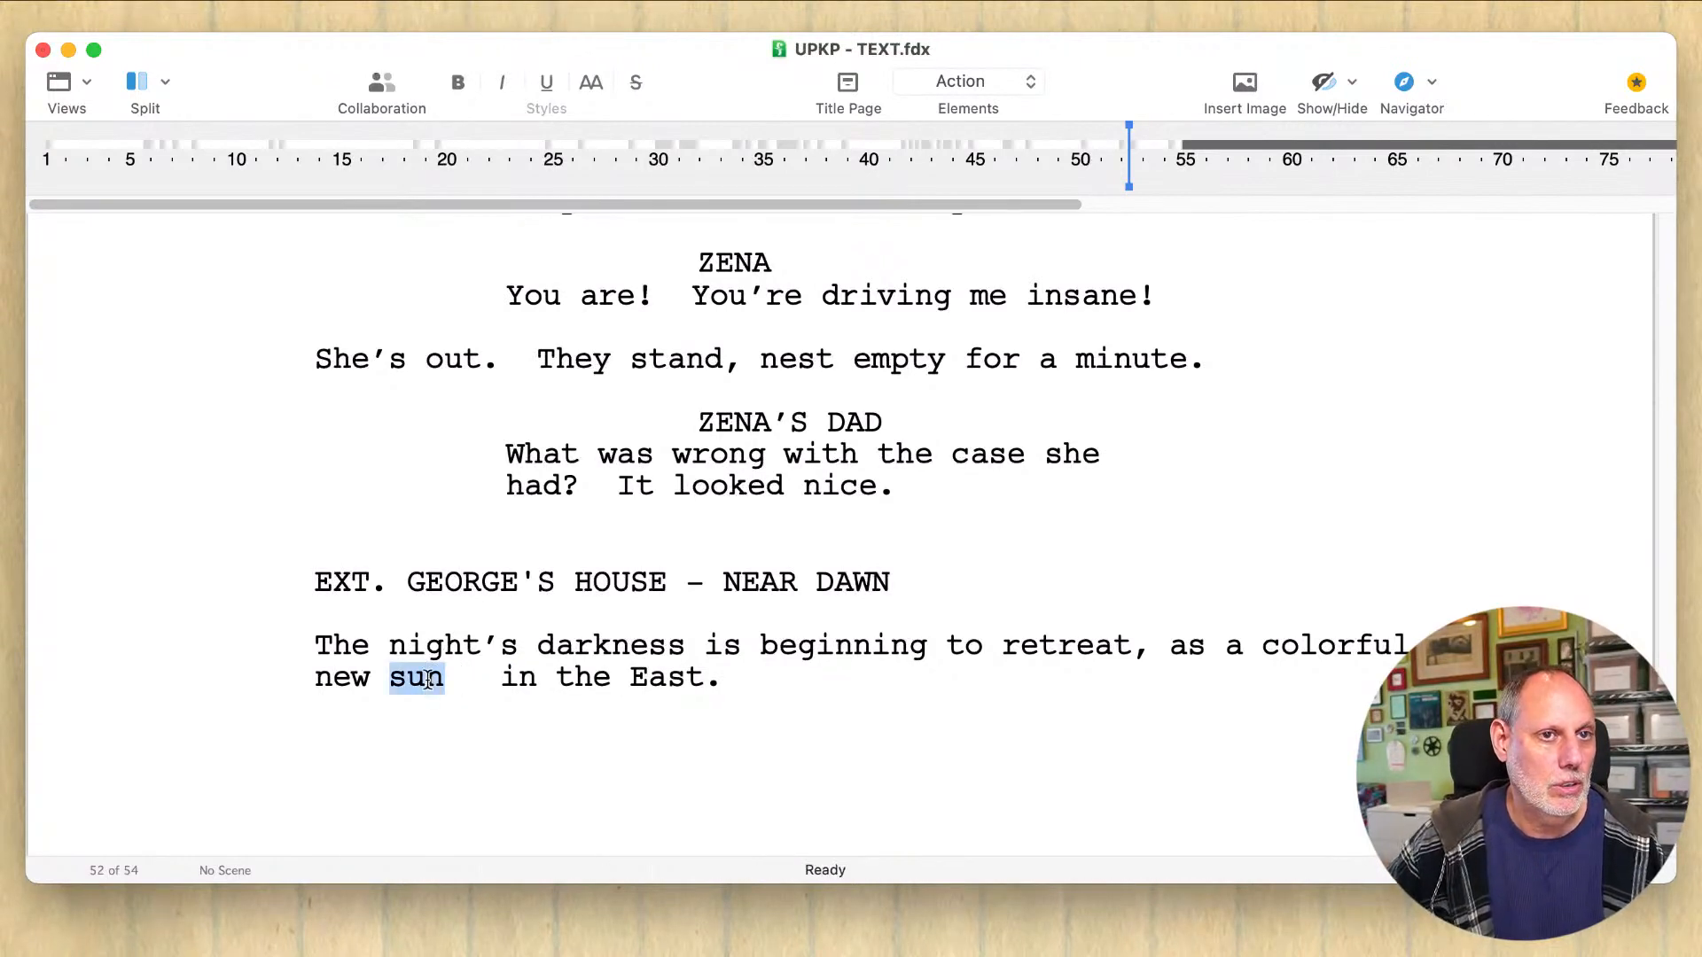
{"action": "left_click", "coordinate": [432, 680]}
{"action": "double_click", "coordinate": [326, 685]}
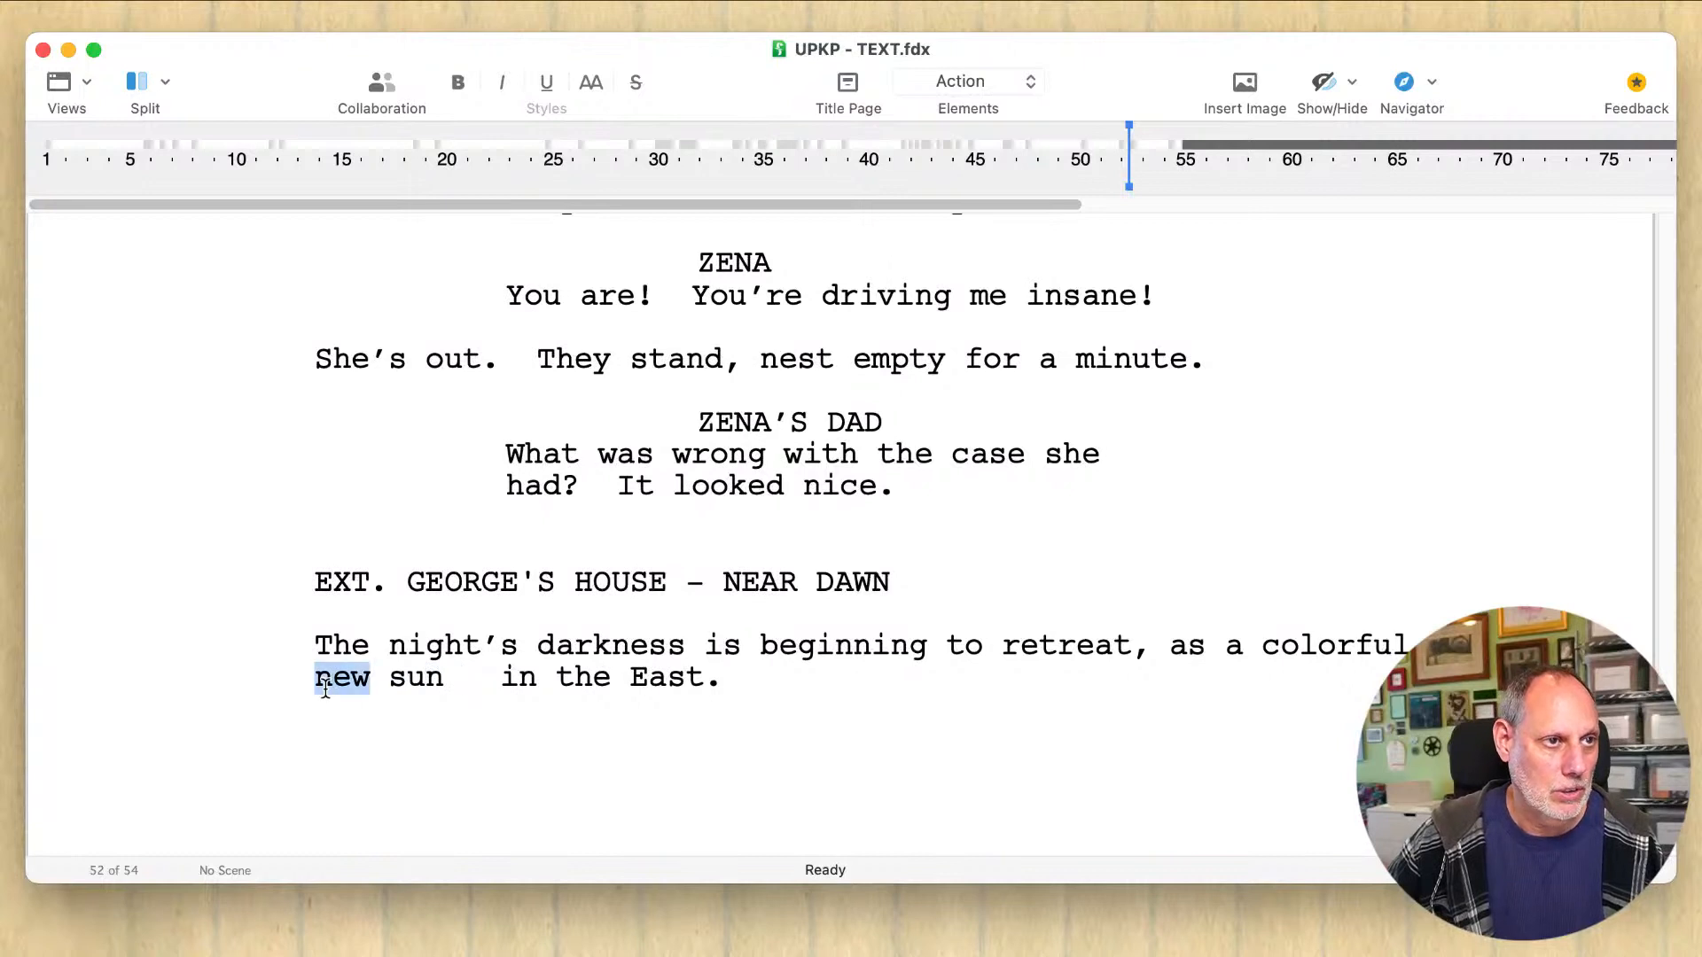
{"action": "key", "text": "BackSpace"}
{"action": "key", "text": "alt+Right"}
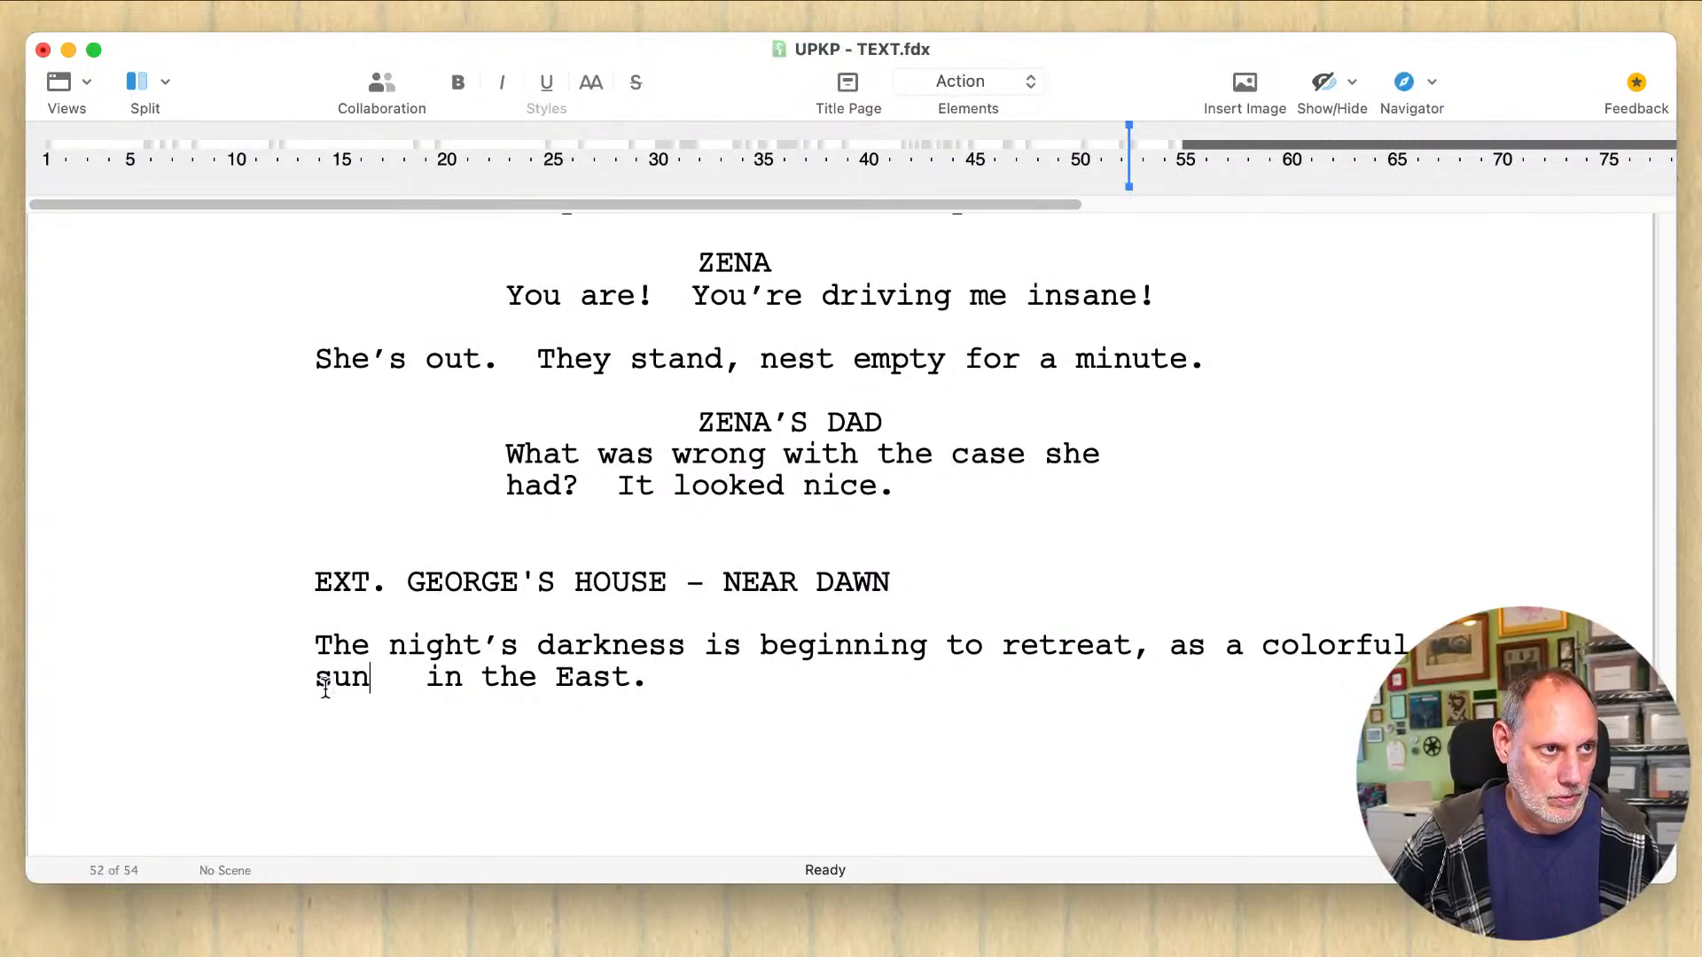
{"action": "type", "text": "rise warms the "}
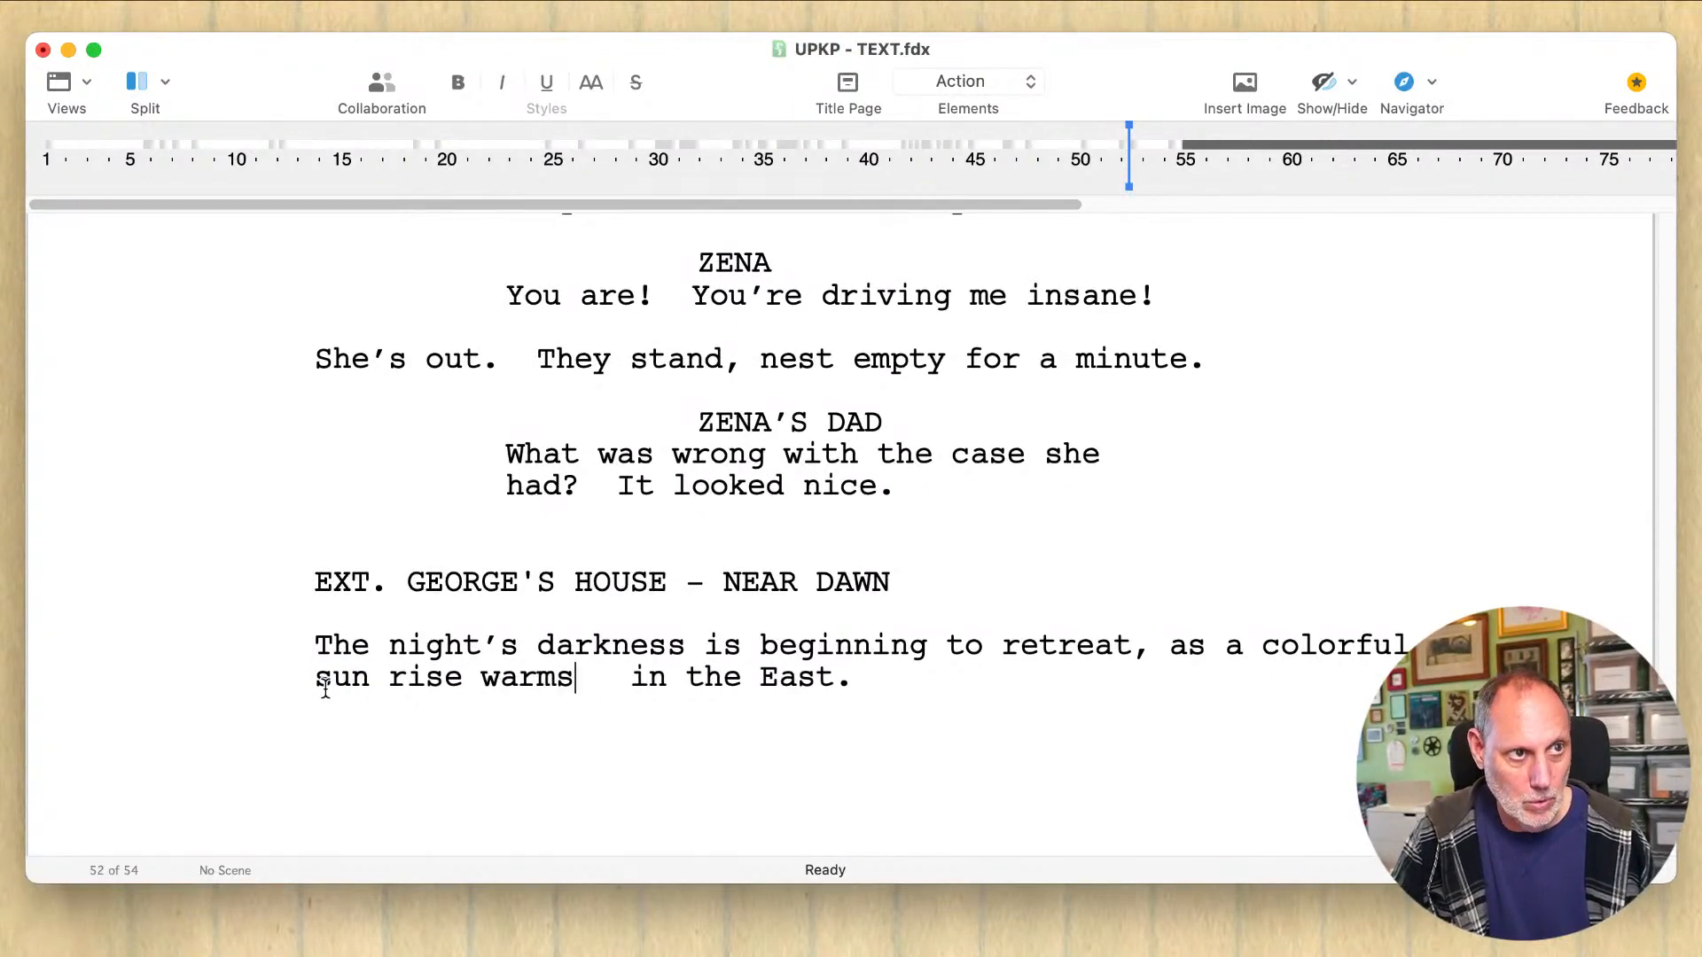
{"action": "type", "text": "sky"}
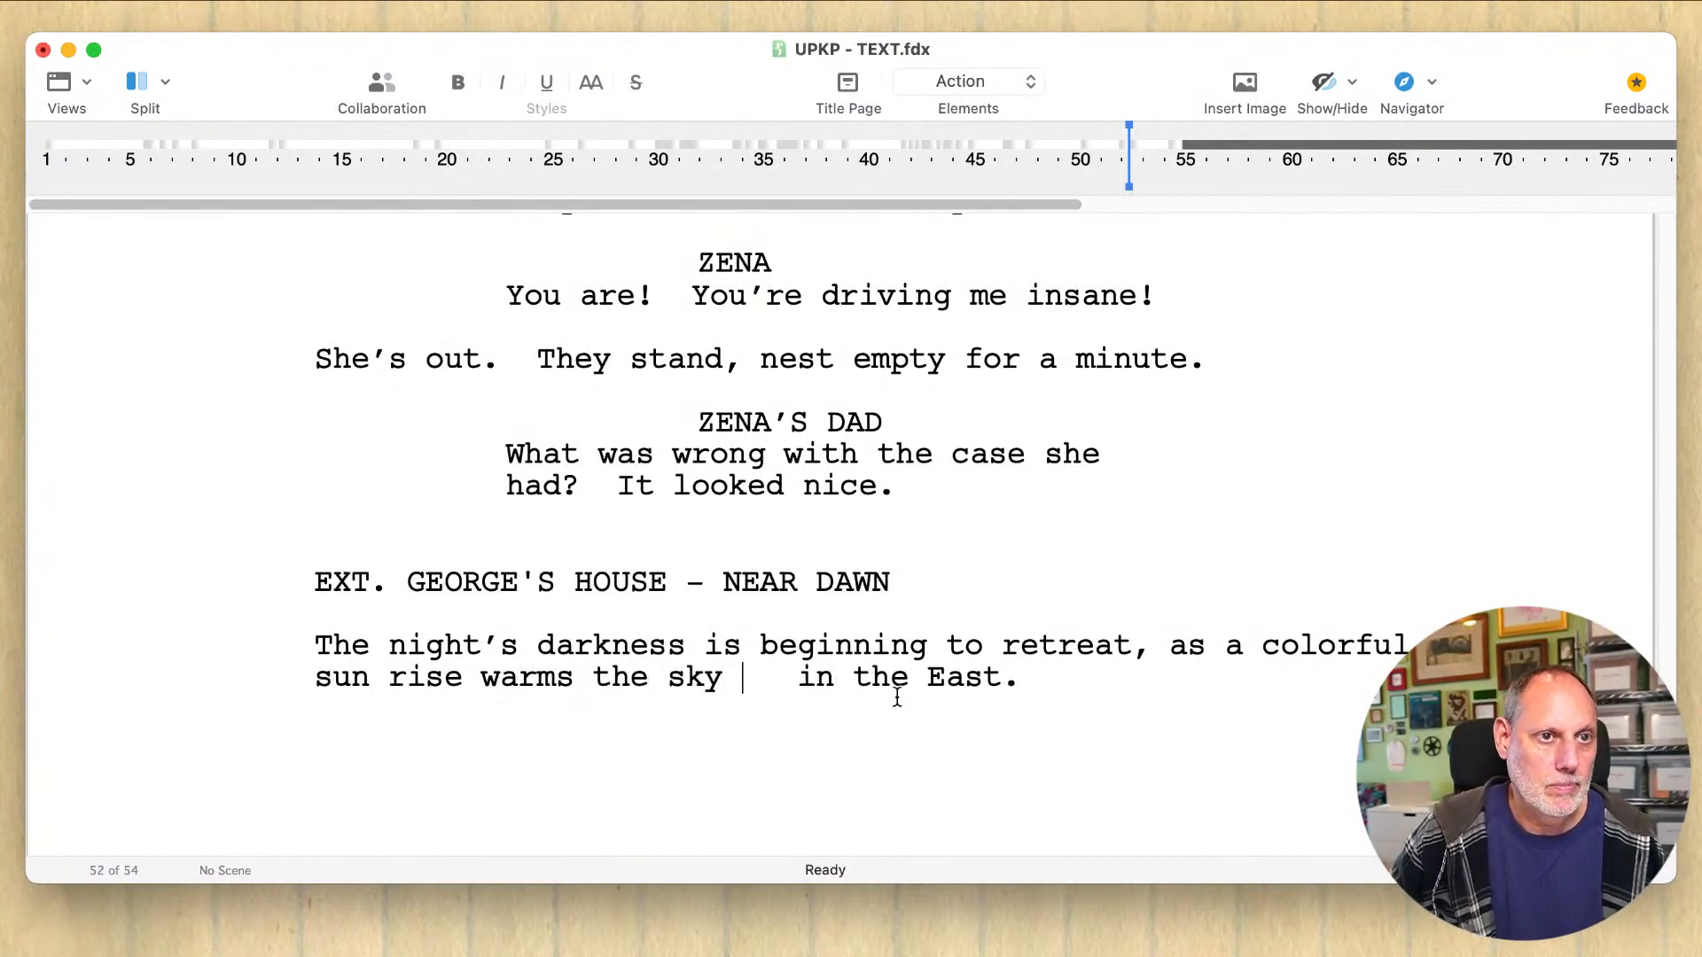
Step: Remove the extra spaces between "sky" and "in the East." and save the script
{"action": "left_click_drag", "start_coordinate": [1003, 678], "coordinate": [734, 679]}
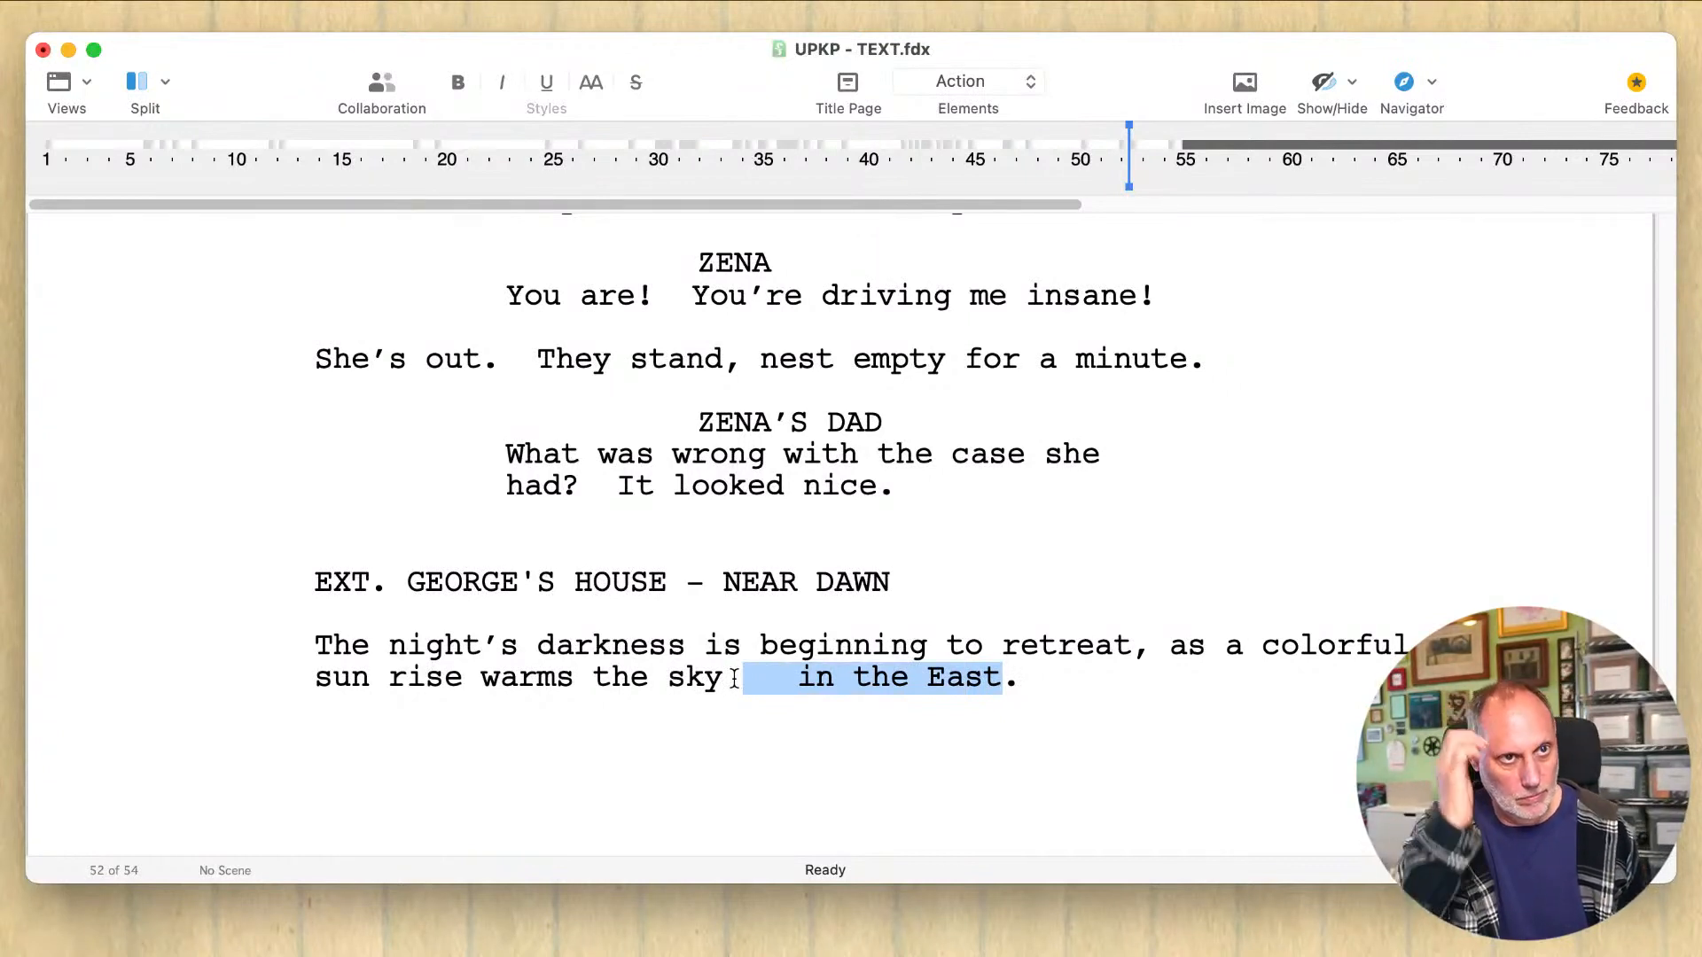
{"action": "key", "text": "Down"}
{"action": "key", "text": "Left"}
{"action": "key", "text": "Left"}
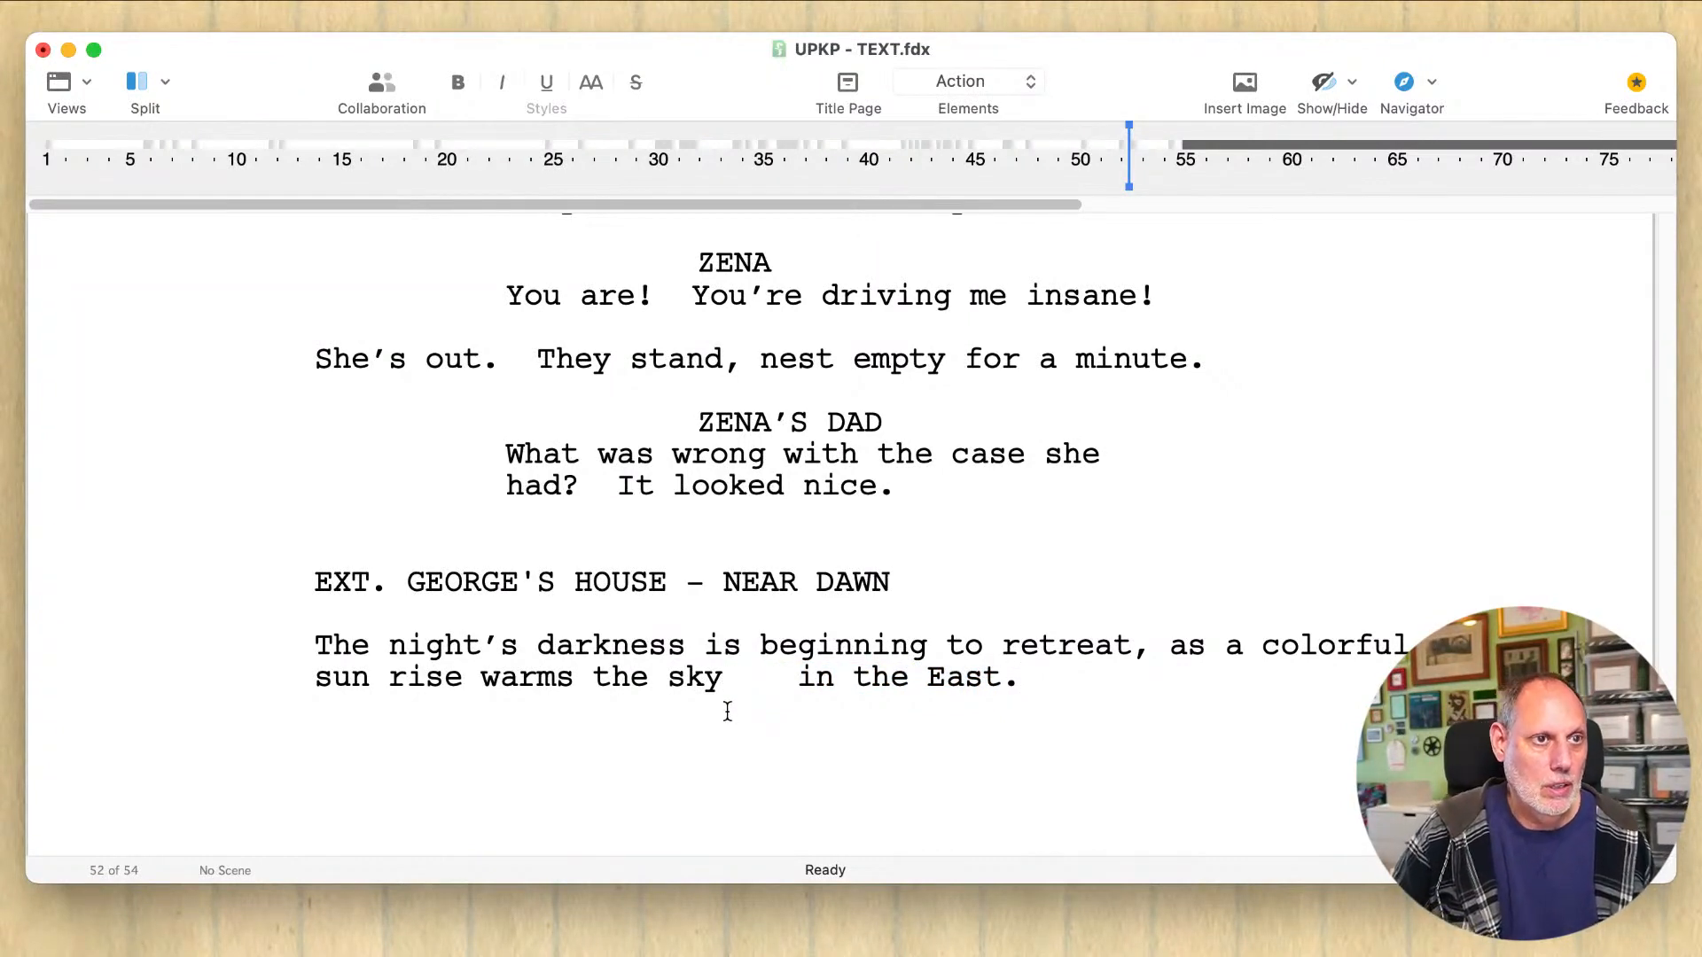
{"action": "left_click", "coordinate": [795, 683]}
{"action": "key", "text": "BackSpace"}
{"action": "key", "text": "BackSpace"}
{"action": "key", "text": "BackSpace"}
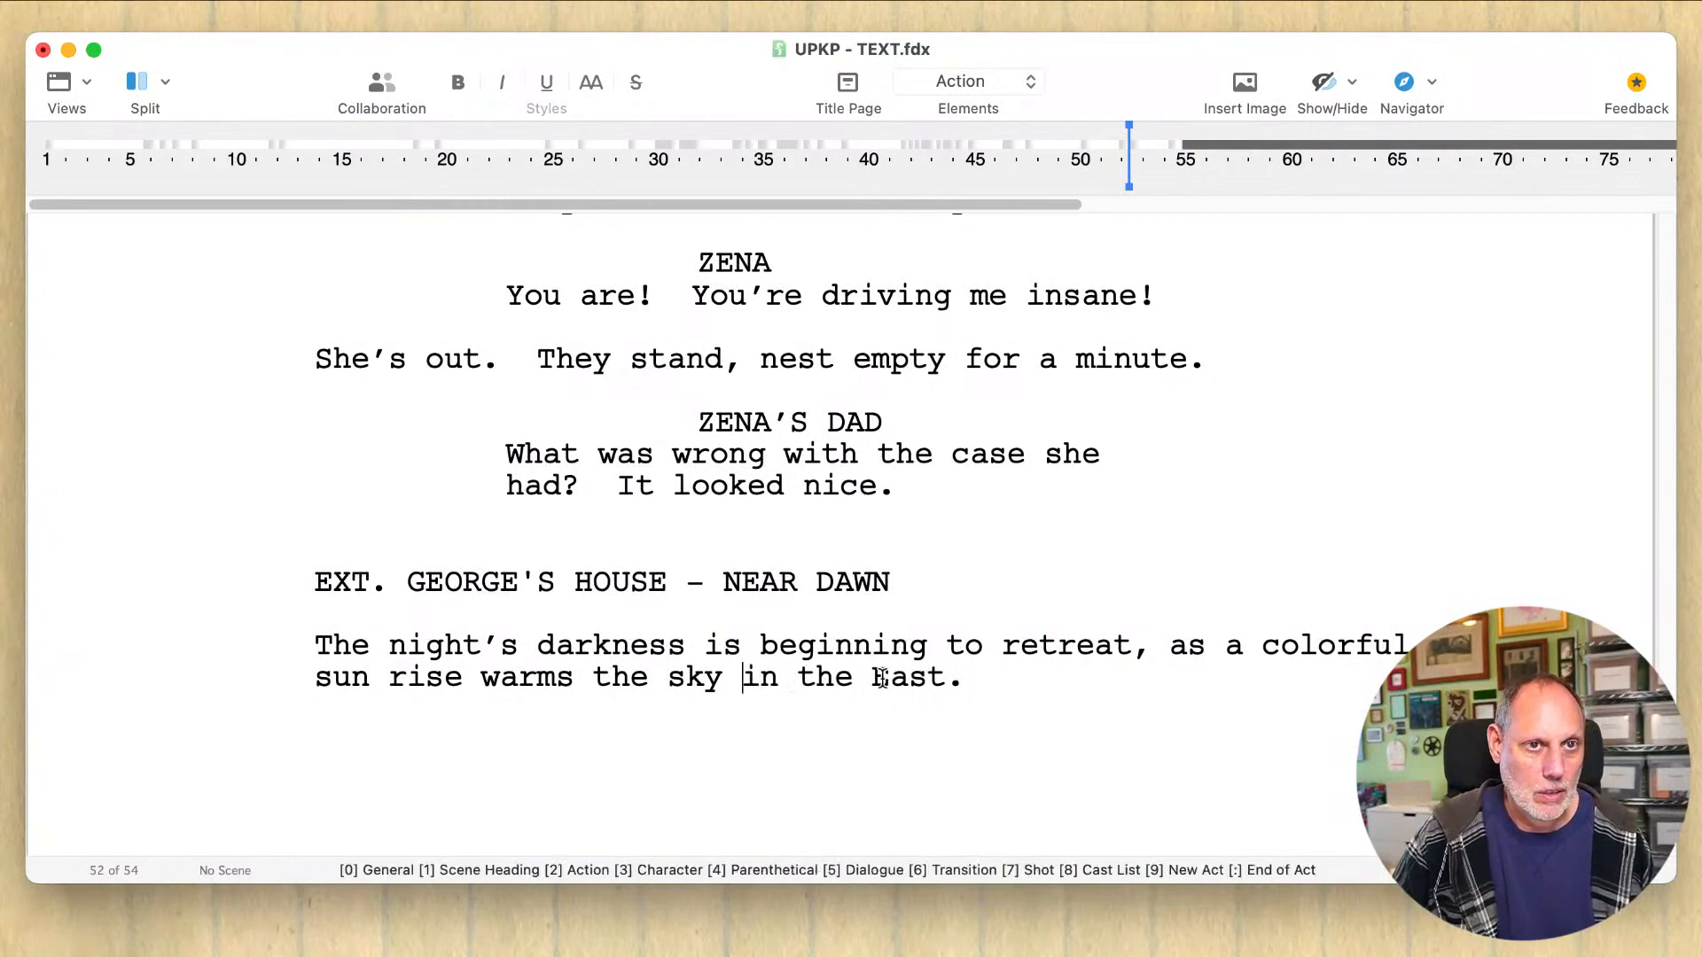
{"action": "left_click", "coordinate": [1015, 676]}
{"action": "key", "text": "super+s"}
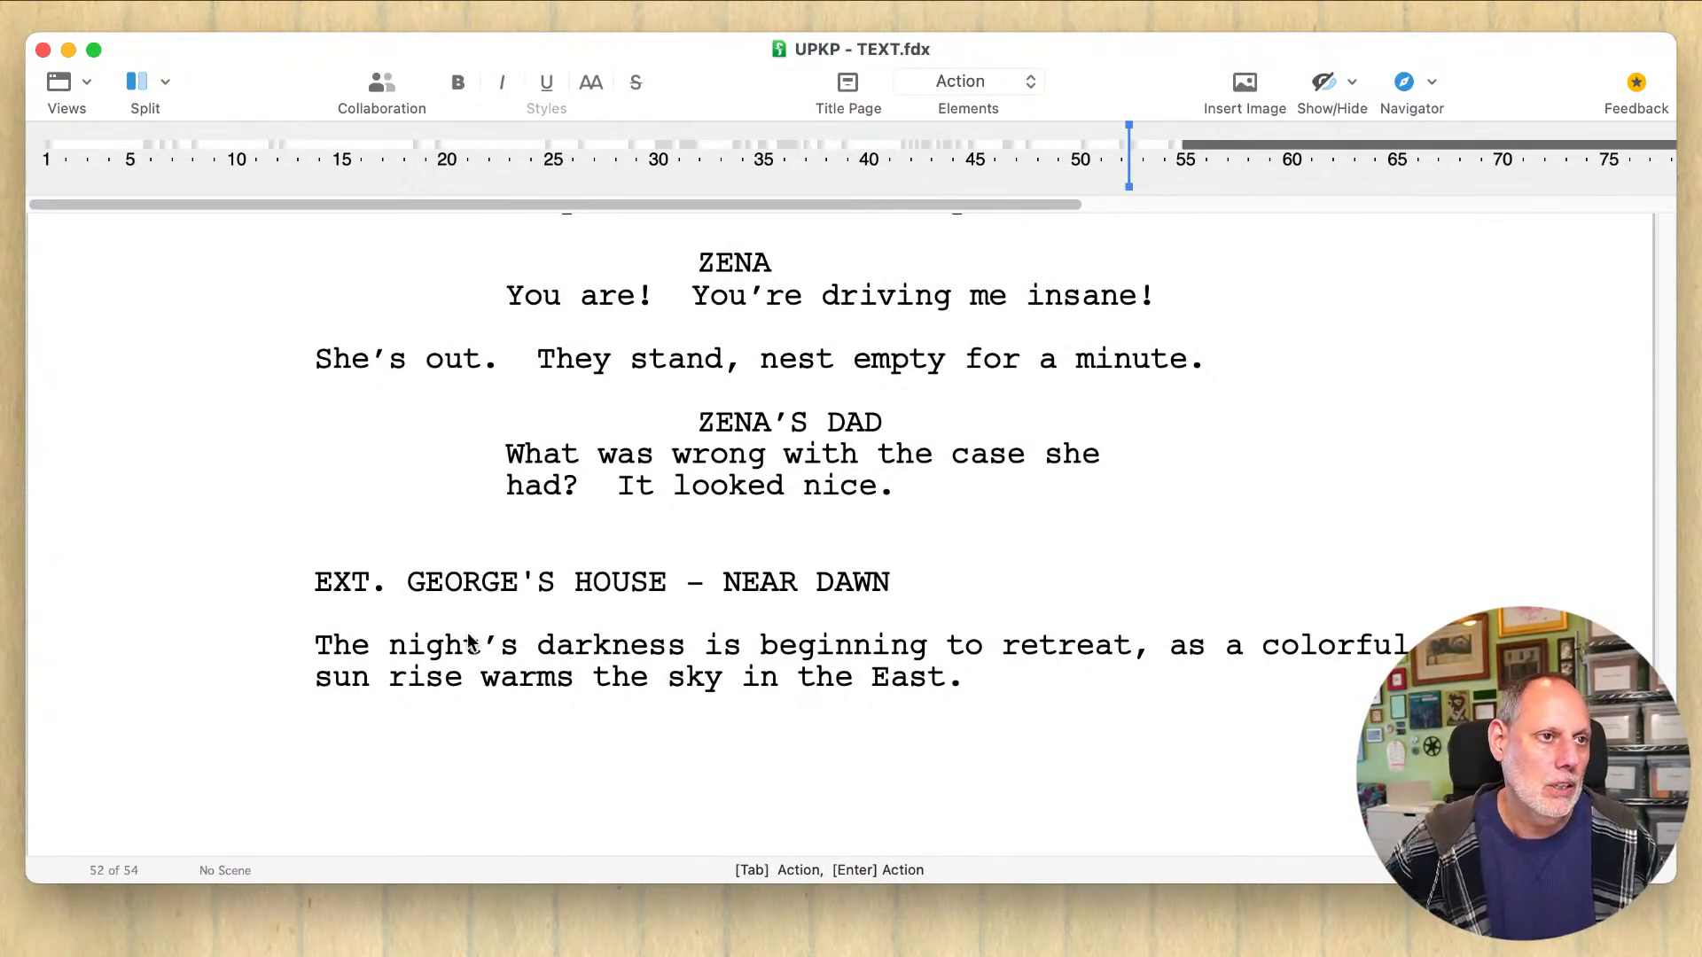
Step: Insert "George's house is dark and quiet, but" before the action sentence and make the following "The" lowercase
{"action": "left_click", "coordinate": [320, 641]}
{"action": "left_click", "coordinate": [305, 643]}
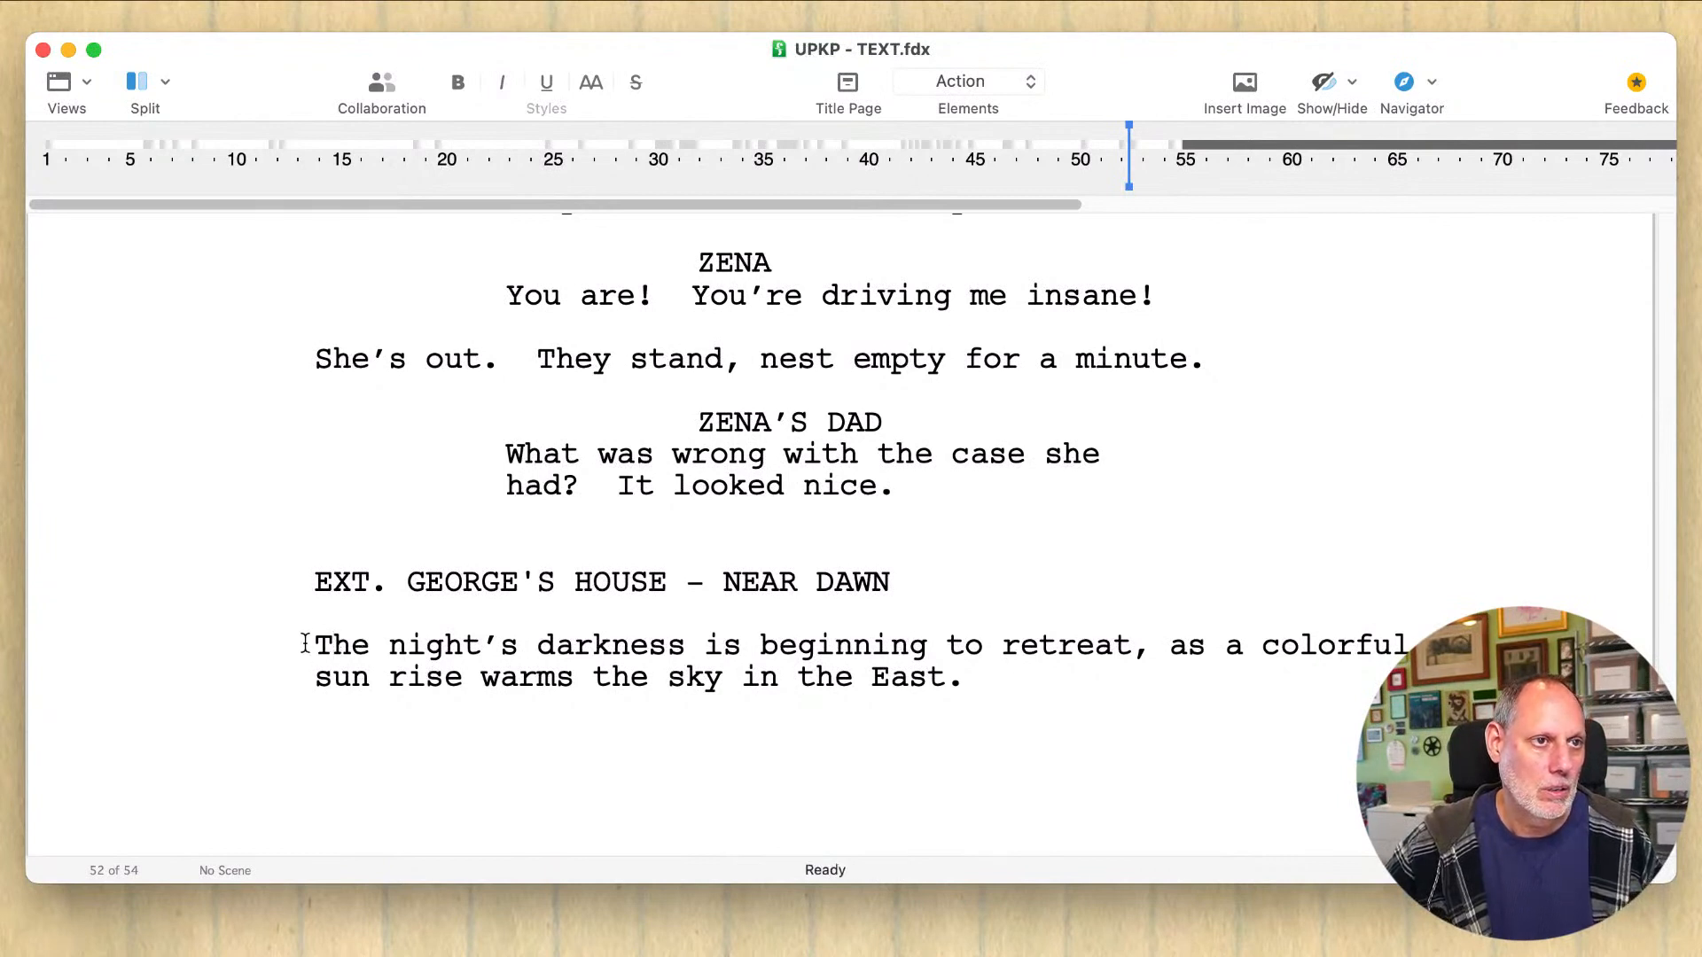
{"action": "type", "text": "George's house "}
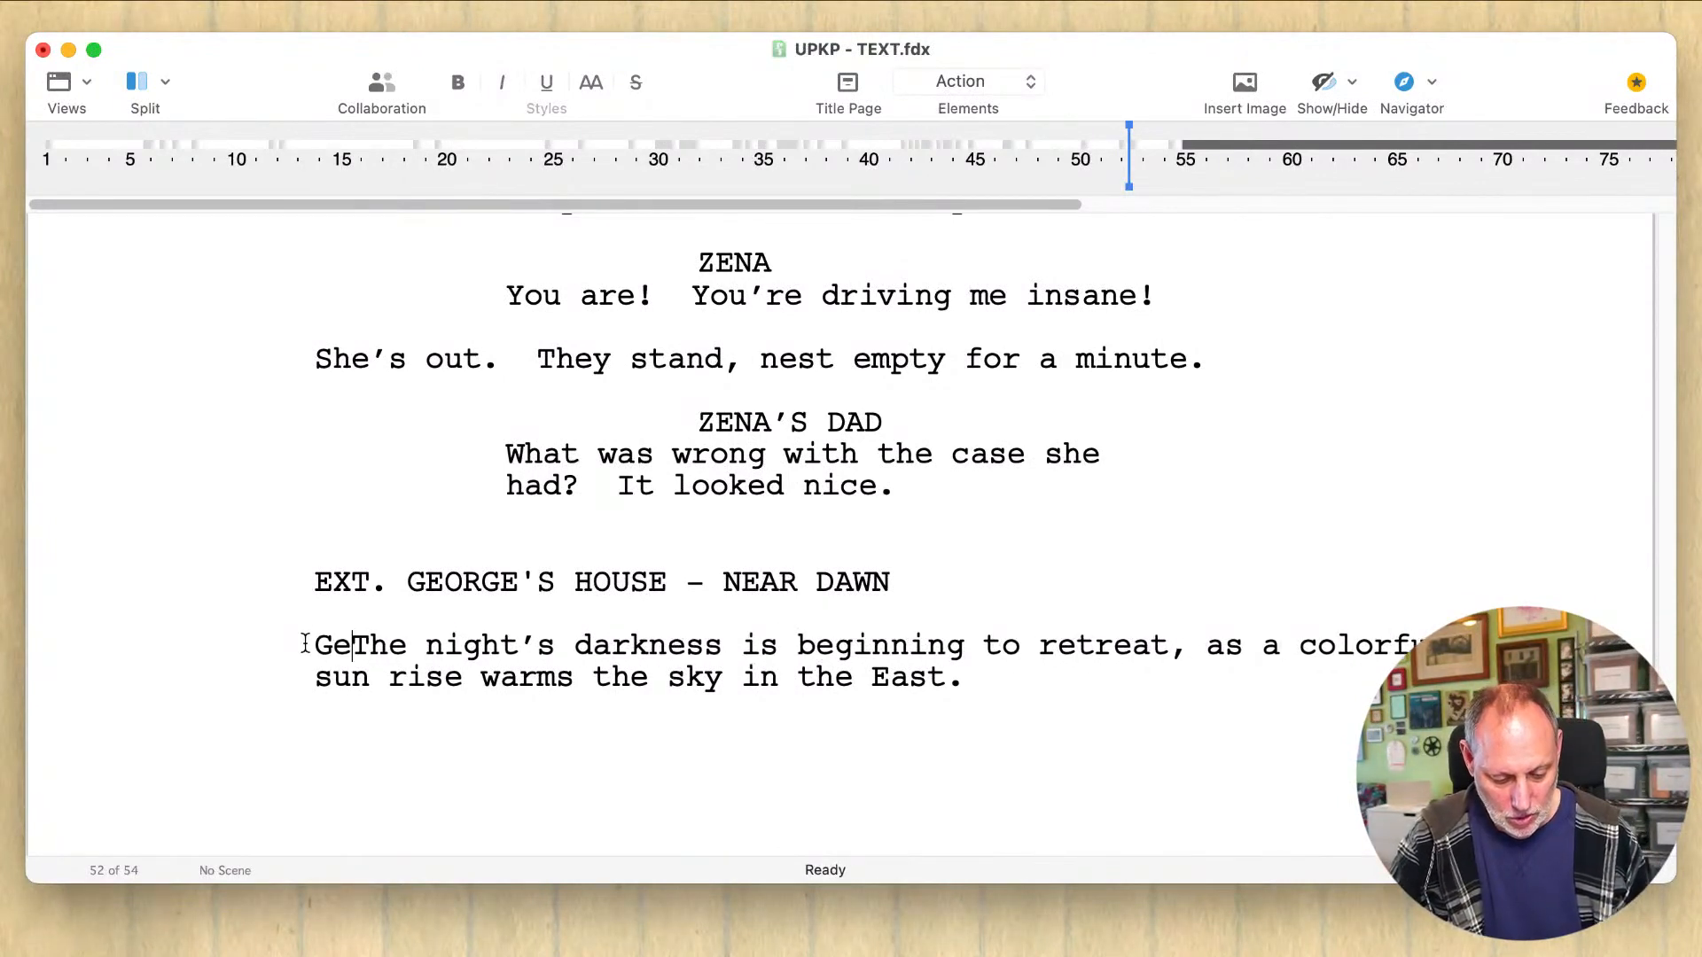
{"action": "type", "text": "is dark and qu"}
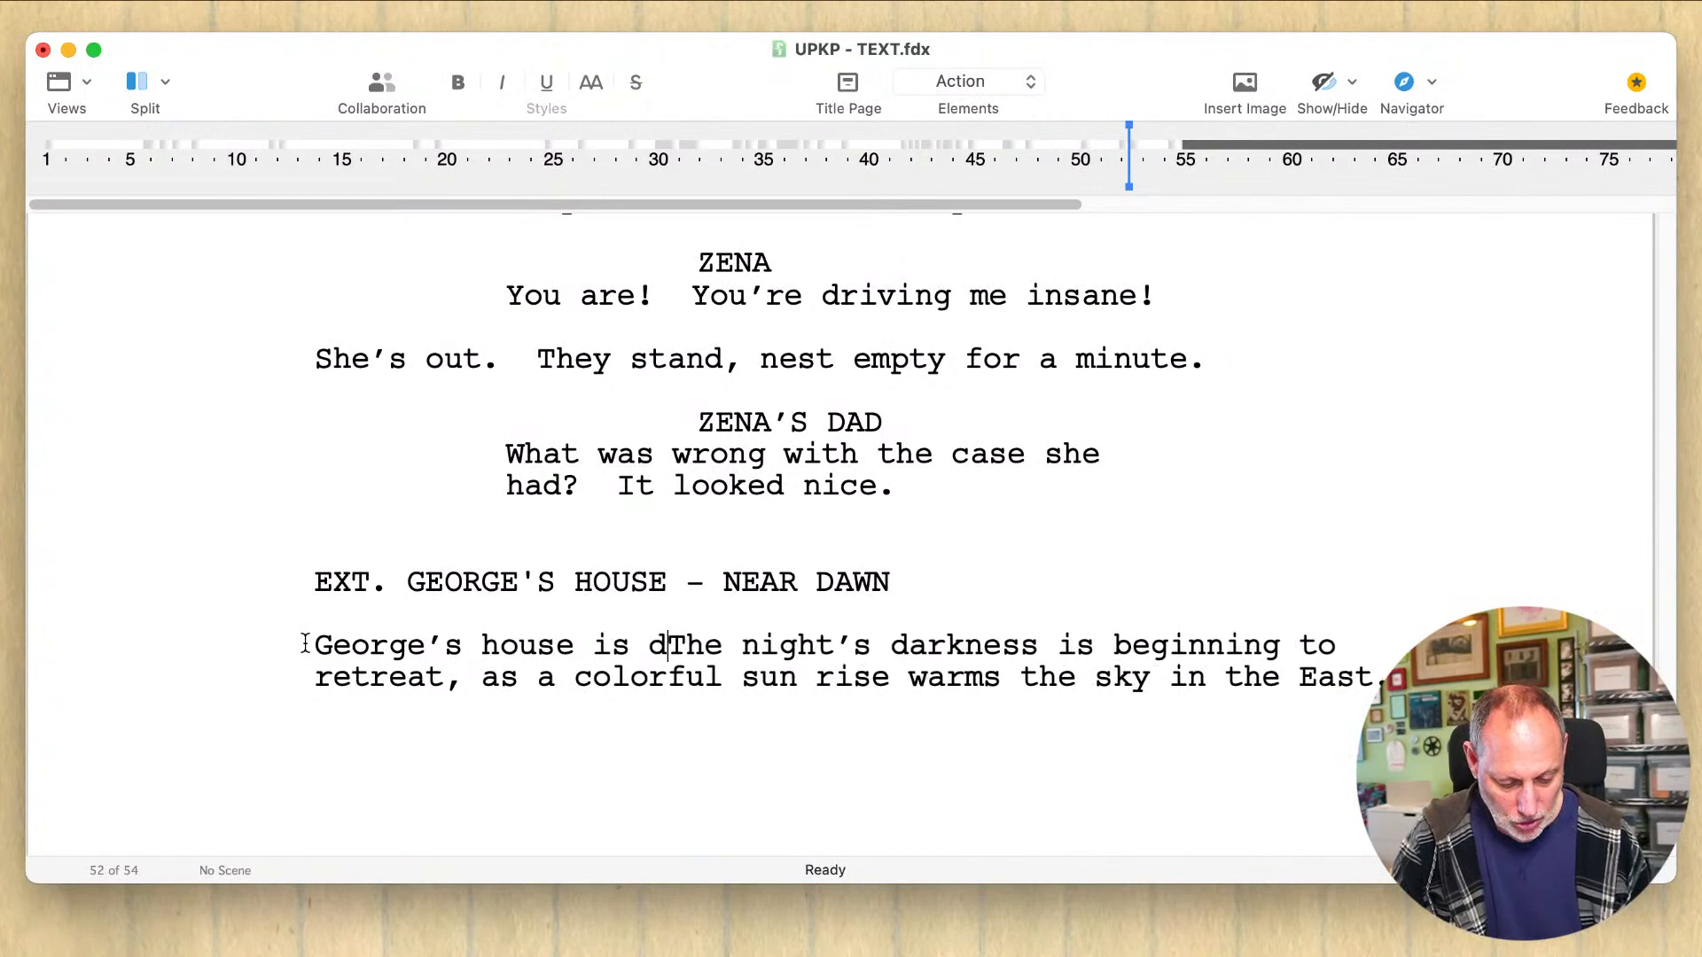
{"action": "type", "text": "iet, but "}
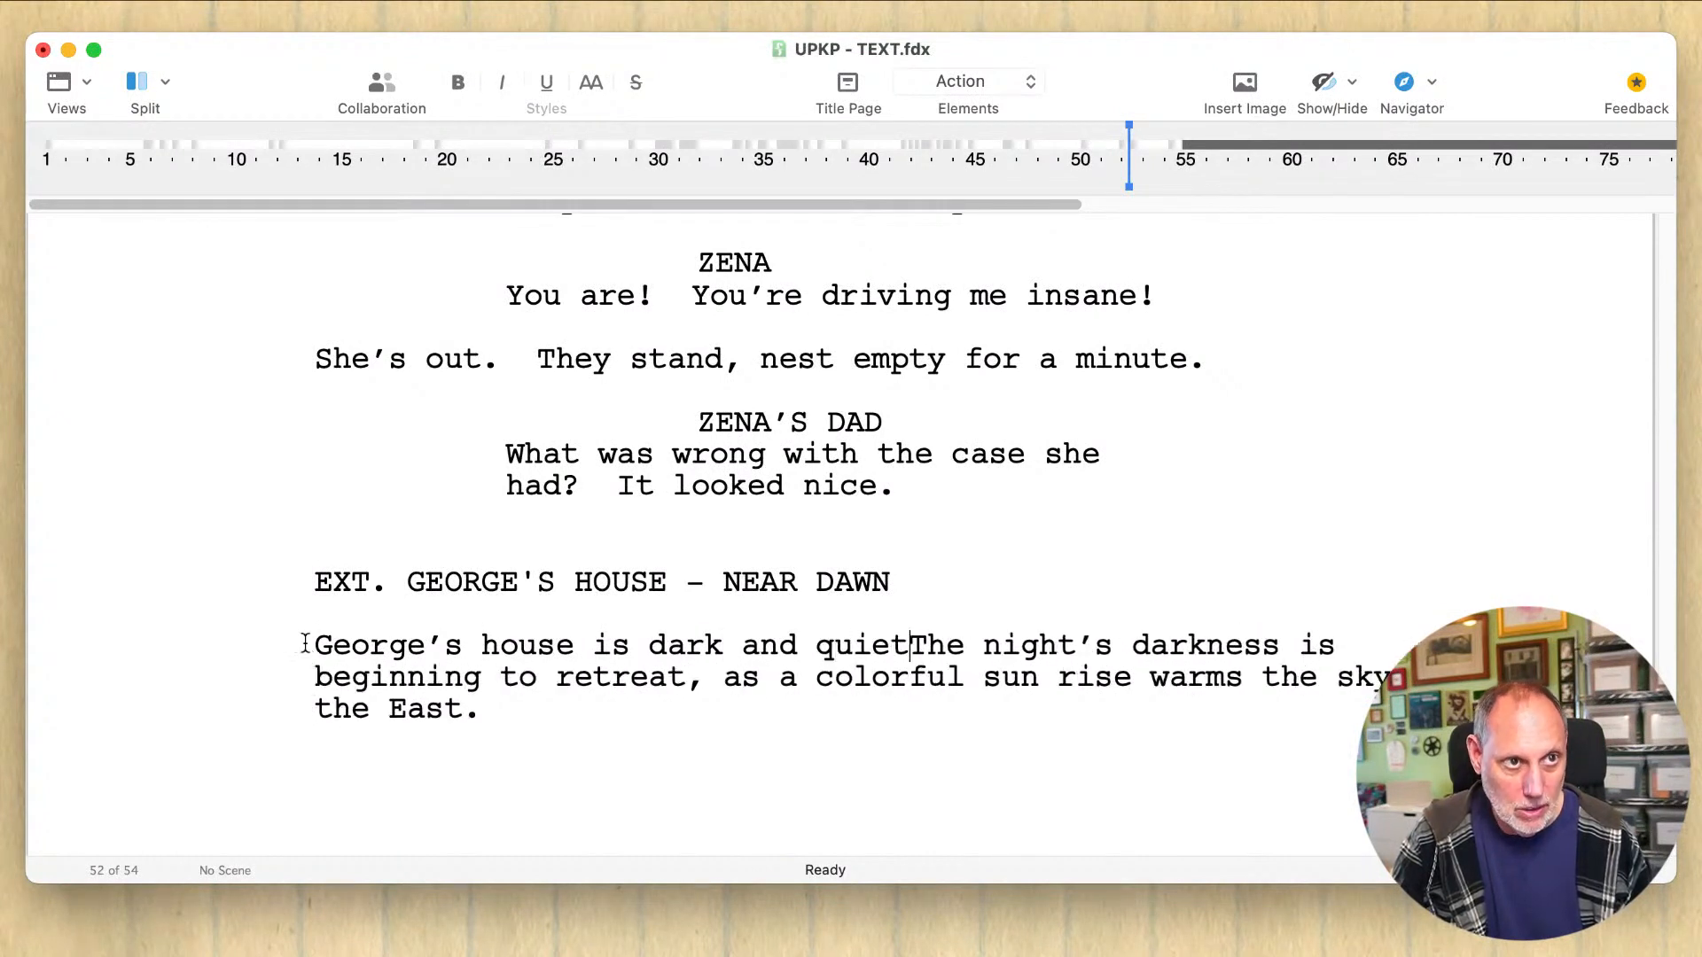
{"action": "type", "text": "t t"}
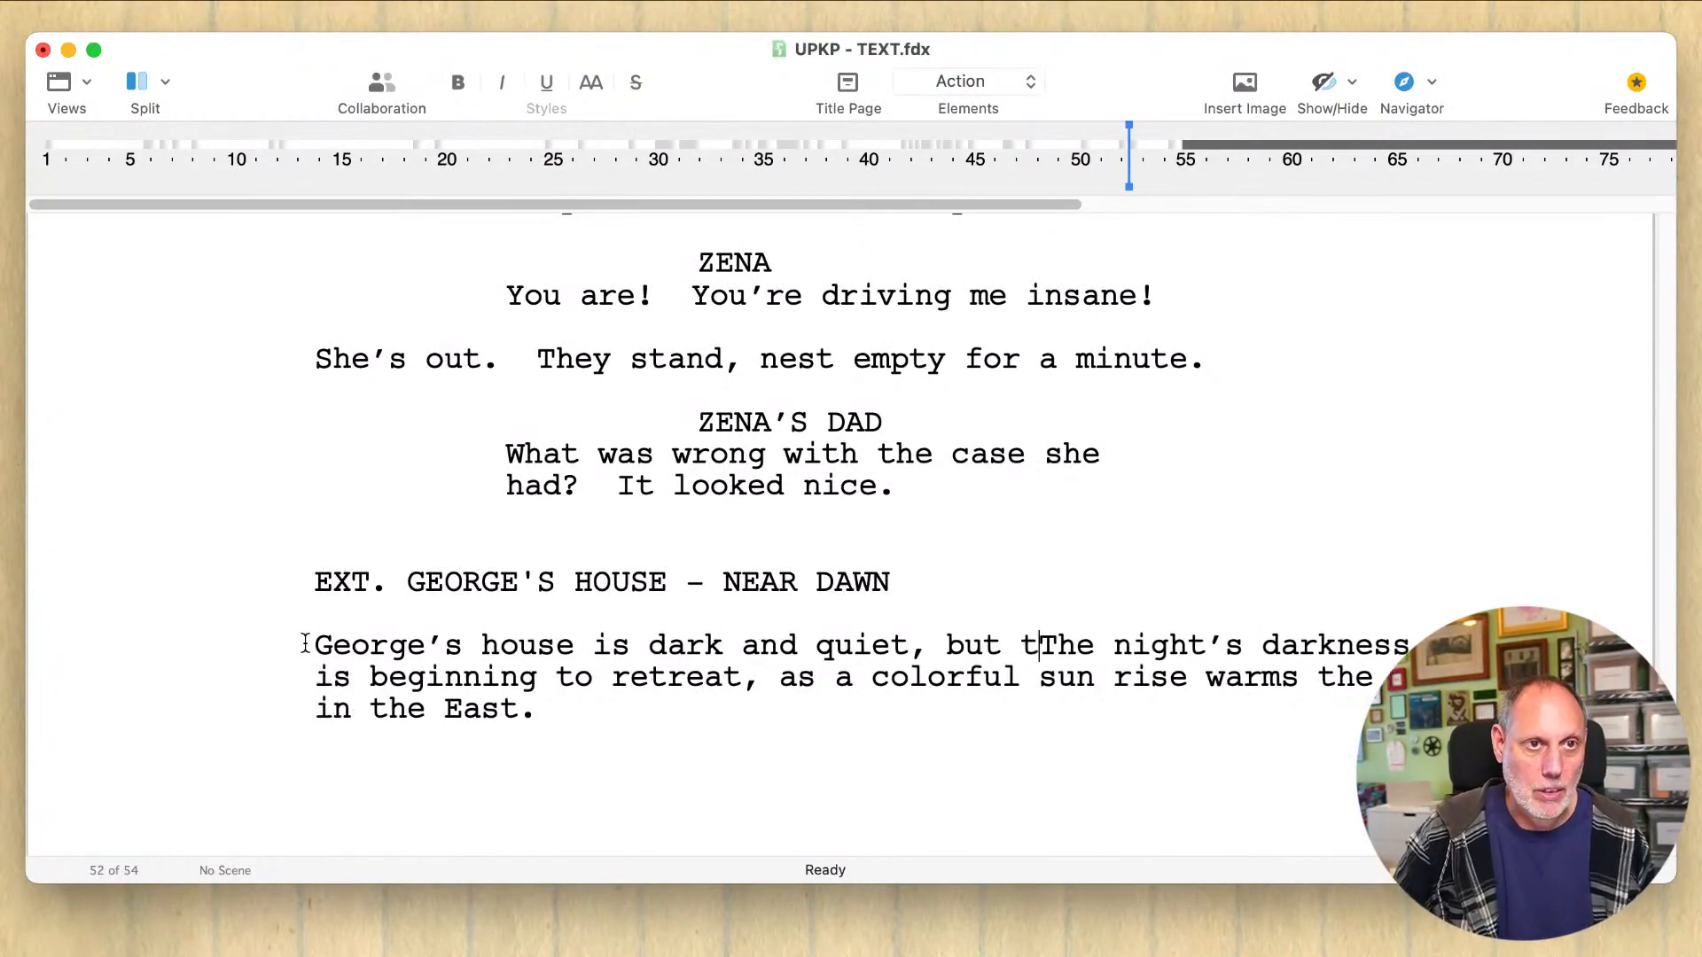
{"action": "key", "text": "Delete"}
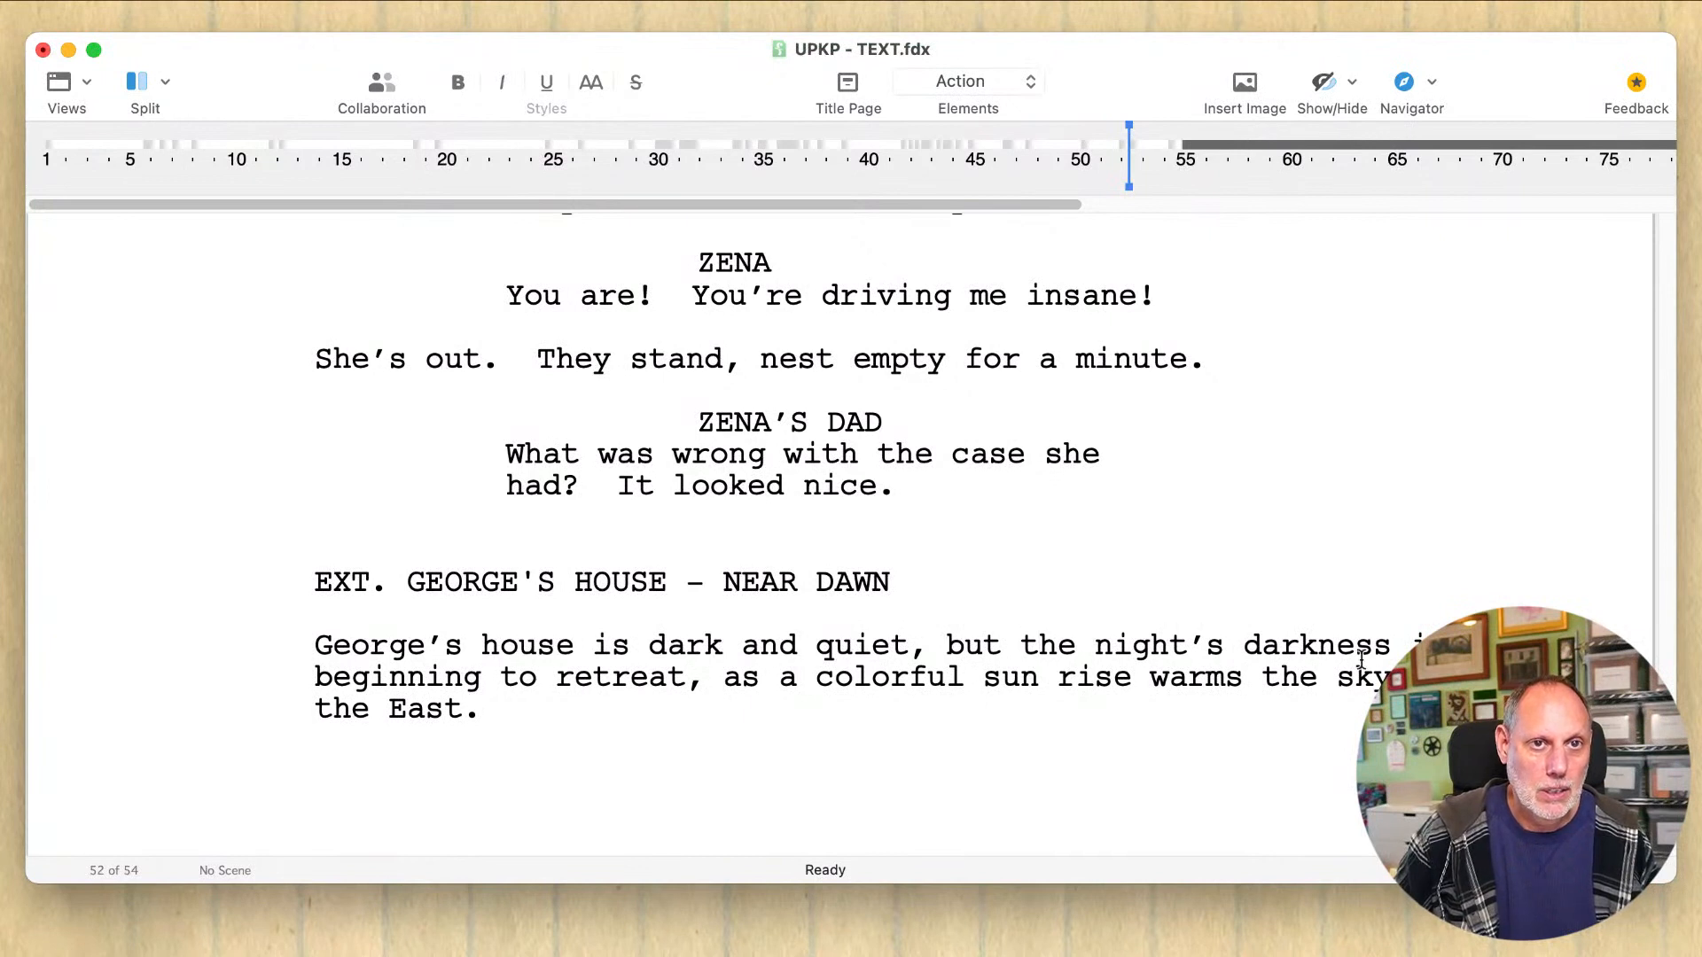
Step: Shorten "the night's darkness" to "the night" and replace the ", as" following "retreat" with a double dash
{"action": "left_click_drag", "start_coordinate": [1392, 645], "coordinate": [1190, 644]}
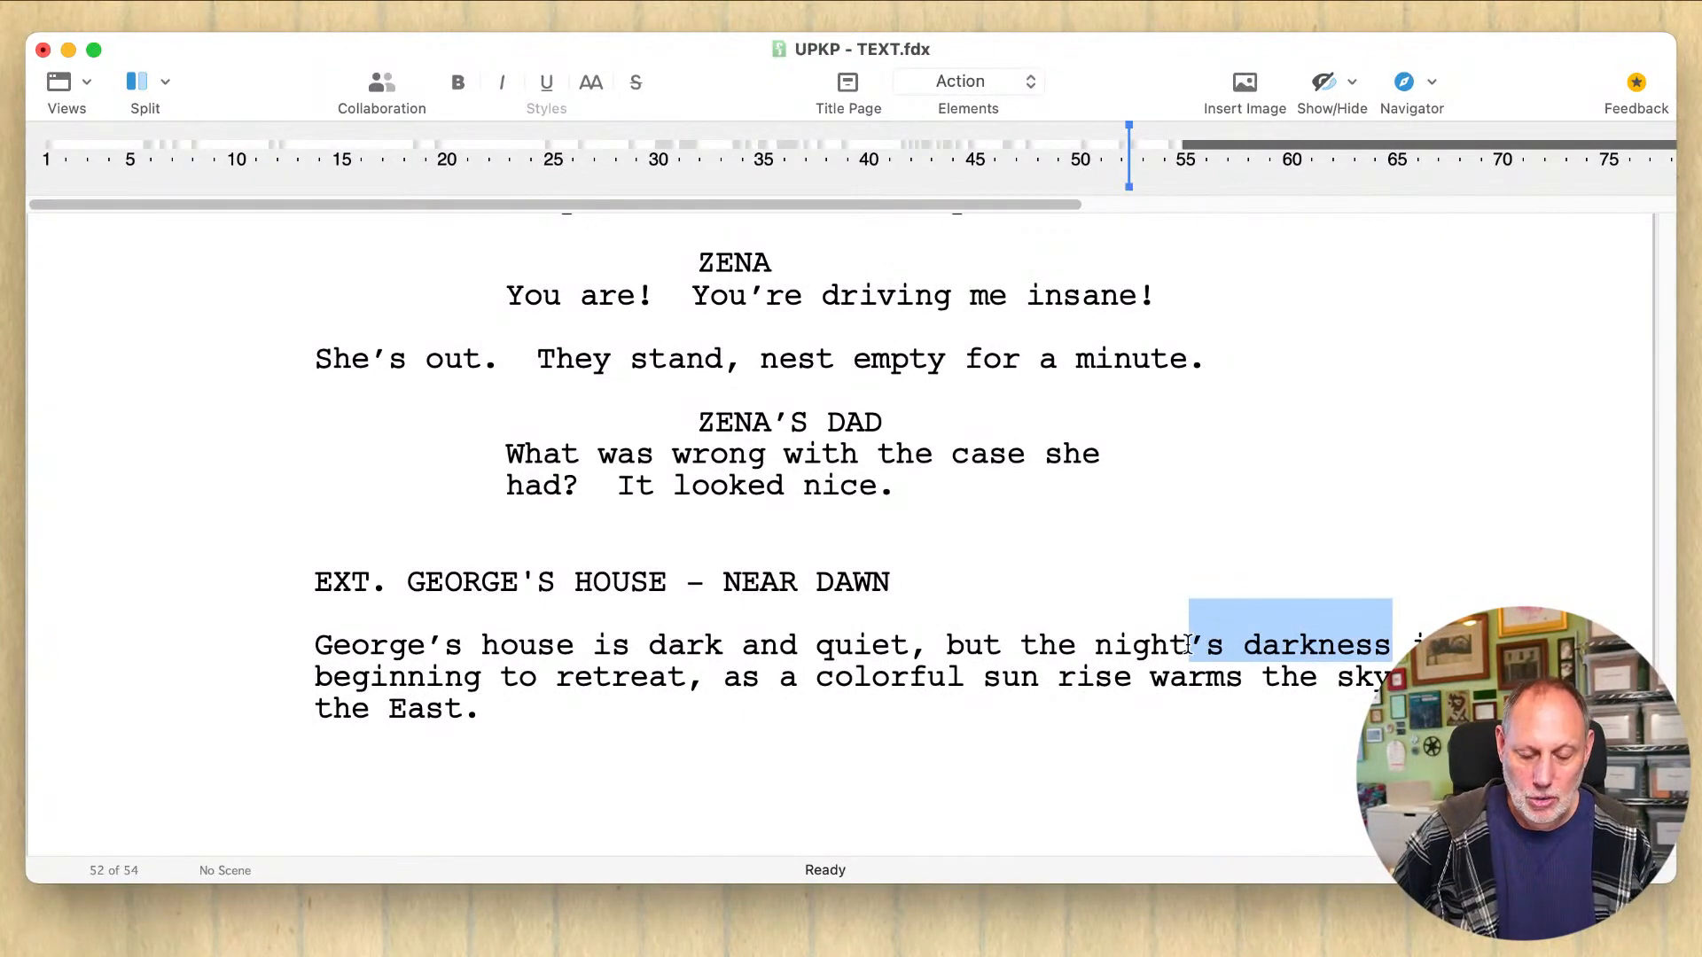
{"action": "key", "text": "BackSpace"}
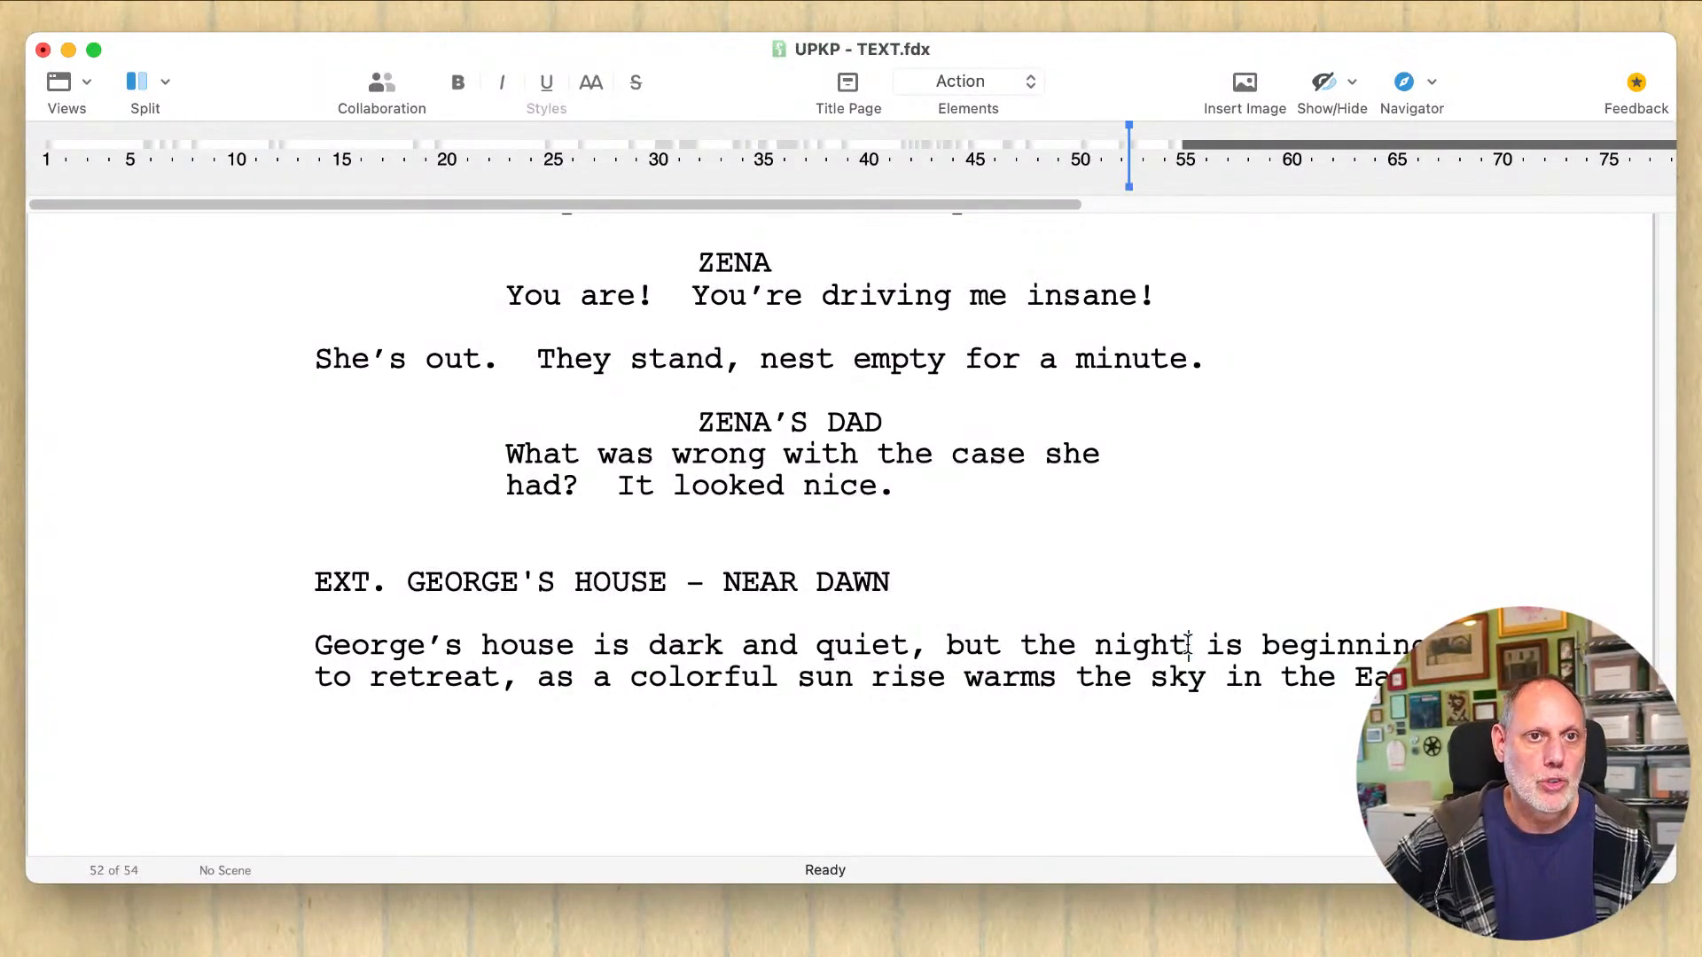
{"action": "left_click", "coordinate": [503, 679]}
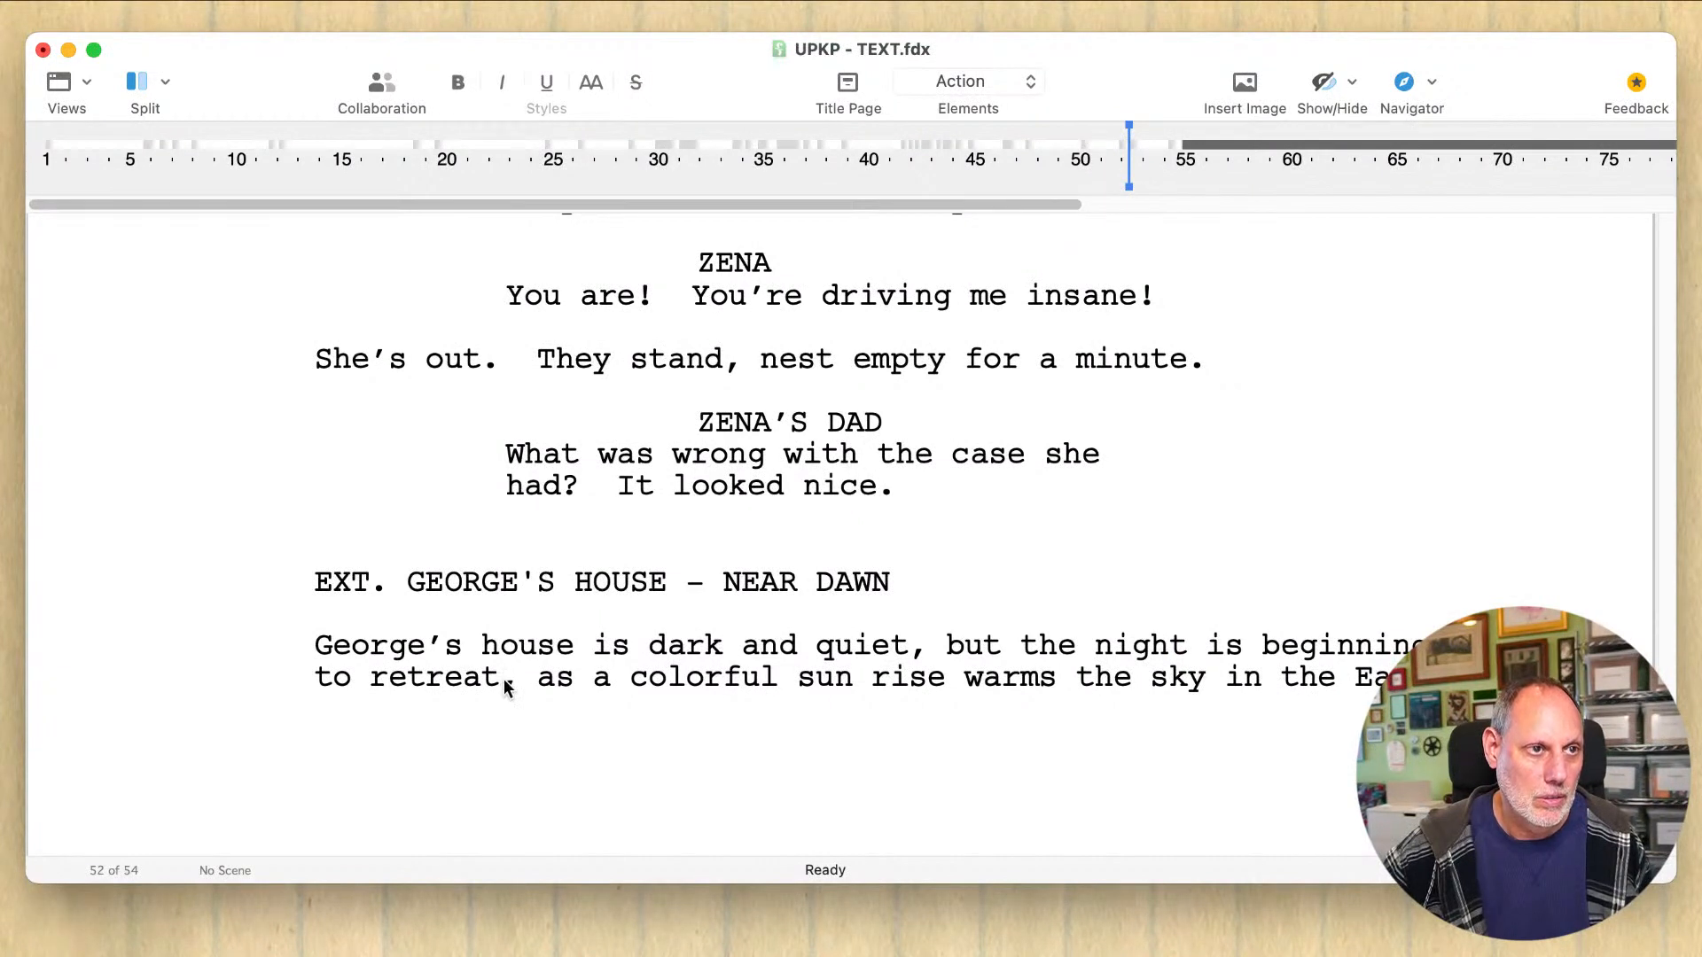
{"action": "left_click_drag", "start_coordinate": [504, 680], "coordinate": [576, 679]}
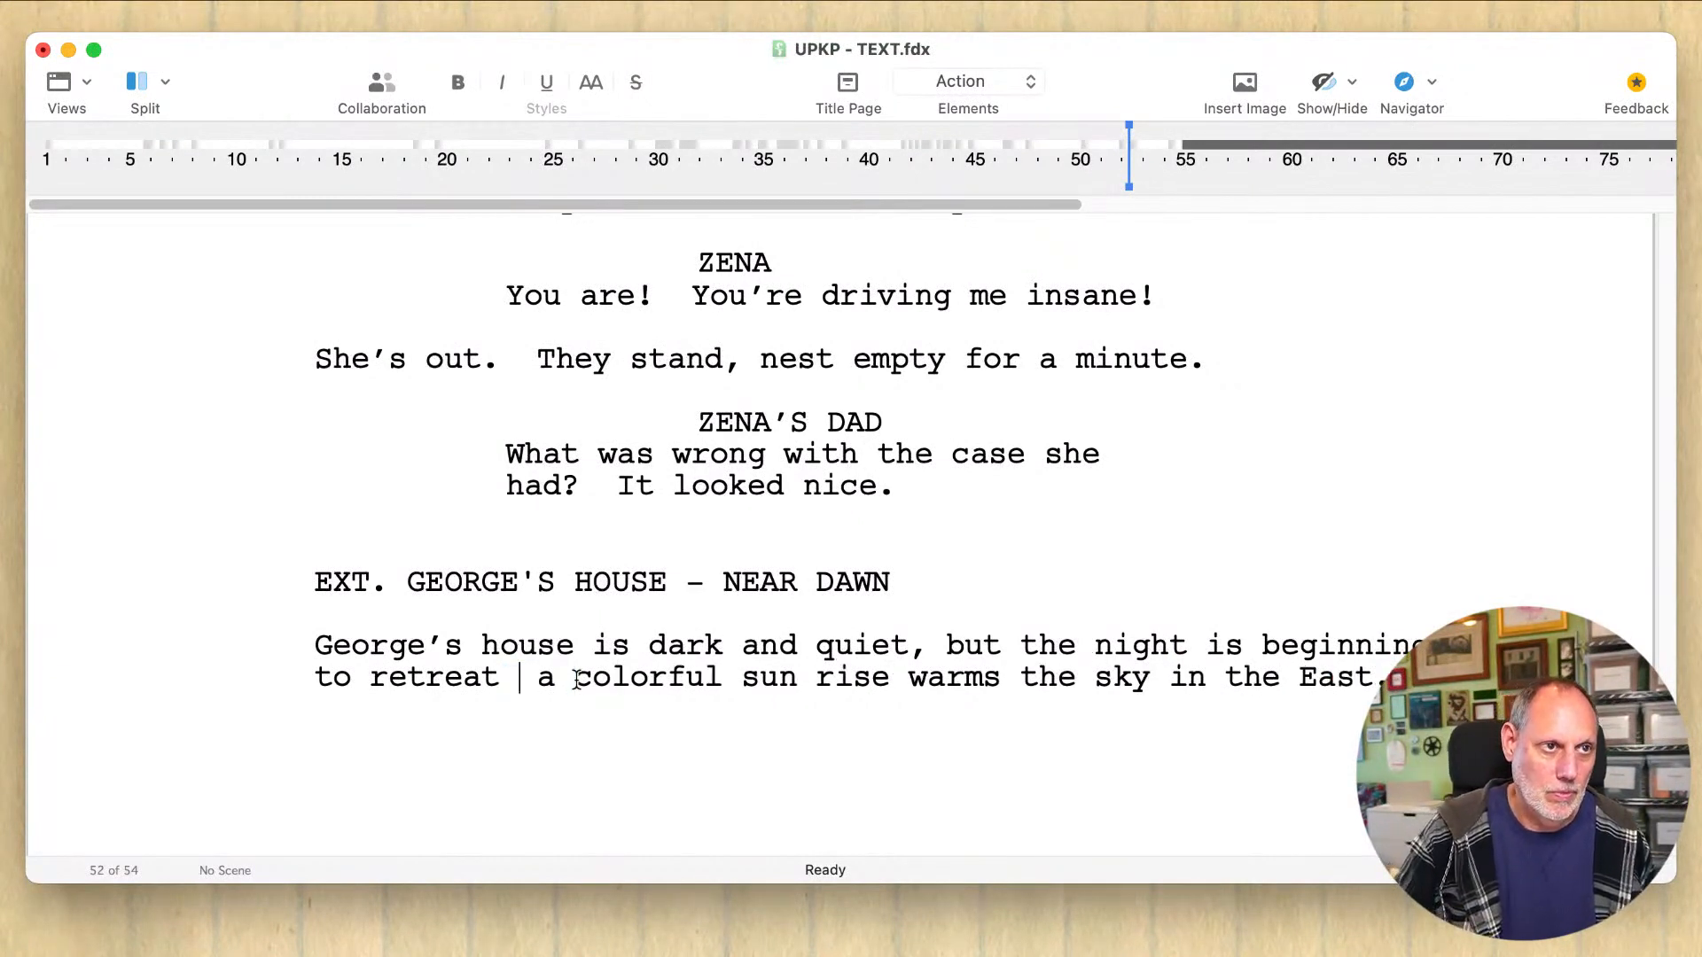
{"action": "type", "text": "-"}
{"action": "key", "text": "BackSpace"}
{"action": "type", "text": "--"}
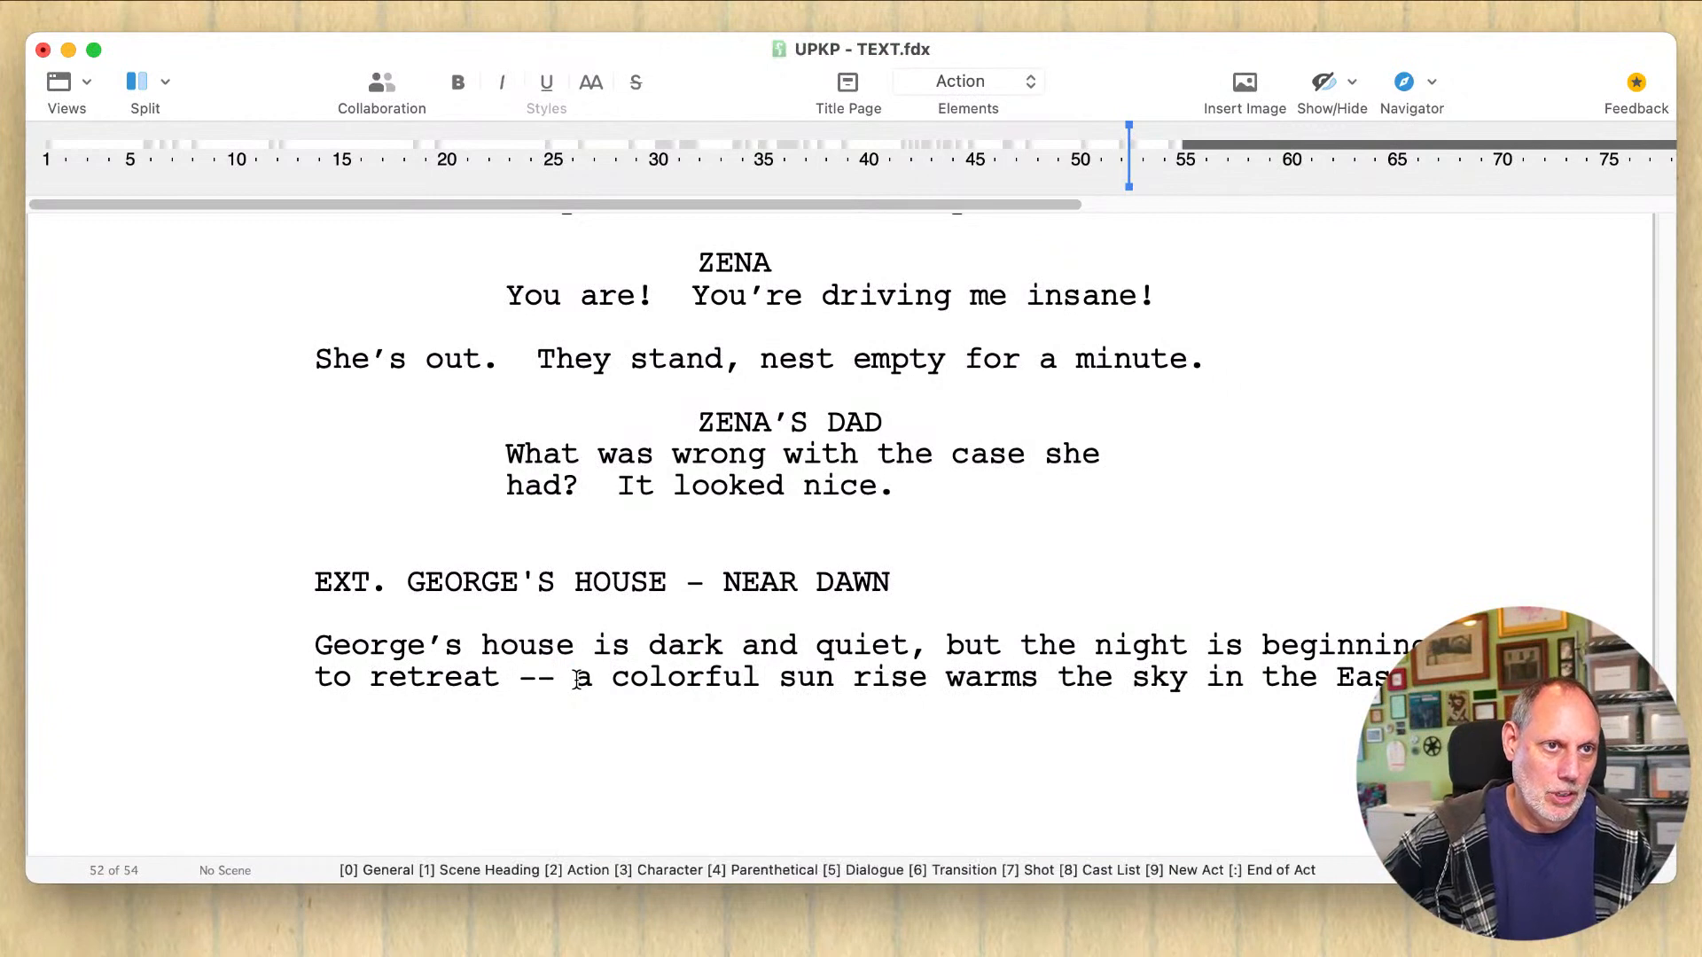
Step: Join "sun rise" into the single word "sunrise" in the action sentence
{"action": "left_click", "coordinate": [871, 680]}
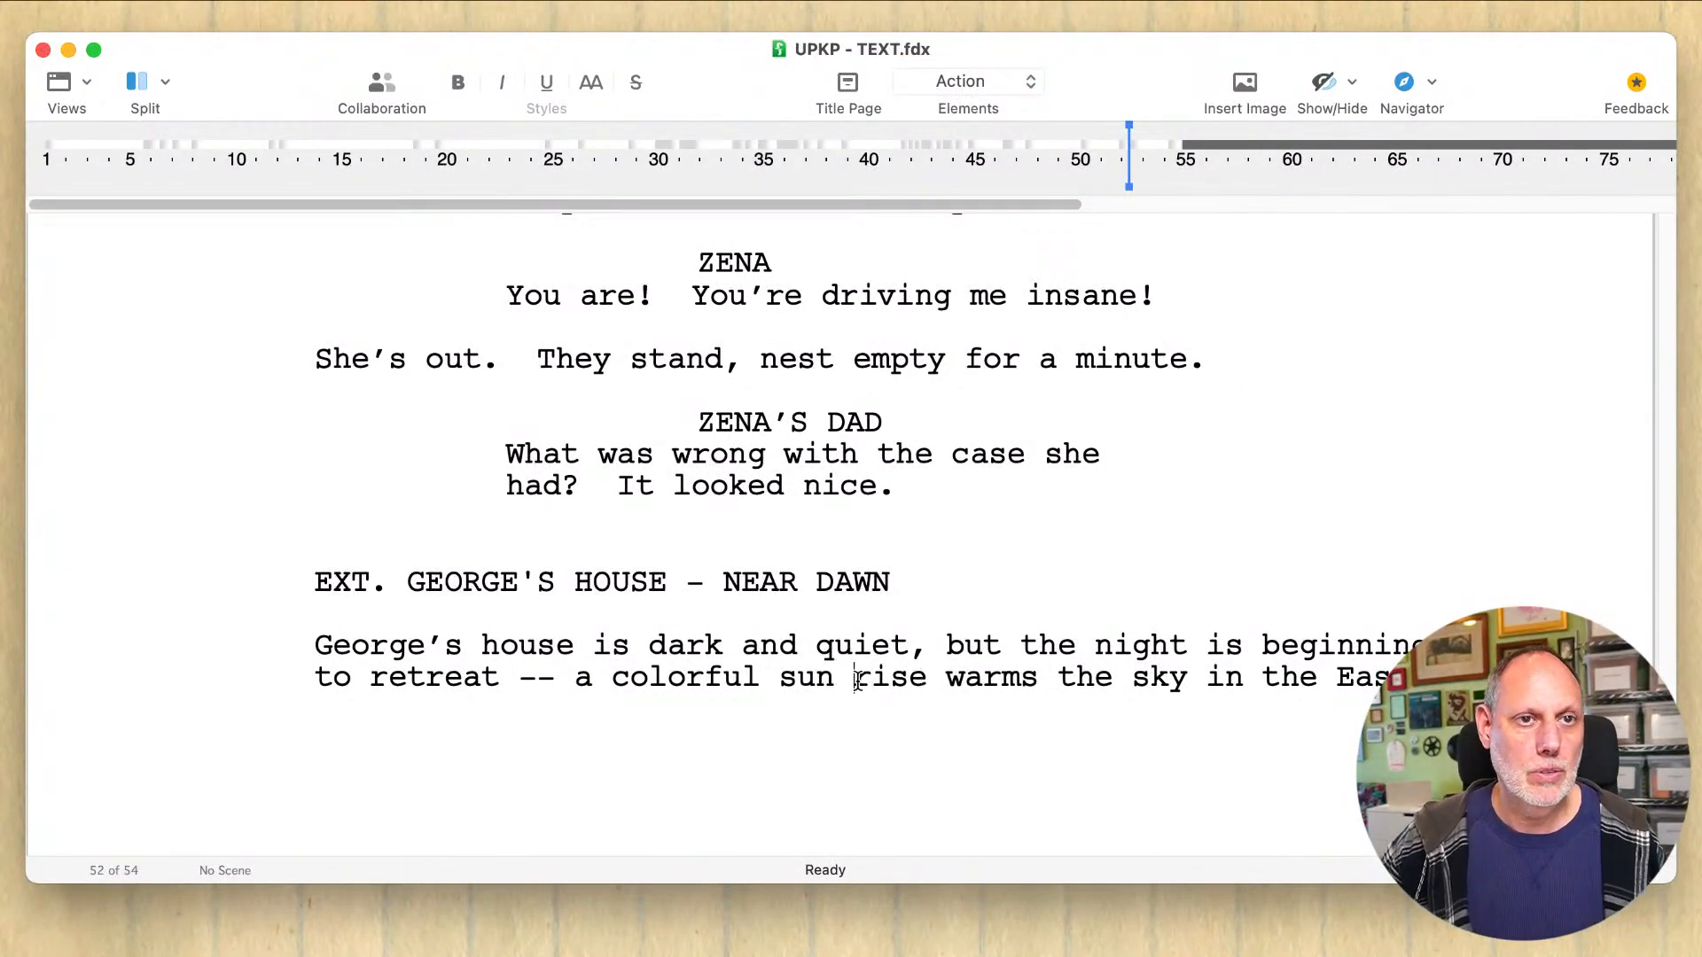
{"action": "left_click", "coordinate": [859, 680]}
{"action": "key", "text": "BackSpace"}
Step: Extend the action sentence after "East" with "and paints the front of the shabby cottage" and start a new paragraph below it
{"action": "left_click", "coordinate": [1046, 699]}
{"action": "key", "text": "Return"}
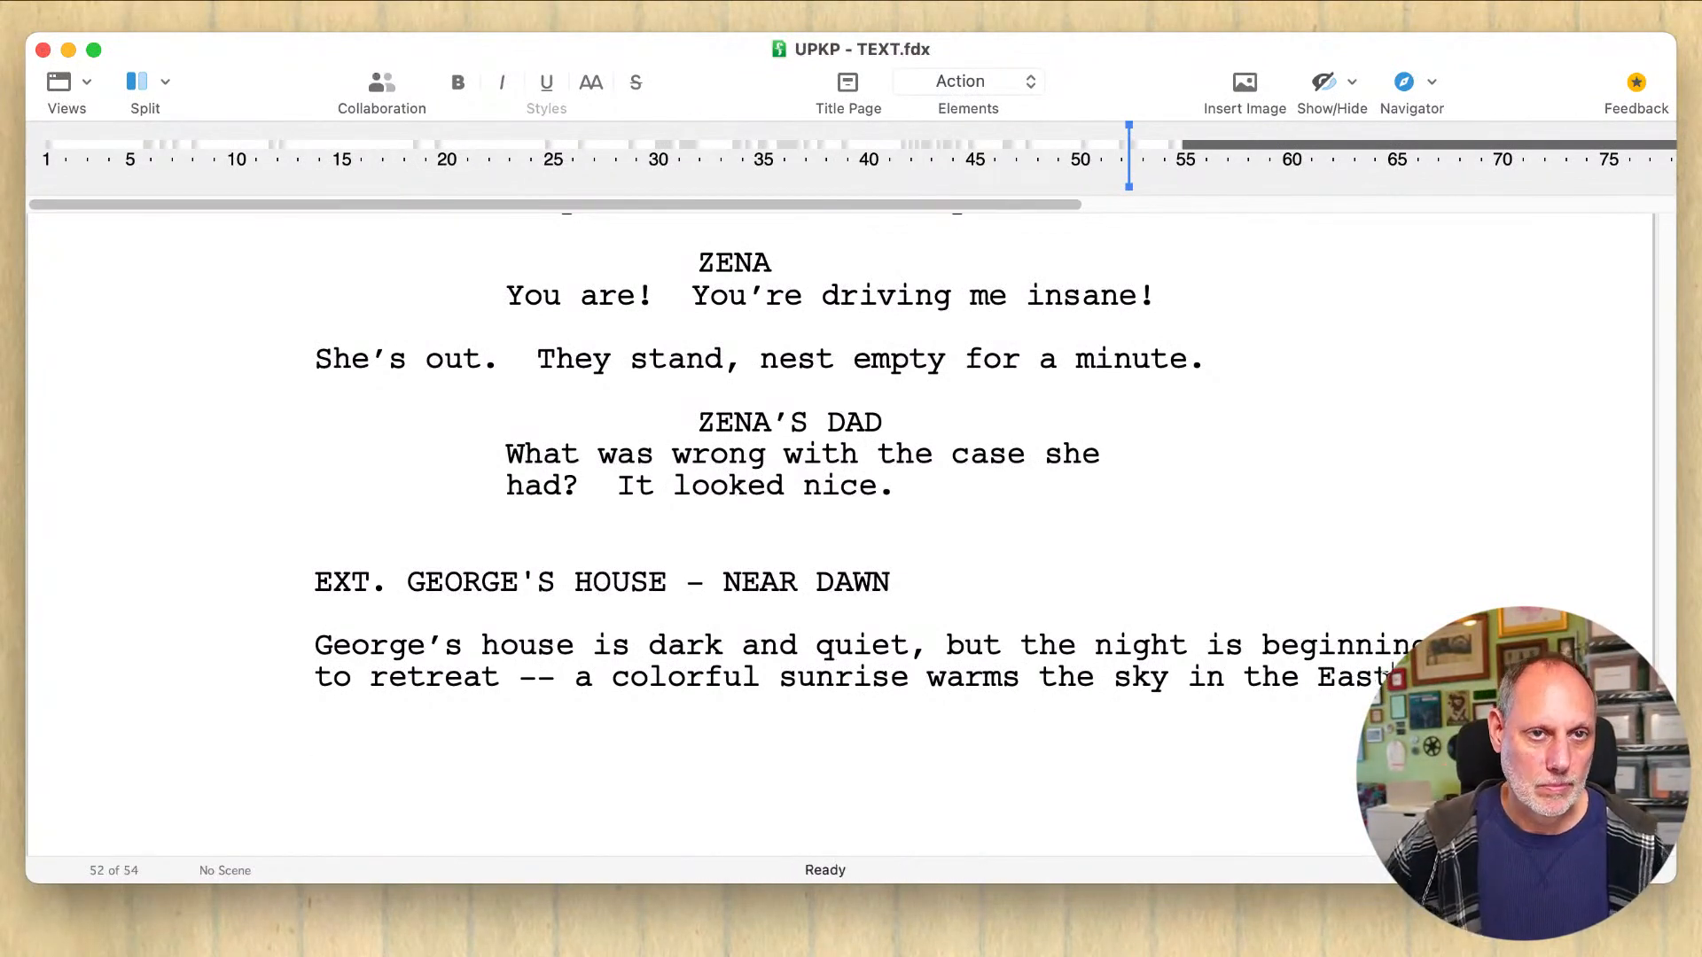
{"action": "type", "text": "and paints the"}
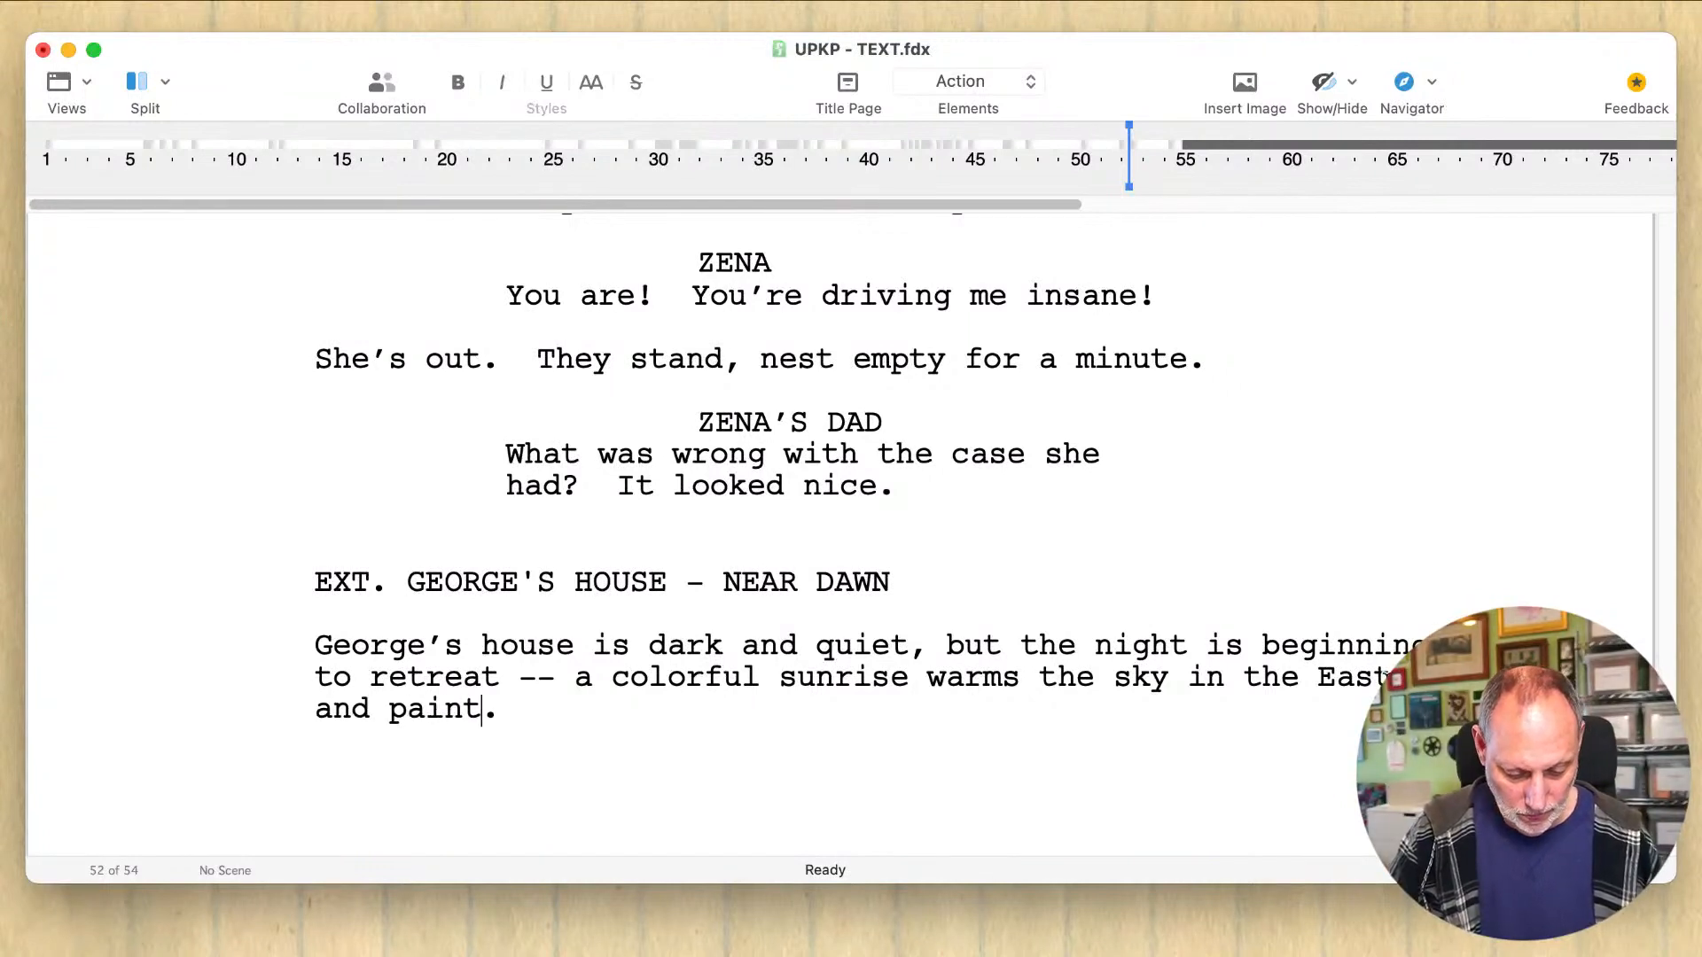
{"action": "type", "text": " front of"}
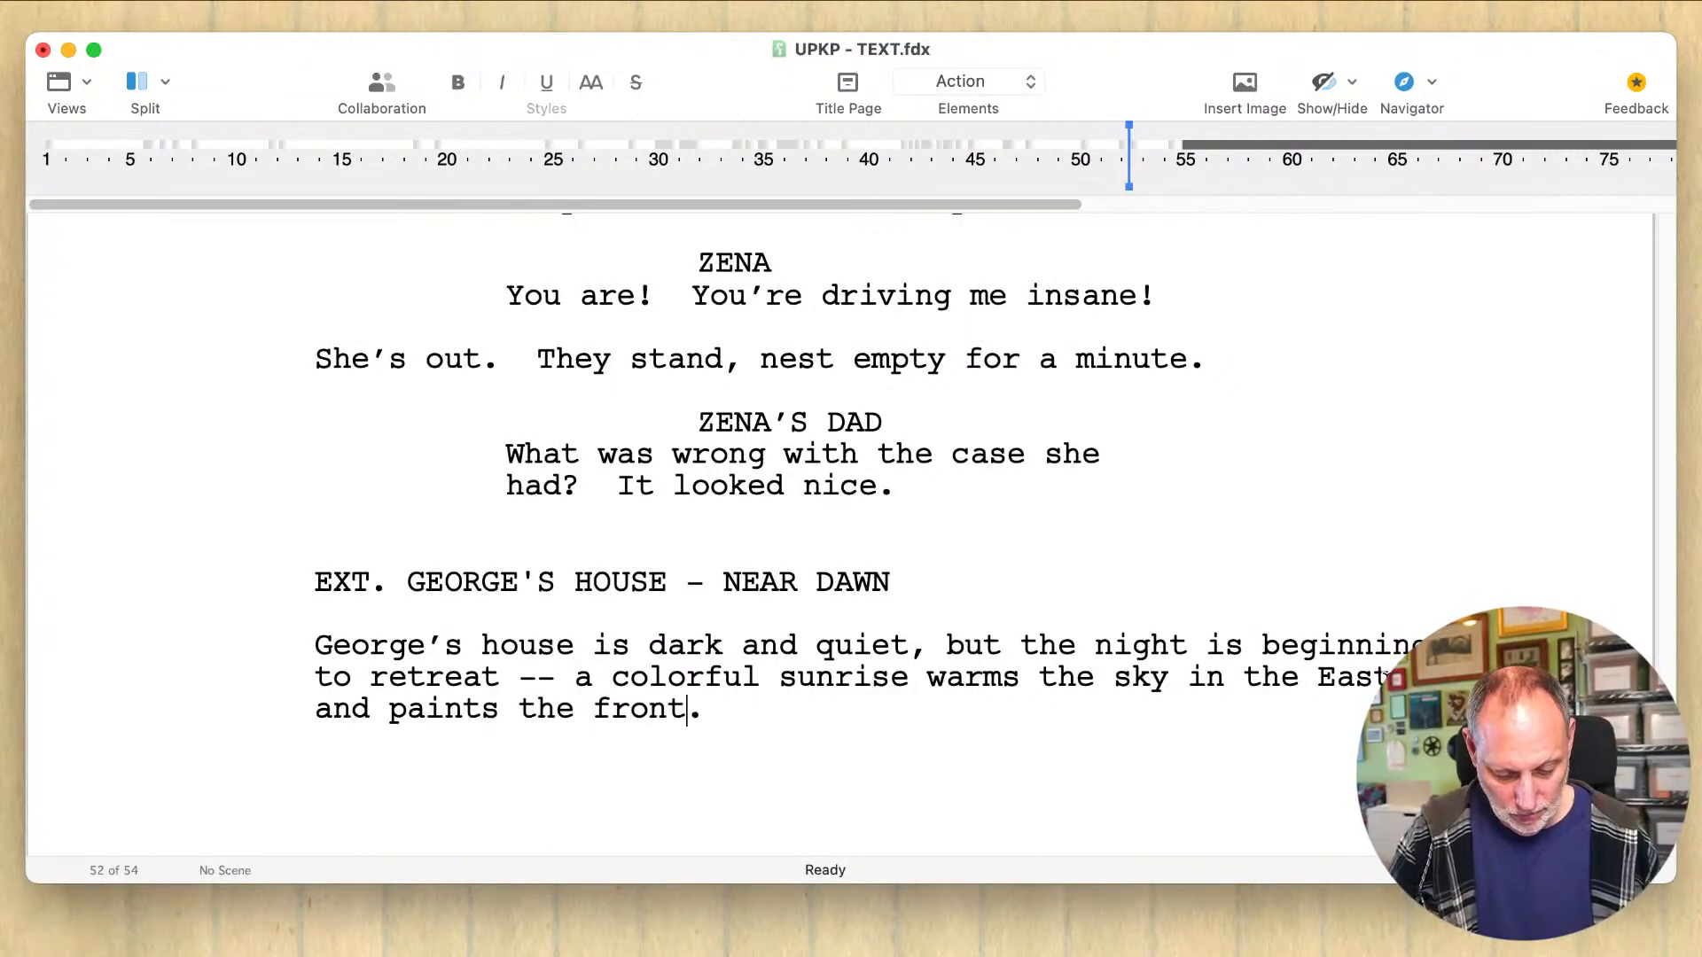
{"action": "type", "text": " the shabby "}
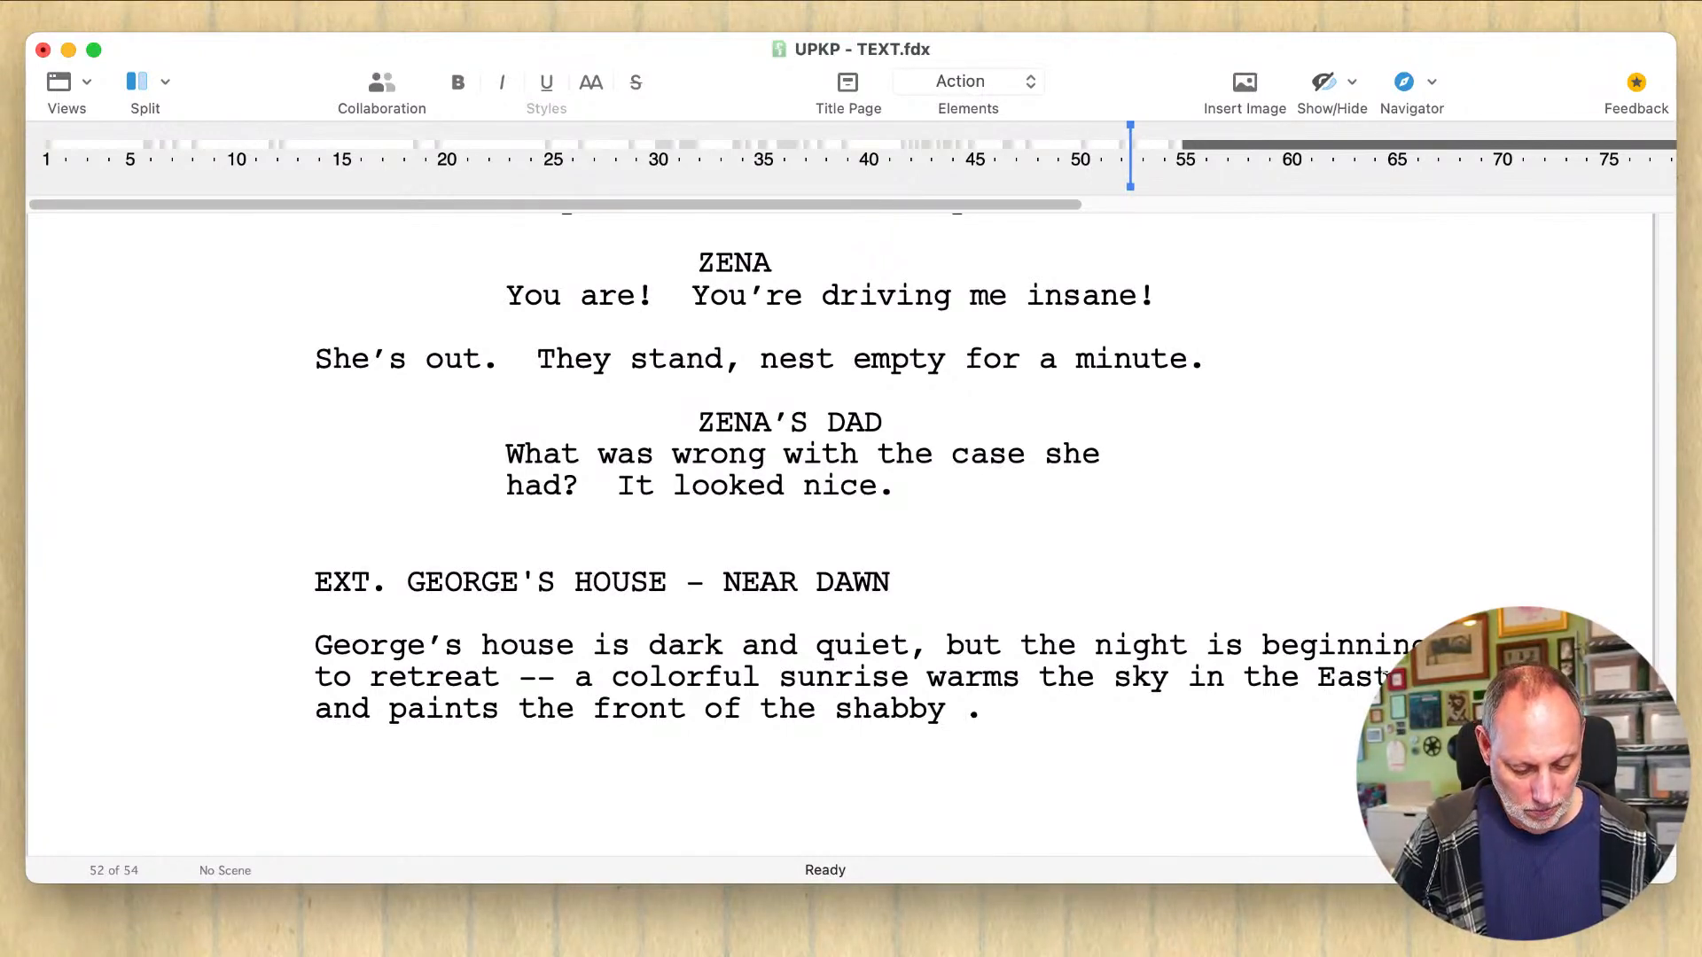
{"action": "type", "text": "cvootage"}
{"action": "key", "text": "BackSpace"}
{"action": "key", "text": "BackSpace"}
{"action": "key", "text": "BackSpace"}
{"action": "key", "text": "BackSpace"}
{"action": "key", "text": "BackSpace"}
{"action": "key", "text": "BackSpace"}
{"action": "key", "text": "BackSpace"}
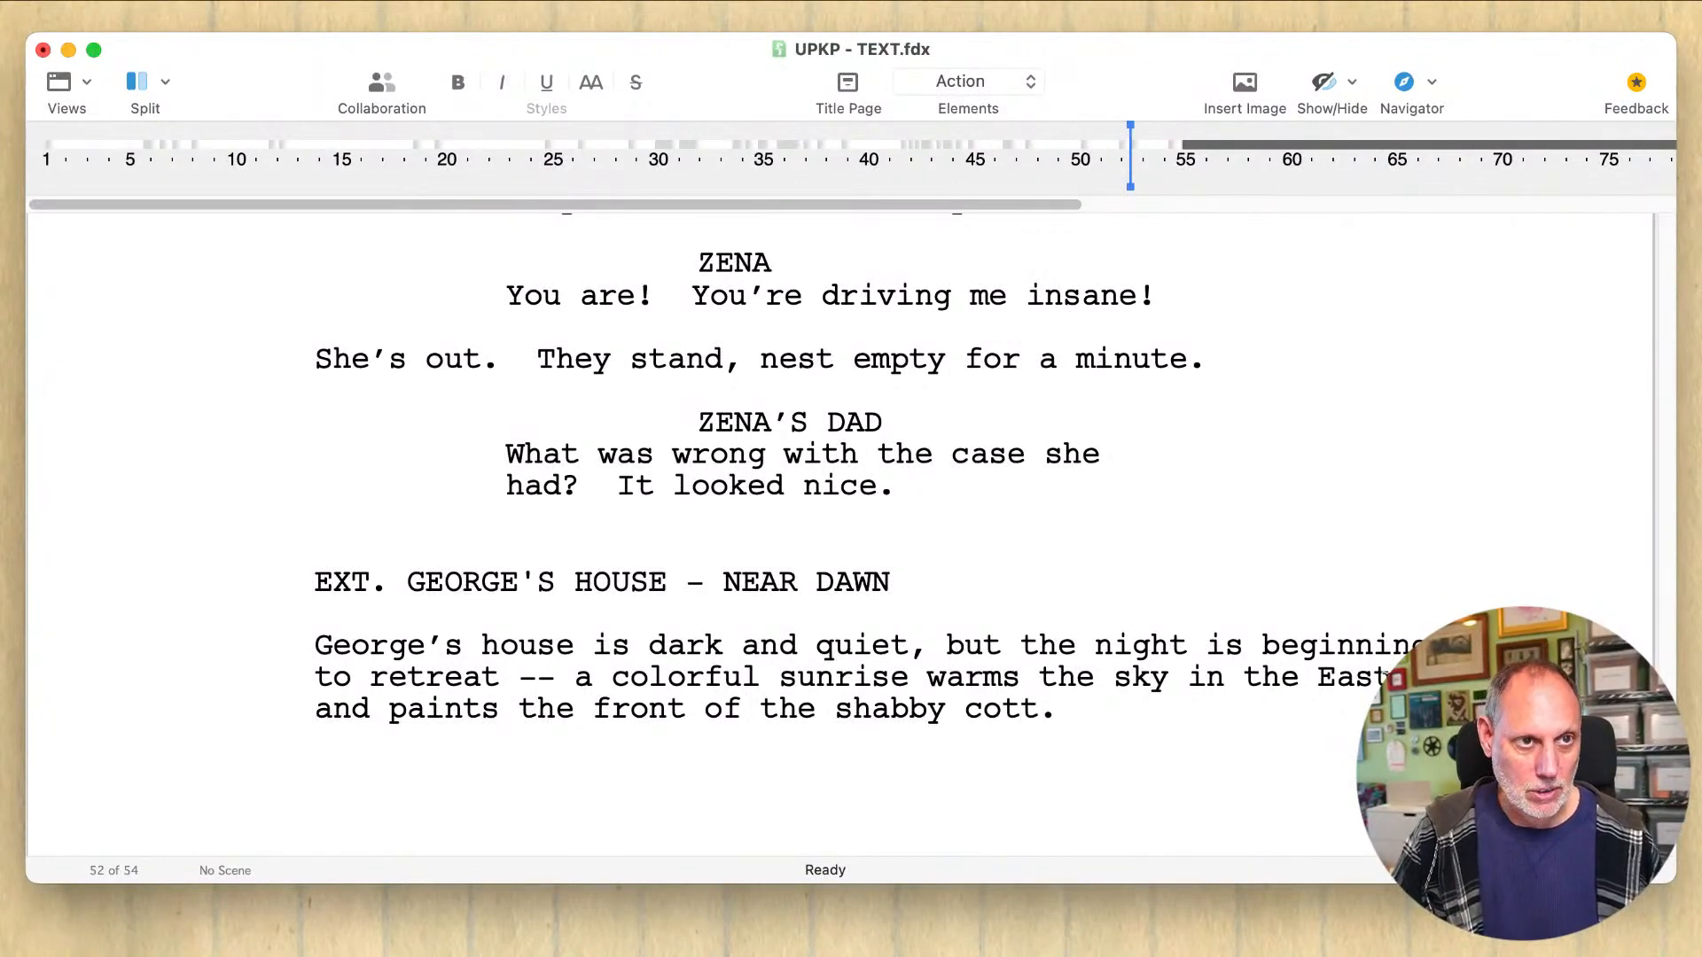
{"action": "type", "text": "age"}
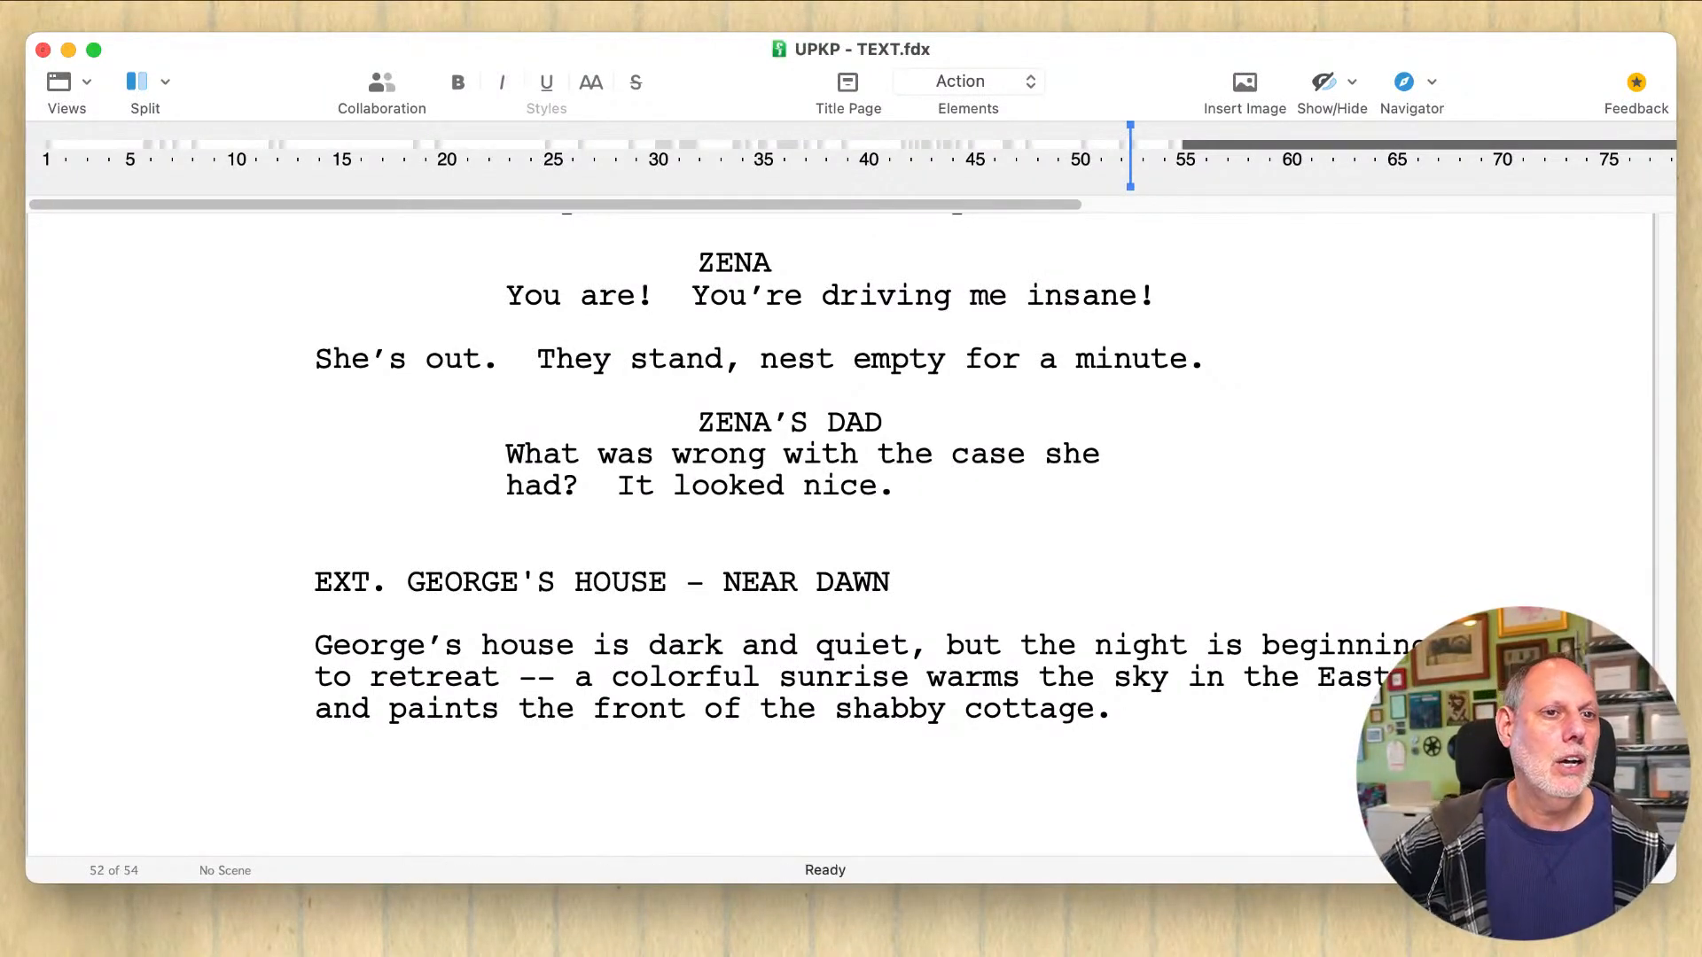
{"action": "key", "text": "Return"}
{"action": "scroll", "coordinate": [1339, 734], "scroll_direction": "down", "scroll_amount": 5}
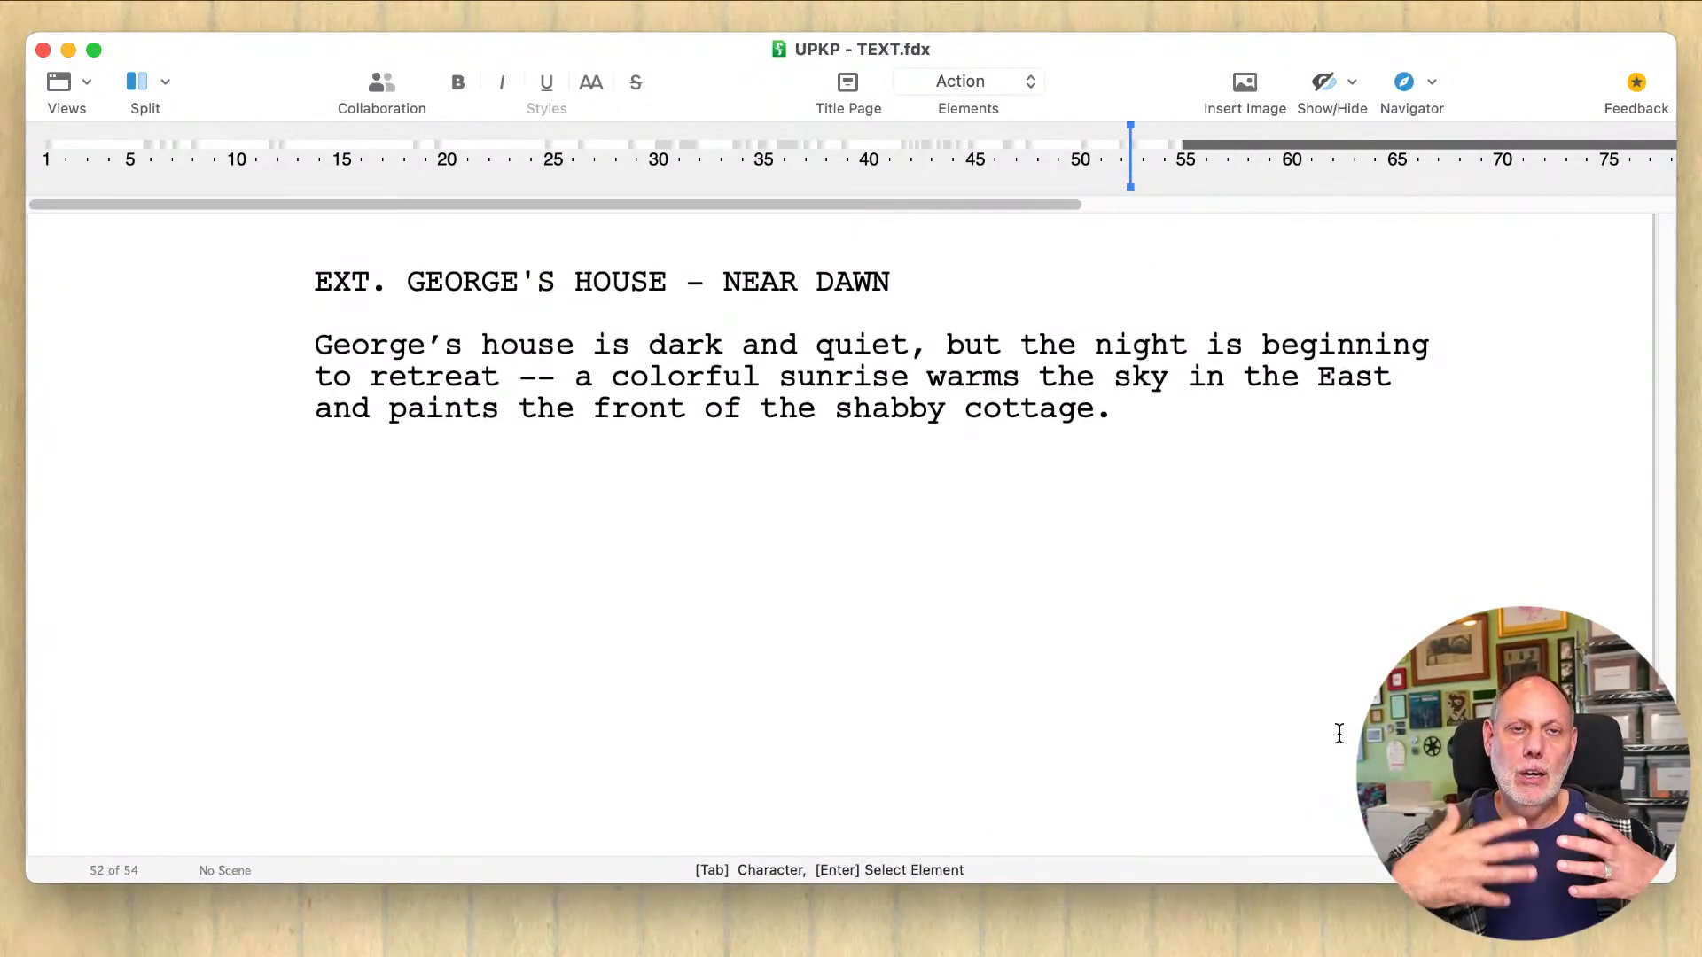
{"action": "scroll", "coordinate": [1262, 720], "scroll_direction": "up", "scroll_amount": 3}
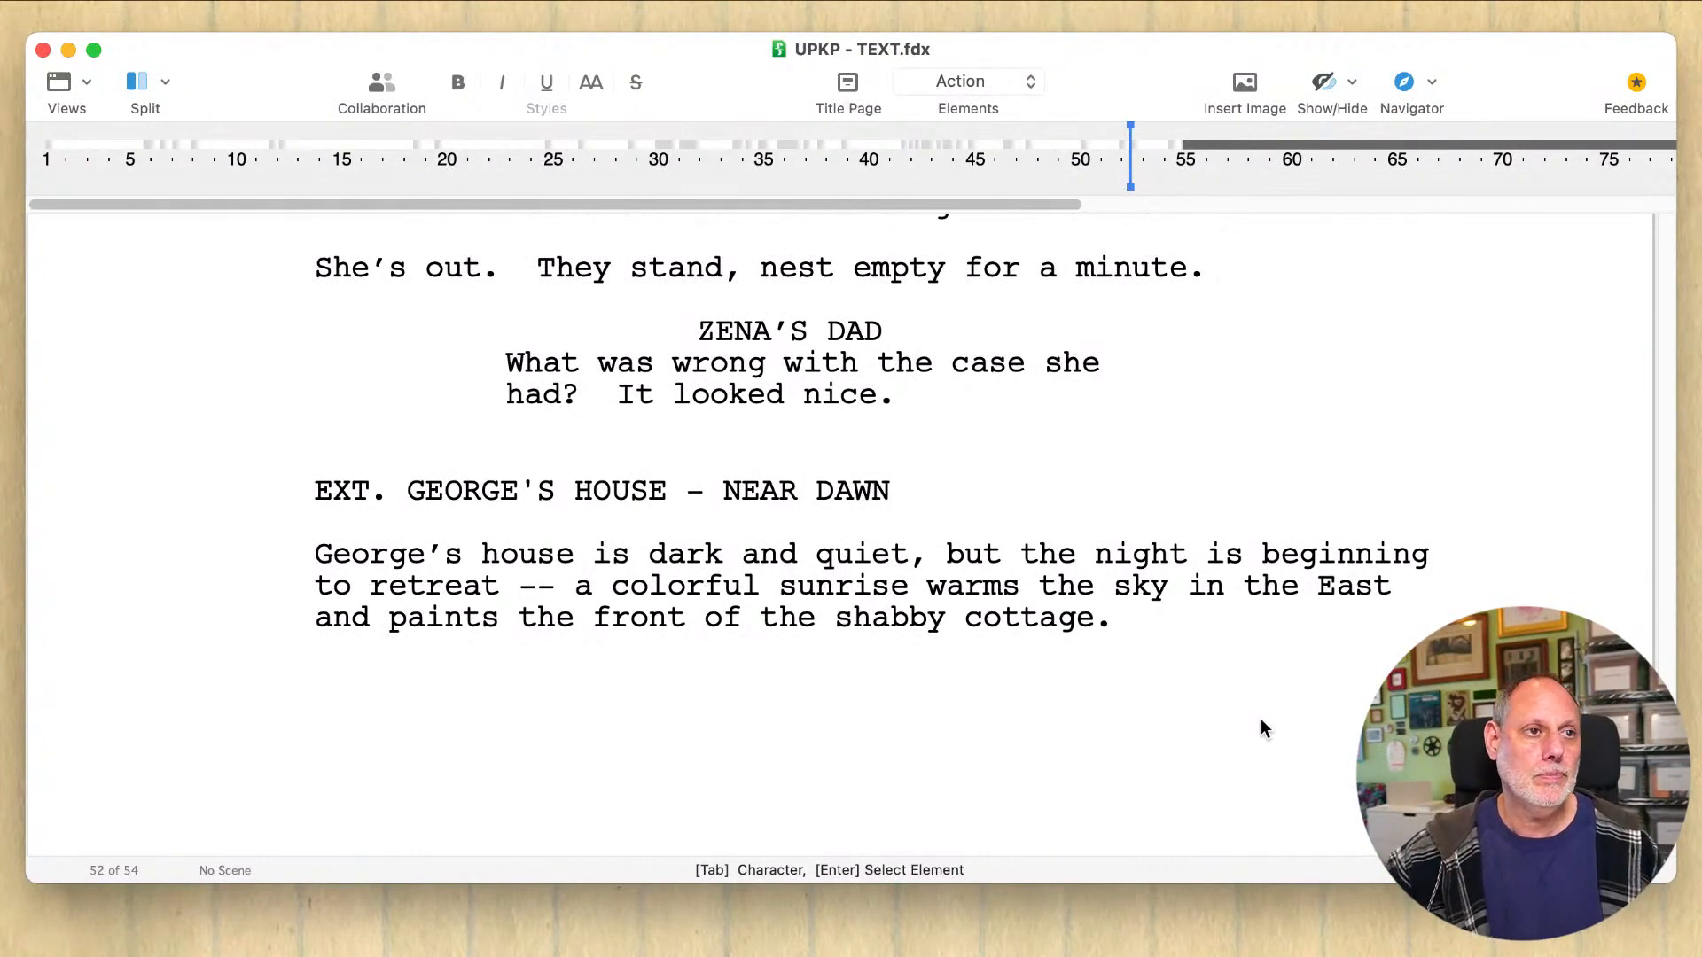
Step: Replace the double dash after "retreat" with a period and begin a new sentence with a capital "A" before "colorful sunrise"
{"action": "left_click", "coordinate": [726, 562]}
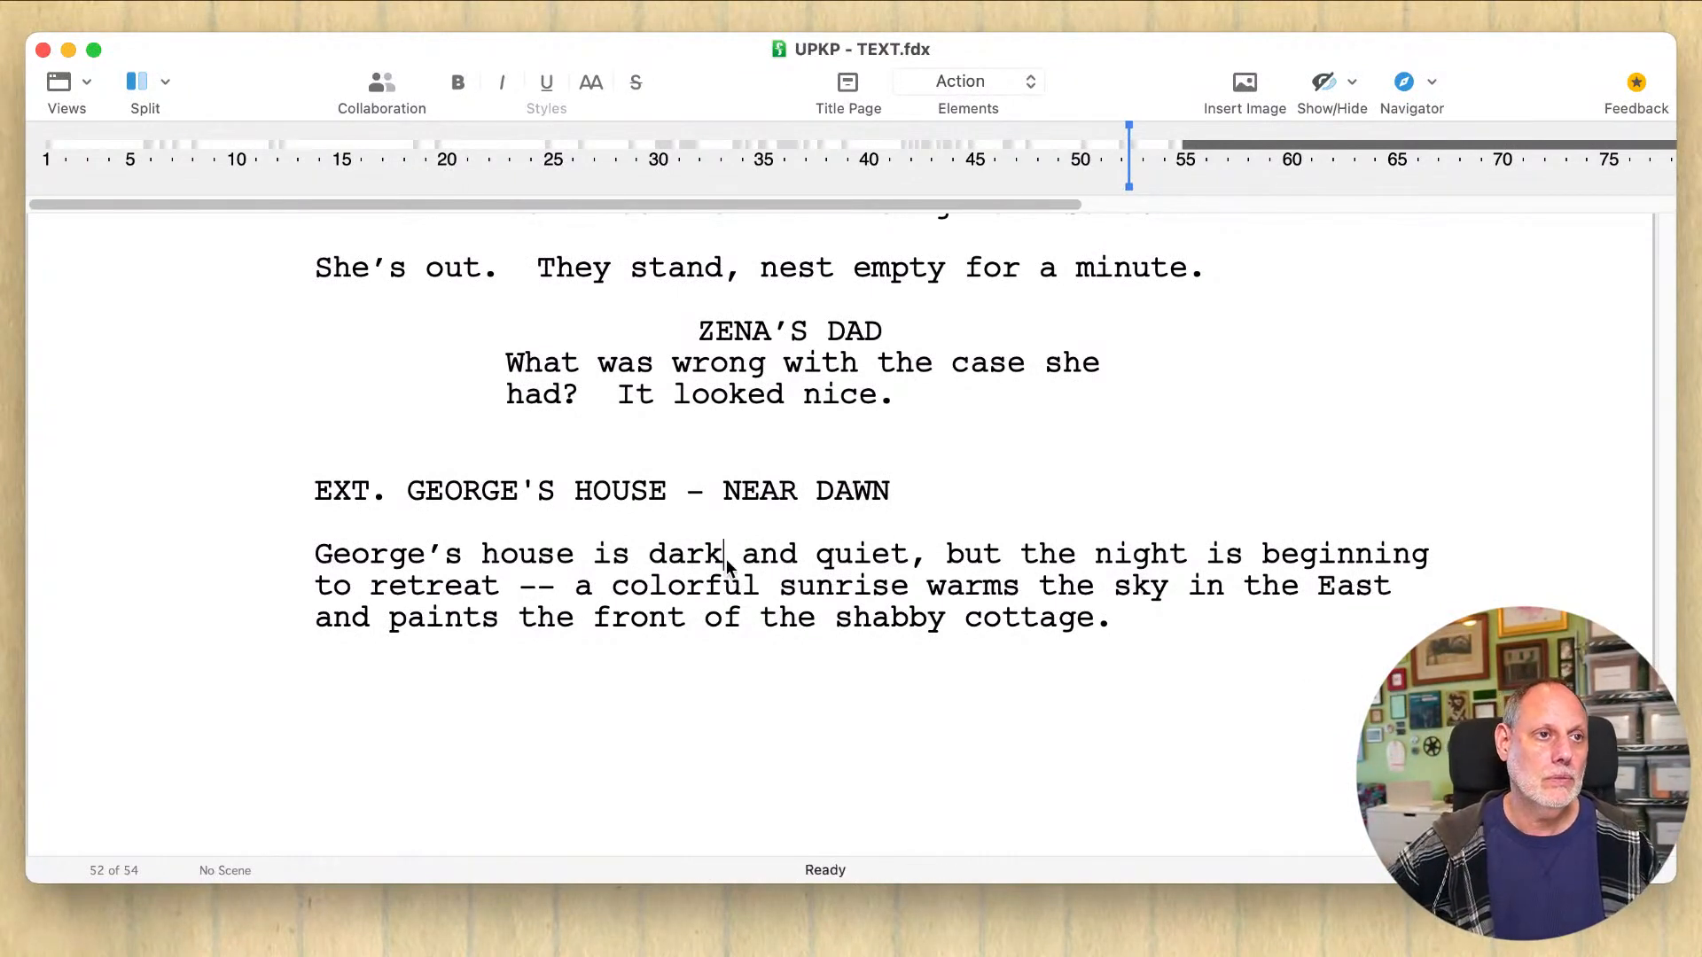
{"action": "left_click", "coordinate": [614, 595]}
{"action": "left_click_drag", "start_coordinate": [596, 593], "coordinate": [503, 594]}
{"action": "type", "text": ".  A"}
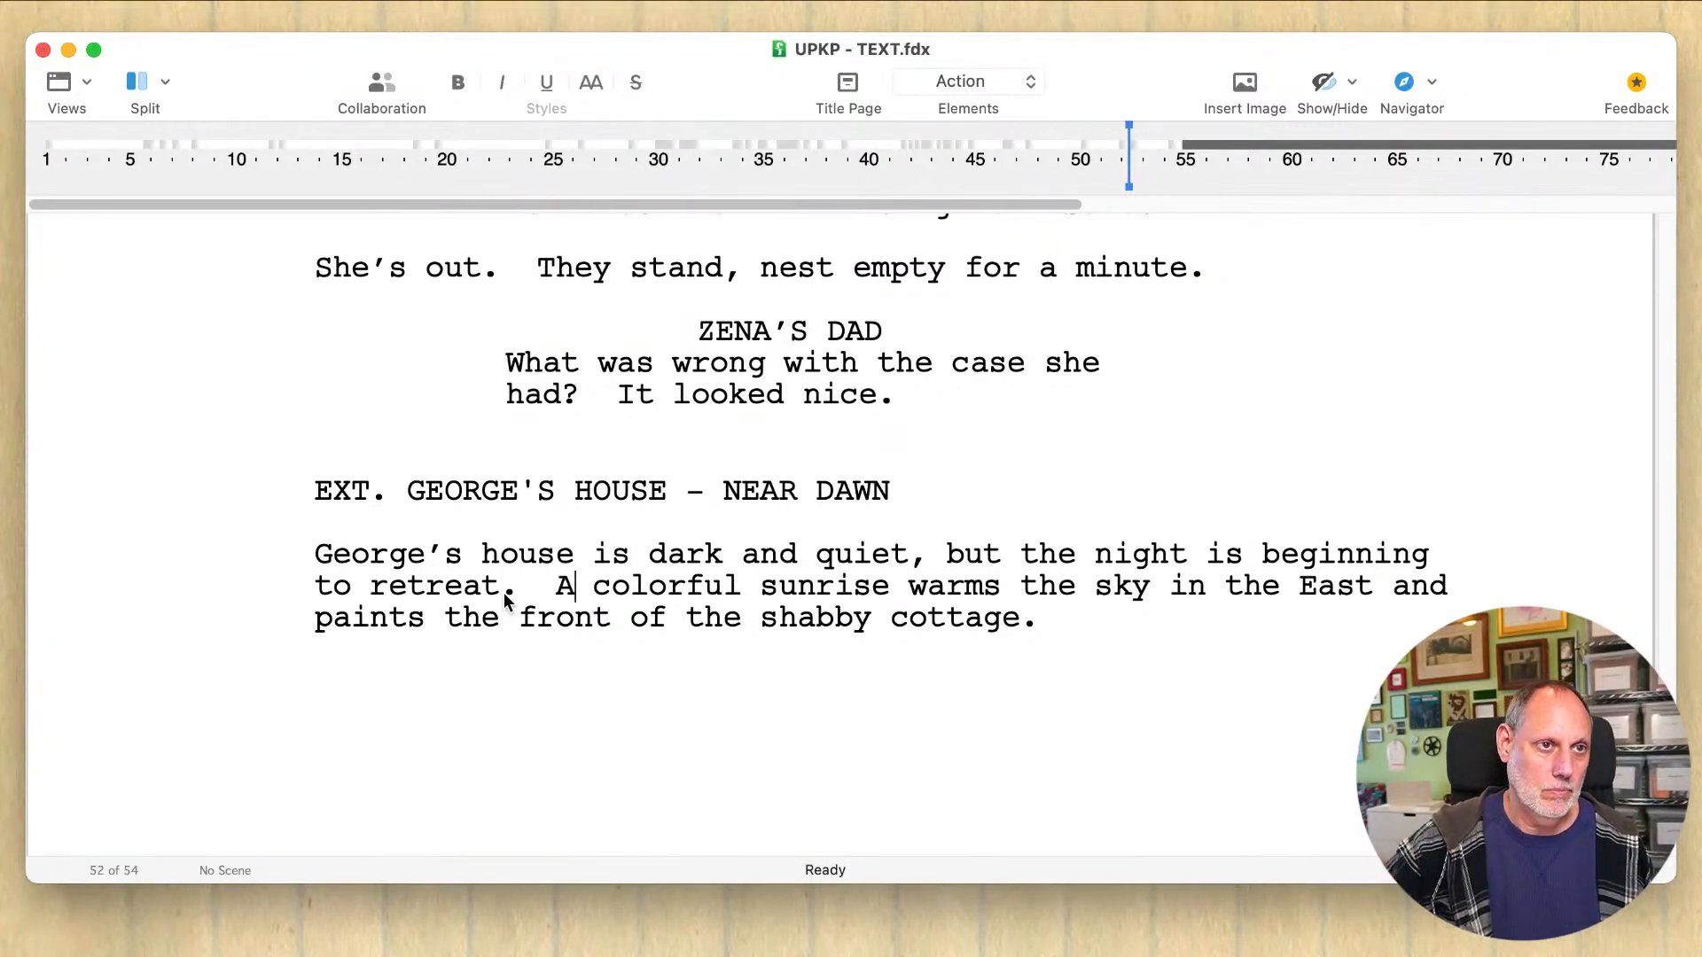
Step: Reword "the shabby cottage" at the end of the action paragraph to "George's shabby house"
{"action": "left_click", "coordinate": [471, 626]}
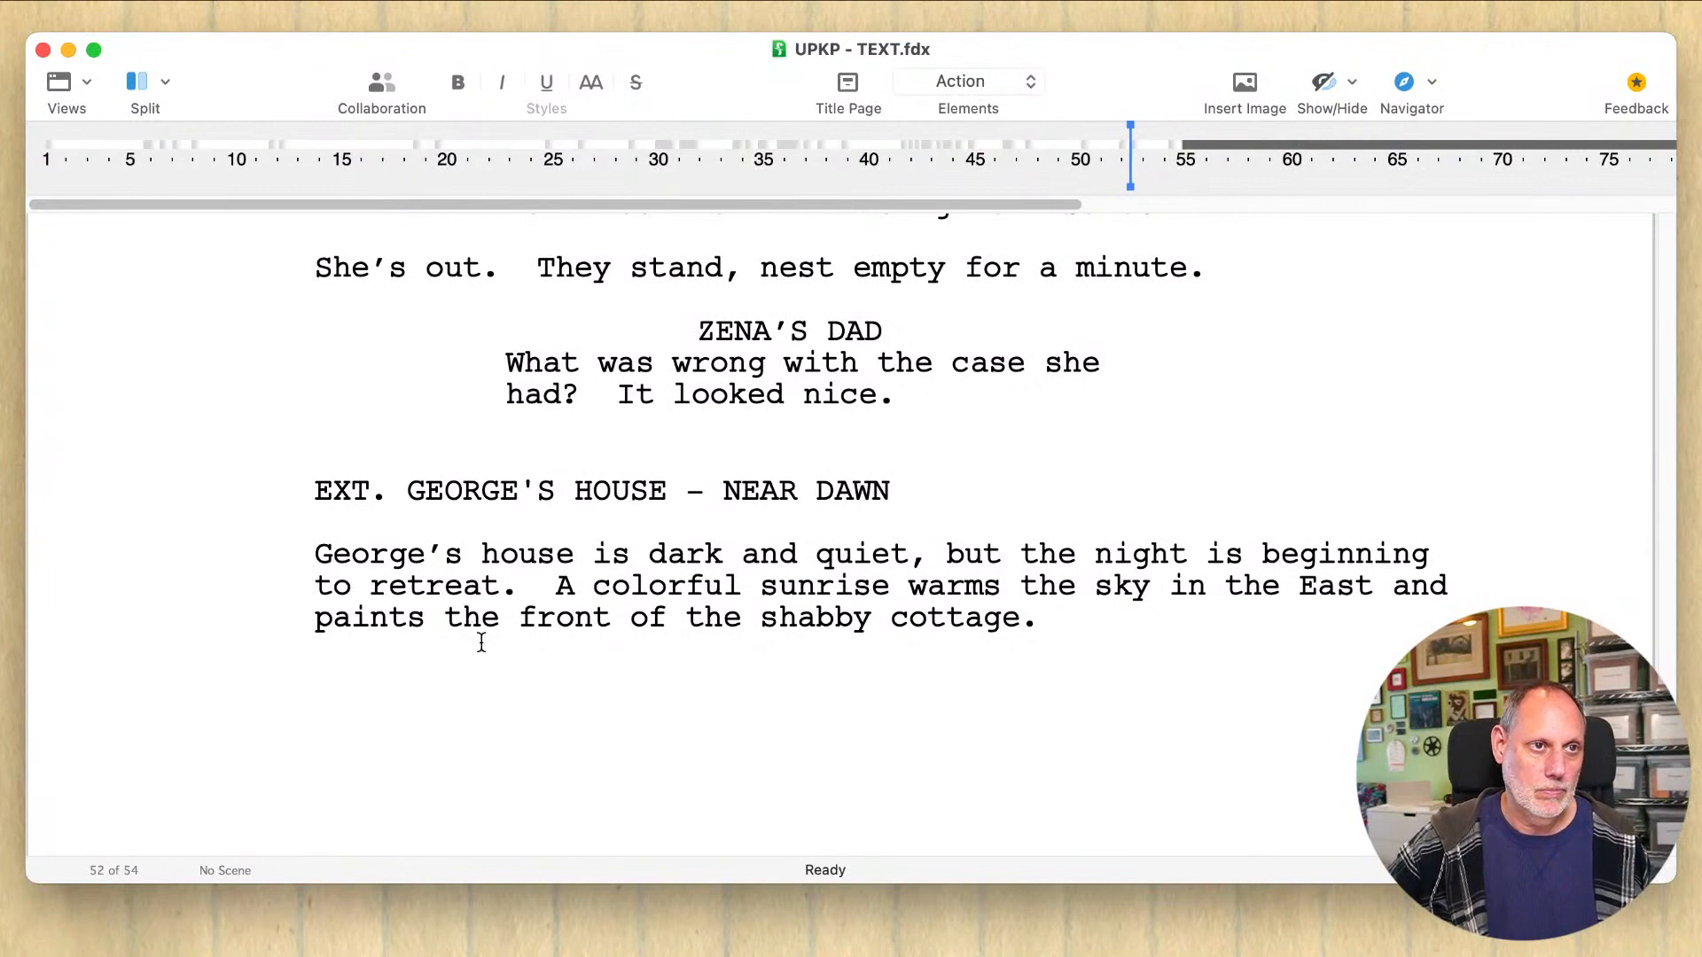
{"action": "left_click", "coordinate": [481, 642]}
{"action": "left_click", "coordinate": [718, 610]}
{"action": "double_click", "coordinate": [718, 610]}
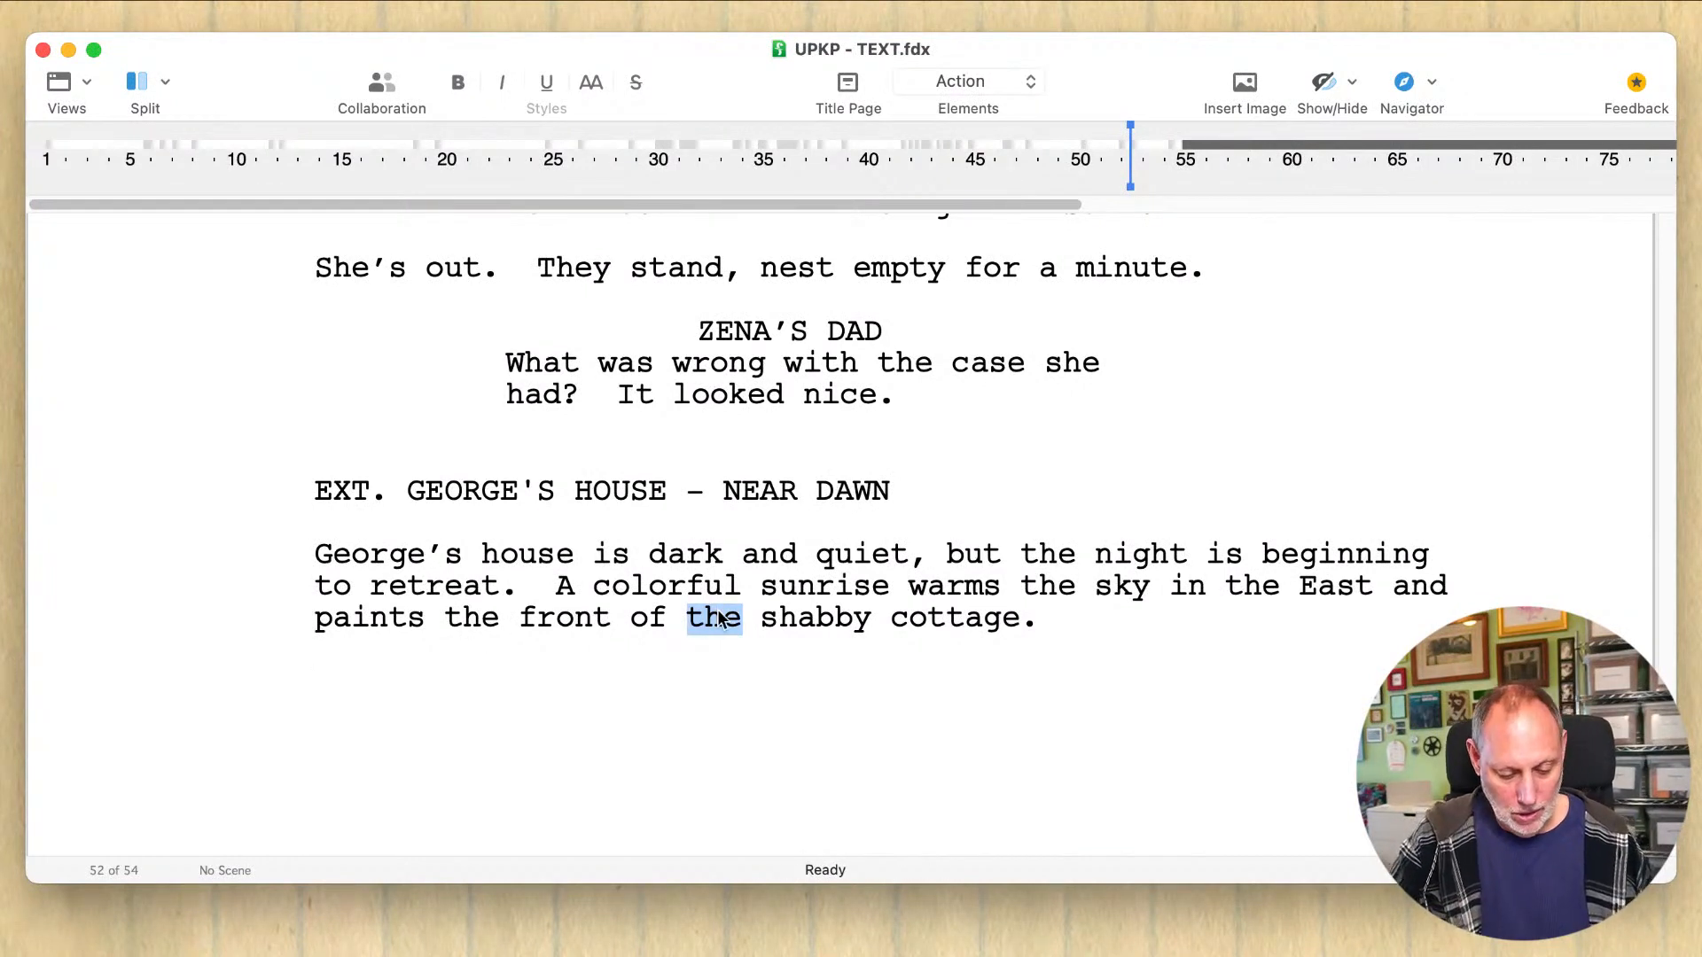
{"action": "type", "text": "George's"}
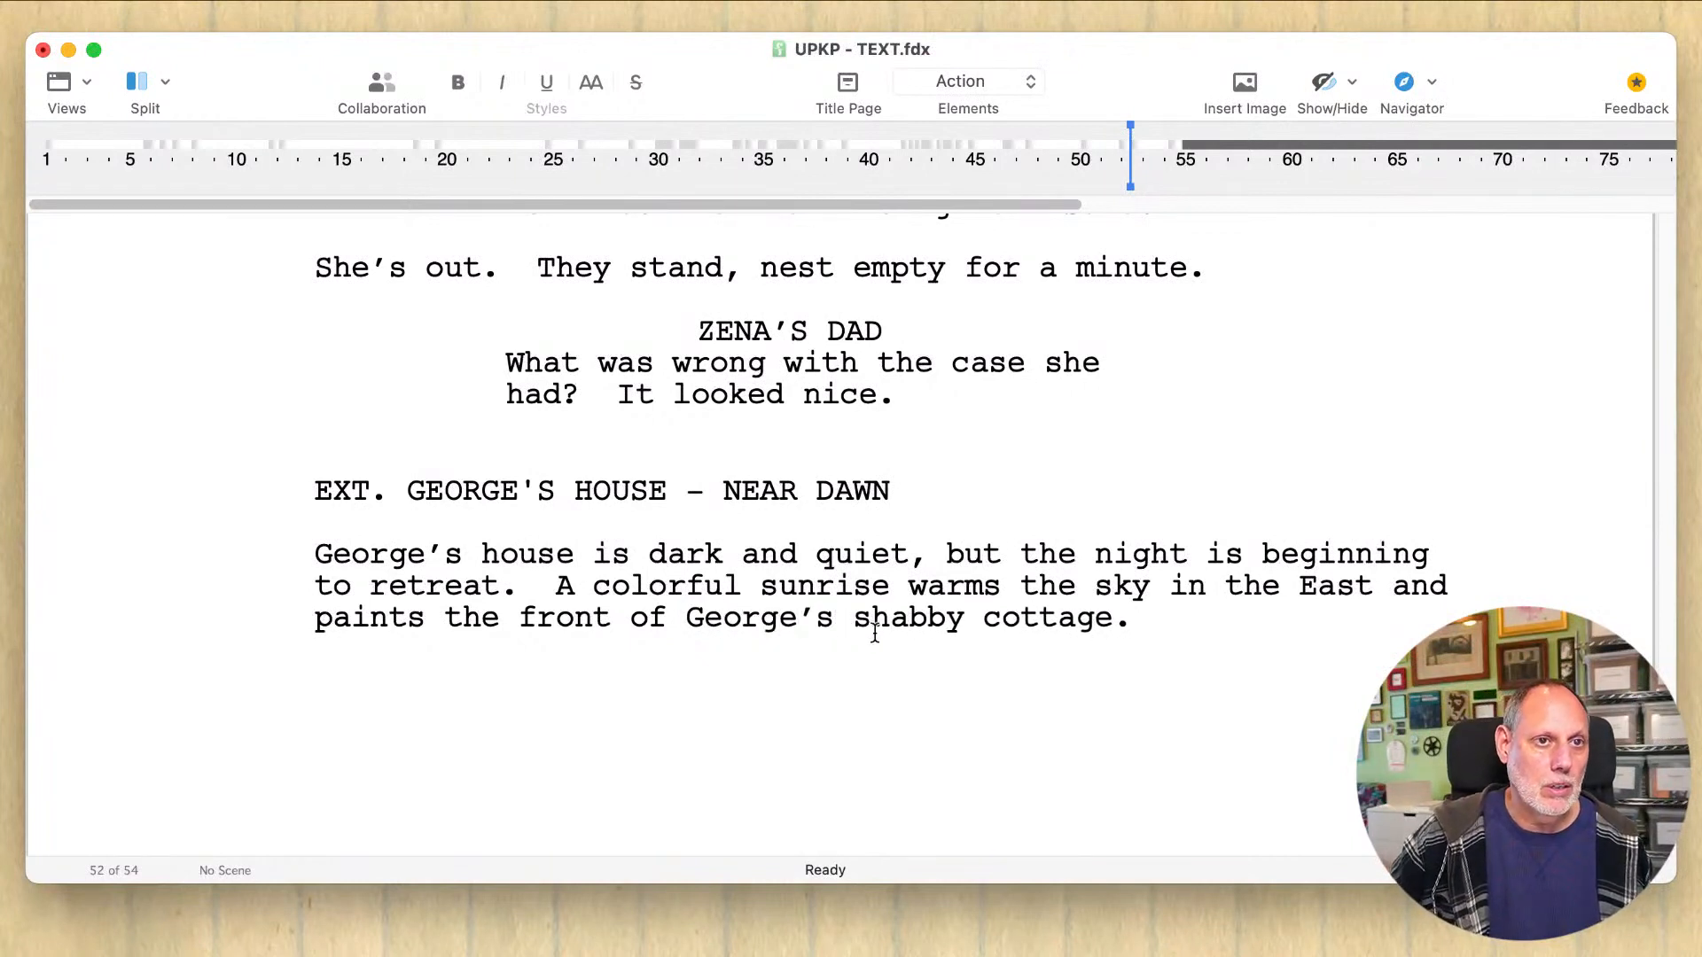
{"action": "double_click", "coordinate": [1022, 620]}
{"action": "type", "text": "house"}
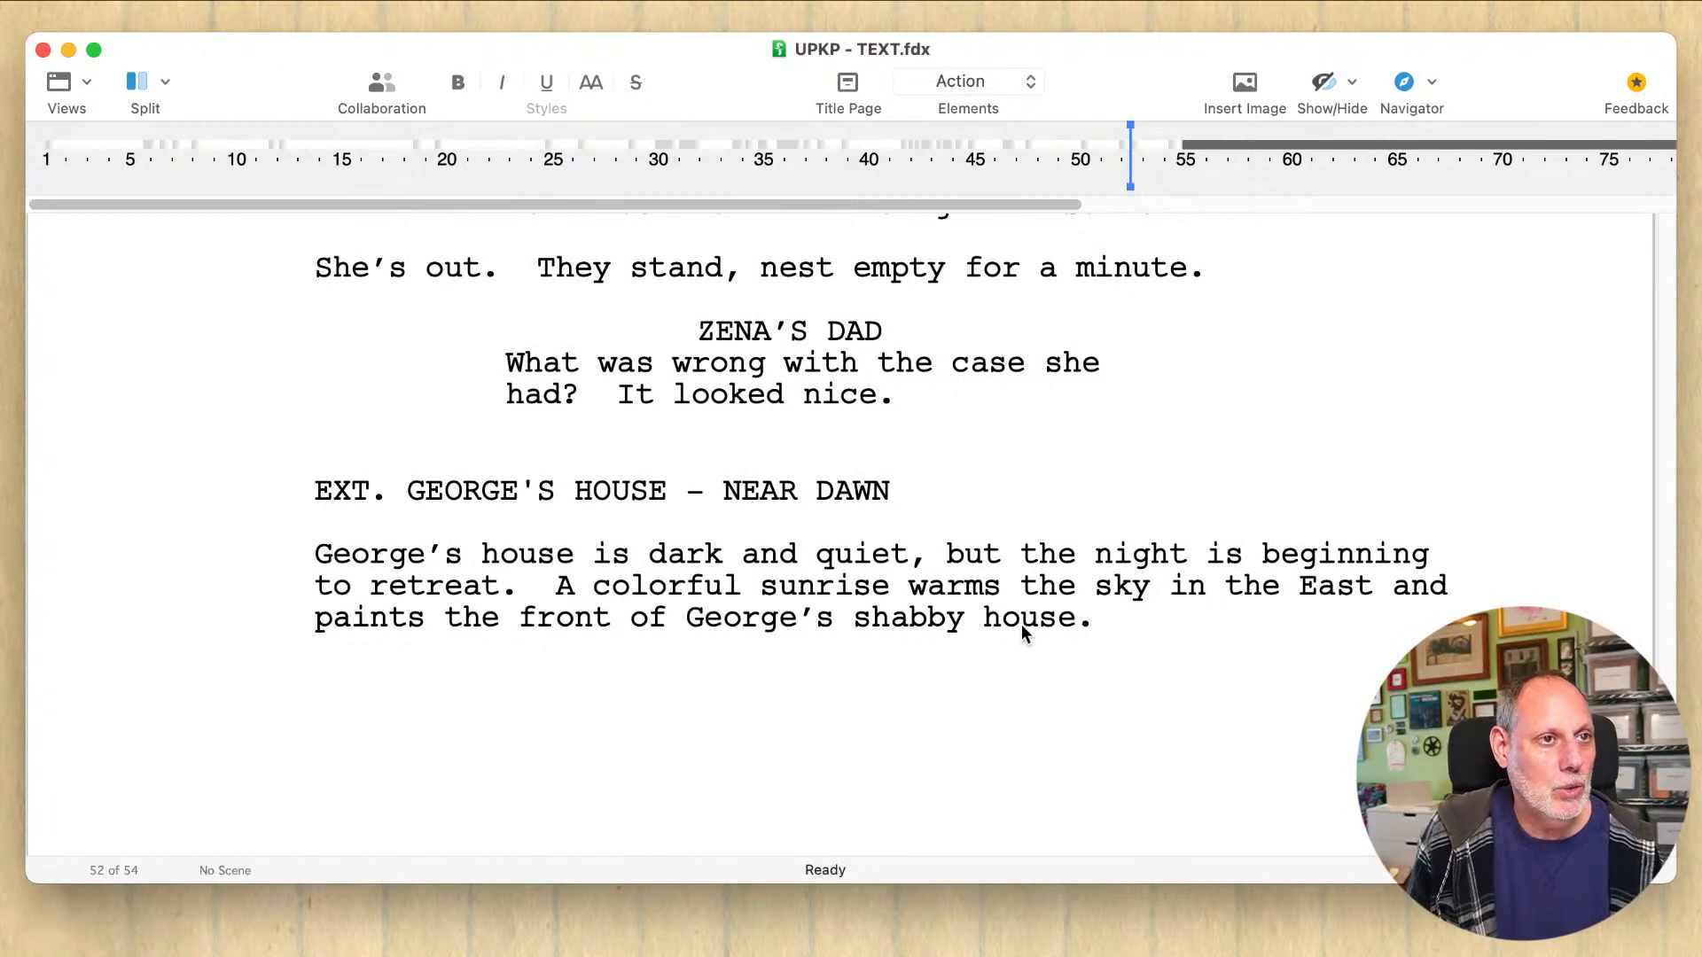
Step: Cut the opening "George's house is" so that the action paragraph begins with a capitalized "Dark and quiet"
{"action": "left_click", "coordinate": [722, 554]}
{"action": "left_click", "coordinate": [633, 554]}
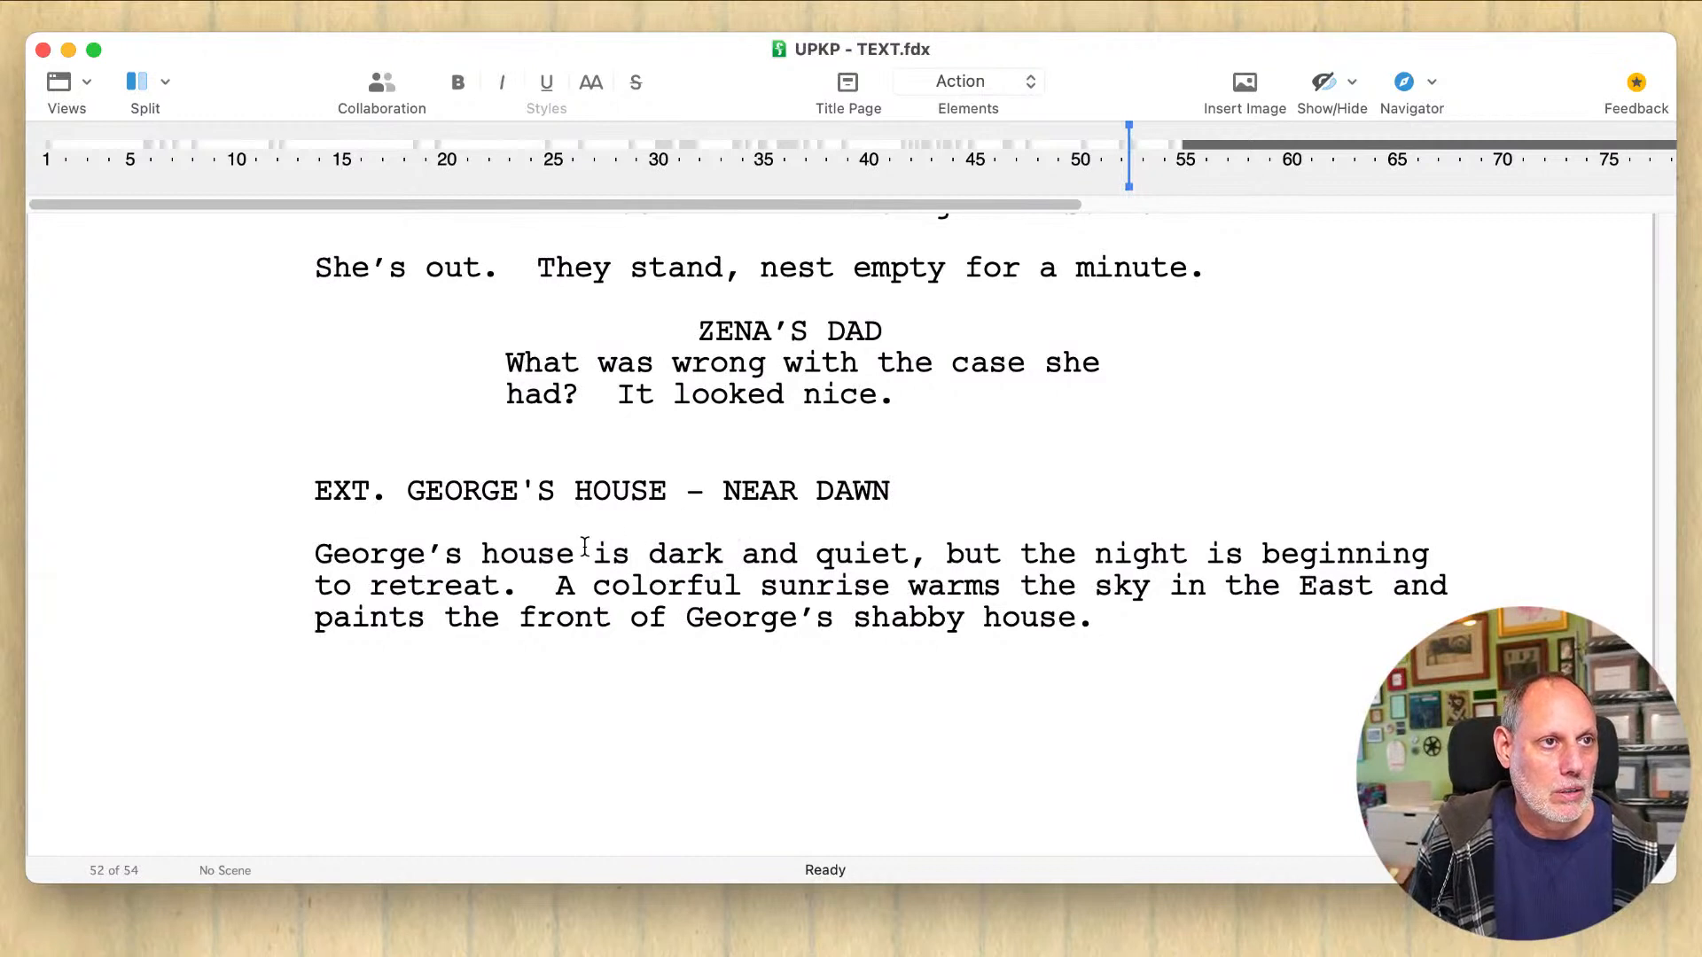
{"action": "left_click", "coordinate": [589, 554]}
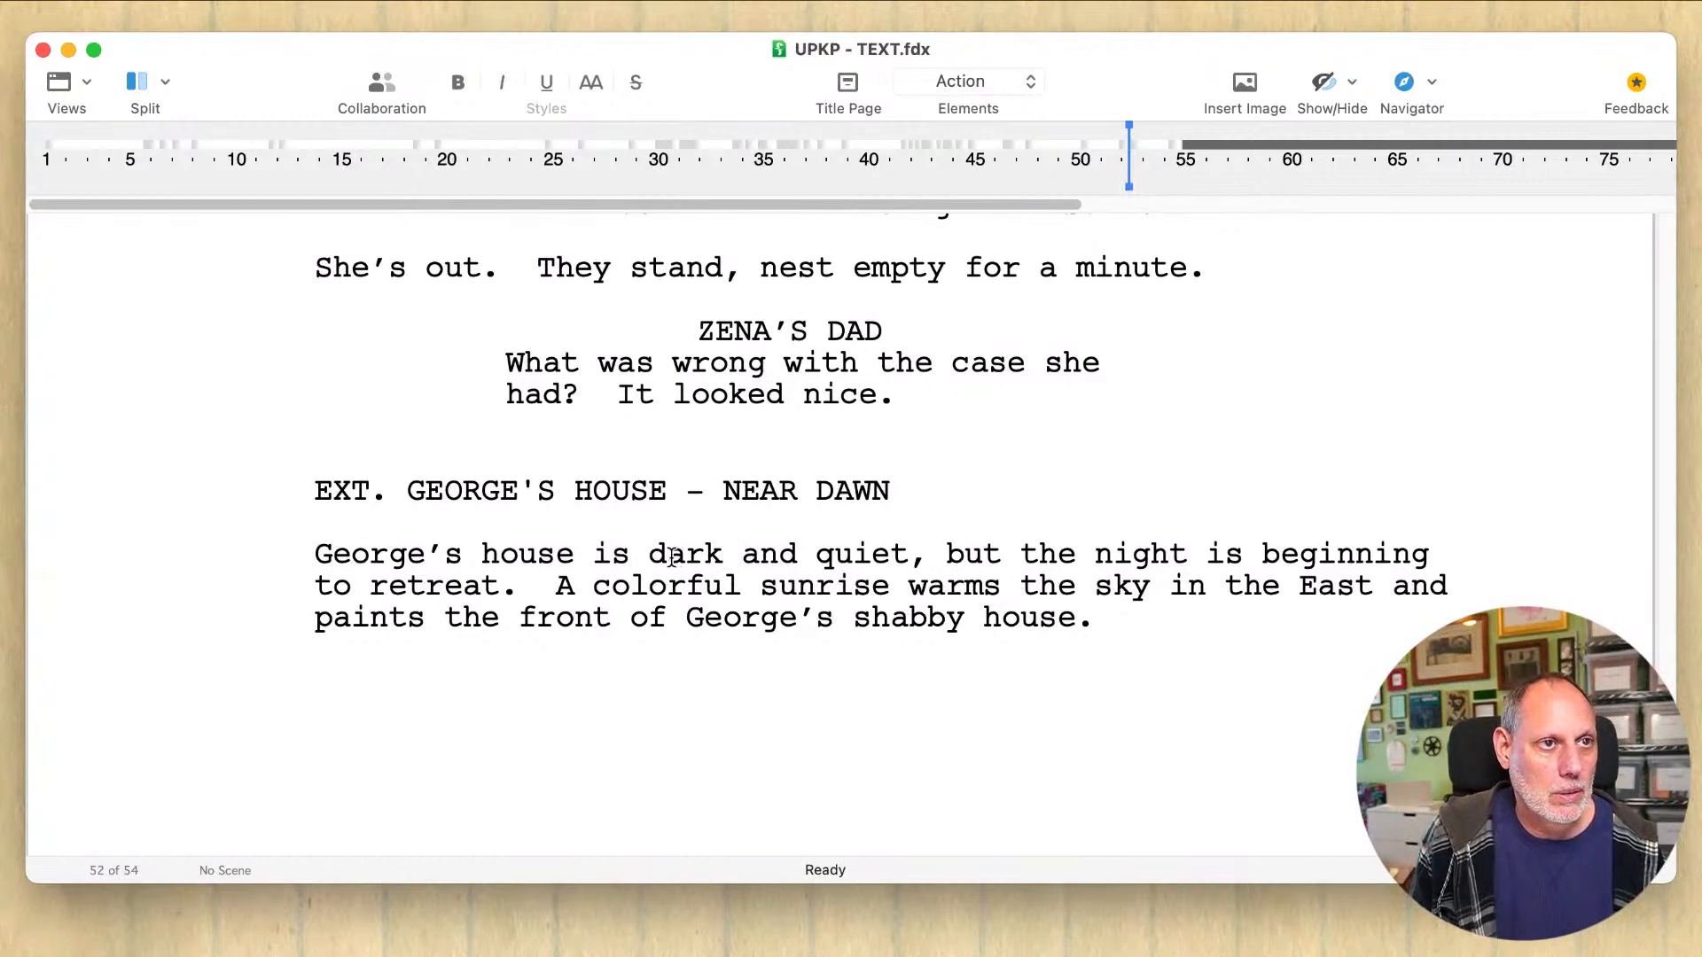
{"action": "left_click_drag", "start_coordinate": [666, 556], "coordinate": [302, 539]}
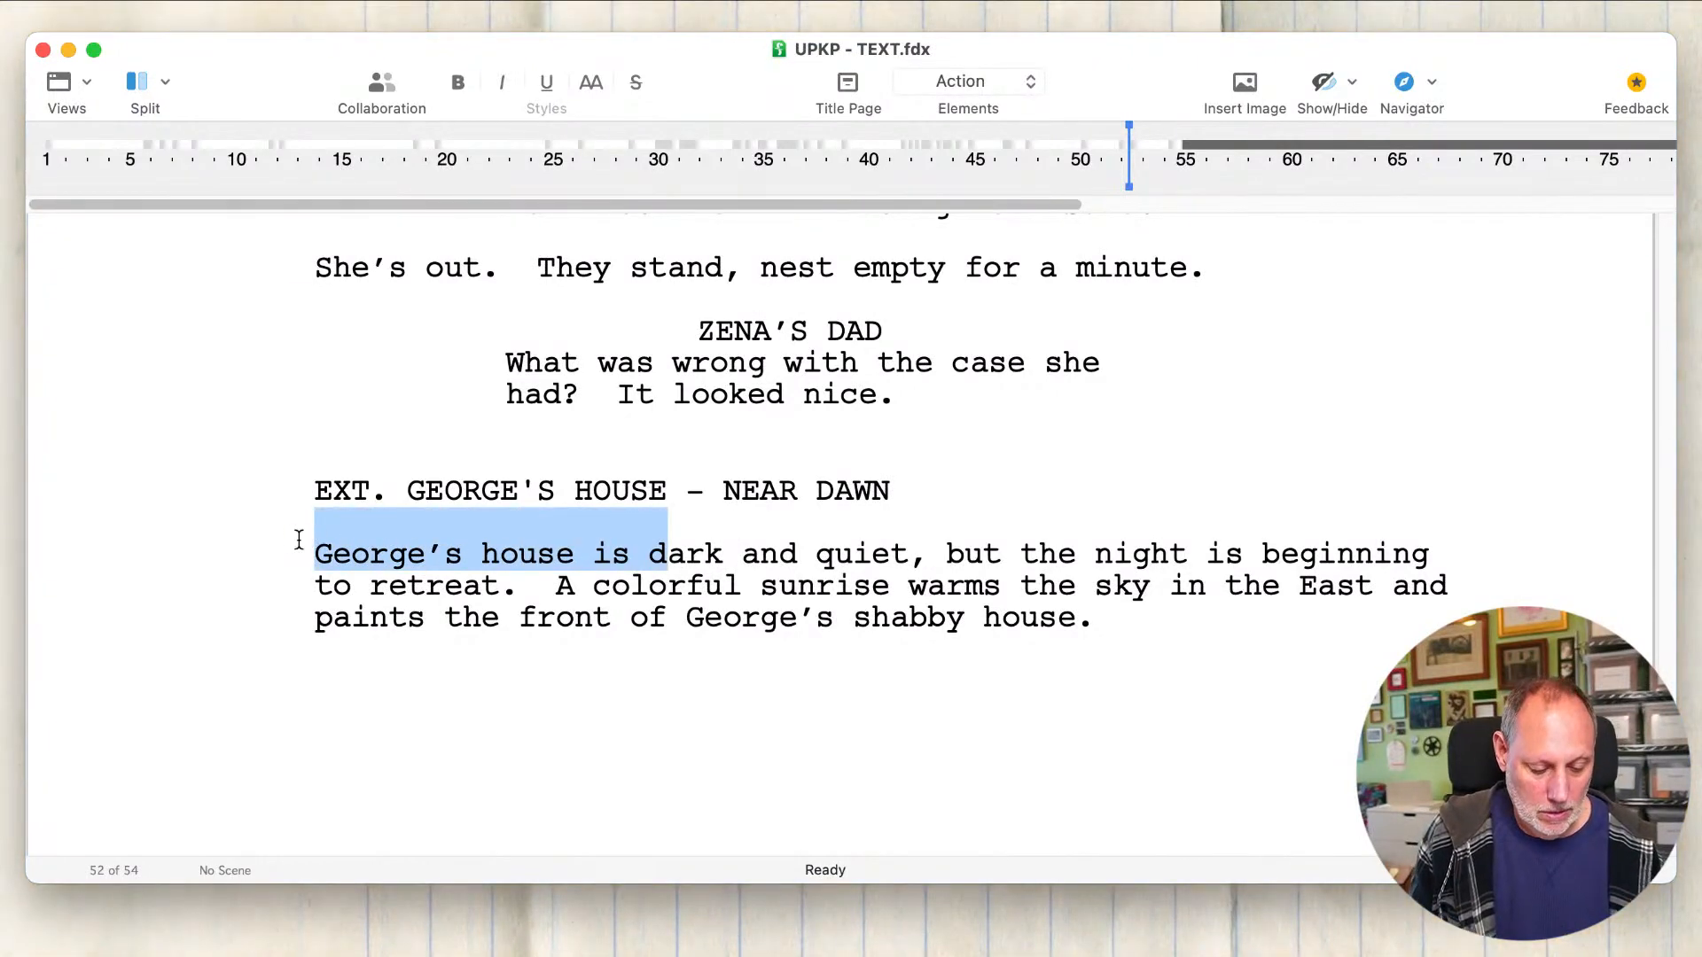
{"action": "type", "text": "D"}
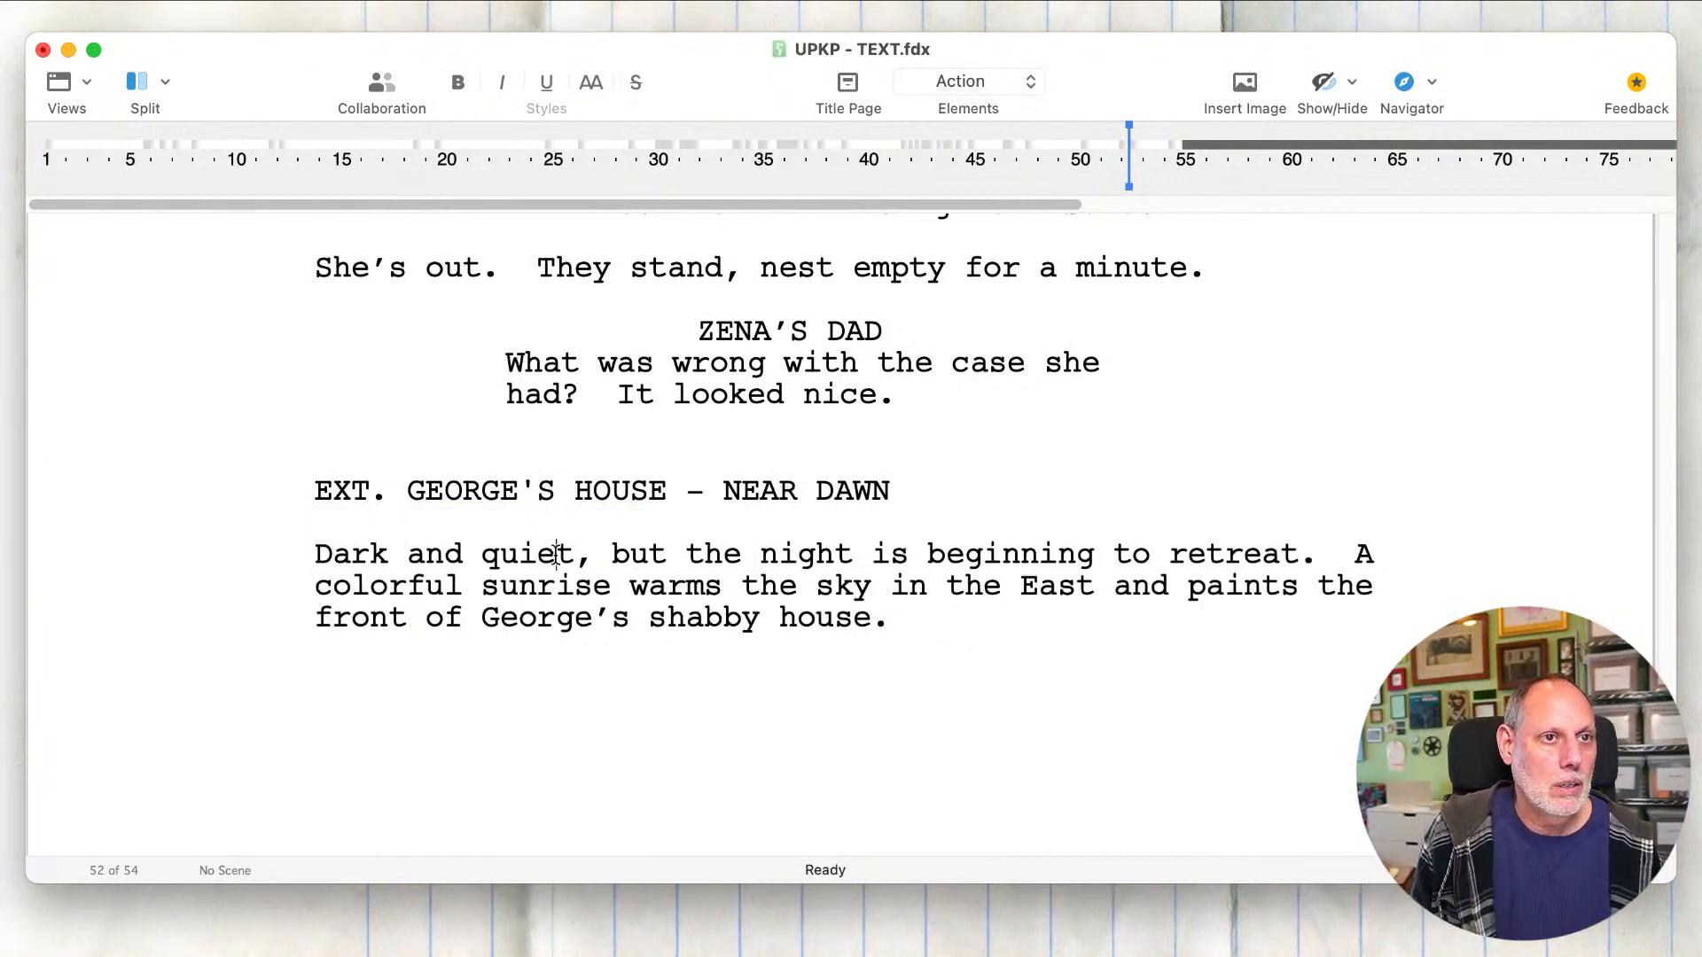
Step: Join the two sentences of the action paragraph by replacing the period and "A" after "retreat" with "as a"
{"action": "left_click", "coordinate": [1300, 555]}
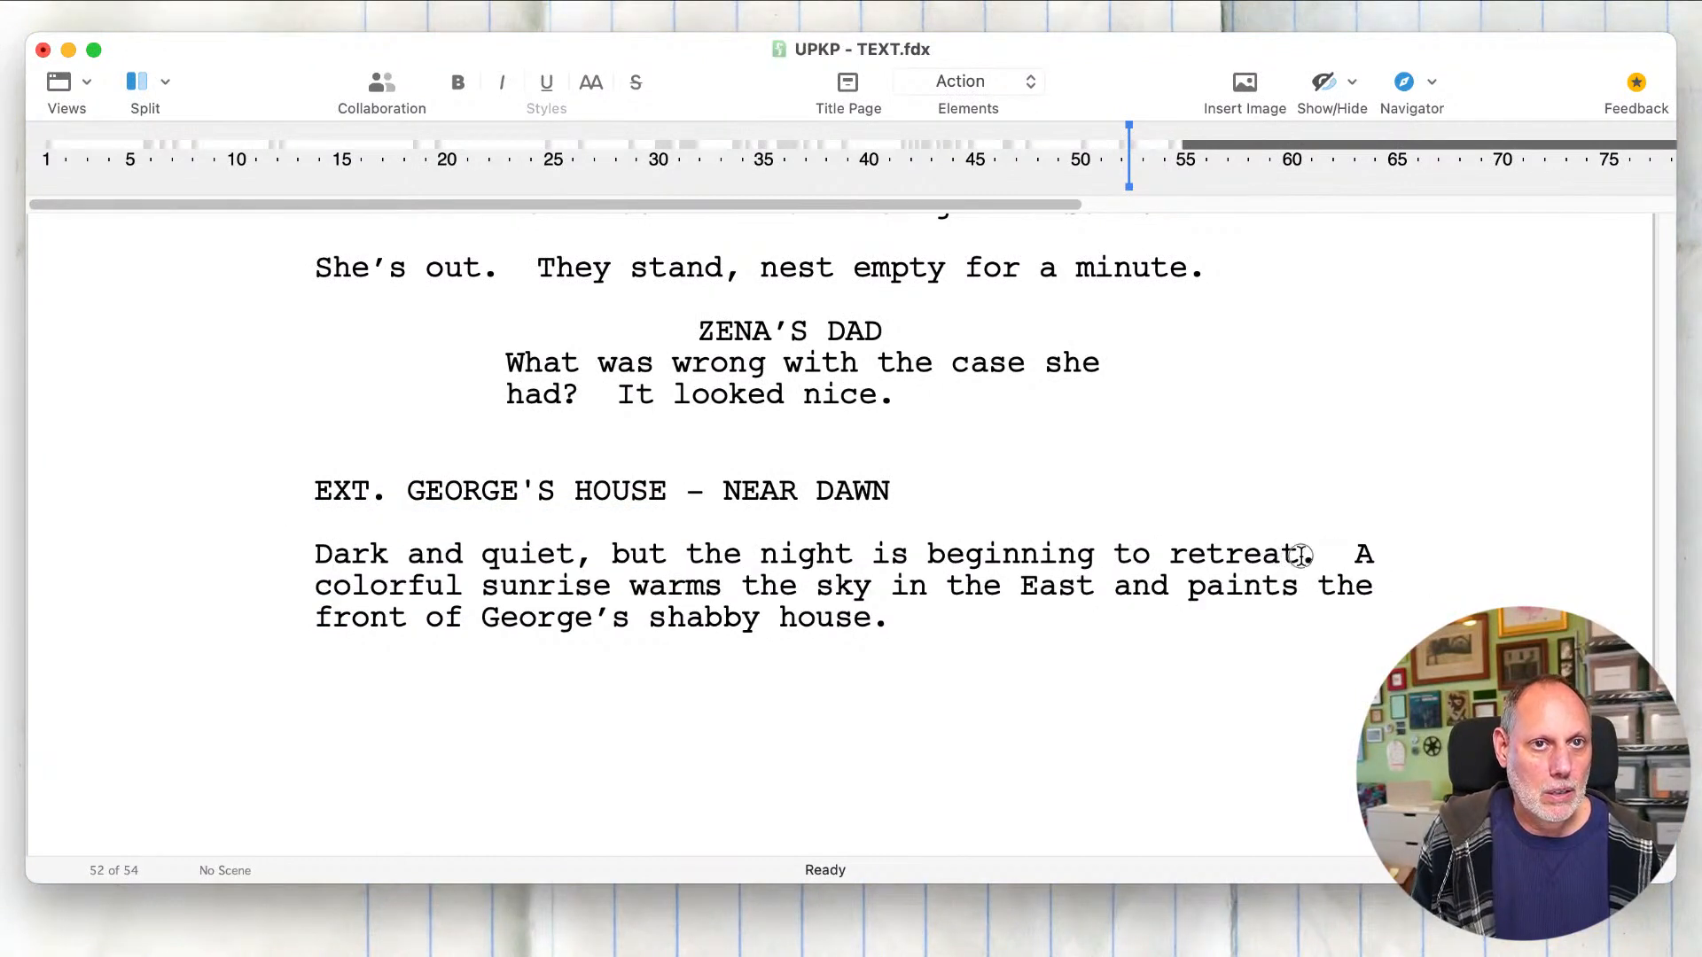
{"action": "left_click_drag", "start_coordinate": [1300, 555], "coordinate": [1370, 556]}
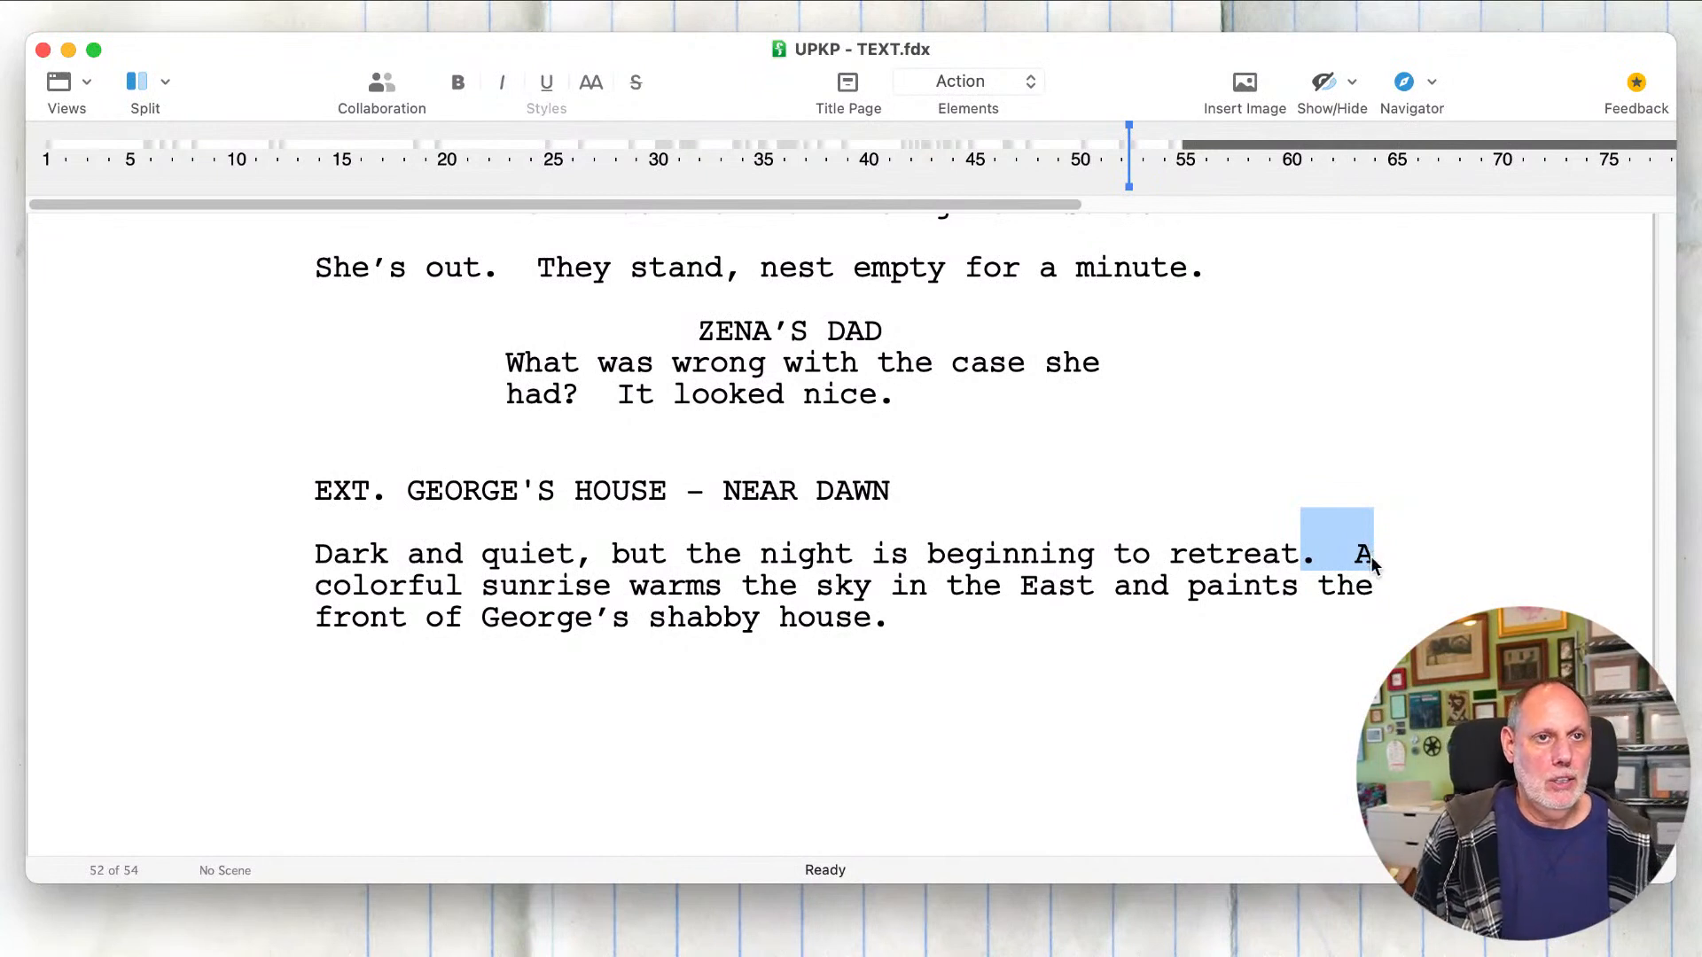
{"action": "type", "text": "as a"}
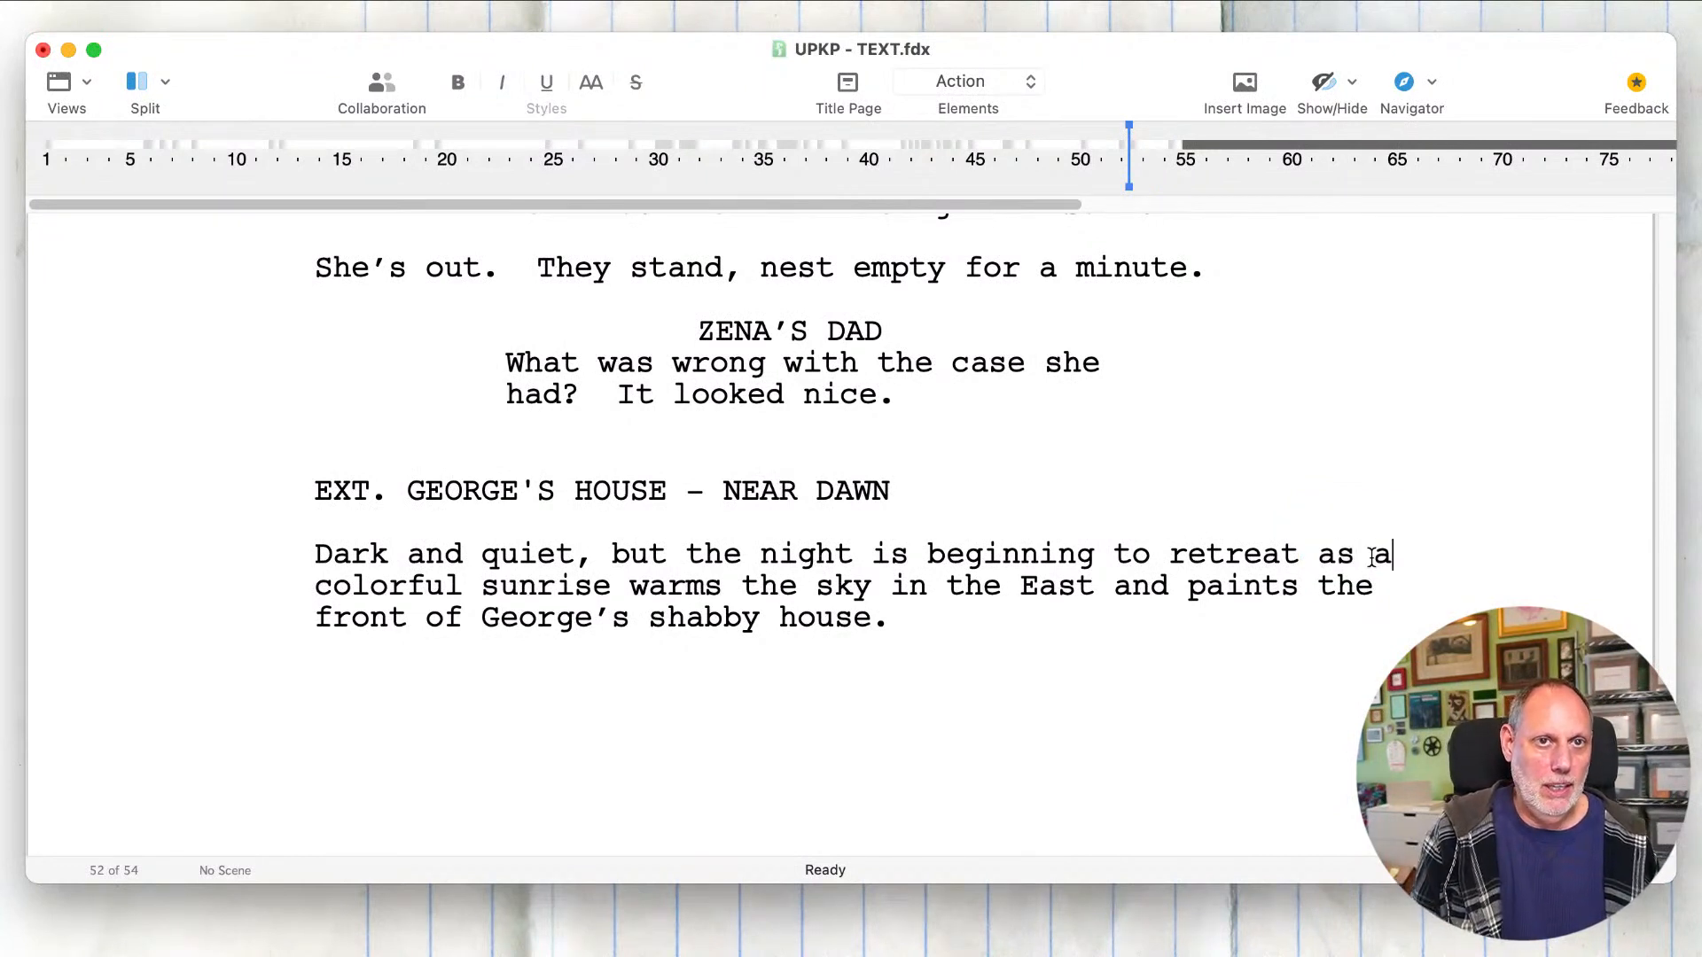
{"action": "left_click", "coordinate": [1030, 588]}
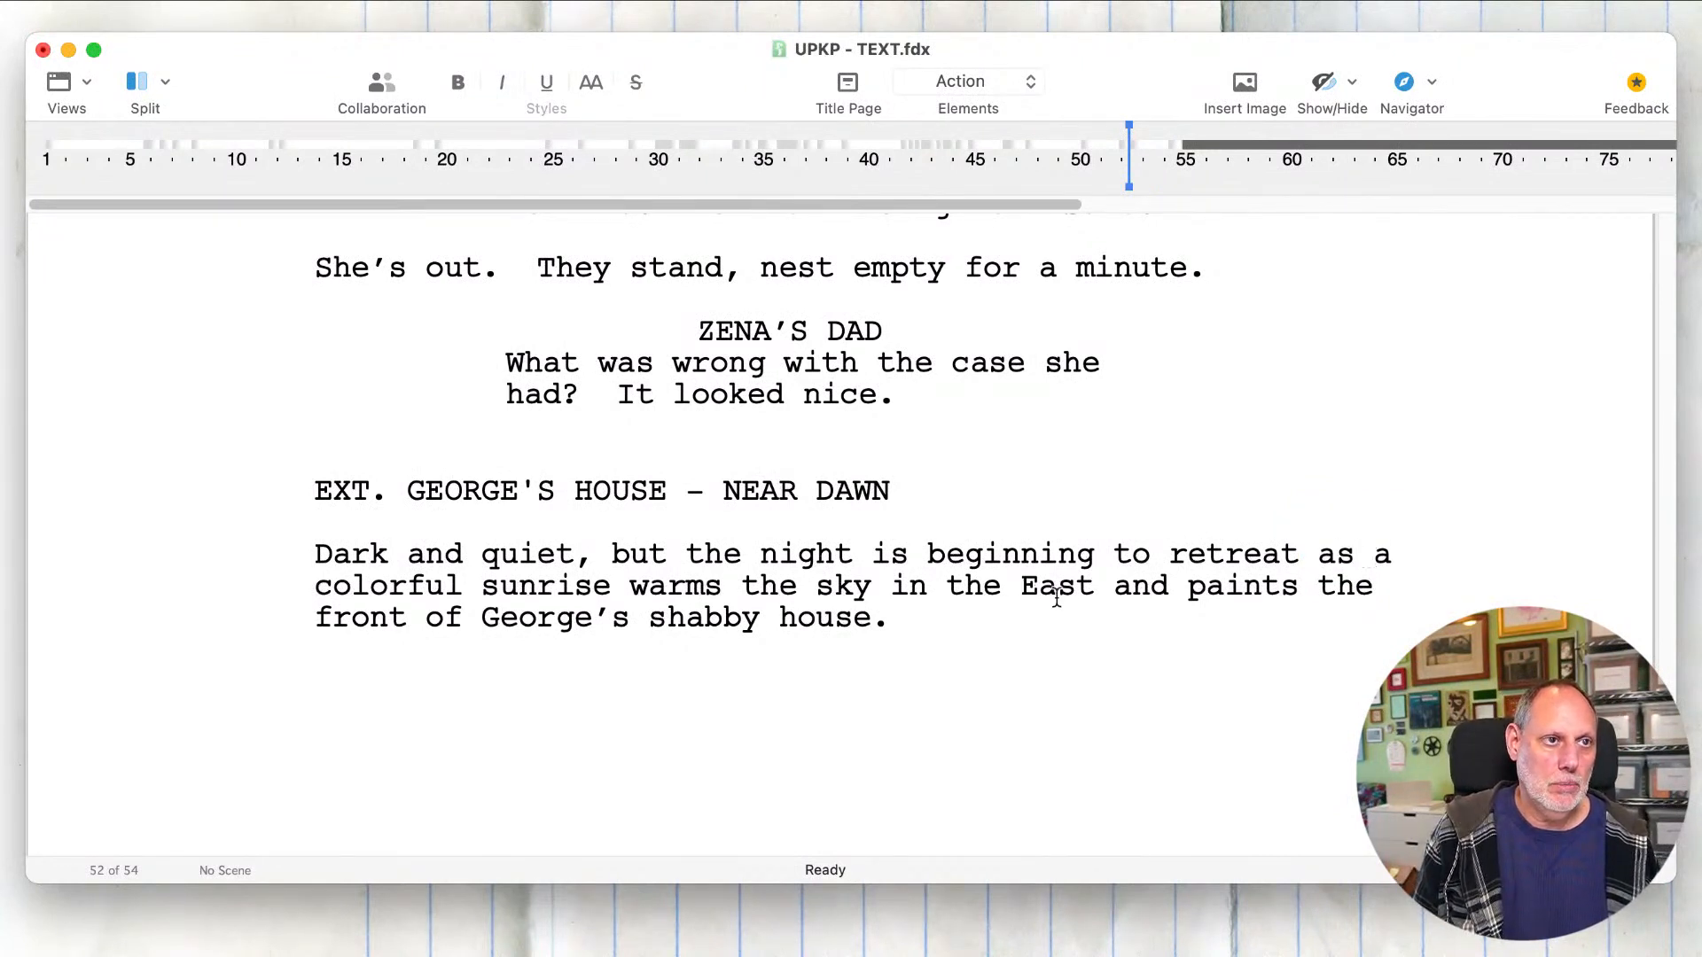
{"action": "left_click", "coordinate": [1019, 617]}
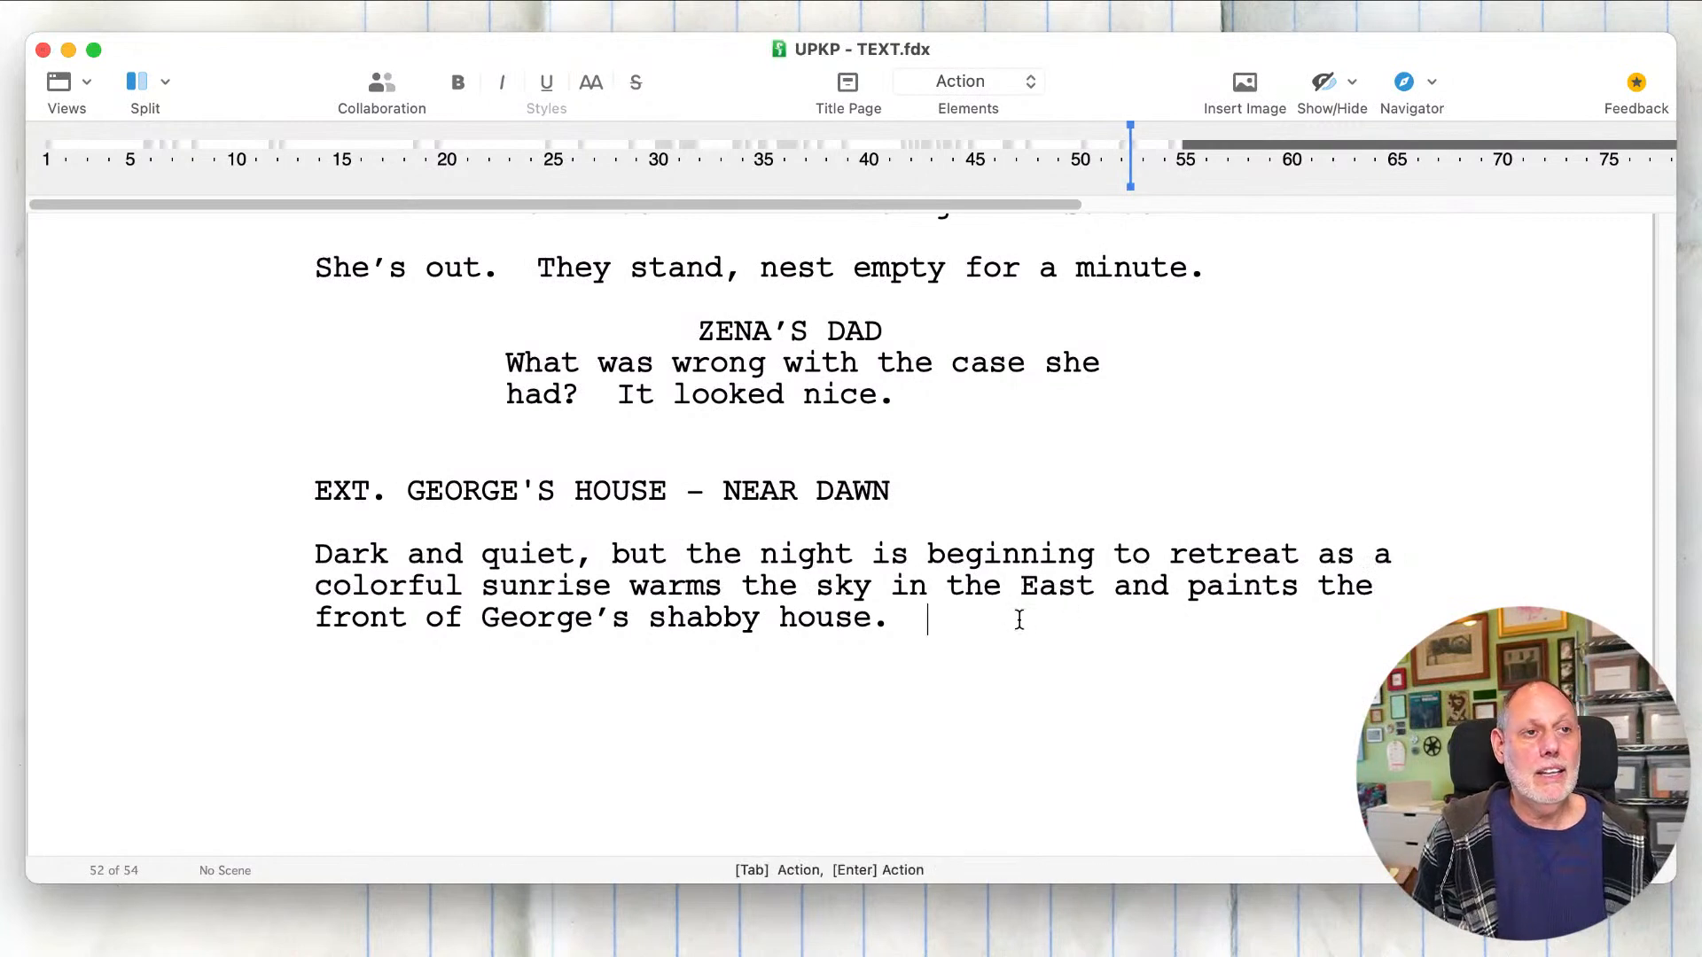
{"action": "left_click", "coordinate": [764, 597]}
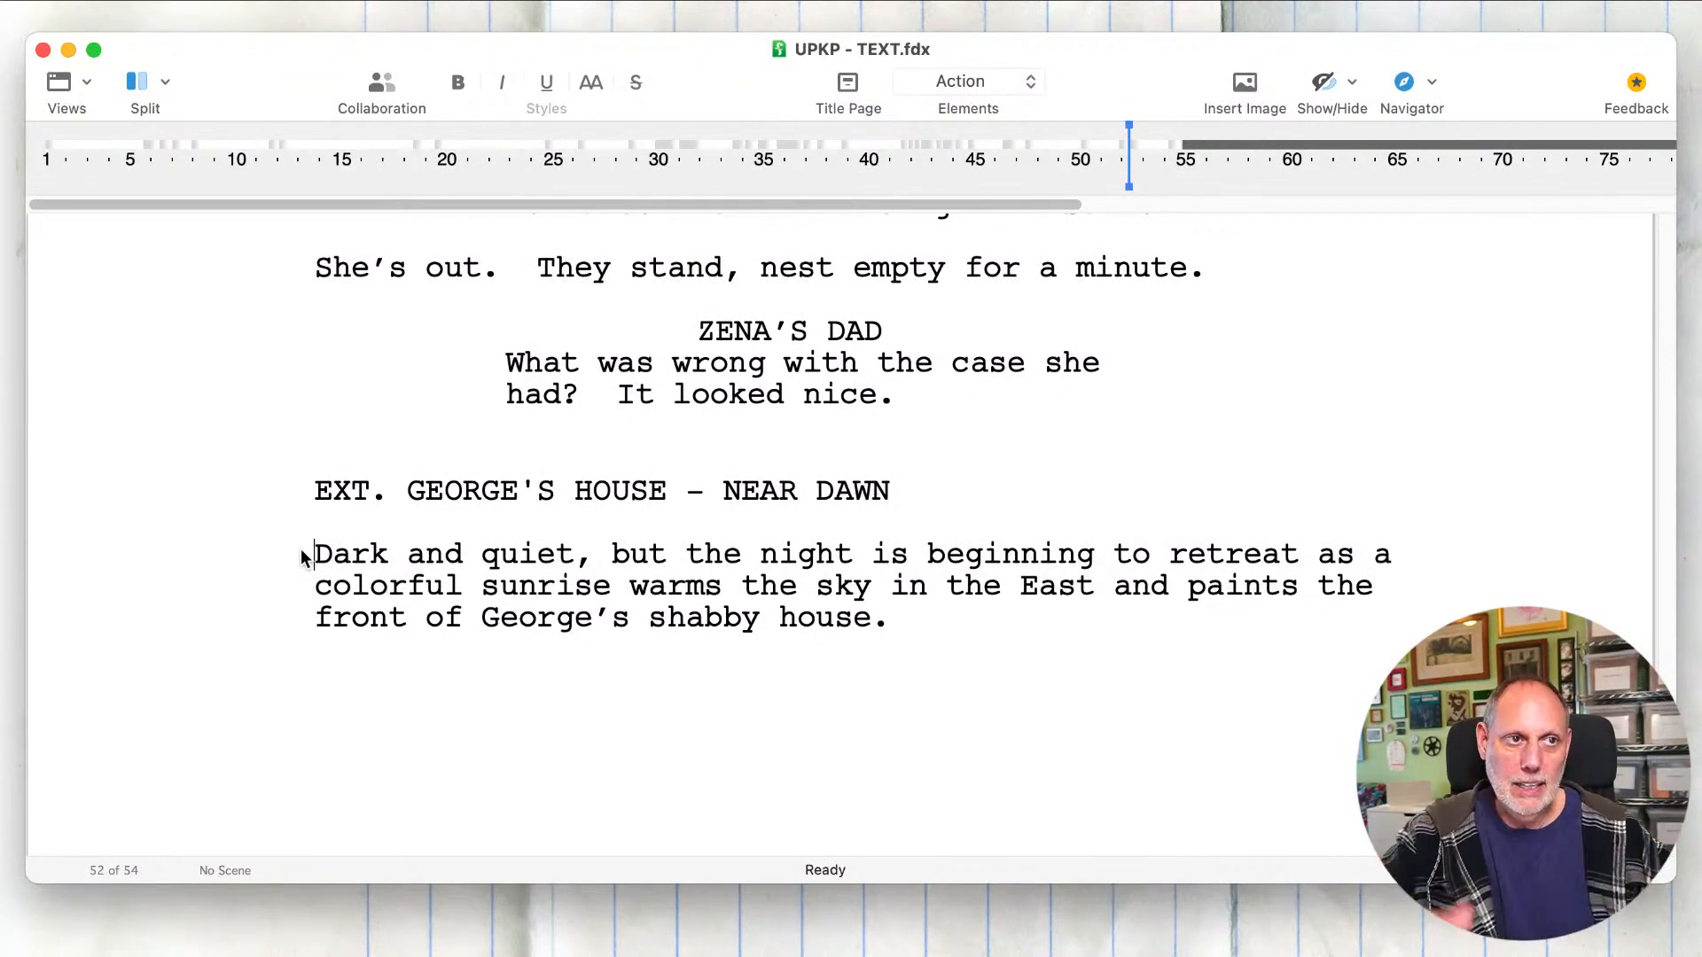
Step: Add the scene heading "INT. GEORGE'S HOUSE - BEDROOM - CONTINUOUS" below the action paragraph
{"action": "left_click", "coordinate": [675, 666]}
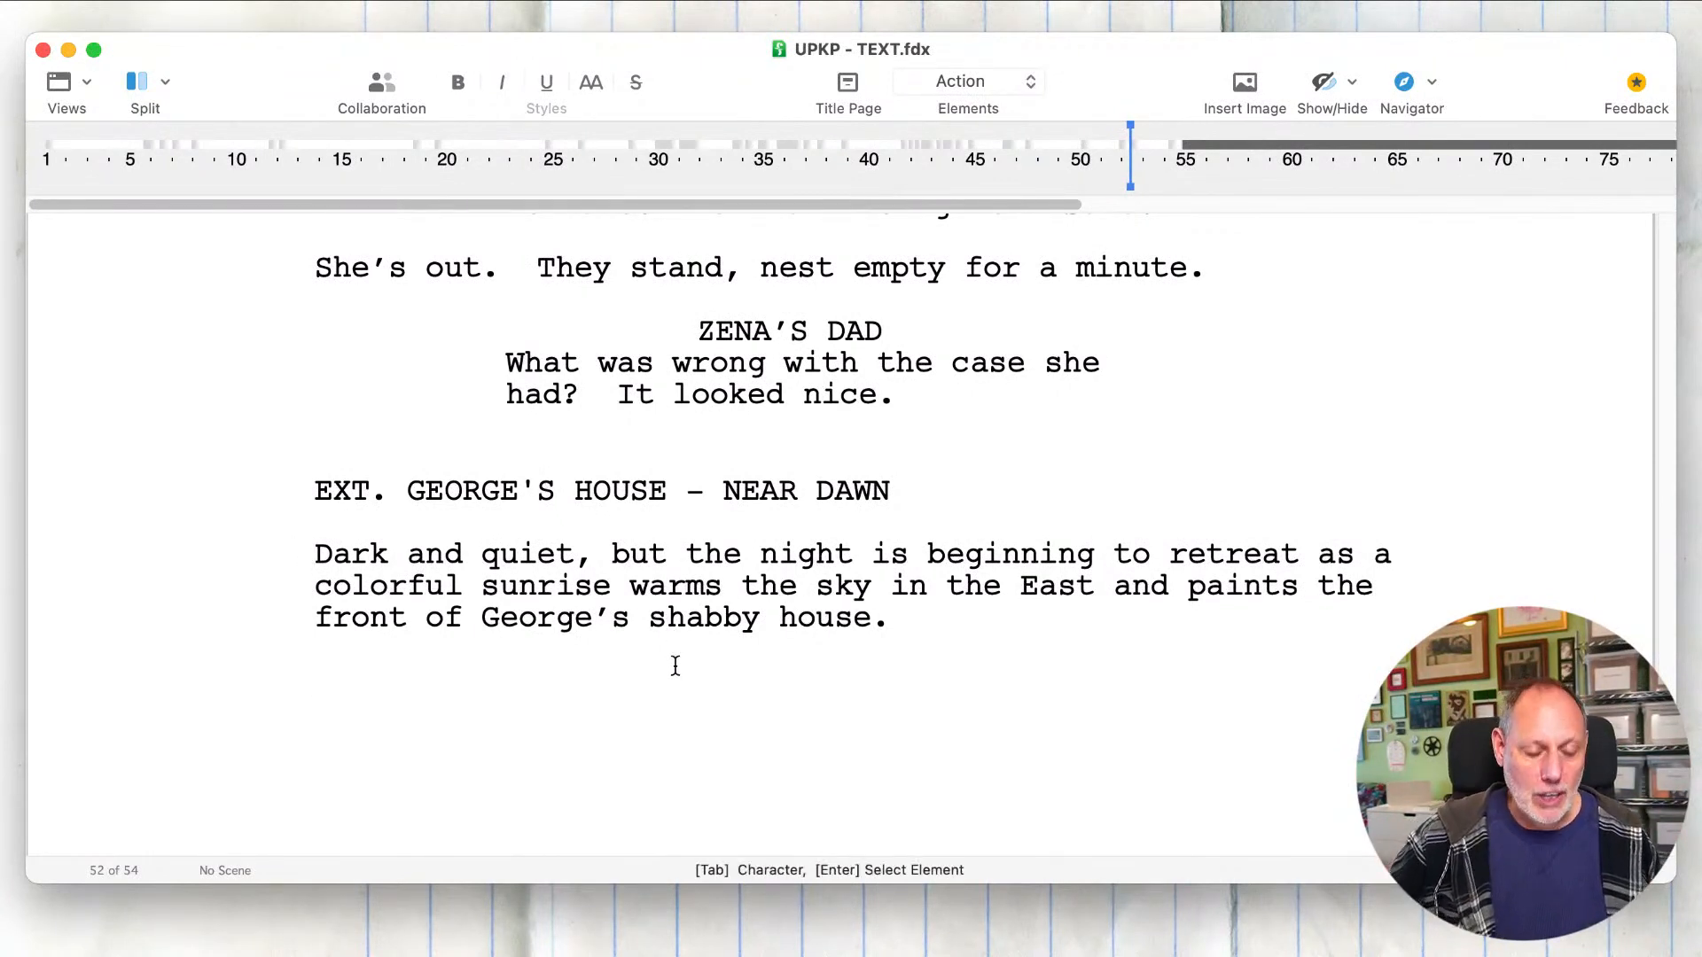
{"action": "type", "text": "INT. "}
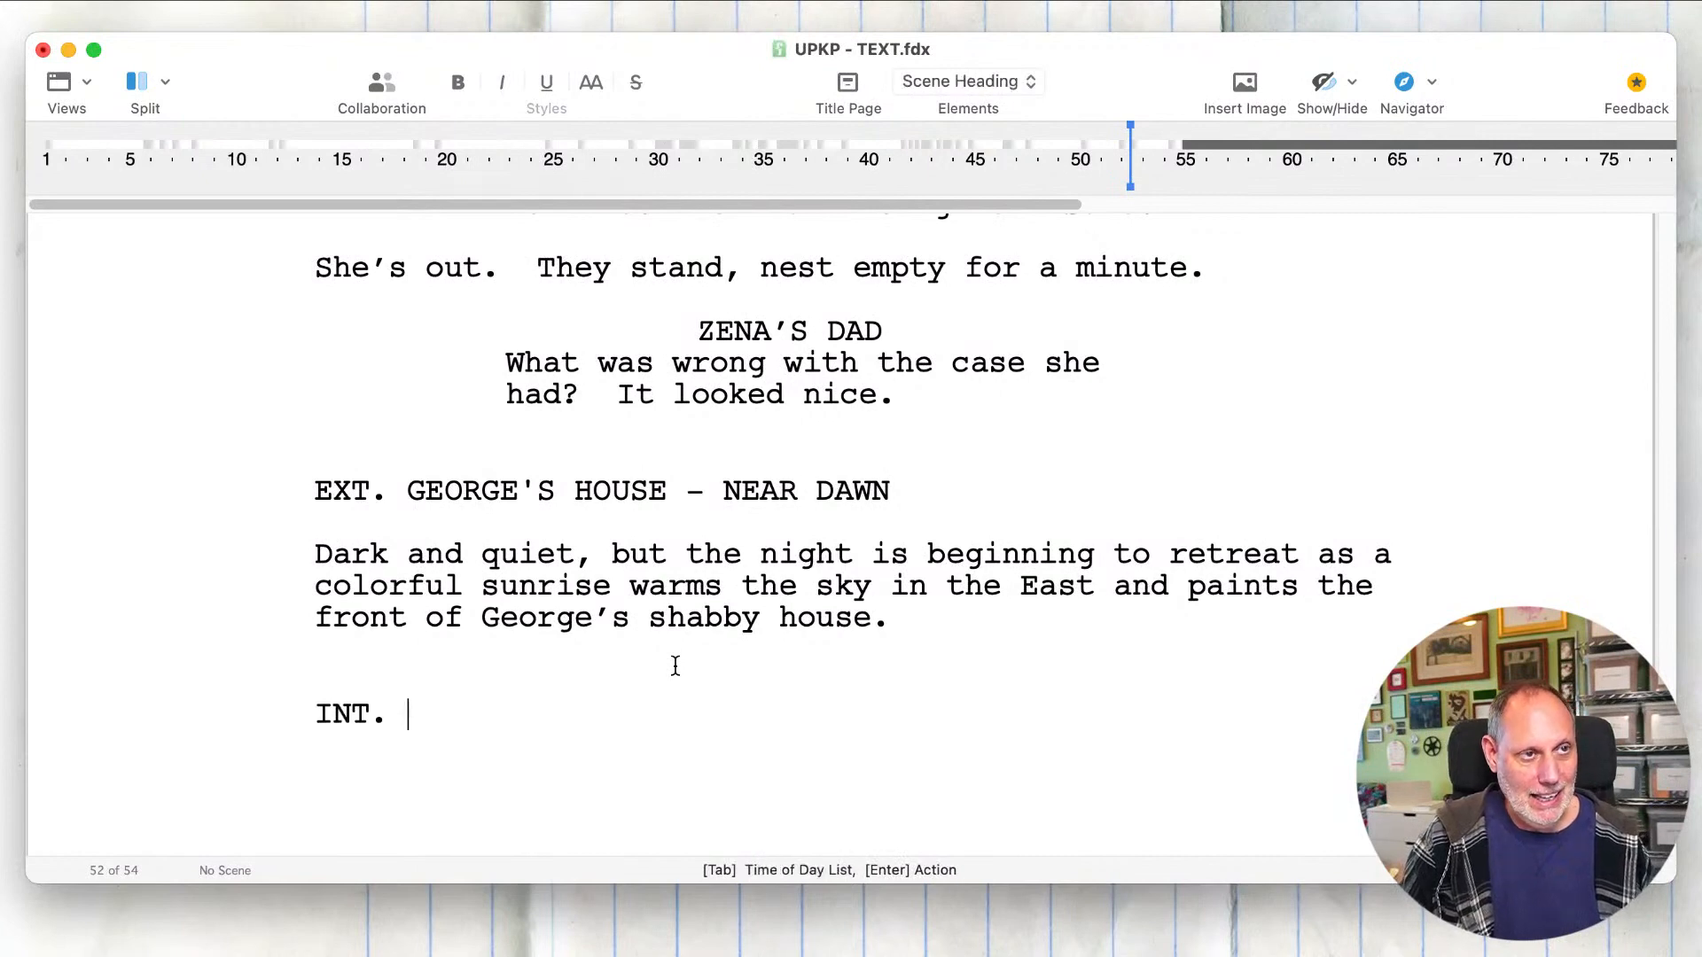
{"action": "type", "text": "GE"}
{"action": "key", "text": "Down"}
{"action": "key", "text": "Down"}
{"action": "key", "text": "Down"}
{"action": "key", "text": "Down"}
{"action": "key", "text": "Down"}
{"action": "key", "text": "Down"}
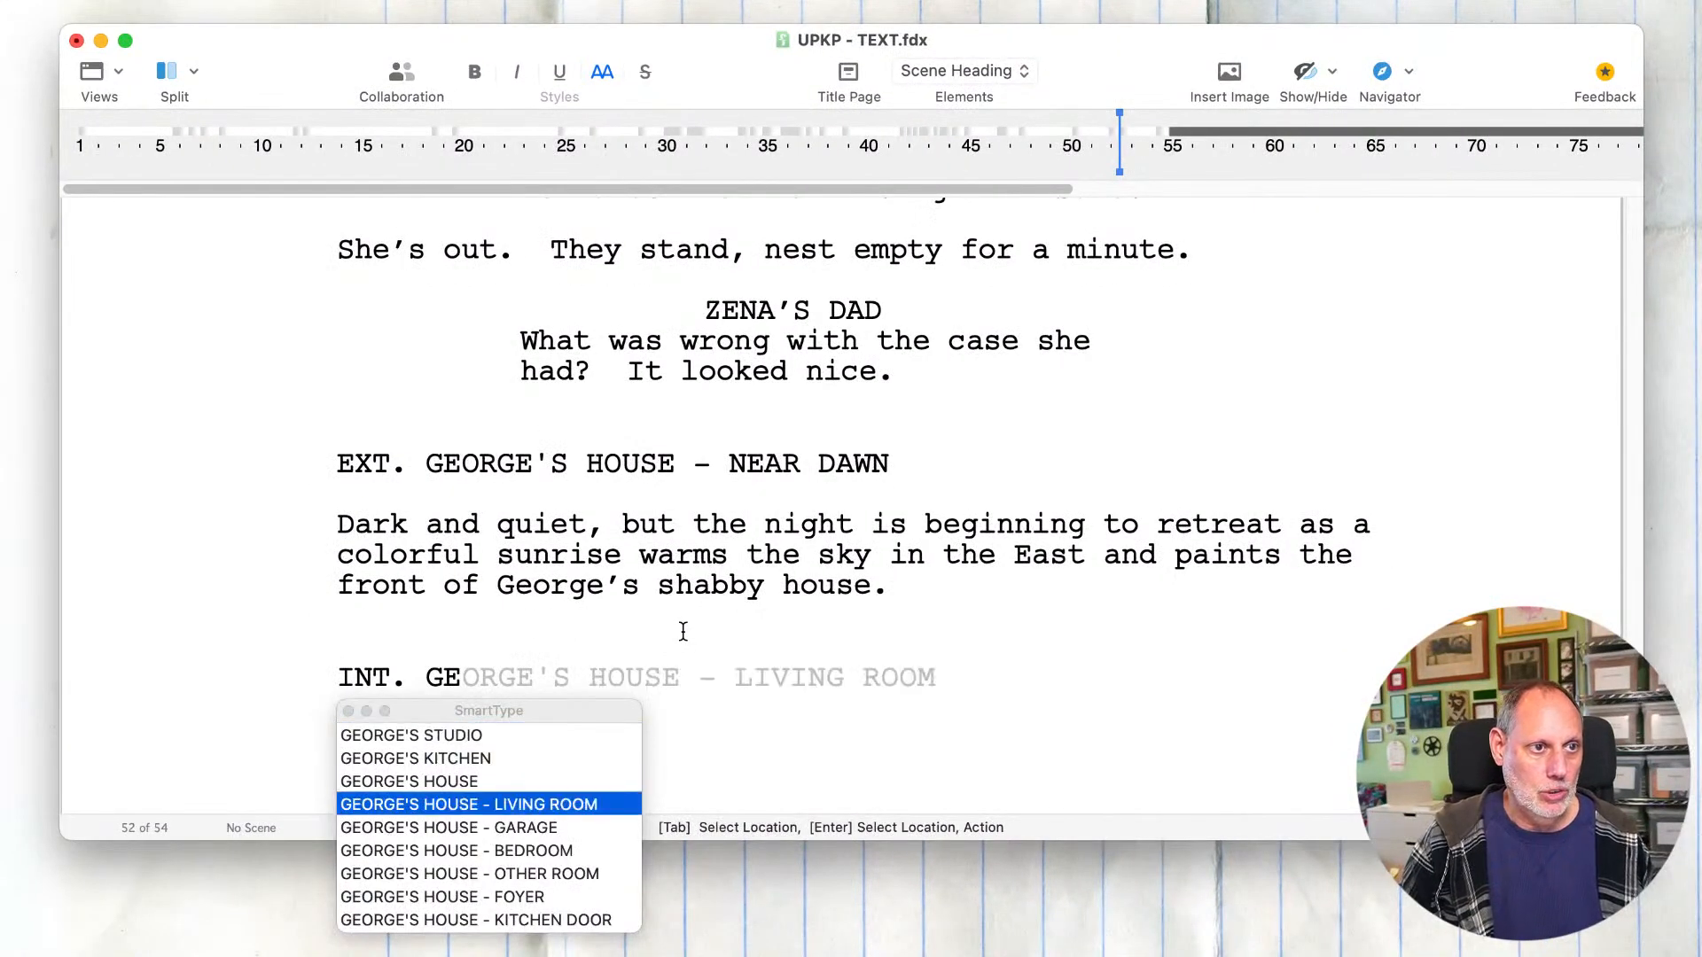
{"action": "key", "text": "Up"}
{"action": "key", "text": "Tab"}
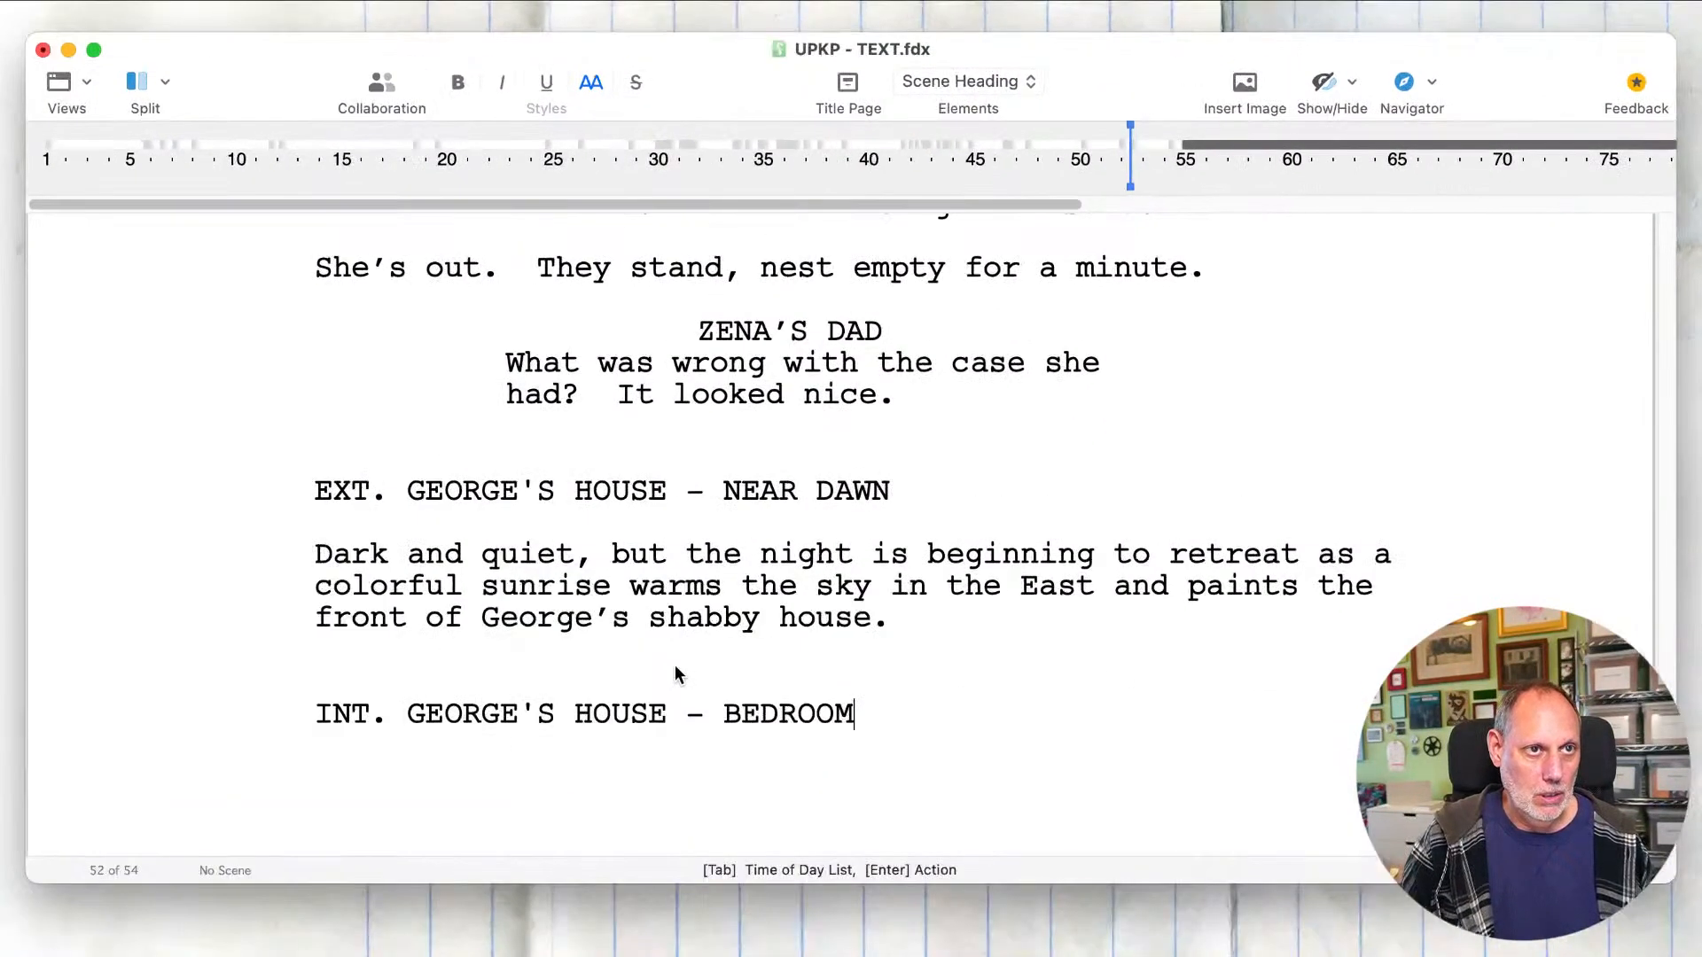
{"action": "type", "text": "- C"}
{"action": "key", "text": "Return"}
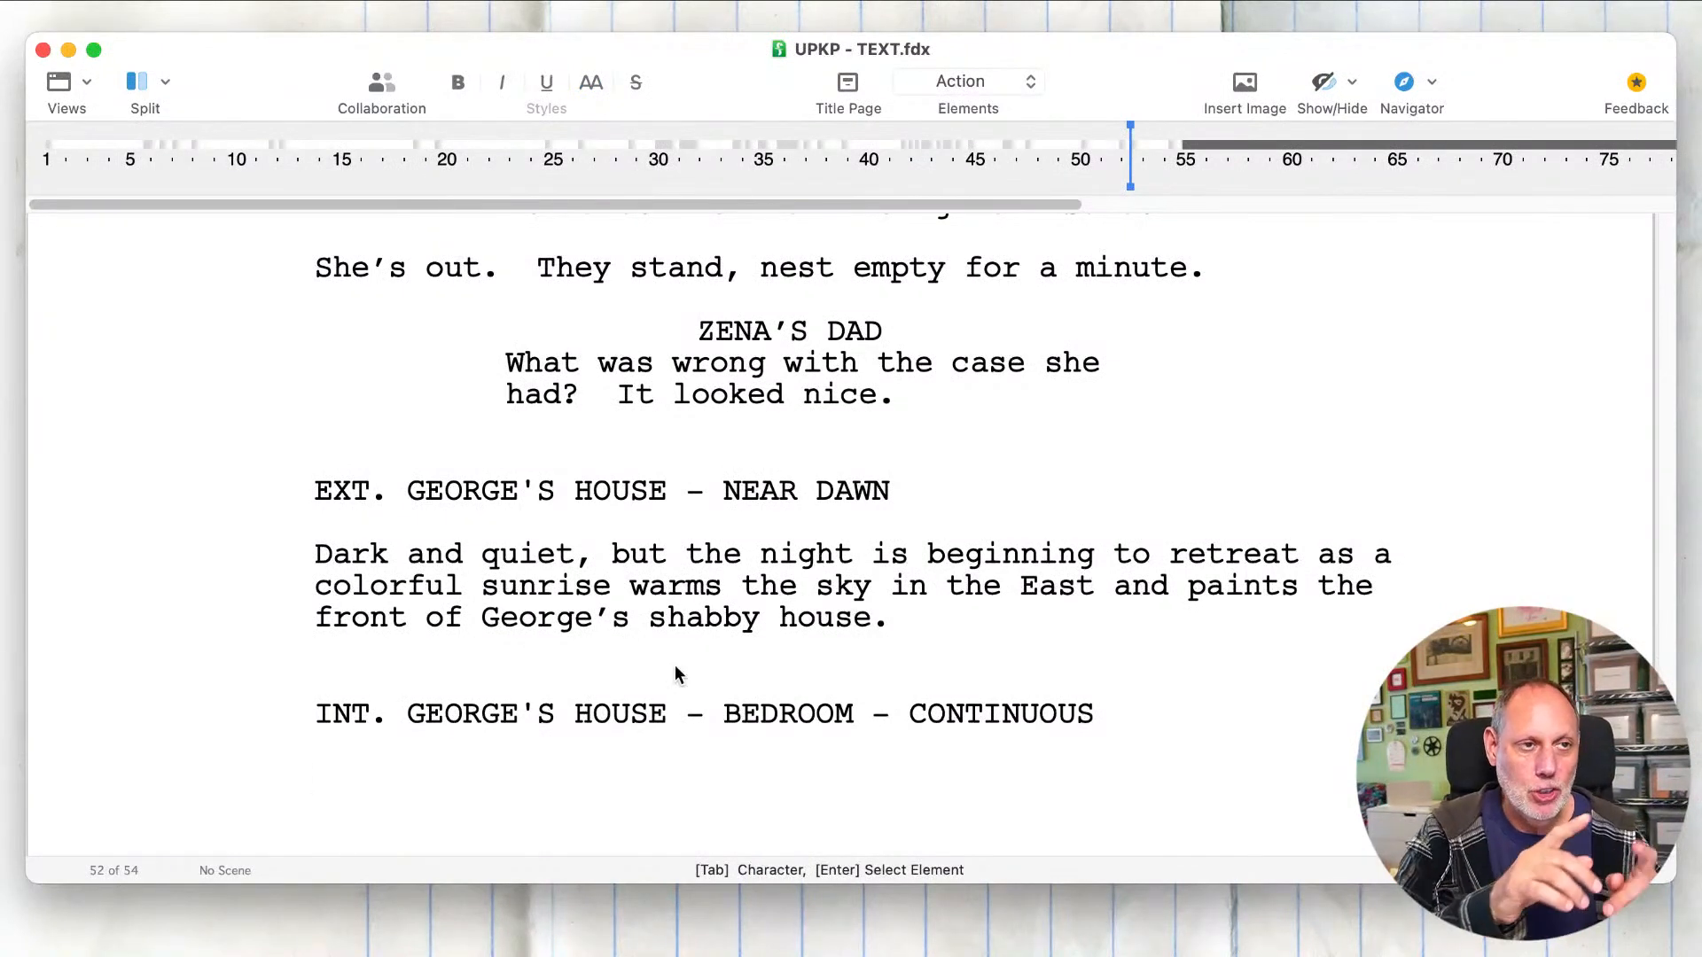
Step: Begin the bedroom scene's action paragraph with "The dawn’s early light creeps into" below the INT. GEORGE'S HOUSE heading
{"action": "type", "text": "The"}
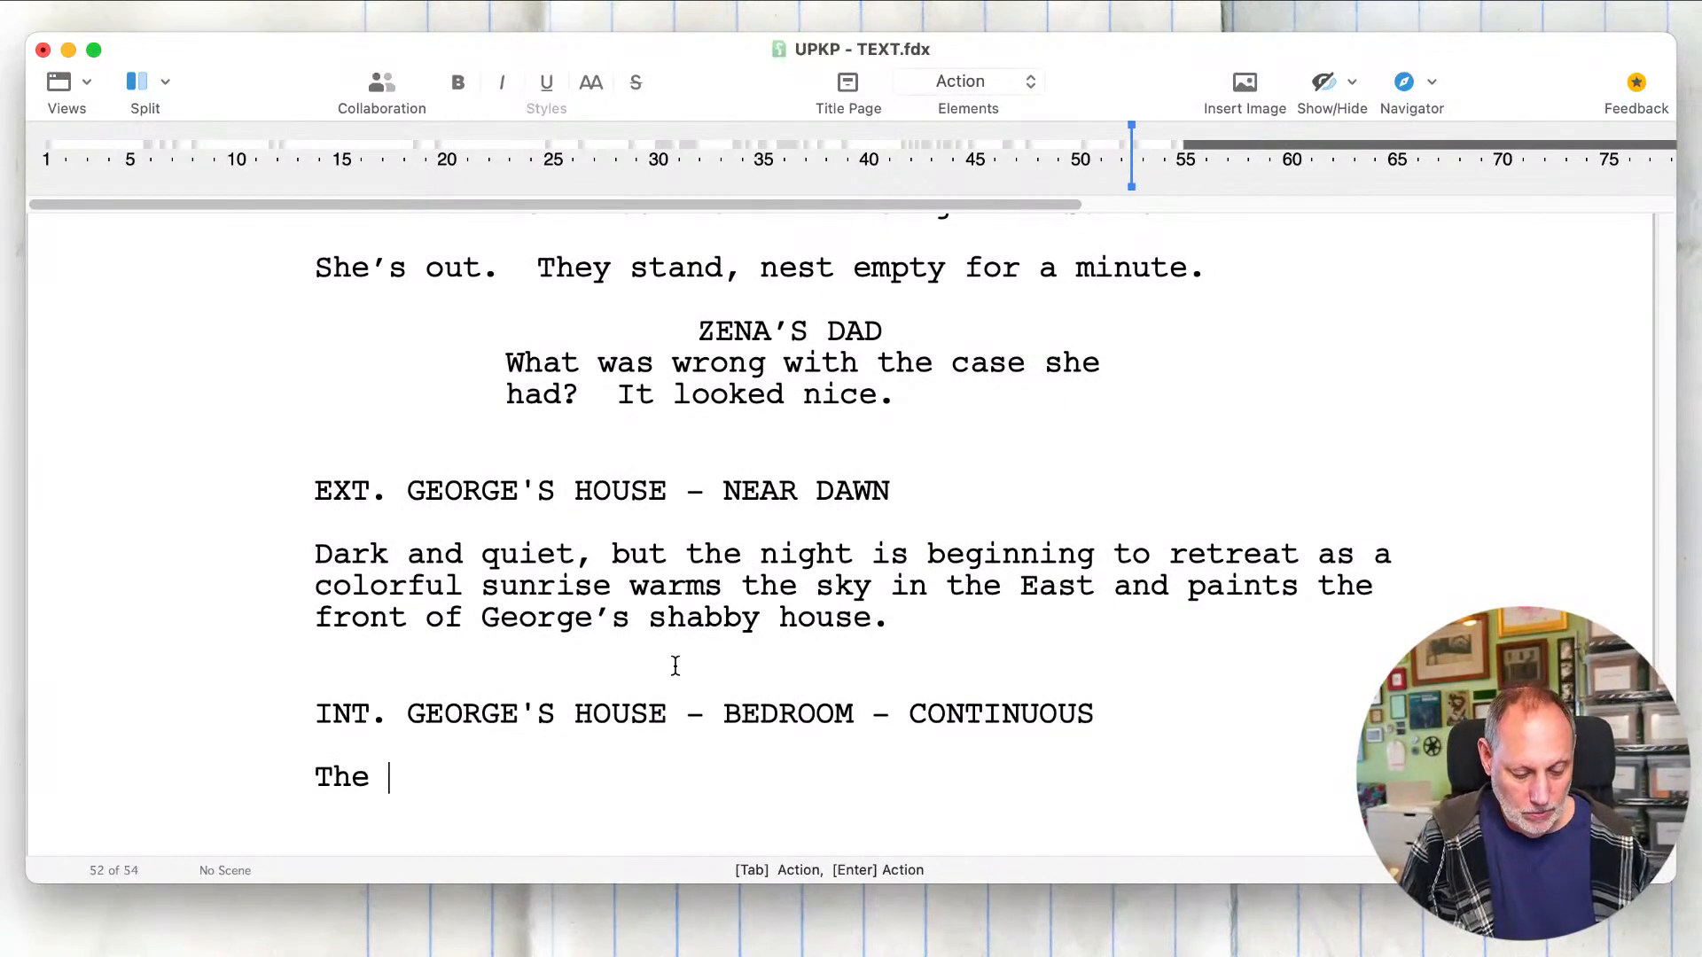
{"action": "type", "text": " dawn’s"}
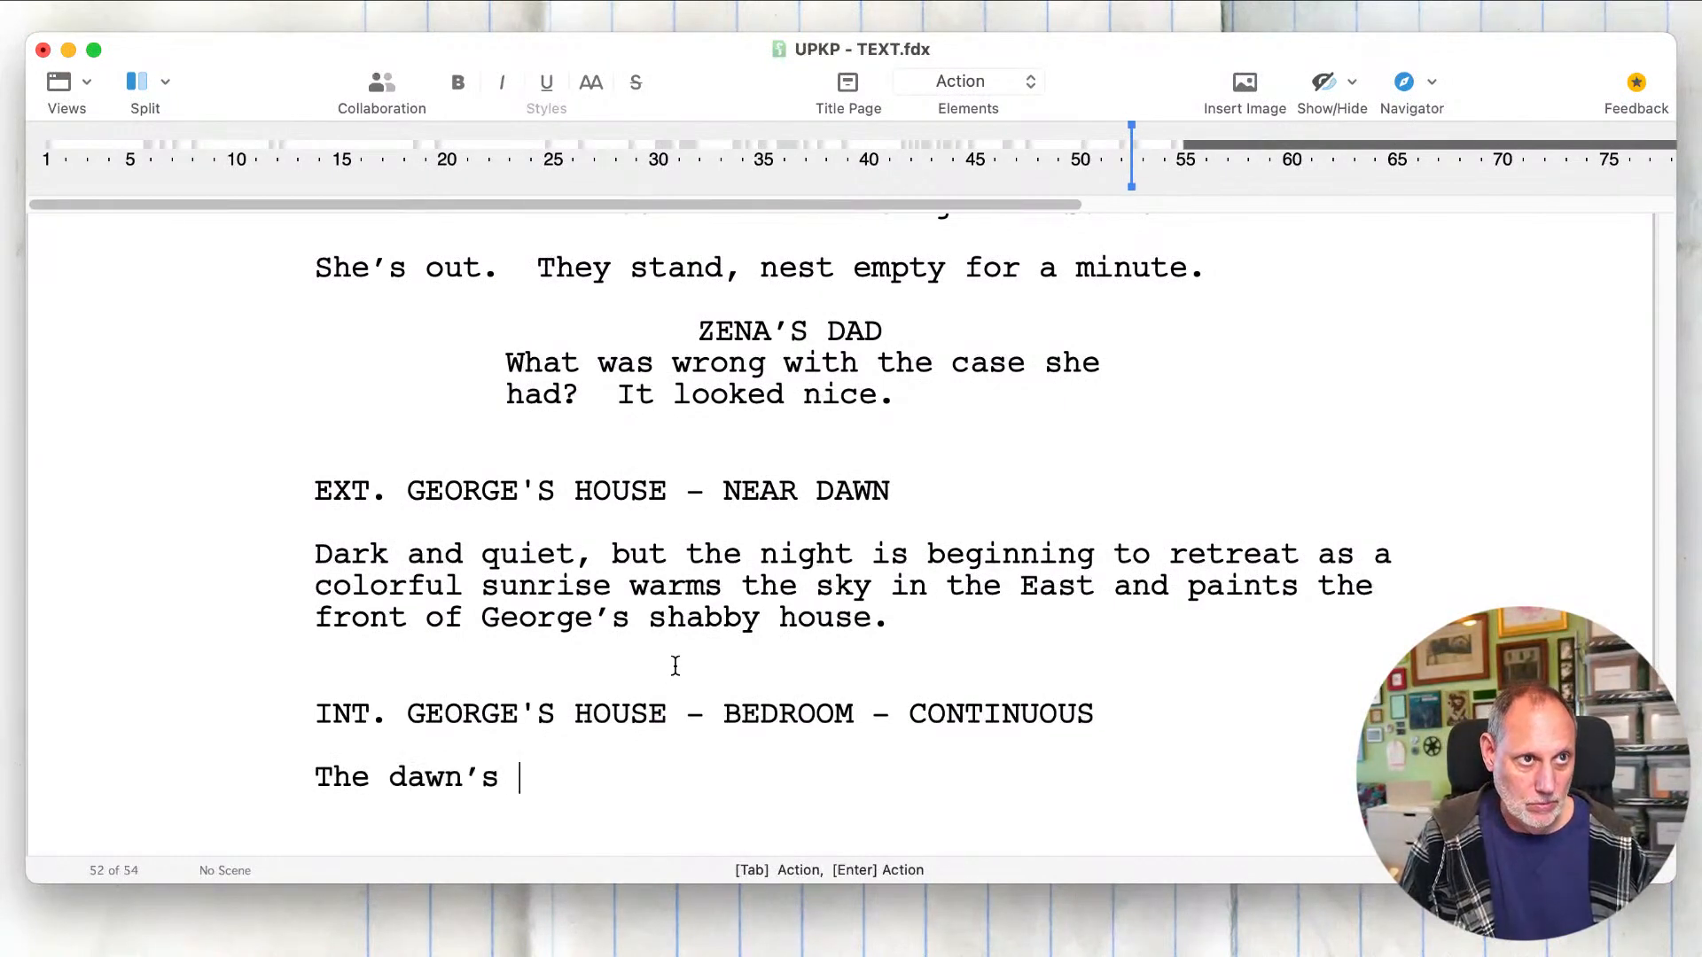
{"action": "type", "text": " early light"}
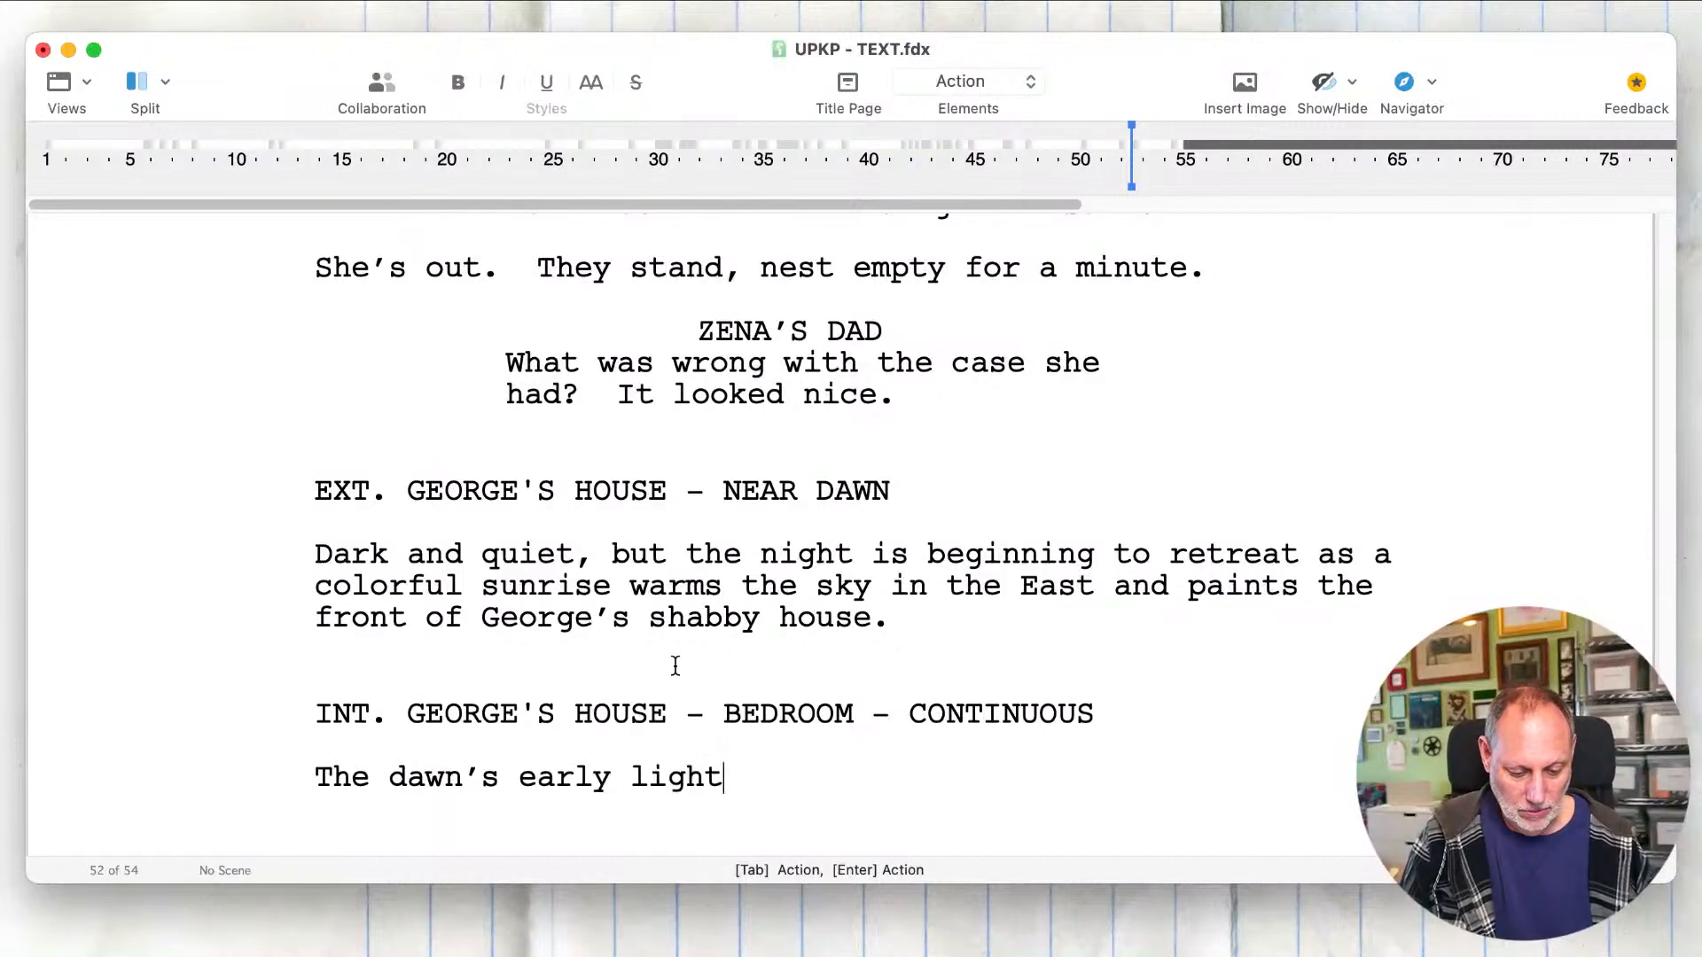
{"action": "type", "text": " creeps "}
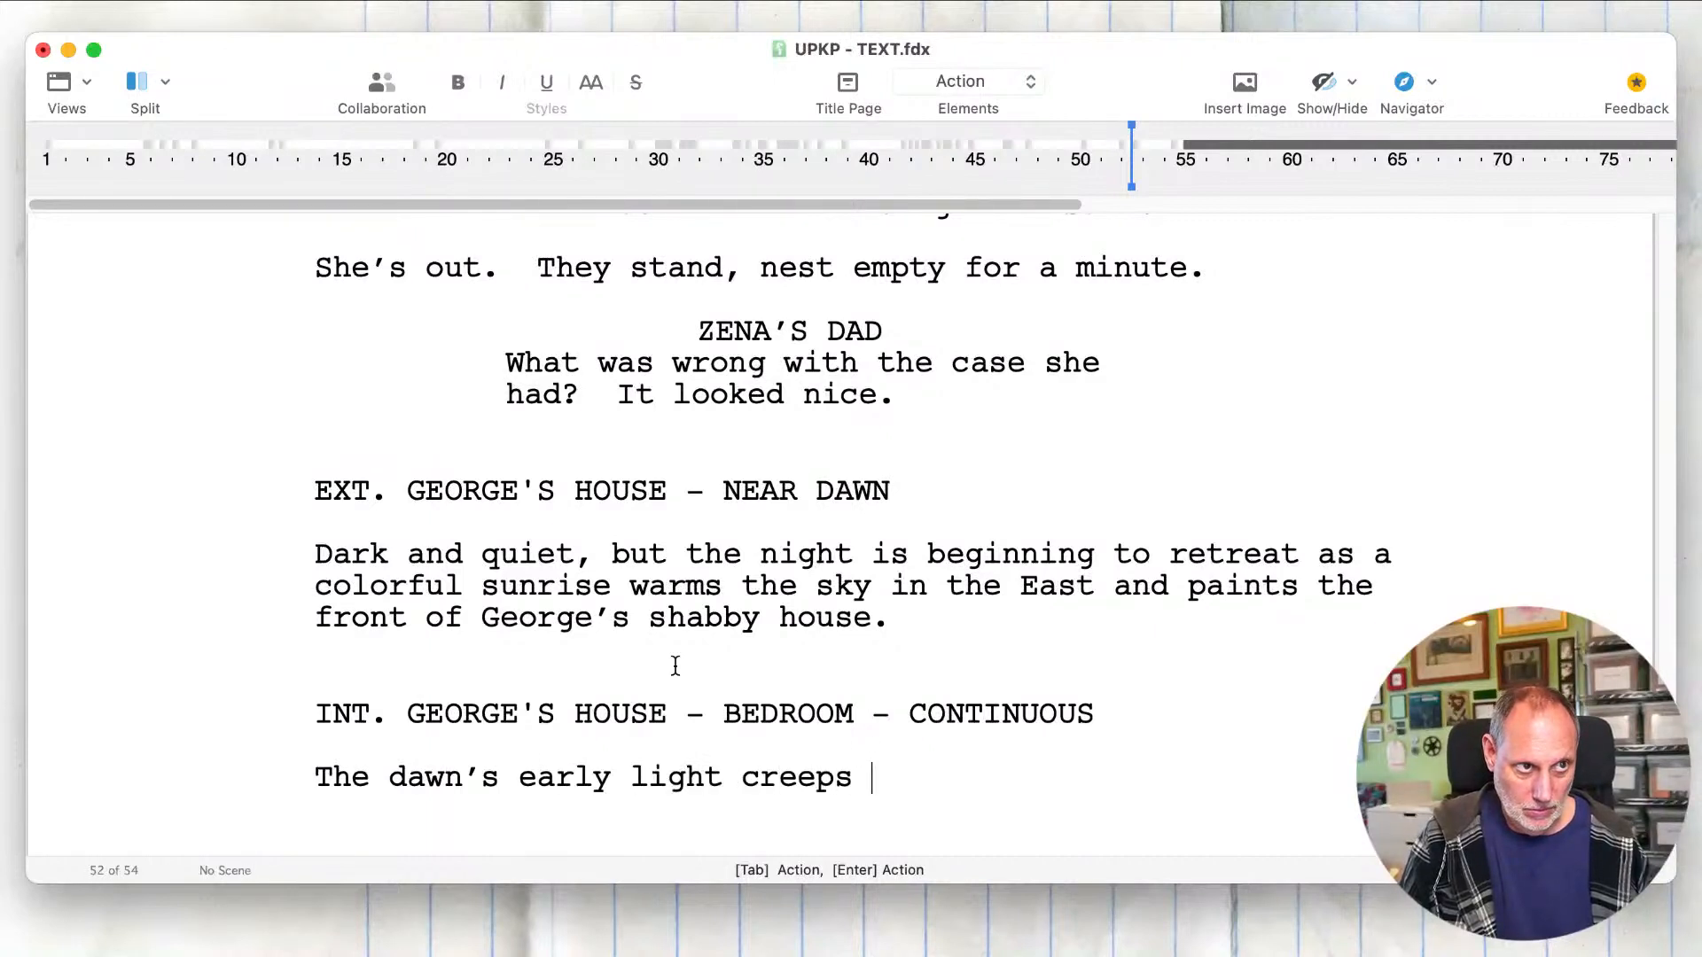
{"action": "type", "text": "into"}
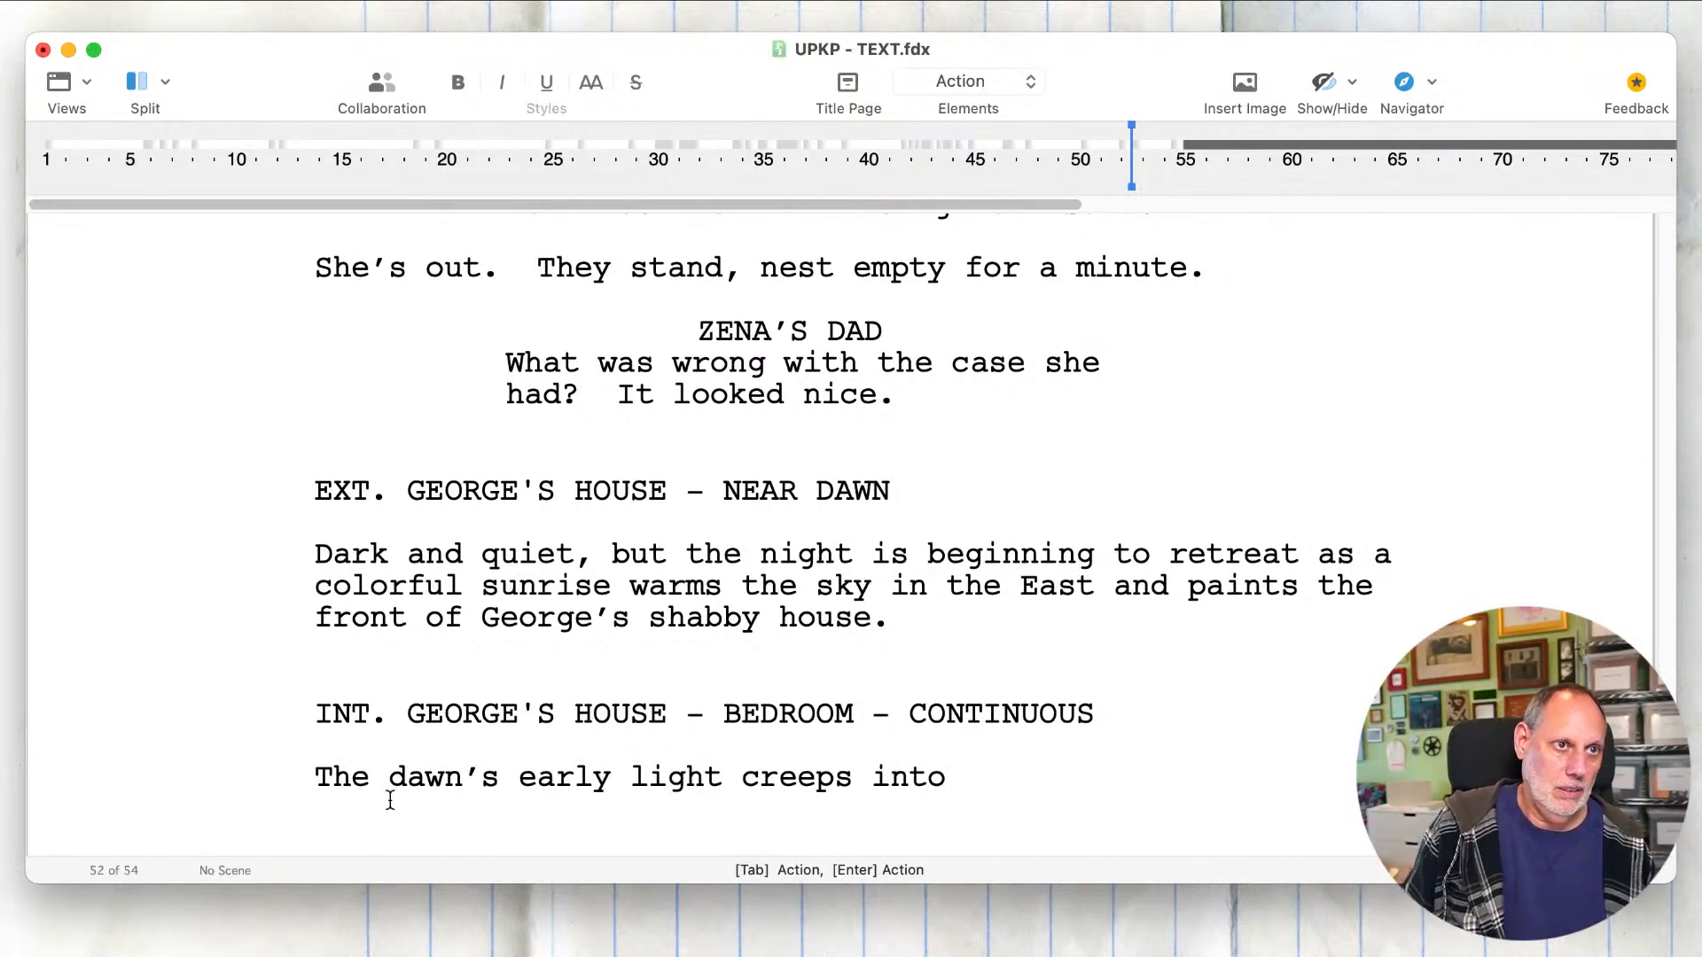
{"action": "key", "text": "Return"}
{"action": "key", "text": "BackSpace"}
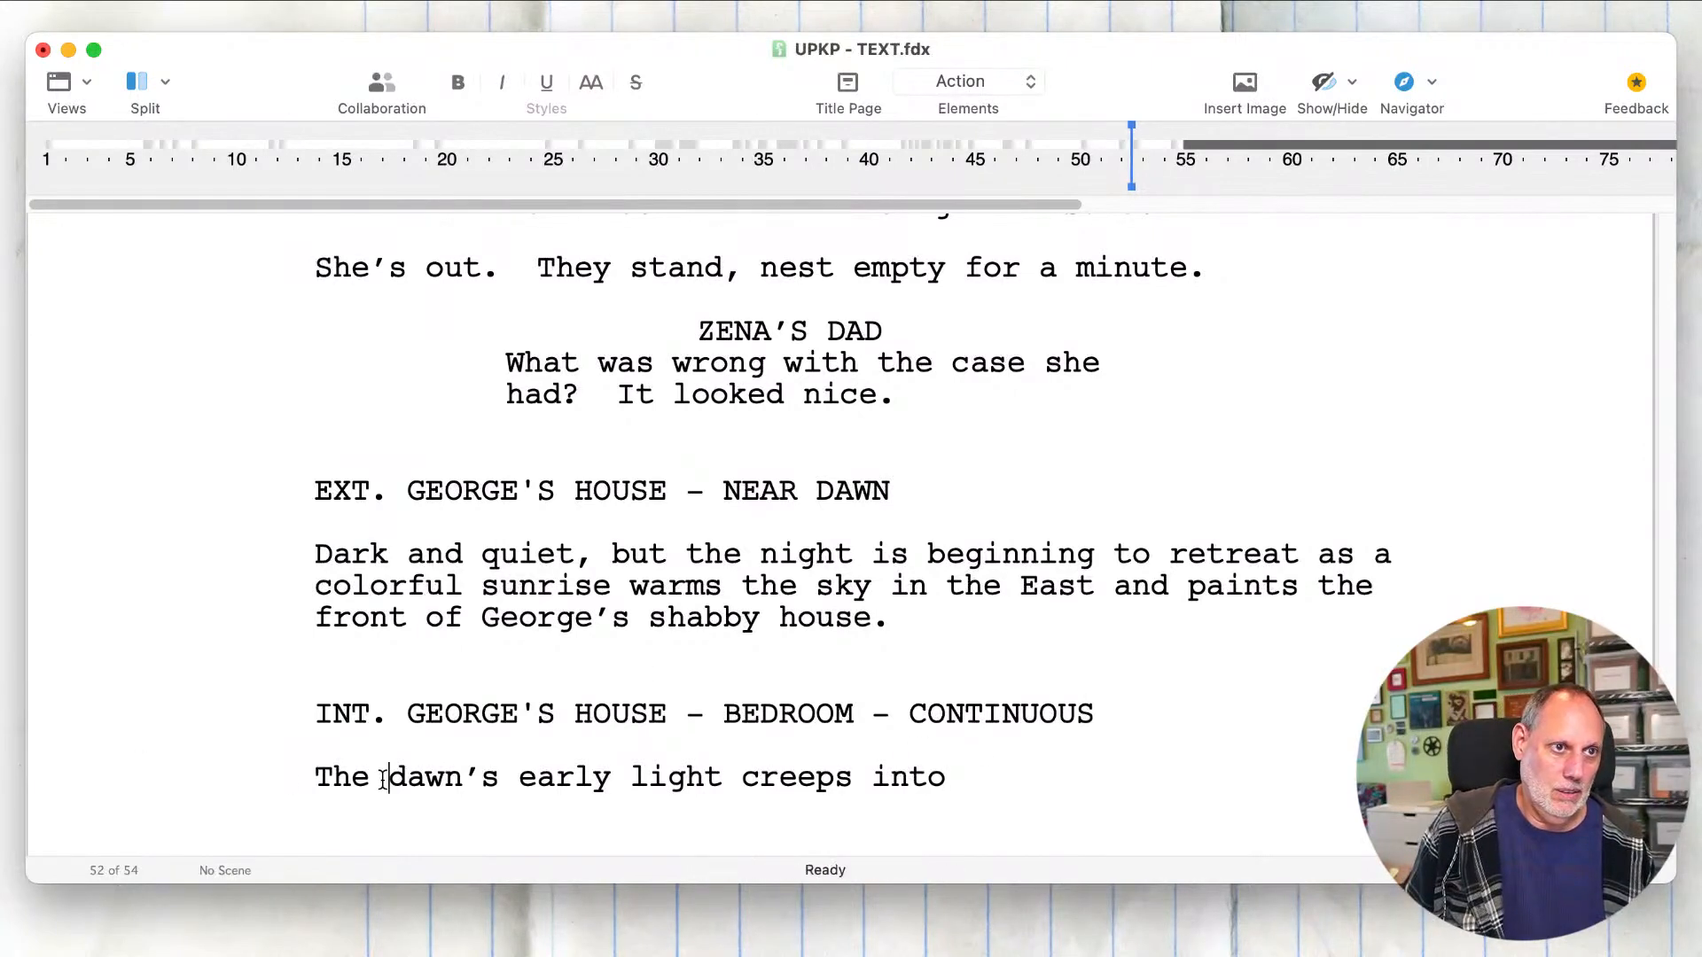
Step: Cut "dawn’s early" from the bedroom action line so that it begins "The light creeps into"
{"action": "left_click", "coordinate": [614, 776]}
{"action": "left_click_drag", "start_coordinate": [613, 778], "coordinate": [349, 783]}
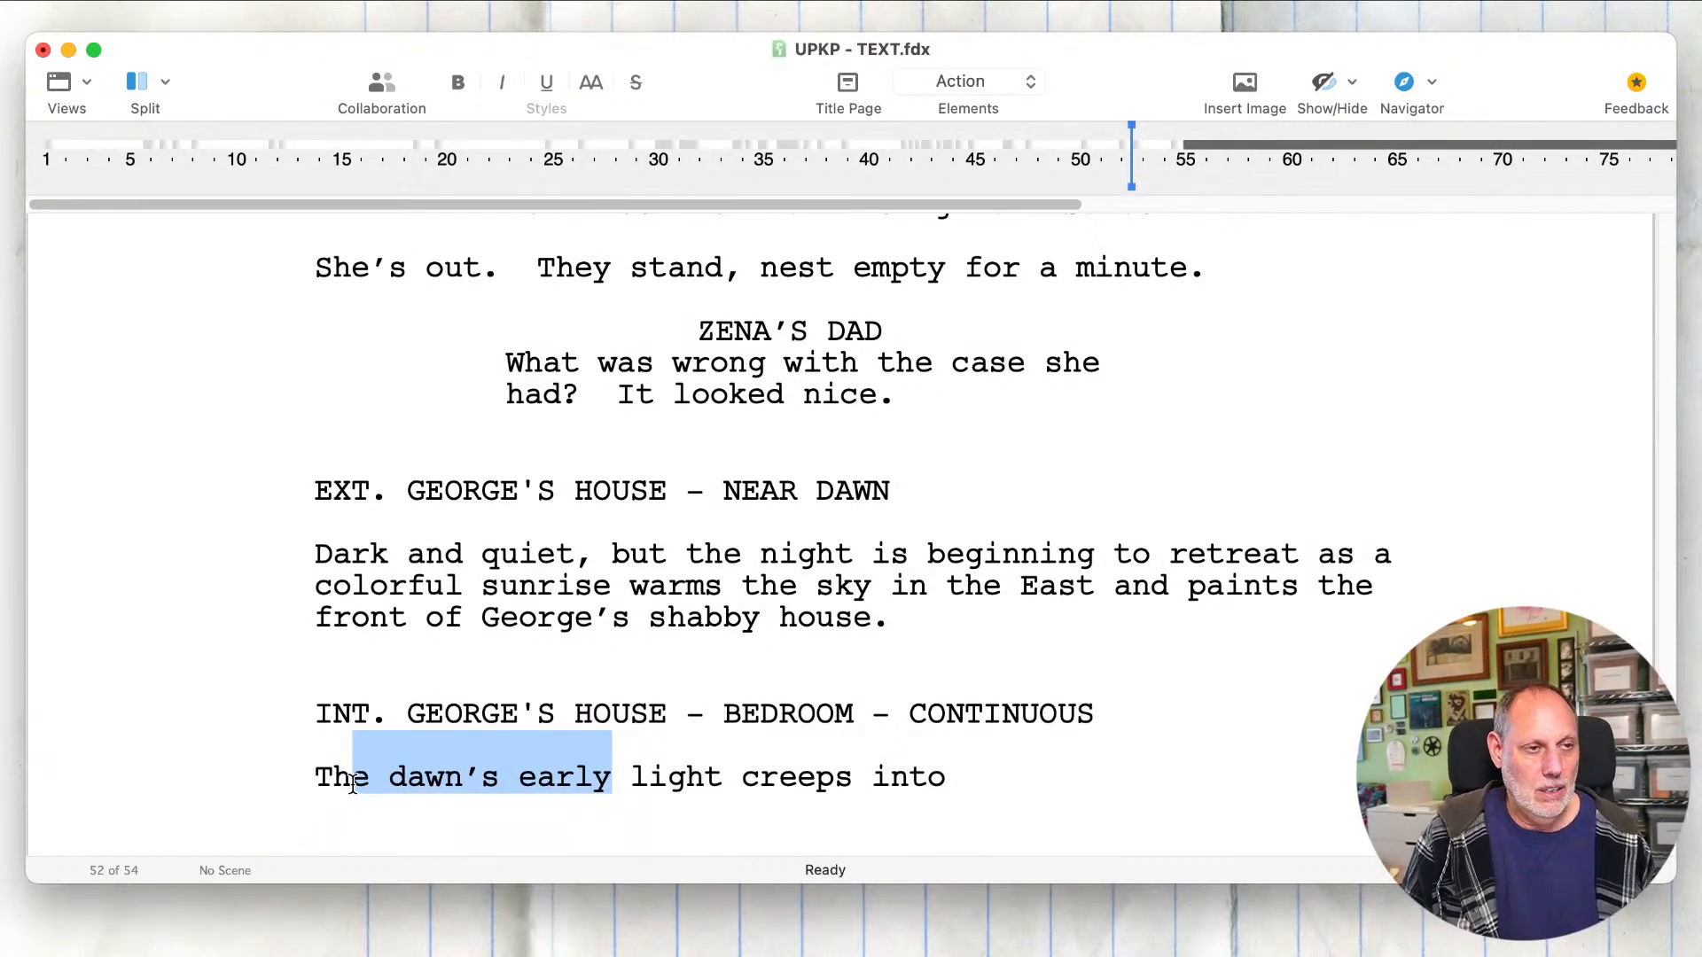
{"action": "key", "text": "BackSpace"}
{"action": "type", "text": "e"}
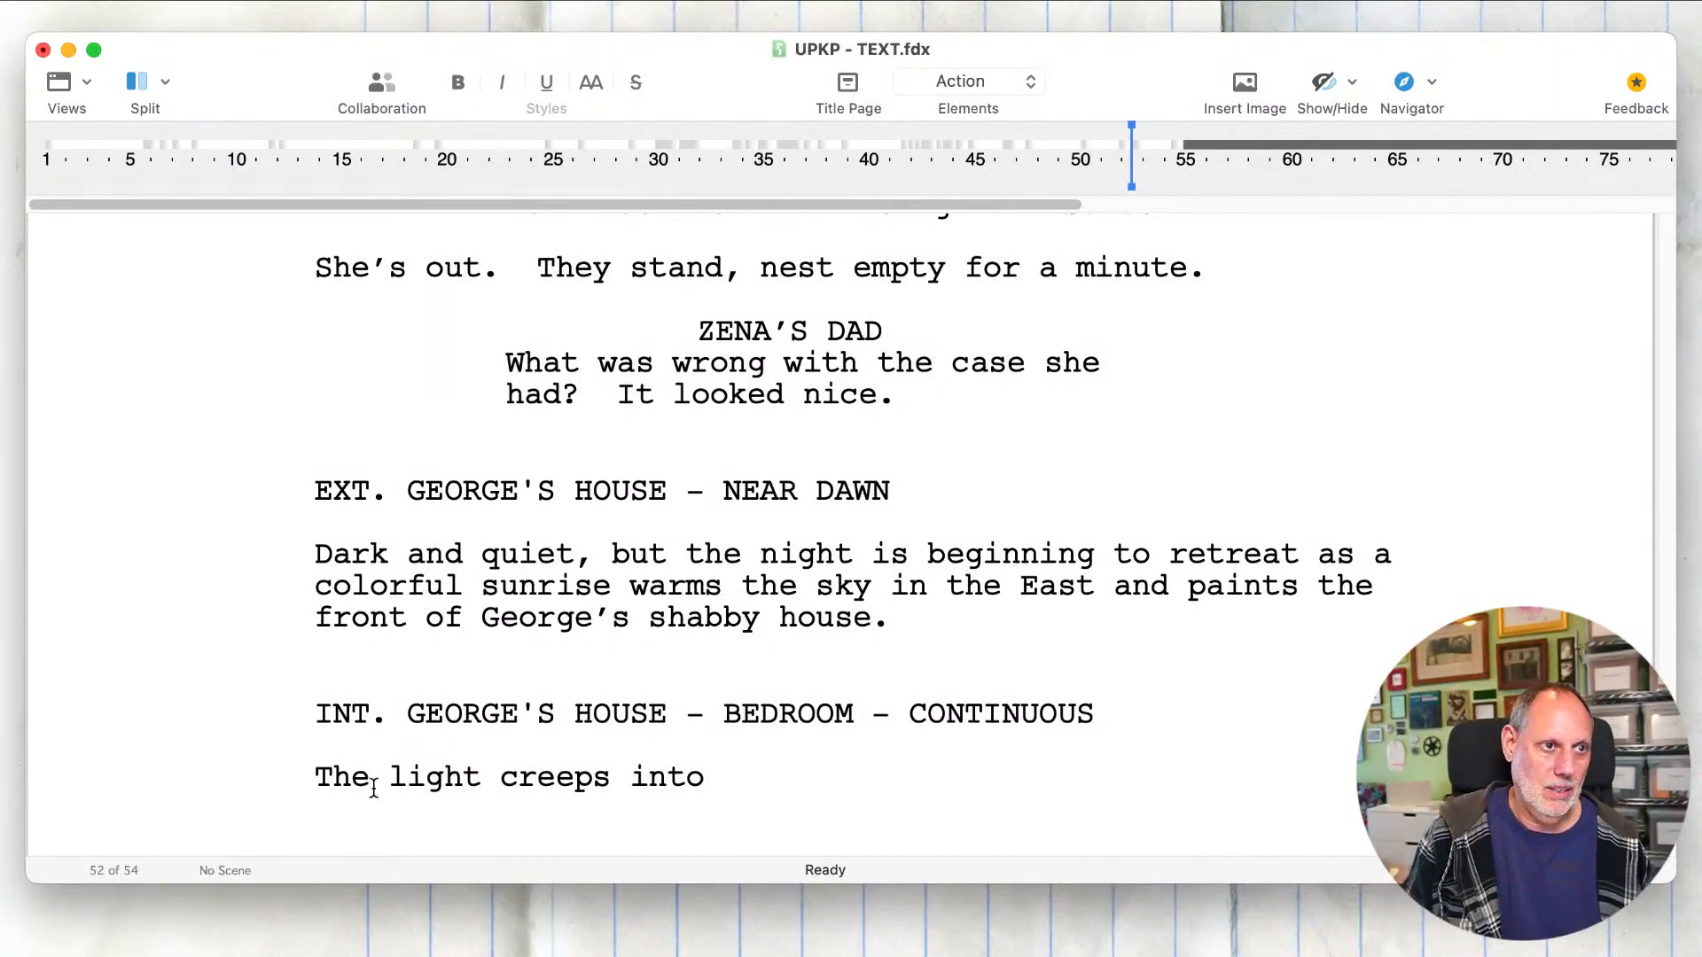
{"action": "type", "text": " edges"}
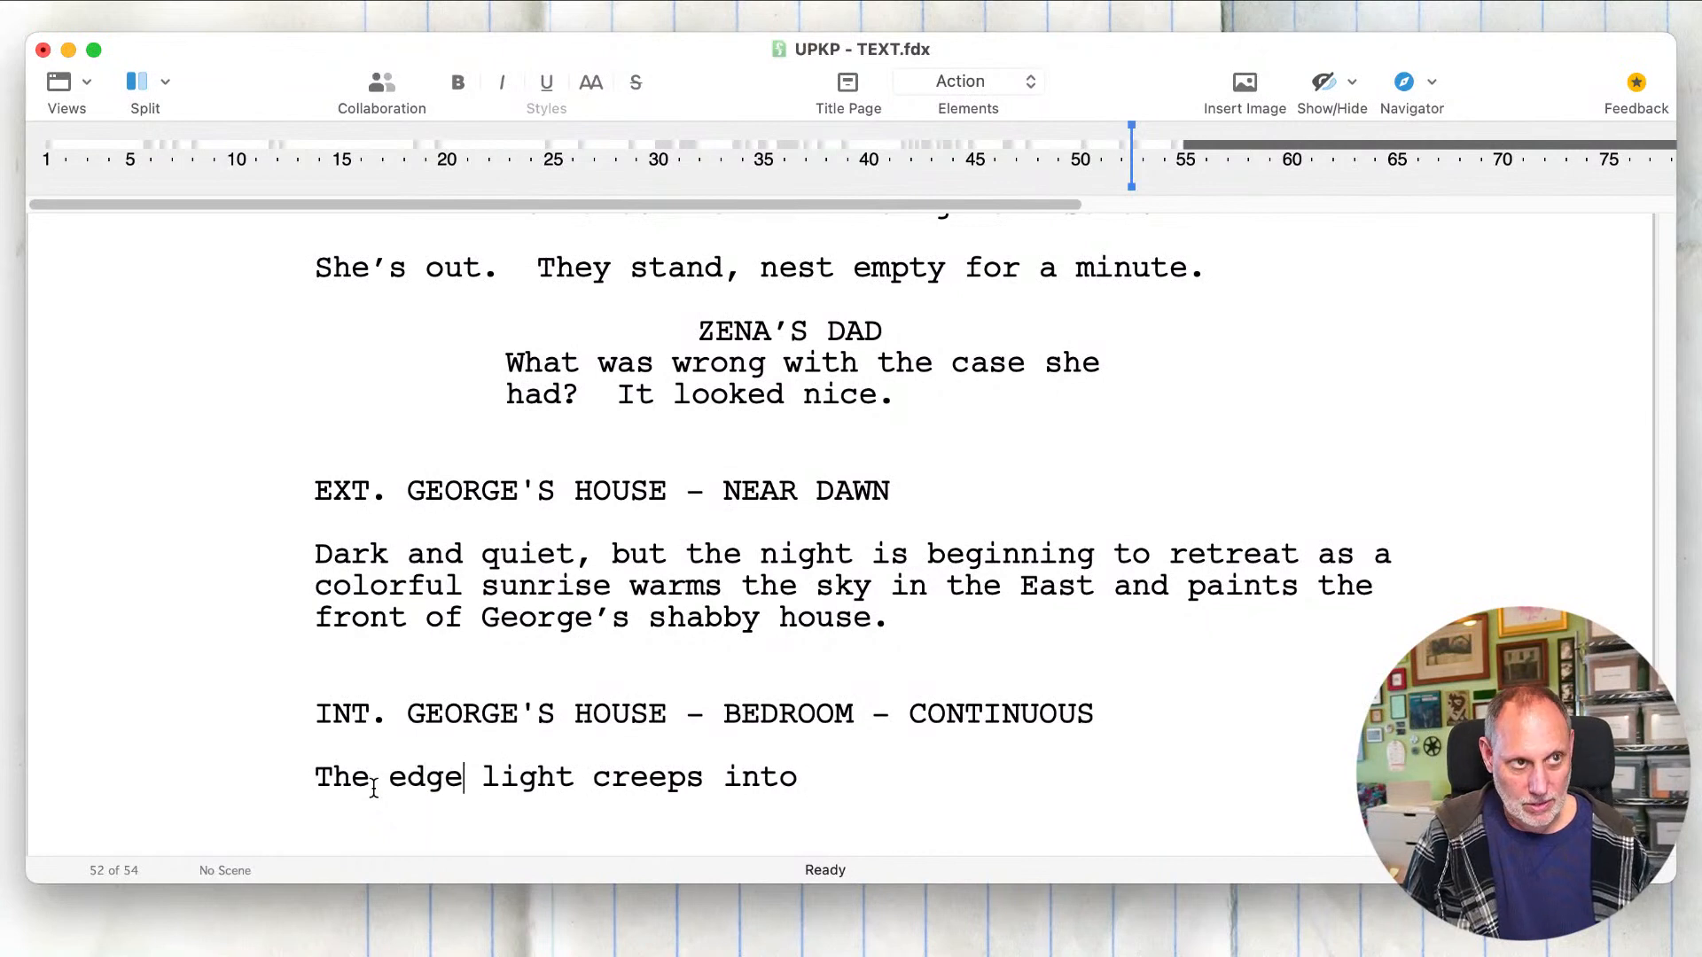
Step: Replace the verb "creeps" with "edges" in the bedroom action line
{"action": "key", "text": "BackSpace"}
{"action": "key", "text": "BackSpace"}
{"action": "key", "text": "BackSpace"}
{"action": "key", "text": "BackSpace"}
{"action": "key", "text": "BackSpace"}
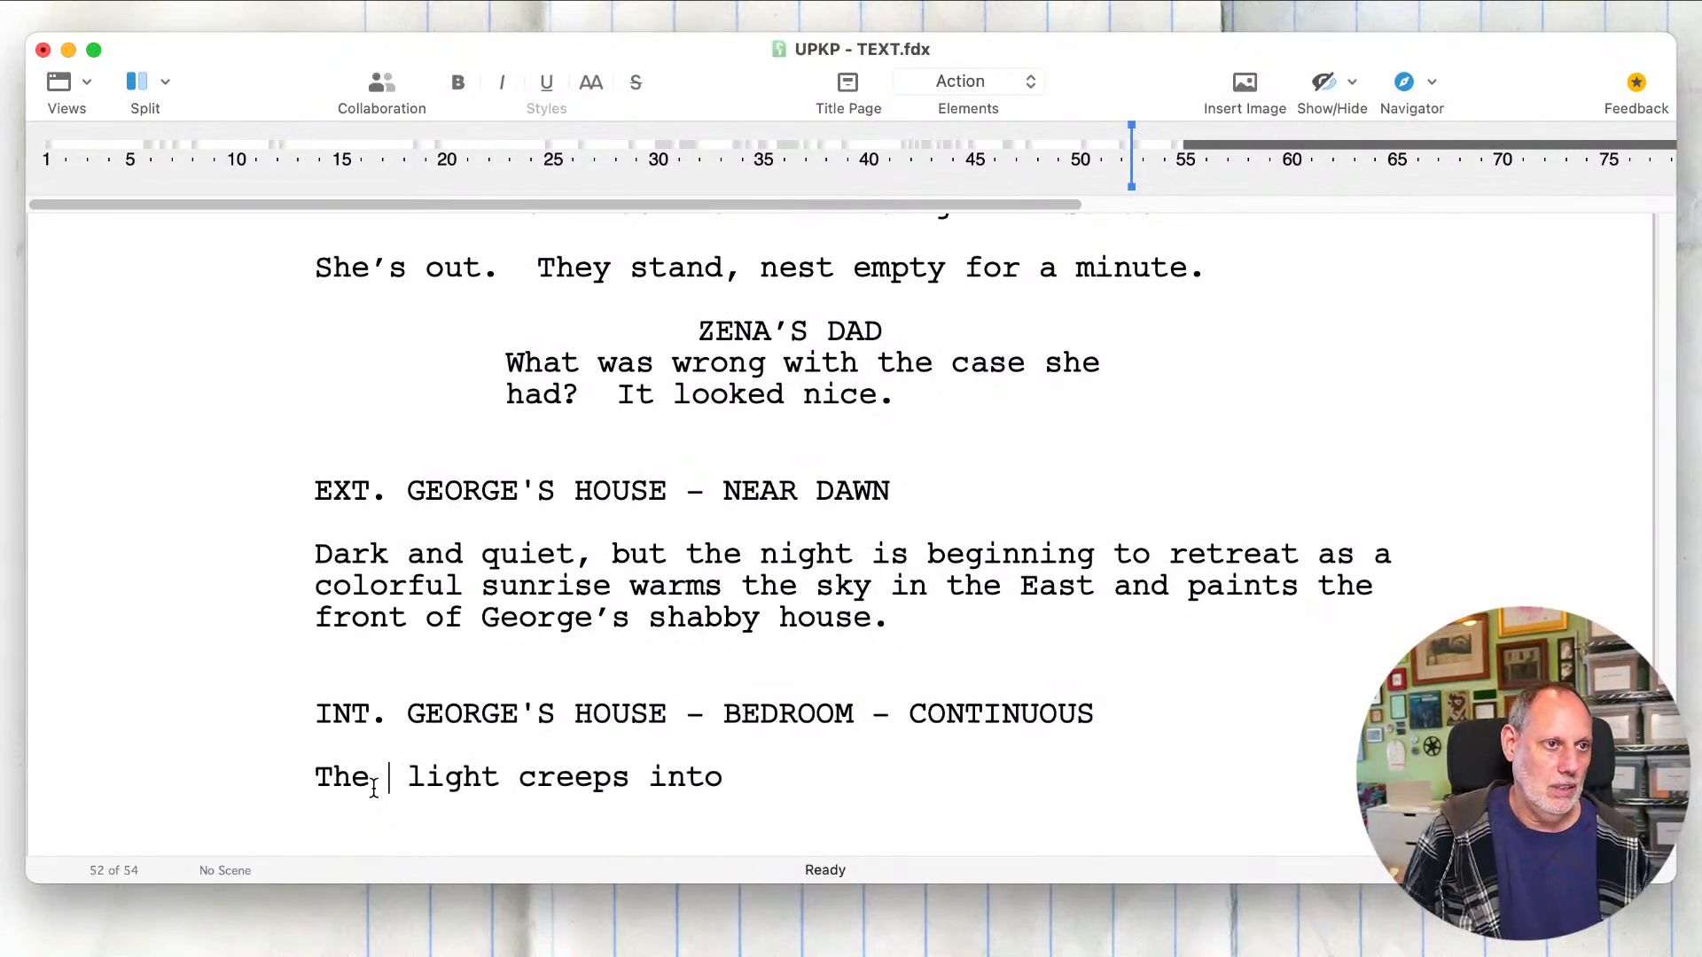
{"action": "double_click", "coordinate": [555, 769]}
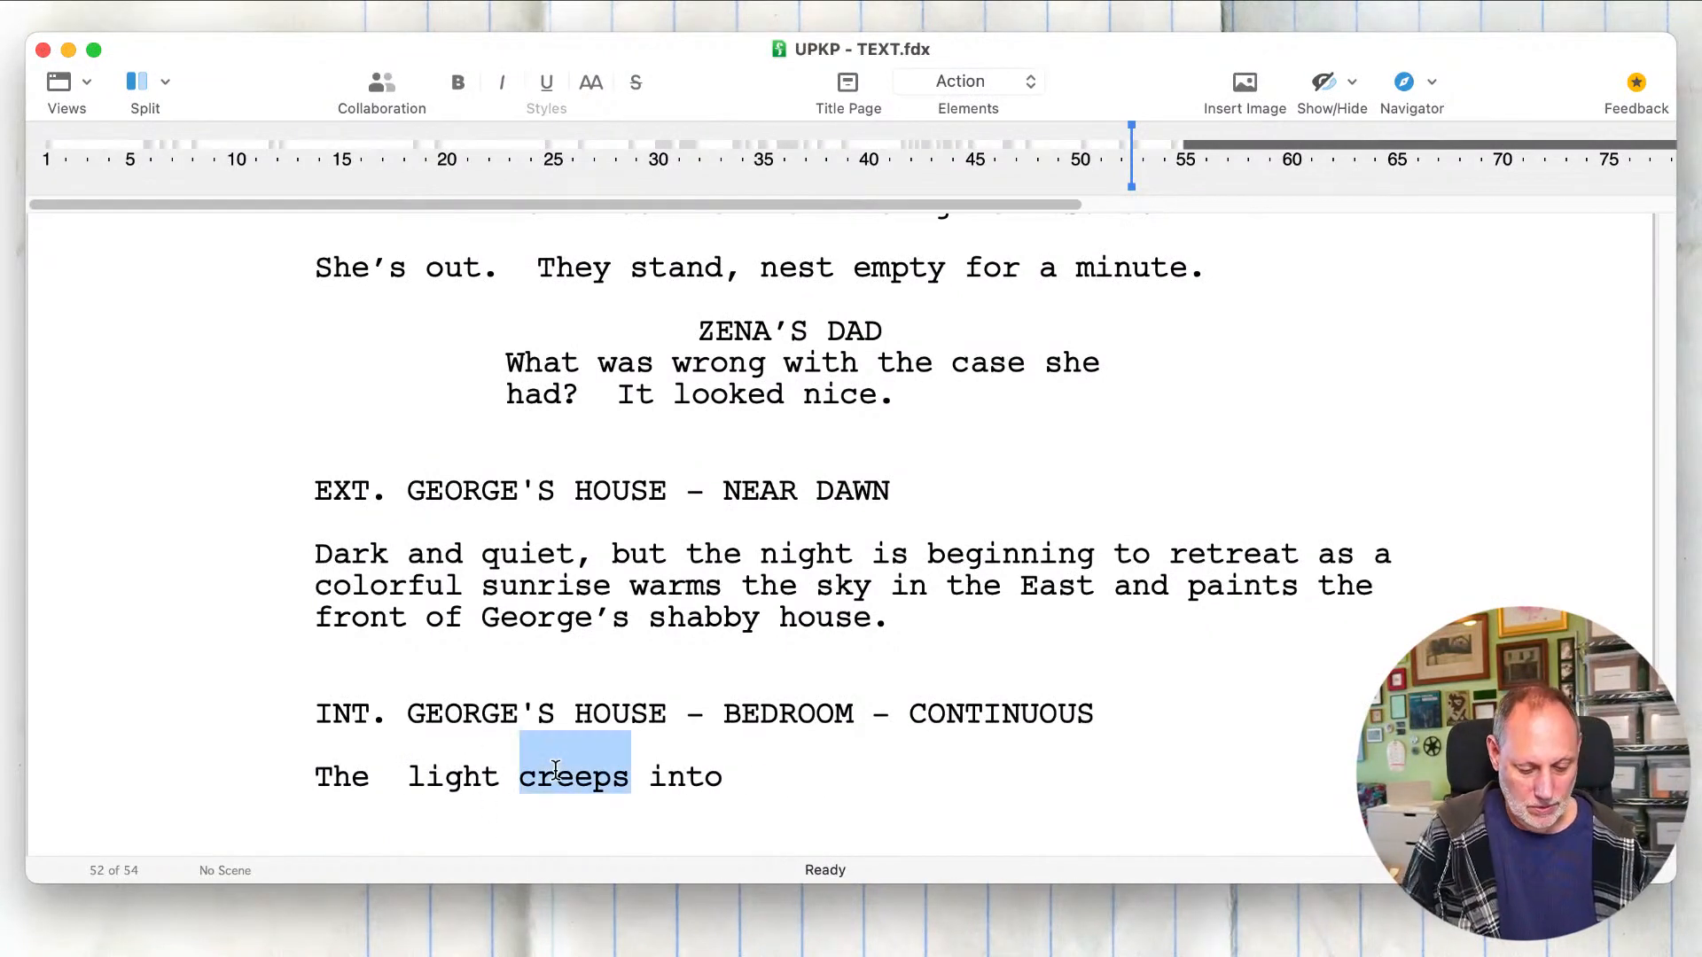
{"action": "type", "text": "edges"}
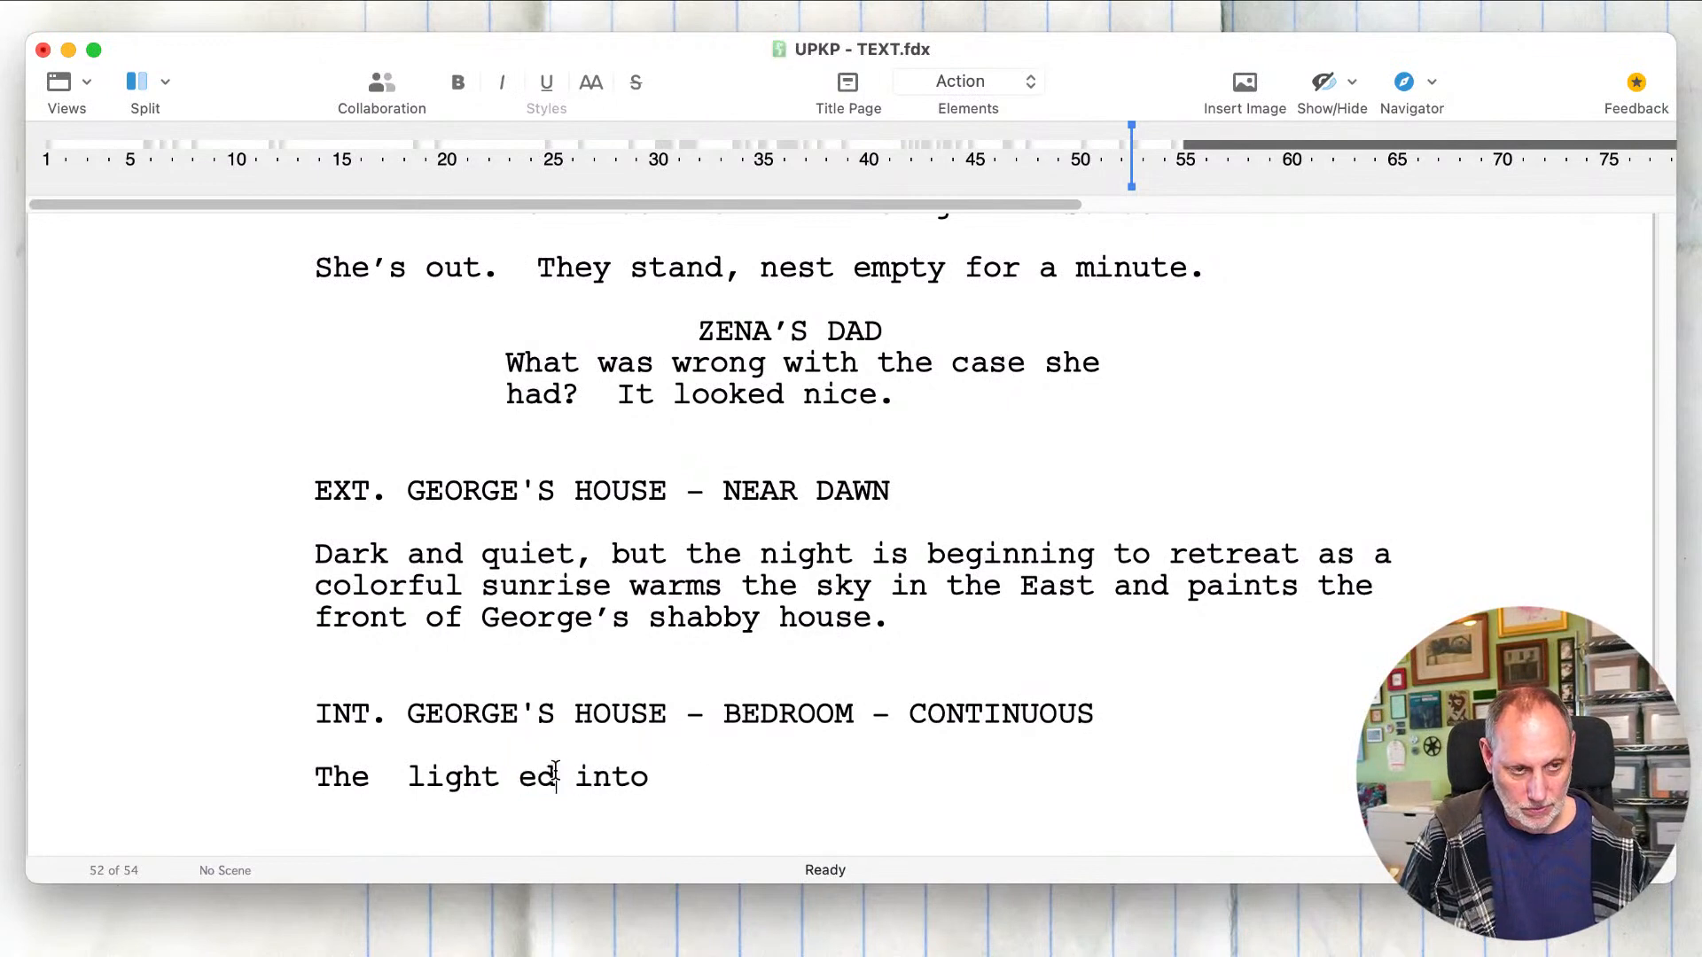
Step: Reword the opening of the bedroom action line to "That pale pink light"
{"action": "left_click", "coordinate": [398, 769]}
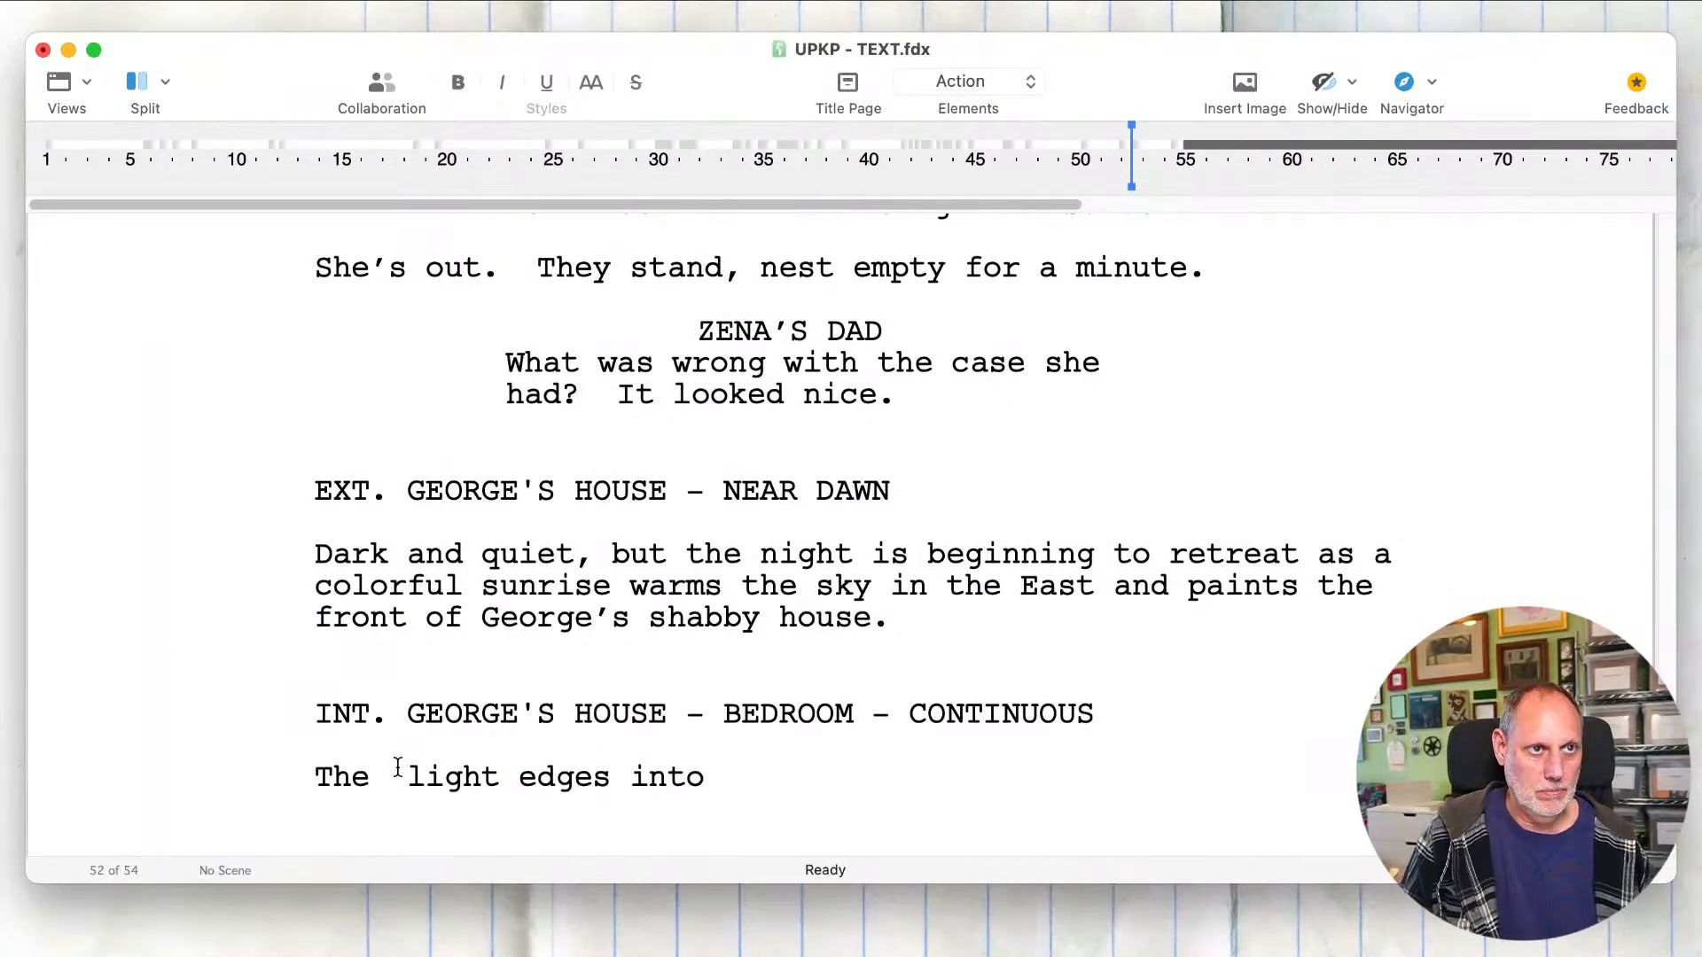
{"action": "type", "text": "sunr"}
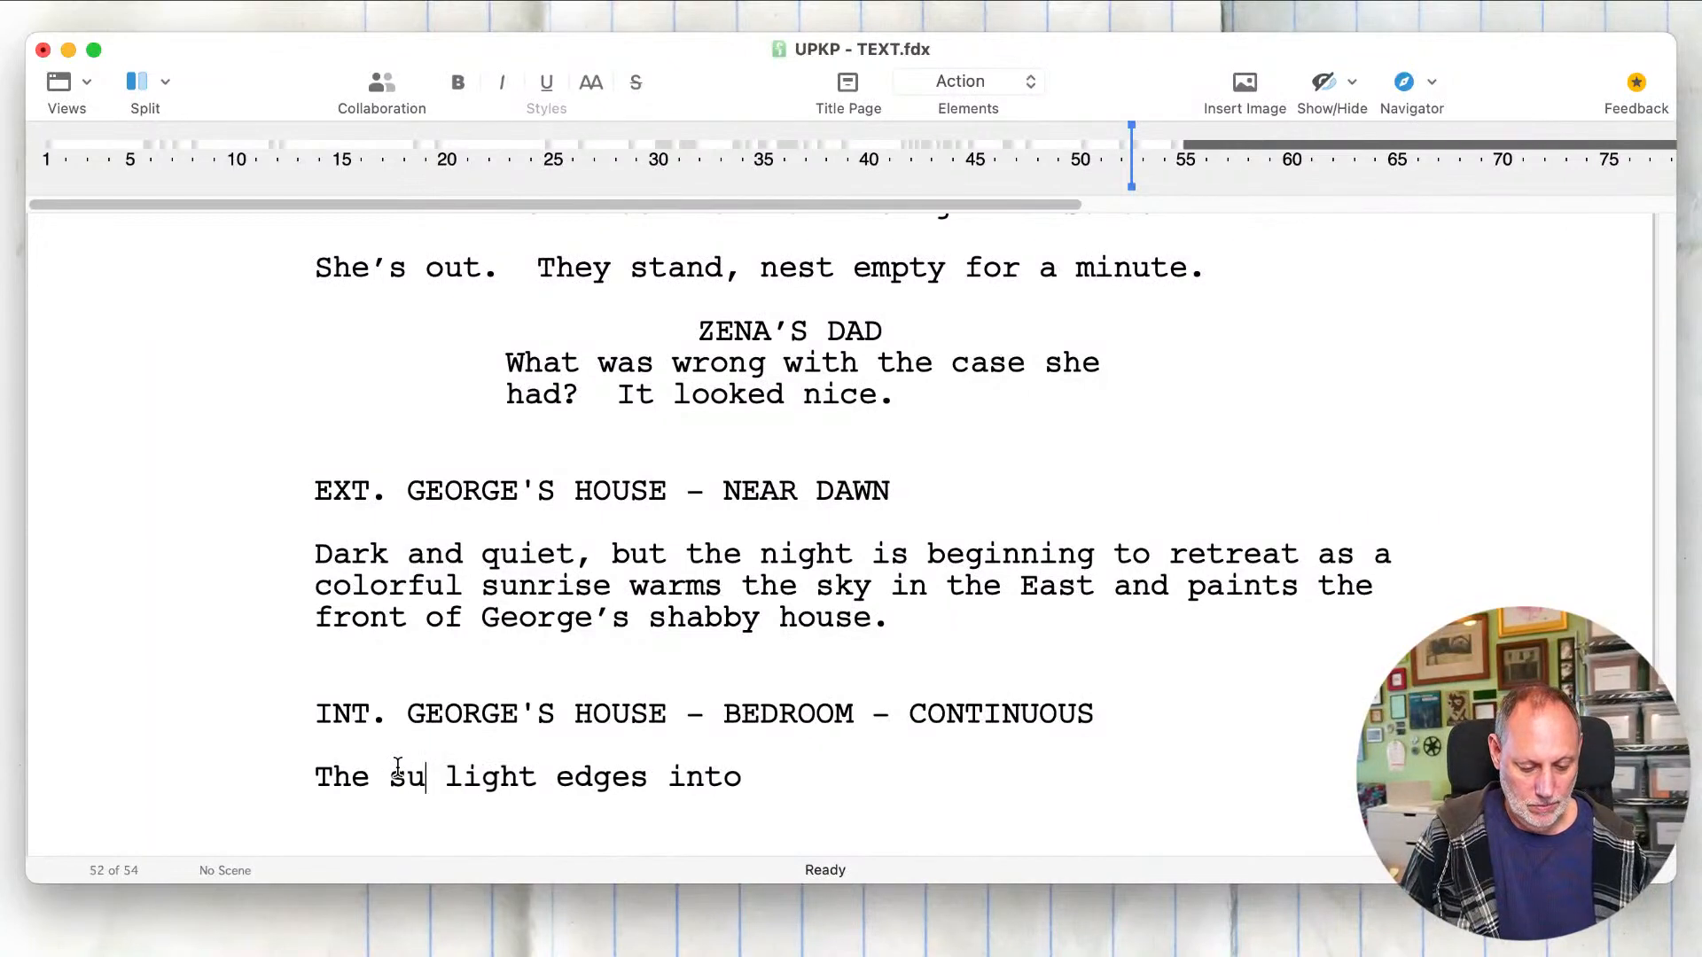
{"action": "key", "text": "BackSpace"}
{"action": "key", "text": "BackSpace"}
{"action": "key", "text": "BackSpace"}
{"action": "key", "text": "BackSpace"}
{"action": "key", "text": "BackSpace"}
{"action": "key", "text": "BackSpace"}
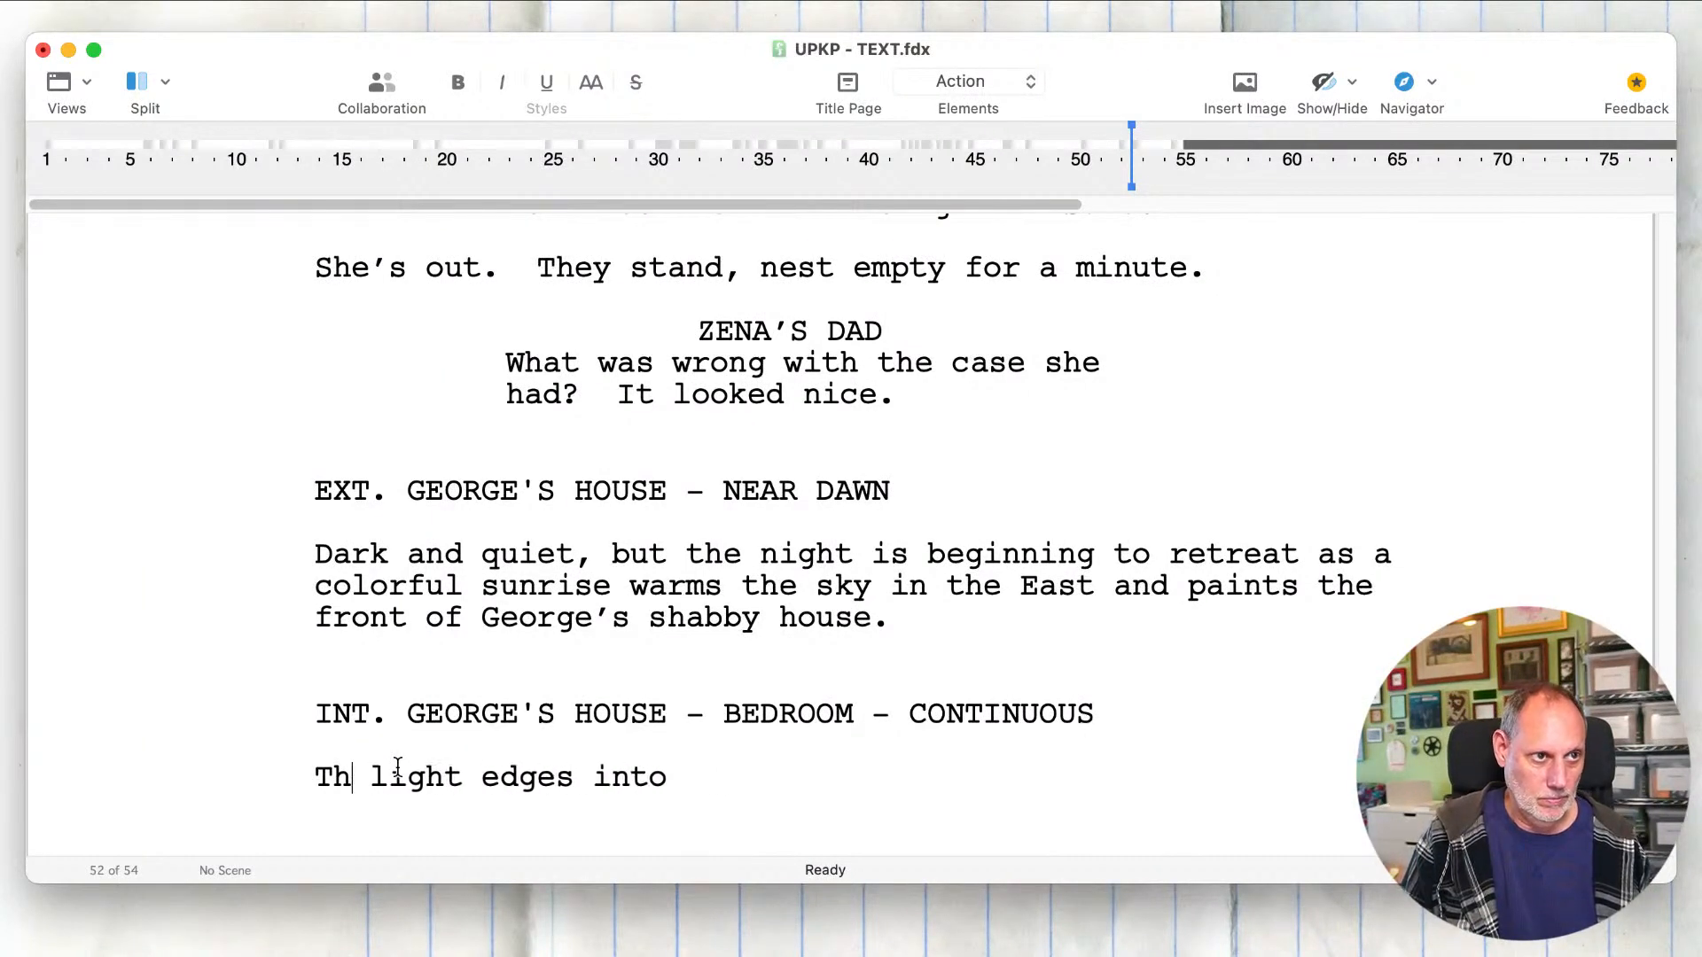
{"action": "type", "text": "at's"}
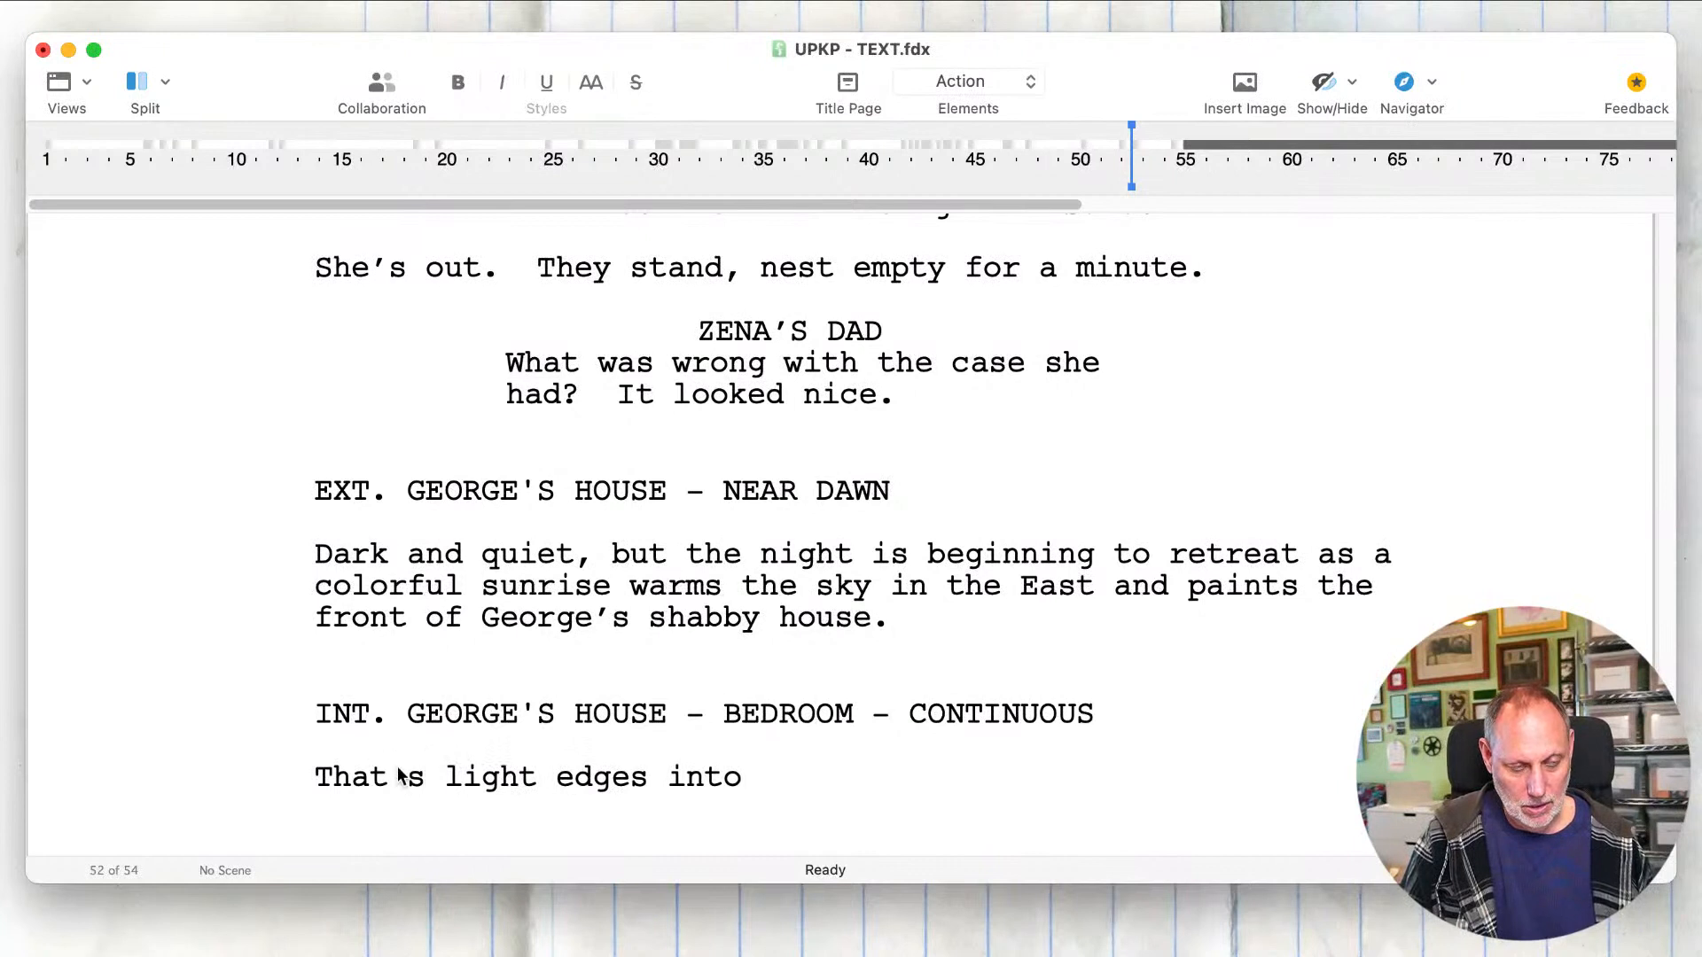
{"action": "key", "text": "BackSpace"}
{"action": "key", "text": "BackSpace"}
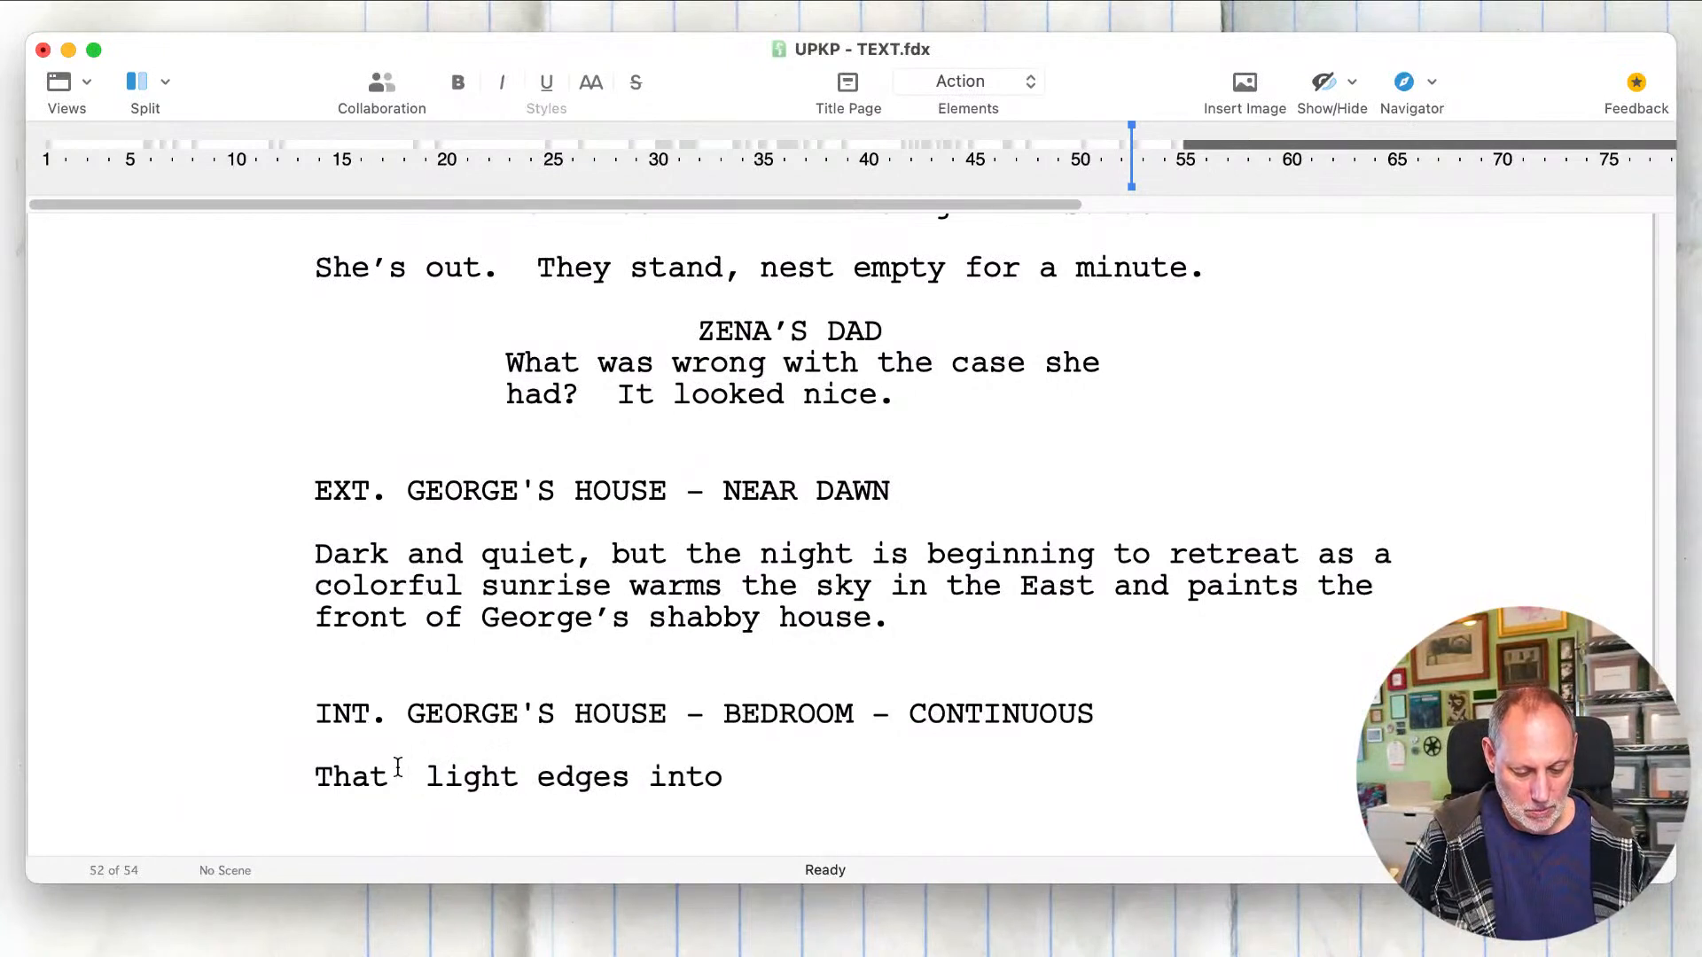
{"action": "type", "text": "pale pin"}
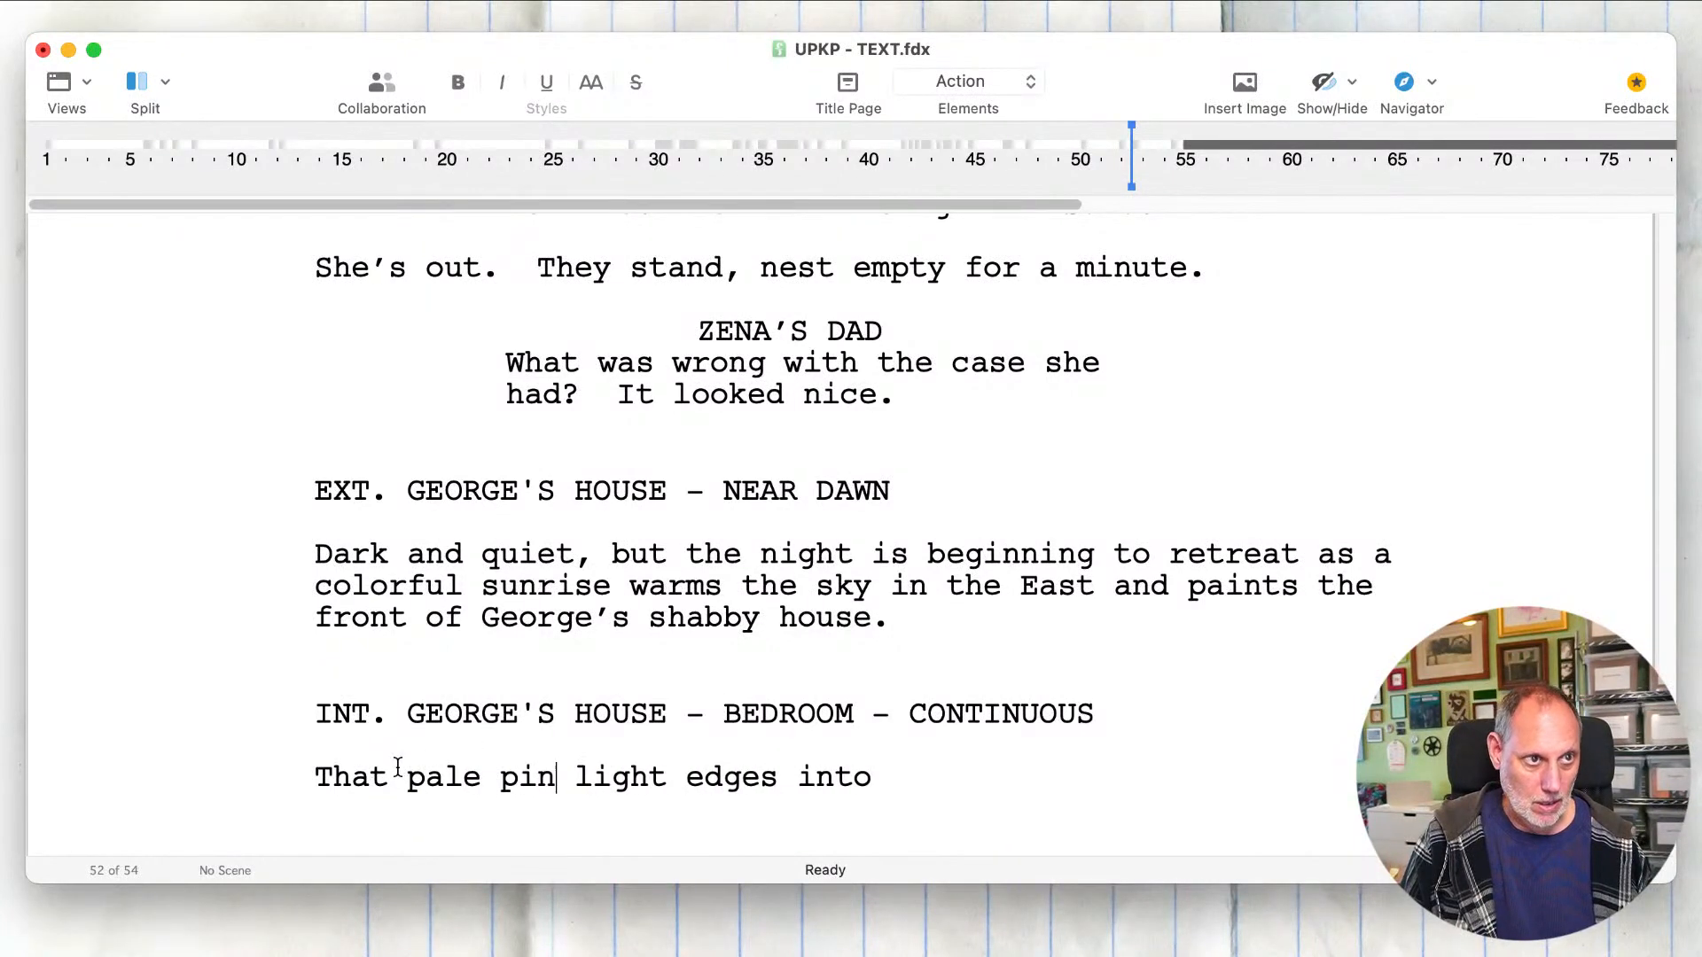
{"action": "type", "text": "k"}
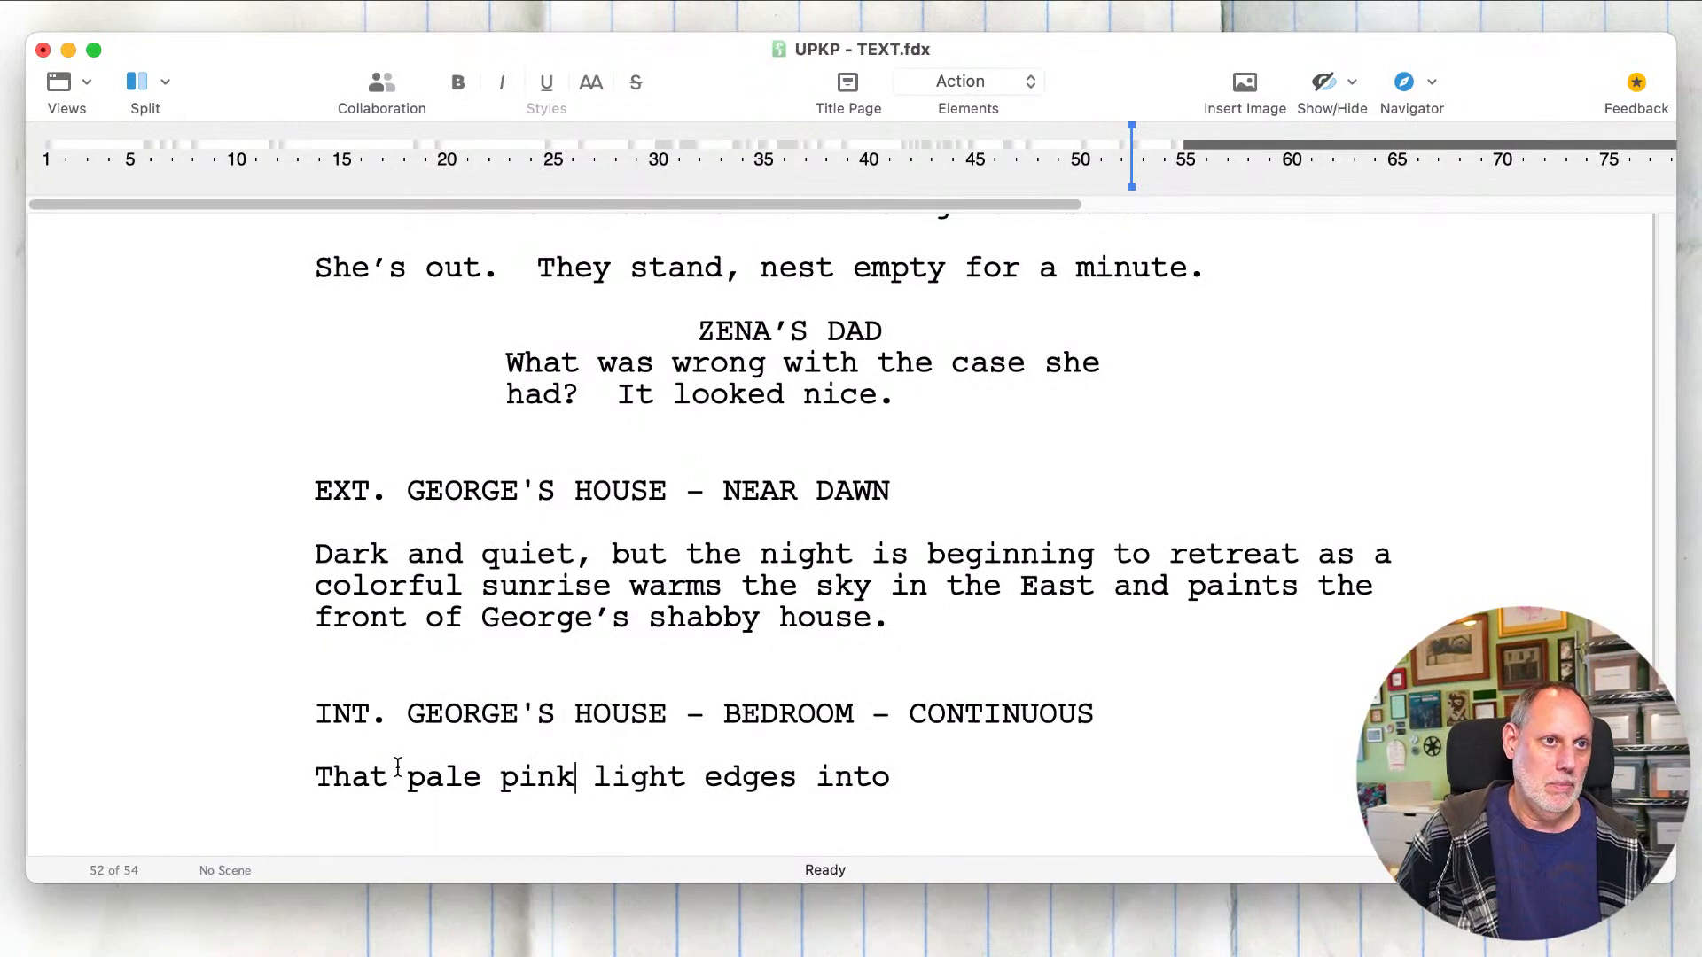
Step: Complete the sentence after "edges into" with "the room, through George’s rice-paper window shades."
{"action": "left_click", "coordinate": [946, 780]}
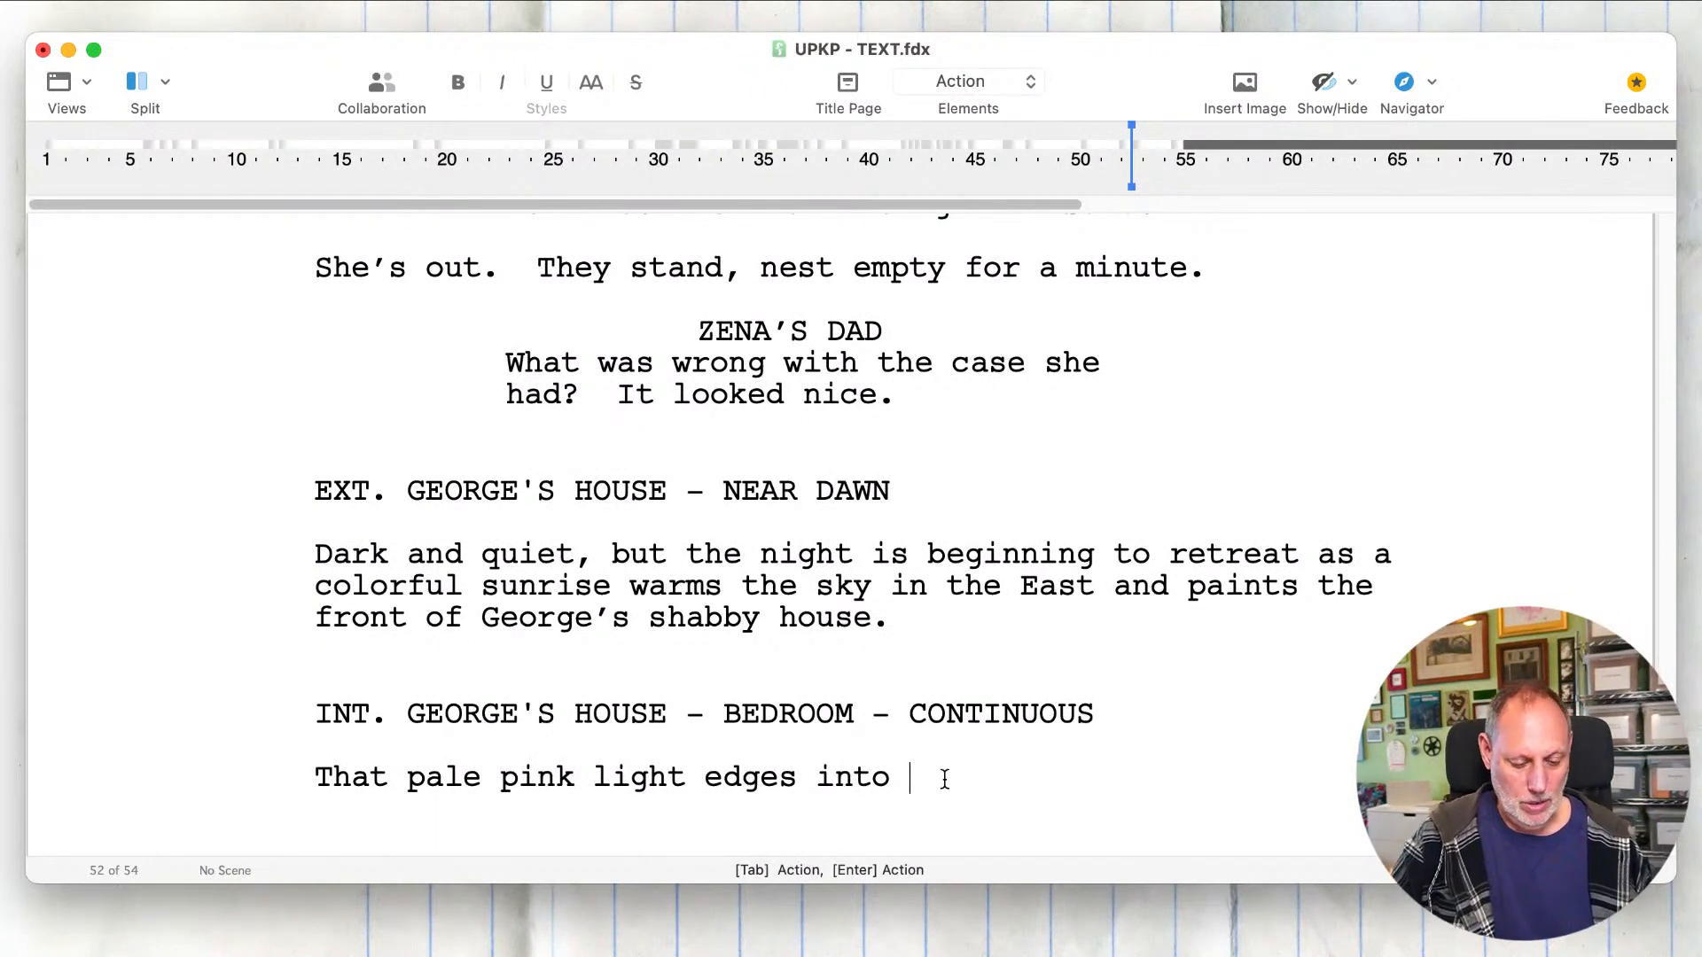
{"action": "type", "text": "the "}
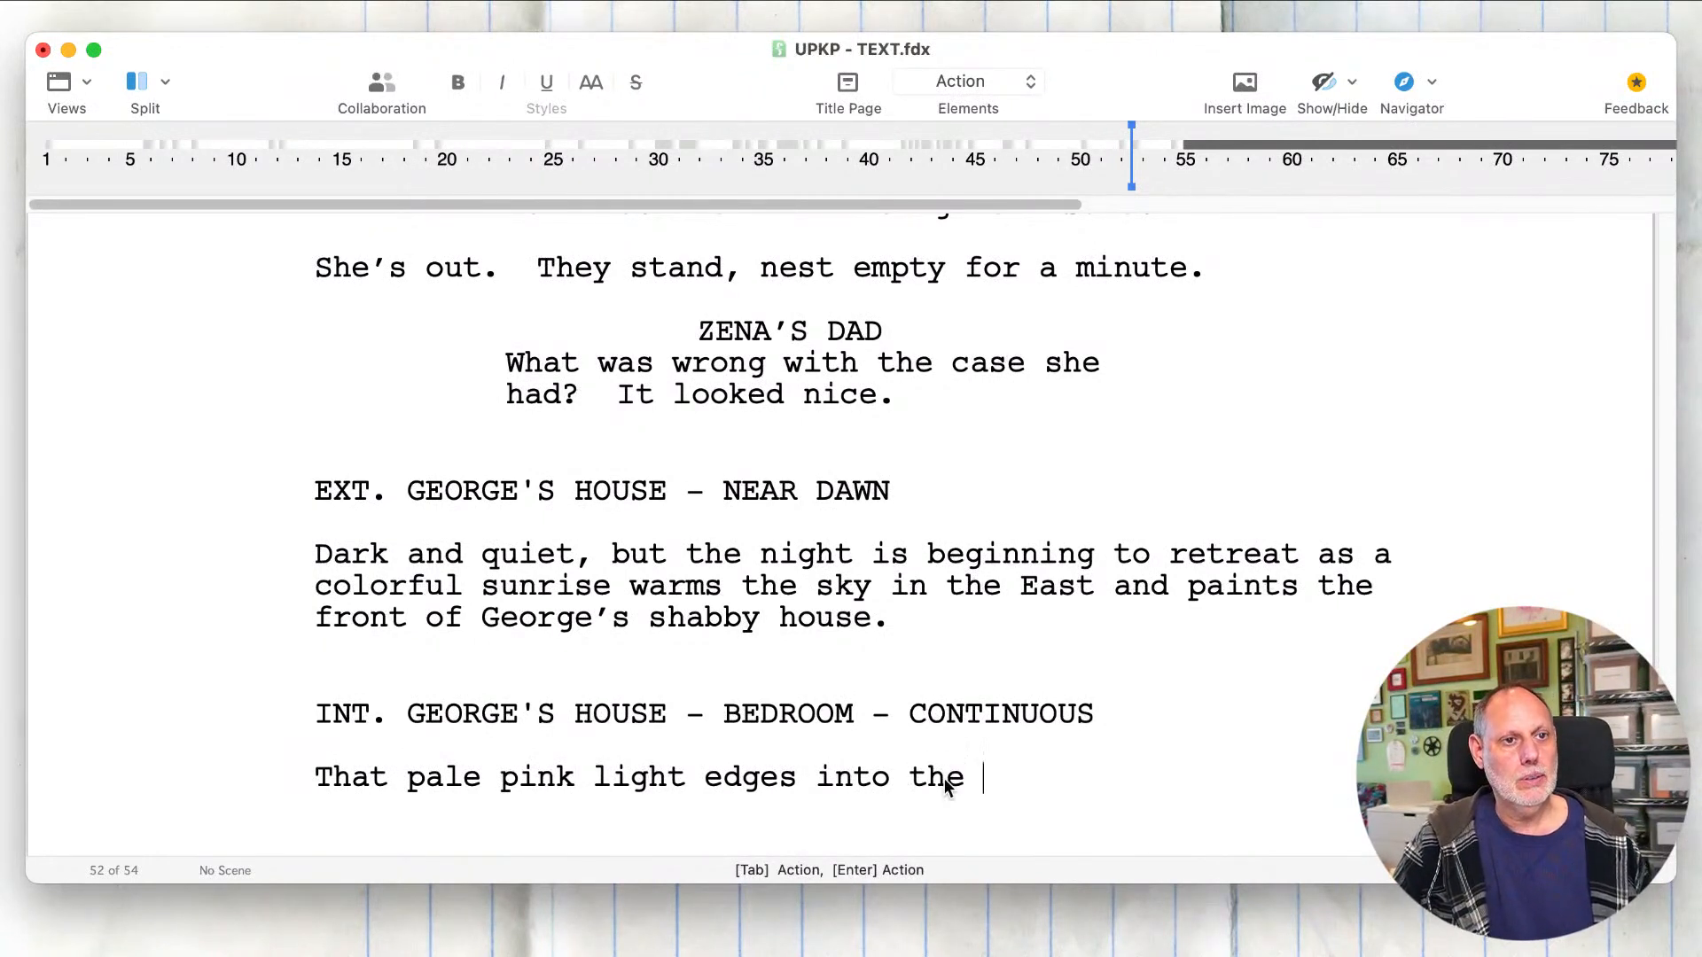
{"action": "type", "text": "room"}
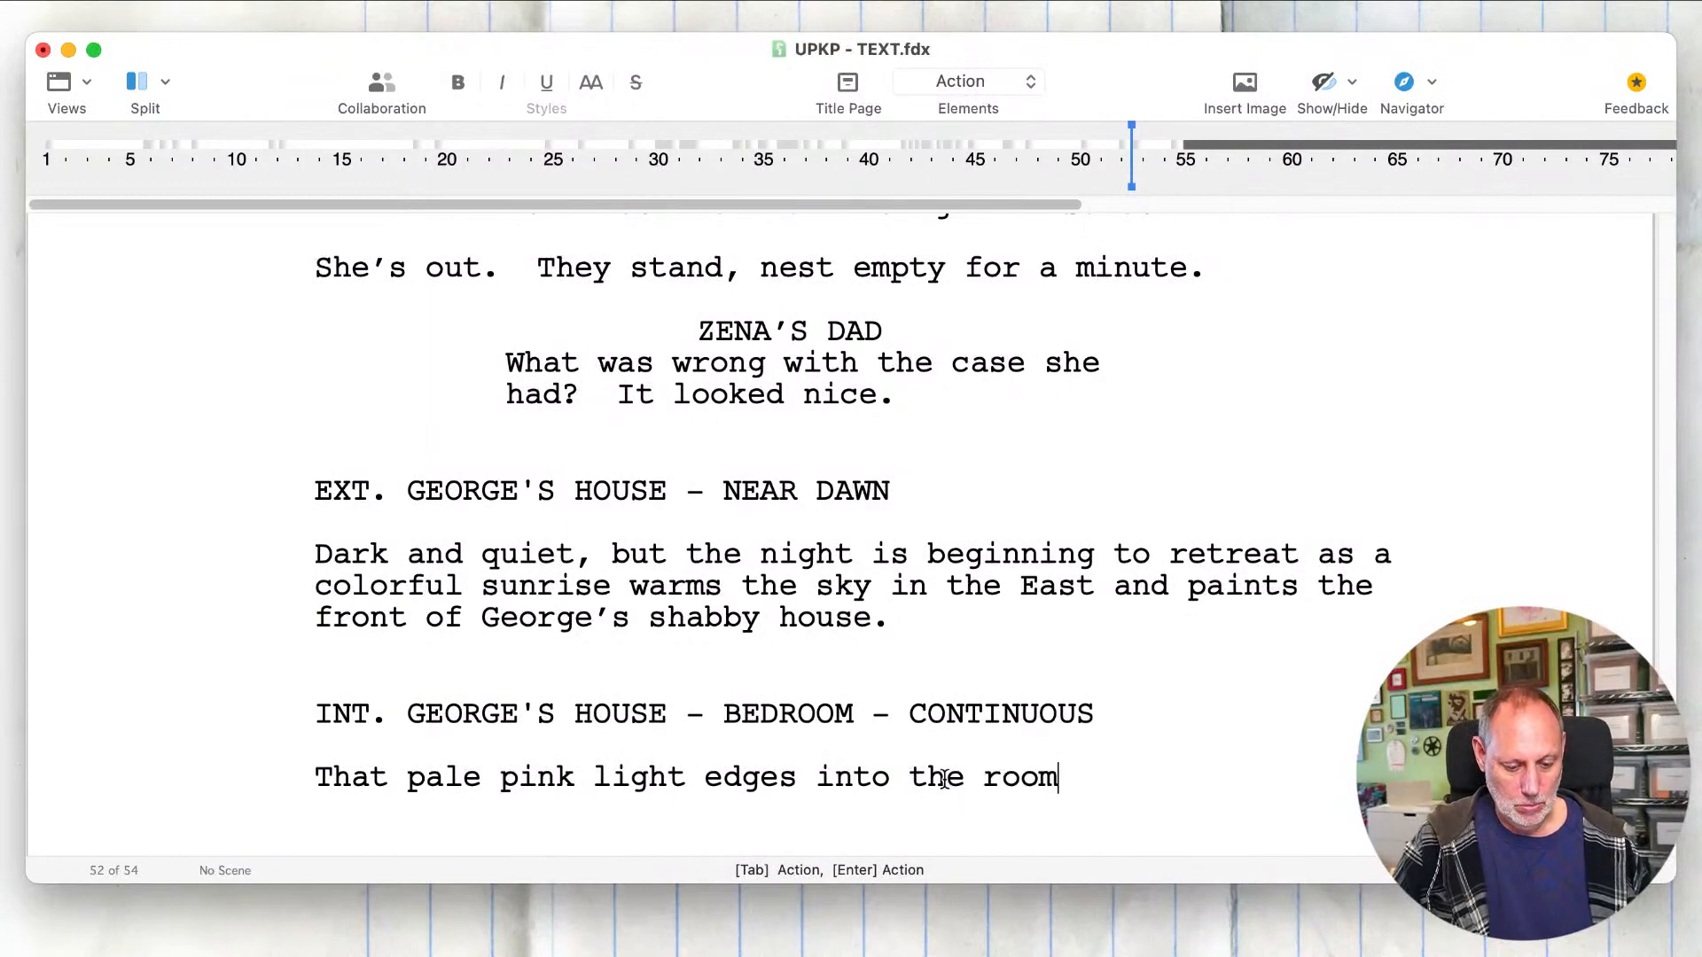
{"action": "key", "text": "BackSpace"}
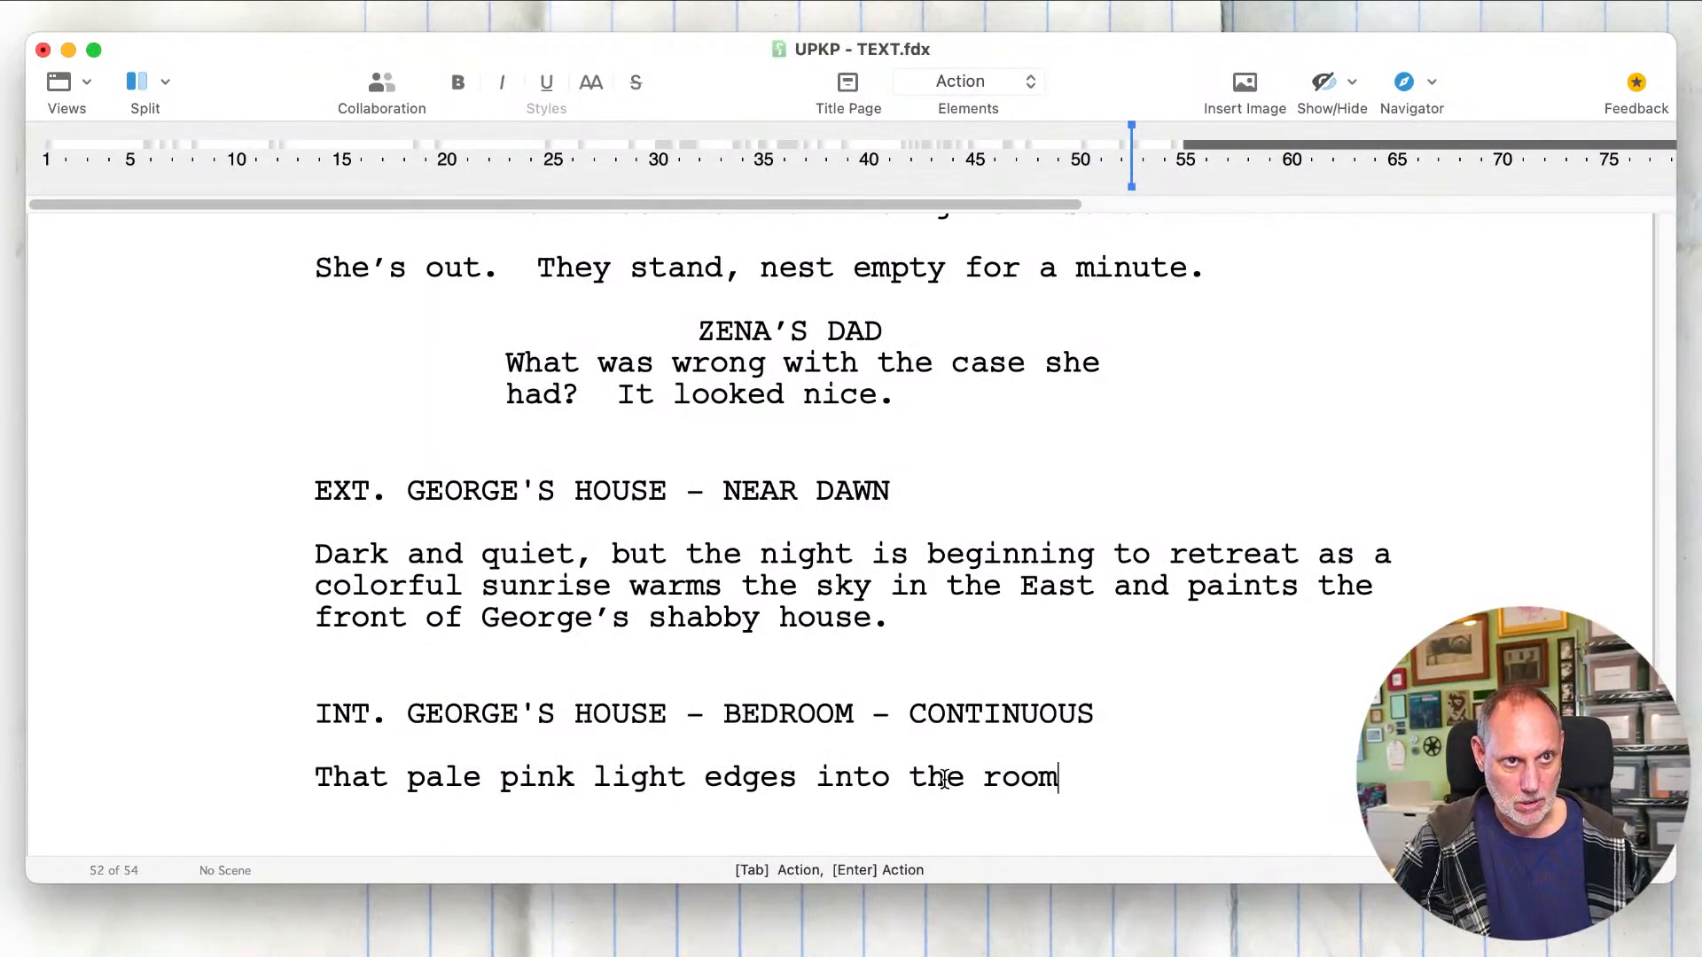
{"action": "type", "text": ","}
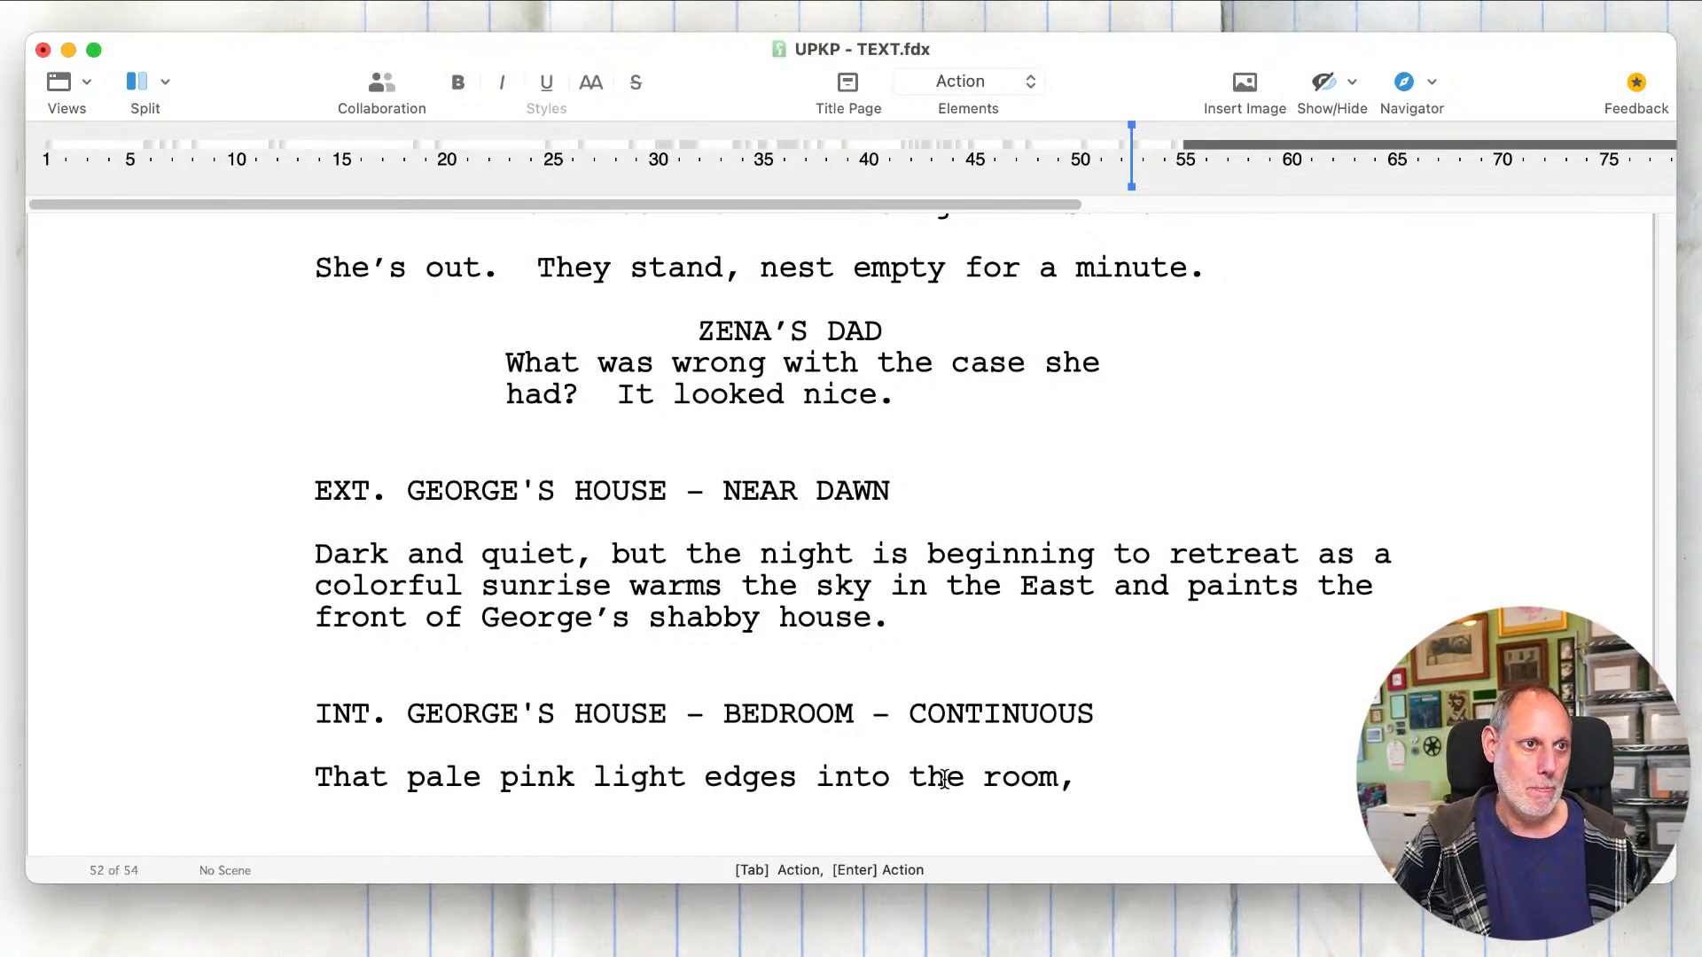
{"action": "type", "text": "through George"}
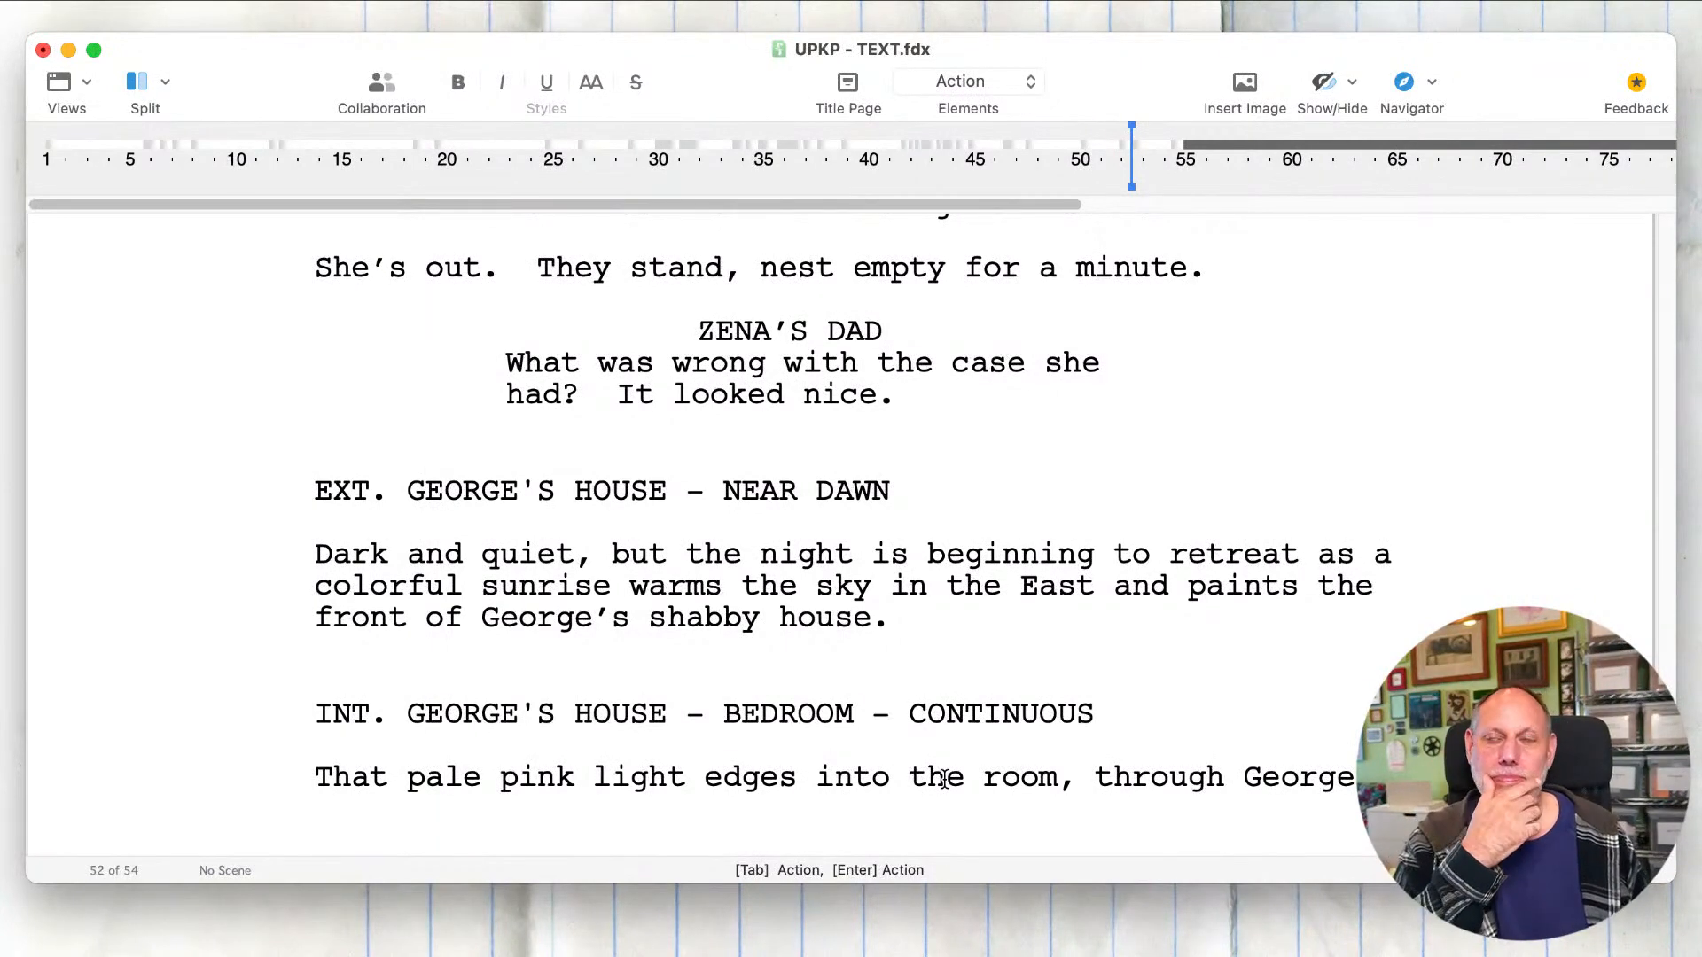
{"action": "type", "text": "rice-paper "}
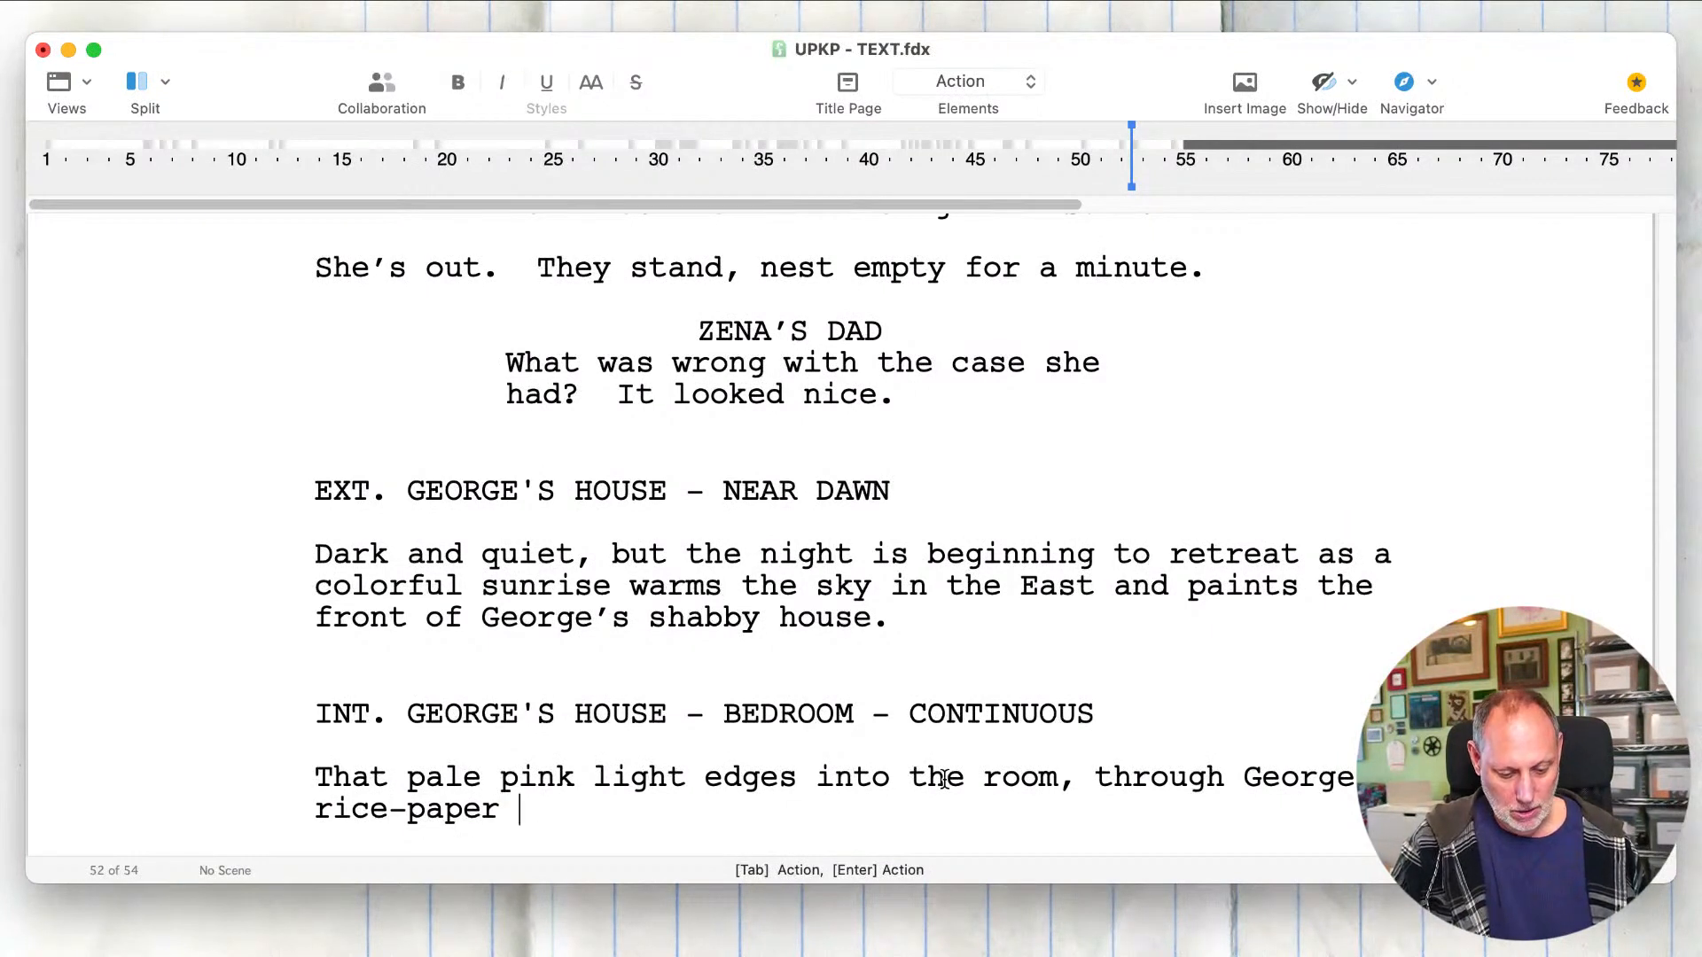
{"action": "type", "text": "window shades."}
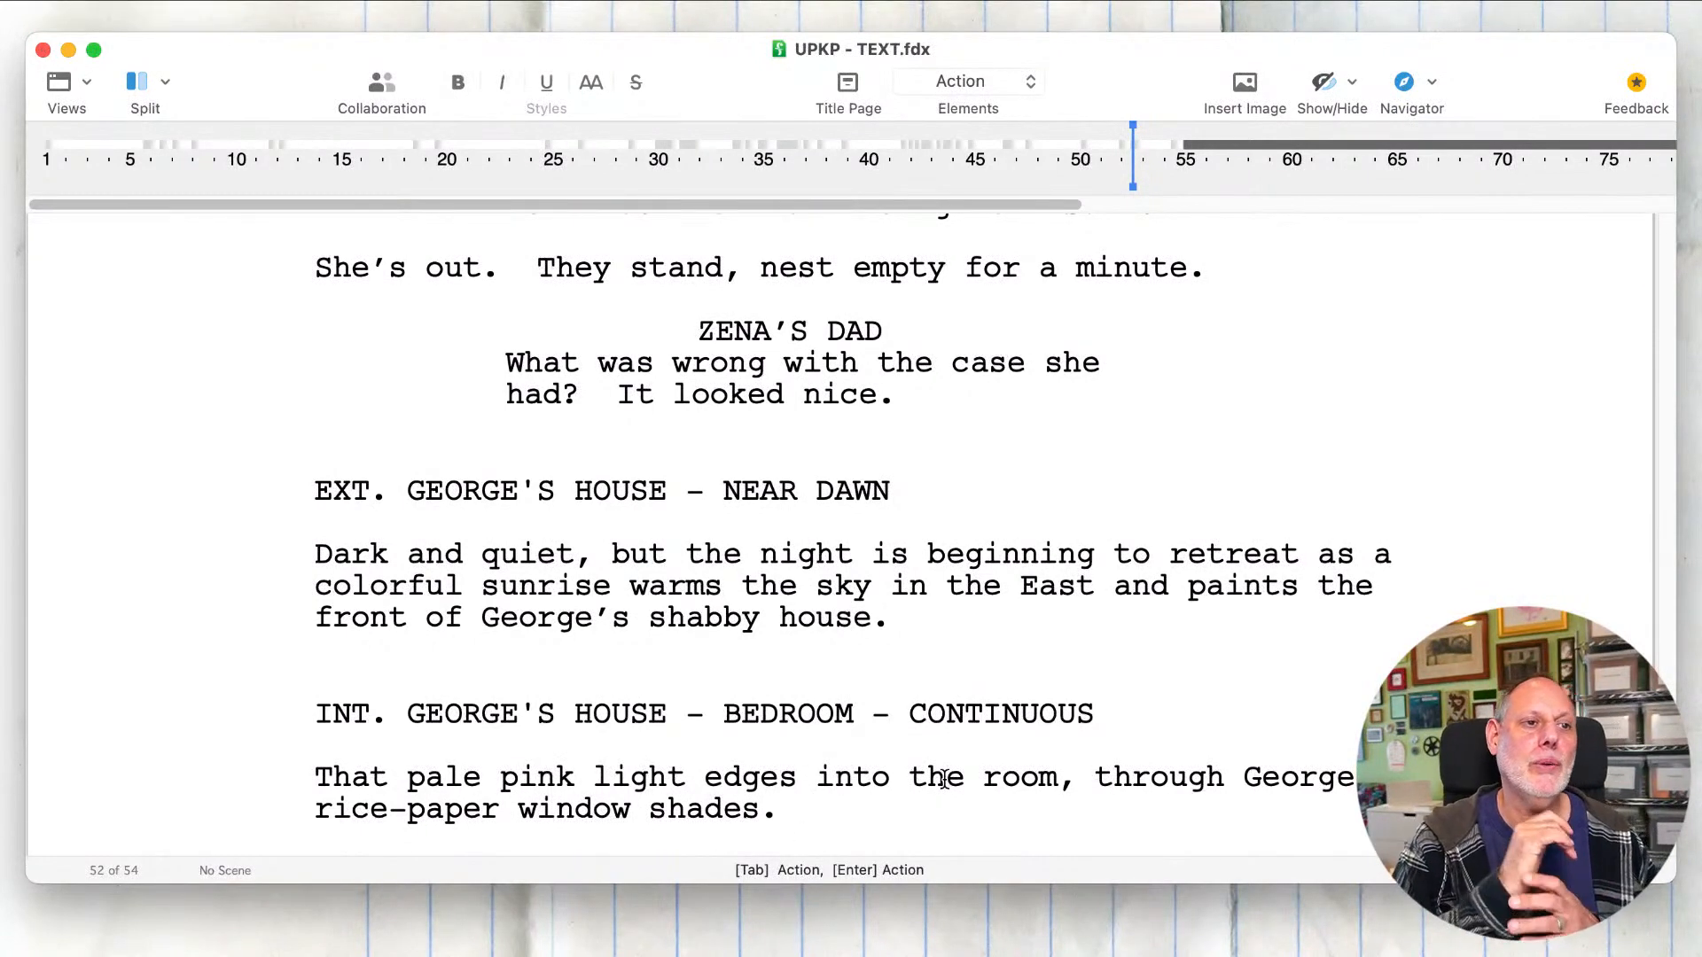
Step: Start an empty action paragraph below the sentence about the rice-paper window shades
{"action": "left_click", "coordinate": [865, 615]}
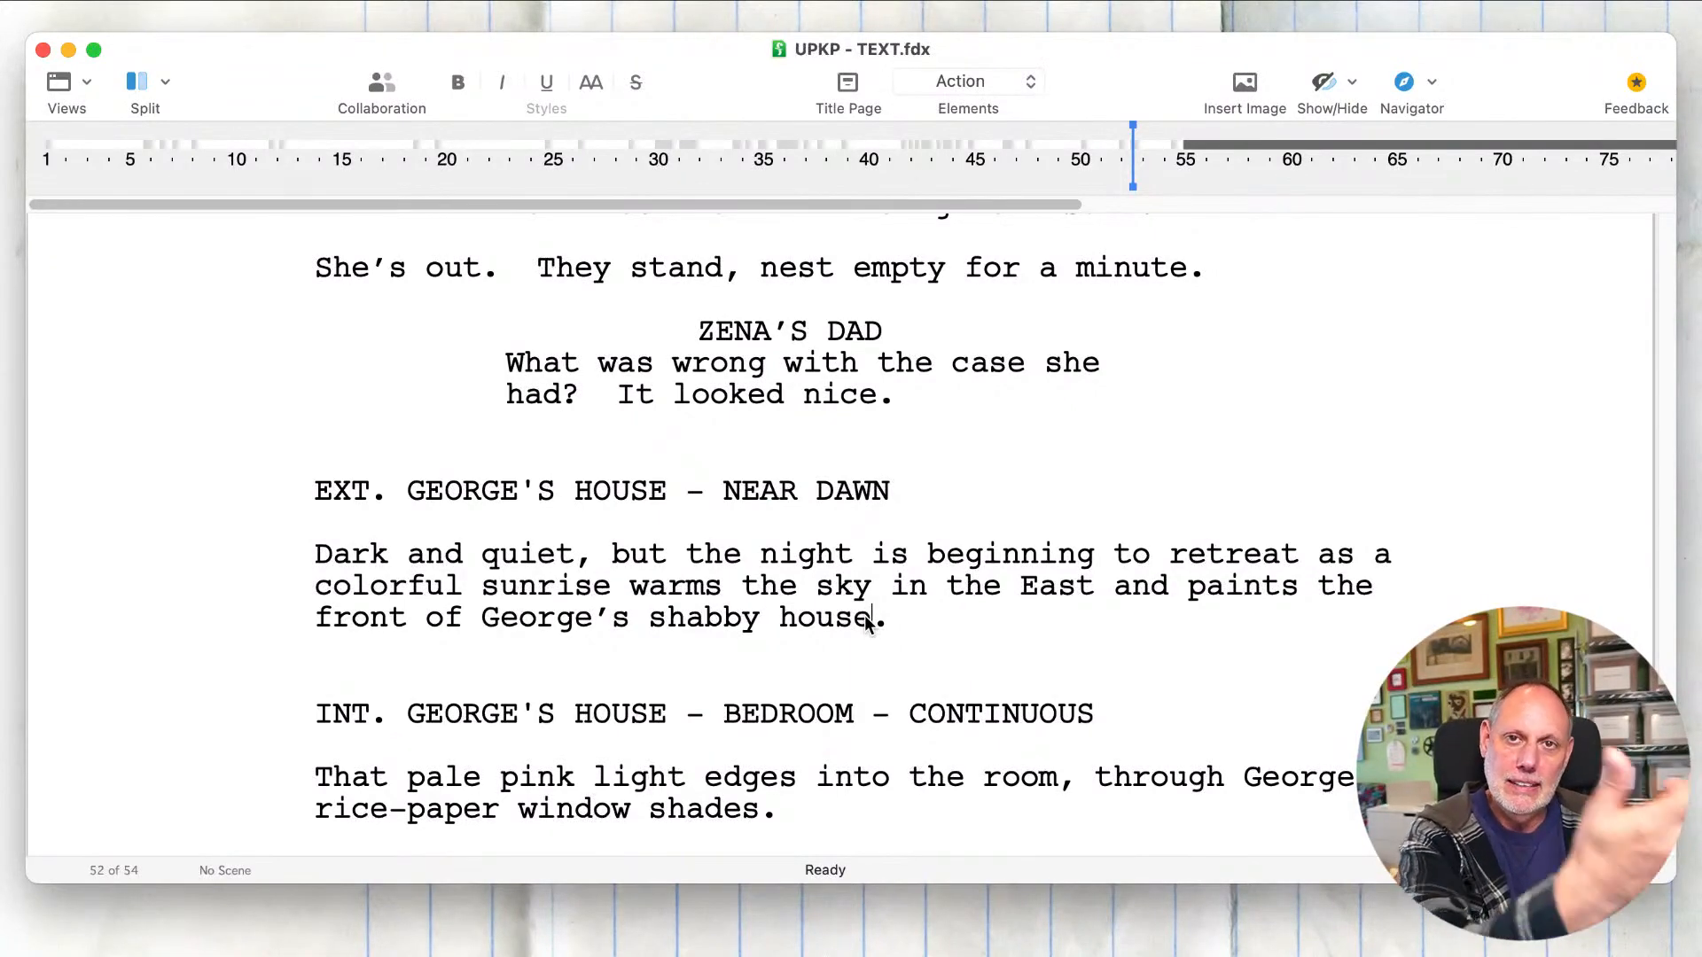
{"action": "scroll", "coordinate": [864, 615], "scroll_direction": "down", "scroll_amount": 5}
{"action": "left_click", "coordinate": [851, 635]}
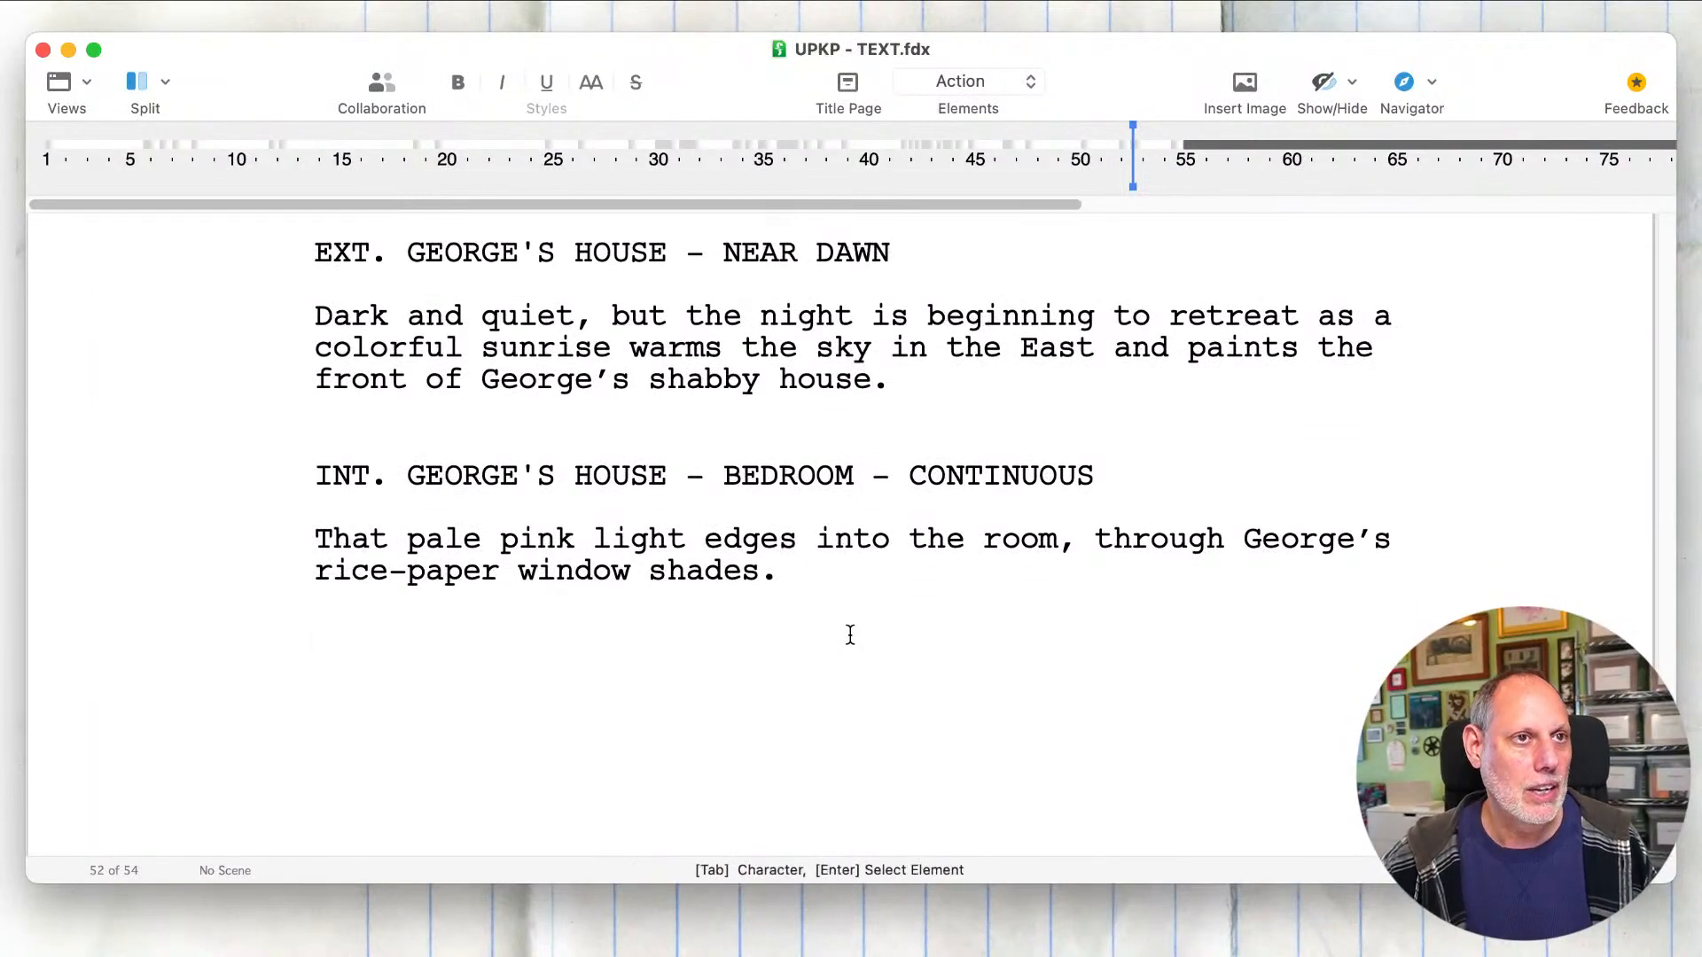
Step: Review the preceding scene with Zena's dad and the two new scenes at George's house
{"action": "scroll", "coordinate": [850, 635], "scroll_direction": "down", "scroll_amount": 5}
{"action": "scroll", "coordinate": [847, 634], "scroll_direction": "up", "scroll_amount": 7}
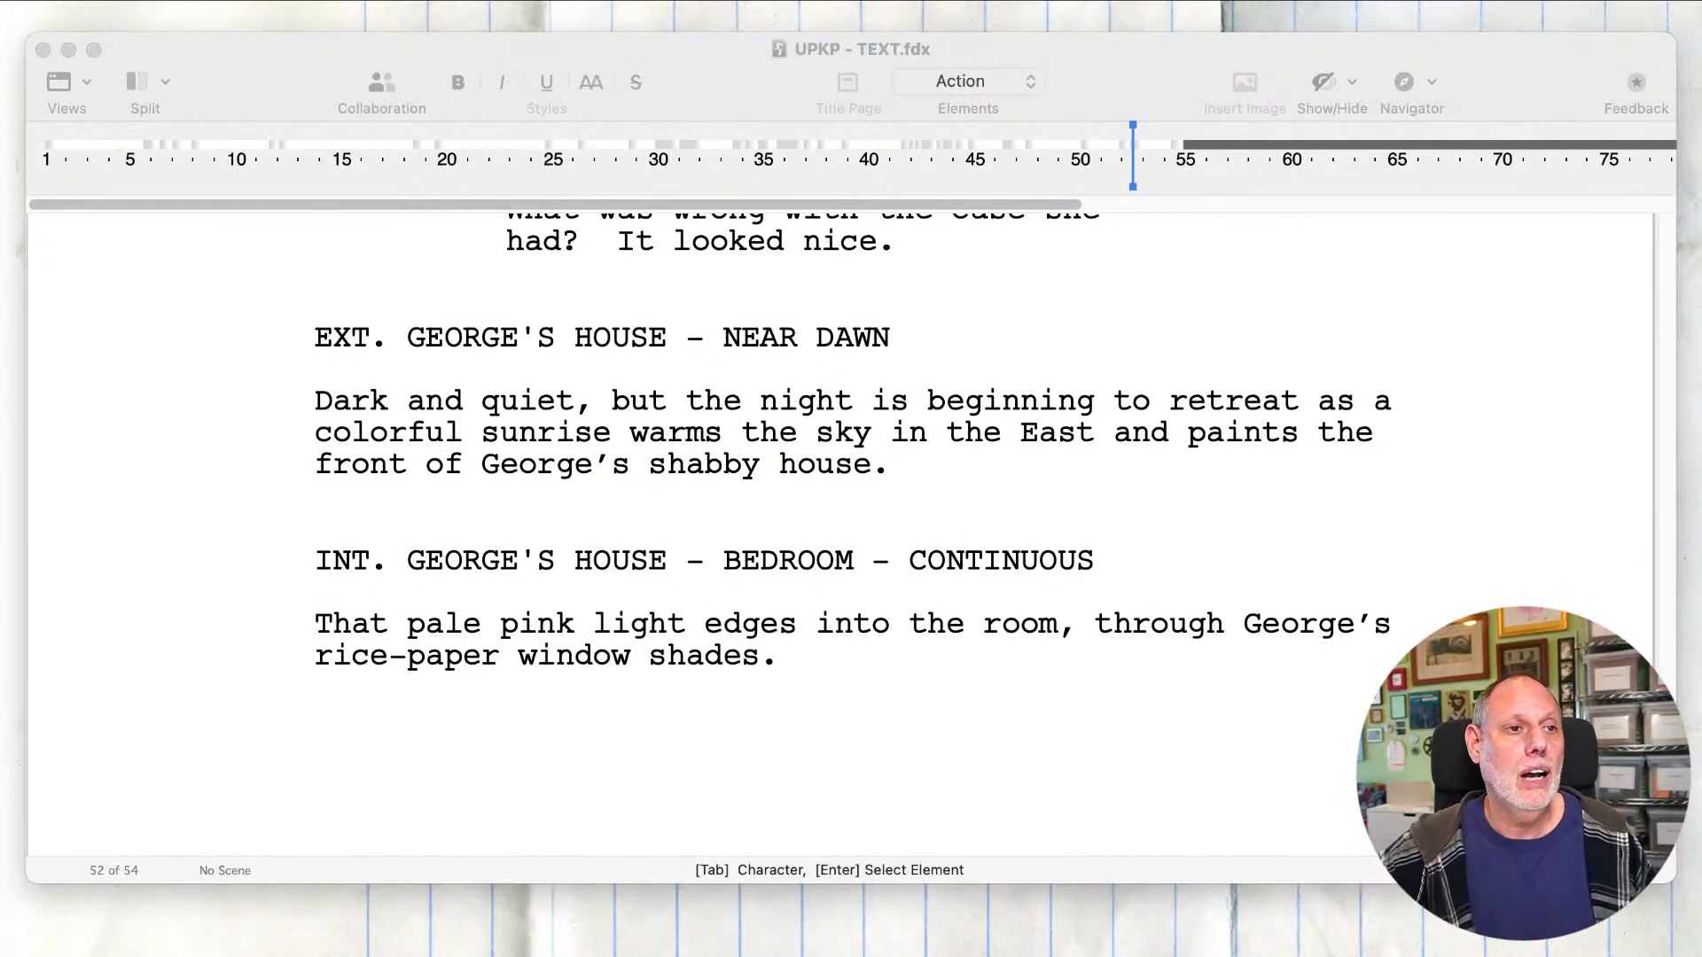
{"action": "left_click", "coordinate": [1070, 706]}
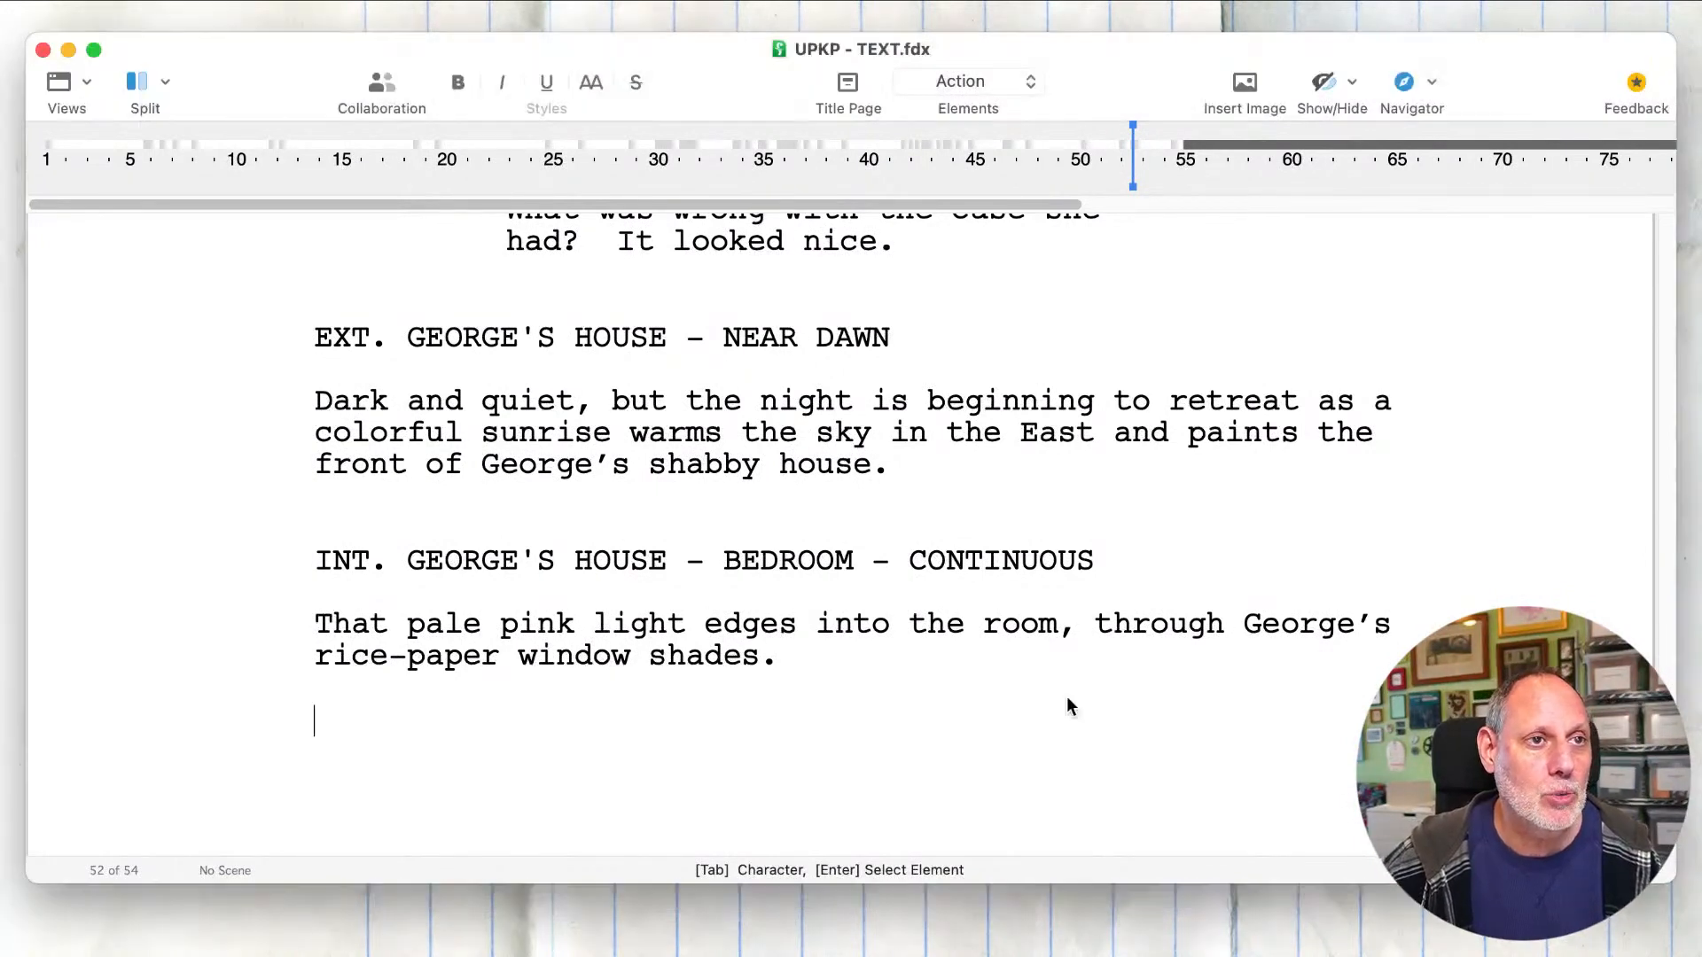
{"action": "scroll", "coordinate": [1067, 698], "scroll_direction": "down", "scroll_amount": 3}
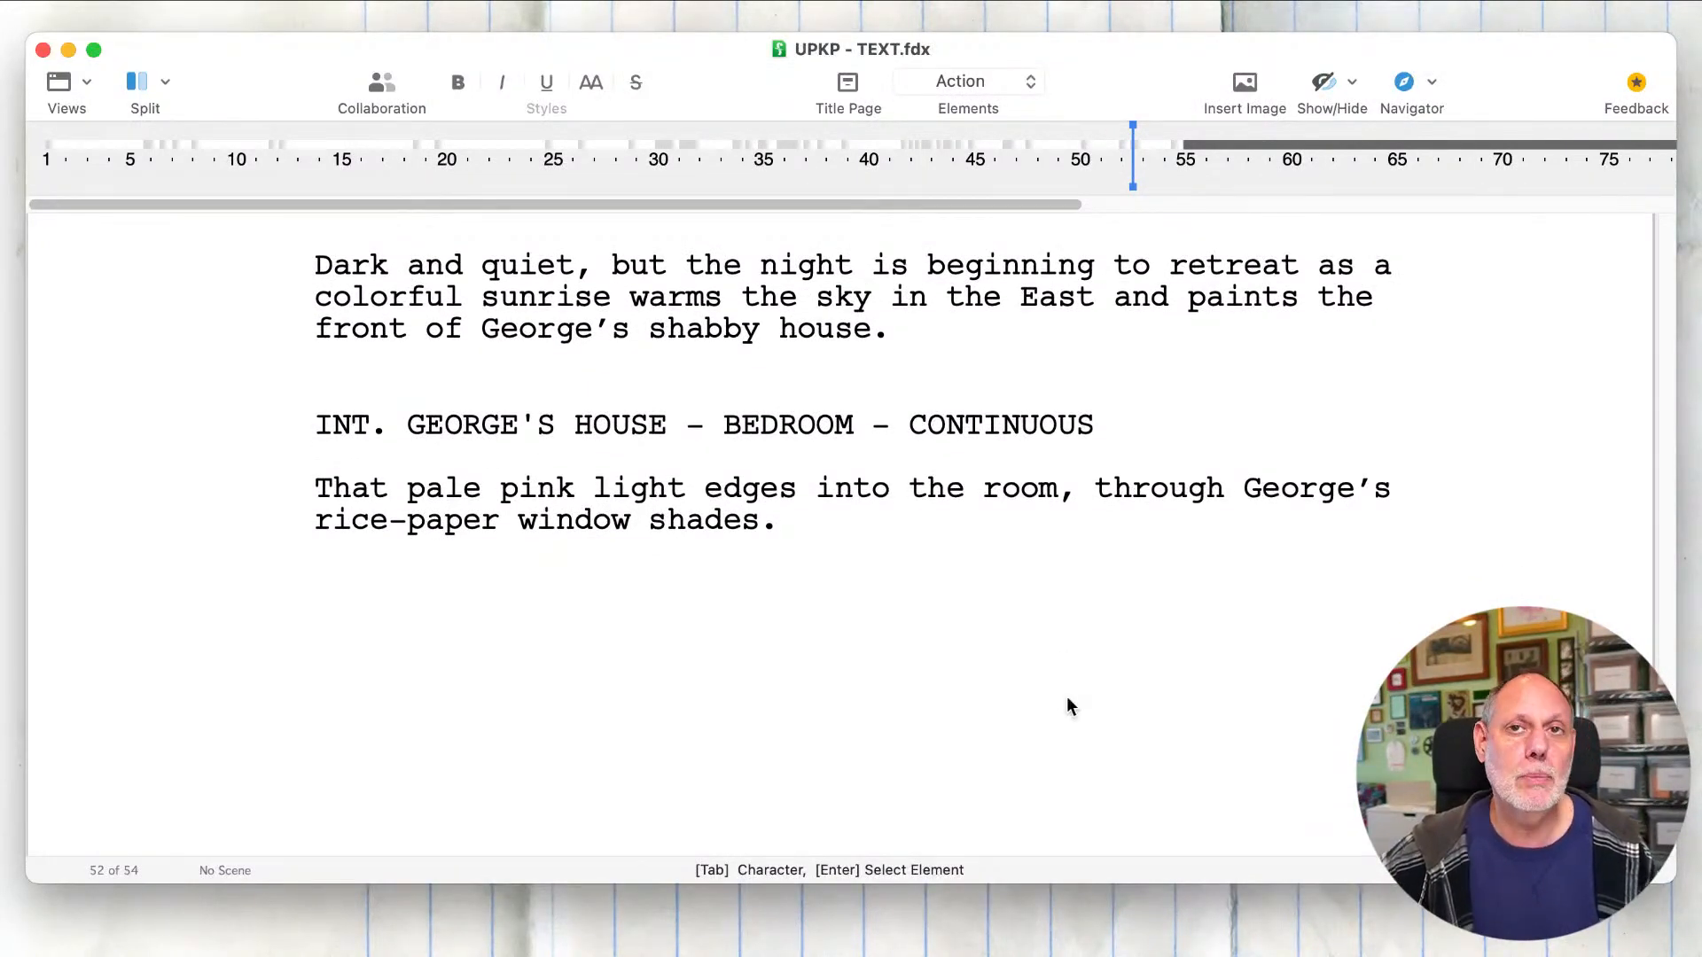
{"action": "scroll", "coordinate": [1066, 694], "scroll_direction": "up", "scroll_amount": 10}
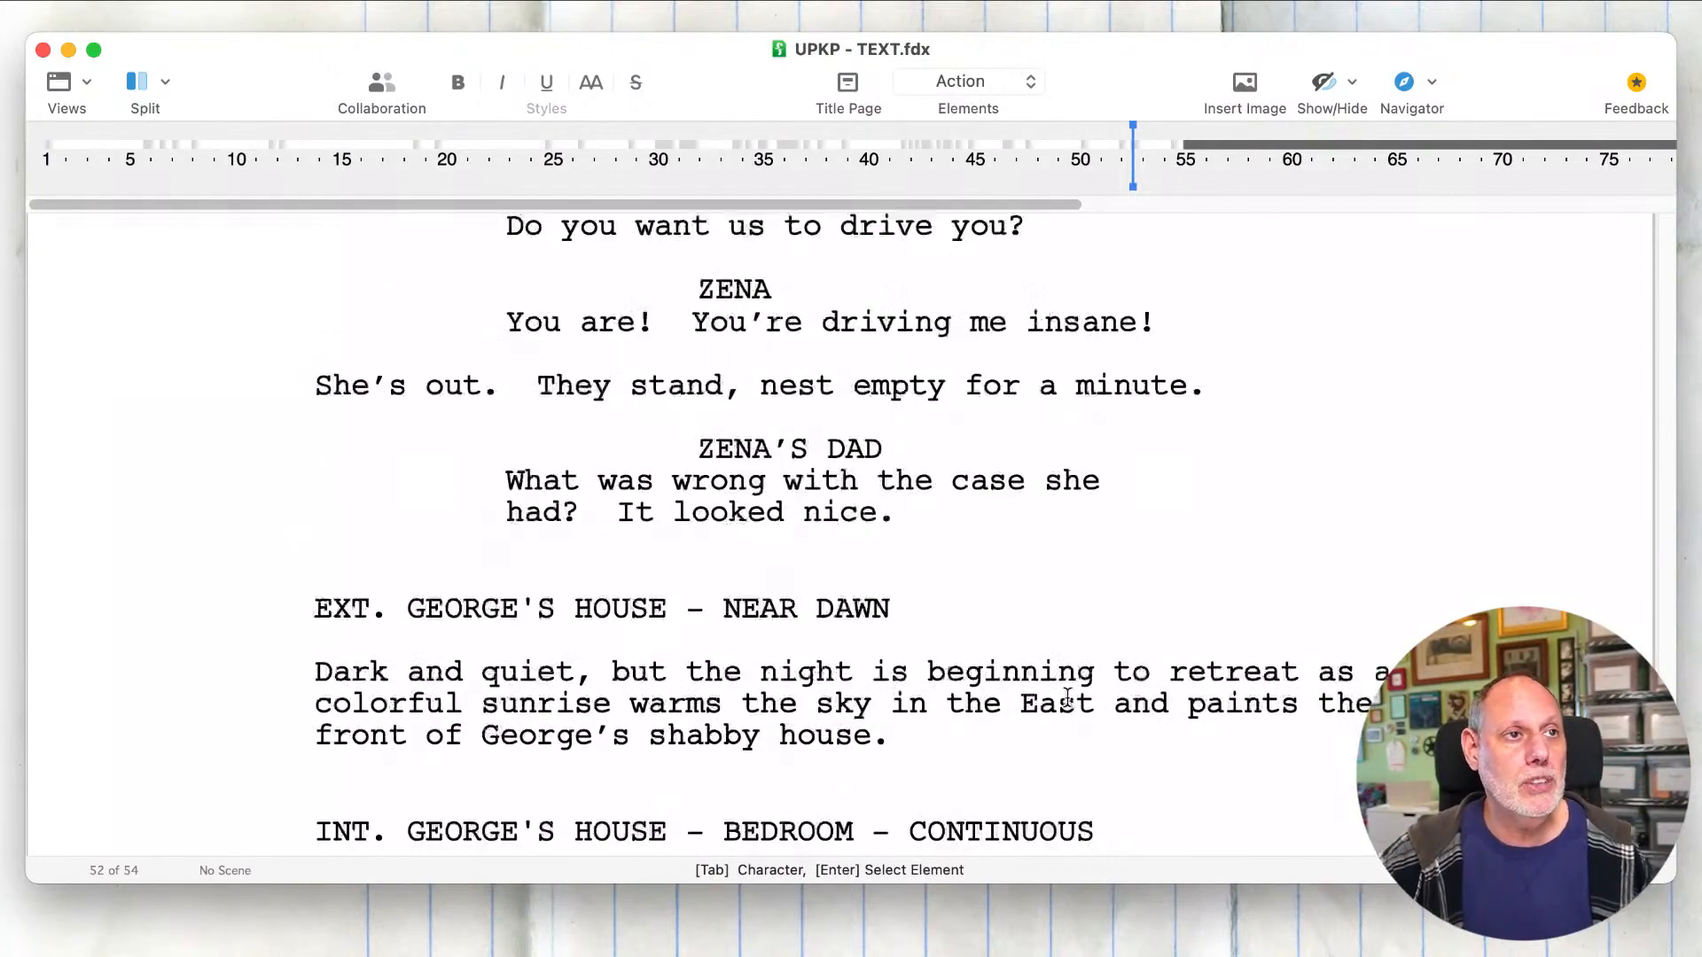
{"action": "scroll", "coordinate": [1067, 697], "scroll_direction": "down", "scroll_amount": 15}
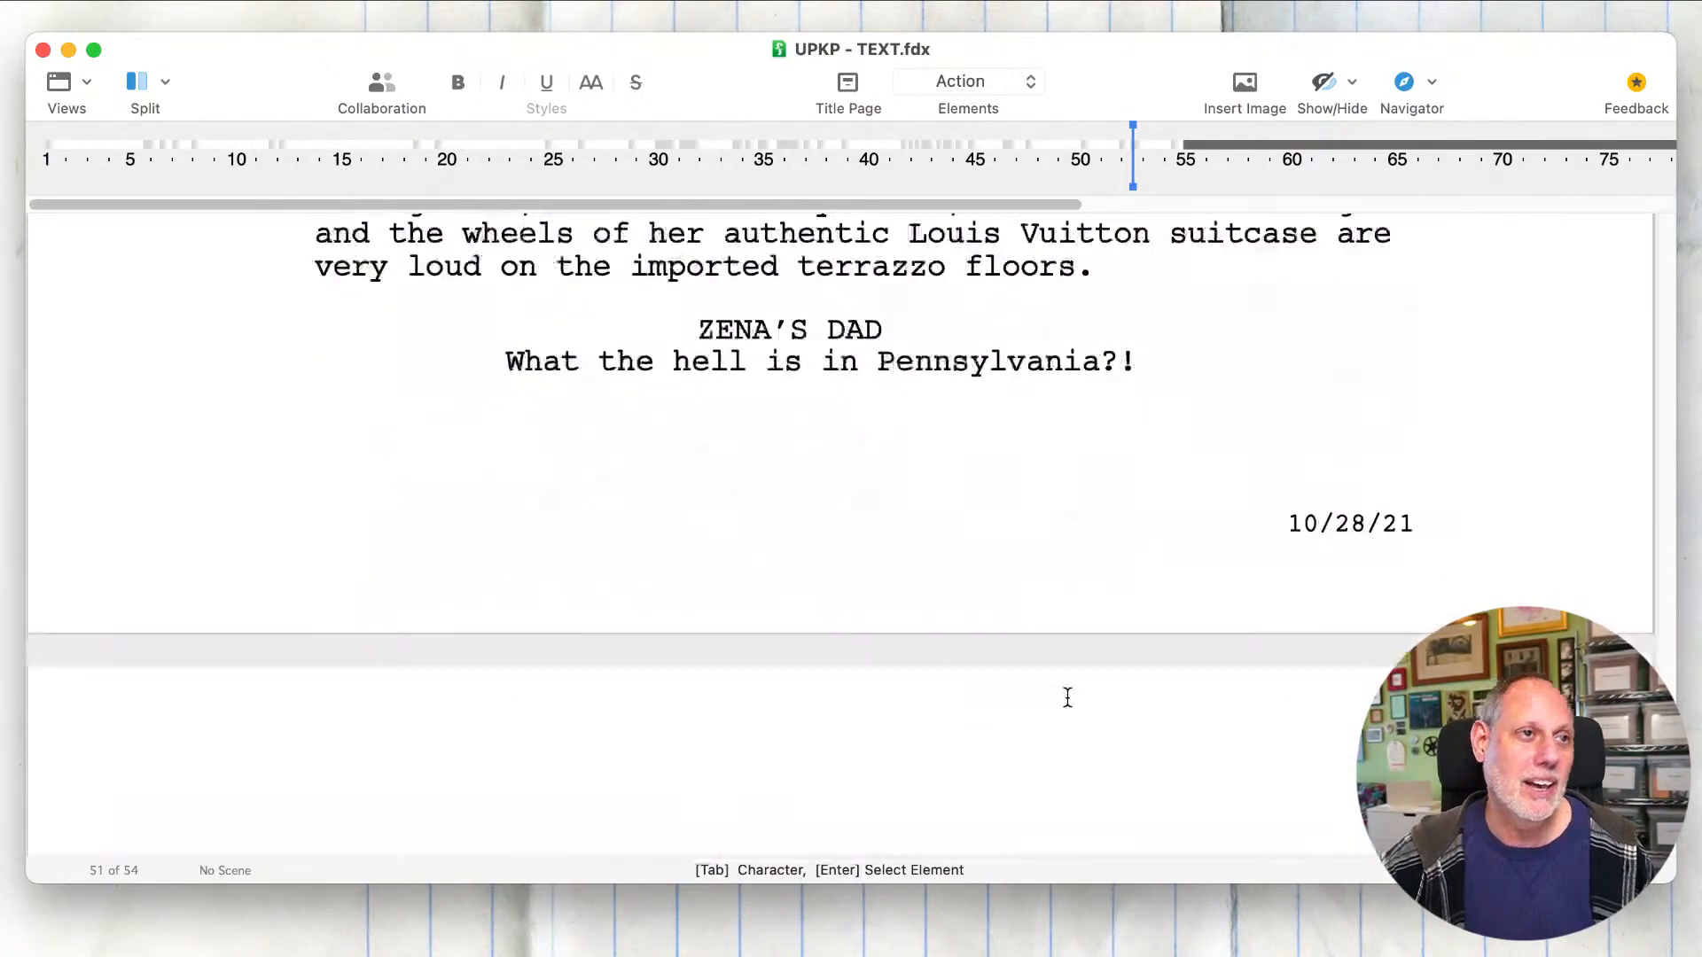
{"action": "scroll", "coordinate": [1067, 698], "scroll_direction": "down", "scroll_amount": 1}
{"action": "scroll", "coordinate": [1067, 698], "scroll_direction": "up", "scroll_amount": 1}
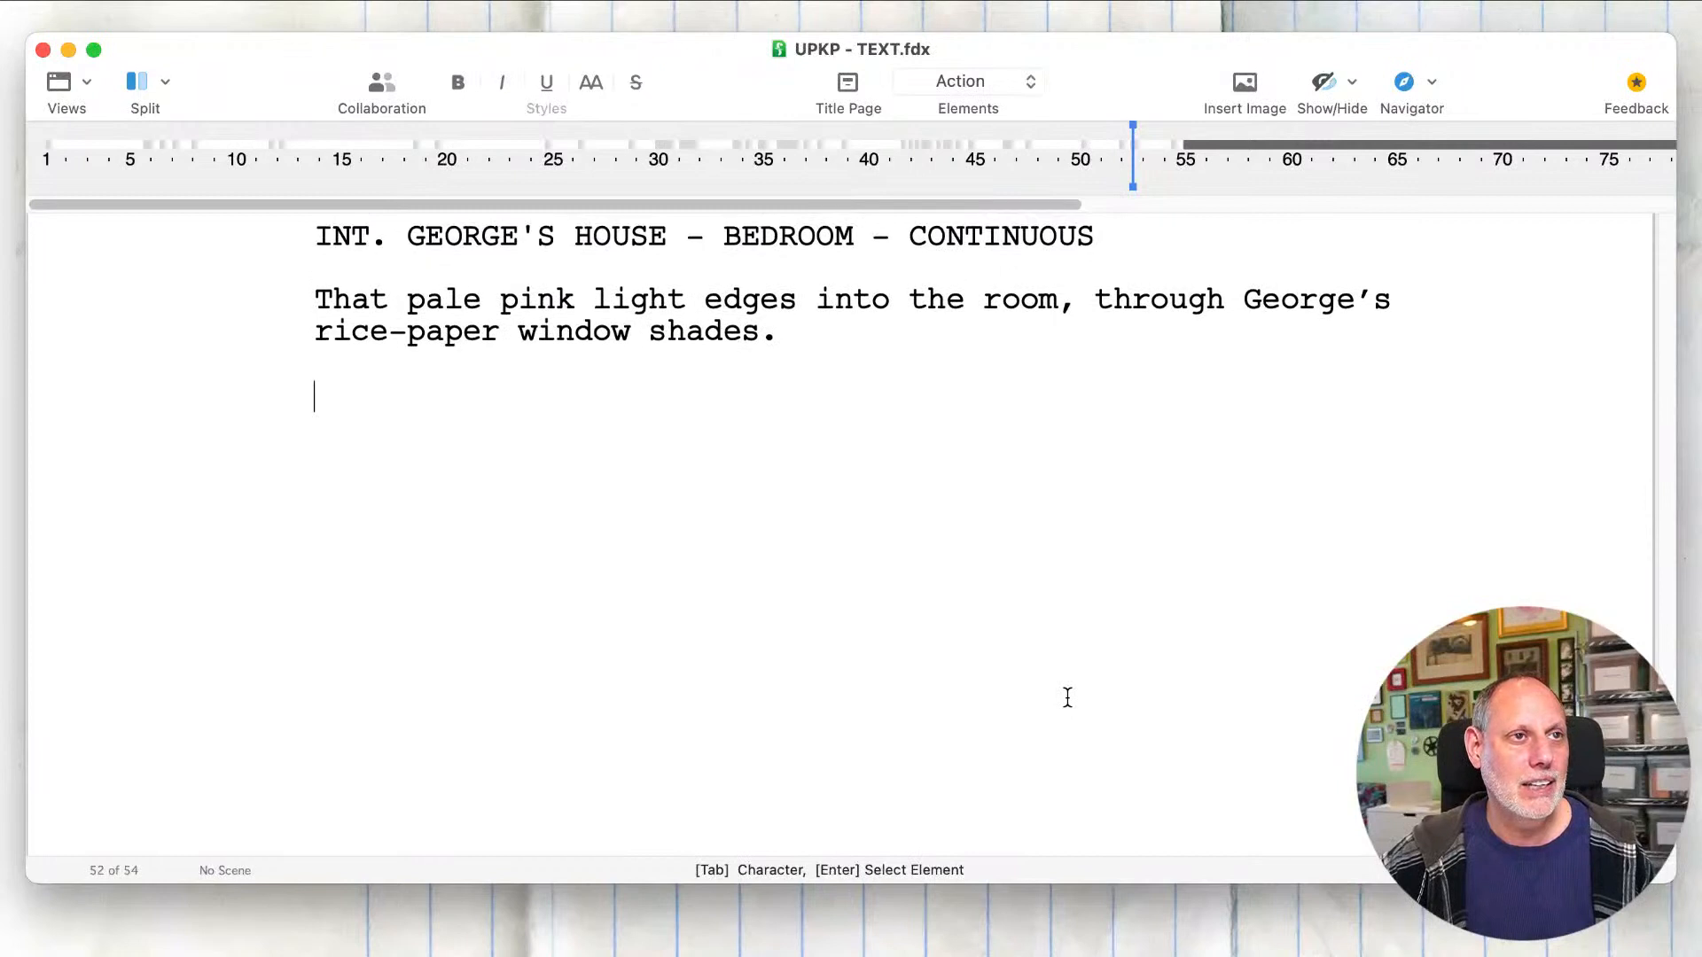
Step: Save the script and return to the empty action line at the end of the bedroom scene
{"action": "left_click", "coordinate": [1068, 698]}
{"action": "key", "text": "super+s"}
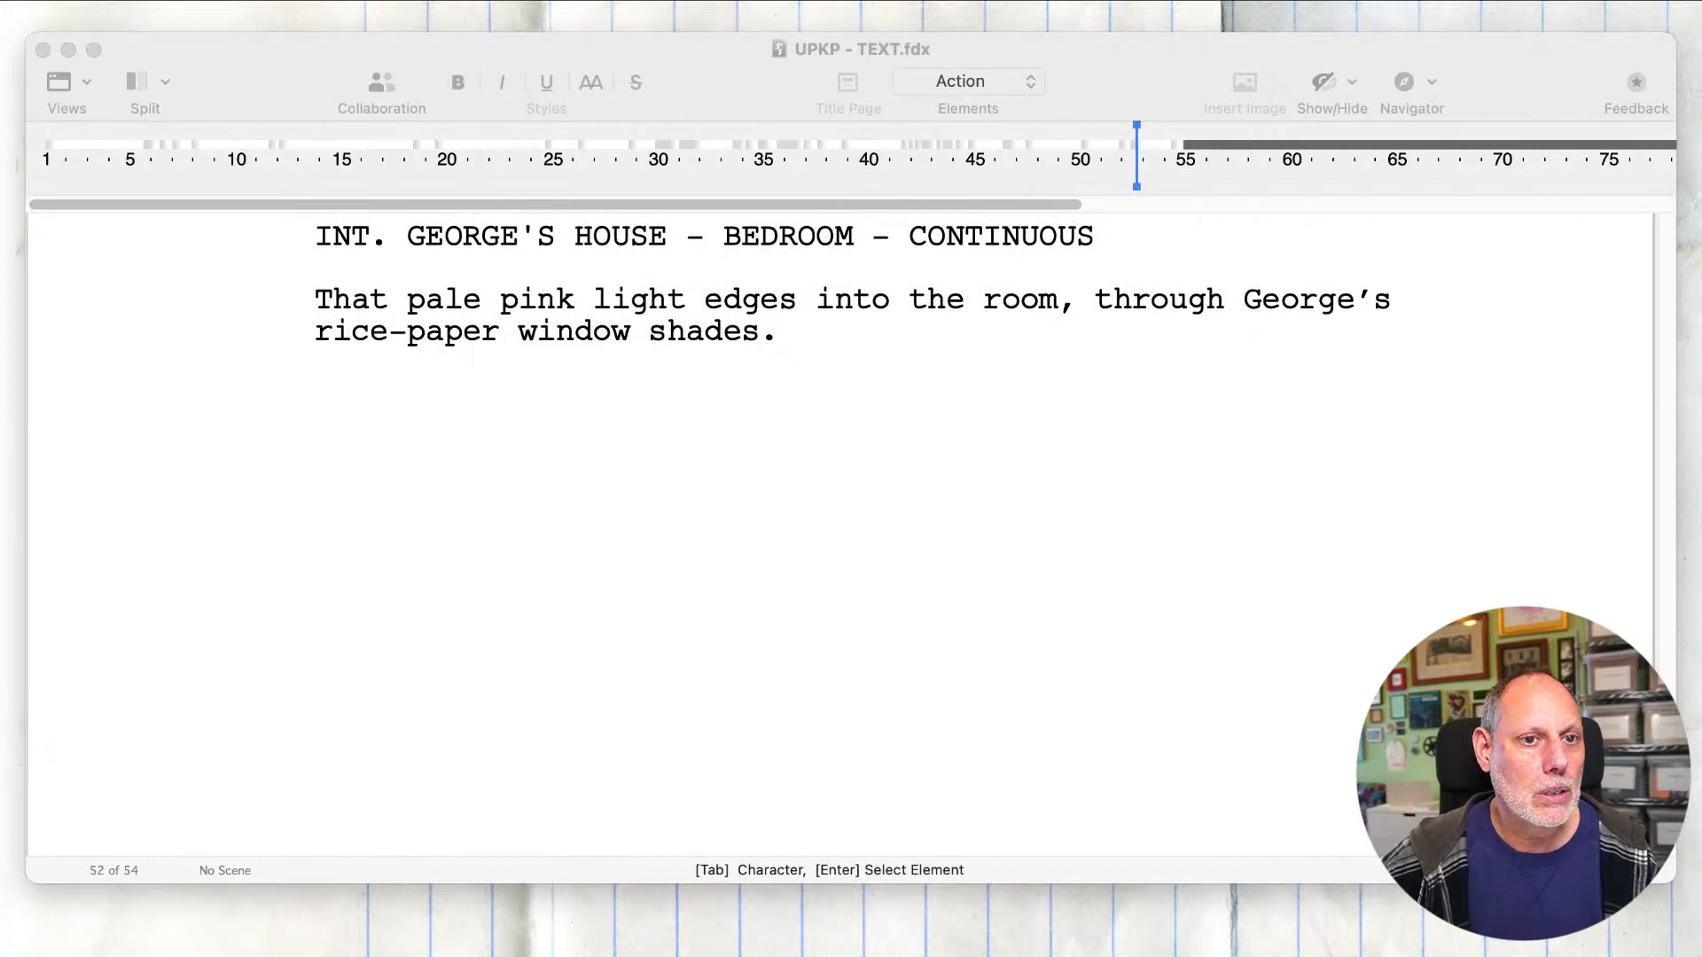
{"action": "left_click", "coordinate": [931, 741]}
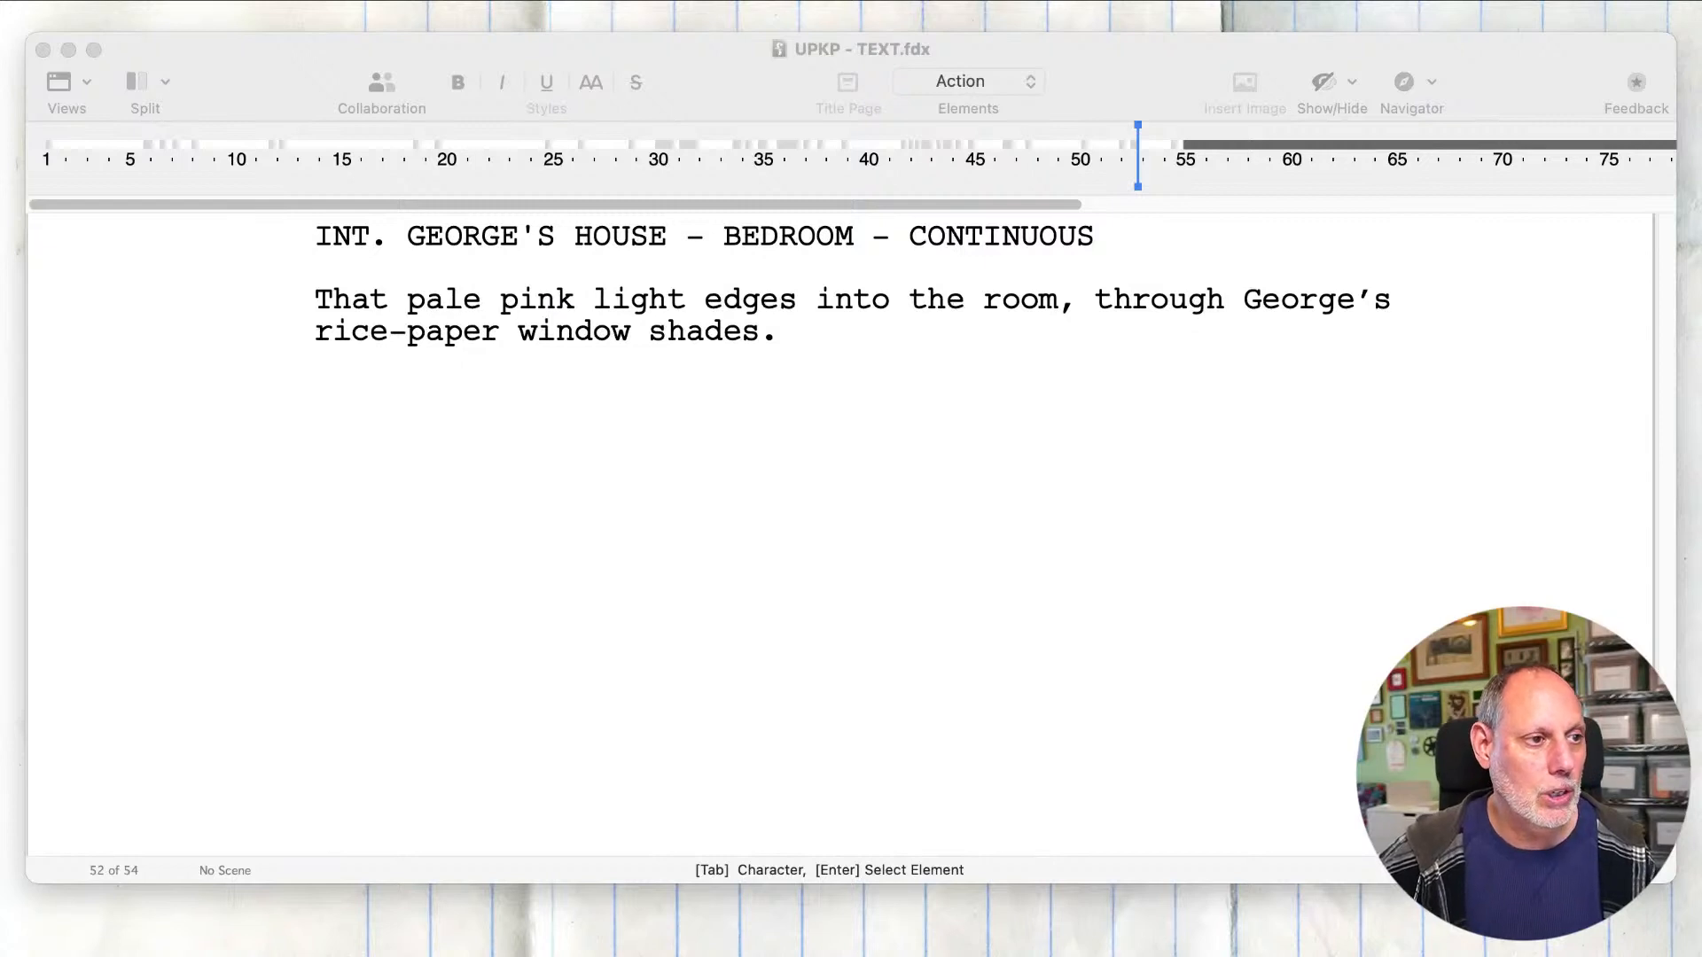
{"action": "left_click", "coordinate": [688, 627]}
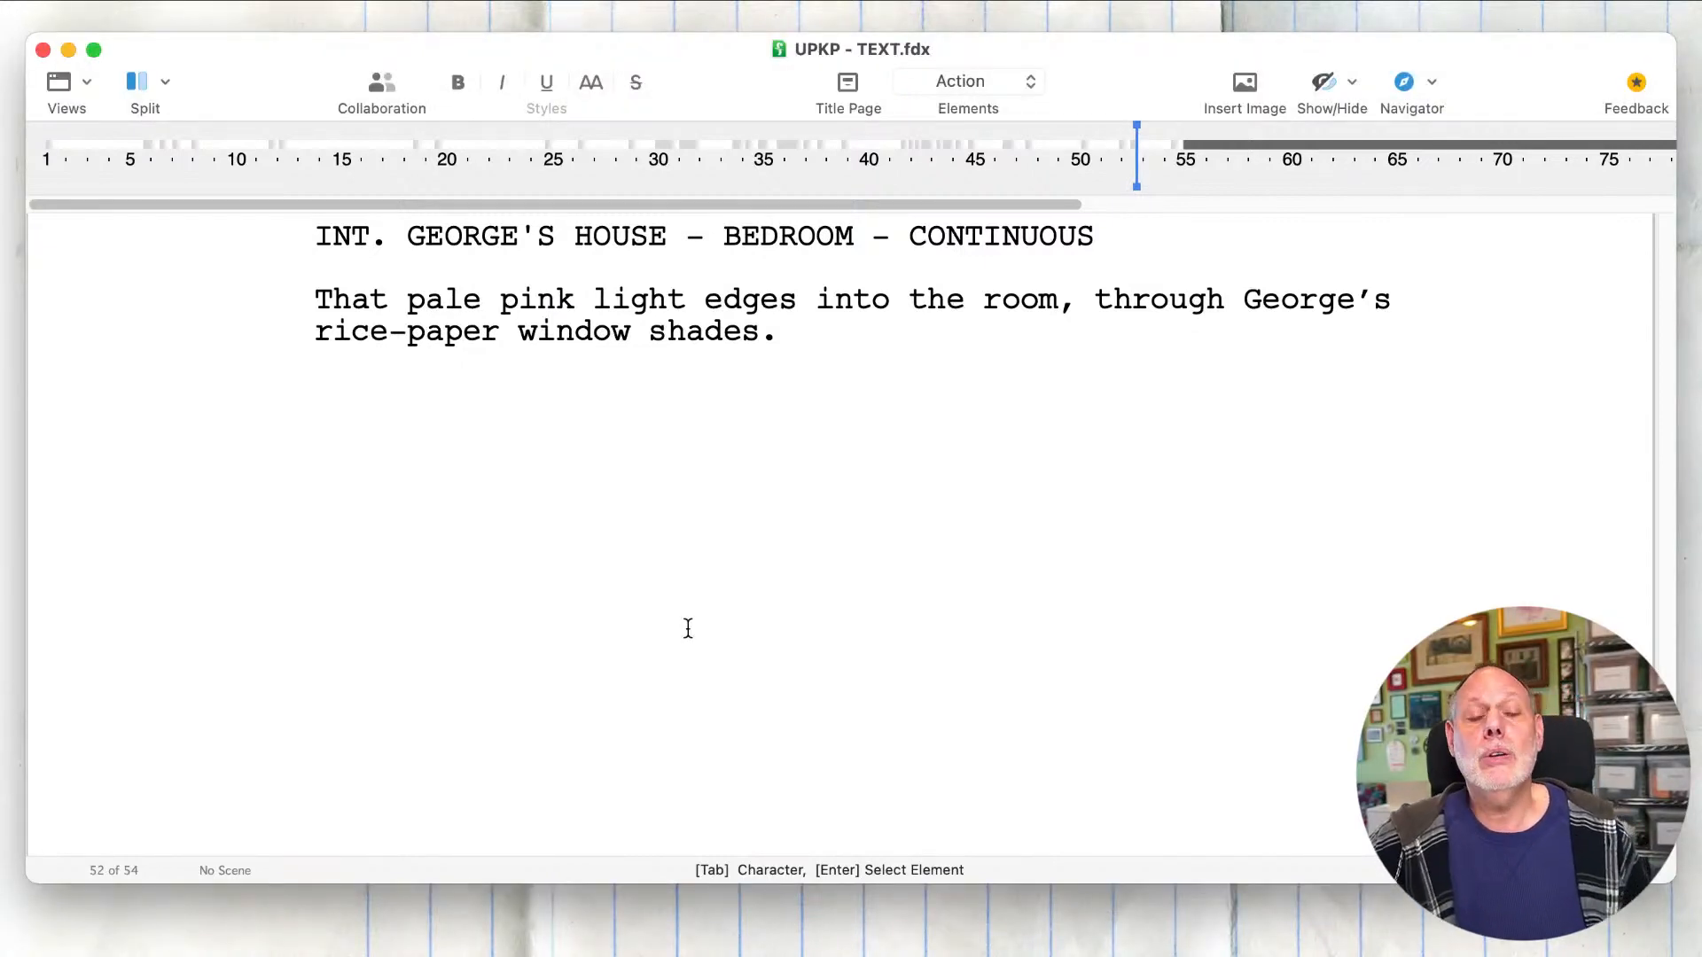